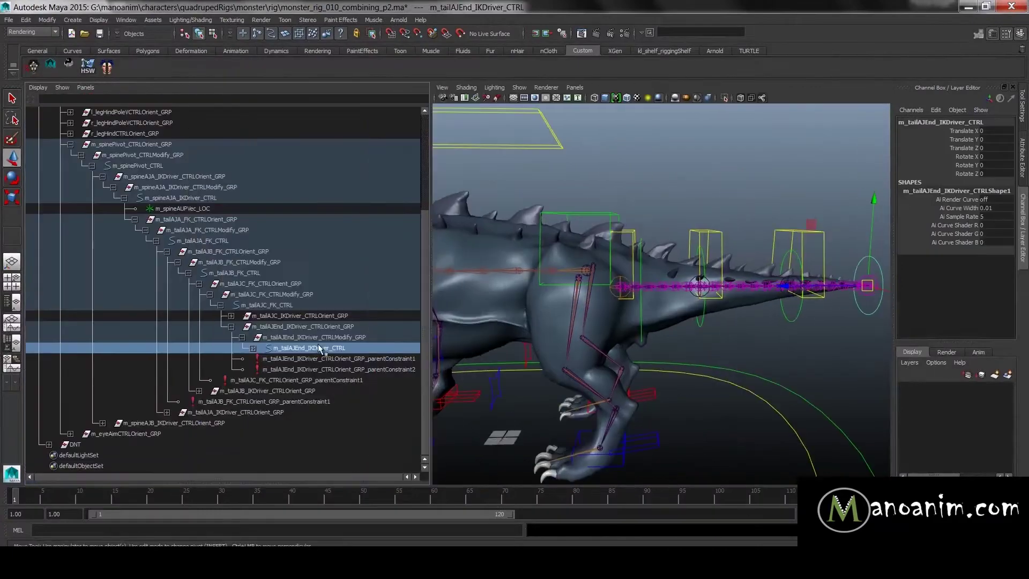
- Duplicate the tail-end IK driver control m_tailAJEnd_IKDriver_CTRL with its parent group and enlarge the copied circle curve
key("ctrl+d")
middle_click_drag(682, 290, 502, 294, "alt")
key("F8")
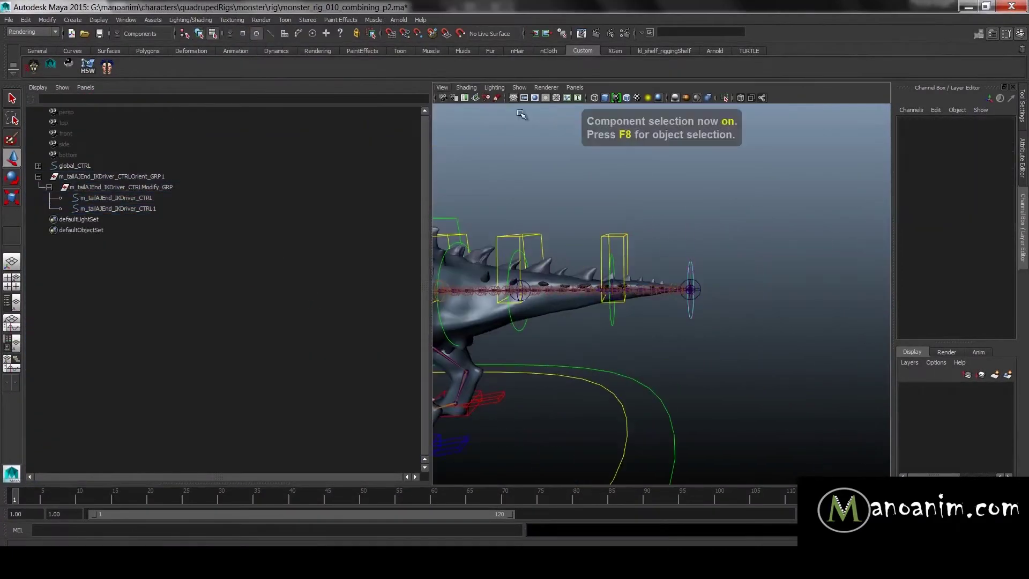
scroll(502, 295, "up", 5)
key("F8")
- Scale the second tail-end circle to form a double ring and parent its shape under m_tailAJEnd_IKDriver_CTRL1
left_click(298, 197)
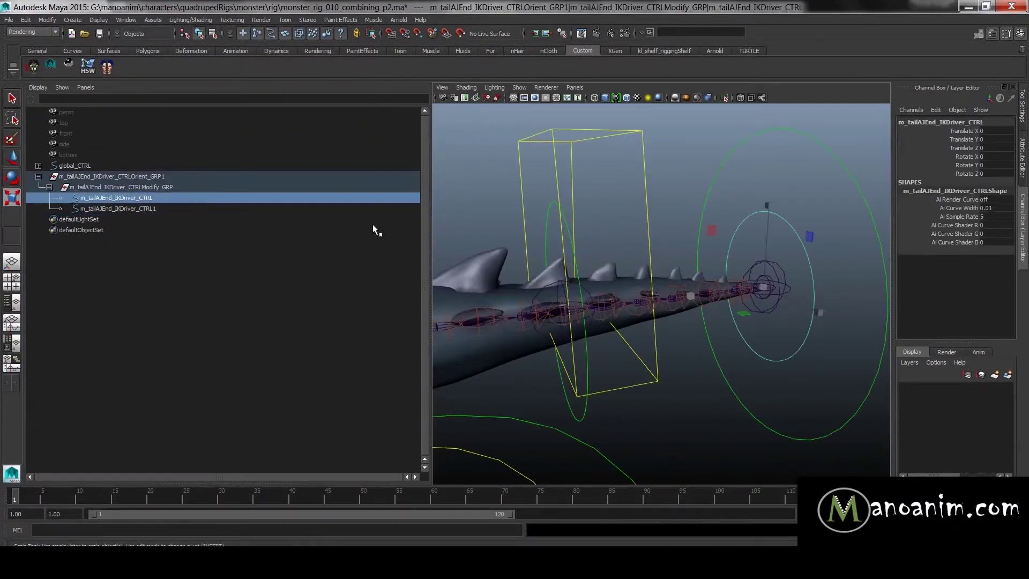
key("F8")
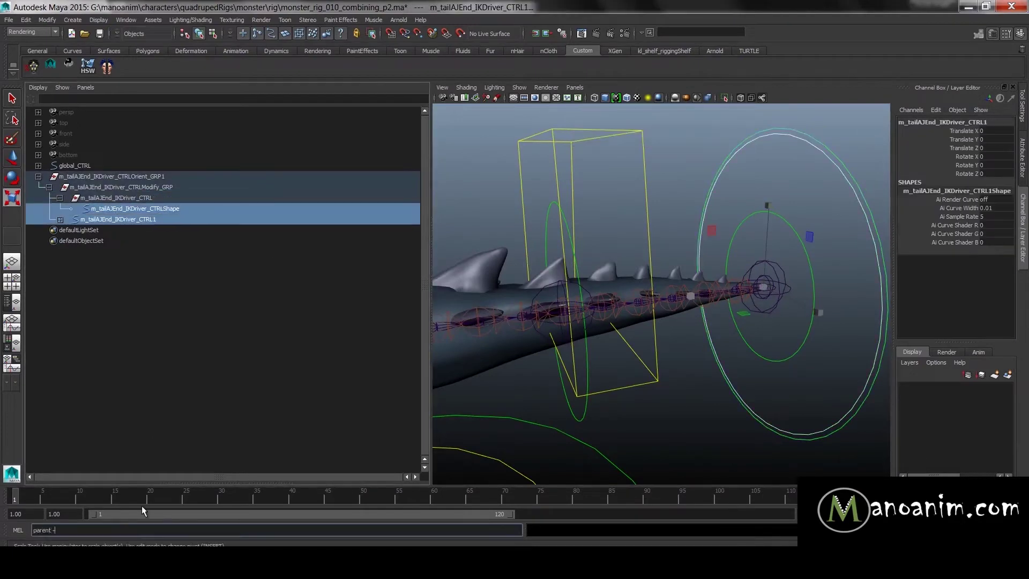
type("parent")
key("Return")
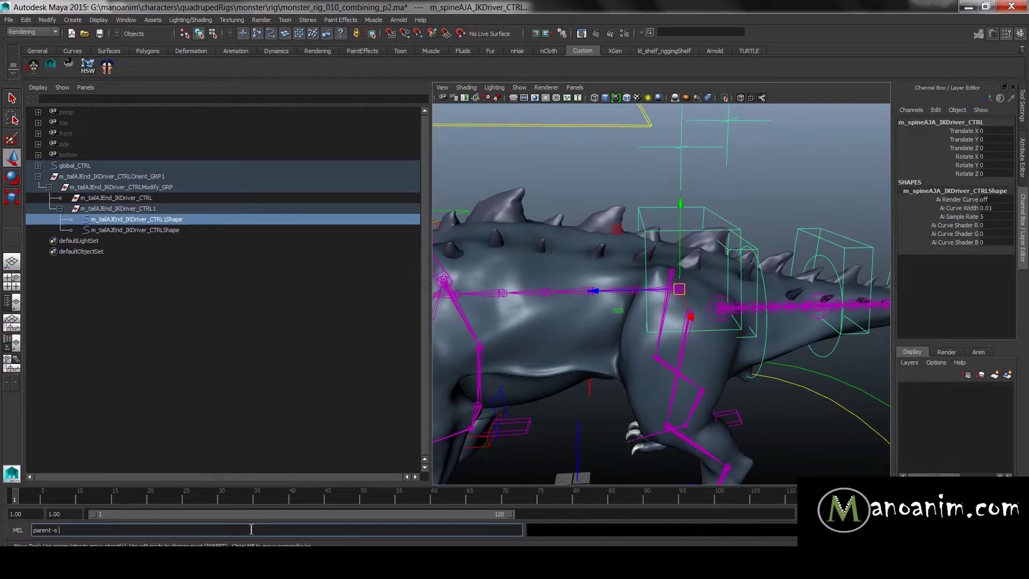
- Parent both tail-end ring shapes to the hip control m_spineAJA_IKDriver_CTRL using the shape parent command
key("Return")
key("z")
key("shift+z")
left_click(195, 219)
key("alt+h")
left_click(453, 263, "shift")
key("Up")
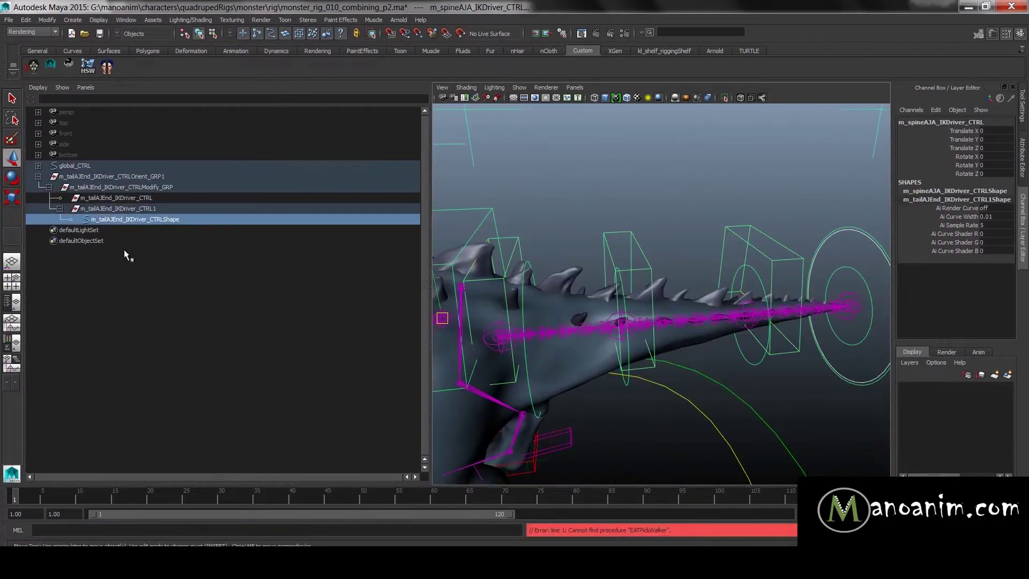
left_click(275, 530)
key("Up")
key("Return")
- Duplicate m_spineAJA_IKDriver_CTRL, parent the copied box shape to the original control and delete the duplicate
key("ctrl+d")
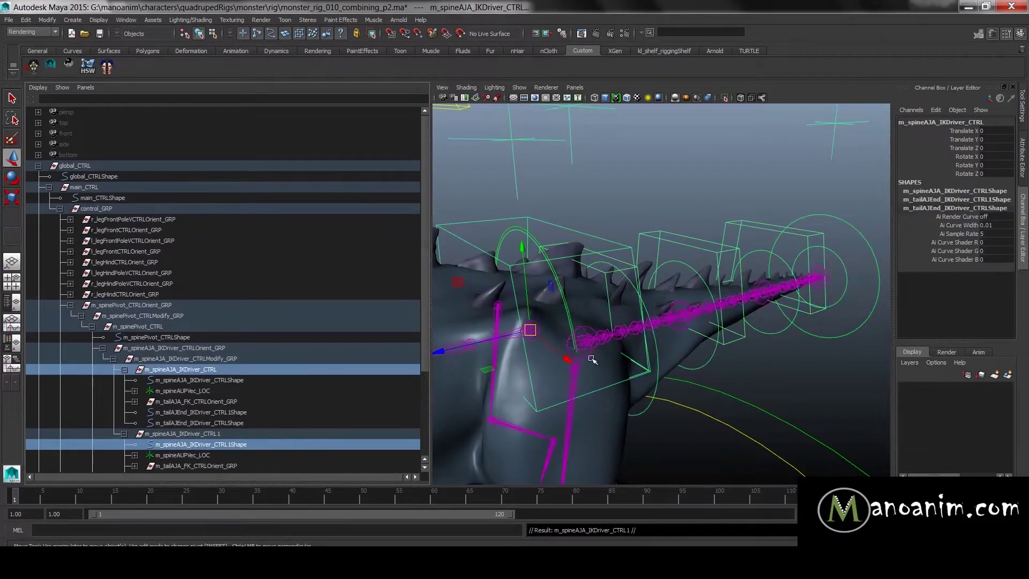
key("Up")
key("Return")
left_click(212, 444)
key("Delete")
- Delete m_tailAJEnd_IKDriver_CTRL1Shape and the copied box shape from m_spineAJA_IKDriver_CTRL
left_click(201, 391)
left_click_drag(602, 211, 788, 268, "alt")
key("z")
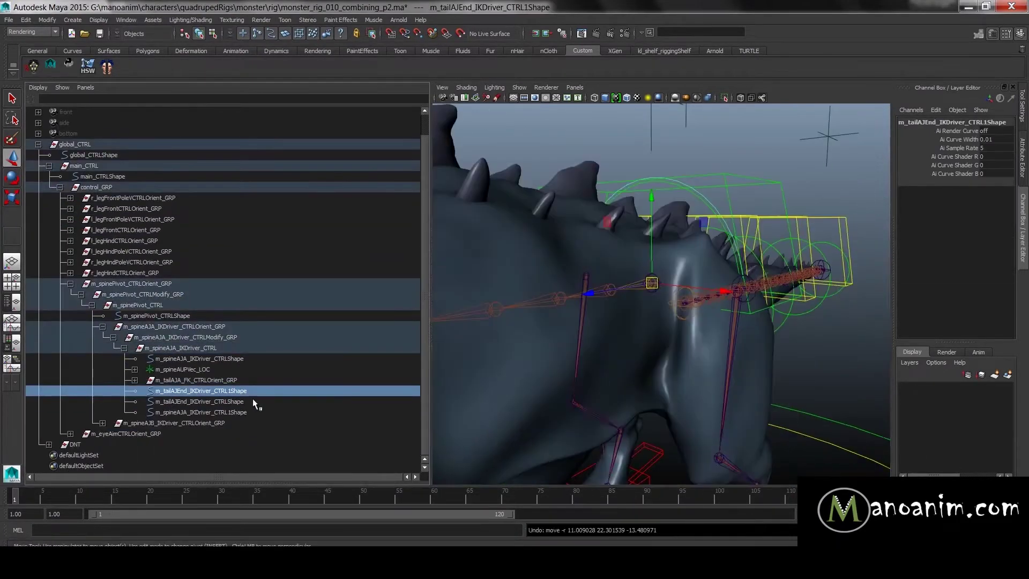
key("ctrl+z")
key("F8")
key("F8")
key("F8")
left_click_drag(605, 290, 625, 294, "alt")
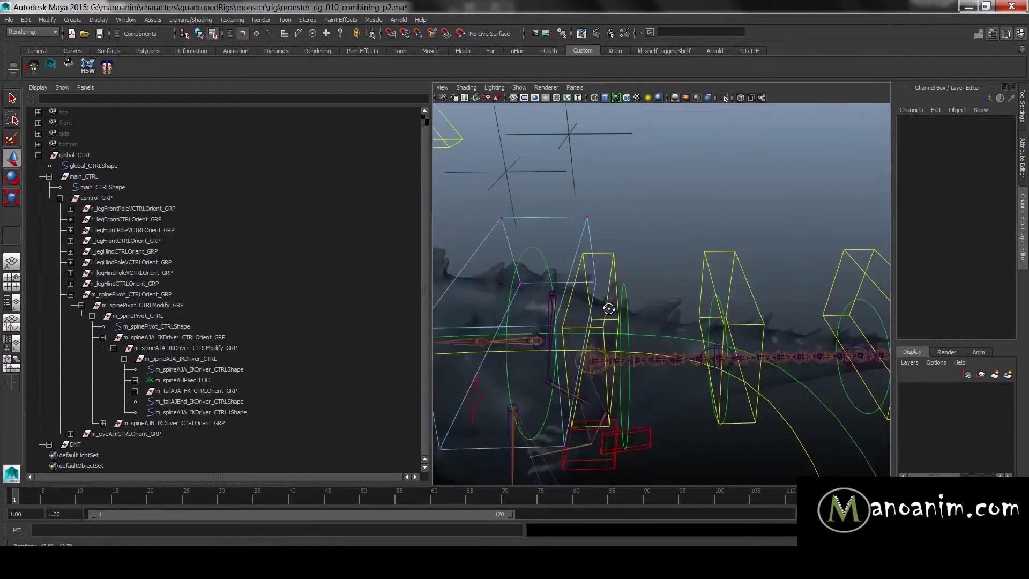
key("ctrl+z")
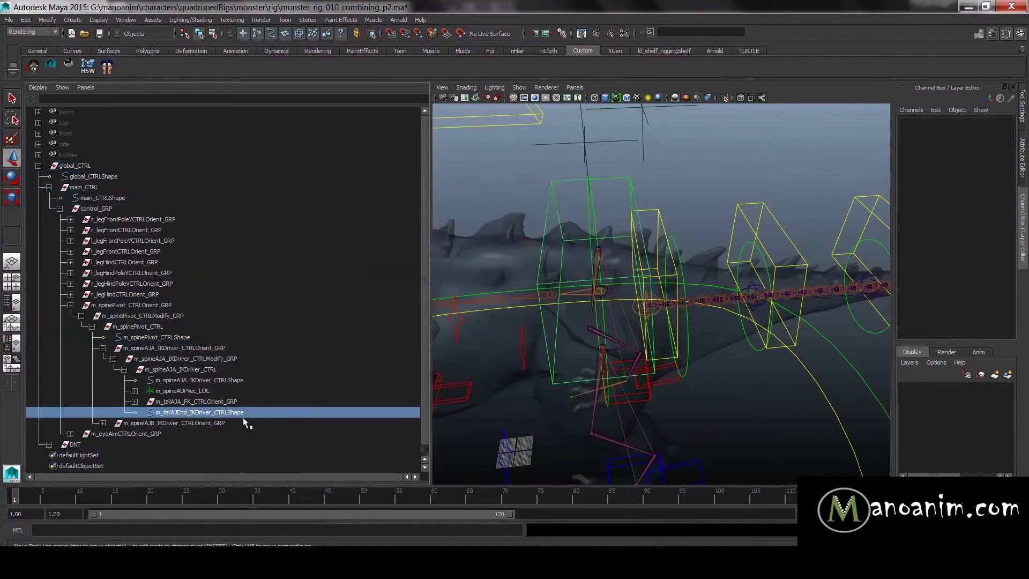
- Duplicate m_spineAJA_IKDriver_CTRL, parent the copied ring shape to the original control and delete the old box shape
left_click(182, 369)
key("ctrl+d")
scroll(229, 440, "down", 2)
left_click(214, 412)
left_click(211, 317, "ctrl")
key("g")
key("ctrl+z")
key("ctrl+z")
key("ctrl+z")
key("ctrl+z")
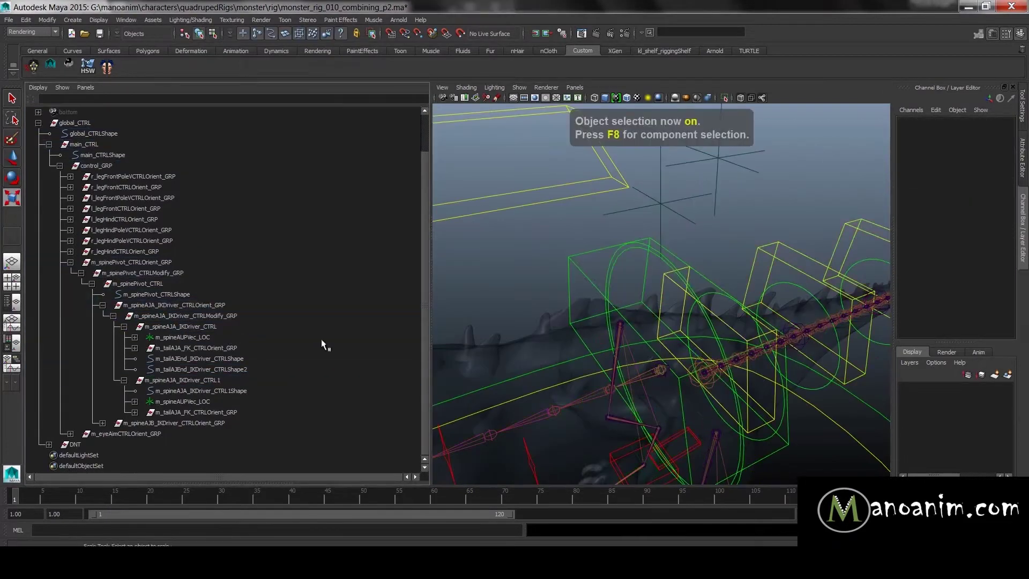
- Delete the leftover duplicate control m_spineAJA_IKDriver_CTRL1 and switch to editing the ring curves' components
key("ctrl+z")
key("ctrl+z")
key("ctrl+z")
key("ctrl+z")
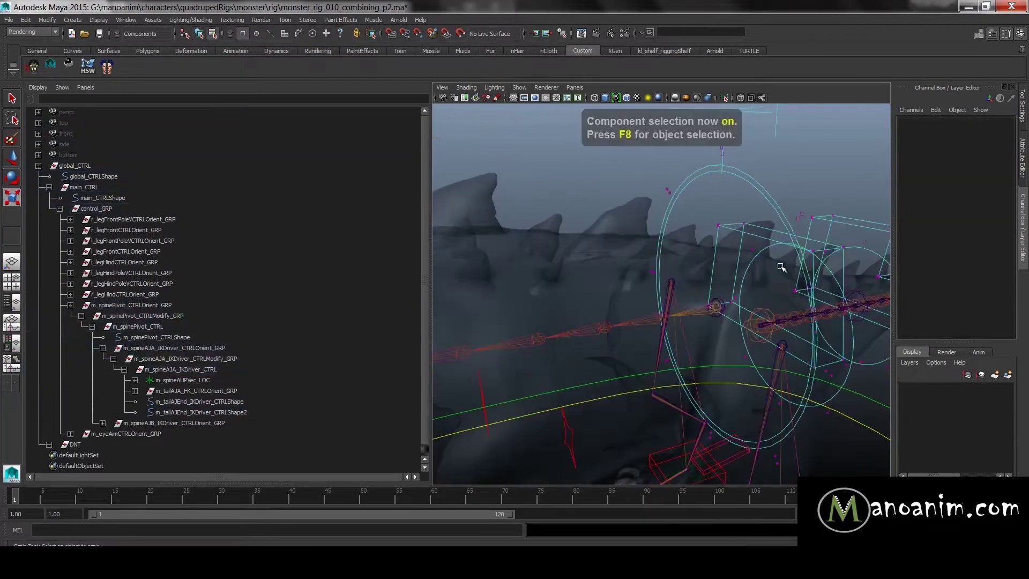
- Move the CVs of the hip control's two ring shapes to bend the double ring in front of the hind leg
key("ctrl+z")
key("ctrl+z")
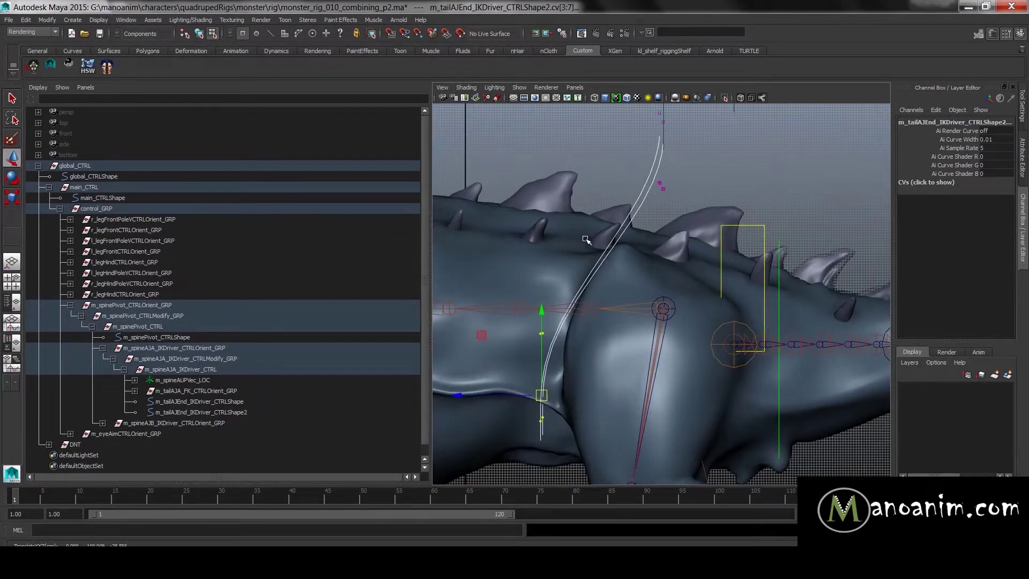
key("ctrl+z")
key("ctrl+z")
key("ctrl+z")
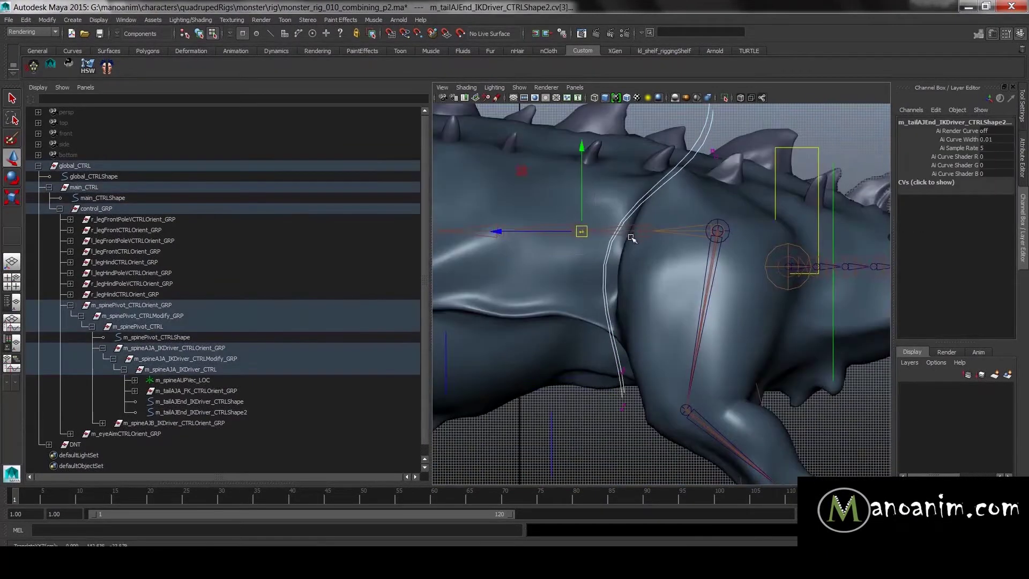
key("space")
key("space")
key("F8")
- Duplicate m_spineAJA_IKDriver_CTRL, parent the two copied ring shapes to m_spineAJB_IKDriver_CTRL and delete the duplicate
scroll(730, 210, "up", 2)
left_click(302, 370)
key("ctrl+d")
left_click(124, 423, "shift")
left_click(199, 444)
left_click_drag(729, 261, 575, 261, "alt")
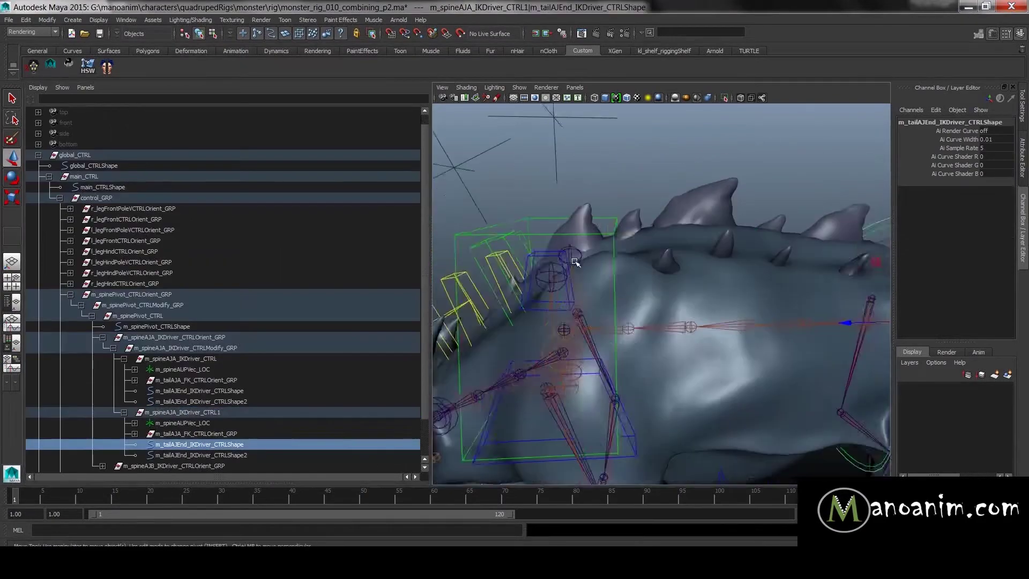
key("ctrl+z")
key("ctrl+z")
left_click(316, 411)
key("Delete")
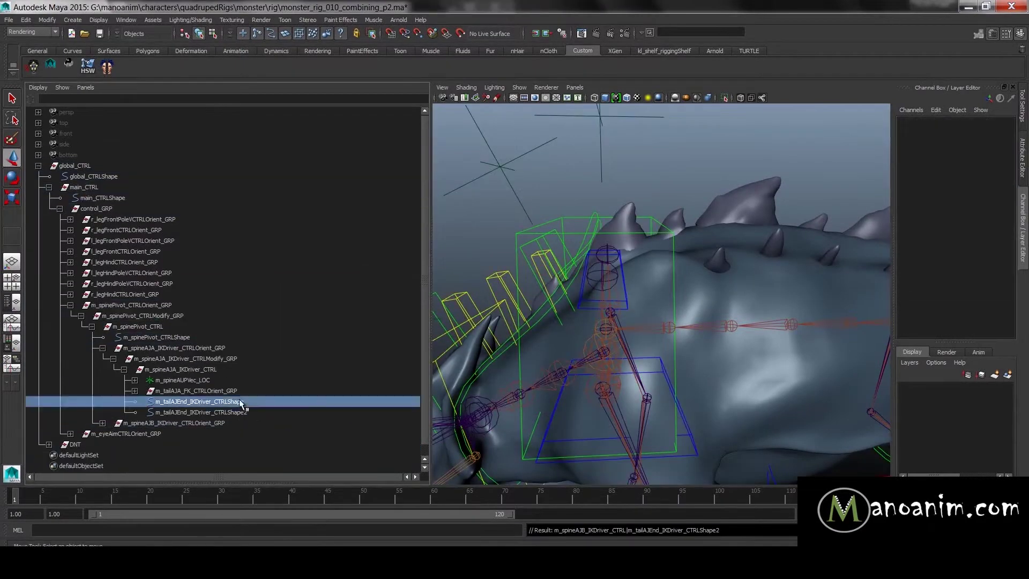
- Try to rename the first ring shape under m_spineAJA_IKDriver_CTRL after its control
double_click(206, 368)
key("ctrl+c")
double_click(237, 402)
key("ctrl+v")
type("S")
key("ctrl+z")
key("ctrl+z")
key("ctrl+z")
key("ctrl+z")
key("ctrl+z")
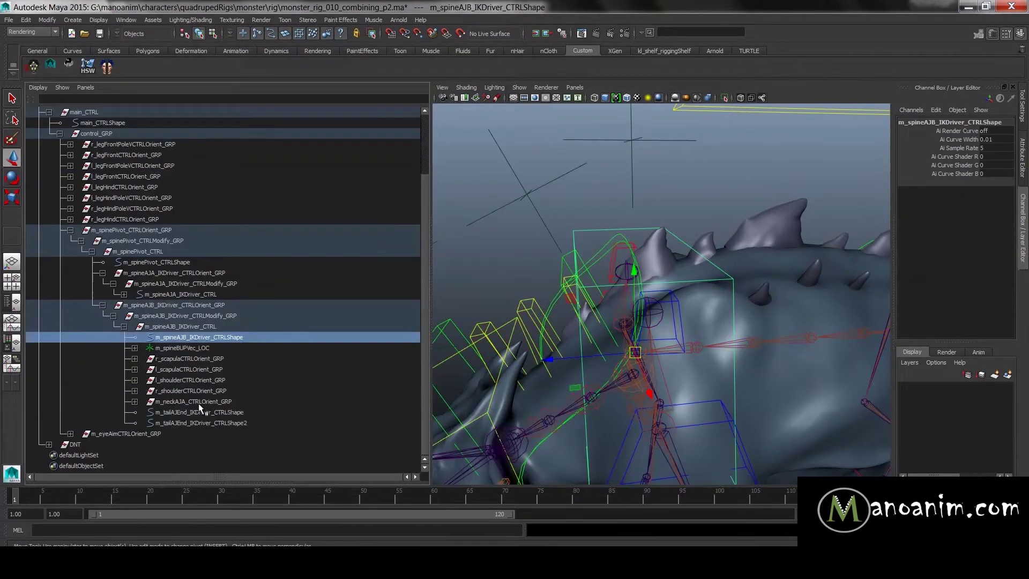
- Delete the old m_spineAJB_IKDriver_CTRLShape box and bend the chest control's double ring behind the front leg by moving its CVs
key("F8")
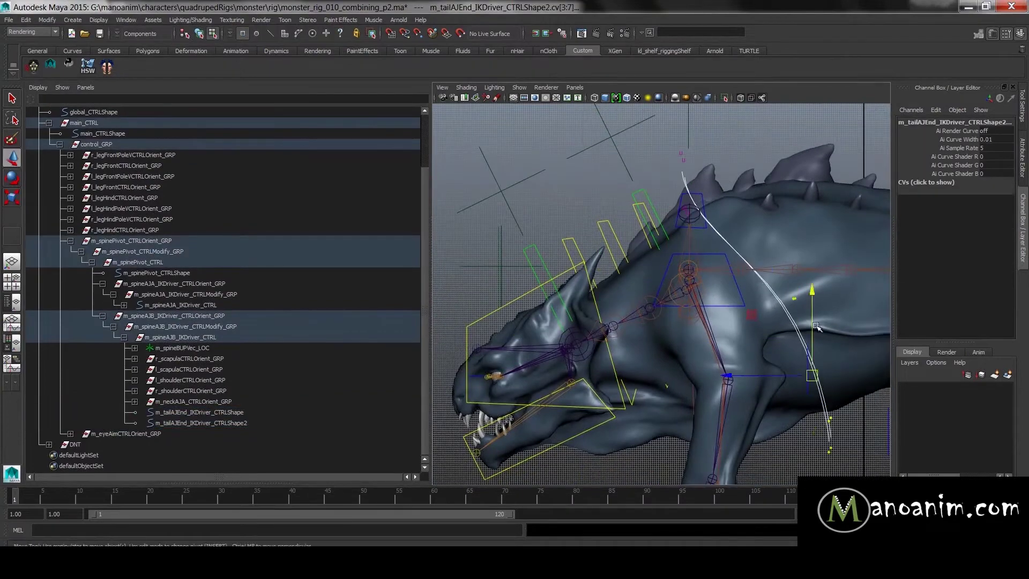
key("space")
key("F8")
left_click_drag(809, 280, 725, 269, "alt")
right_click_drag(726, 269, 772, 269, "alt")
- Try to shift the CVs of the ring shapes on m_spineAJB_IKDriver_CTRL
left_click(211, 415)
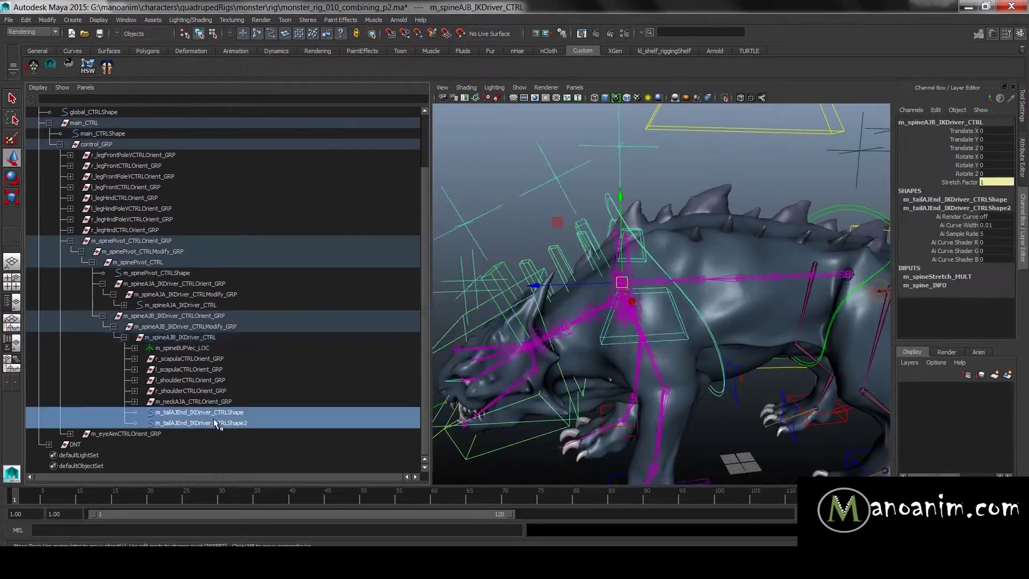
key("F8")
left_click_drag(638, 177, 793, 407)
left_click_drag(580, 297, 623, 299)
key("ctrl+z")
key("ctrl+z")
key("ctrl+z")
key("ctrl+z")
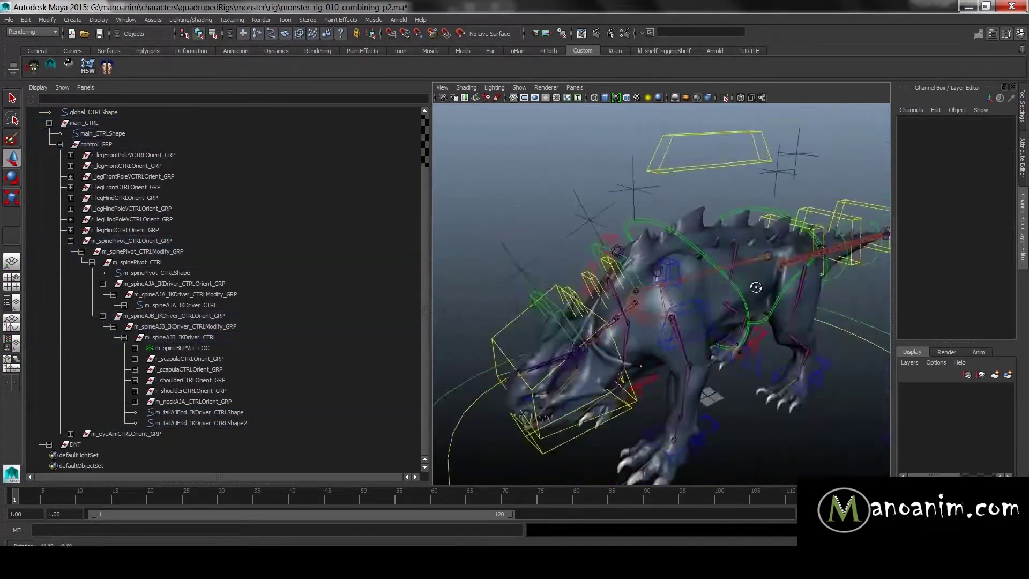
- Draw a pin-shaped curve with a straight stem and square head in the side view using the CV Curve Tool at 3 Cubic degree
right_click_drag(678, 260, 702, 252, "alt")
key("space")
key("space")
middle_click_drag(589, 176, 573, 282, "alt")
key("space")
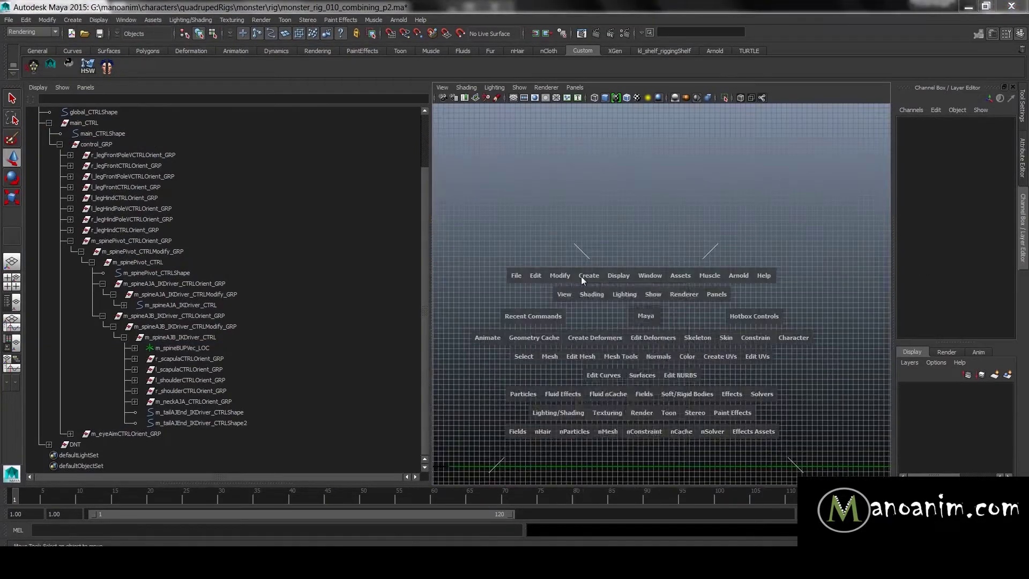
left_click(588, 277)
left_click(611, 363)
left_click(1022, 106)
right_click_drag(589, 332, 690, 354, "alt")
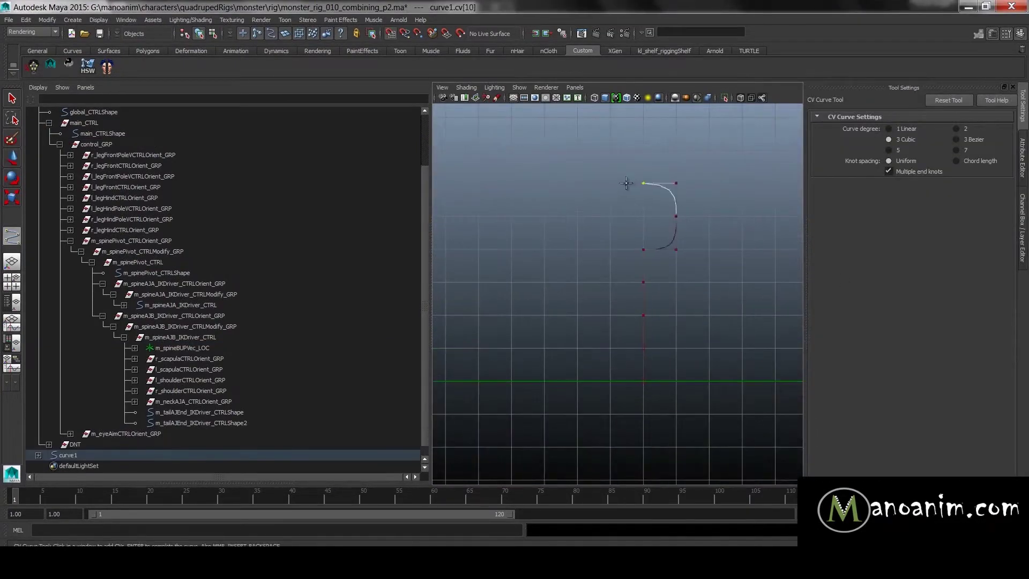
- Reposition the CVs of curve1 to form a straight stem with a closed, rounded-square head
key("w")
key("F8")
scroll(709, 290, "down", 8)
key("f")
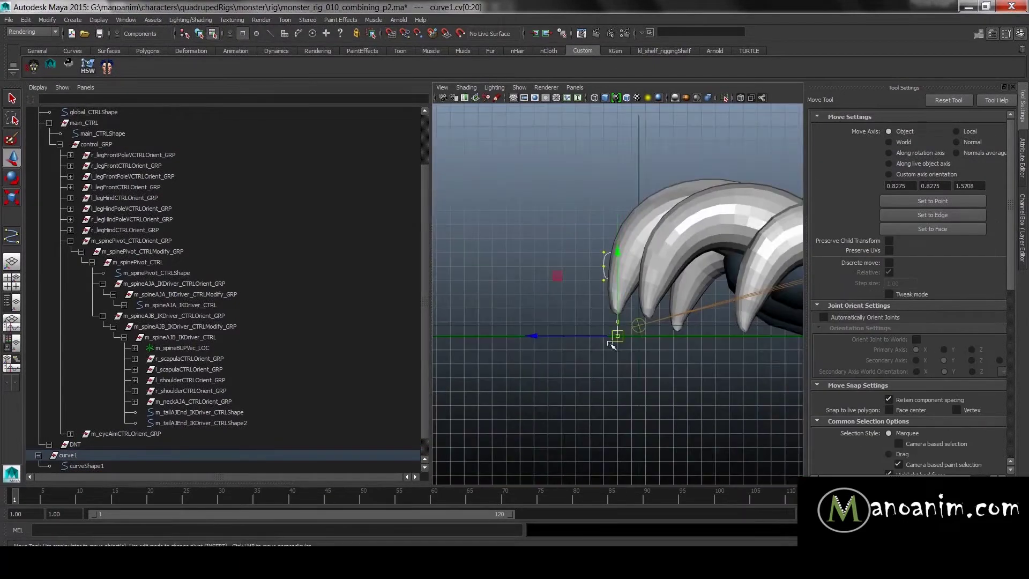
left_click_drag(667, 283, 743, 307, "alt")
left_click_drag(688, 233, 598, 233)
left_click(613, 281)
middle_click_drag(613, 281, 616, 288, "alt")
- Enable the drawing overrides on curve1's shape and set its color to yellow
key("F8")
left_click(71, 455)
right_click(72, 456)
left_click(101, 230)
left_click(1022, 144)
left_click(849, 118)
scroll(913, 320, "down", 1)
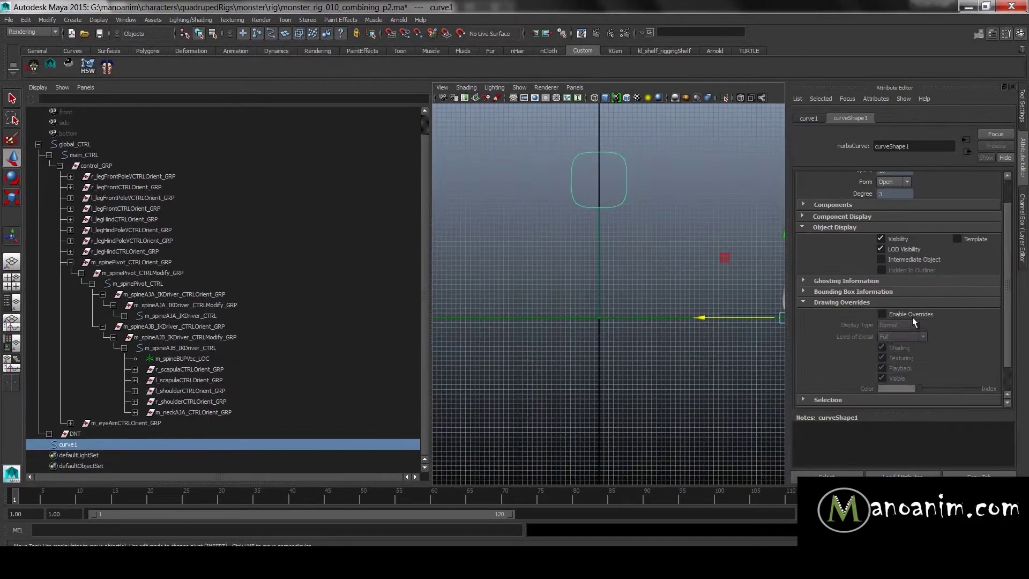
scroll(678, 190, "down", 2)
- Snap curve1's pivot to the base of its stem at the grid origin
key("d")
key("x")
left_click_drag(746, 311, 606, 321)
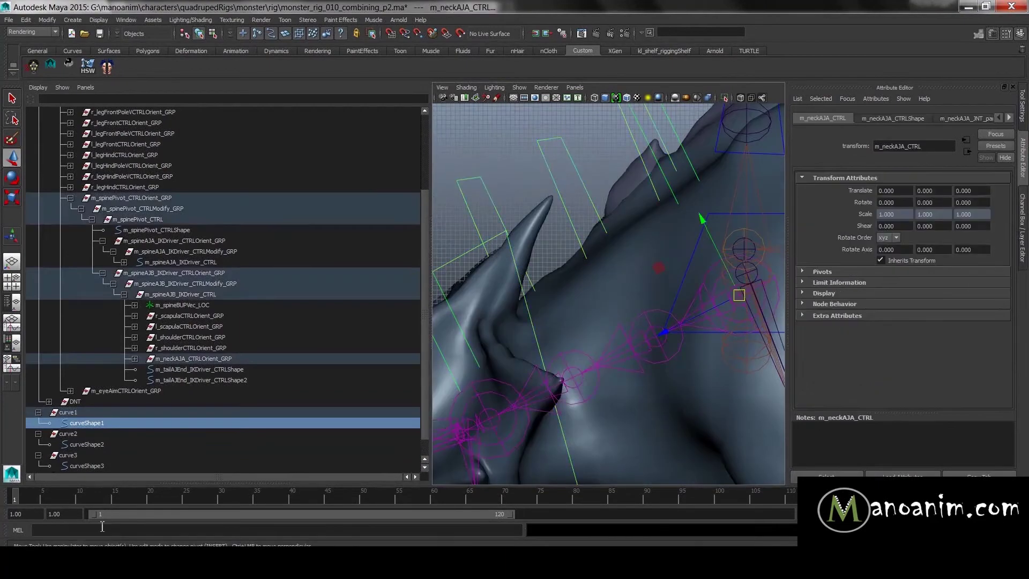
- Parent copies of the pin shape to m_neckAJA_CTRL, m_neckAJB_CTRL and m_neckAJC_CTRL with the command parent -r -s
type("parent -r -s")
key("Return")
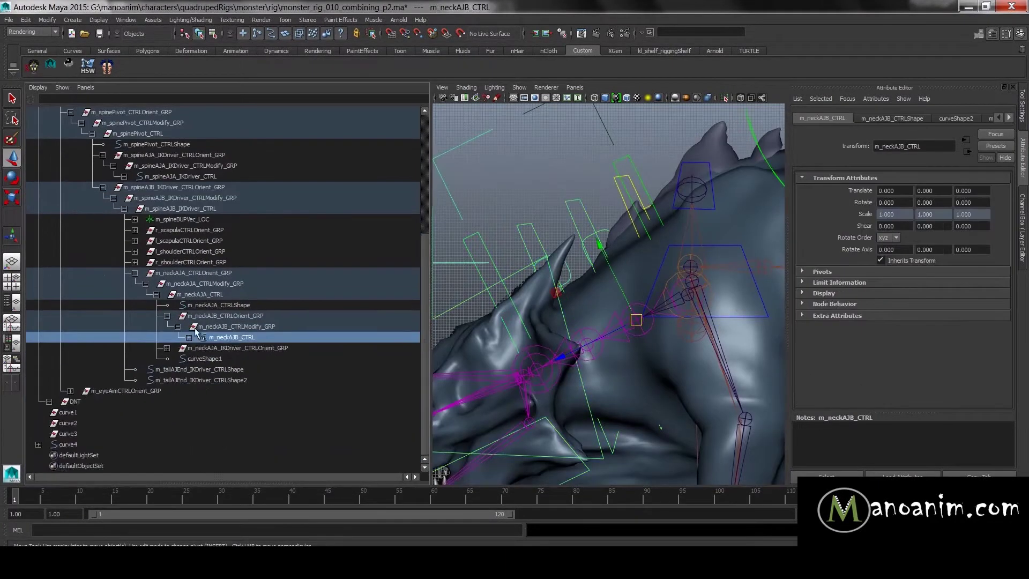
left_click(315, 391)
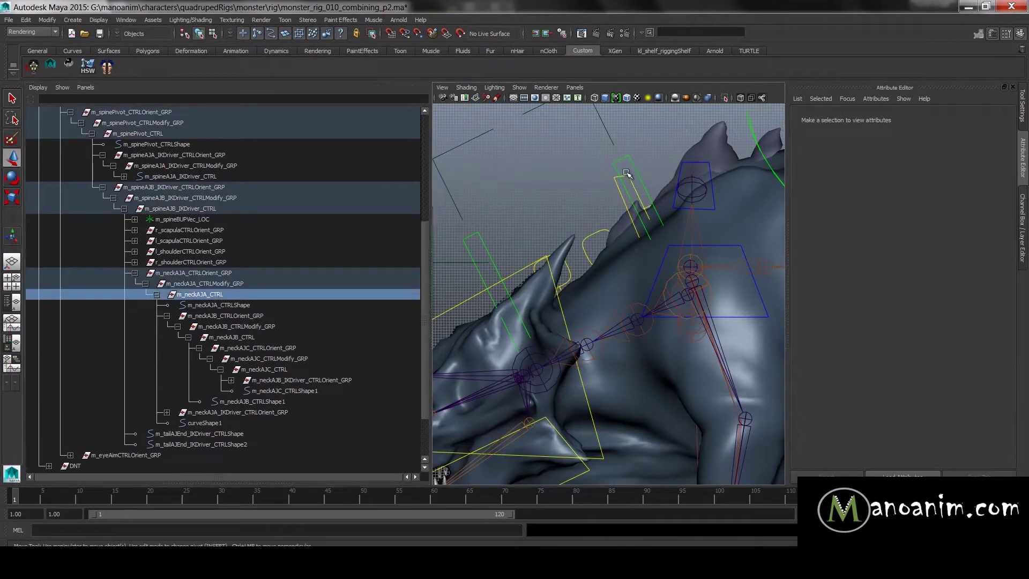
- Delete the old m_neckAJA_CTRLShape and rename curveShape1 under m_neckAJA_CTRL as m_neckAJA_CTRLShape1
double_click(222, 305)
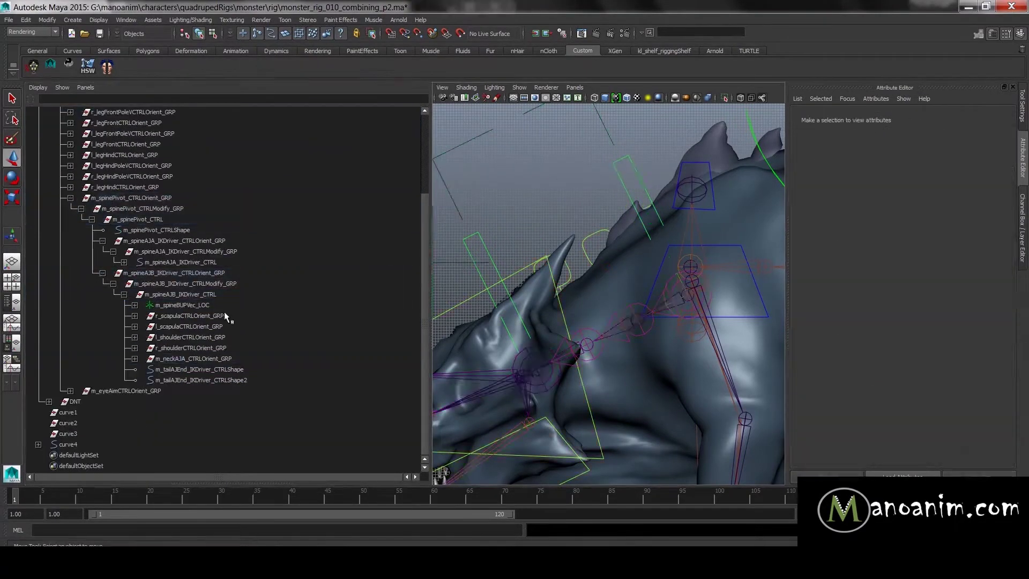
key("alt+h")
left_click(596, 248)
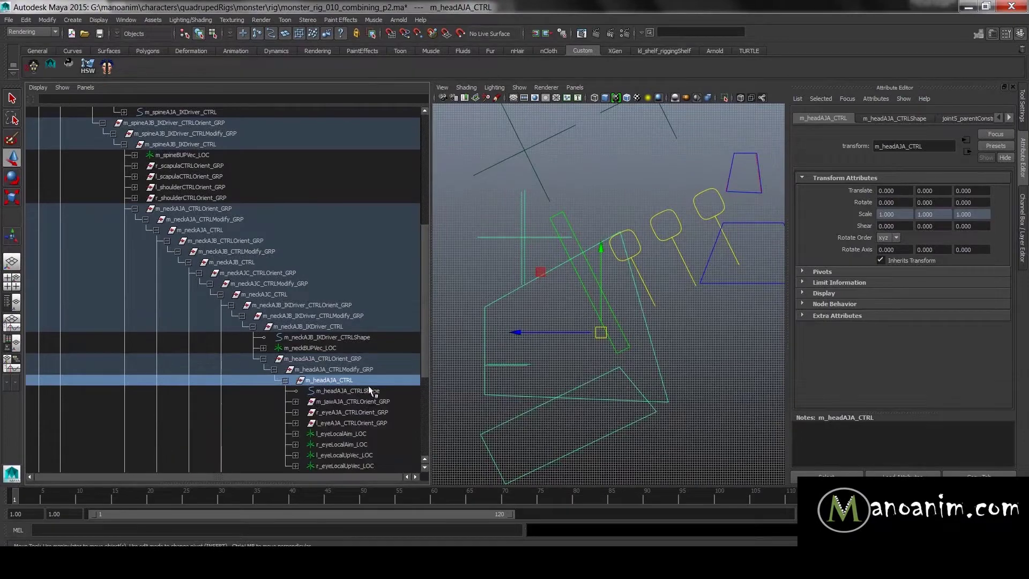
- Scale the CVs of the neck pin shapes to resize the pins above the neck
key("F8")
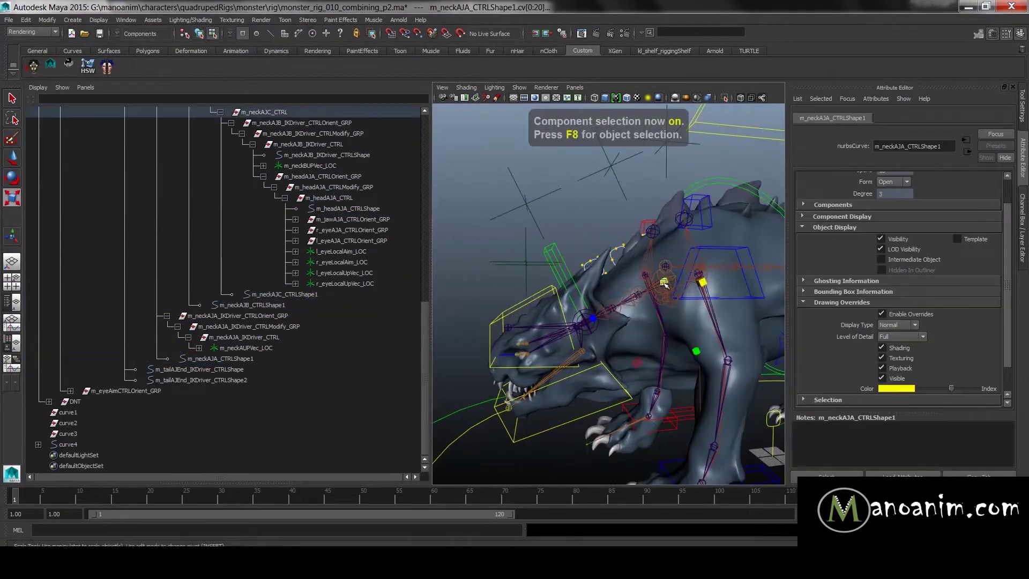
left_click_drag(499, 446, 629, 341)
key("F8")
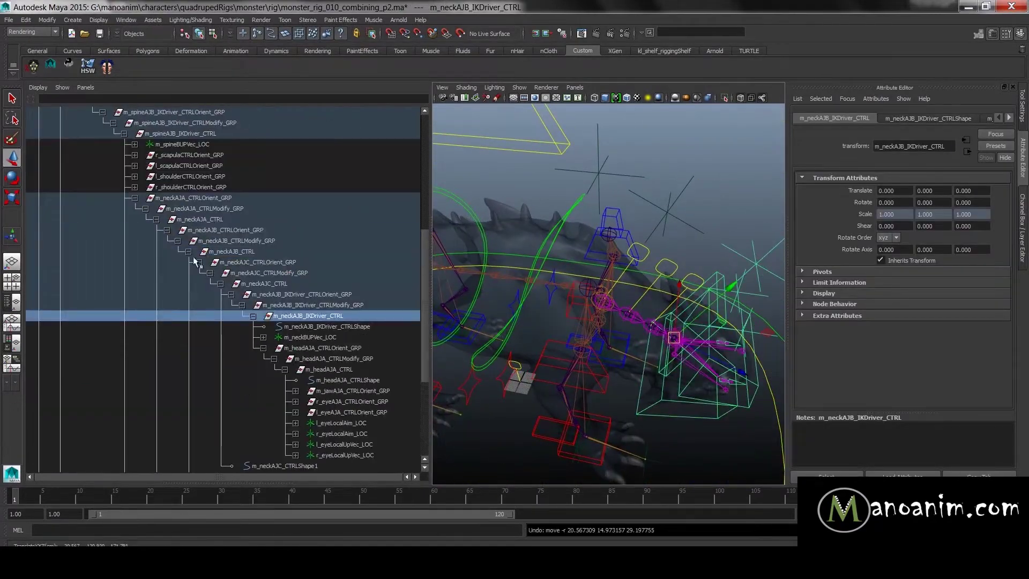
- Duplicate m_spineAJB_IKDriver_CTRL and parent its two copied ring shapes to m_neckAJA_IKDriver_CTRL
left_click(227, 221)
left_click(235, 359)
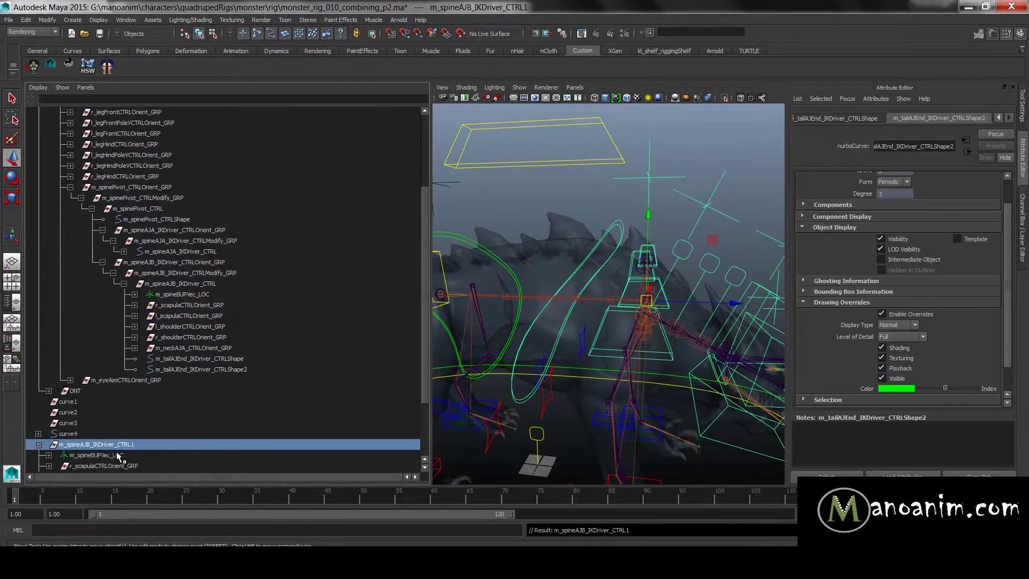
key("ctrl+z")
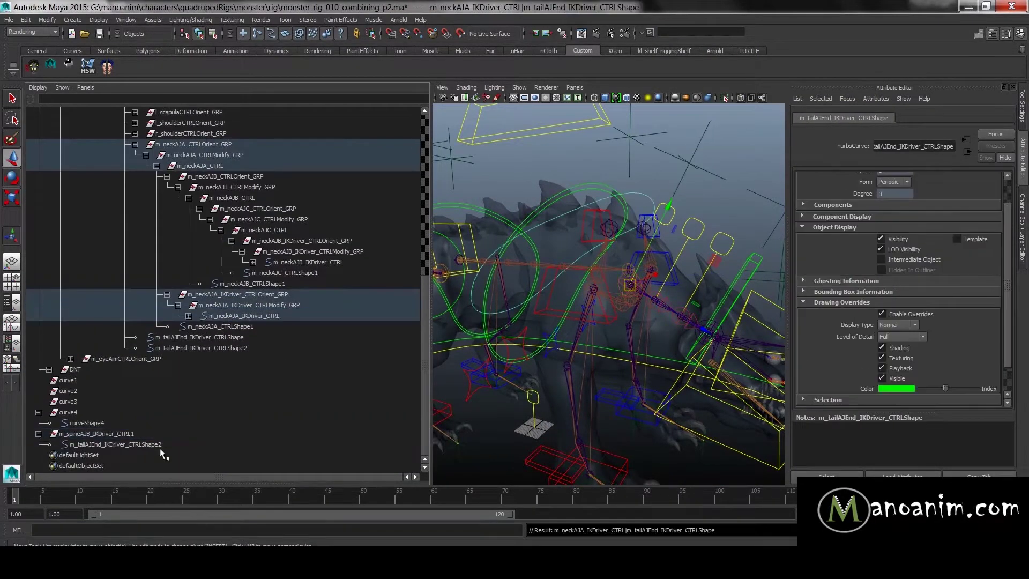
left_click(265, 315, "ctrl")
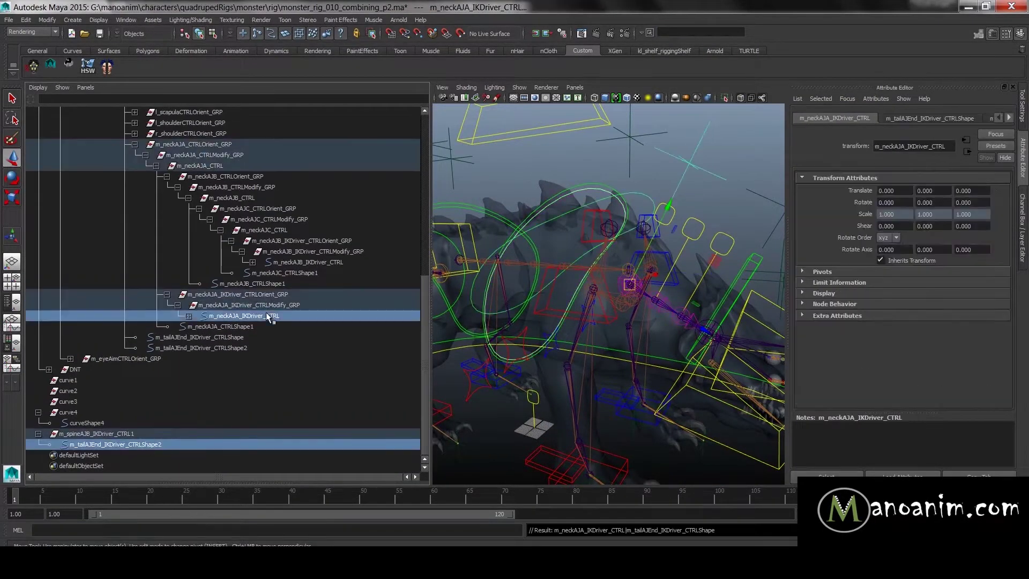
- Move and scale the CVs of the two ring shapes on m_neckAJA_IKDriver_CTRL to fit around the base of the neck
key("F8")
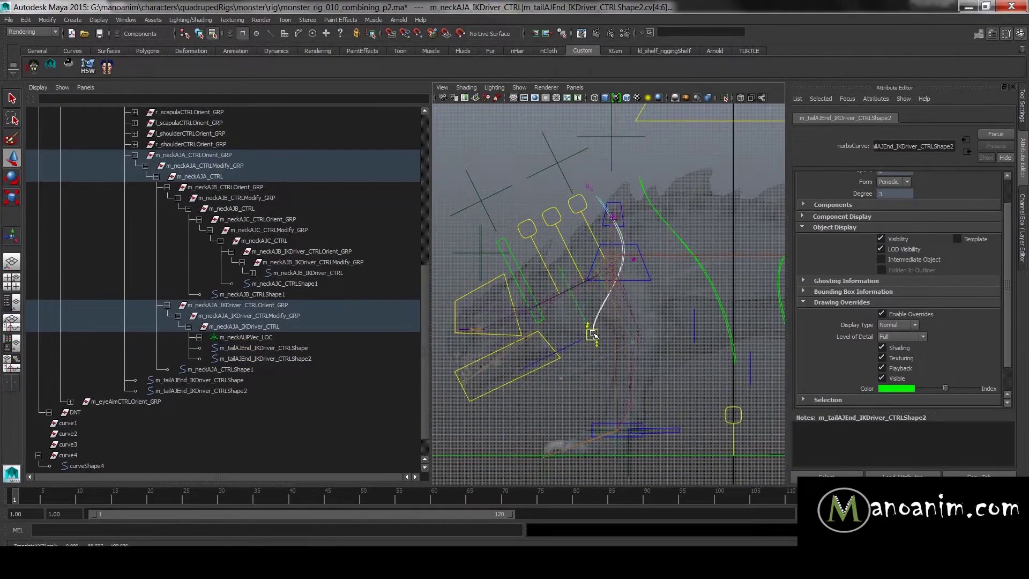
key("r")
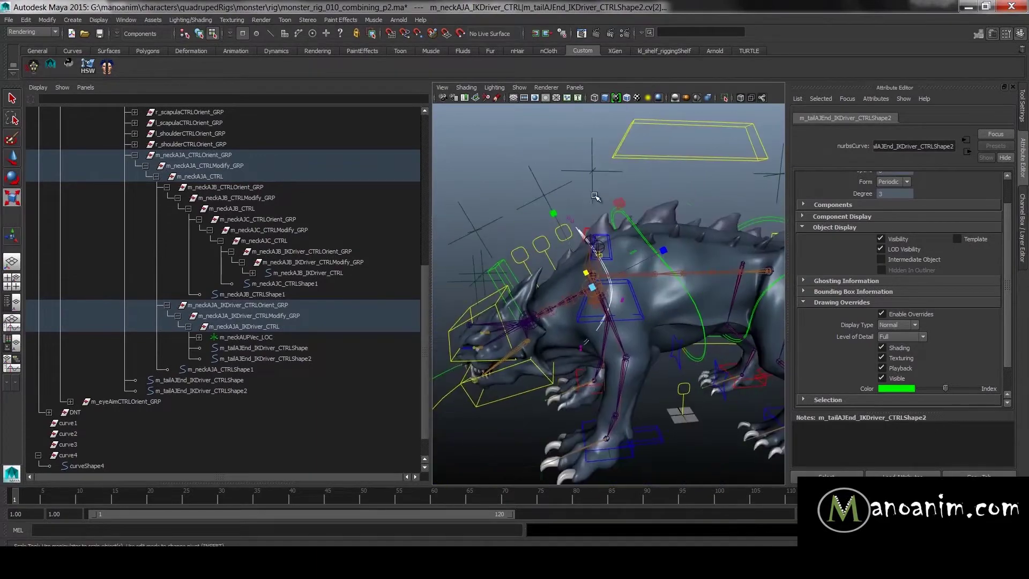
key("F8")
- Duplicate m_neckAJA_IKDriver_CTRL and parent its two copied ring shapes to m_neckAJB_IKDriver_CTRL
left_click(587, 246)
key("w")
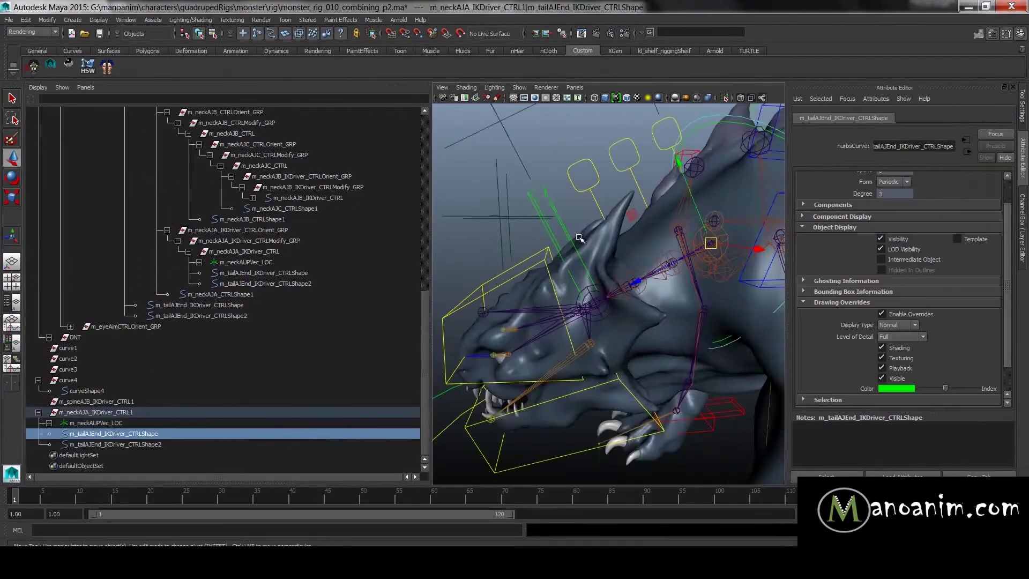
key("Return")
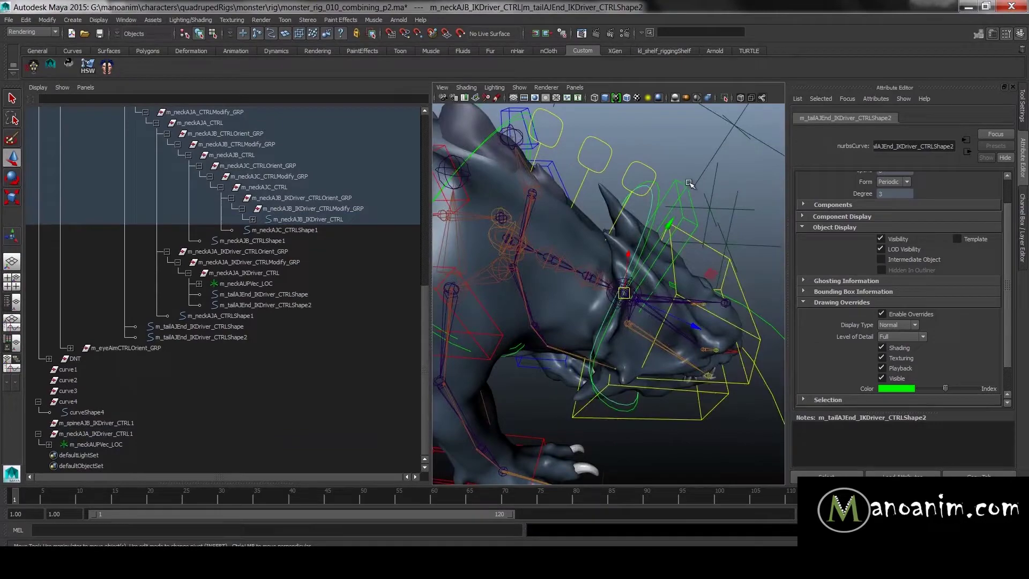
- Delete the old m_neckAJB_IKDriver_CTRLShape, name the rings m_neckAJB_IKDriver_CTRLShape1 and m_neckAJB_IKDriver_CTRLShape2, and fit their CVs around the neck behind the head
left_click(373, 230)
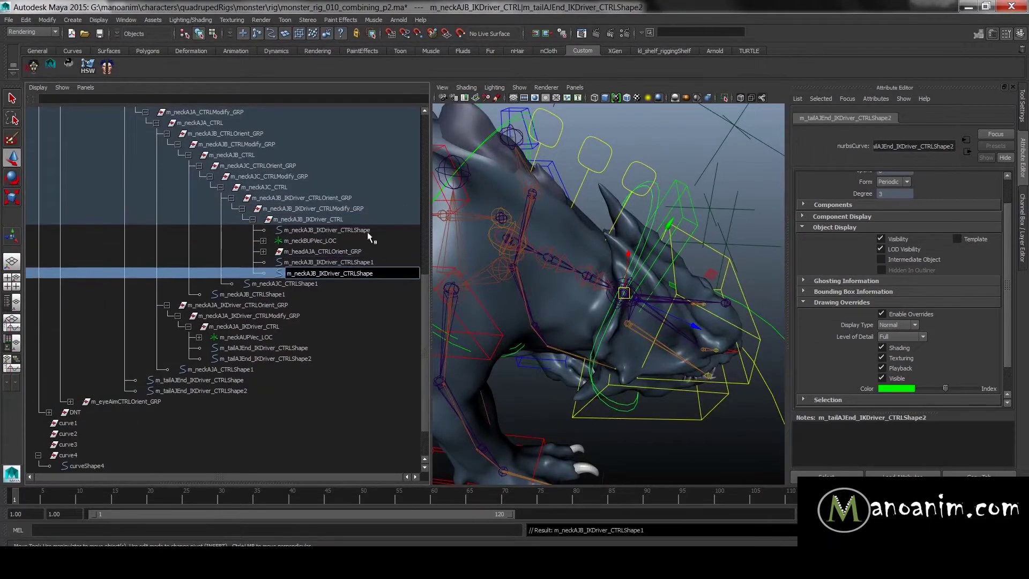
type("2")
key("Return")
key("F8")
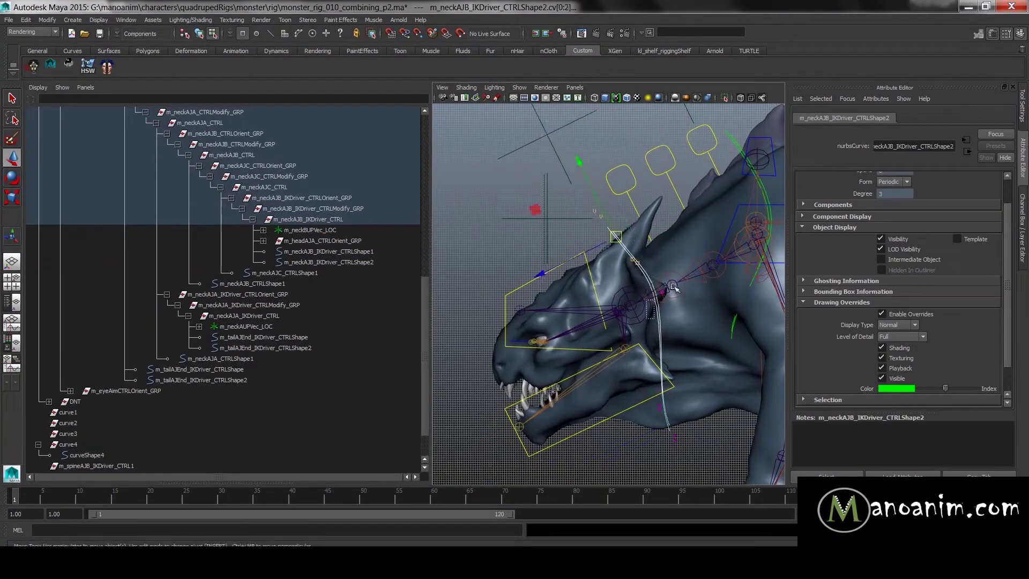
key("F8")
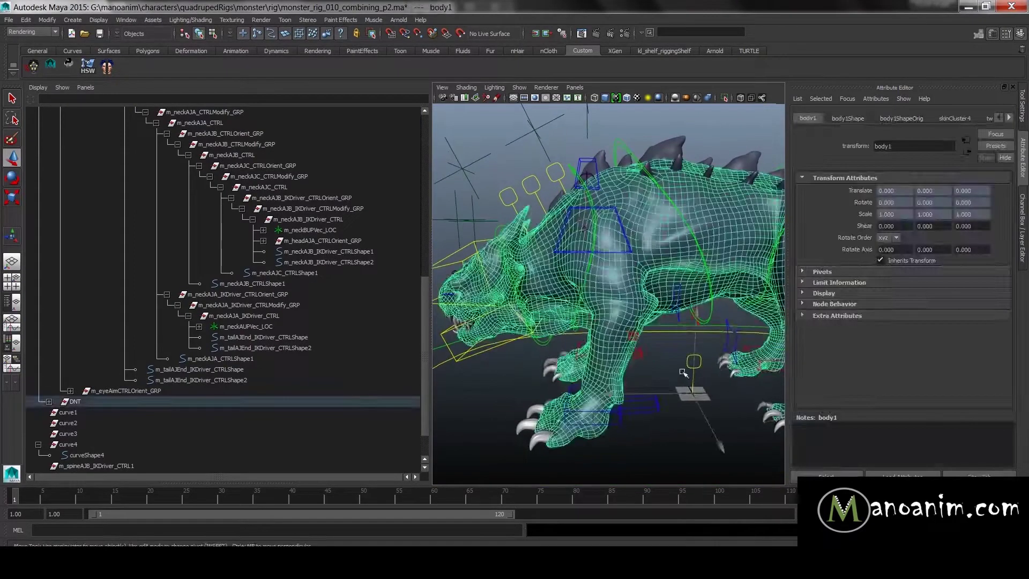
- Save the scene as monster_rig_011_upgrading_CtrlShapes.ma
key("space")
left_click(577, 324)
left_click_drag(275, 351, 281, 351)
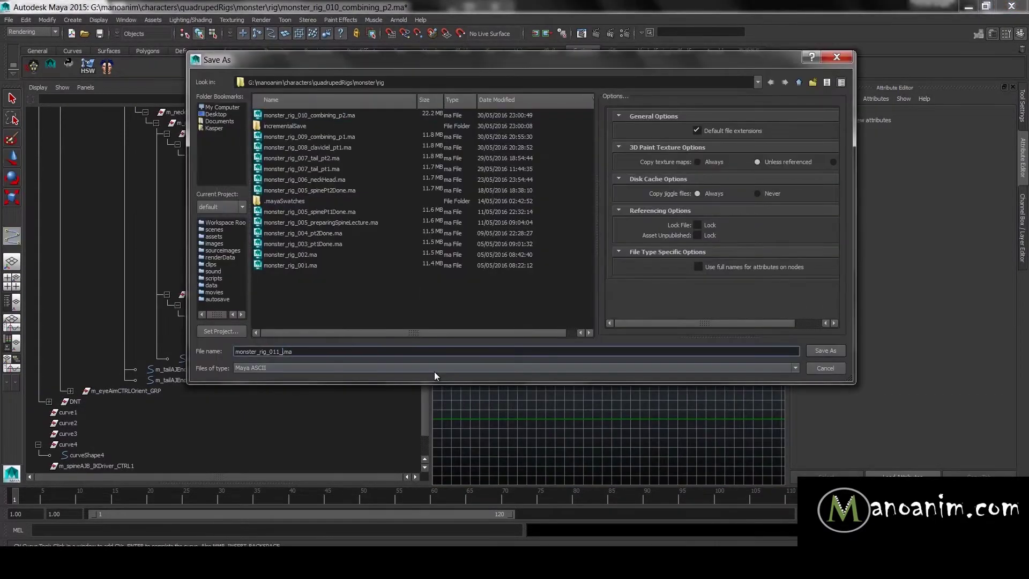
type("upgrading_CtrlShapes")
key("Return")
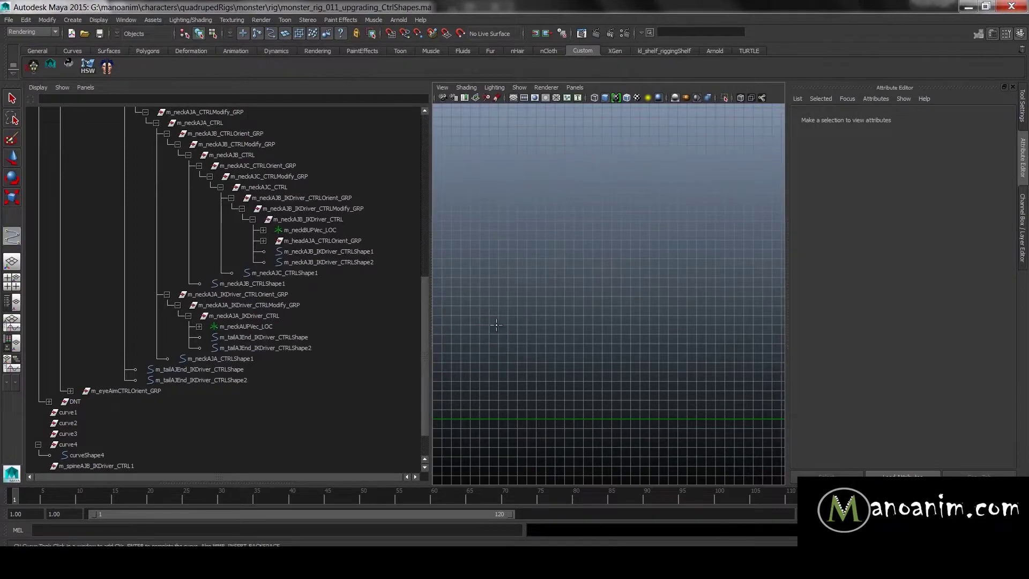
middle_click_drag(656, 325, 655, 212, "alt")
right_click_drag(656, 212, 716, 278, "alt")
key("x")
left_click(577, 265)
left_click(611, 264)
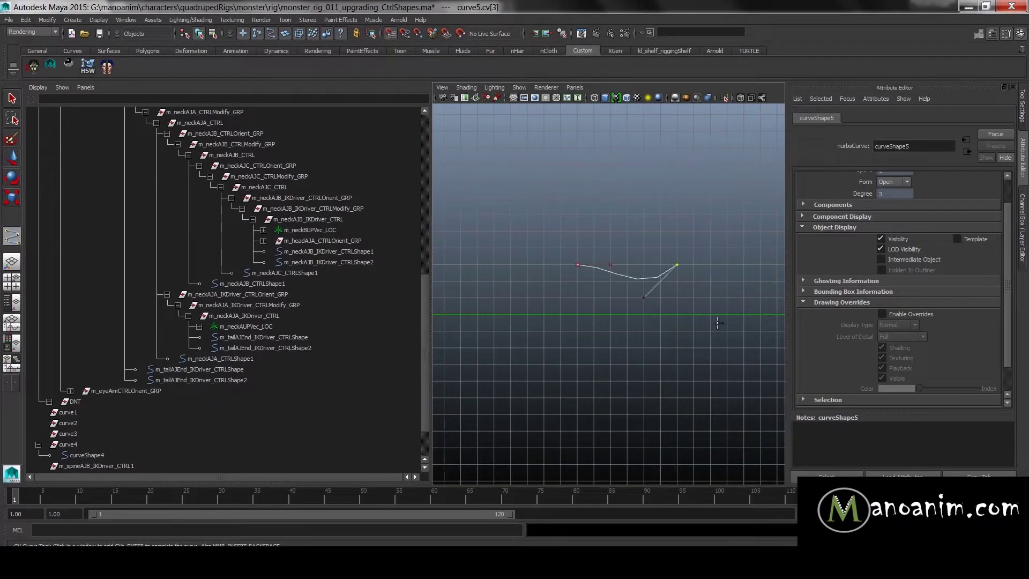
key("ctrl+z")
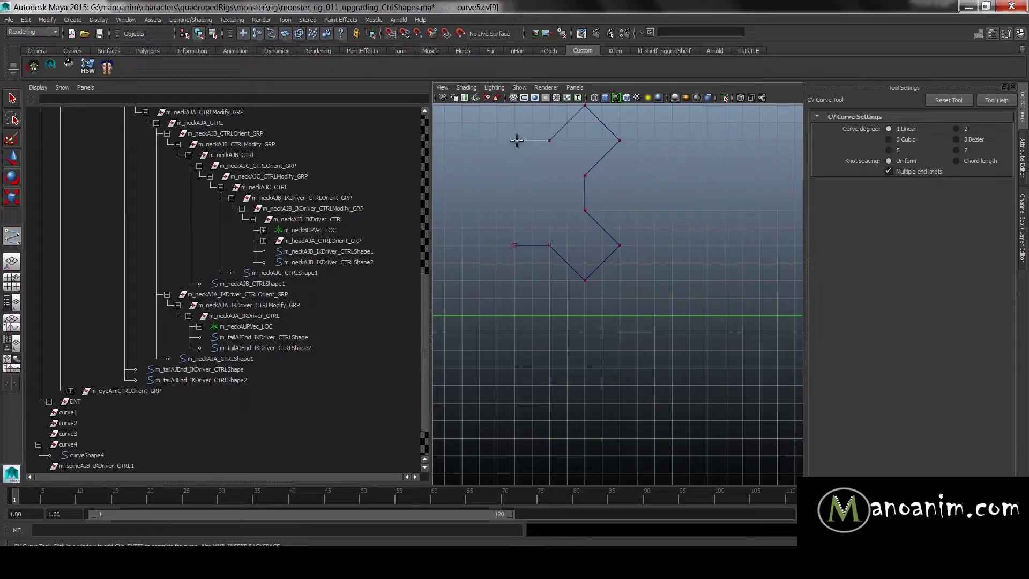
- Draw a closed cross-shaped outline with the CV Curve Tool at 1 Linear degree and centre its CVs on the origin
middle_click_drag(610, 223, 696, 260, "alt")
right_click_drag(545, 167, 548, 168, "alt")
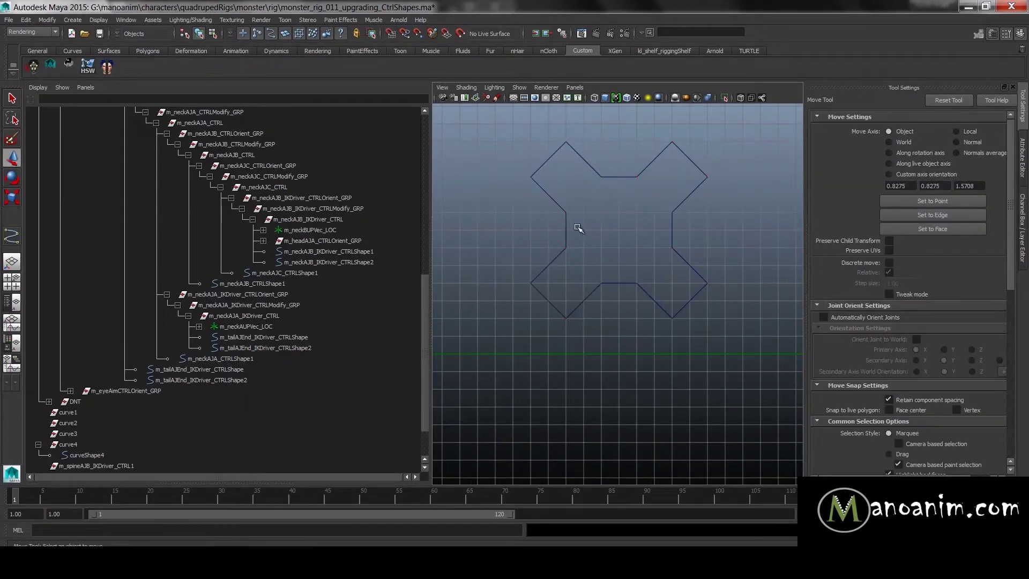
scroll(577, 227, "up", 2)
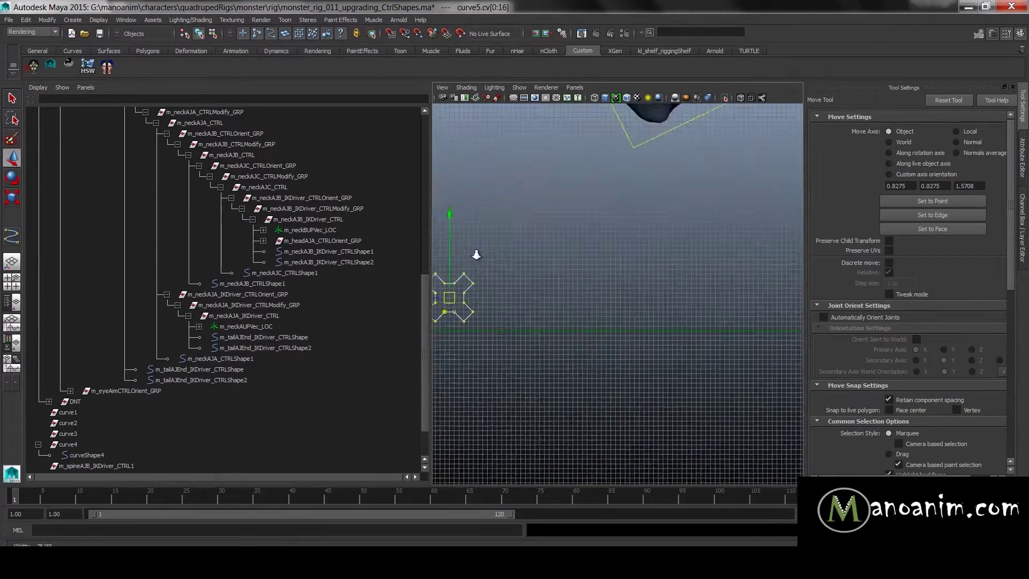
key("r")
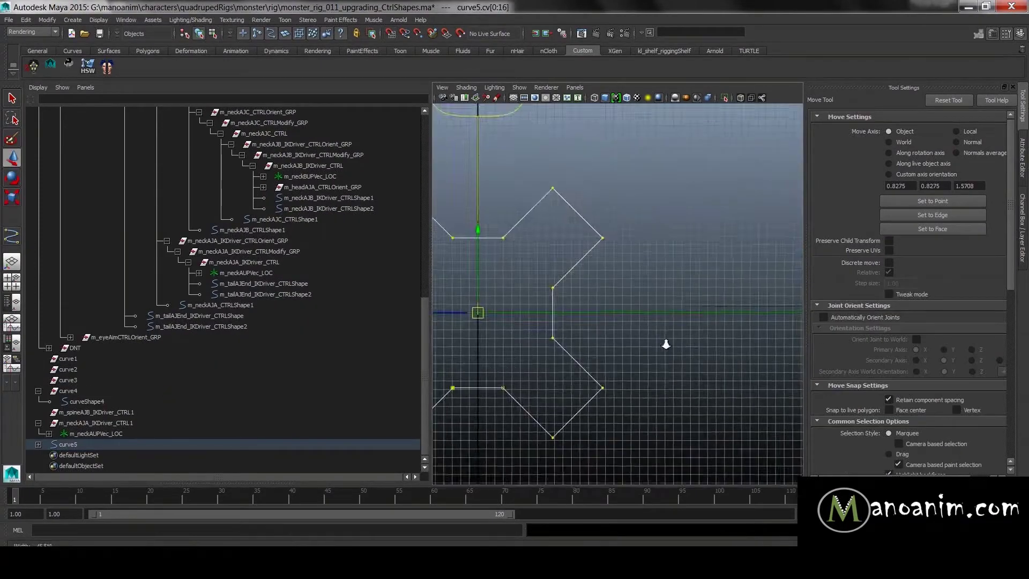
key("F8")
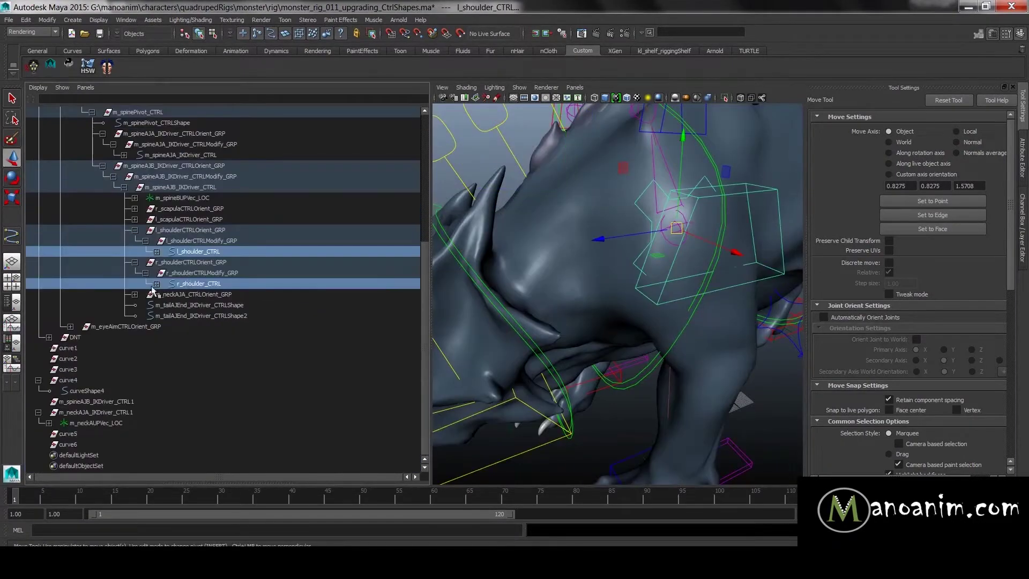
- Name the cross shapes l_shoulder_CTRLShape1 and r_shoulder_CTRLShape1 under the shoulder controls and fit their CVs to the monster's shoulders
double_click(204, 262)
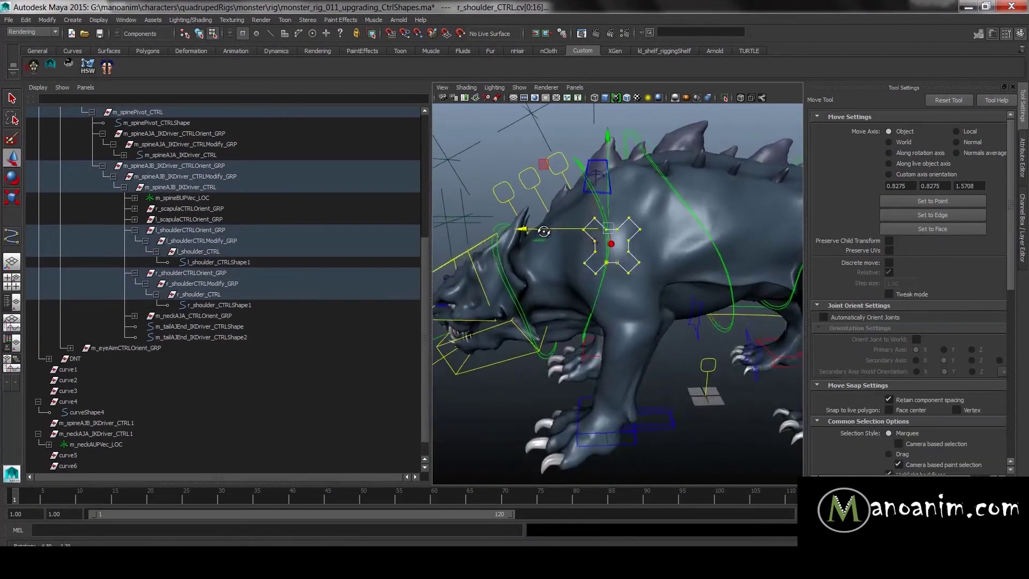
key("F8")
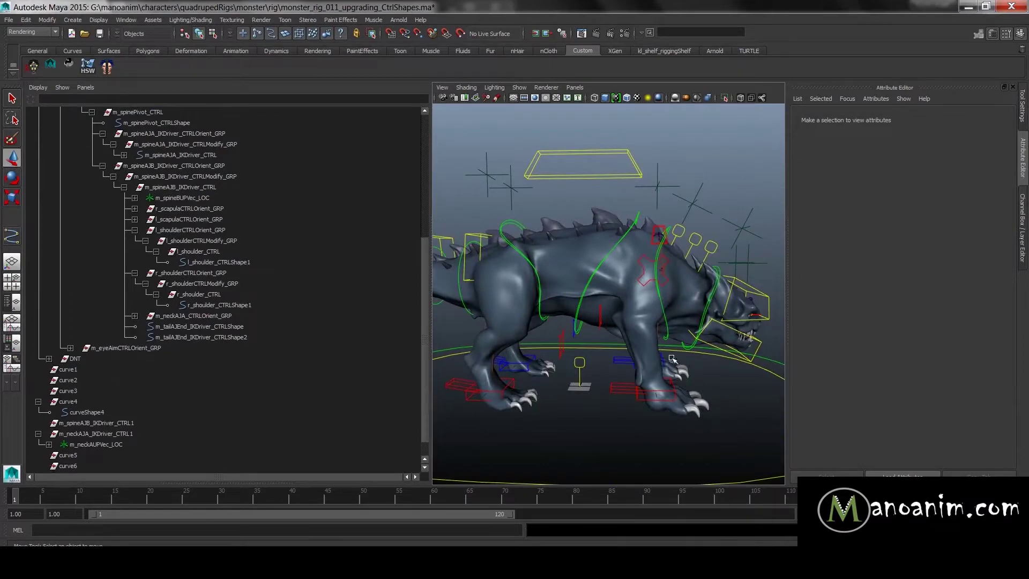
mouse_move(719, 309)
left_mouse_down("alt")
mouse_move(679, 312)
mouse_move(712, 306)
left_mouse_up("alt")
middle_click_drag(553, 367, 534, 284, "alt")
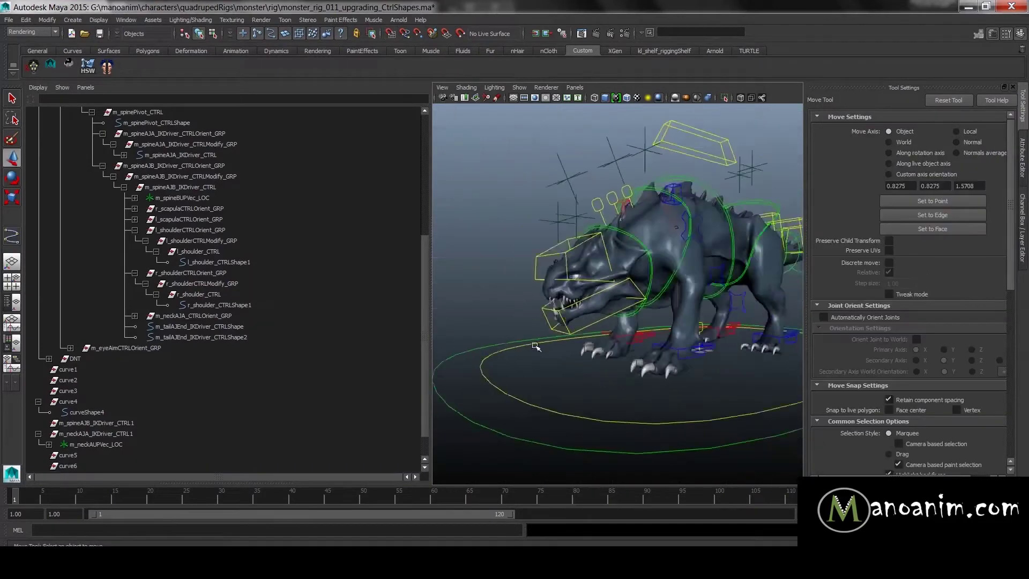
- Create a U-shaped double curve and parent its shapes to m_jawAJA_CTRL as m_jawAJA_CTRLShape1 and m_jawAJA_CTRLShape2, replacing the old box shape
left_click_drag(669, 300, 715, 327, "alt")
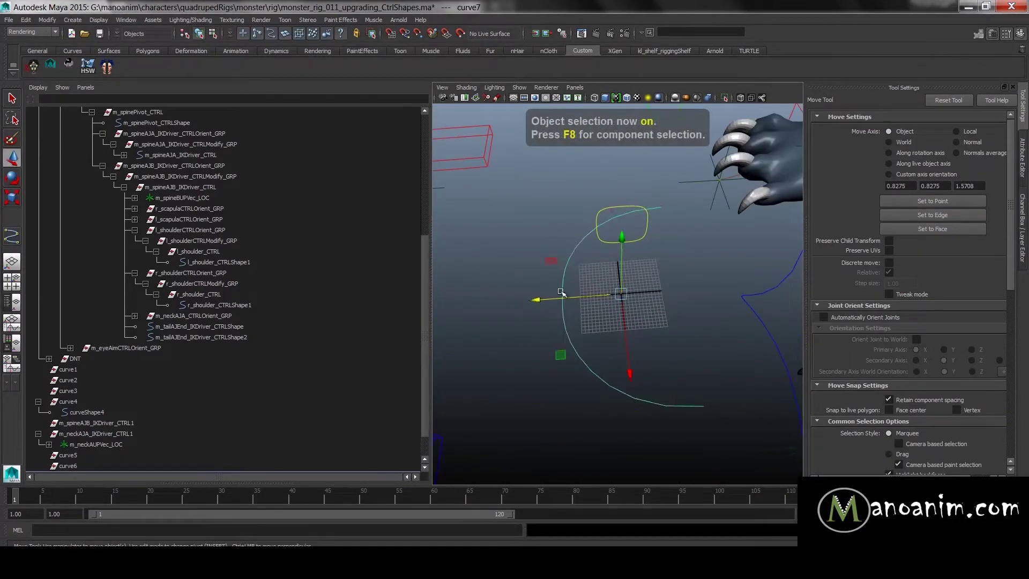
key("F8")
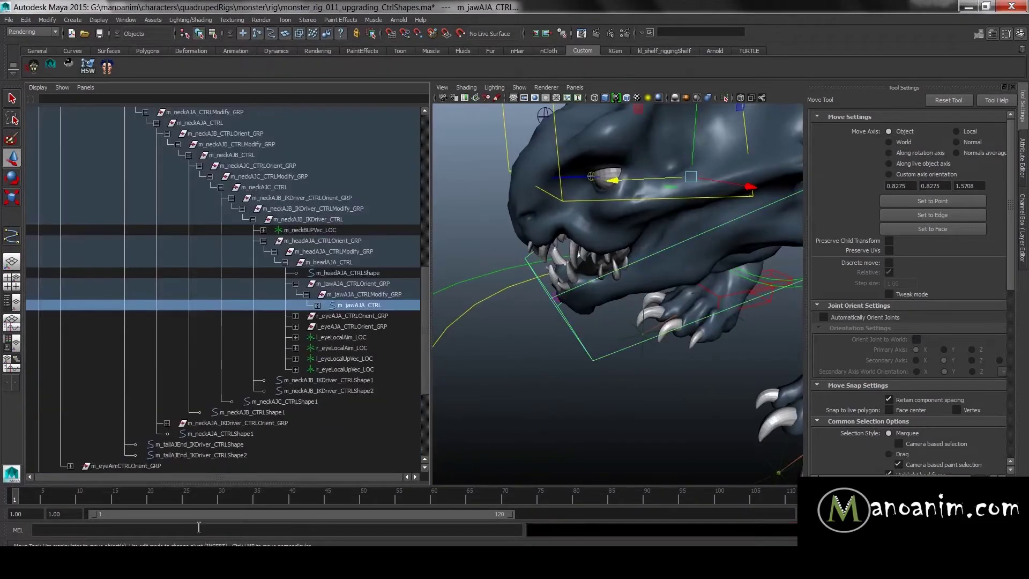
scroll(382, 121, "up", 3)
- Rotate the CVs of m_jawAJA_CTRLShape1 and m_jawAJA_CTRLShape2 to follow the slope of the lower jaw
left_click(389, 175)
left_click(393, 187, "shift")
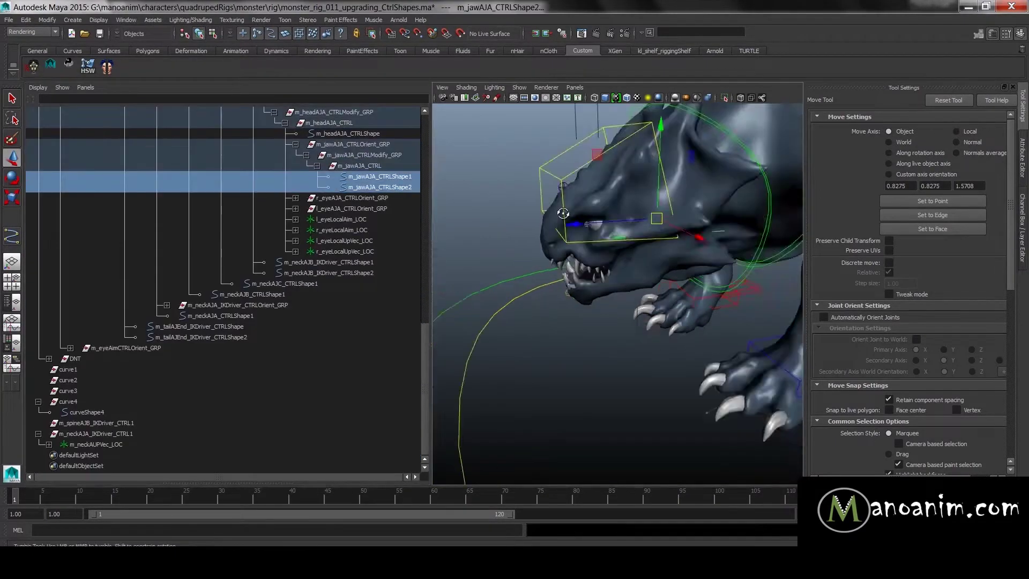
left_click(390, 178)
key("F8")
left_click_drag(482, 342, 622, 429)
key("e")
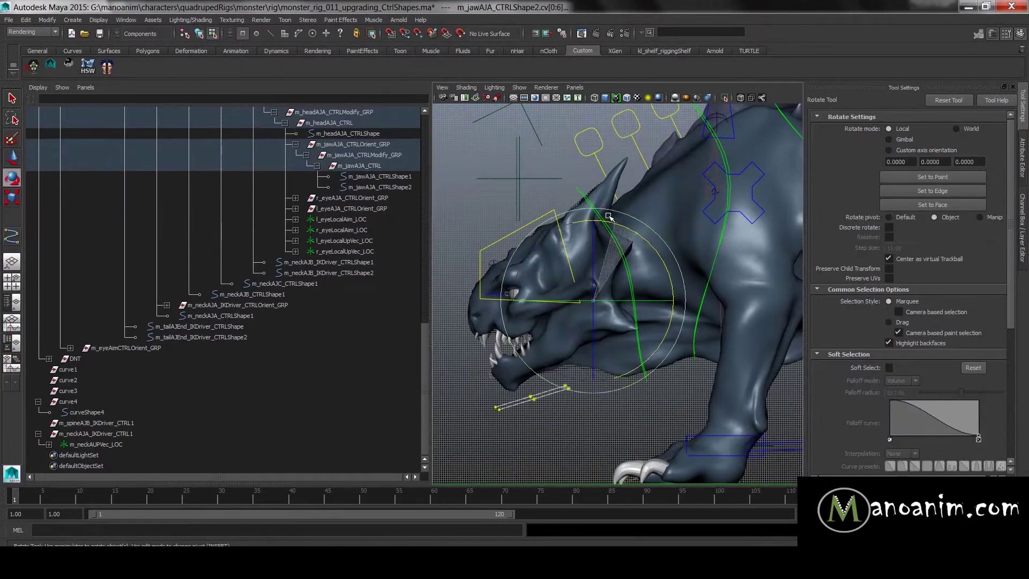
- Scale and move the CVs of the two jaw shapes so the U curve wraps closely around the lower jaw
key("w")
left_click_drag(691, 281, 649, 284, "alt")
key("r")
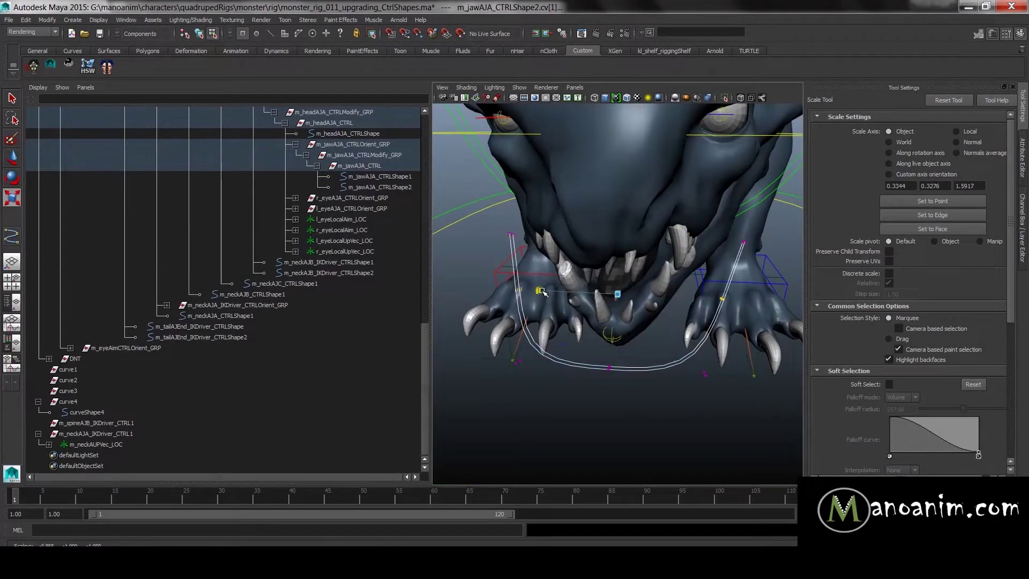
key("w")
left_click_drag(543, 292, 589, 407, "alt")
key("F8")
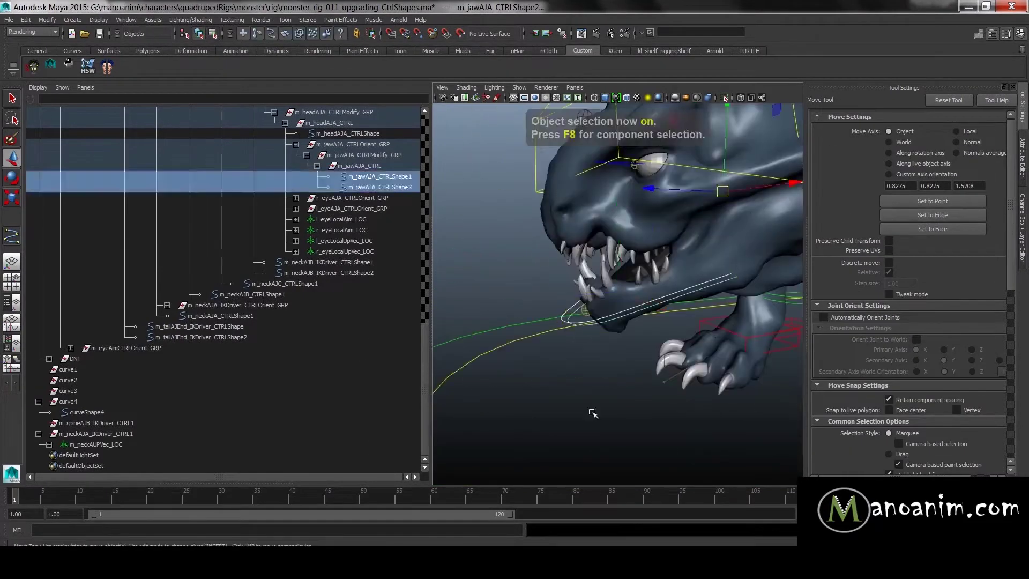
left_click(592, 413)
left_click(564, 321)
left_click_drag(564, 320, 496, 271, "alt")
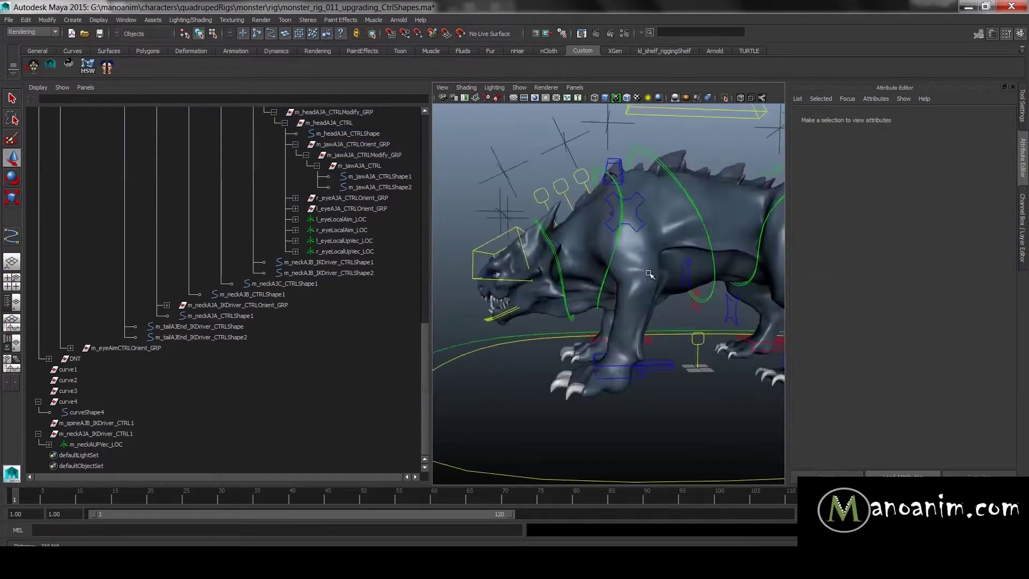
- Move the CVs of l_scapula_CTRL and r_scapula_CTRL to turn their boxes into outlines tapering downward above the shoulders
key("F8")
left_click_drag(723, 200, 598, 220)
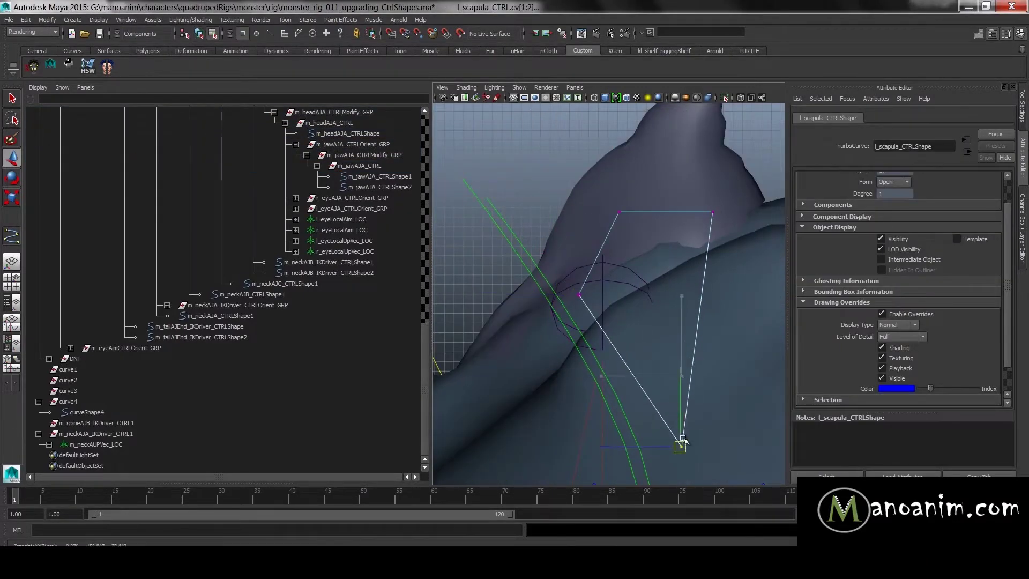
left_click_drag(542, 276, 600, 211)
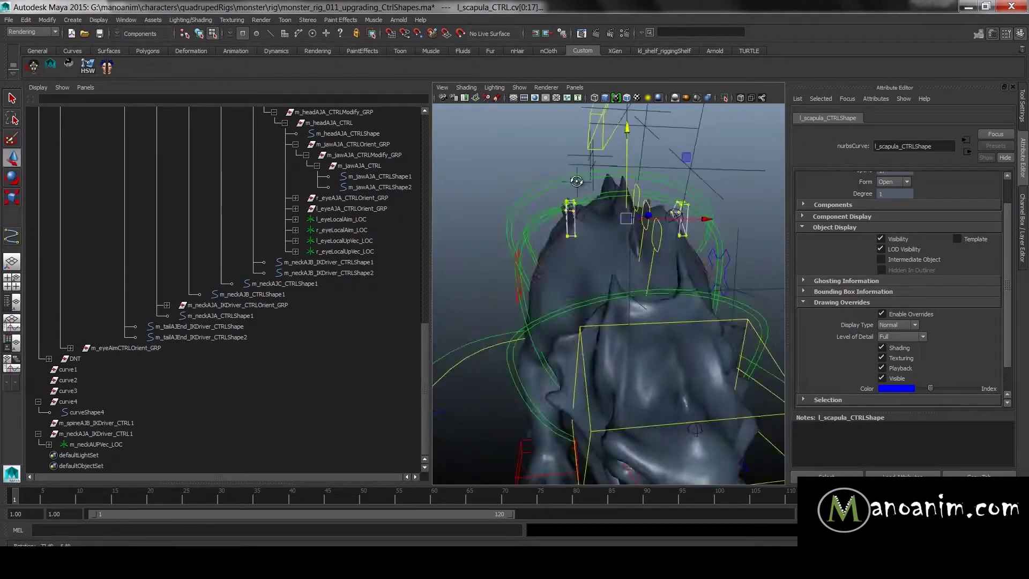
key("F8")
left_click(774, 274)
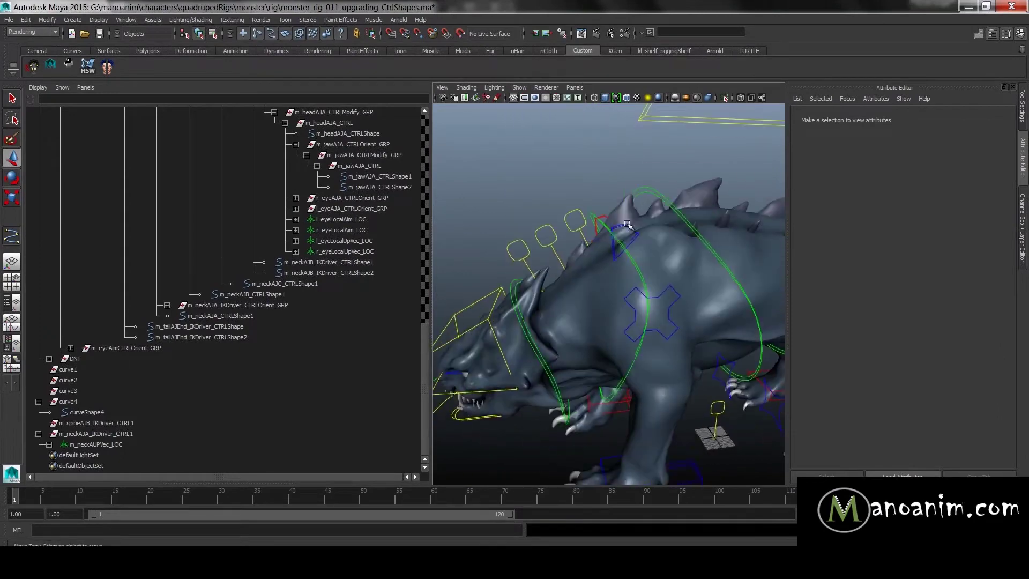
- Reshape the CVs of both scapula controls into slim tilted boxes that follow the top of the shoulders
left_click(621, 244)
key("F8")
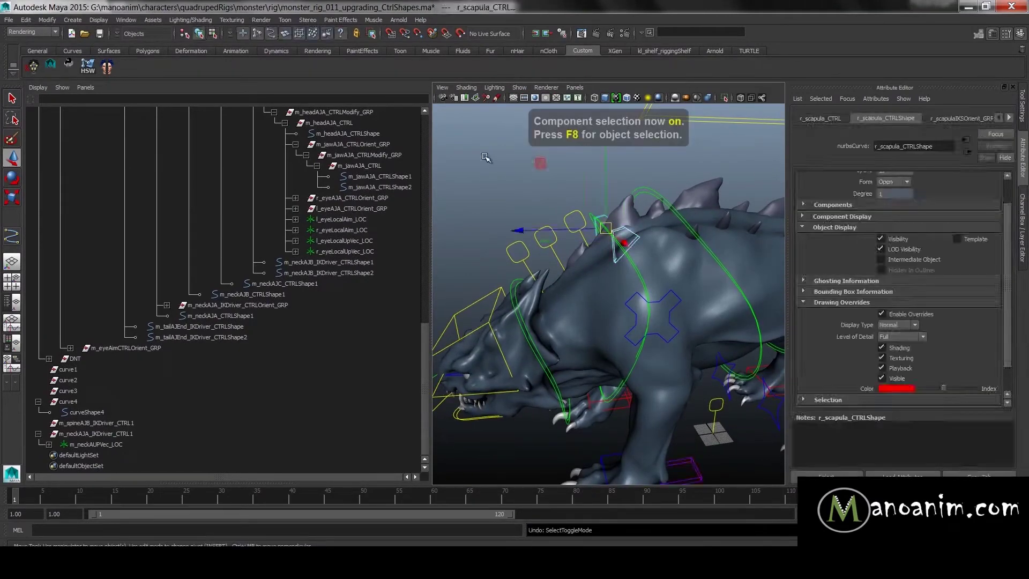
left_click(497, 159)
left_click(519, 87)
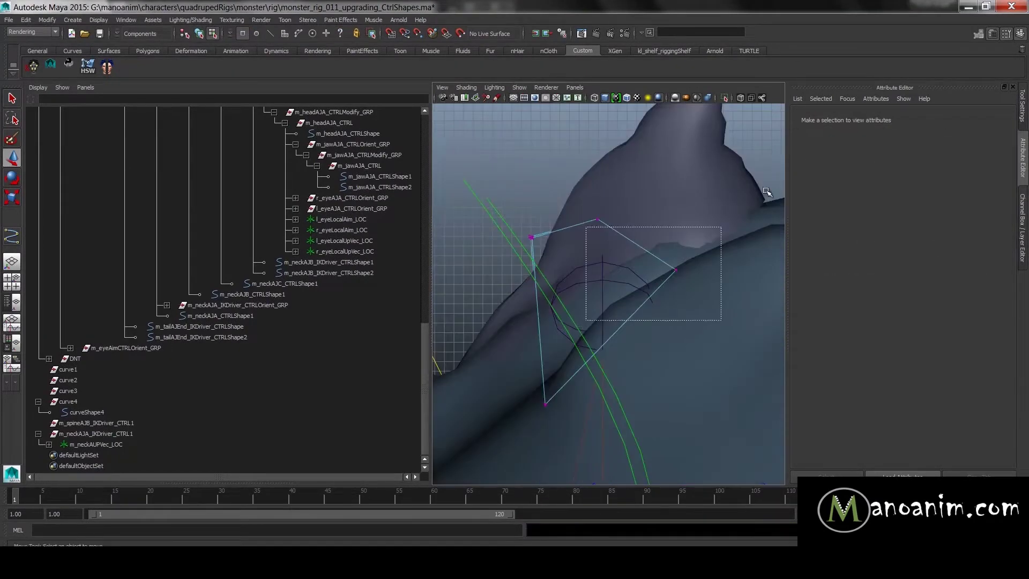
left_click(557, 299)
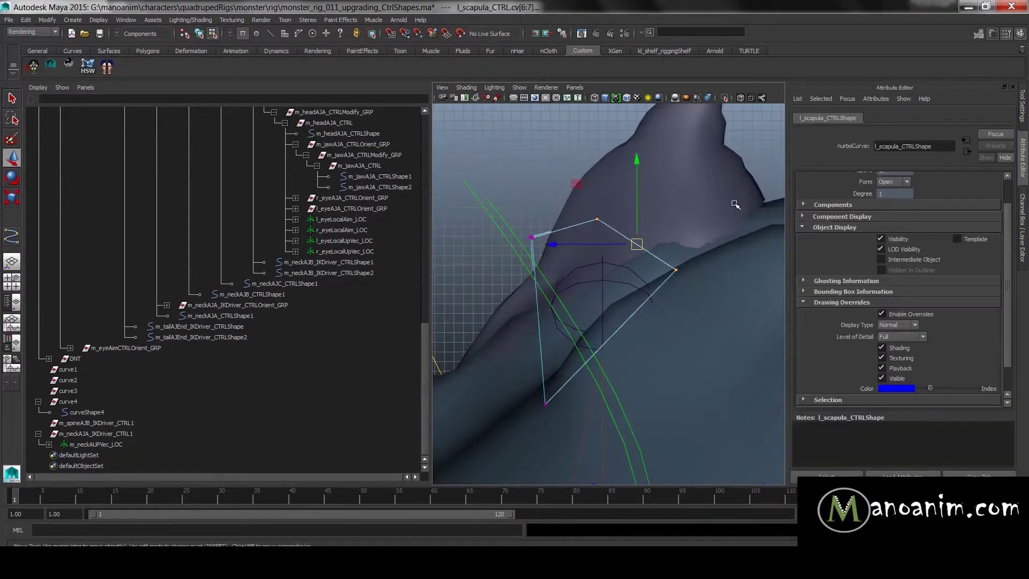
left_click_drag(521, 159, 677, 333)
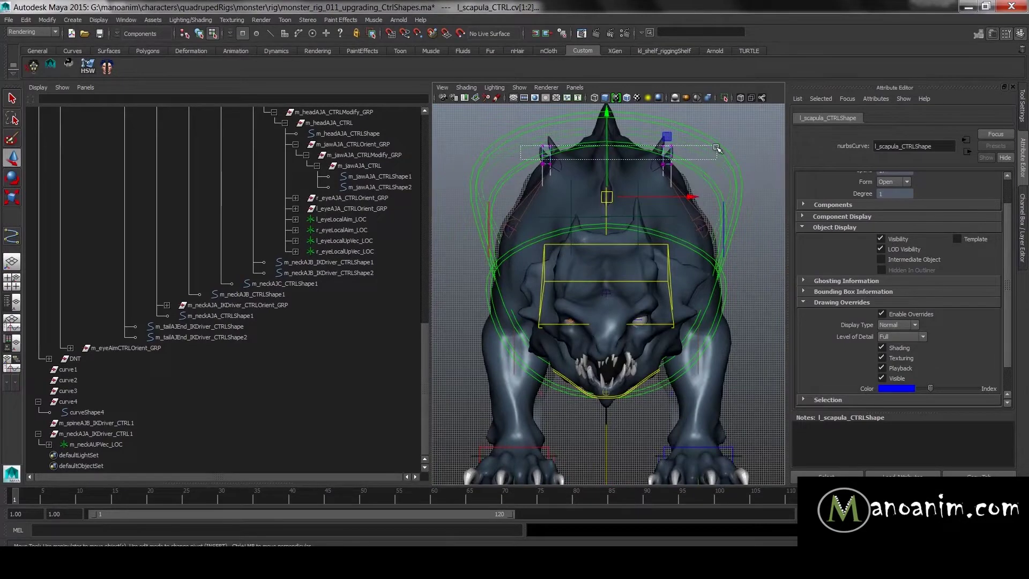
left_click_drag(678, 333, 676, 236, "alt")
left_click_drag(643, 150, 574, 281, "alt")
key("F8")
left_click(516, 250)
- Duplicate the pin curve curve4 and parent a pin shape to the box control at the base of the tail
key("w")
scroll(568, 174, "down", 5)
left_click(568, 174)
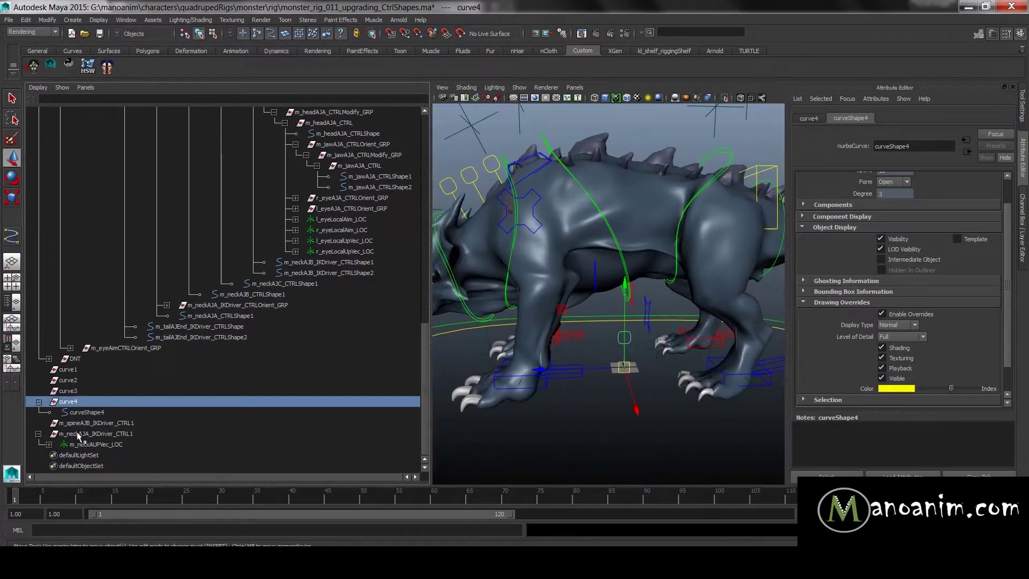
key("ctrl+d")
left_click(81, 444)
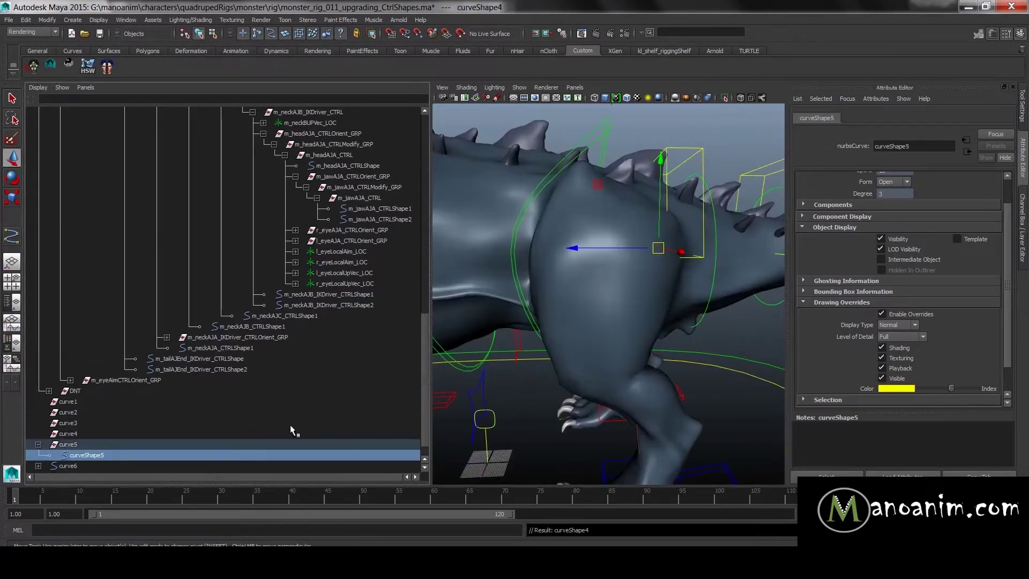
left_click(38, 444)
left_click(226, 529)
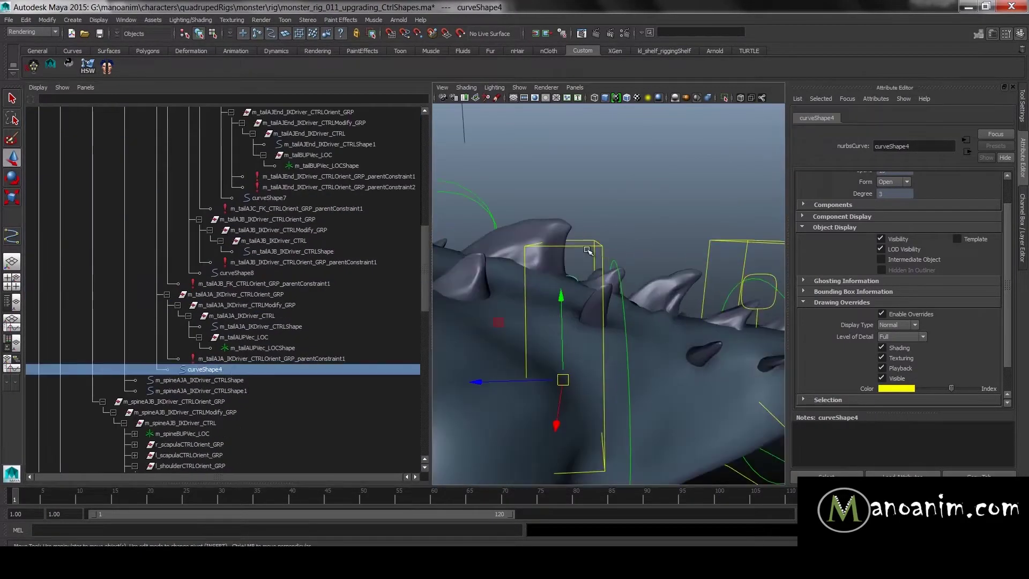
- Rename the new pin shapes after the tail FK controls as m_tailAJC_FK_CTRLShape, m_tailAJB_FK_CTRLShape and m_tailAJA_FK_CTRLShape1
key("alt+h")
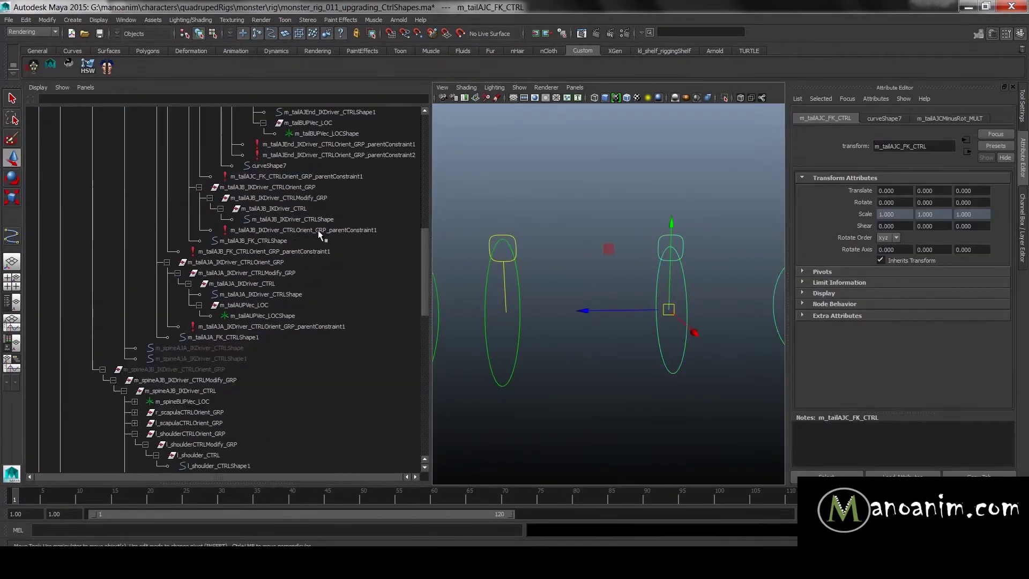
left_click(339, 251)
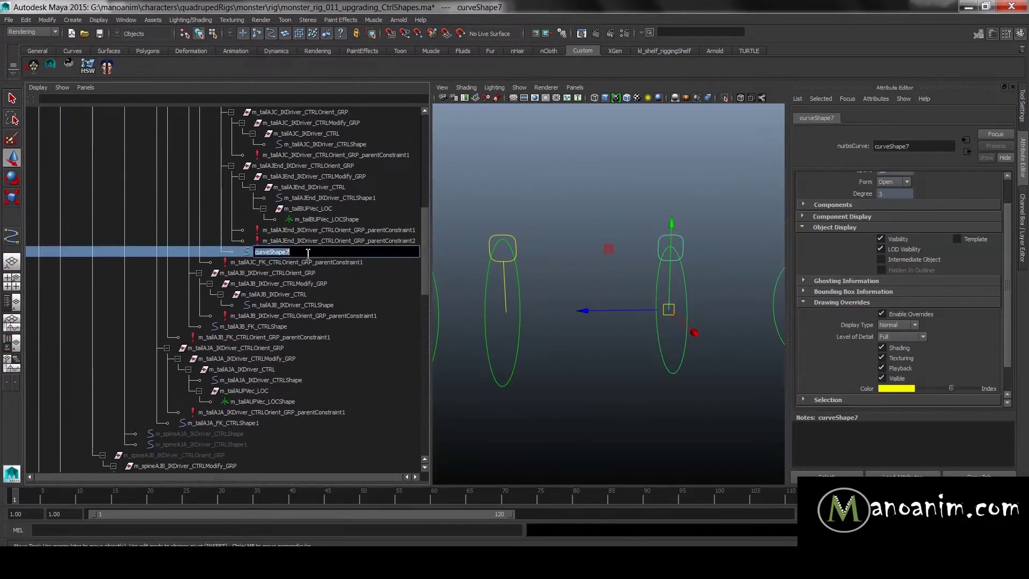
left_click(252, 325, "ctrl")
key("F8")
scroll(679, 246, "up", 3)
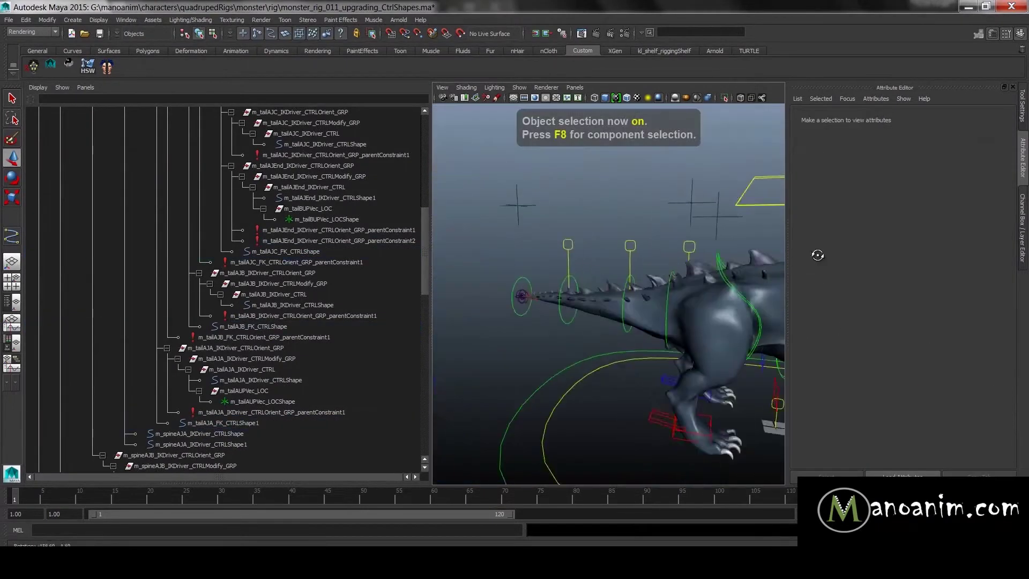
- Check the tail pin controls by selecting them and hide the locators in the viewport
key("ctrl+z")
key("w")
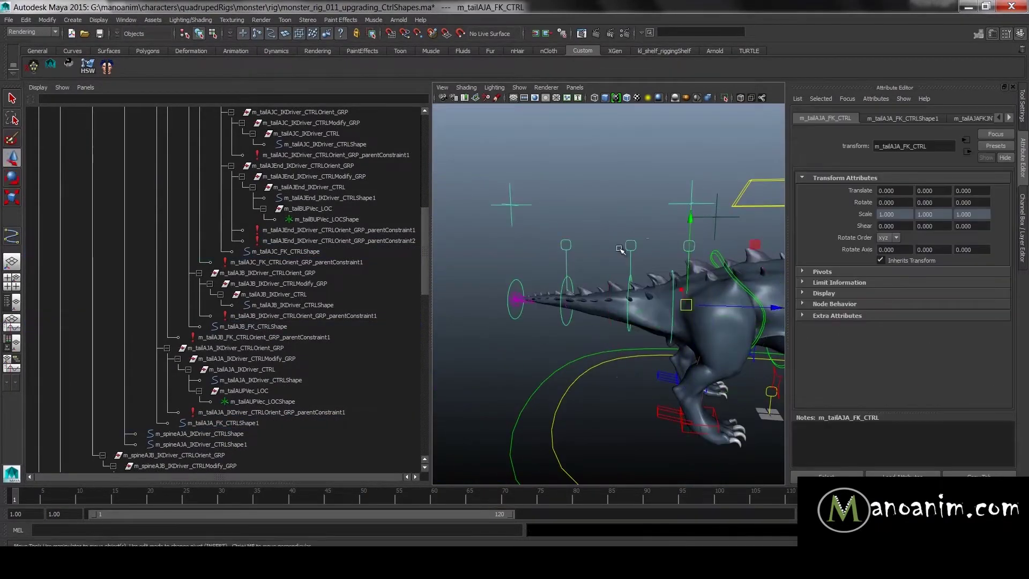
left_click_drag(608, 232, 635, 241)
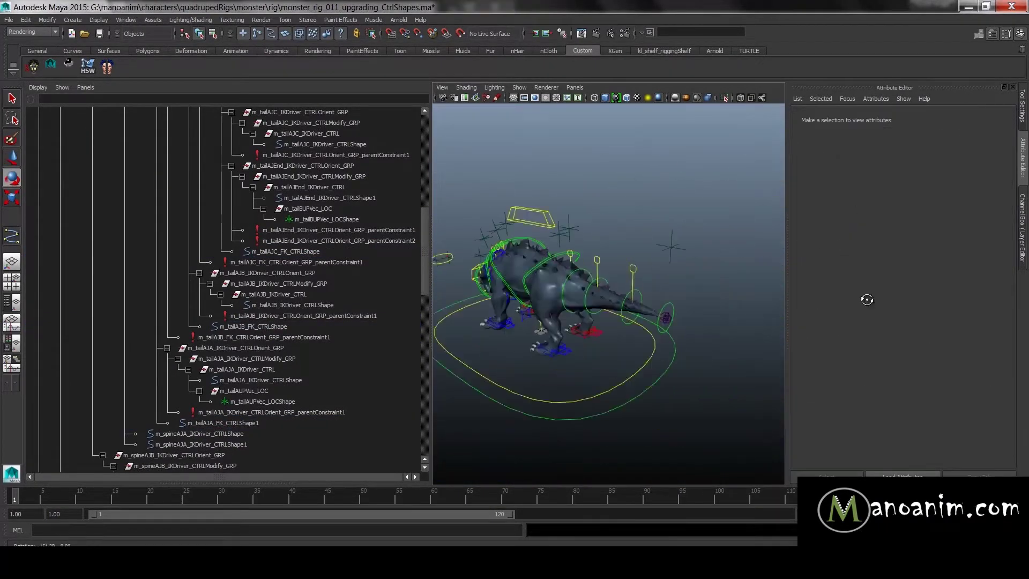
left_click(518, 88)
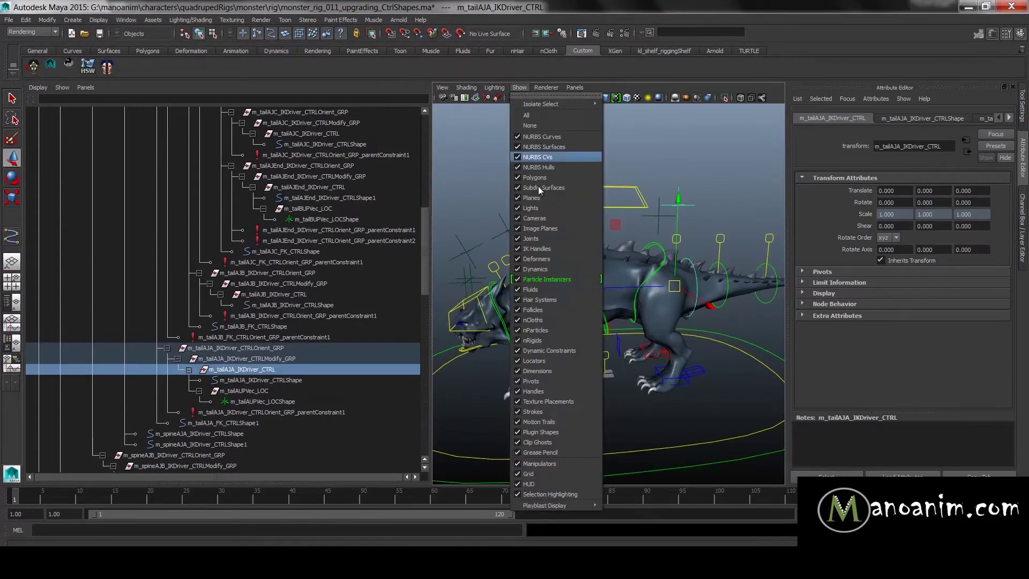
left_click(541, 95)
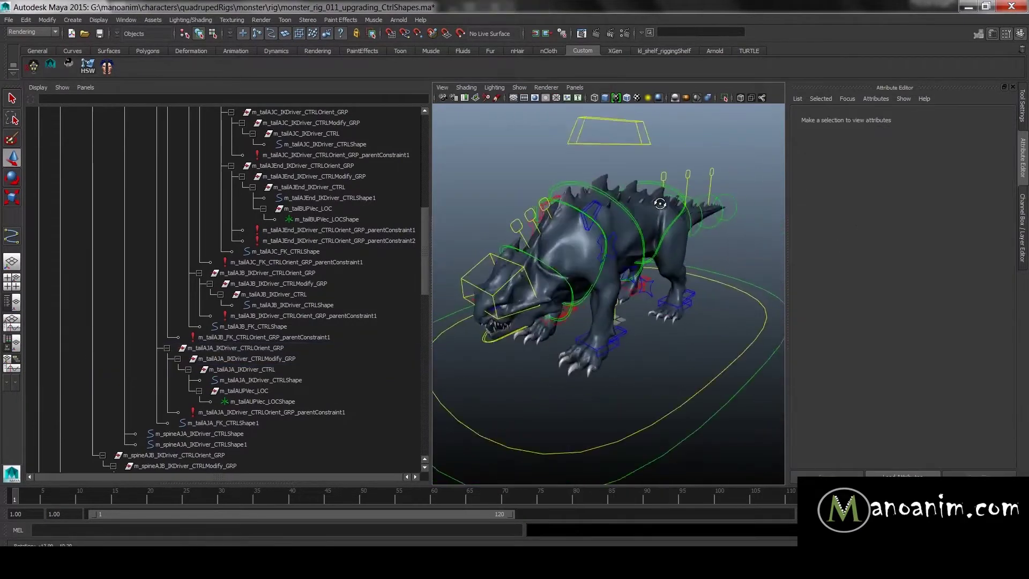
- Duplicate the U-shaped jaw curve, unparent the copy and reuse its two shapes for the head control
key("ctrl+d")
key("shift+p")
scroll(173, 394, "down", 20)
left_click(38, 443)
left_click(96, 454)
key("Return")
left_click(96, 465)
key("Return")
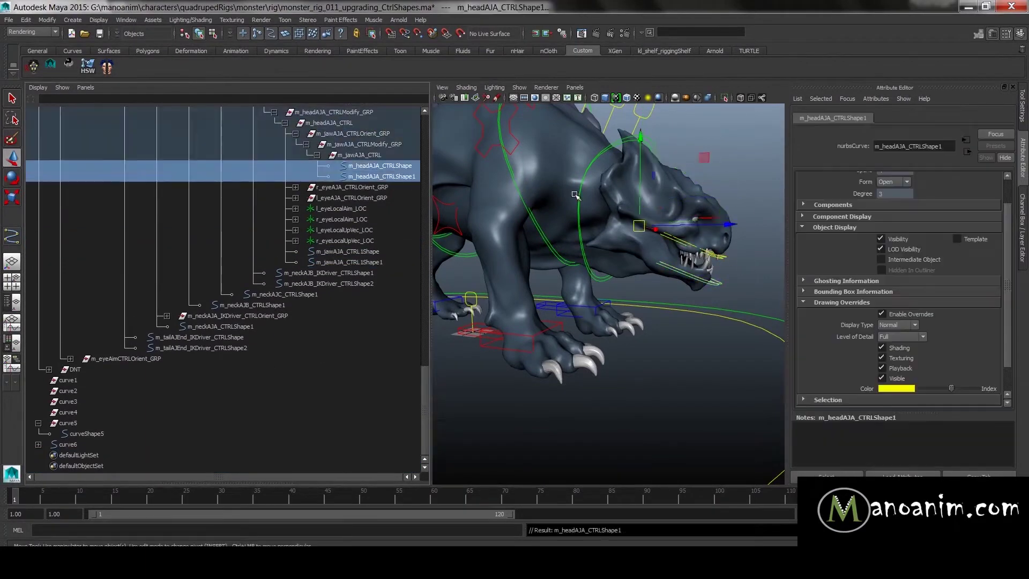
- Rename the mismatched head and jaw shapes after their own controls and fit the head shape's CVs as a tilted U over the brow
left_click(329, 123)
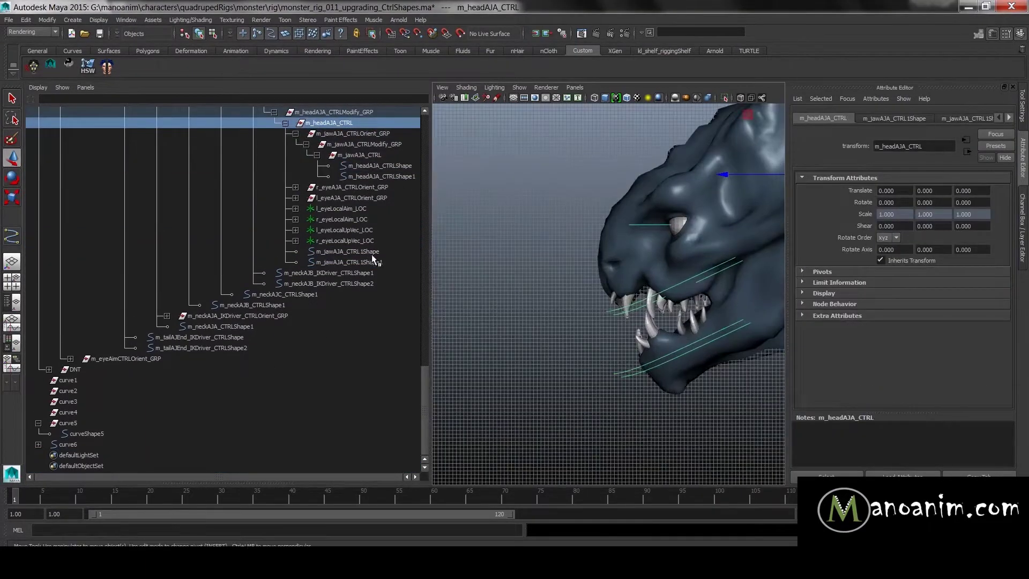
left_click(381, 165)
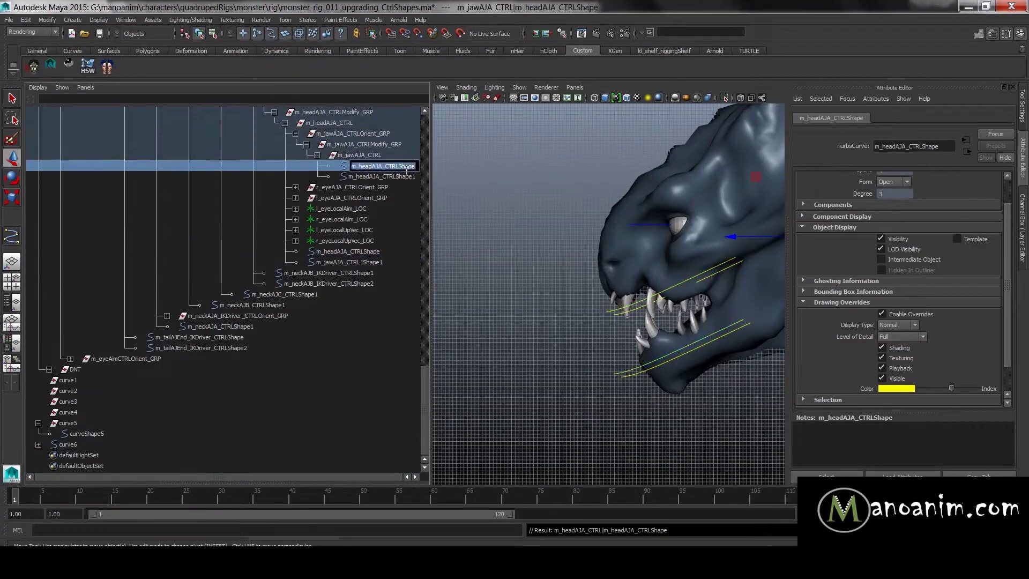
double_click(351, 252)
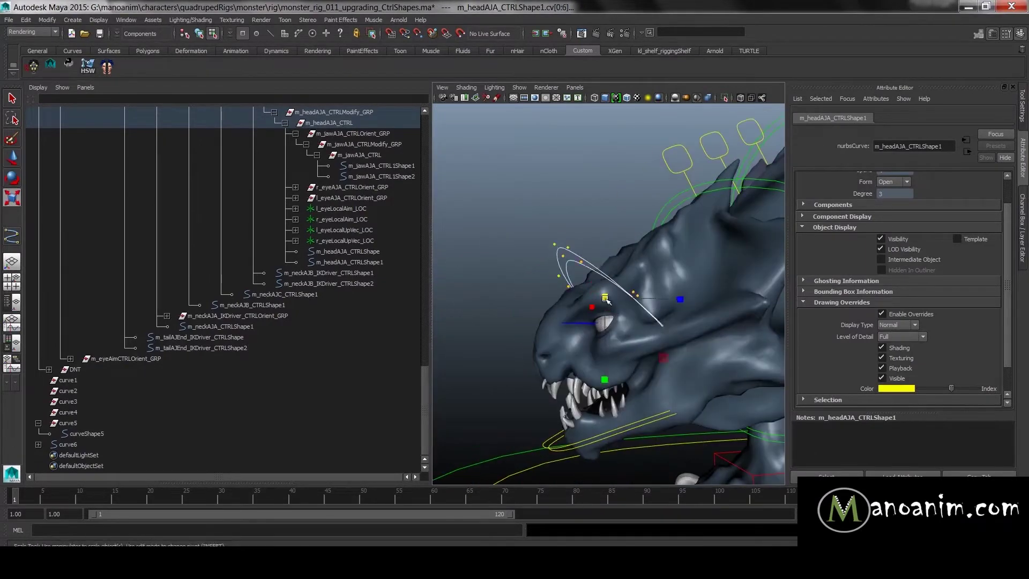
key("F8")
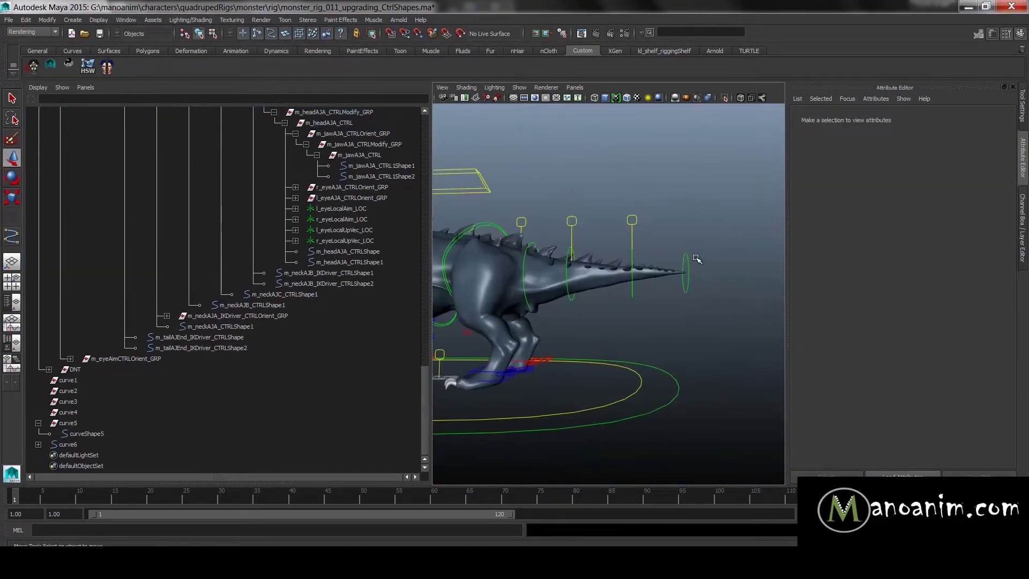
- Review the tail, spine pivot and body controls and delete the leftover curves curve1 to curve6
middle_click_drag(590, 260, 717, 269, "alt")
left_click(716, 269)
left_click(718, 236)
left_click_drag(547, 289, 635, 300, "alt")
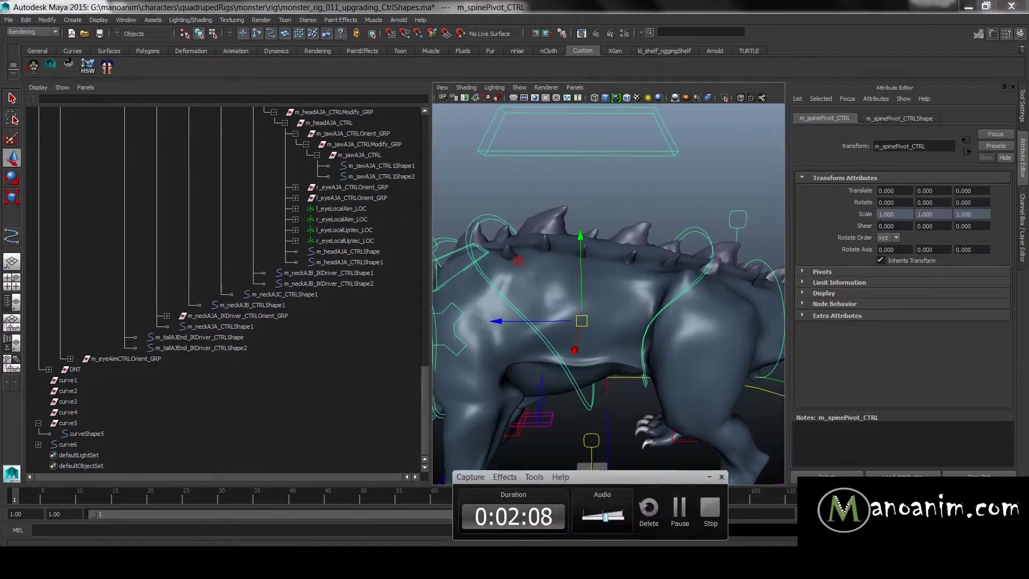
key("F8")
left_click_drag(602, 300, 485, 214, "alt")
key("F8")
left_click(561, 210)
scroll(615, 264, "down", 3)
key("super")
key("super")
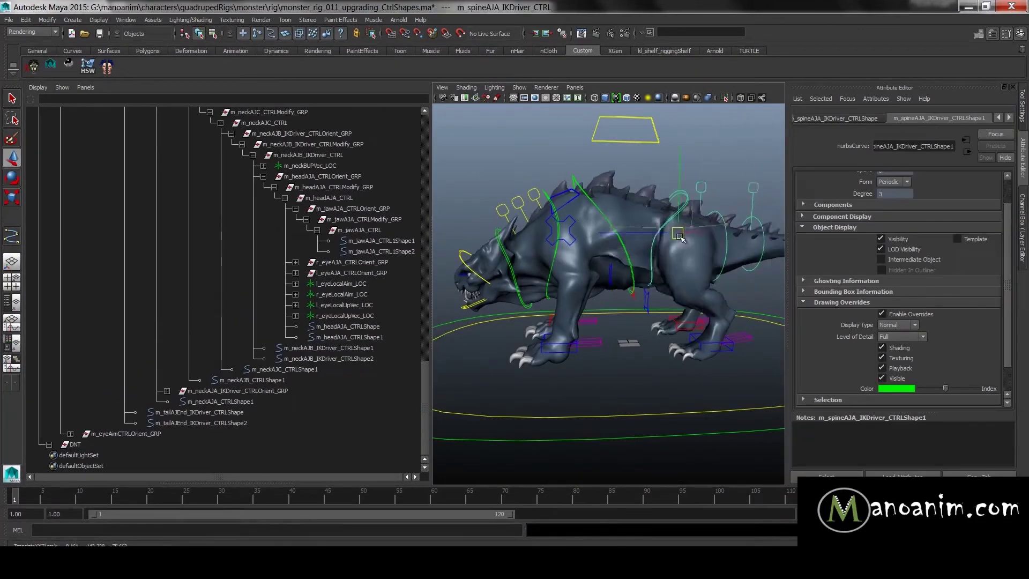
- Test the base spine and left shoulder controls by selecting and moving them, and undo the test
left_click_drag(636, 236, 694, 251, "alt")
key("w")
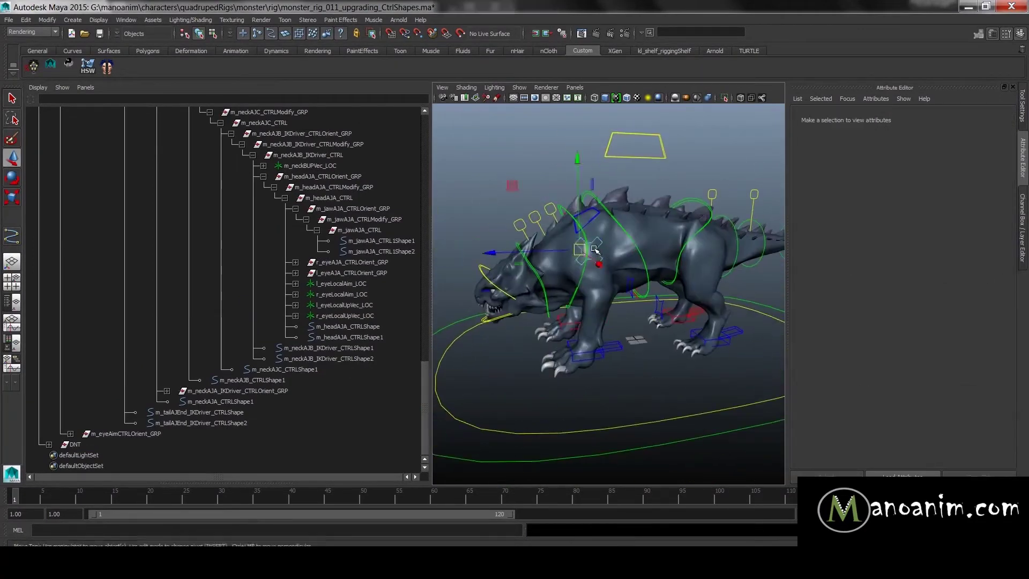
key("ctrl+z")
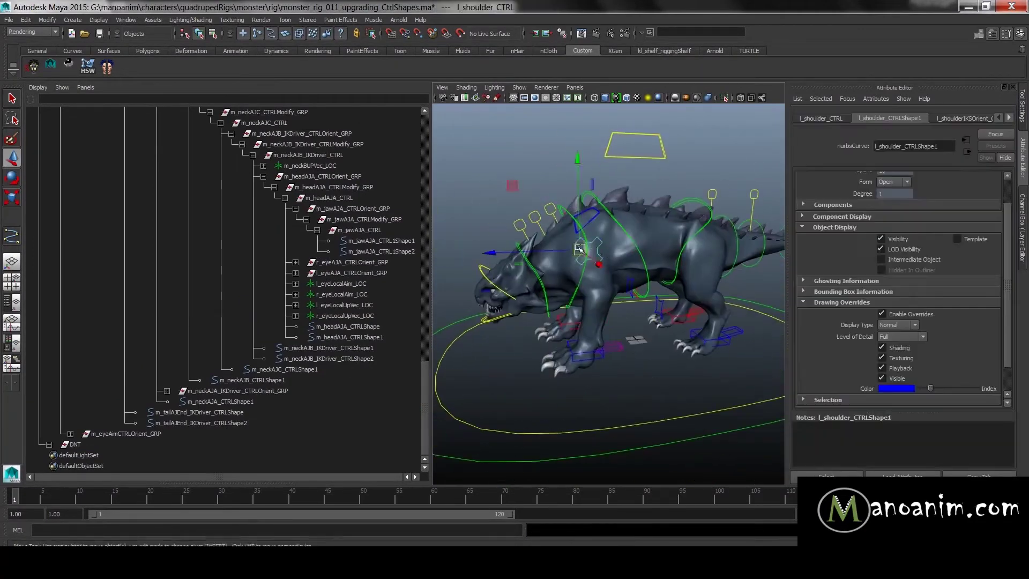
key("ctrl+z")
- Create a polygon cube near the origin and split it with edge loops through the middle of its sides
left_click(619, 349)
left_click_drag(619, 349, 645, 303, "alt")
right_click_drag(645, 303, 641, 275, "alt")
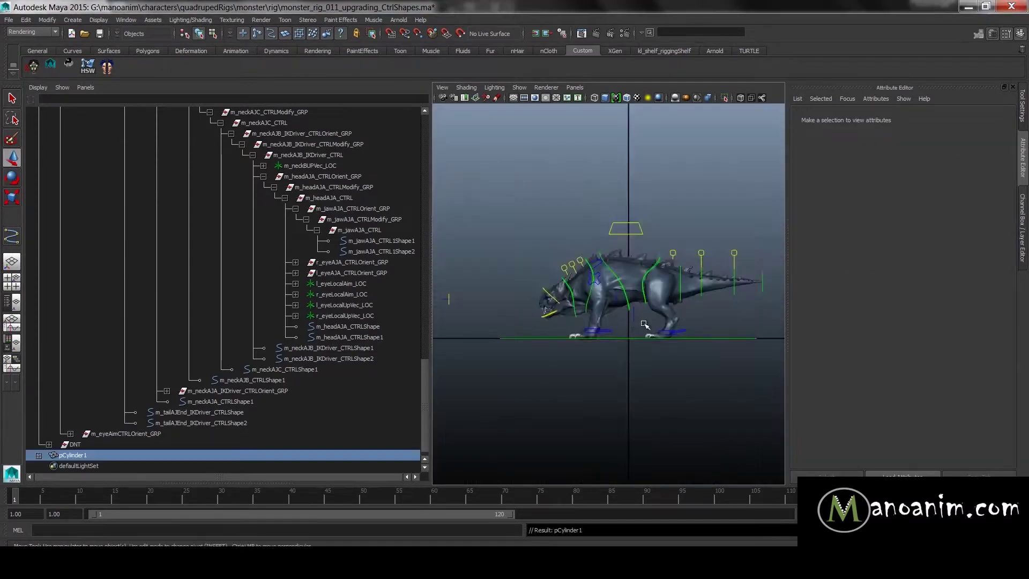
key("f")
key("r")
scroll(708, 355, "up", 5)
scroll(651, 302, "down", 4)
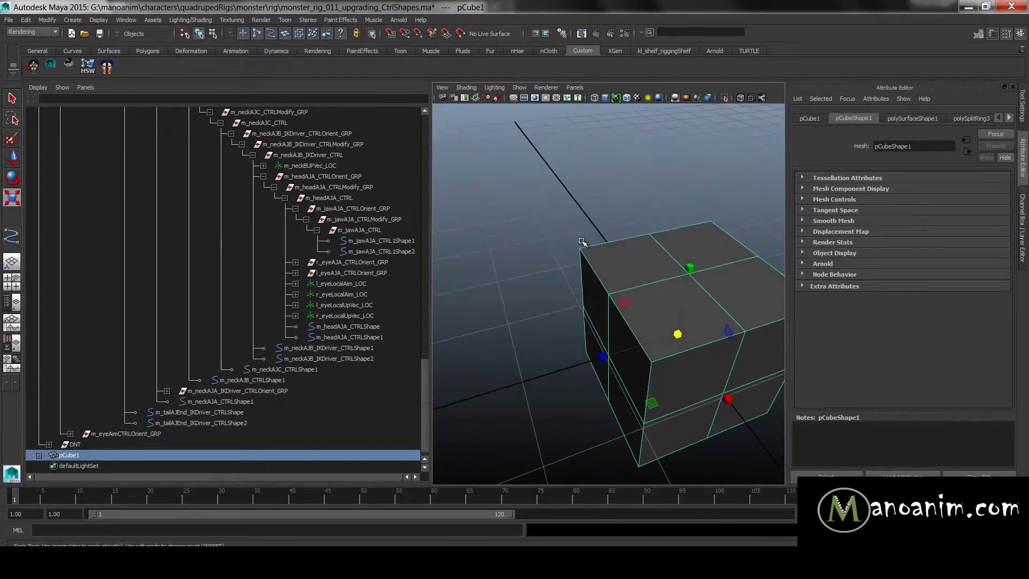
- Start a cubic CV curve along the cube's lower edges, placing CVs at the corners and edge midpoints
left_click(576, 332)
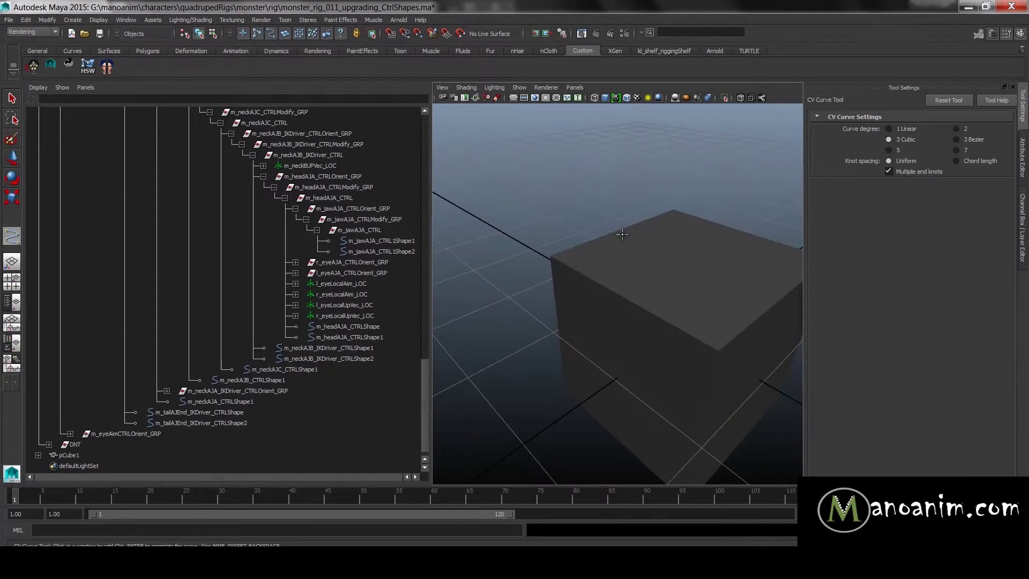
left_click(691, 368)
left_click_drag(765, 394, 661, 310, "alt")
left_click(751, 349)
left_click(669, 408)
left_click_drag(669, 408, 712, 375, "alt")
left_click(710, 369)
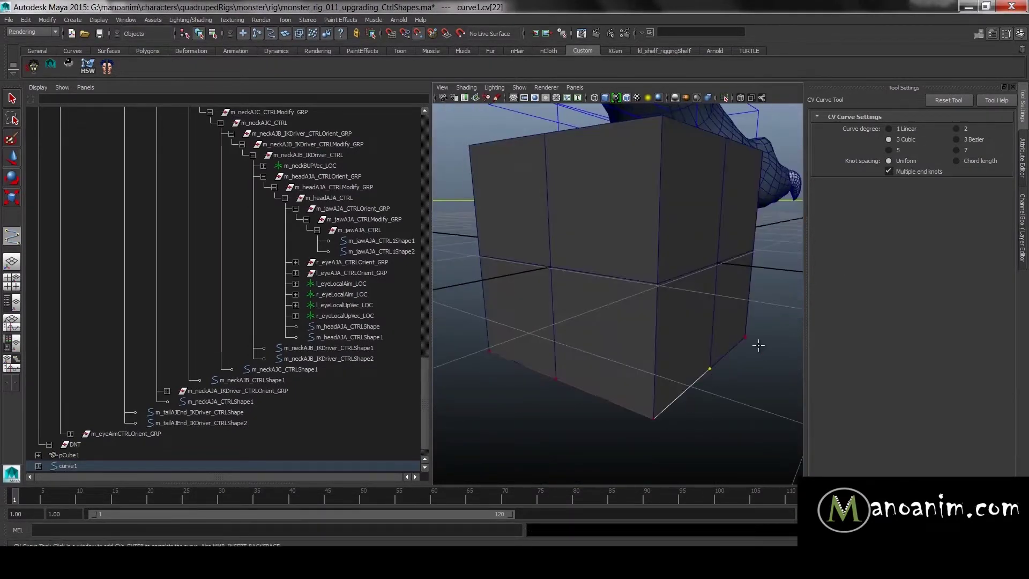
- Continue the CV curve along the cube's vertical side edges through their midpoints
left_click_drag(758, 345, 750, 391, "alt")
left_click(691, 332)
left_click(704, 228)
left_click_drag(704, 227, 667, 212, "alt")
left_click(674, 320)
left_click(669, 405)
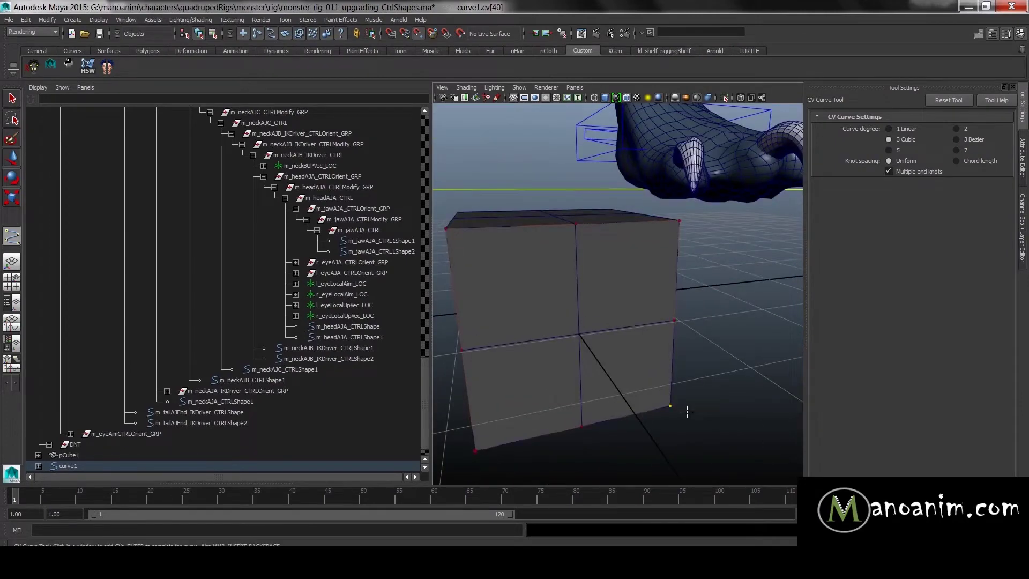
- Trace the CV curve around the cube's top face, stacking three CVs at points that need sharp corners
left_click_drag(687, 411, 635, 444, "alt")
left_click(688, 387)
left_click(752, 350)
left_click_drag(767, 375, 616, 337, "alt")
left_click(721, 252)
left_click(664, 265)
triple_click(742, 370)
triple_click(601, 347)
left_click(493, 304)
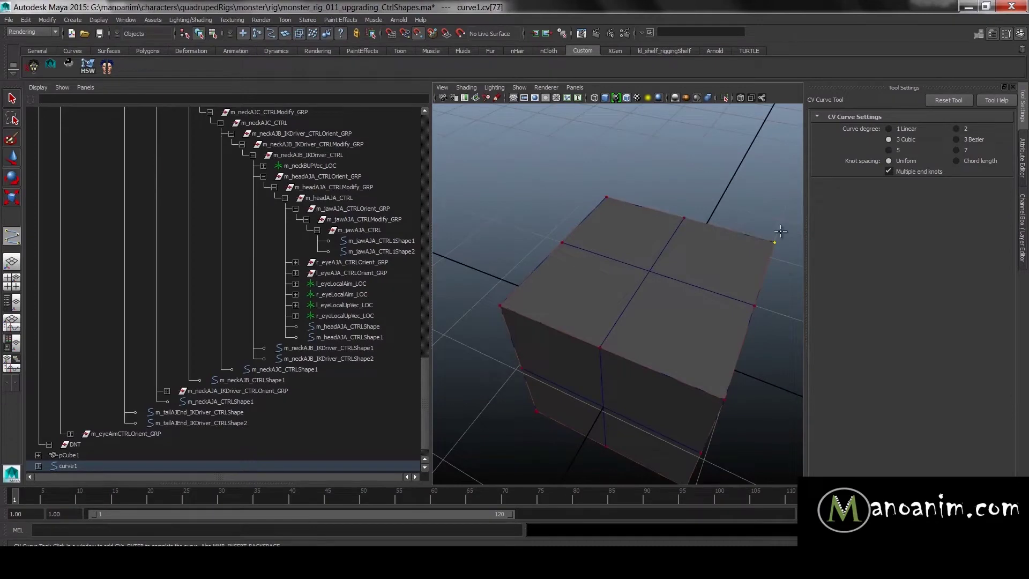
- Complete the box-shaped CV curve along the cube's remaining edges with triple CVs at the corners and midpoints
left_click_drag(780, 230, 725, 206, "alt")
triple_click(698, 246)
triple_click(705, 304)
left_click_drag(705, 304, 724, 289, "alt")
triple_click(708, 293)
triple_click(696, 348)
left_click_drag(697, 347, 701, 283, "alt")
- Hide the polygon meshes in the viewport and prepare copies of the box curve for the leg controls
left_click(519, 88)
left_click(530, 160)
left_click_drag(541, 225, 629, 257, "alt")
key("F8")
key("w")
scroll(74, 457, "down", 1)
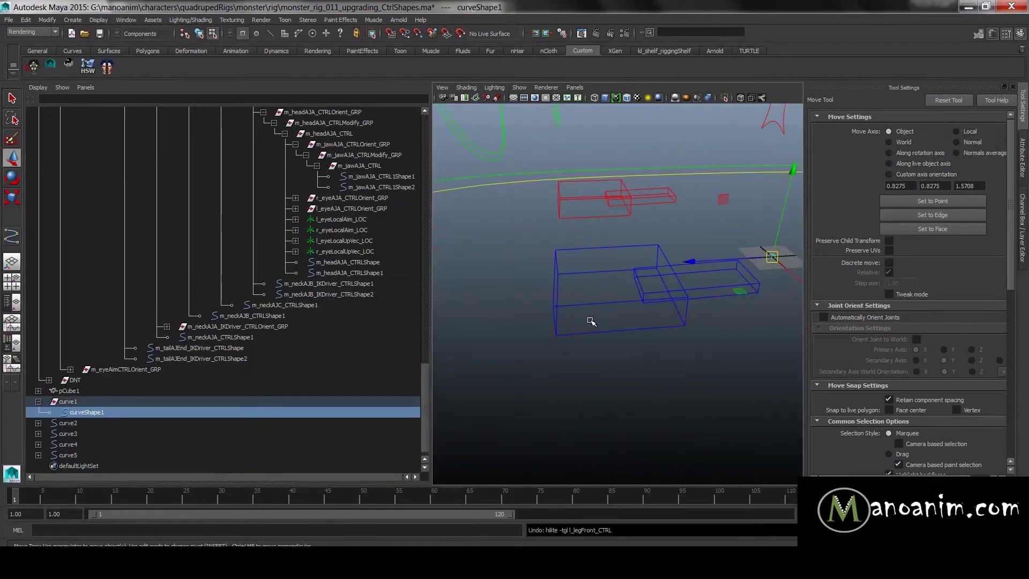
- Parent curveShape1 to l_legFront_CTRL and curveShape5 to the right front leg control as new shapes
key("F8")
left_click(581, 304, "shift")
left_click(214, 530)
key("Up")
key("Return")
left_click(38, 444)
left_click(80, 455)
left_click(582, 198, "shift")
- Parent curveShape4 to l_legHind_CTRL and the shape of curve3 to the right hind leg control
left_click(68, 433)
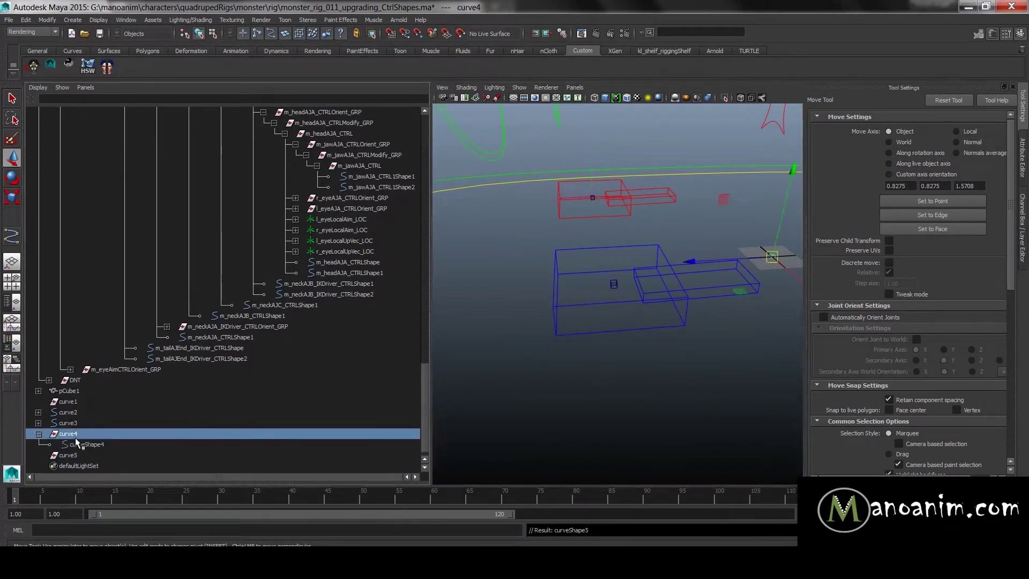
left_click(85, 445)
middle_click_drag(761, 257, 459, 297, "alt")
left_click(656, 313, "shift")
left_click(131, 529)
key("Up")
key("Return")
left_click(68, 422)
left_click(38, 423)
left_click(80, 434)
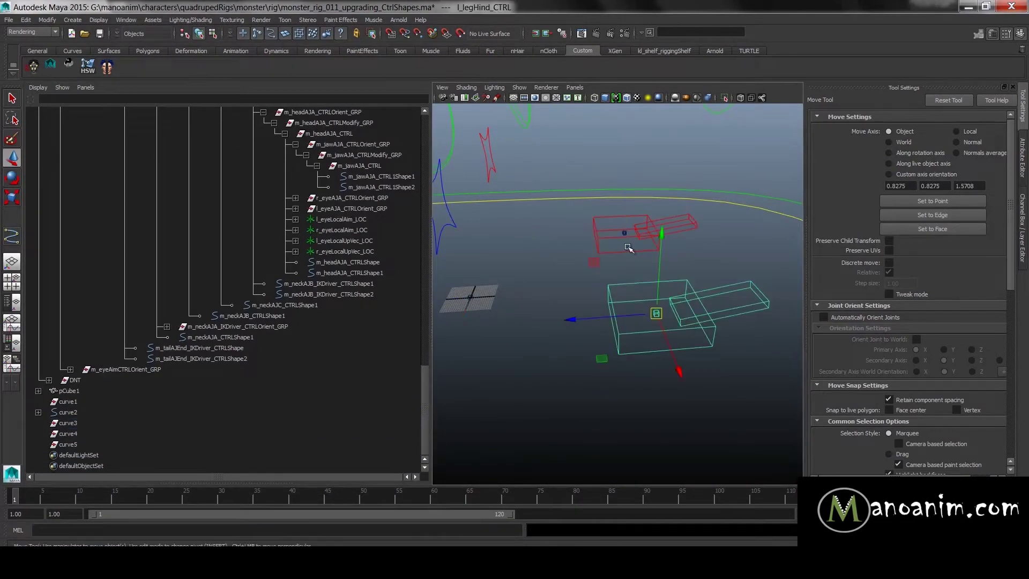
- Delete the original box shapes of the four leg controls and rename the new shapes after their controls, such as l_legHind_CTRLShape1
key("f")
left_click(70, 241)
left_click(92, 283)
left_click(174, 337)
key("Delete")
left_click(596, 236)
left_click(92, 380)
double_click(170, 423)
key("Return")
key("Up")
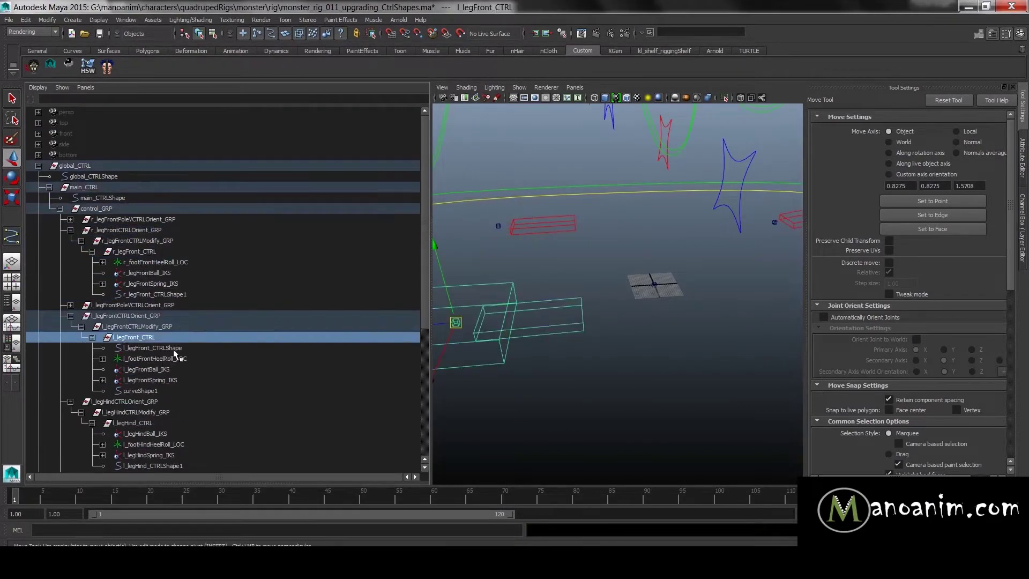
left_click(173, 349)
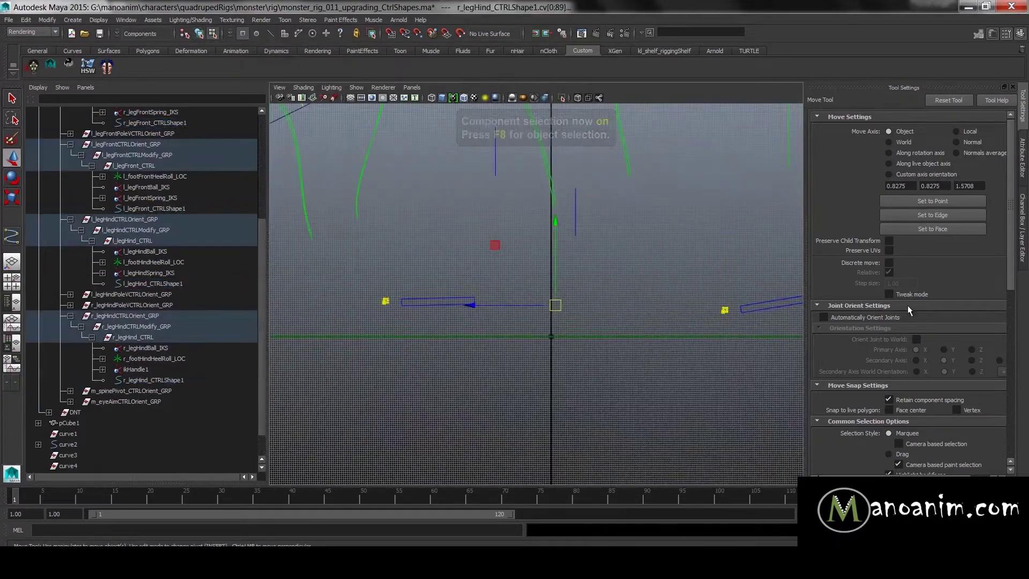
- Scale up the CVs of the four new leg shapes and position them around the feet in the wireframe side view
key("r")
key("4")
right_click_drag(568, 341, 630, 334, "alt")
middle_click_drag(630, 334, 659, 311, "alt")
middle_click_drag(476, 331, 673, 340, "alt")
right_click_drag(673, 339, 723, 339, "alt")
key("F8")
left_click(647, 315)
key("w")
key("ctrl+a")
key("F8")
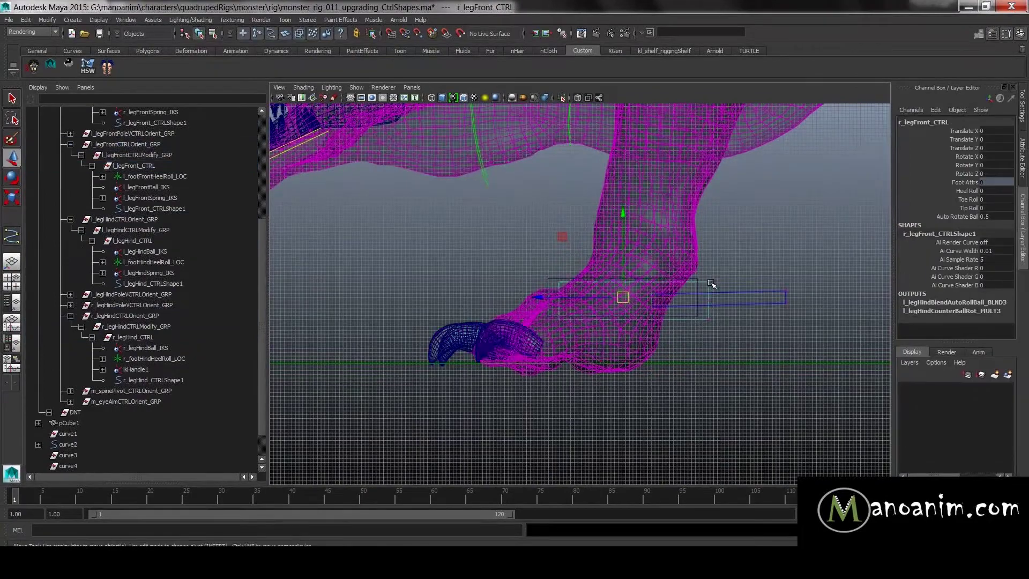
- Select the CVs of all four leg shapes and fit the boxes around the feet, with rounded heels on the front ones
key("F8")
left_click(133, 165)
left_click(154, 208)
left_click(154, 123, "ctrl")
left_click(153, 283, "ctrl")
left_click(154, 379, "ctrl")
left_click_drag(535, 259, 600, 260)
key("F8")
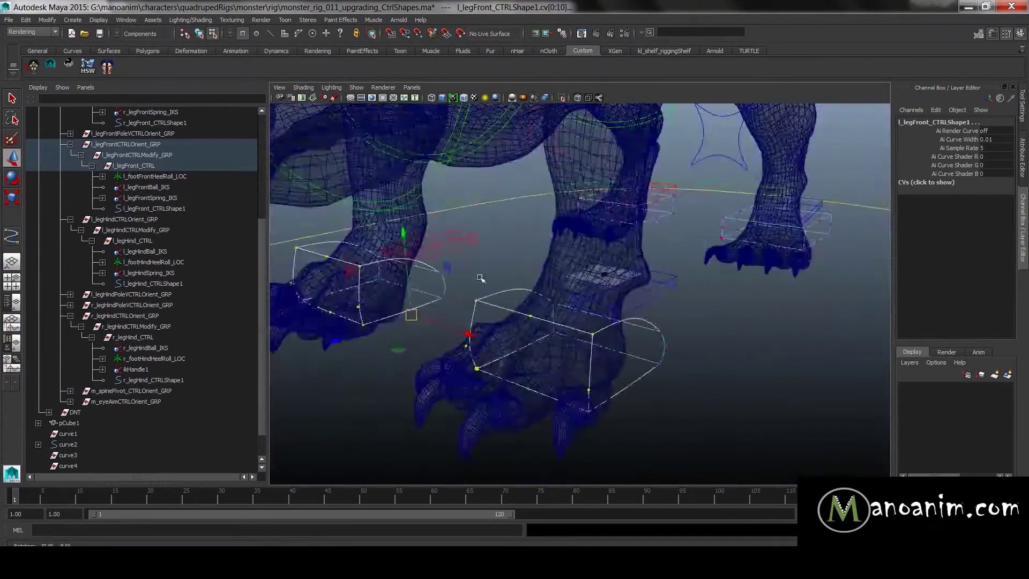
left_click_drag(579, 241, 536, 246, "alt")
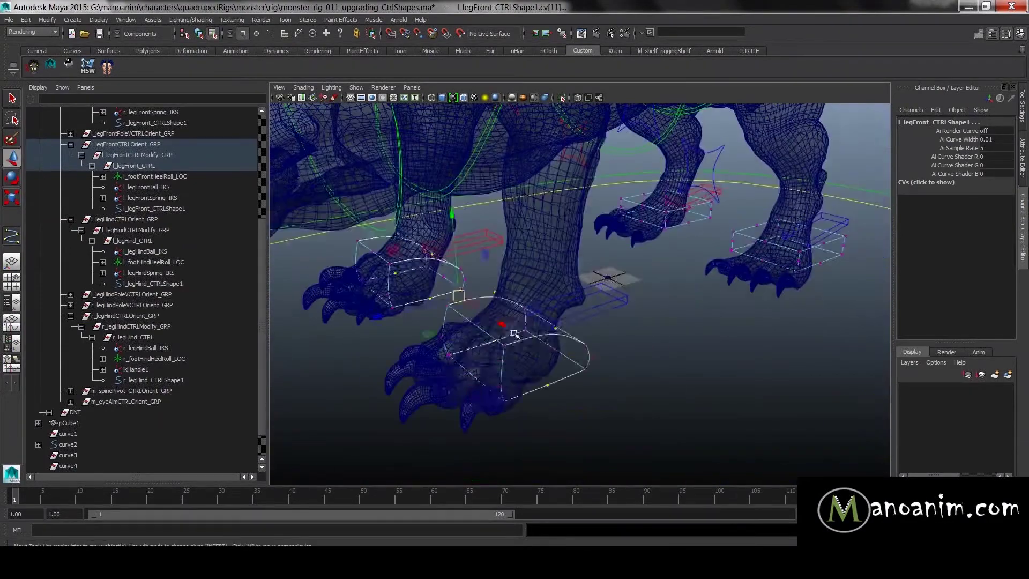
- Scale and rotate the CVs of the front and hind leg shapes so their outlines follow the contour of each foot
key("space")
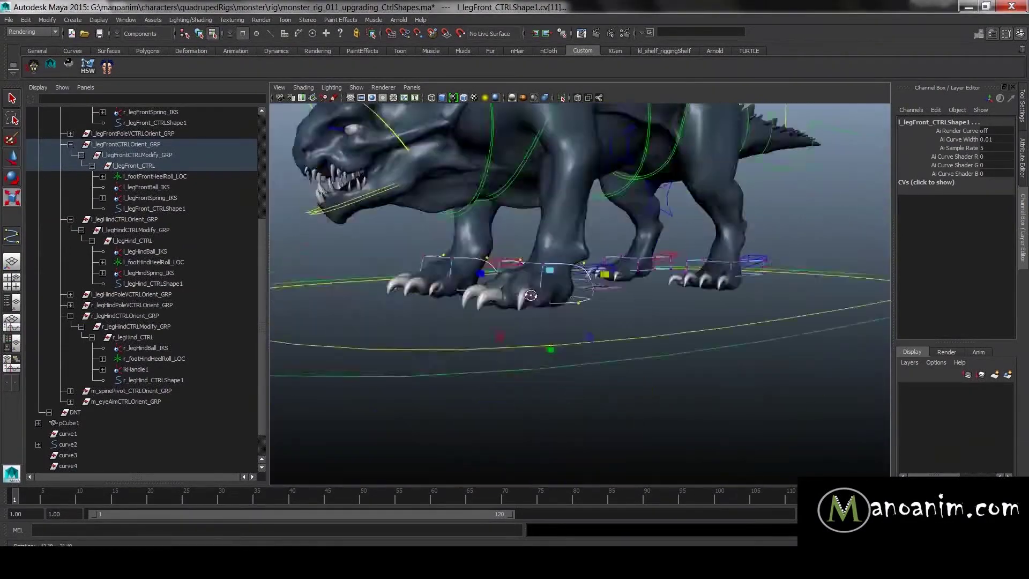
left_click_drag(531, 295, 696, 300, "alt")
left_click_drag(375, 263, 522, 327)
left_click_drag(697, 300, 635, 383, "alt")
key("space")
key("ctrl+z")
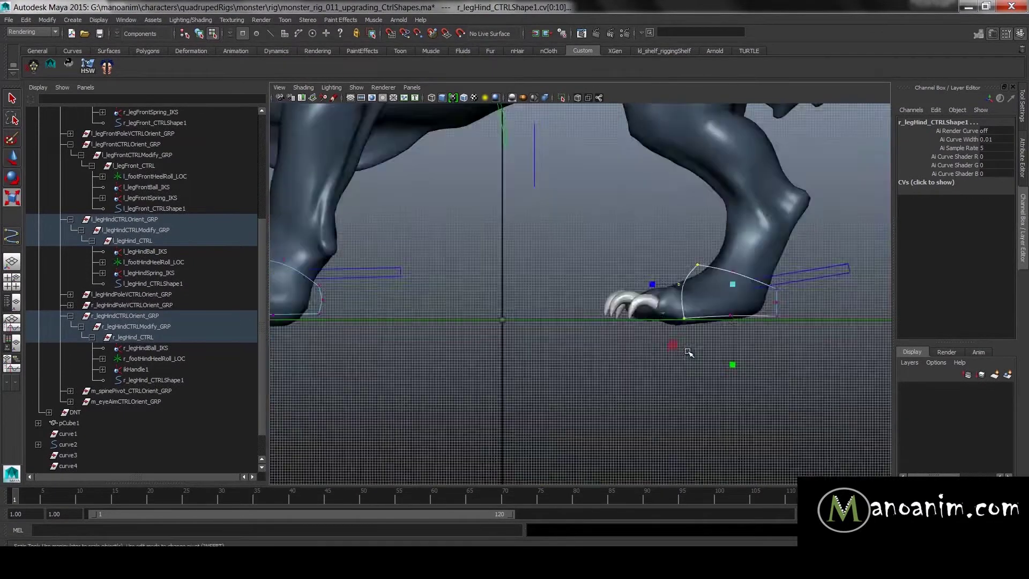
key("e")
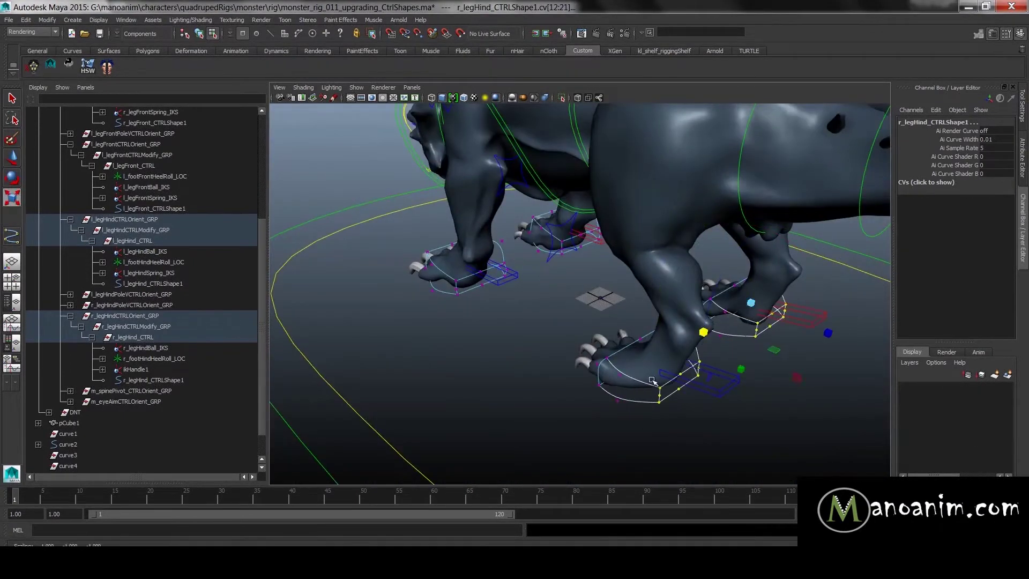
left_click_drag(651, 380, 767, 343, "alt")
- Enable drawing overrides on the new leg shapes and colour the left ones blue and the right ones red
key("F8")
key("ctrl+a")
left_click(687, 309)
left_click(686, 309)
left_click(882, 314)
left_click_drag(921, 391, 932, 391)
left_click(643, 264)
left_click(884, 315)
left_click(473, 274)
left_click(616, 343)
left_click_drag(616, 343, 547, 316, "alt")
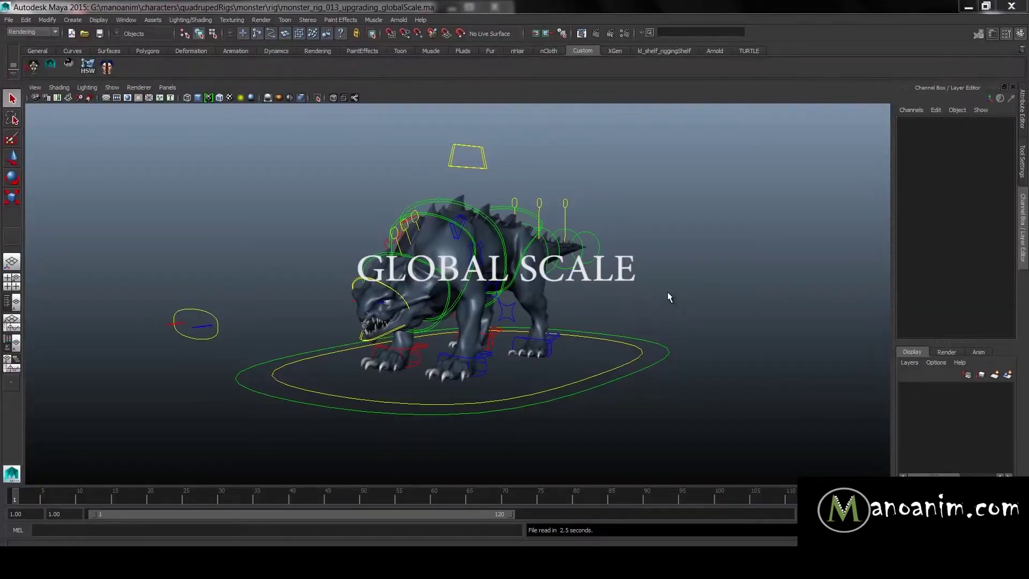
- Select the global control's outer ground curve, test scaling the whole rig with it and undo the scaling
left_click_drag(666, 305, 688, 400, "alt")
key("w")
left_click(634, 338)
left_click_drag(633, 337, 714, 282, "alt")
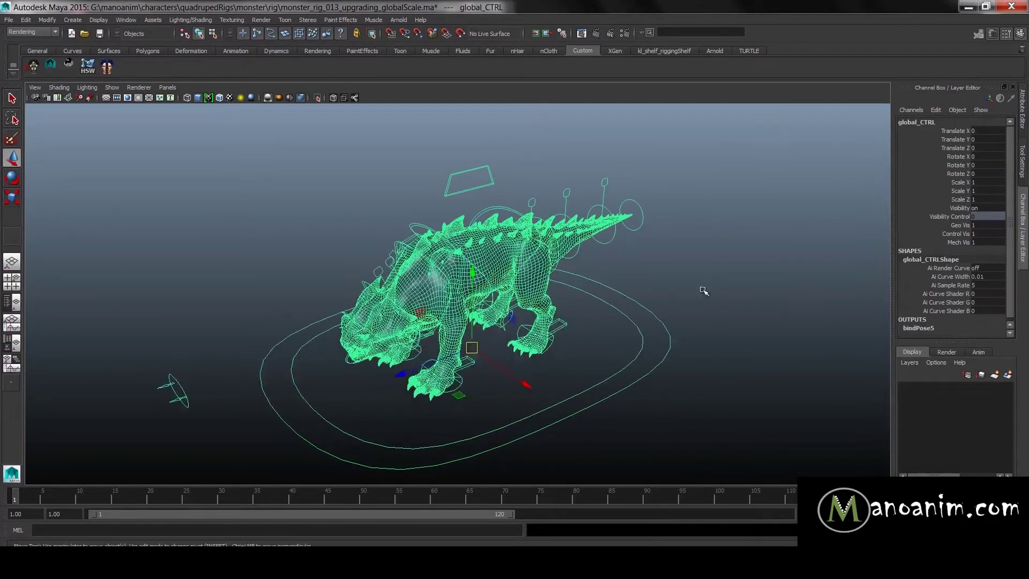
left_click_drag(625, 281, 613, 288, "alt")
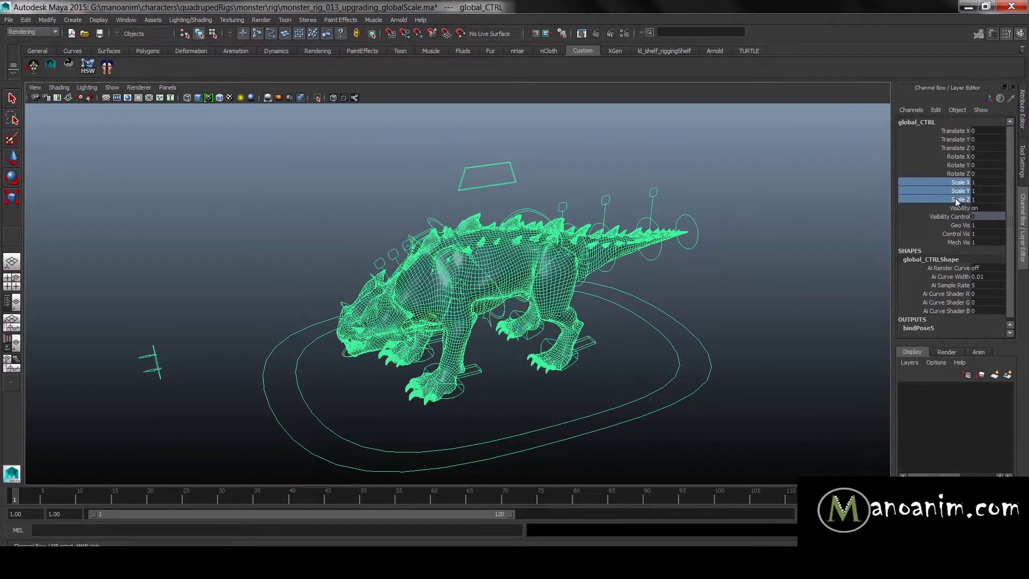
key("r")
left_click_drag(517, 306, 653, 327, "alt")
key("ctrl+z")
key("ctrl+z")
- Show all object types in the viewport and display the joints through the mesh with X-ray joints
middle_click_drag(607, 238, 544, 214, "alt")
scroll(544, 214, "up", 5)
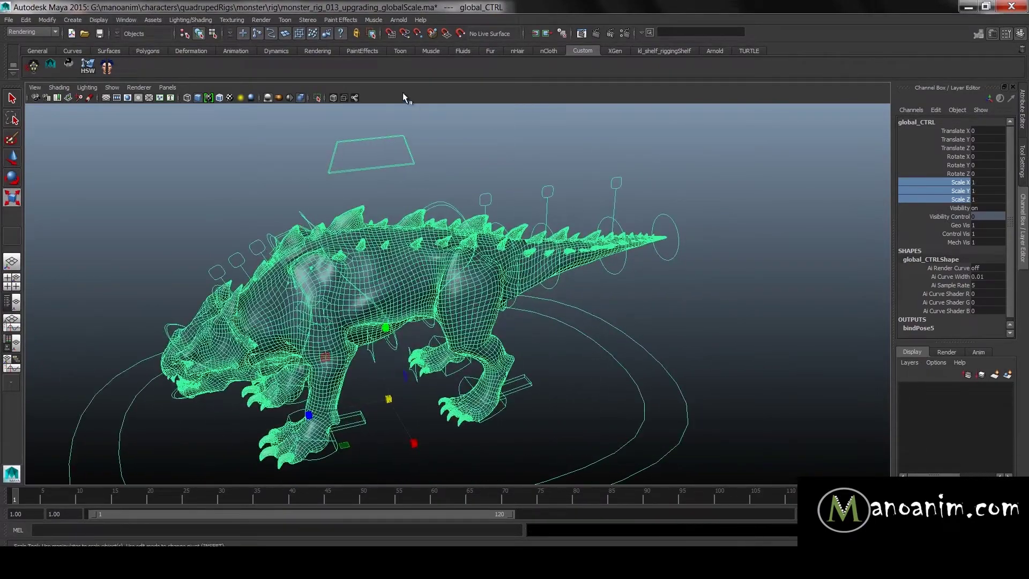
left_click(112, 87)
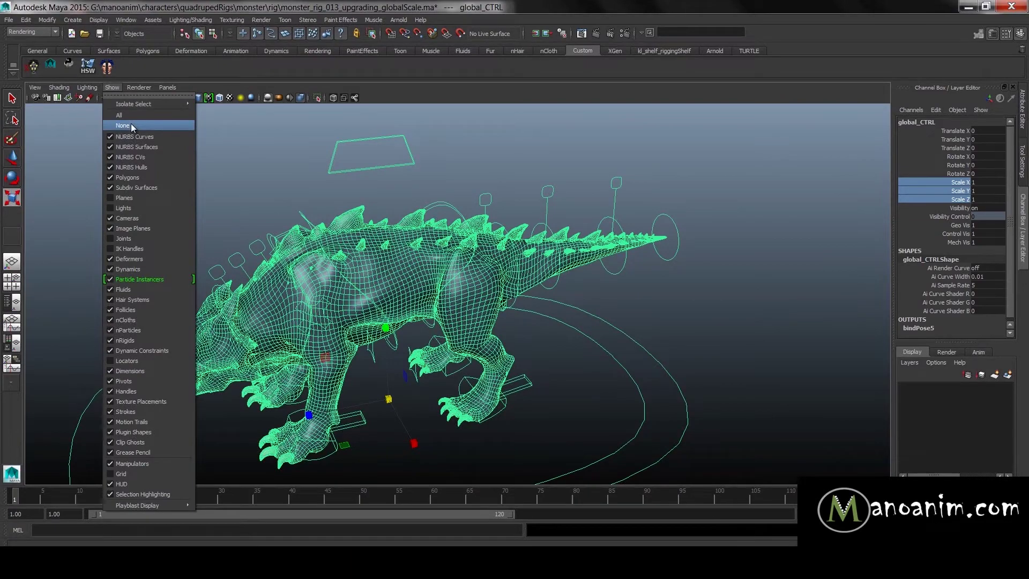
left_click(122, 115)
left_click(354, 99)
- Scale the rig up to about 1.6 with the global control in repeated tests and undo each one
middle_click_drag(448, 186, 461, 150, "alt")
scroll(461, 150, "up", 2)
left_click_drag(394, 375, 495, 359)
middle_click_drag(495, 359, 704, 328)
left_click_drag(704, 328, 865, 334)
middle_click_drag(641, 182, 534, 375, "alt")
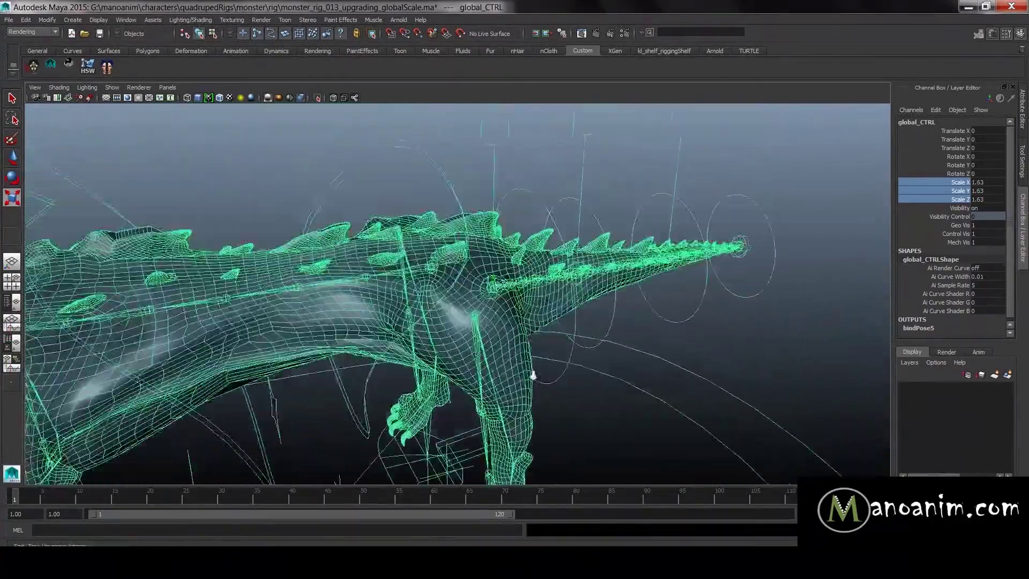
key("ctrl+z")
middle_click_drag(317, 347, 328, 261, "alt")
key("w")
left_click_drag(410, 355, 566, 361)
key("ctrl+z")
key("e")
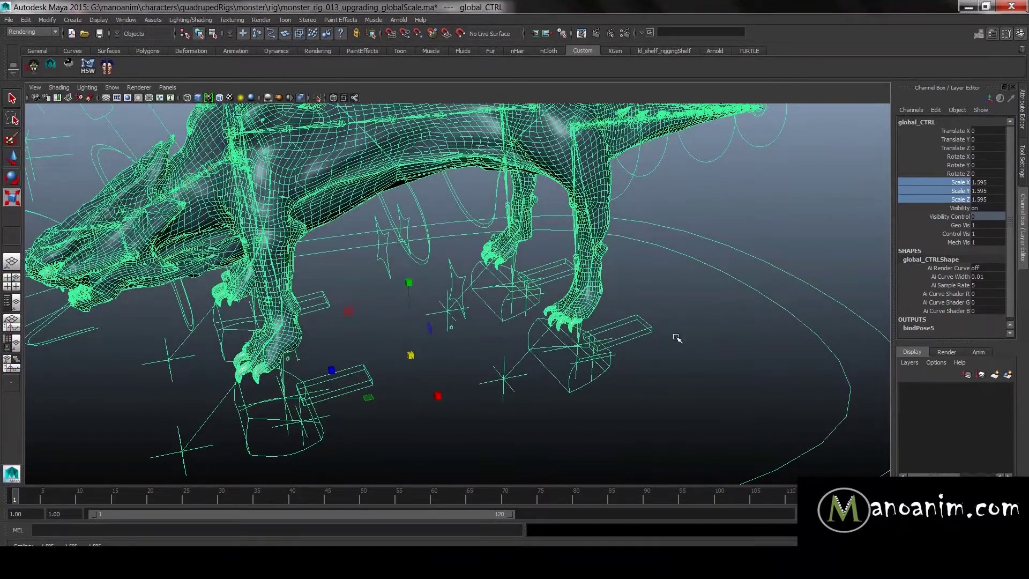
key("ctrl+z")
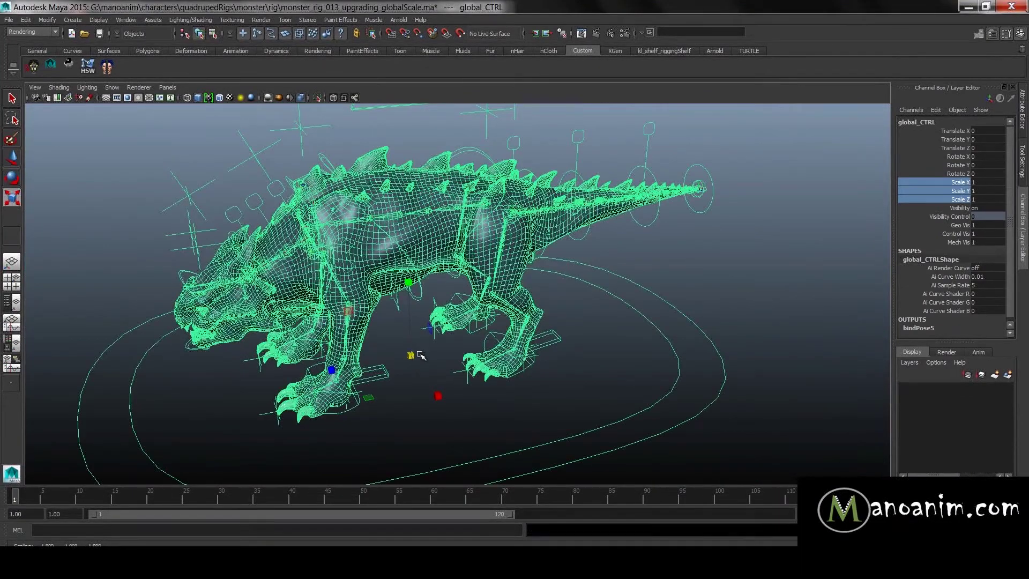
- Scale the whole rig down uniformly to about 0.842 with the global control
middle_click_drag(546, 341, 538, 196)
middle_click_drag(458, 266, 445, 283, "alt")
right_click_drag(446, 283, 531, 303, "alt")
middle_click_drag(531, 302, 571, 316, "alt")
right_click_drag(571, 316, 423, 335, "alt")
left_click_drag(424, 336, 428, 391, "alt")
middle_click_drag(444, 384, 315, 409)
right_click_drag(432, 346, 474, 331, "alt")
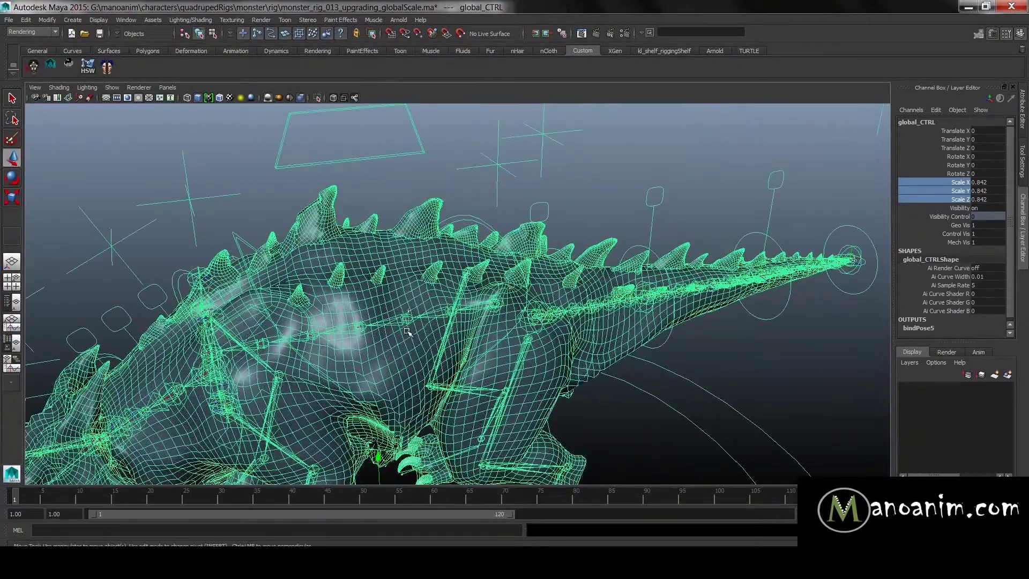
- Examine the scale channels of the spine's IK skin joint and the channels of a tail driver control
left_click(407, 332)
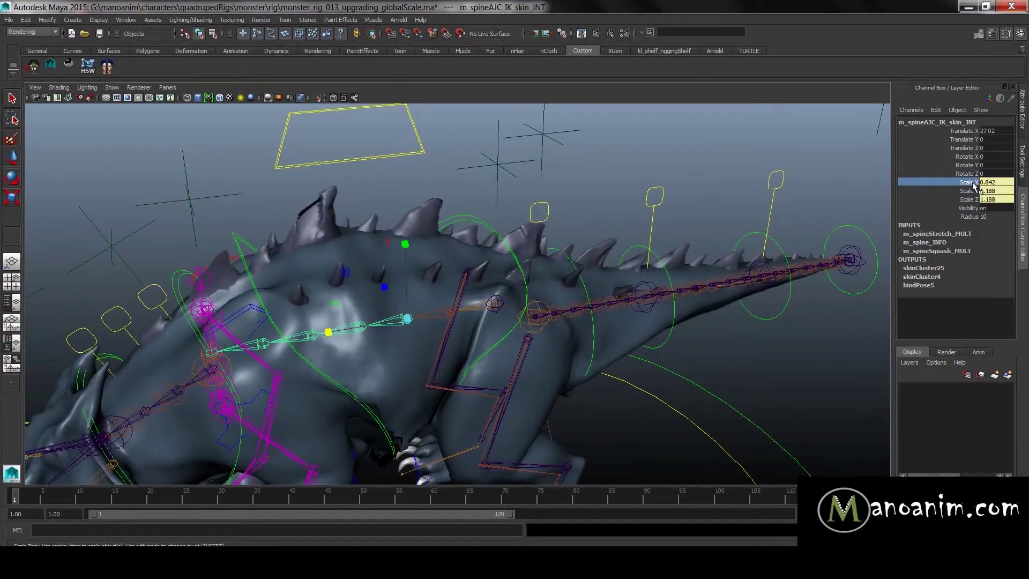
right_click_drag(509, 264, 456, 241, "alt")
middle_click_drag(456, 241, 468, 198, "alt")
right_click_drag(469, 197, 432, 230, "alt")
middle_click_drag(484, 233, 492, 202, "alt")
right_click_drag(492, 201, 514, 200, "alt")
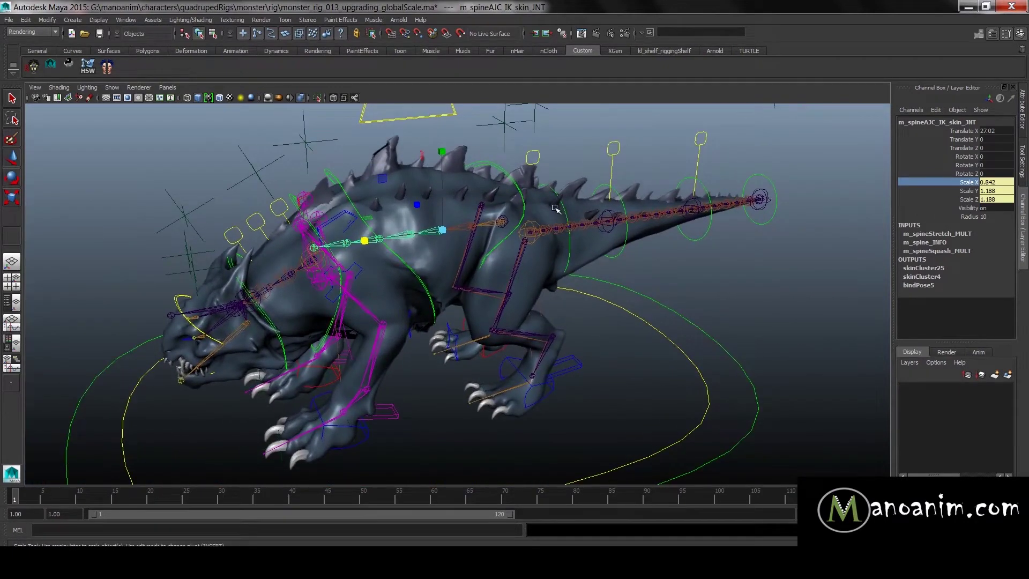
left_click(765, 278)
key("w")
key("ctrl+z")
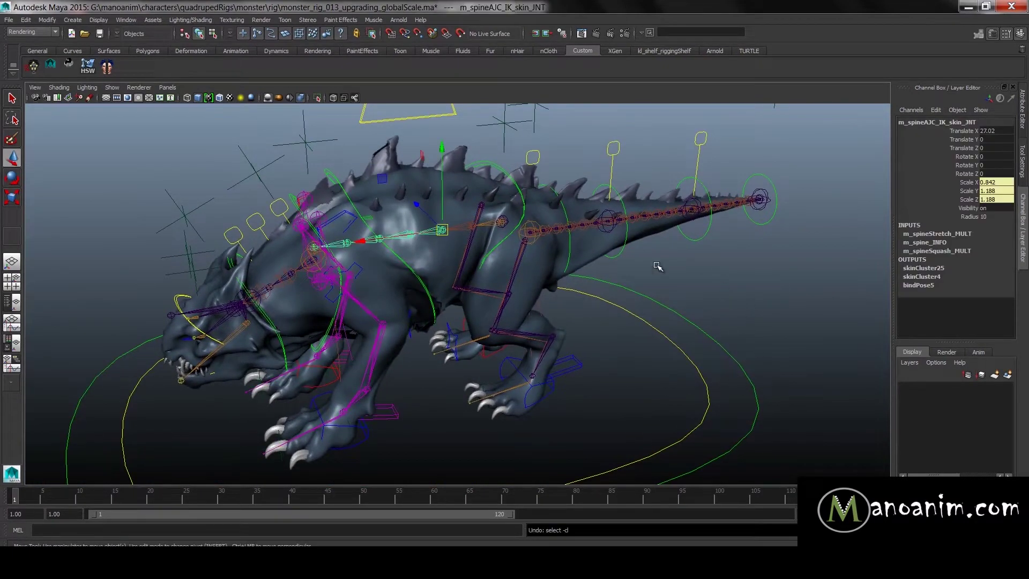
left_click_drag(677, 242, 711, 253, "alt")
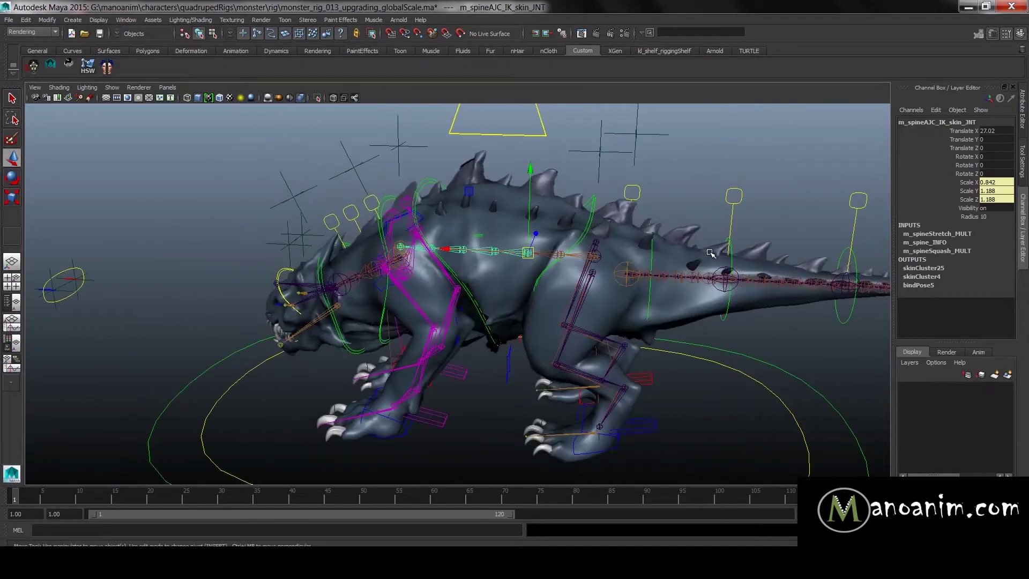
left_click(785, 268)
left_click_drag(785, 267, 569, 309, "alt")
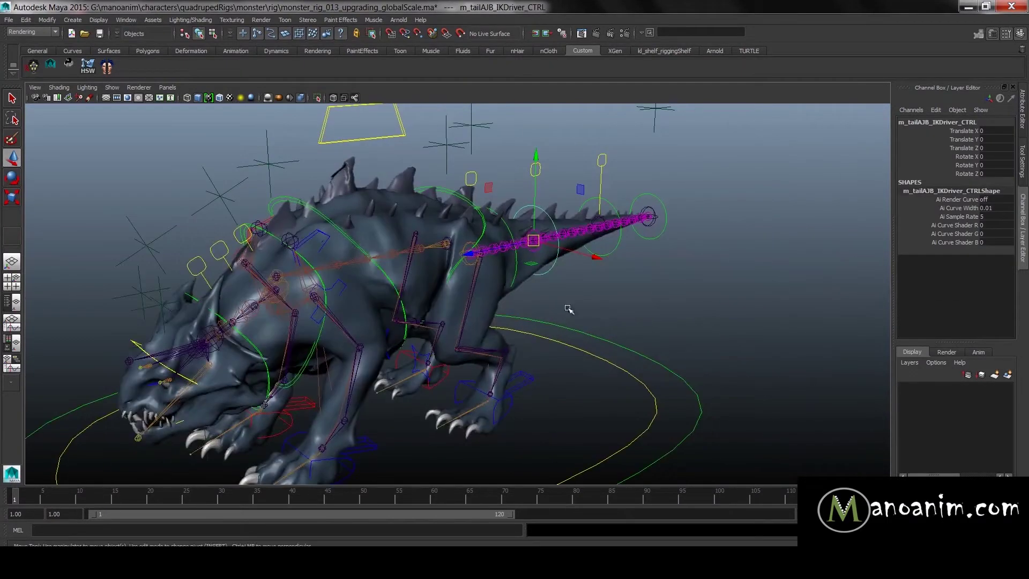
left_click(659, 273)
- Select the global control and reset its Scale X, Y and Z to 1
left_click(643, 381)
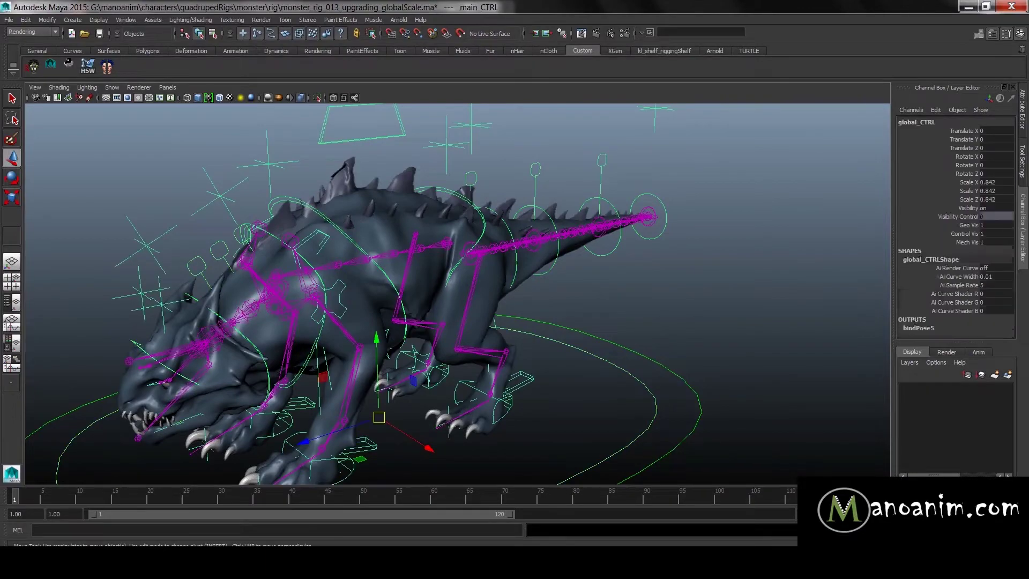
key("Up")
key("Return")
left_click_drag(765, 229, 656, 238, "alt")
left_click_drag(627, 312, 618, 322, "alt")
left_click_drag(536, 325, 705, 170, "alt")
left_click_drag(762, 202, 725, 256, "alt")
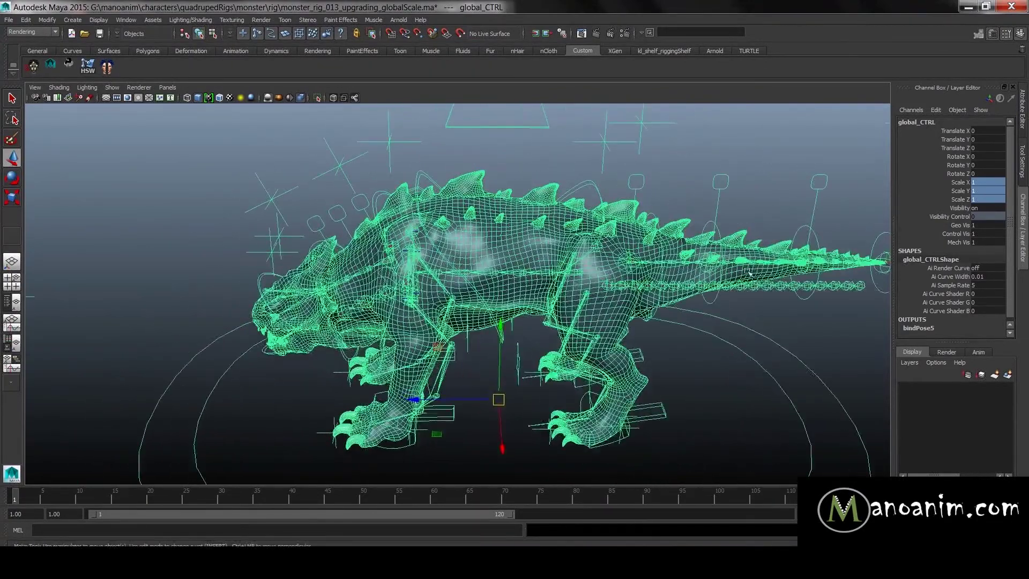
- Nudge the global control slightly and undo the move, keeping the control selected
mouse_move(499, 400)
left_mouse_down()
mouse_move(491, 404)
mouse_move(501, 406)
left_mouse_up()
key("ctrl+z")
left_click_drag(568, 270, 382, 251, "alt")
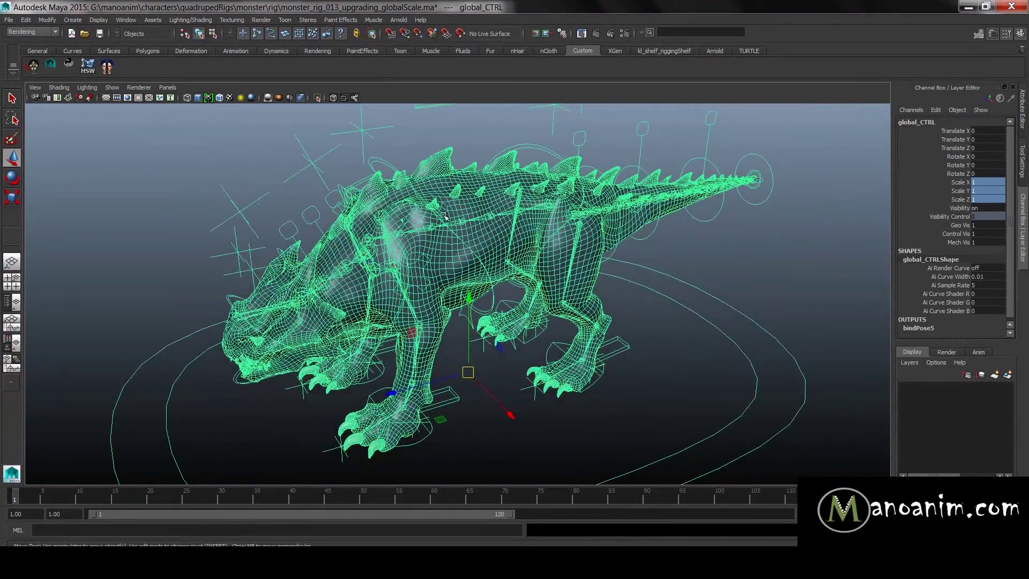
left_click(697, 283)
left_click_drag(674, 287, 673, 288, "alt")
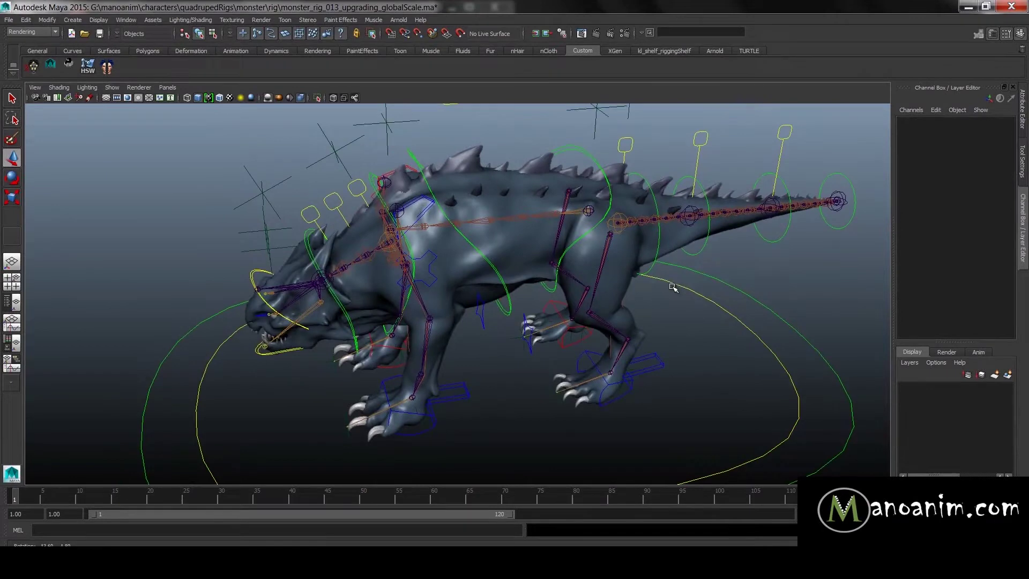
middle_click_drag(707, 249, 659, 286, "alt")
key("ctrl+z")
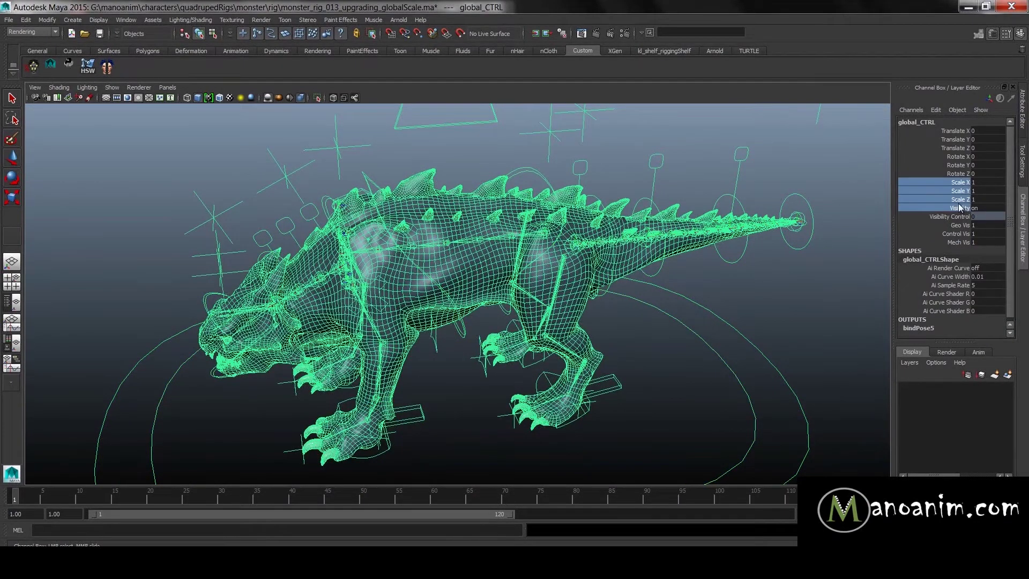
- Examine the scale channels of the spine IK skin joint and the tail IK skin joints
middle_click_drag(512, 263, 453, 245, "alt")
left_click_drag(530, 264, 536, 289, "alt")
scroll(514, 281, "up", 2)
key("w")
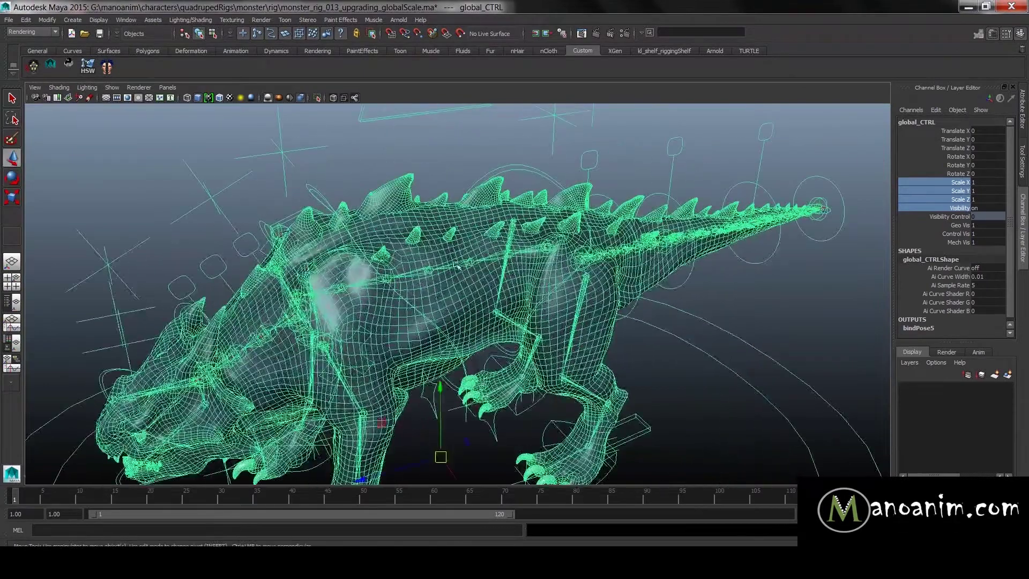
left_click(453, 265)
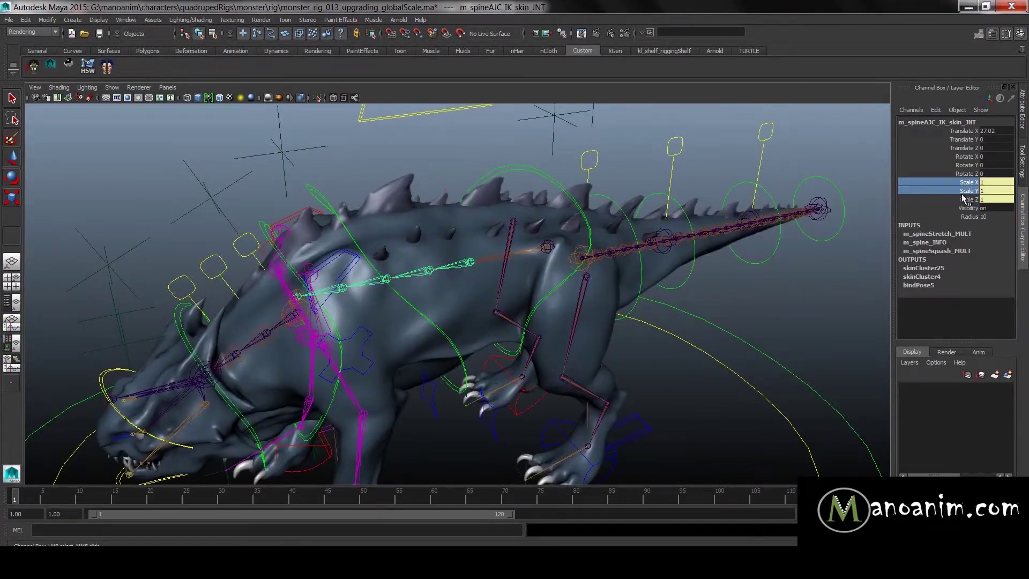
left_click(612, 258)
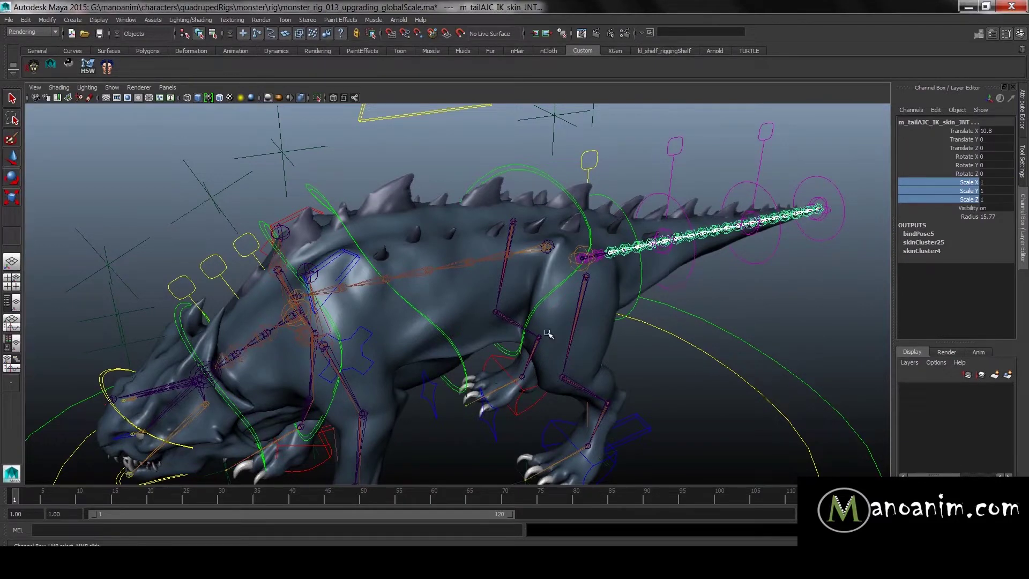
key("w")
left_click(582, 276)
- Select the global control and open the Add Attribute dialog for it
left_click_drag(335, 228, 697, 327, "alt")
left_click(750, 345)
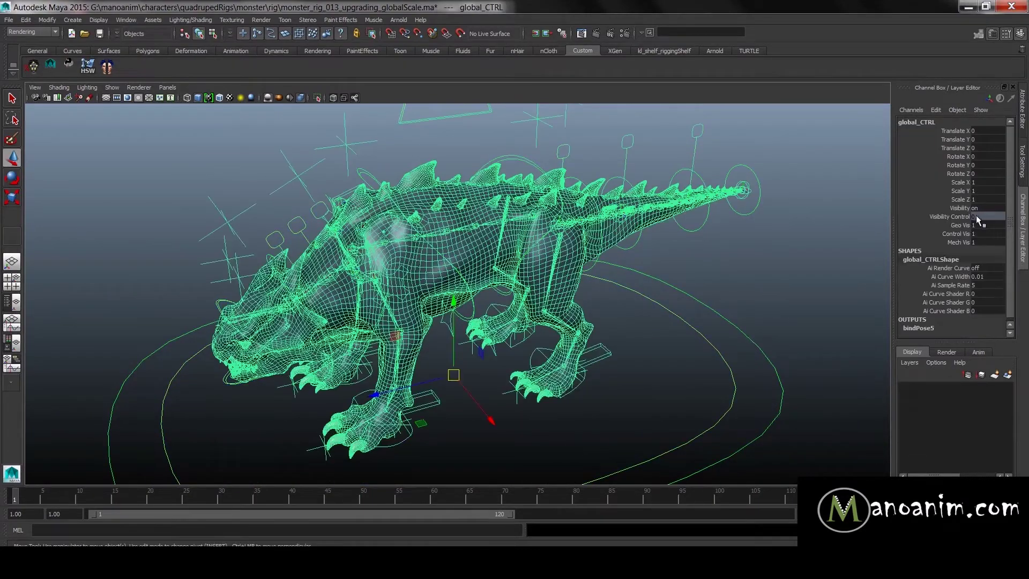
left_click_drag(592, 267, 550, 273, "alt")
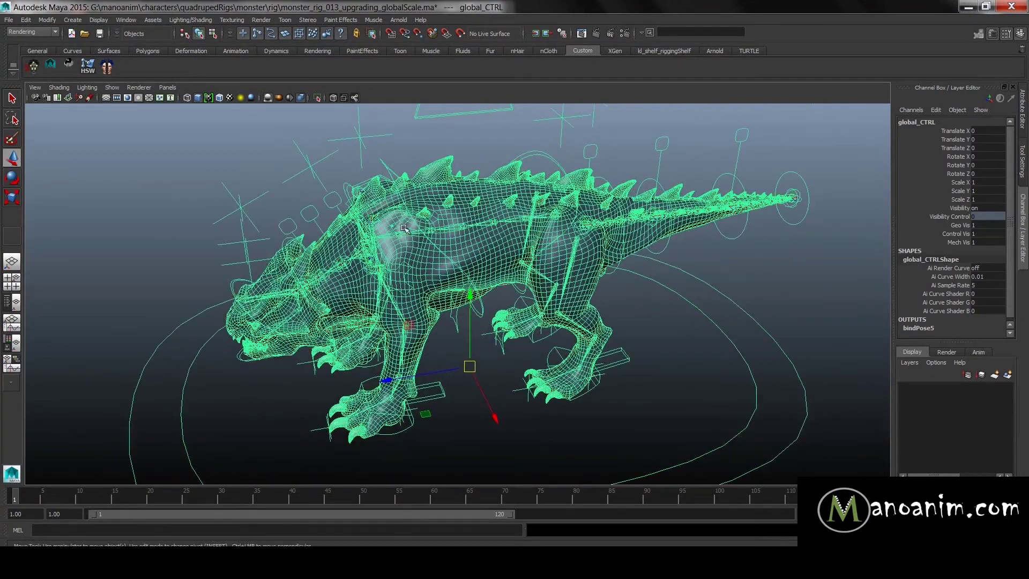
mouse_move(487, 230)
left_mouse_down("alt")
mouse_move(470, 228)
mouse_move(499, 230)
left_mouse_up("alt")
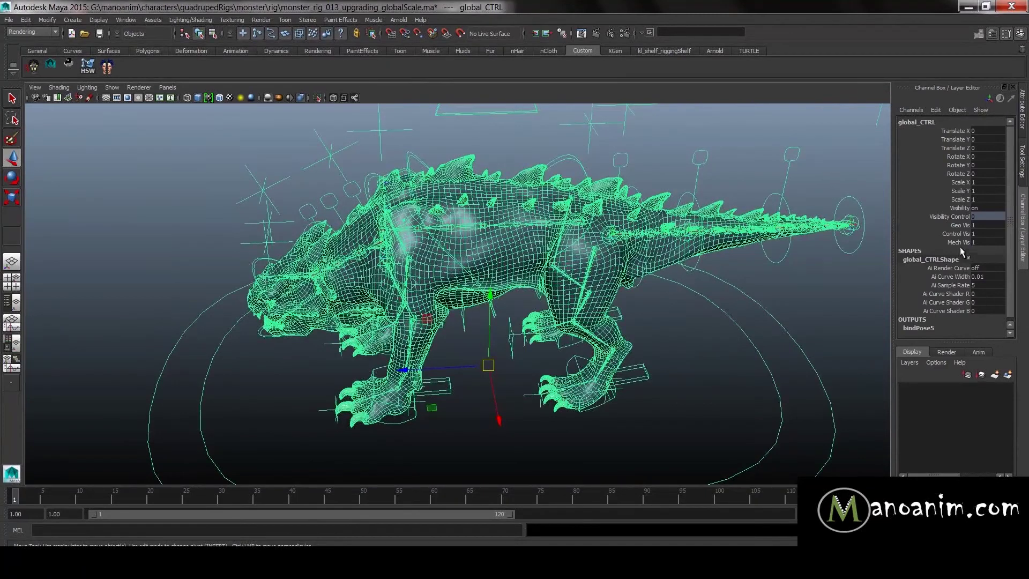
left_click_drag(964, 183, 954, 199)
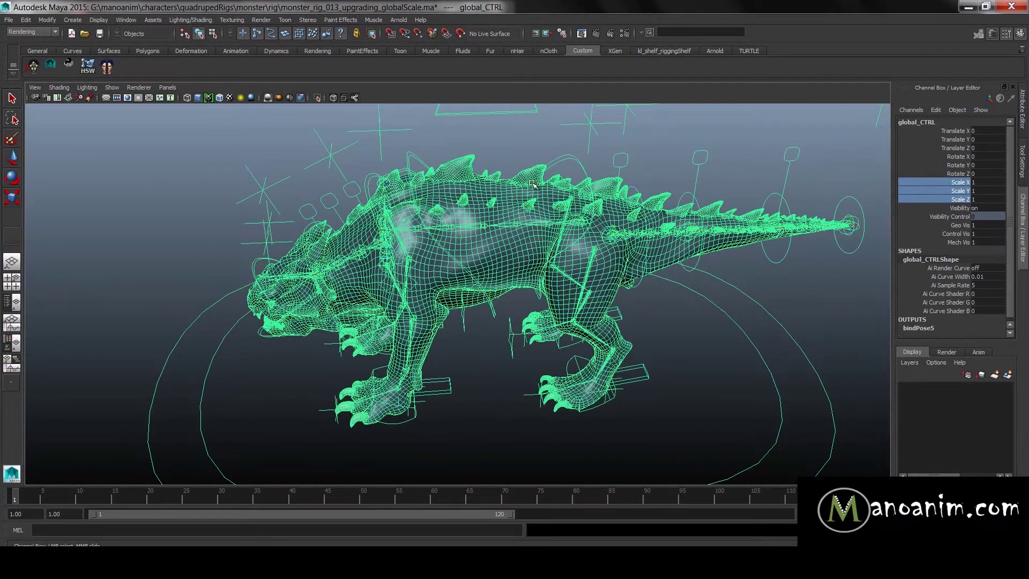
left_click_drag(502, 177, 821, 134, "alt")
left_click(936, 110)
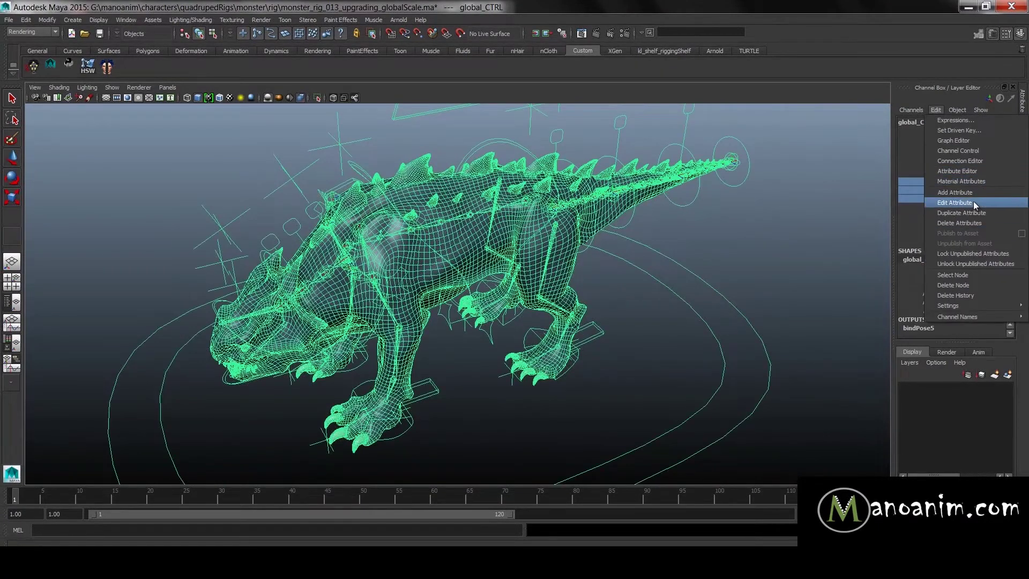
left_click(965, 193)
left_click(227, 188)
- Select the spine's IK skin joint and examine its Scale X channel separately from Scale Y and Z
scroll(483, 212, "up", 2)
middle_click_drag(482, 211, 547, 239, "alt")
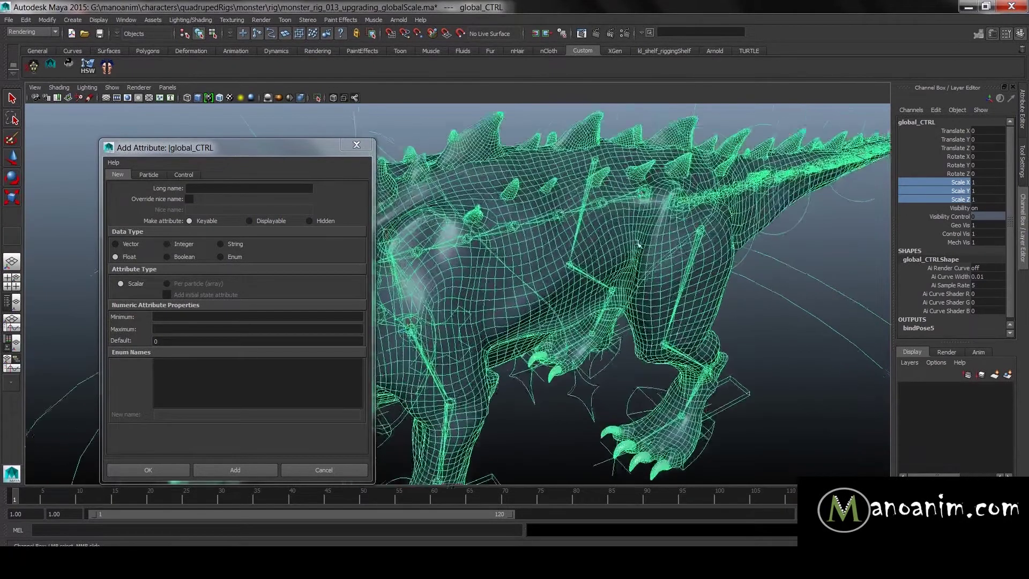
left_click(558, 217)
key("r")
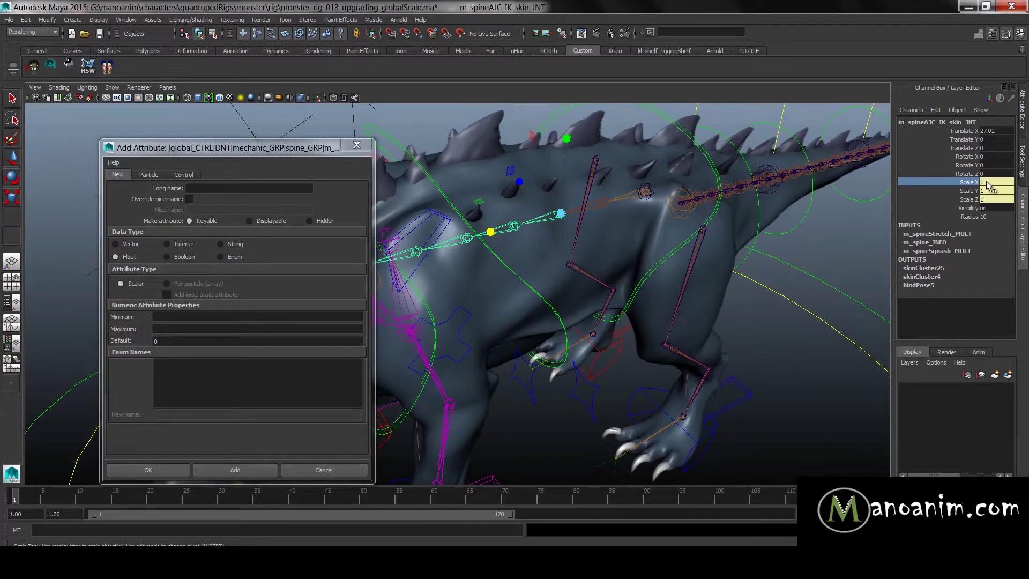
key("w")
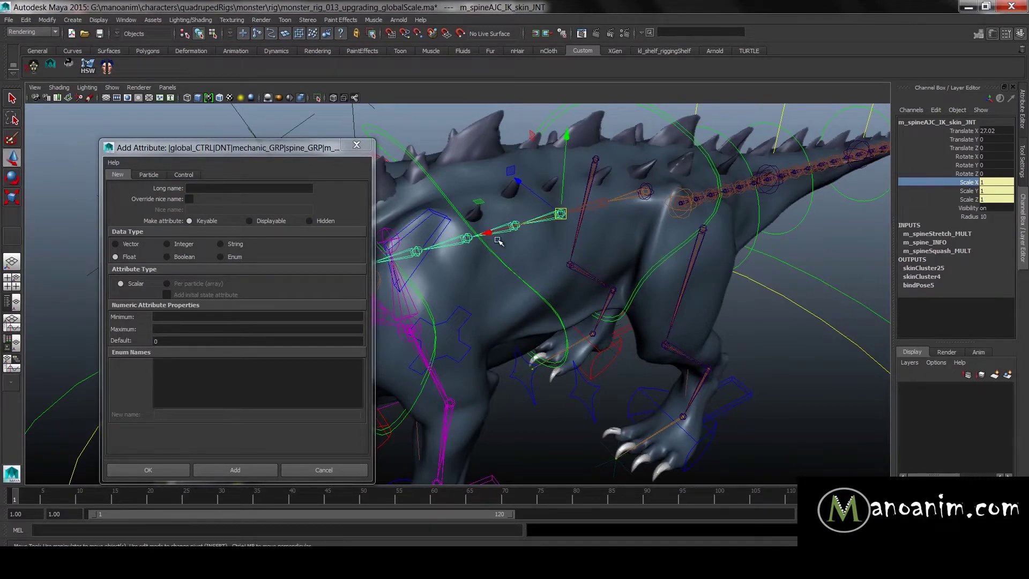
mouse_move(968, 191)
left_mouse_down()
mouse_move(969, 209)
mouse_move(973, 197)
left_mouse_up()
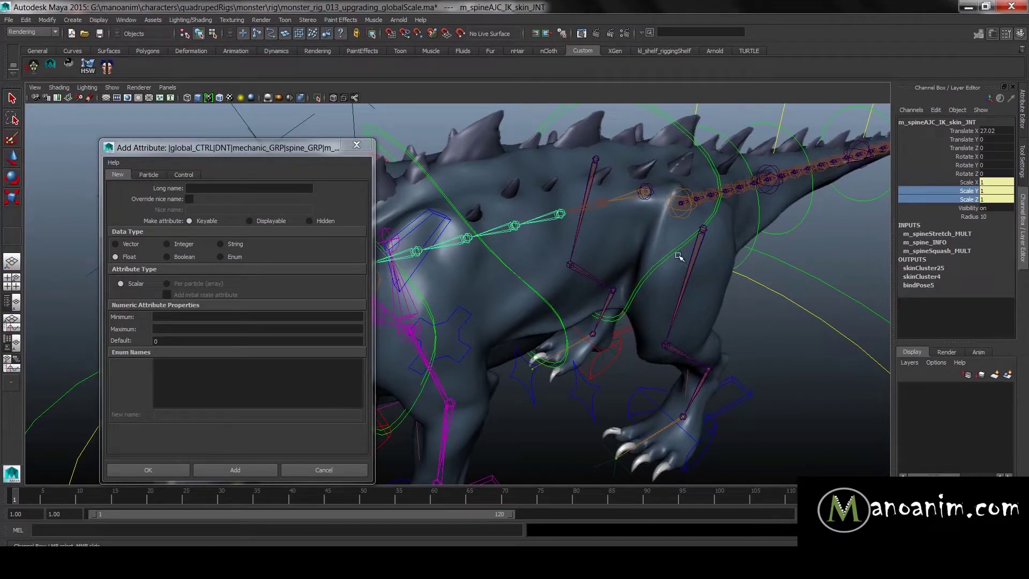
- Select the global control as the target of the Add Attribute dialog and name the new attribute globalScale
left_click_drag(712, 232, 523, 183, "alt")
left_click_drag(259, 148, 192, 116)
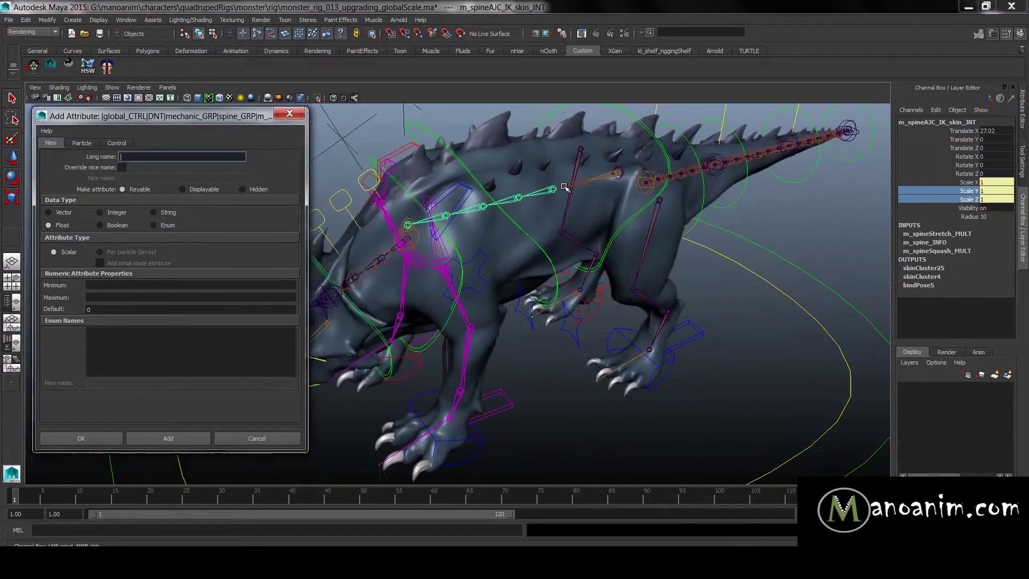
left_click_drag(504, 187, 459, 178, "alt")
left_click(797, 277)
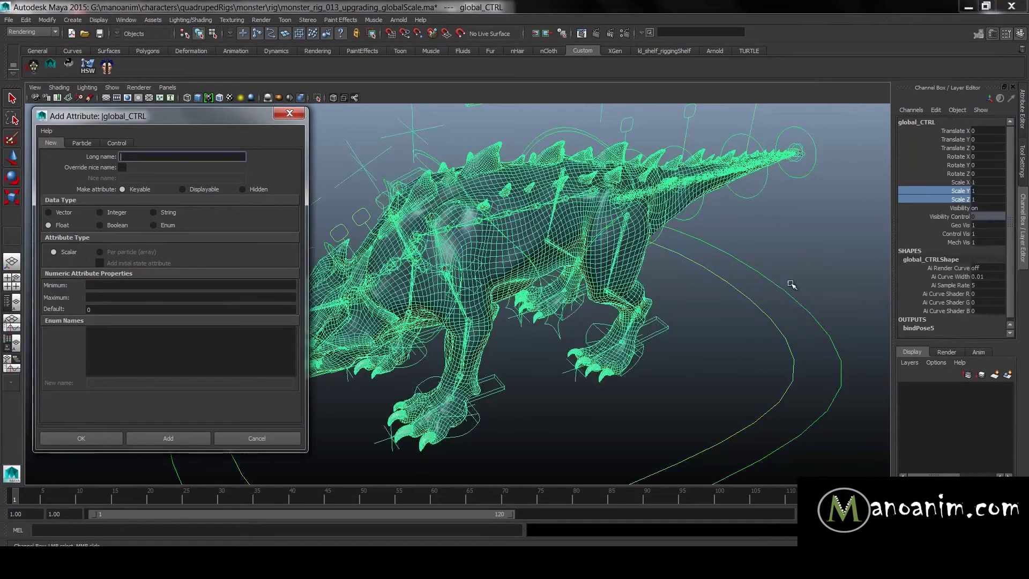
type("globalScale")
key("Tab")
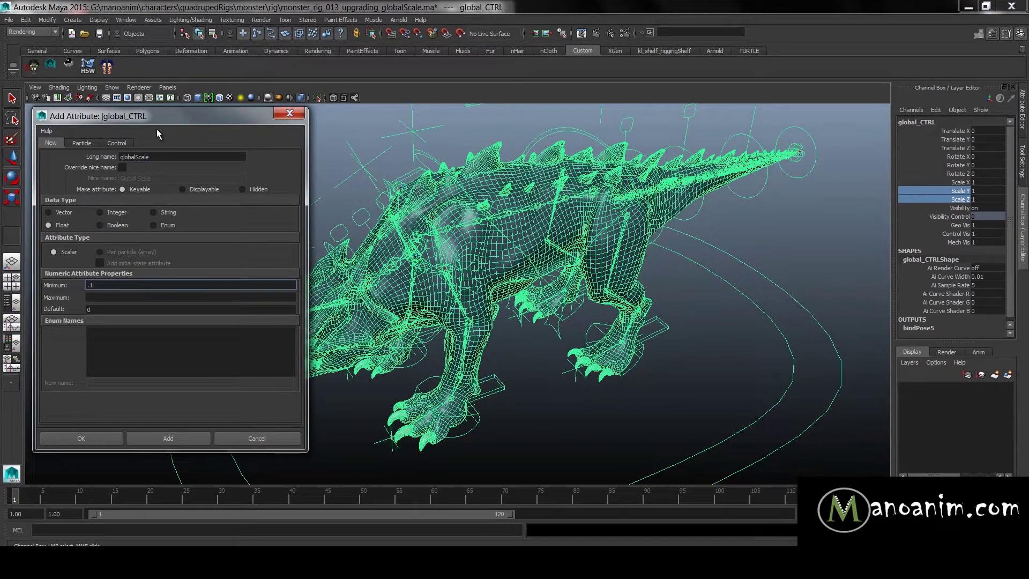
- Give globalScale a minimum of .1, a maximum of 100 and a default of 1, and add it to the global control
key("Tab")
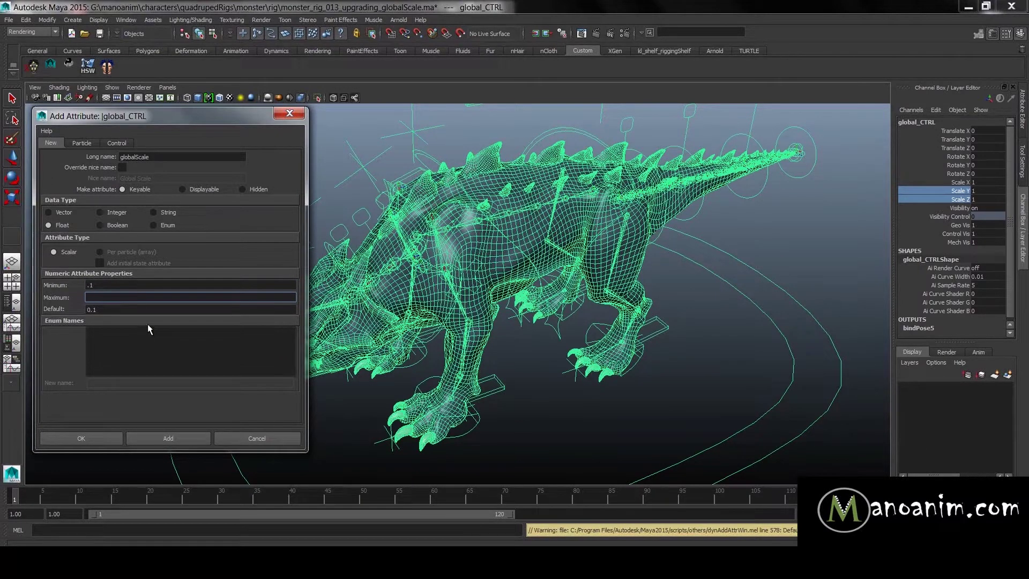
type("100")
key("Tab")
type("1")
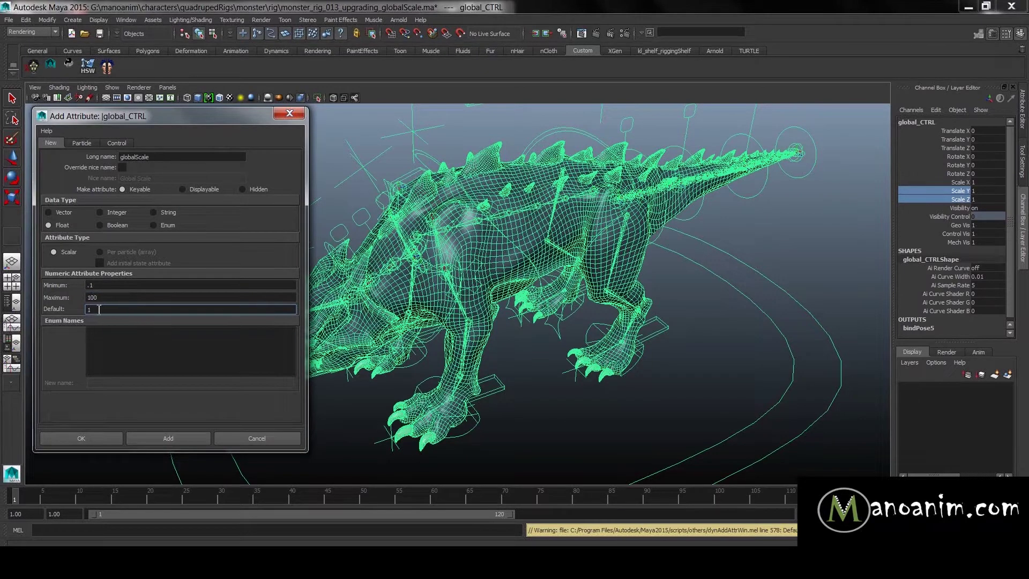
left_click(113, 298)
double_click(113, 297)
left_click(168, 437)
left_click(257, 438)
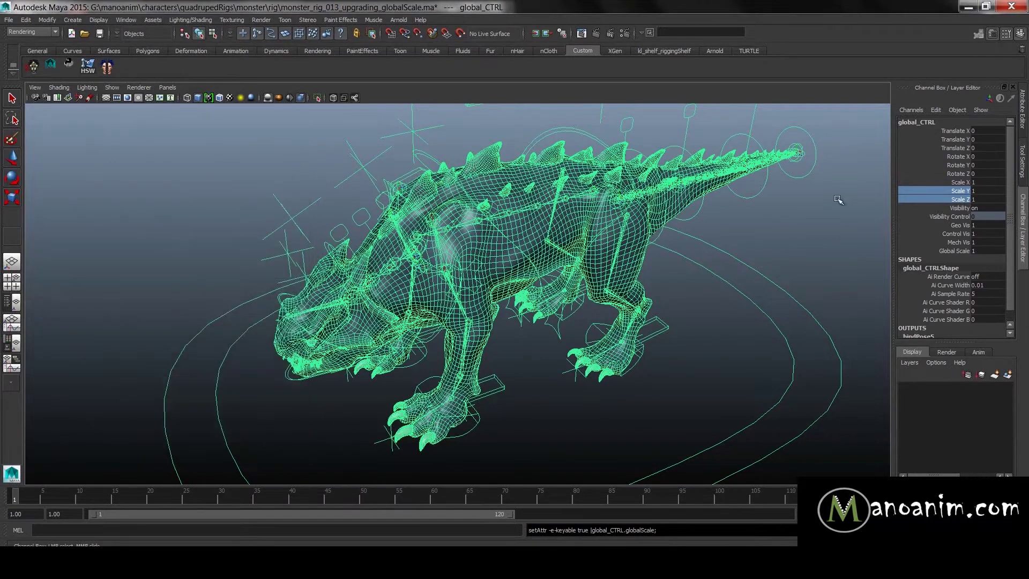
- Open the Connection Editor with the global control loaded as both the output and the input object
left_click(957, 250)
left_click_drag(787, 274, 731, 289, "alt")
key("space")
left_click(432, 169)
mouse_move(469, 190)
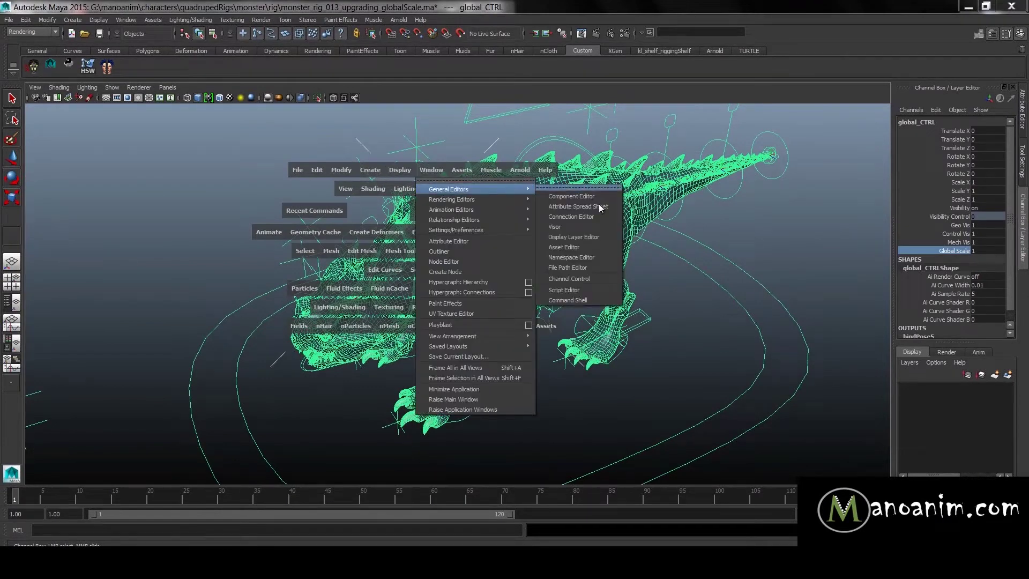
left_click(571, 217)
scroll(502, 275, "down", 10)
left_click(603, 39)
scroll(458, 330, "down", 5)
- Connect the global control's globalScale output to its own scaleX, scaleY and scaleZ inputs
left_click(475, 335)
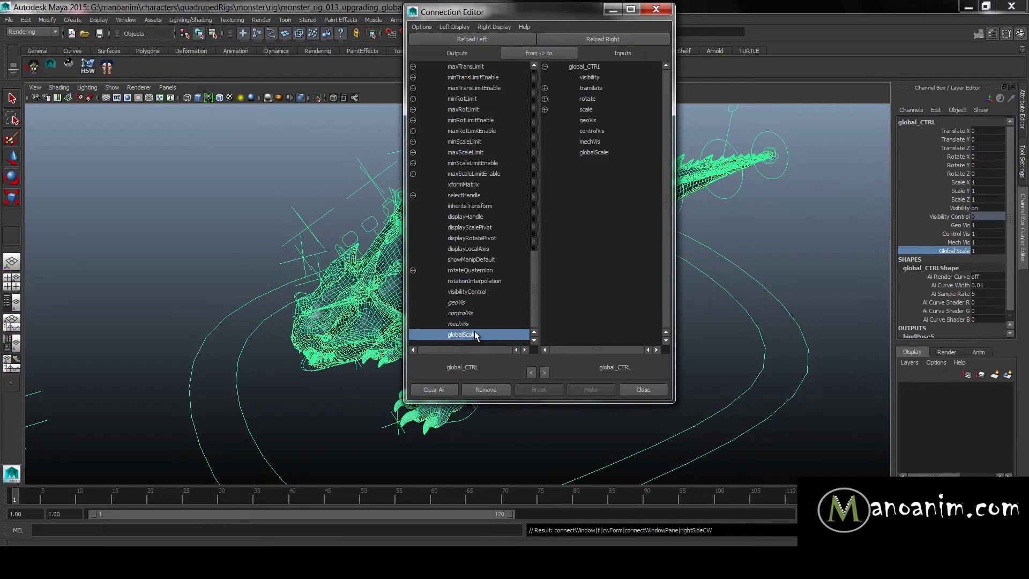
left_click(545, 109)
left_click(598, 120)
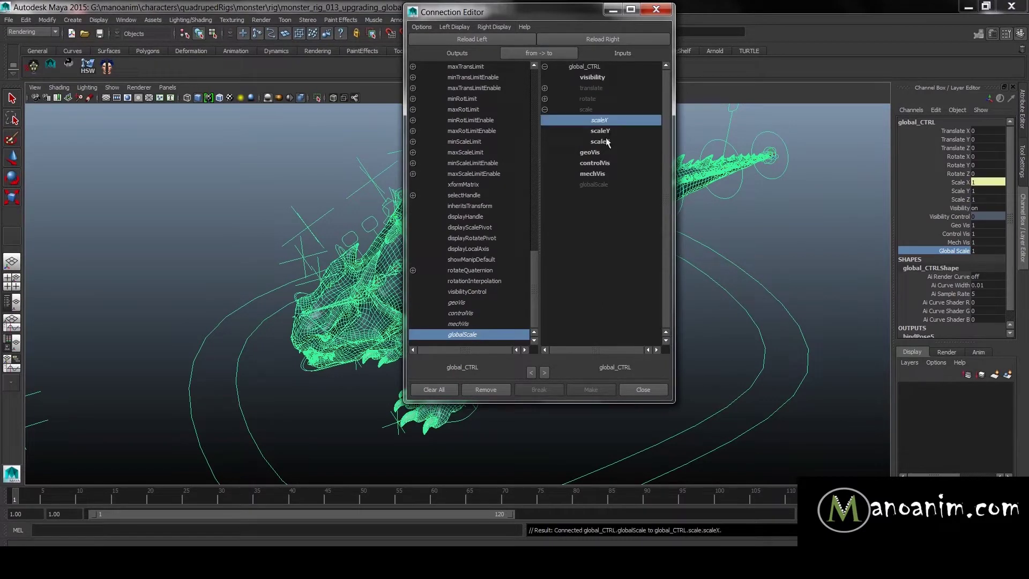
left_click(598, 141)
left_click(598, 131)
left_click_drag(911, 181, 967, 202)
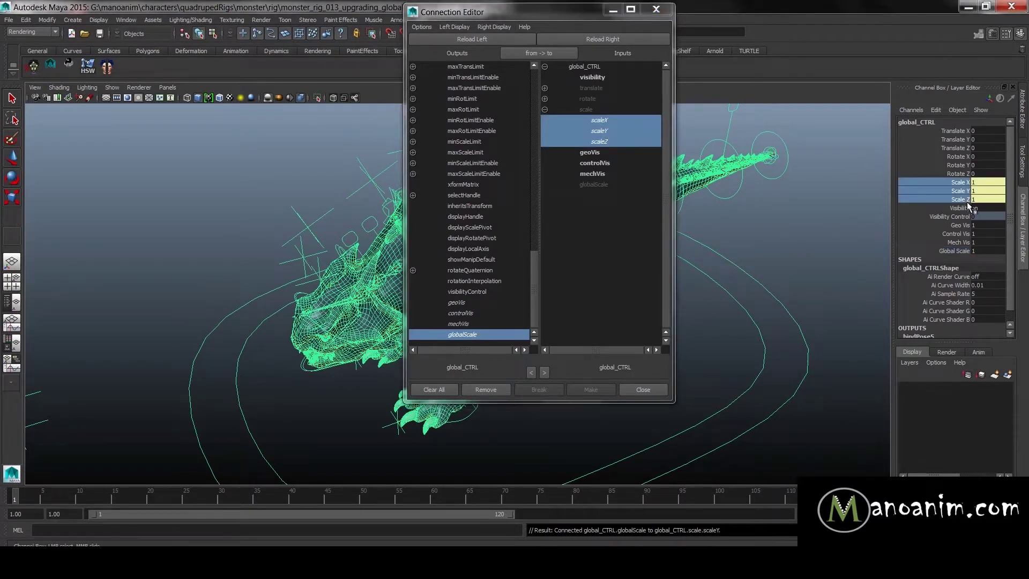
- Test scaling the global control with the Scale tool and through its Global Scale attribute
left_click(955, 250)
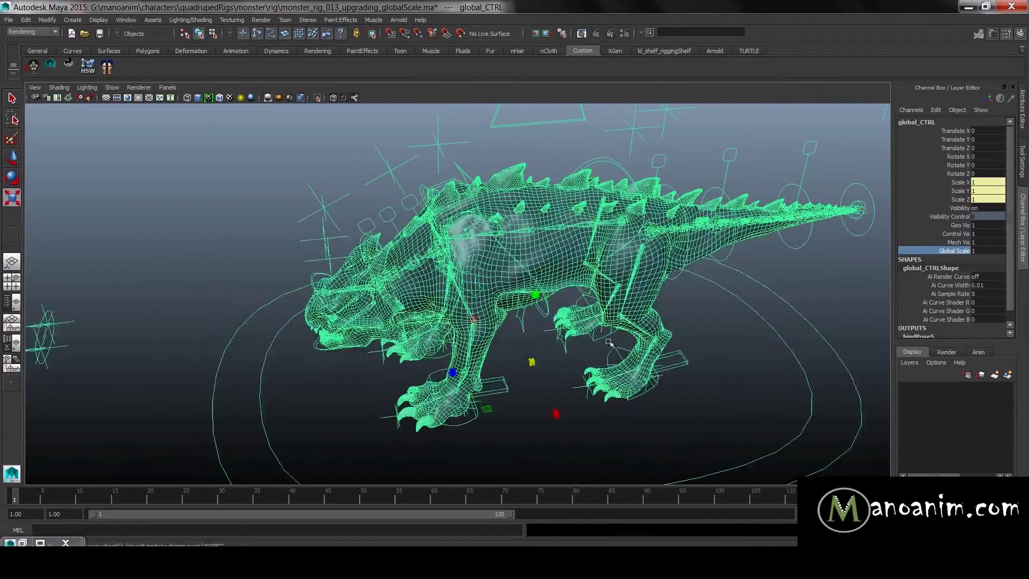
left_click_drag(532, 362, 562, 352)
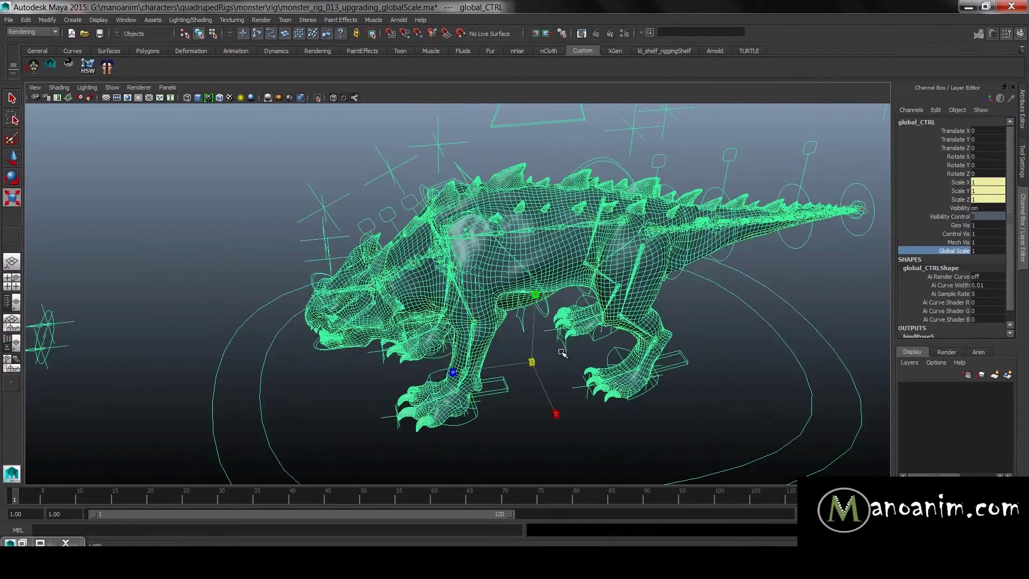
left_click(961, 253)
middle_click_drag(690, 307, 470, 312)
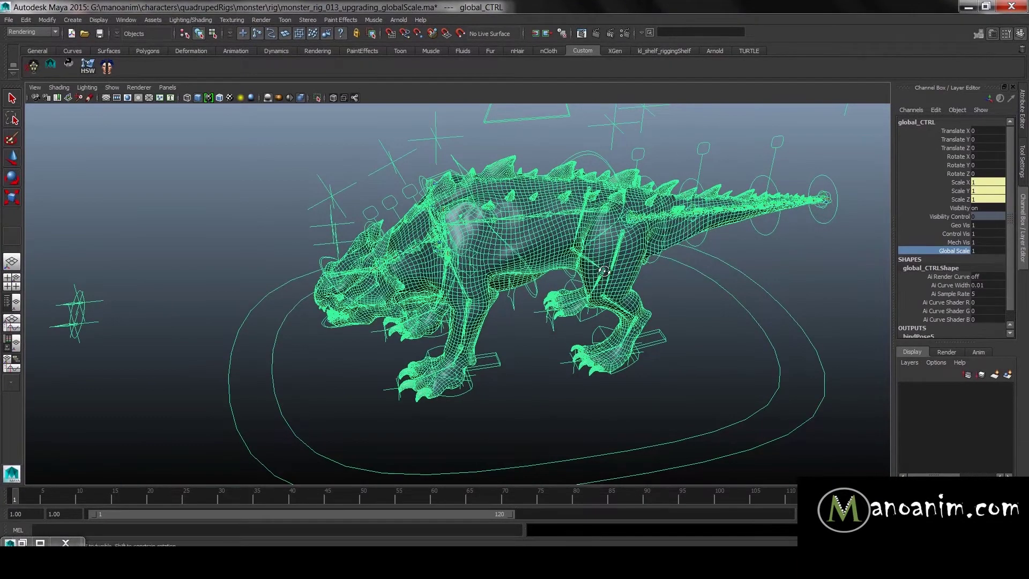
- Lock and hide the Scale X, Y and Z channels of the global control
left_click_drag(597, 268, 701, 251, "alt")
key("w")
left_click_drag(961, 184, 963, 197)
right_click(962, 195)
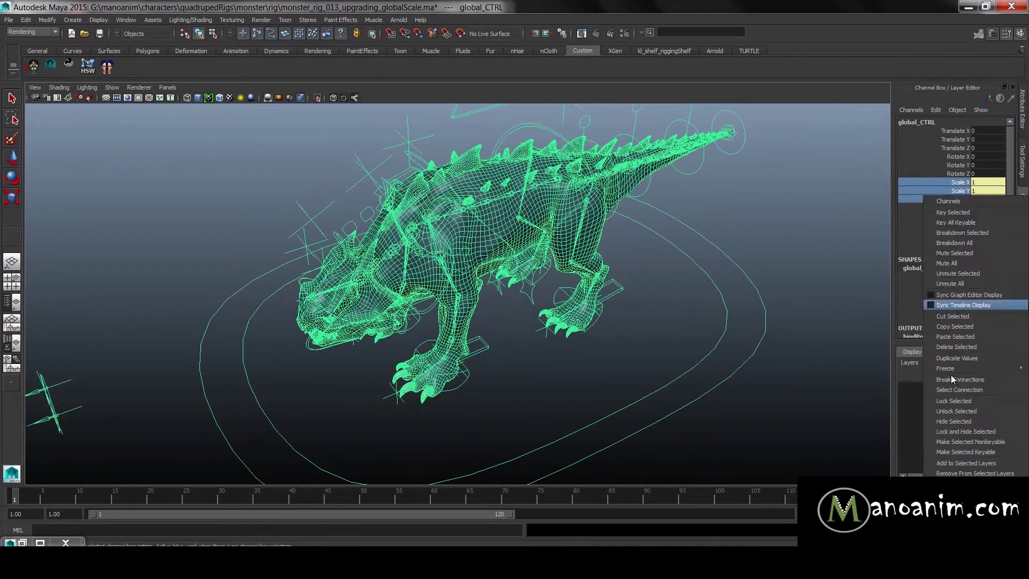
left_click(1003, 435)
left_click_drag(643, 268, 520, 322, "alt")
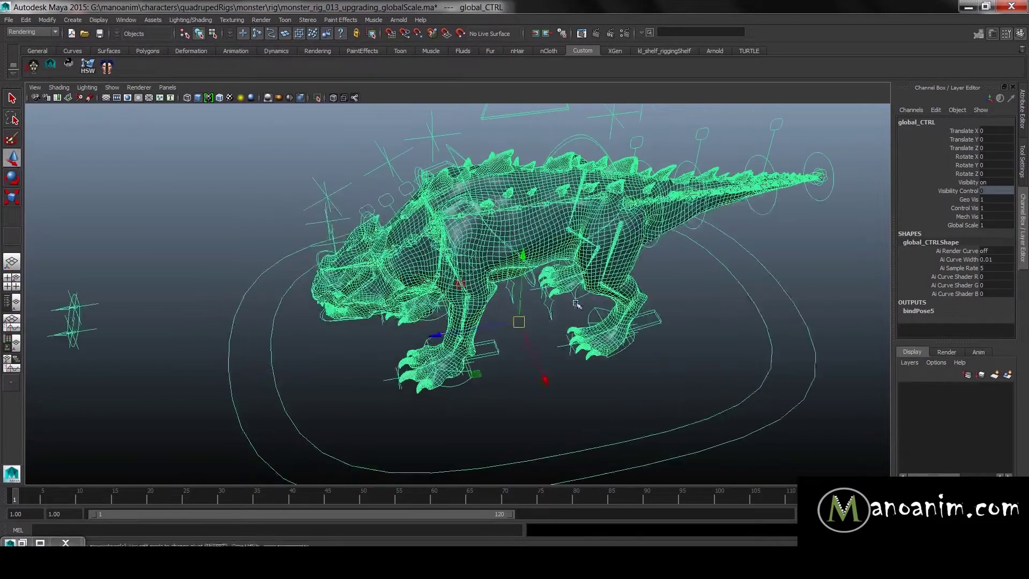
- Try the Scale tool on the global control again, test its Global Scale attribute, and undo the change
key("r")
left_click(515, 322)
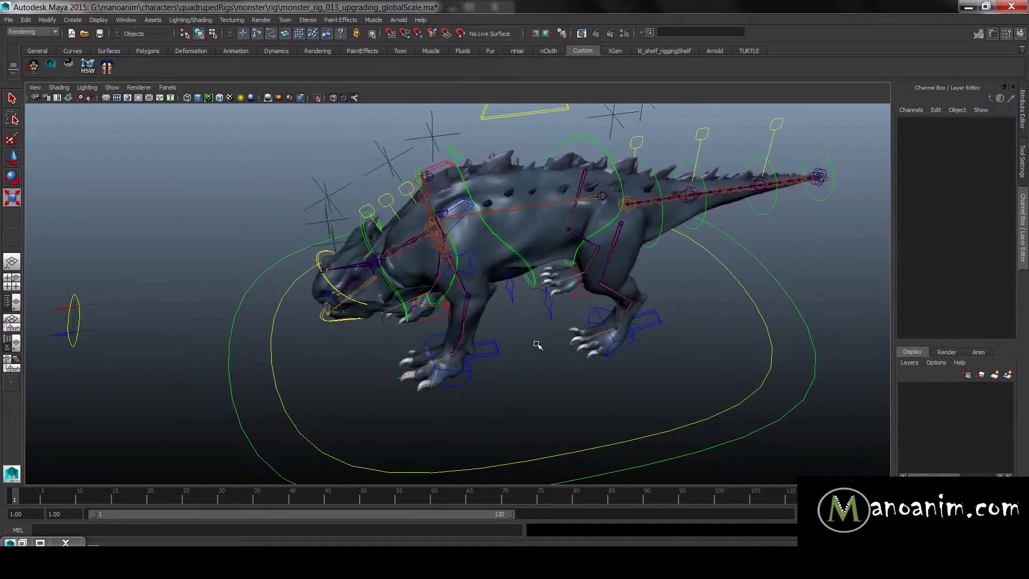
key("ctrl+z")
left_click(963, 225)
middle_click_drag(647, 303, 684, 301)
key("ctrl+z")
- Select the spine's IK skin joint m_spineAJC_IK_skin_JNT and graph its connections in the Node Editor
scroll(620, 275, "down", 1)
middle_click_drag(620, 275, 622, 317, "alt")
scroll(614, 310, "up", 1)
left_click_drag(534, 271, 475, 287, "alt")
right_click_drag(475, 287, 546, 266, "alt")
key("w")
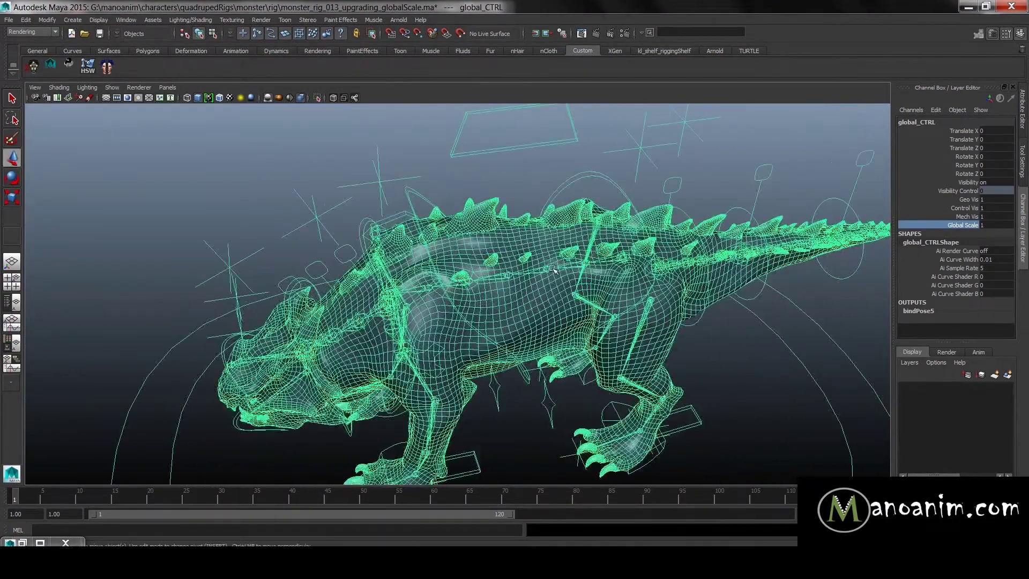
left_click(545, 267)
left_click_drag(567, 261, 555, 276, "alt")
key("space")
left_click(405, 187)
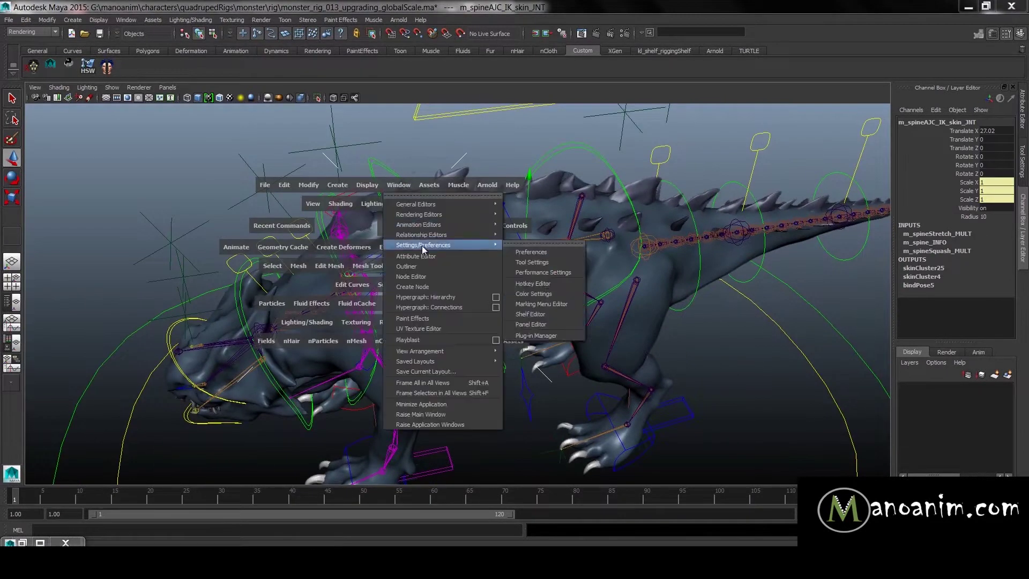
left_click_drag(447, 245, 422, 276)
left_click_drag(315, 130, 407, 57)
left_click(294, 86)
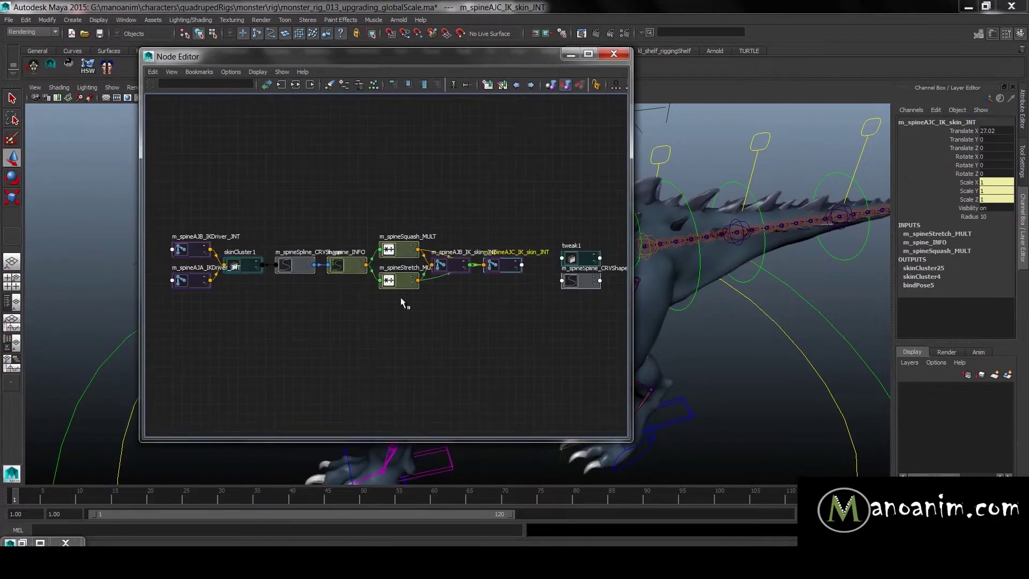
- Spread out the spine network so the info, squash, stretch and skin joint nodes stand apart in the graph
left_click(397, 248)
left_click_drag(347, 320, 399, 224)
left_click_drag(400, 269, 396, 375)
left_click(516, 335)
left_click_drag(500, 266, 501, 289)
left_click(516, 159)
middle_click_drag(594, 316, 561, 278, "alt")
left_click_drag(552, 245, 546, 318)
left_click(525, 253)
left_click_drag(468, 250, 462, 292)
left_click(487, 240)
middle_click_drag(466, 330, 470, 298, "alt")
scroll(463, 303, "up", 1)
left_click_drag(471, 252, 493, 230)
- Move the m_spineSquash_MULT and m_spineStretch_MULT nodes away from m_spine_INFO and from each other
left_click(341, 284)
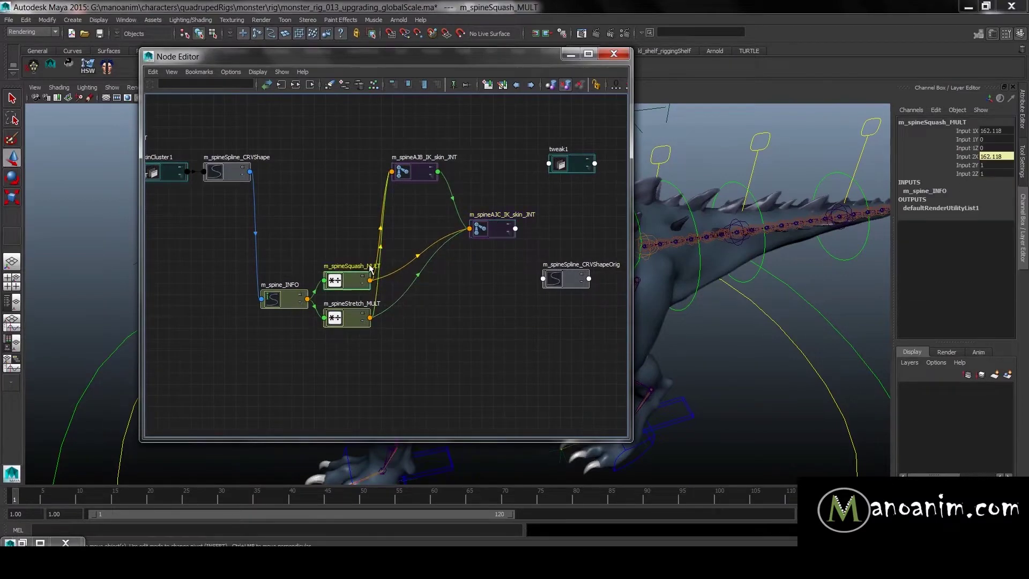
left_click_drag(342, 284, 389, 254)
left_click(349, 326)
left_click_drag(352, 326, 430, 354)
left_click(453, 369)
left_click_drag(395, 247, 399, 263)
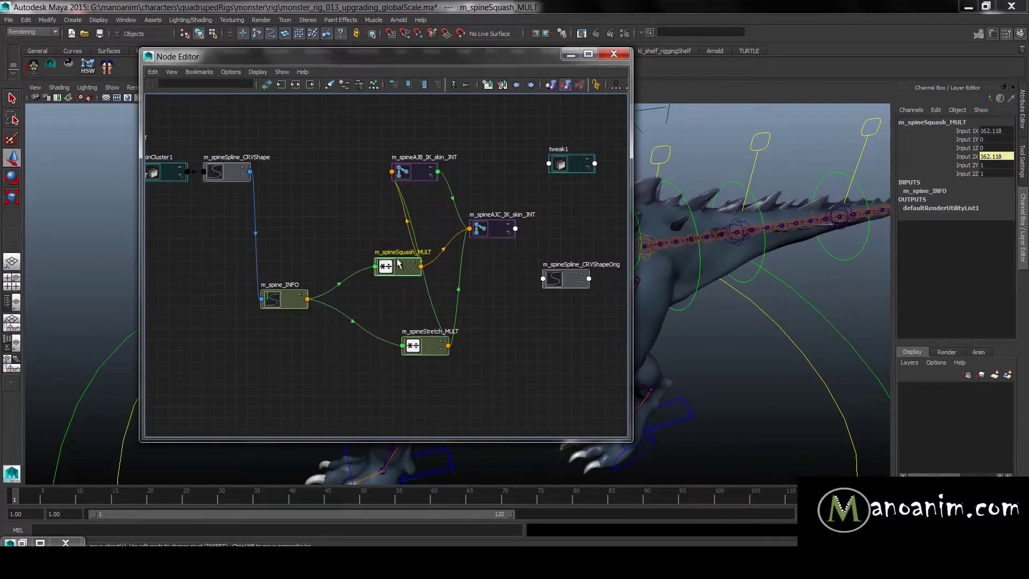
- Move the Node Editor aside and minimize it to uncover the whole rig
left_click_drag(459, 49, 270, 34)
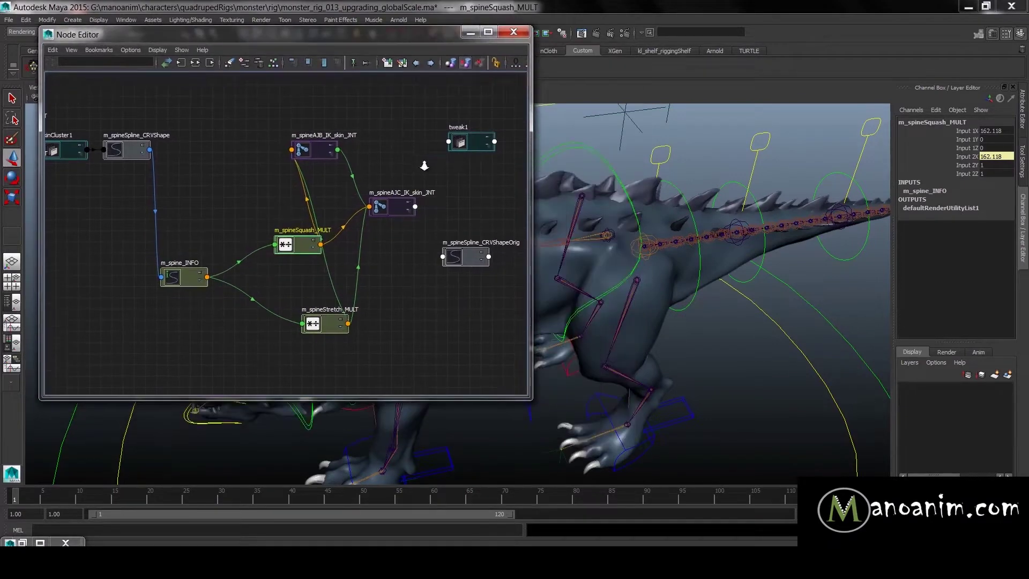
scroll(424, 166, "down", 3)
left_click_drag(432, 37, 724, 195)
left_click(761, 190)
scroll(433, 387, "down", 2)
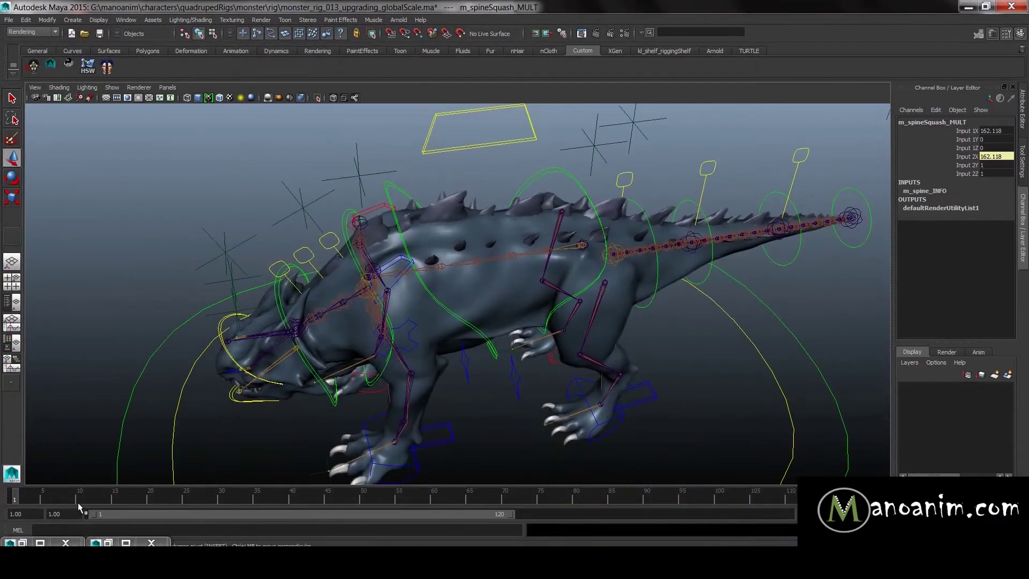
- Show the Outliner beside the perspective view, expand global_CTRL and DNT, and select mechanic_GRP
left_click(15, 321)
left_click(38, 166)
left_click(49, 188)
left_click(99, 197)
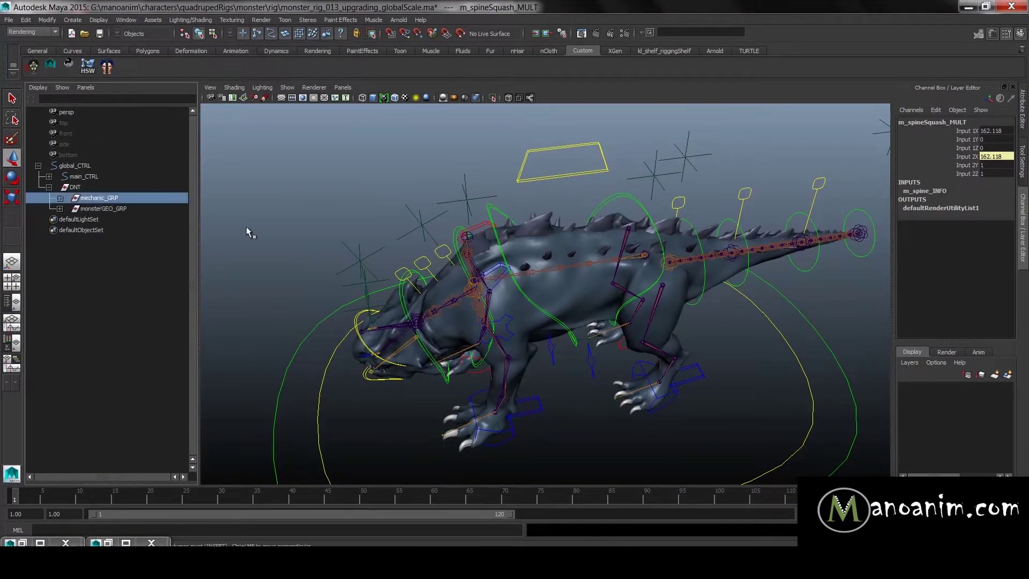
left_click_drag(584, 220, 596, 258, "alt")
right_click_drag(596, 256, 488, 284, "alt")
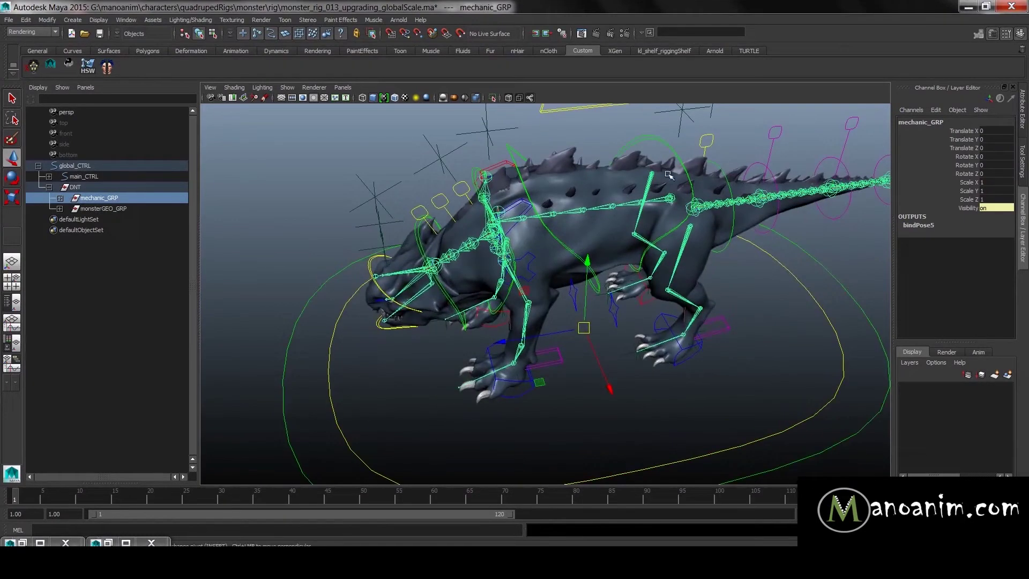
- Examine the channels of the global control, monsterGEO_GRP and the neck's IK skin joint in turn
left_click(883, 336)
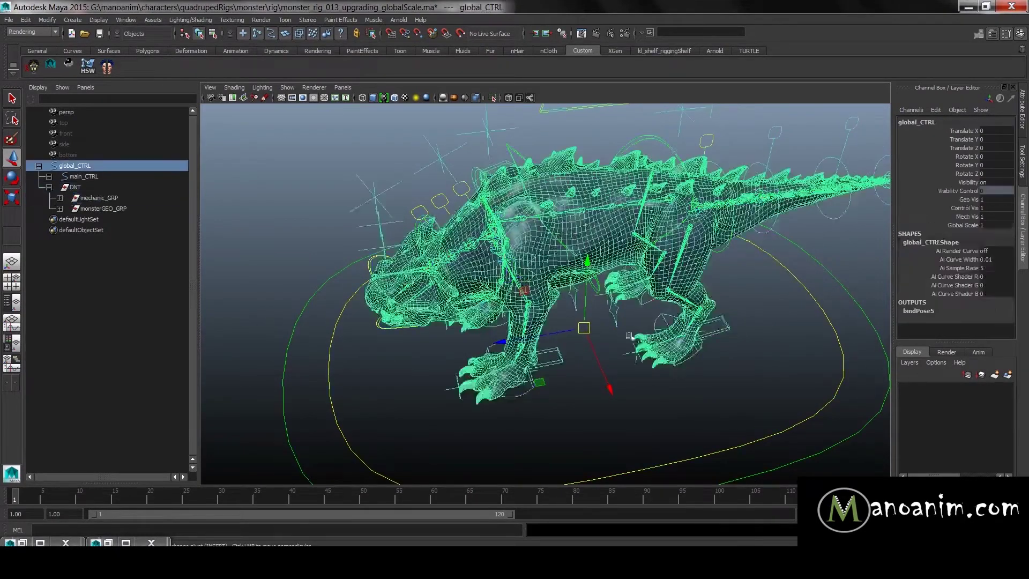
key("r")
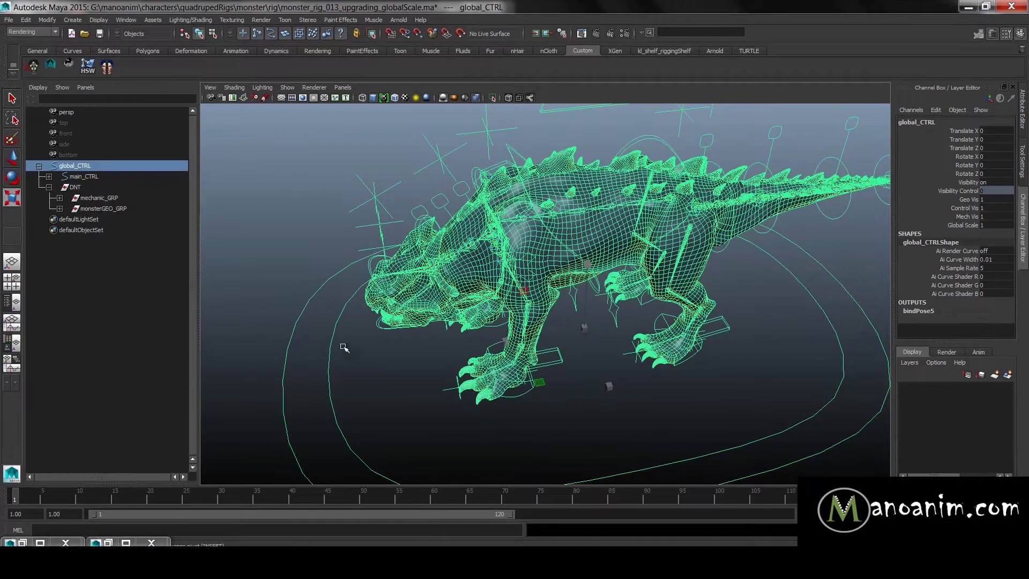
key("w")
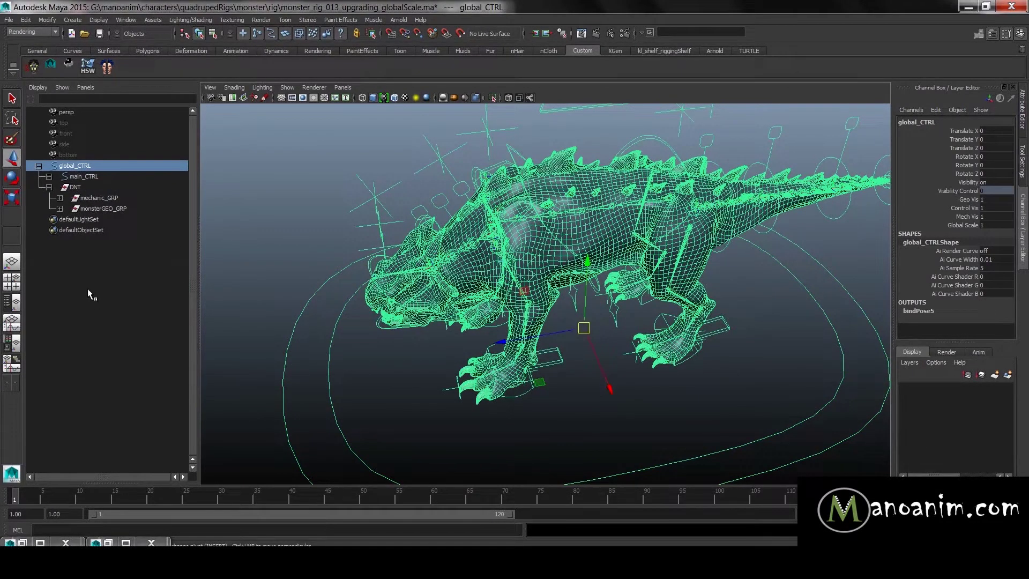
left_click(106, 209)
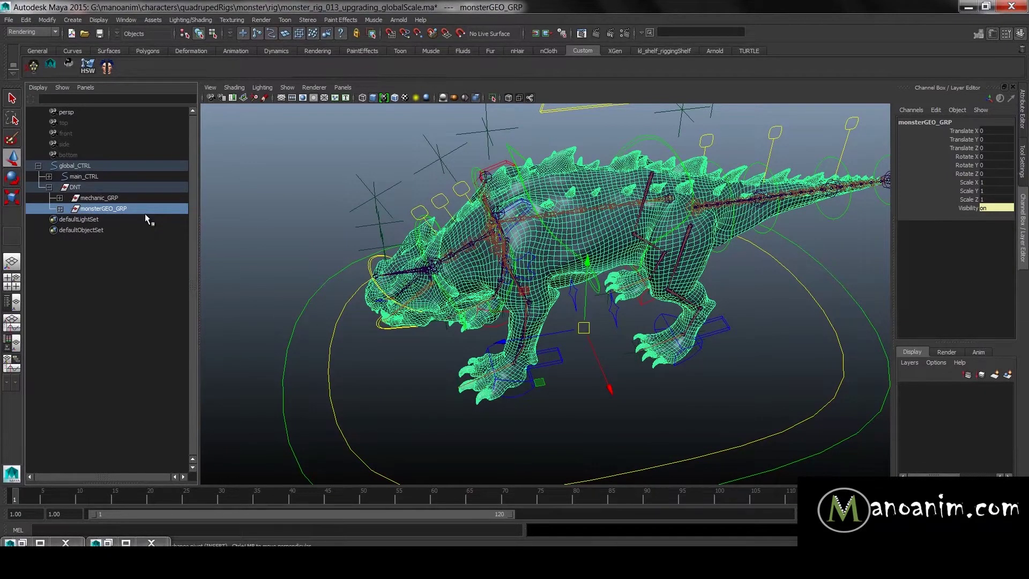
middle_click_drag(450, 265, 479, 230, "alt")
scroll(478, 231, "up", 5)
right_click_drag(658, 236, 541, 235, "alt")
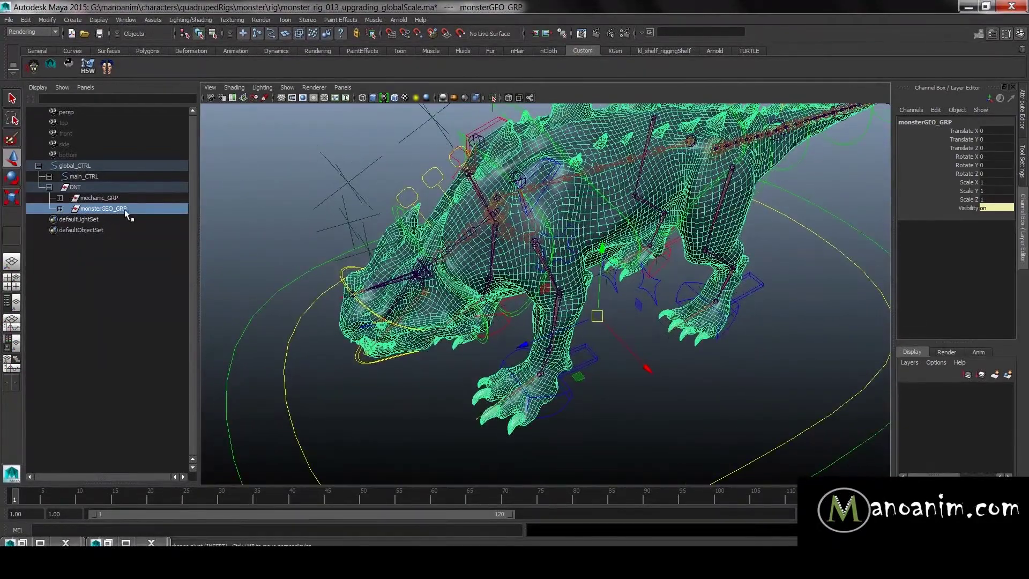
scroll(512, 251, "up", 3)
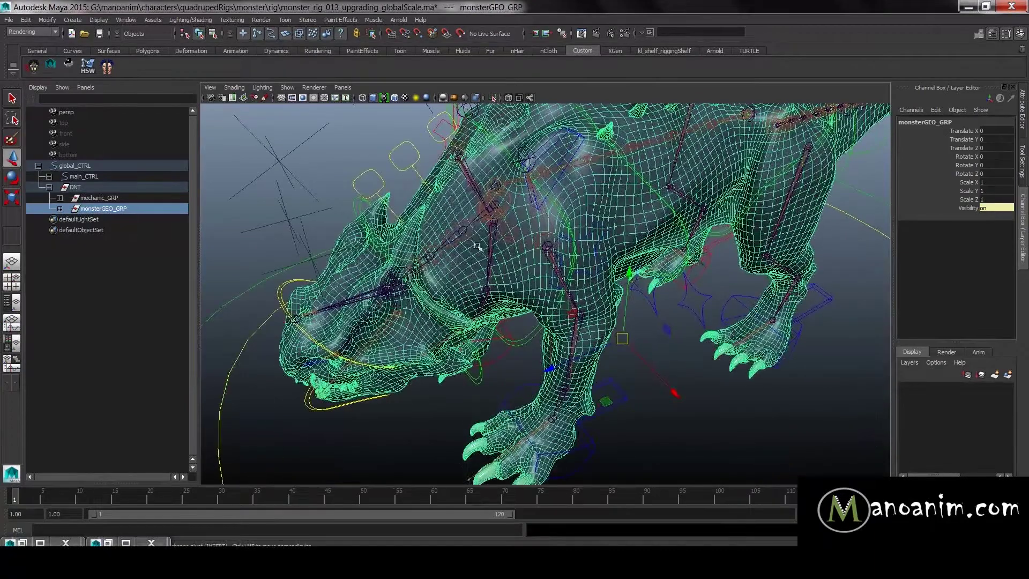
left_click(463, 233)
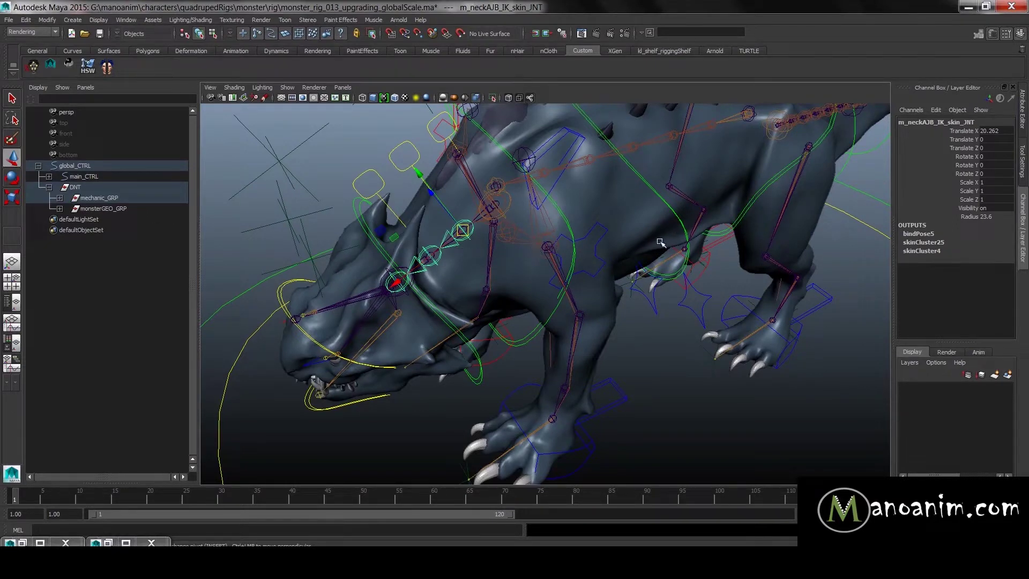
right_click_drag(627, 276, 418, 268, "alt")
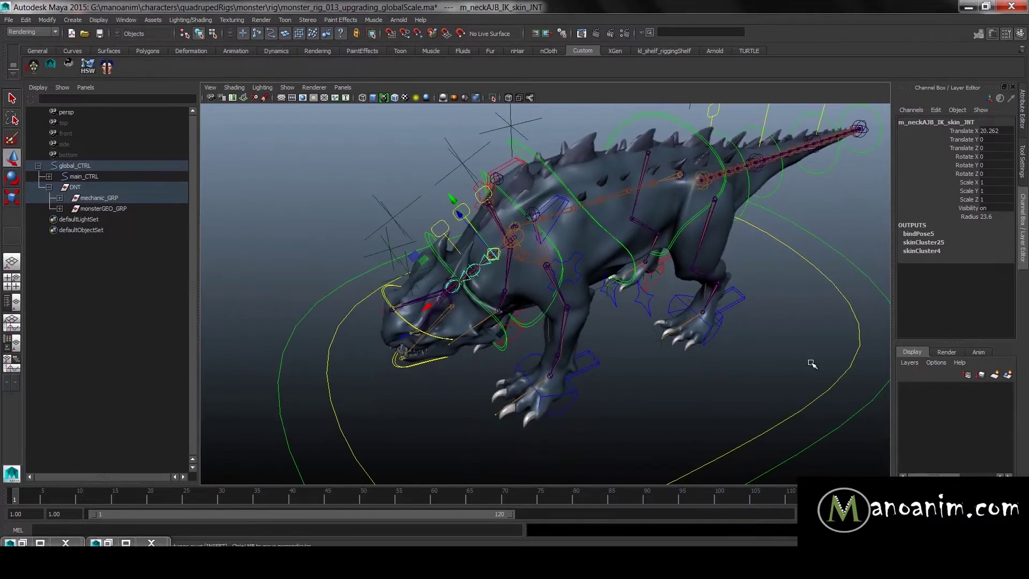
- Load global_CTRL as the source and mechanic_GRP as the destination in the Connection Editor
left_click(847, 360)
left_click(860, 351)
left_click(867, 265)
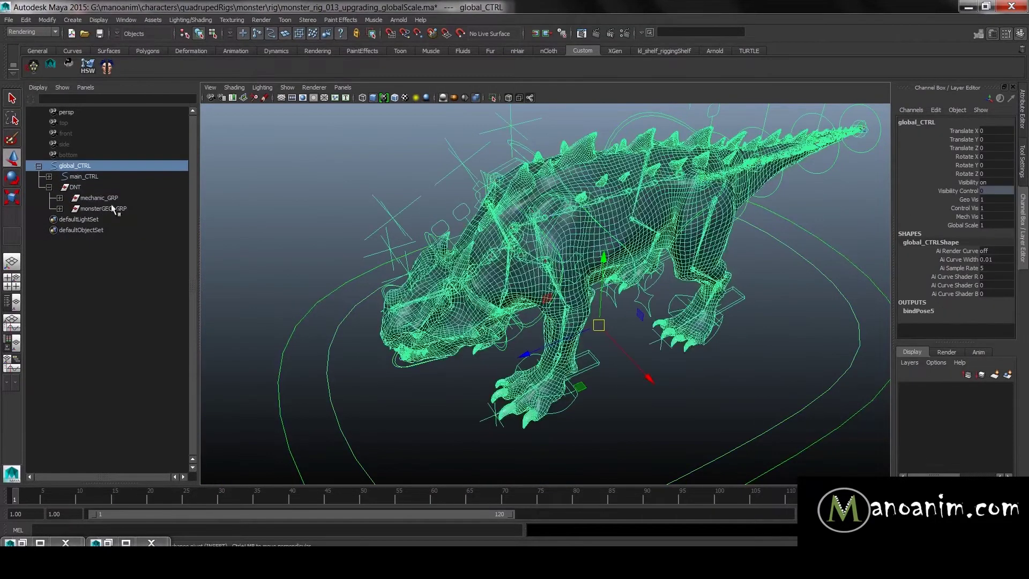
left_click(107, 198, "ctrl")
key("space")
left_click(512, 157)
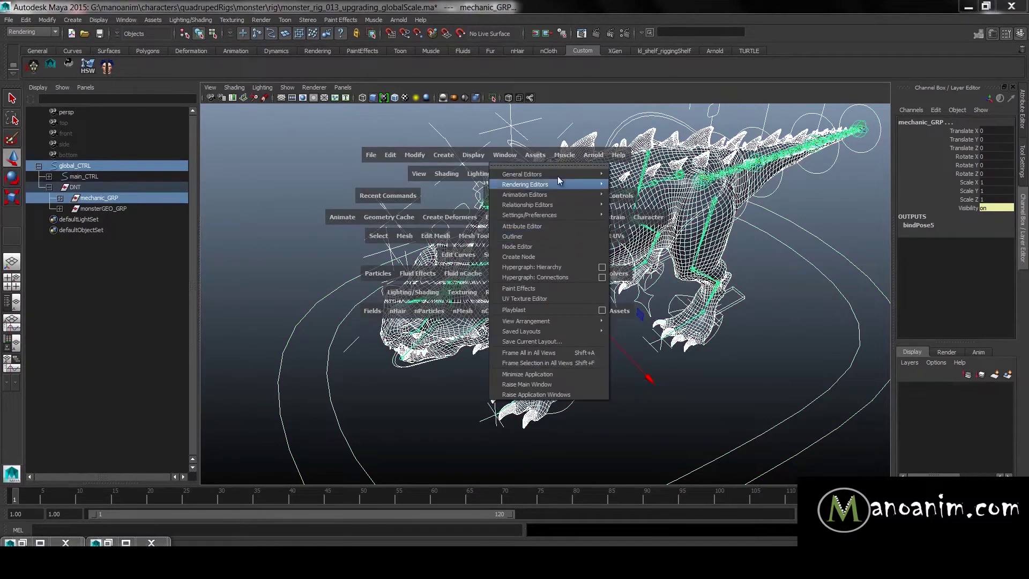
mouse_move(557, 175)
left_click(660, 201)
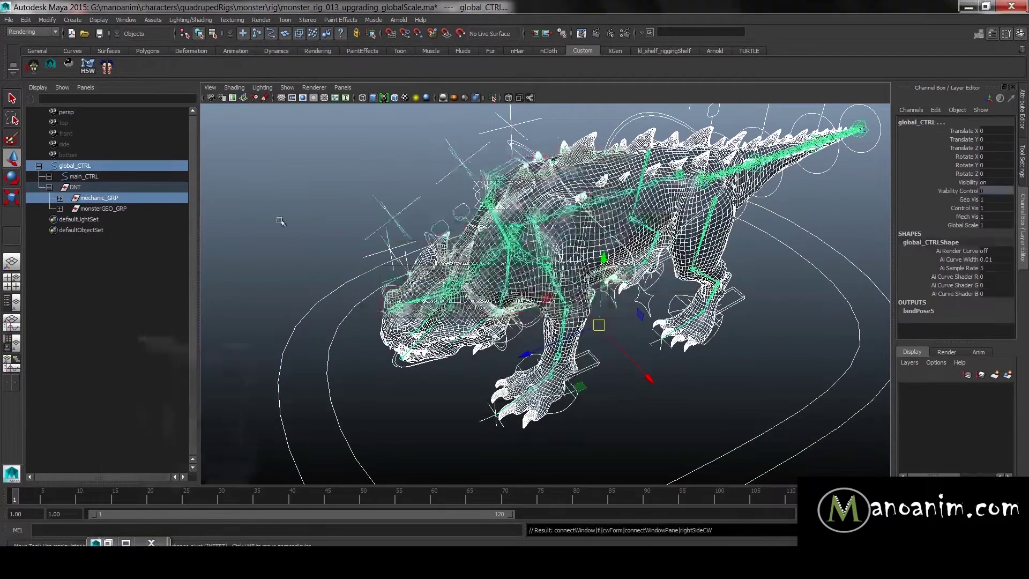
- Connect globalScale of global_CTRL to scaleX, scaleY and scaleZ of mechanic_GRP, and close the Connection Editor
left_click(461, 334)
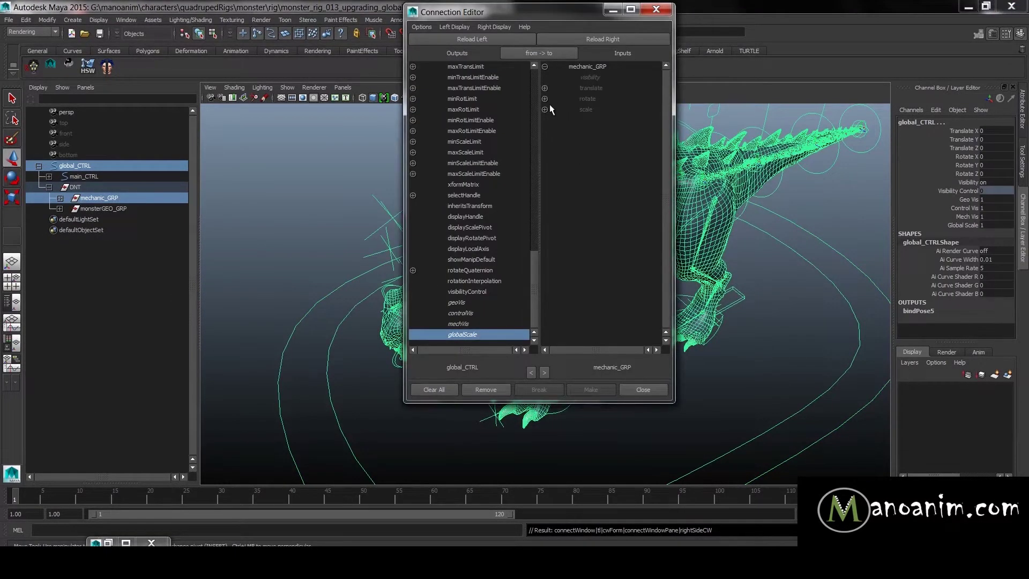
left_click(599, 120)
left_click(600, 131)
left_click(600, 141)
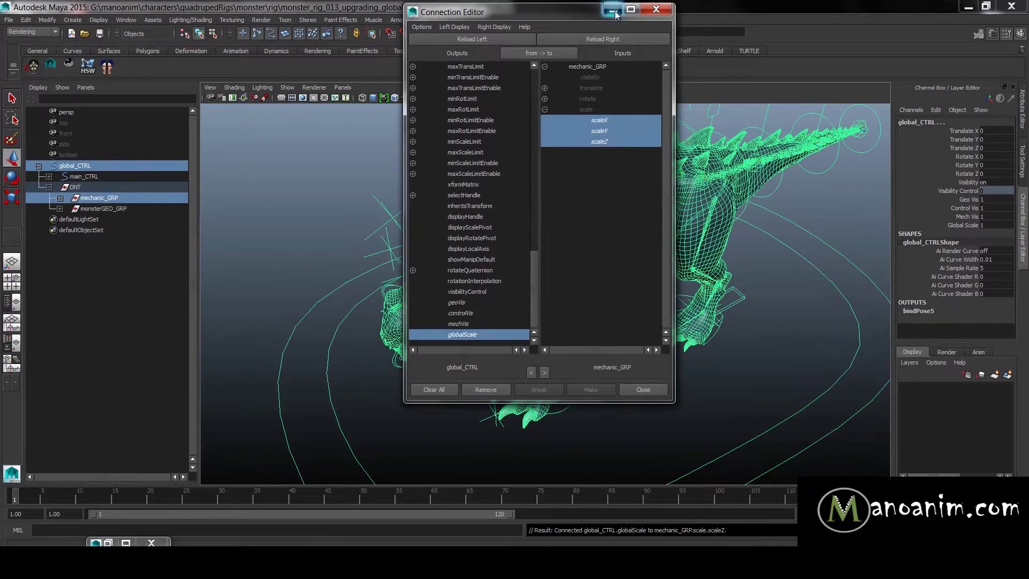
left_click(656, 9)
- Test the global control's Global Scale attribute on the rig and undo the change
left_click_drag(873, 249, 846, 276)
left_click_drag(804, 329, 733, 314, "alt")
key("e")
key("r")
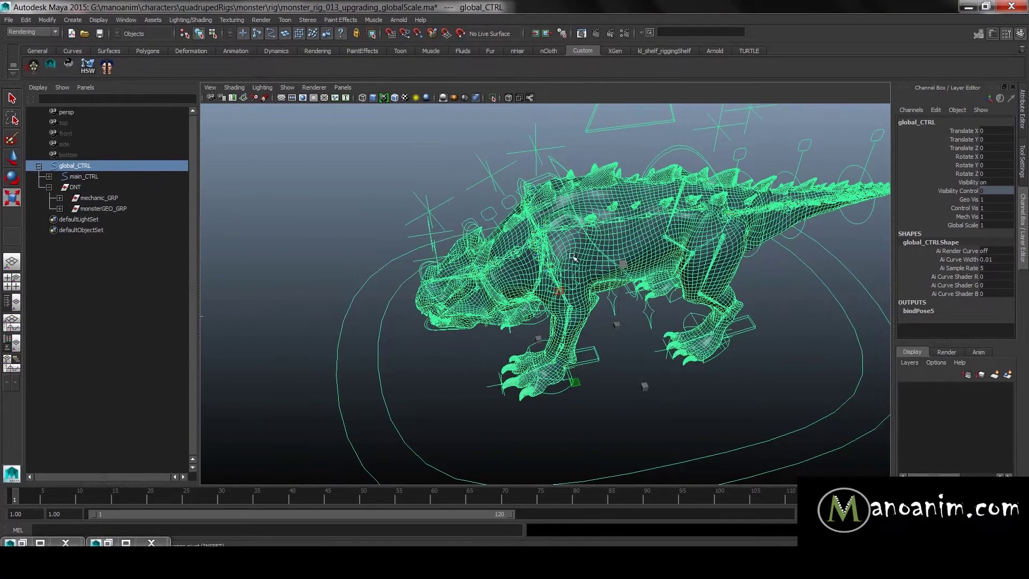
left_click(959, 225)
middle_click_drag(693, 276, 679, 285)
key("ctrl+z")
key("ctrl+z")
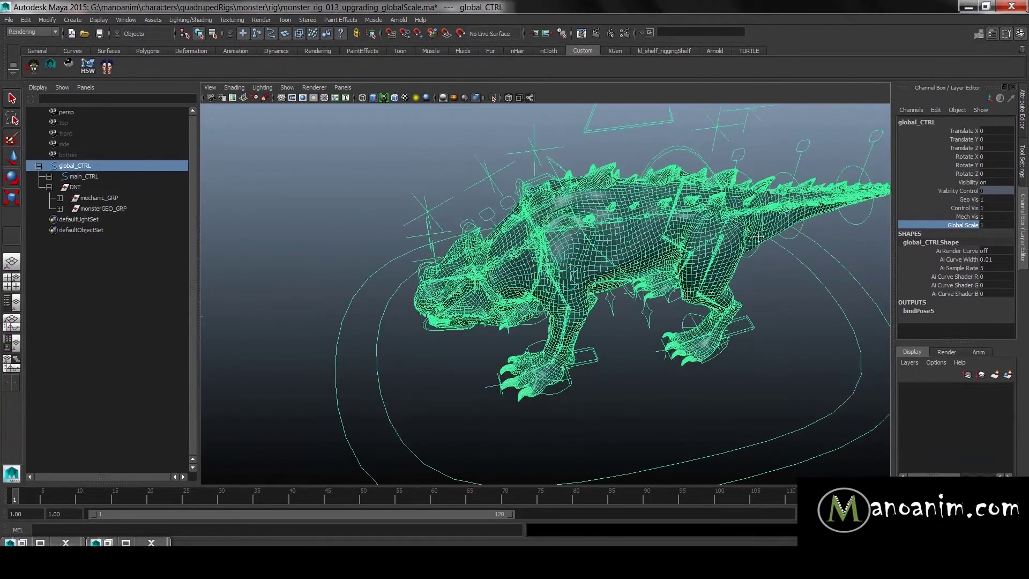
- Expand mechanic_GRP in the hierarchy and show its transform attributes in the Attribute Editor
middle_click_drag(805, 232, 747, 299, "alt")
scroll(748, 297, "up", 3)
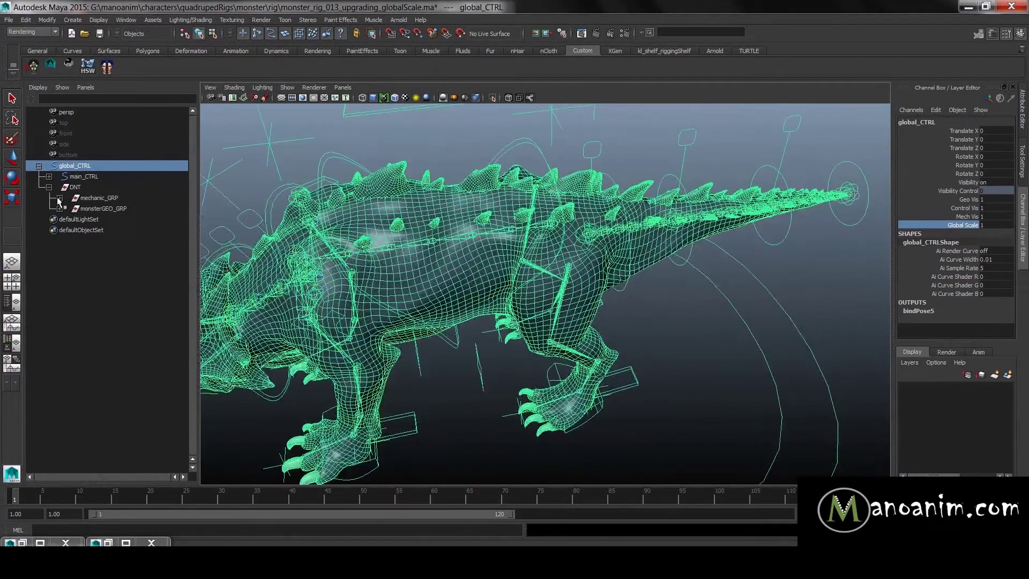
left_click(60, 198)
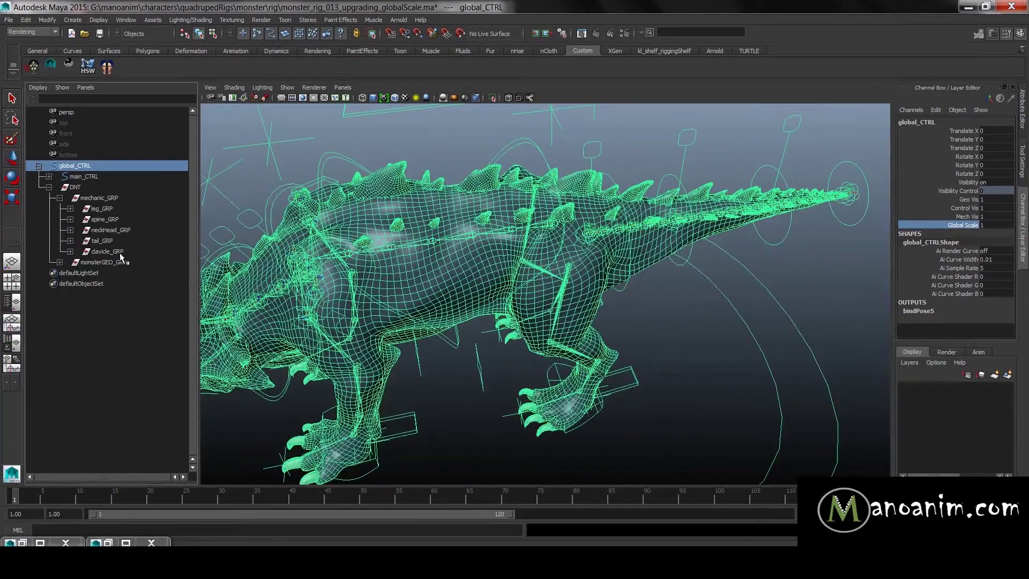
left_click(78, 188)
left_click(92, 198)
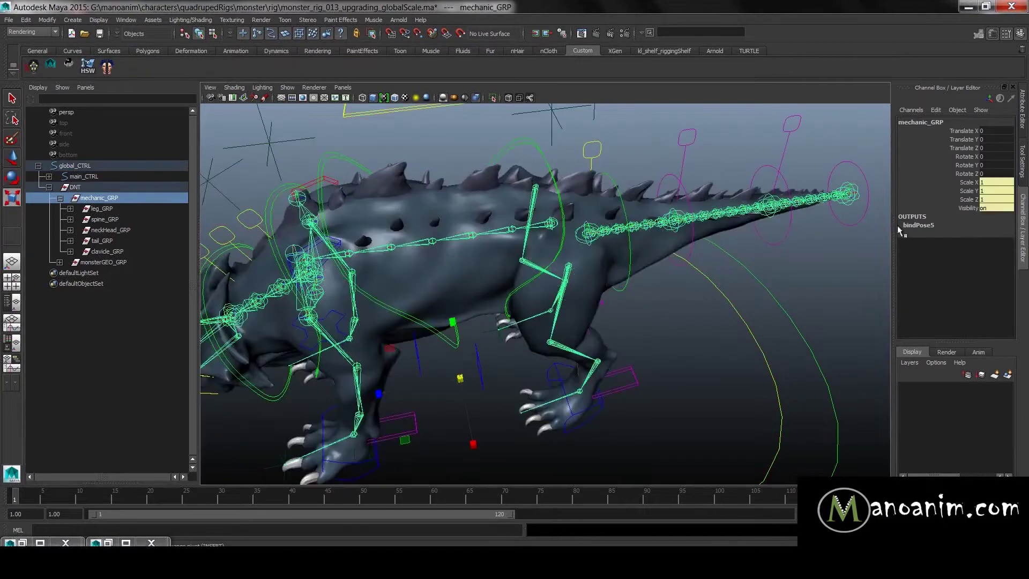
key("ctrl+a")
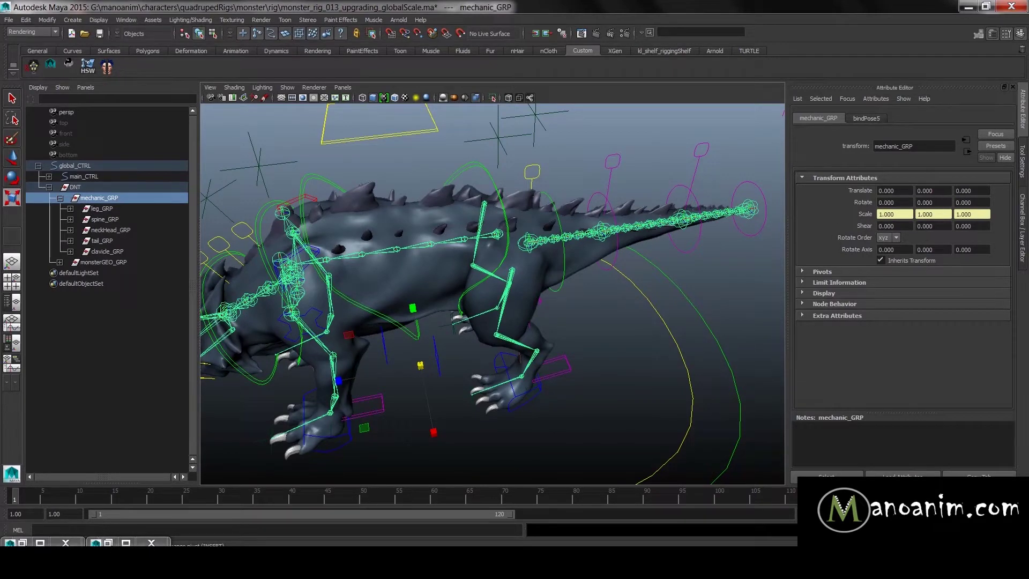
key("f")
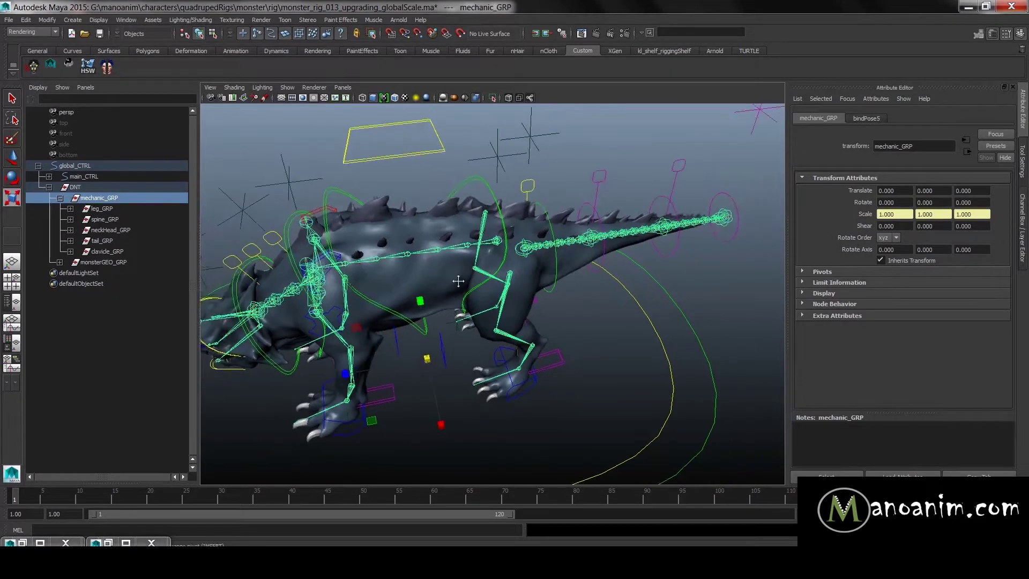
- Expand tail_GRP and its tailIK group in the hierarchy and select the m_tail_CRV curve
left_click(122, 230)
left_click(119, 240)
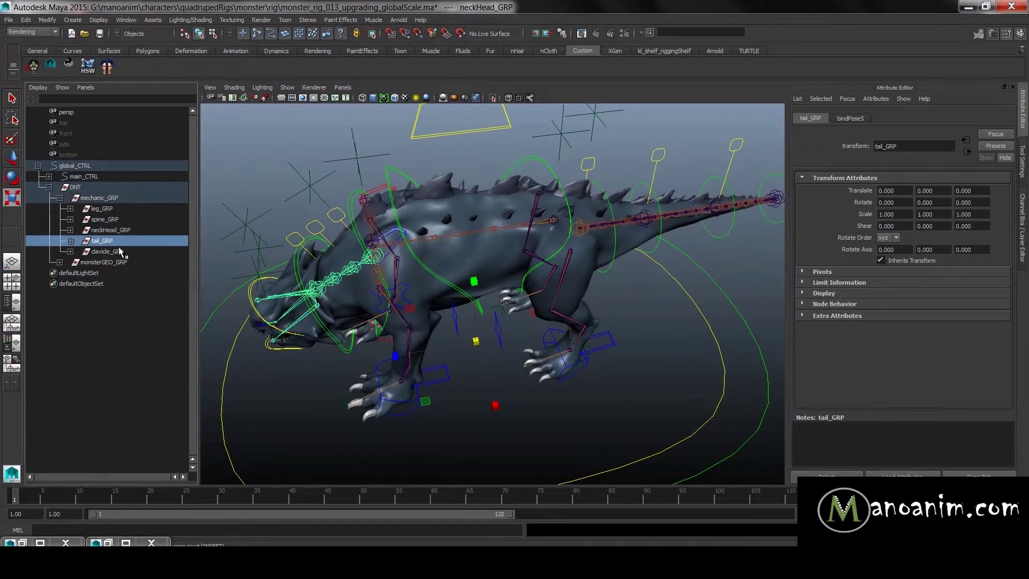
left_click(71, 241)
left_click(76, 262)
left_click(81, 262)
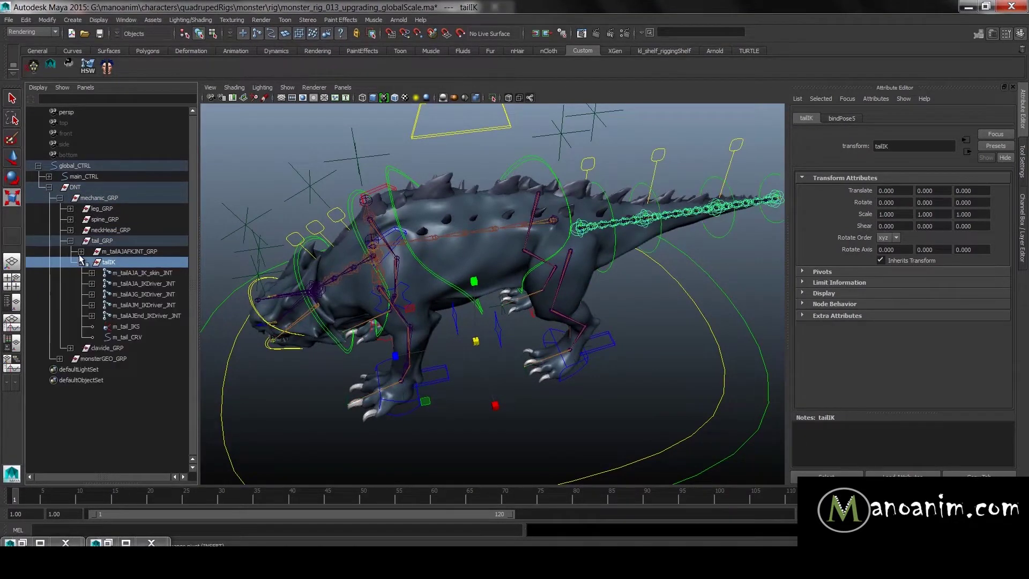
left_click(81, 252)
left_click(81, 251)
left_click(81, 262)
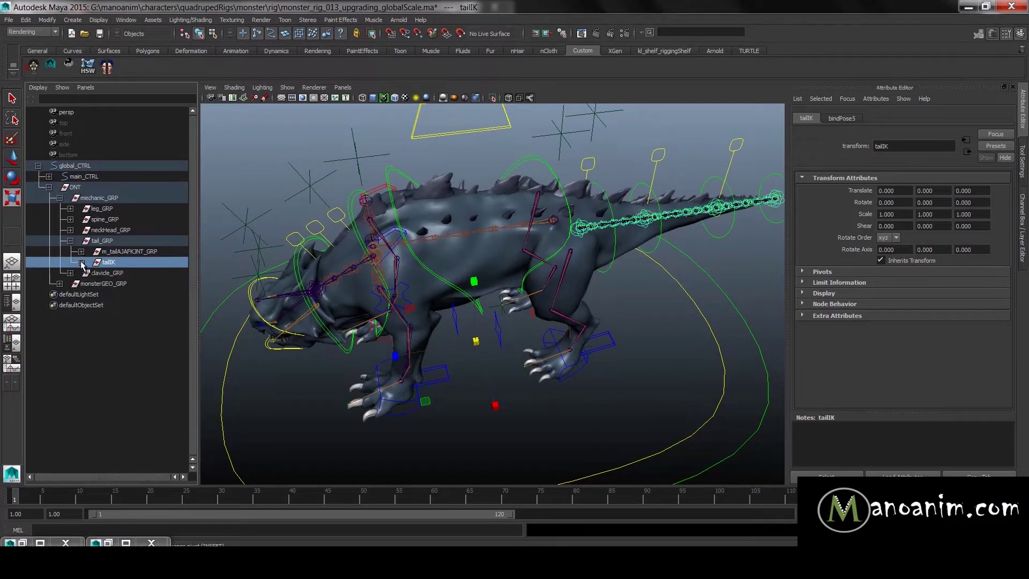
left_click(81, 262)
left_click(130, 337)
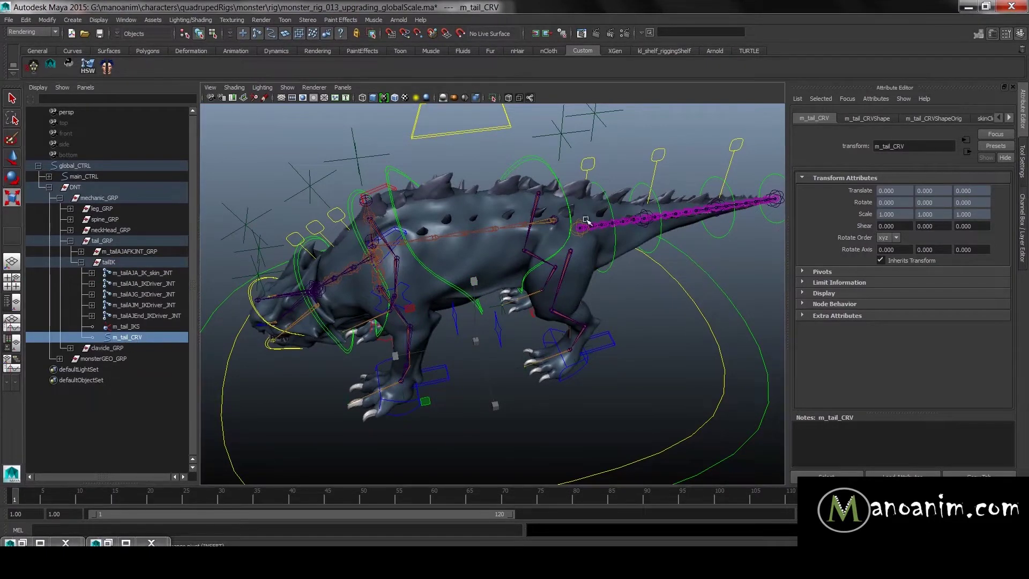
- Raise Global Scale on the global control to 1.3 to test how the tail scales
left_click_drag(699, 235, 593, 226, "alt")
middle_click_drag(515, 261, 549, 253, "alt")
left_click_drag(693, 295, 735, 284)
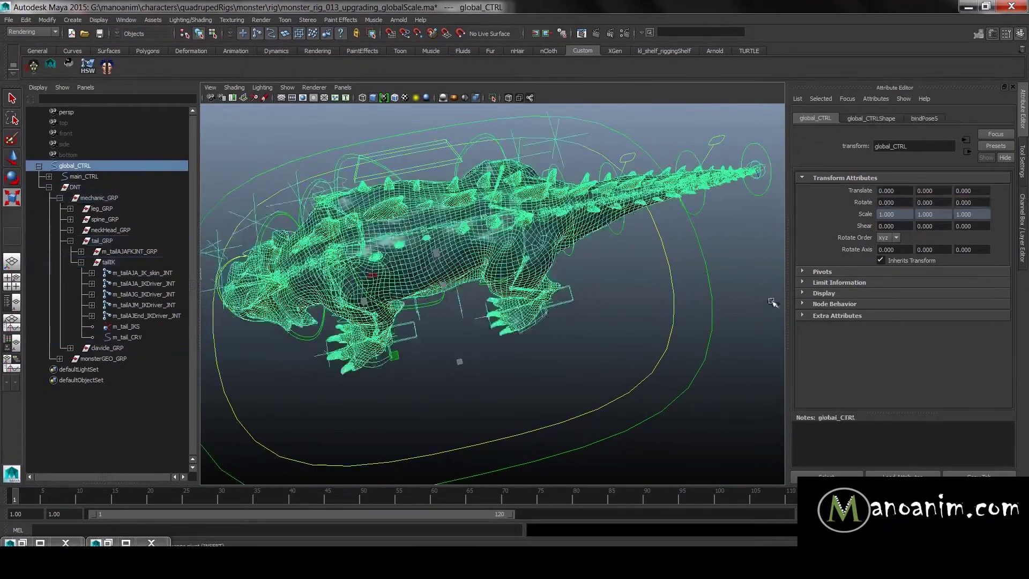
left_click(1022, 228)
left_click(964, 225)
middle_click_drag(638, 308, 709, 264)
left_click_drag(709, 264, 555, 256, "alt")
middle_click_drag(554, 256, 349, 301, "alt")
- Select the tail spline curve m_tail_CRV and turn off its Inherits Transform option
left_click_drag(714, 262, 718, 342)
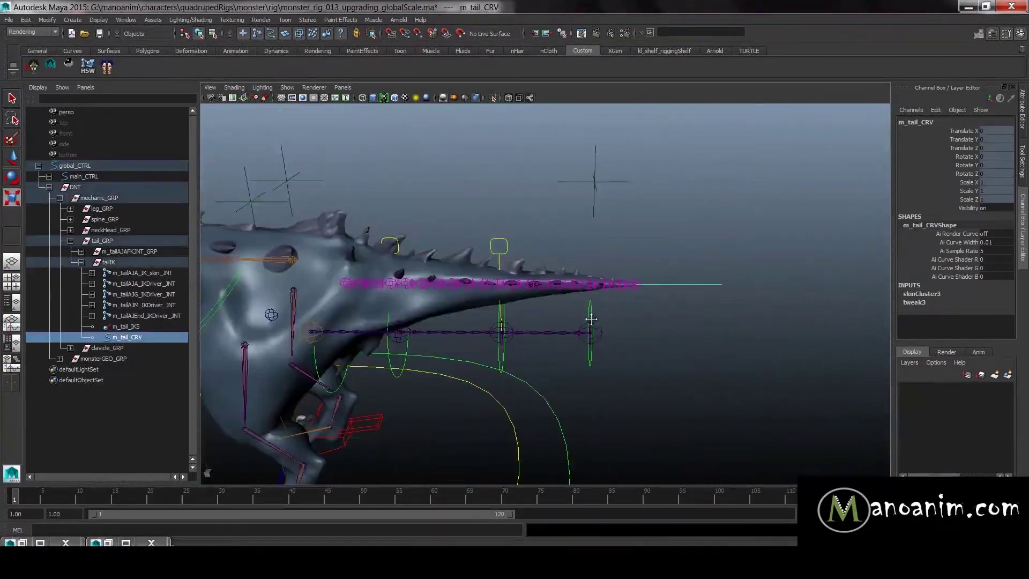
middle_click_drag(591, 319, 577, 338, "alt")
right_click_drag(578, 339, 691, 327, "alt")
left_click_drag(697, 306, 732, 324, "alt")
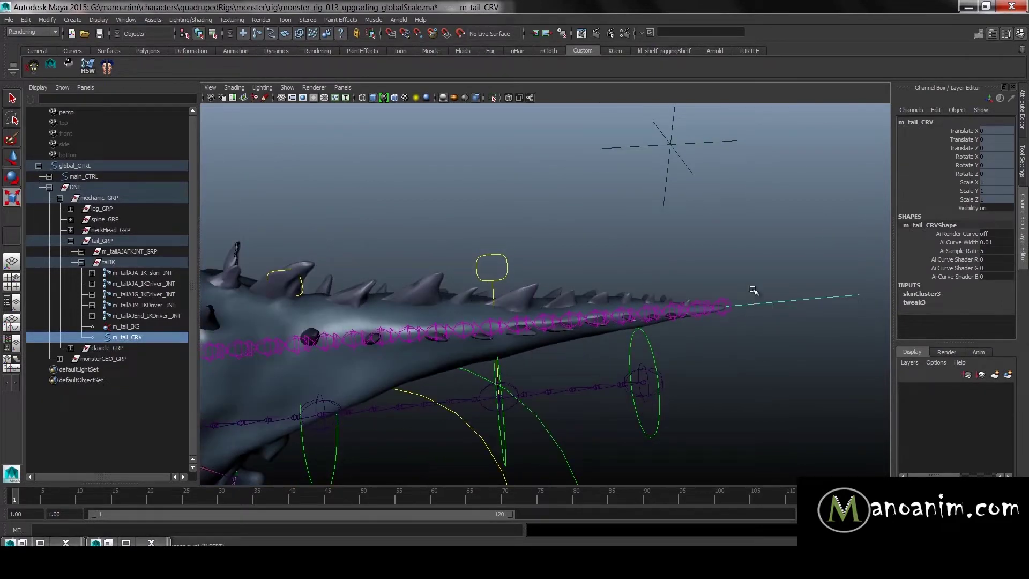
left_click_drag(972, 140, 968, 199)
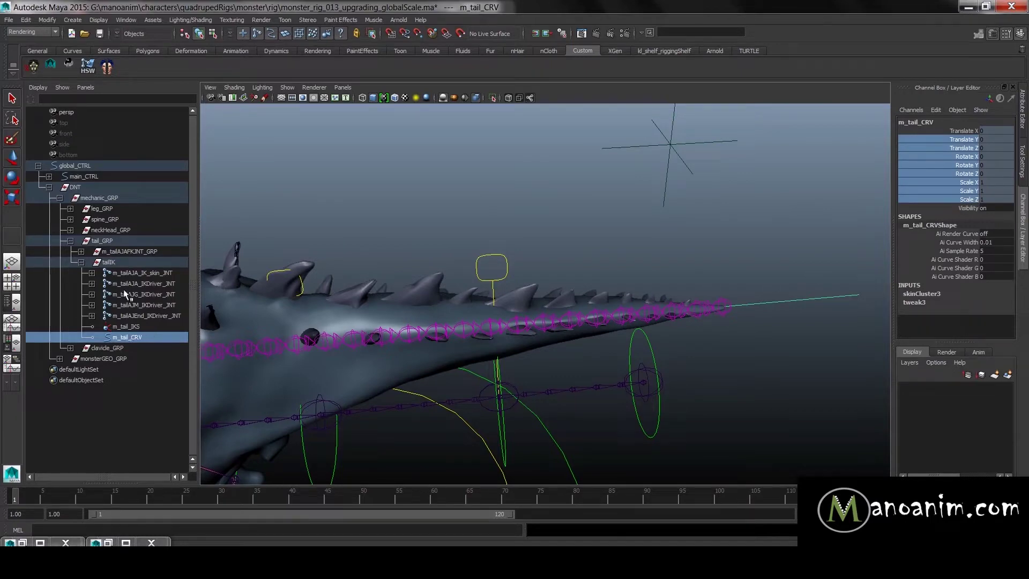
left_click_drag(833, 227, 683, 298, "alt")
middle_click_drag(566, 346, 577, 315, "alt")
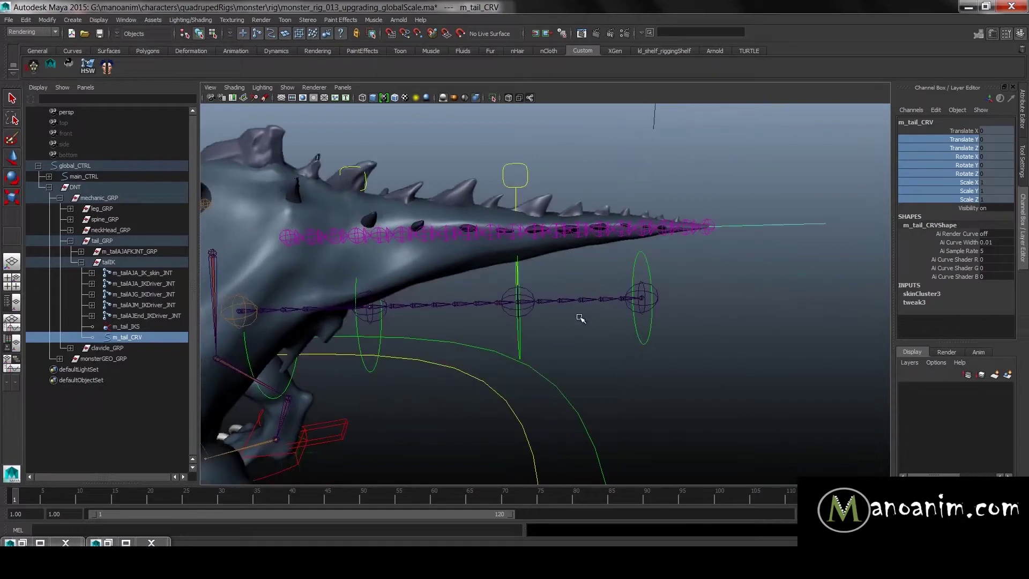
left_click_drag(572, 309, 558, 302, "alt")
key("ctrl+a")
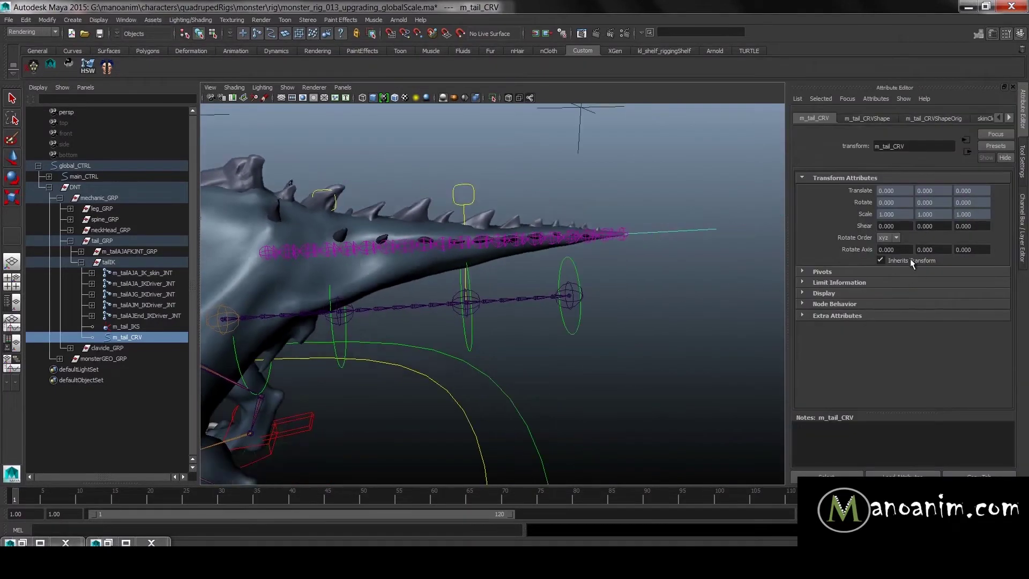
left_click(907, 261)
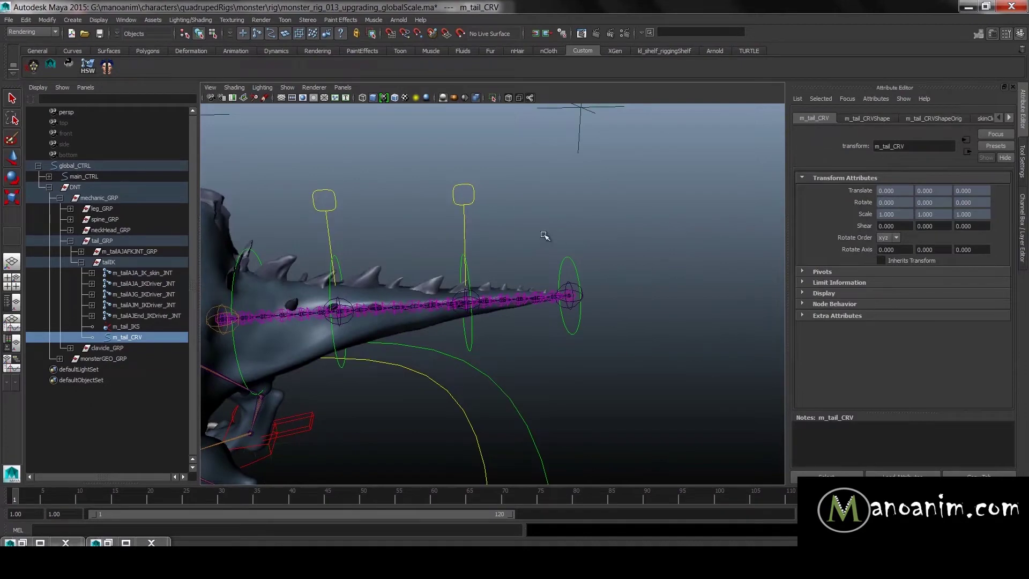
- Select the neck spline curve m_neck_CRV under neckHead_GRP and turn off its Inherits Transform option
left_click_drag(663, 222, 533, 242, "alt")
right_click_drag(533, 242, 631, 292, "alt")
mouse_move(521, 263)
left_mouse_down("alt")
mouse_move(567, 260)
mouse_move(530, 252)
left_mouse_up("alt")
key("super")
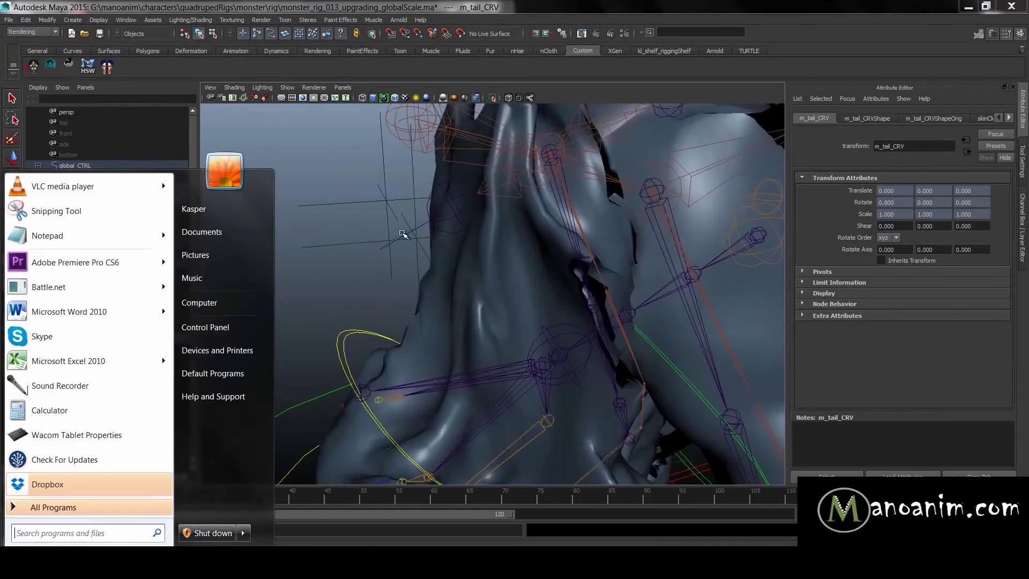
left_click(423, 225)
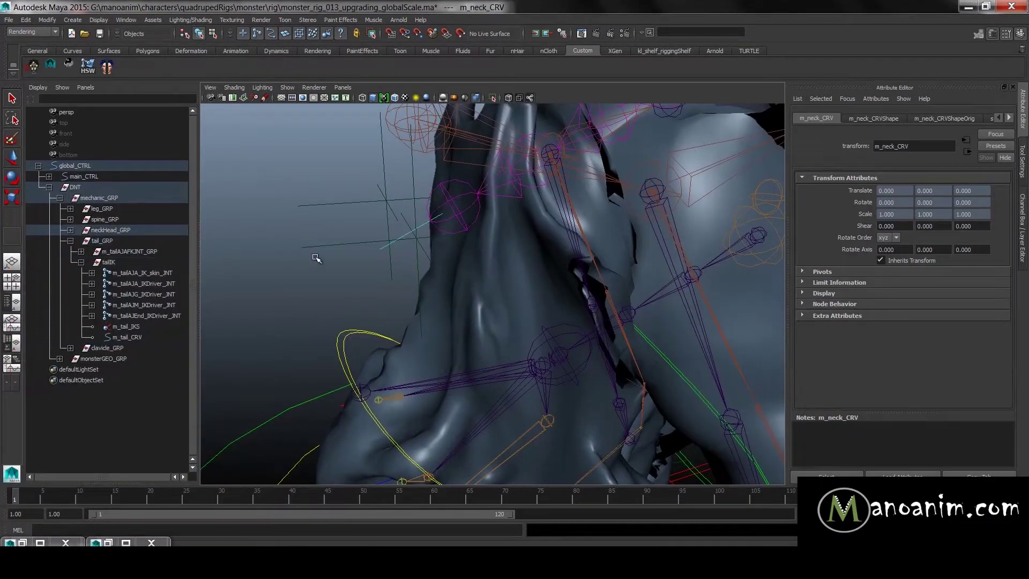
key("f")
left_click(109, 236)
left_click(129, 295)
left_click_drag(471, 294, 444, 283, "alt")
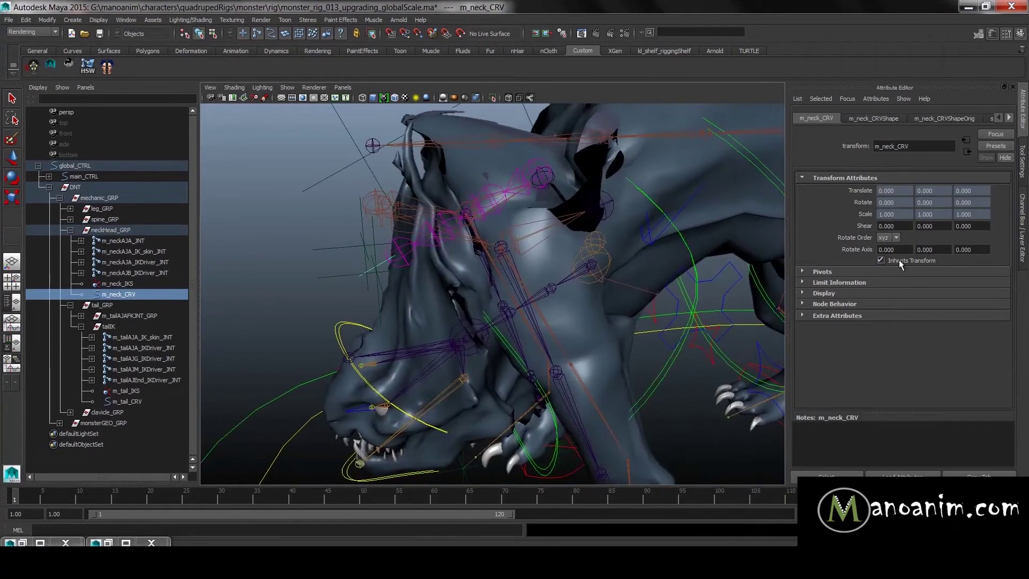
left_click(899, 262)
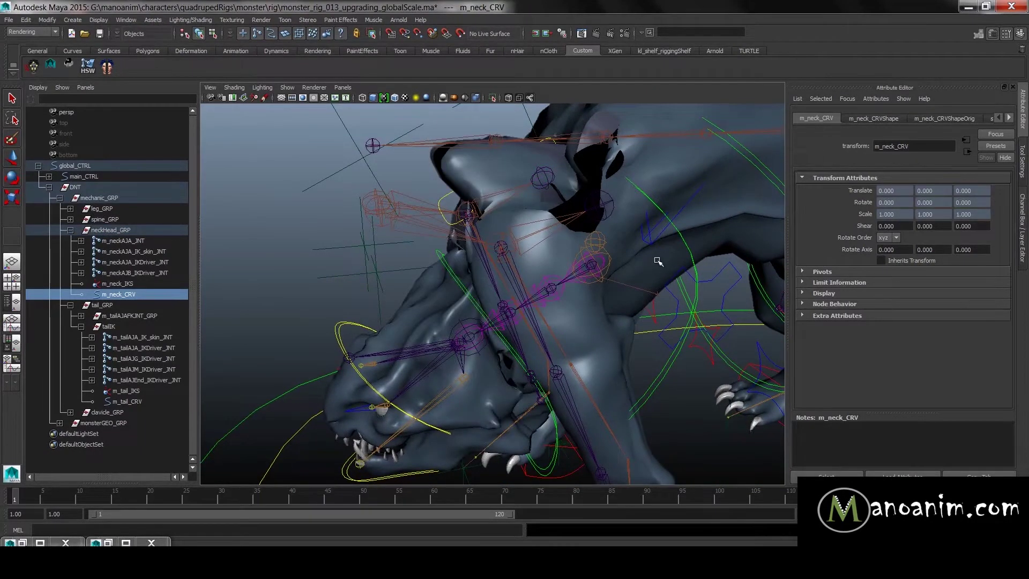
left_click(898, 259)
left_click(898, 259)
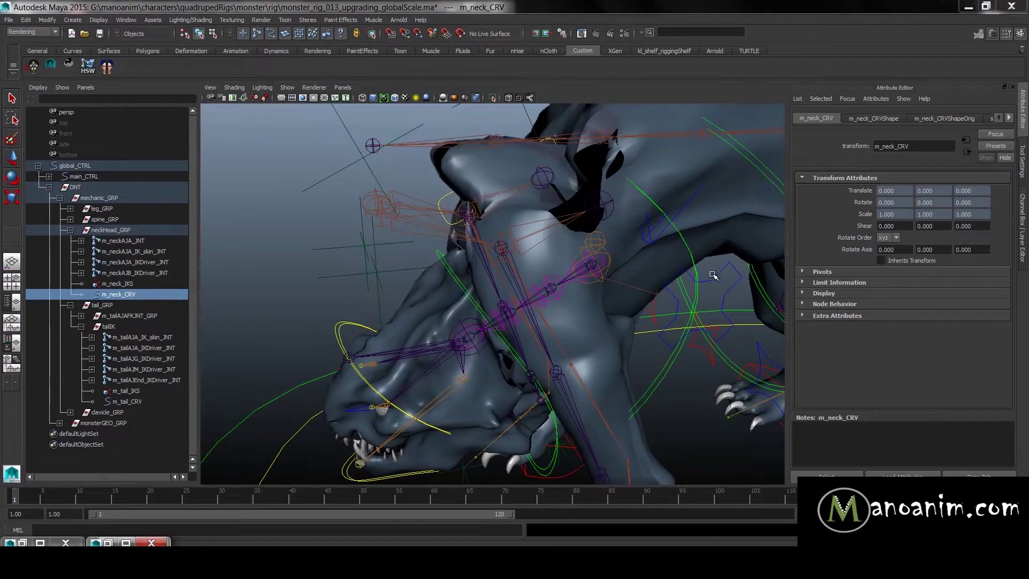
- Collapse tailIK, expand spine_GRP, and turn off Inherits Transform for m_spineSpline_CRV
right_click_drag(713, 275, 597, 255, "alt")
middle_click_drag(597, 255, 531, 265, "alt")
right_click_drag(530, 265, 571, 282, "alt")
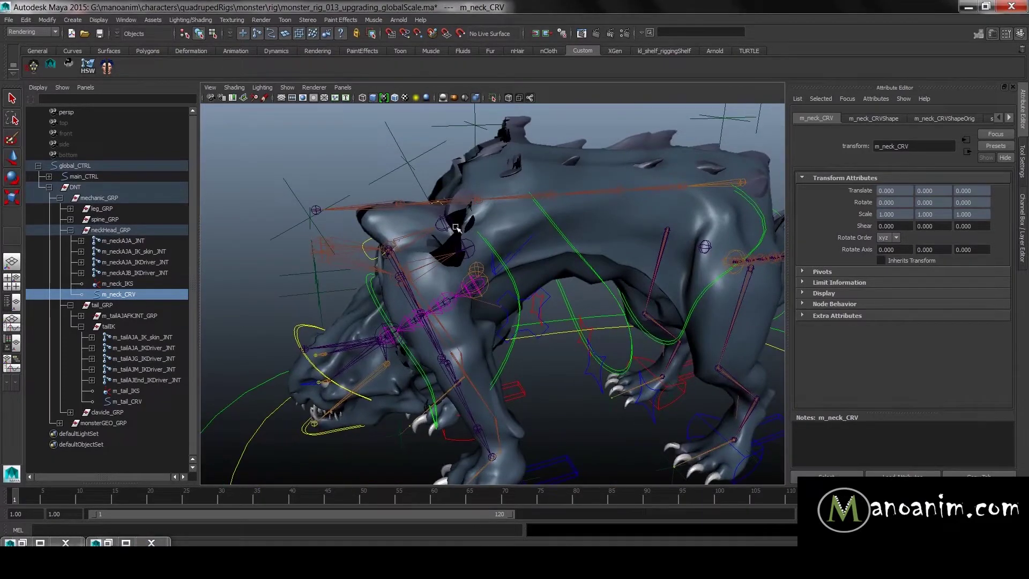
left_click(81, 326)
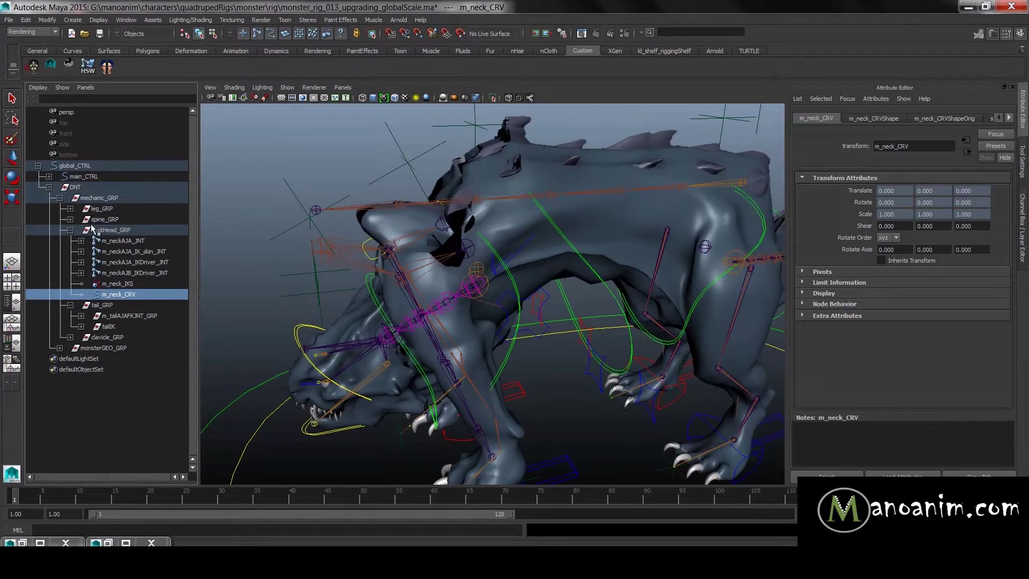
left_click(70, 219)
left_click(139, 241)
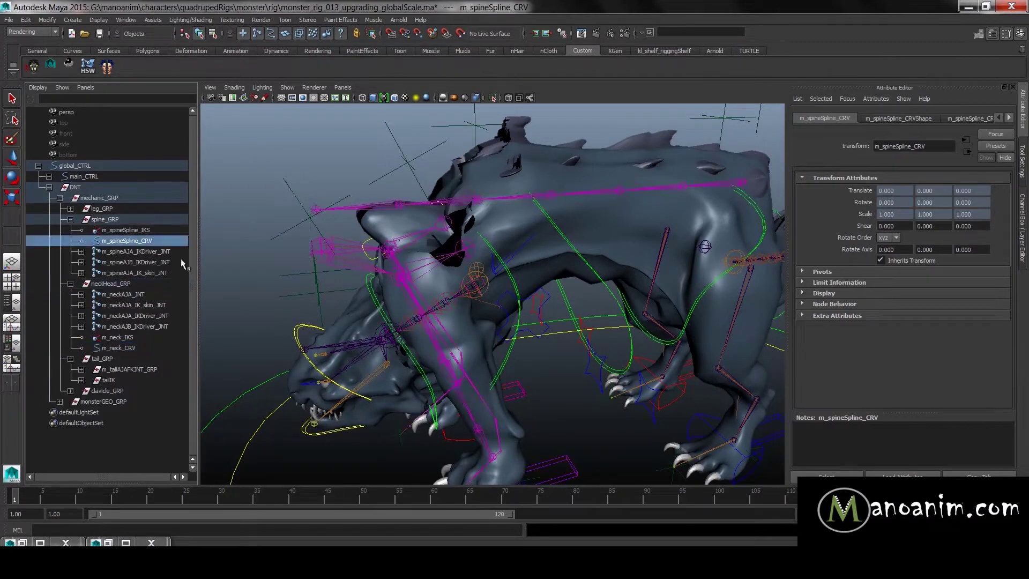
left_click(900, 260)
right_click_drag(484, 241, 514, 250, "alt")
left_click_drag(483, 243, 466, 257, "alt")
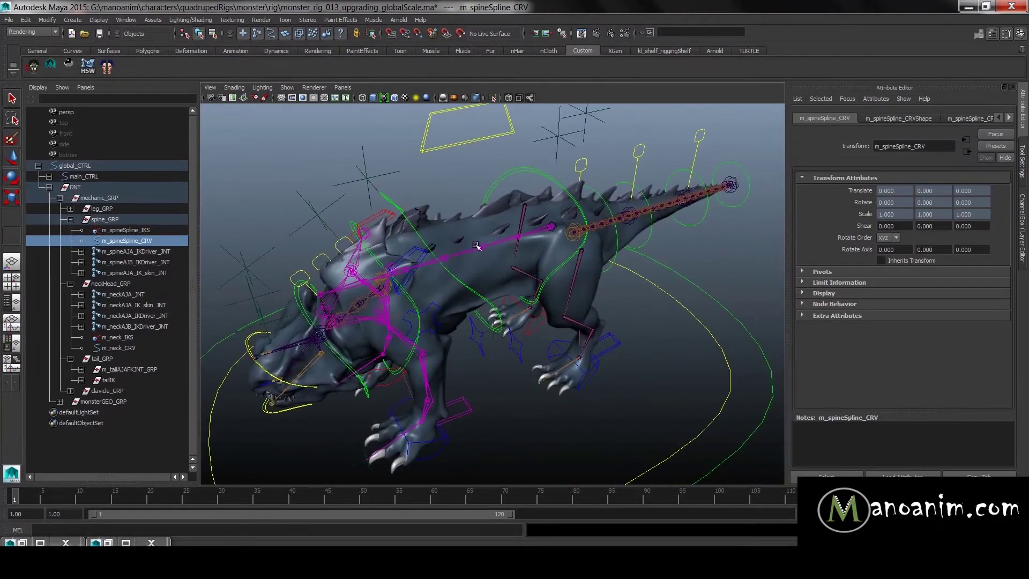
- Inspect the scale values of the global control and the spine joint m_spineAJC_IK_skin_JNT
key("w")
left_click_drag(744, 368, 780, 329)
scroll(602, 301, "down", 3)
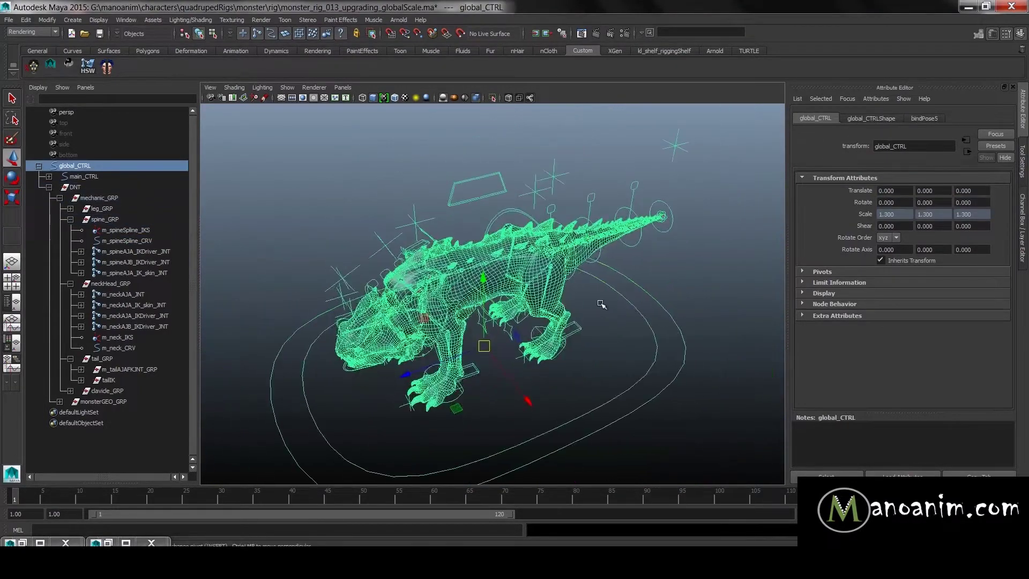
scroll(482, 239, "up", 5)
scroll(484, 224, "up", 4)
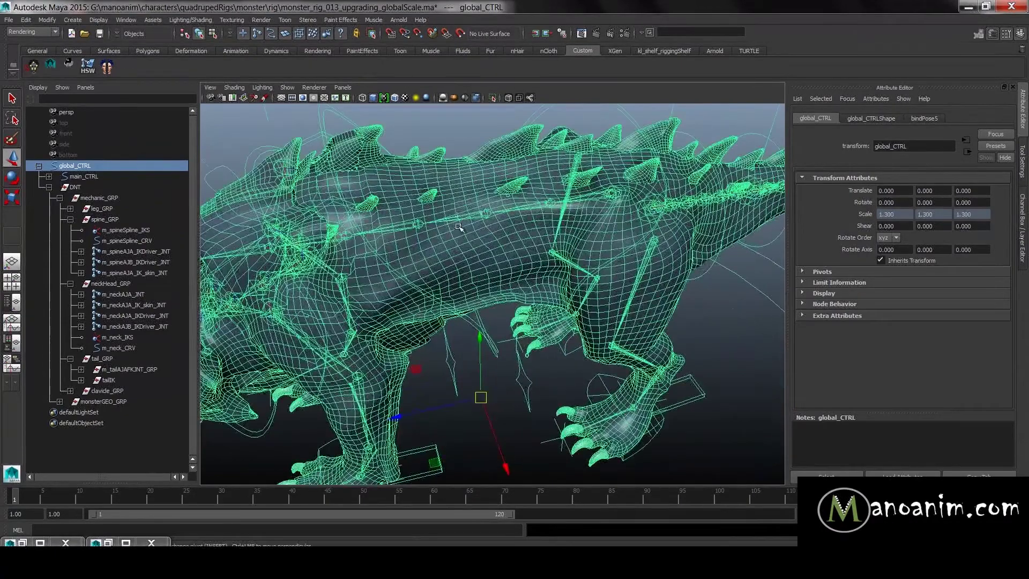
left_click(485, 212)
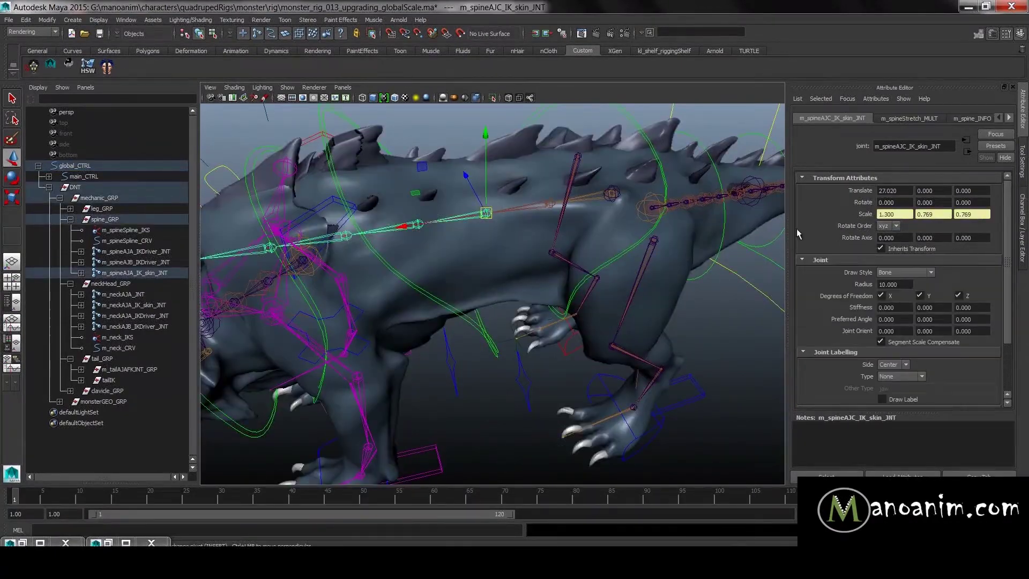
- Select the global control global_CTRL and reset its Global Scale to 1
left_click_drag(622, 202, 327, 240, "alt")
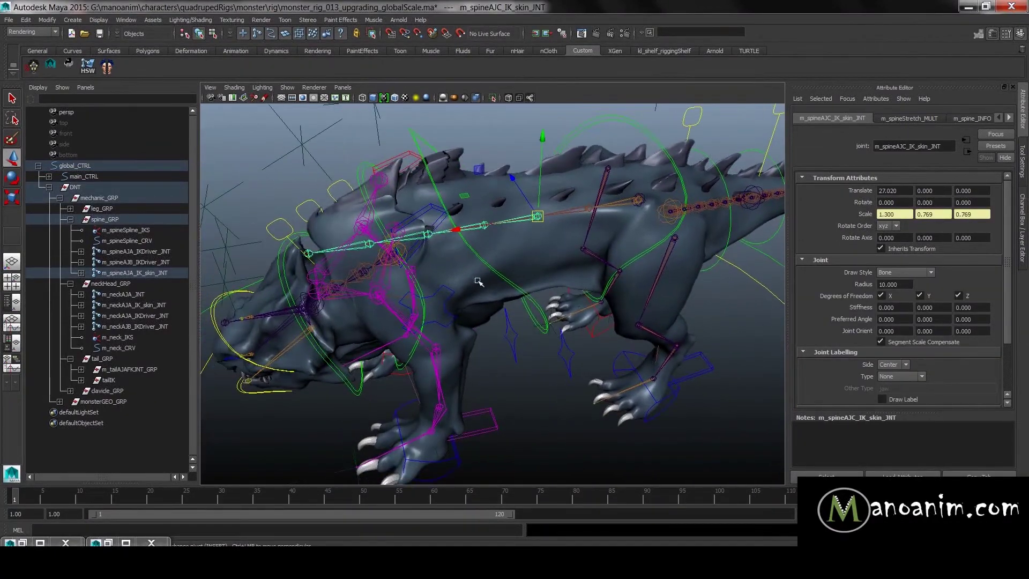
left_click_drag(645, 318, 668, 285, "alt")
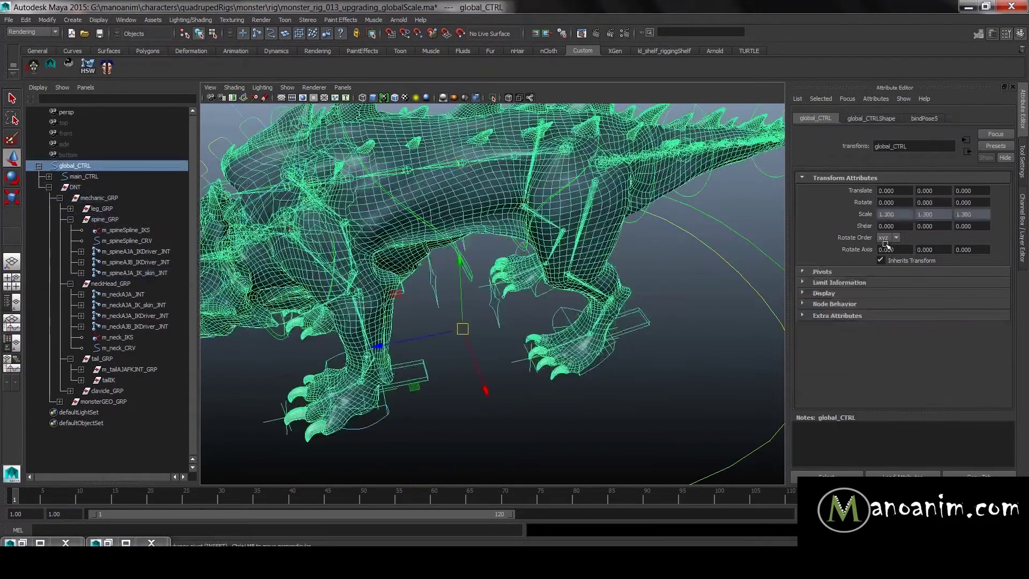
double_click(990, 225)
type("1")
key("Return")
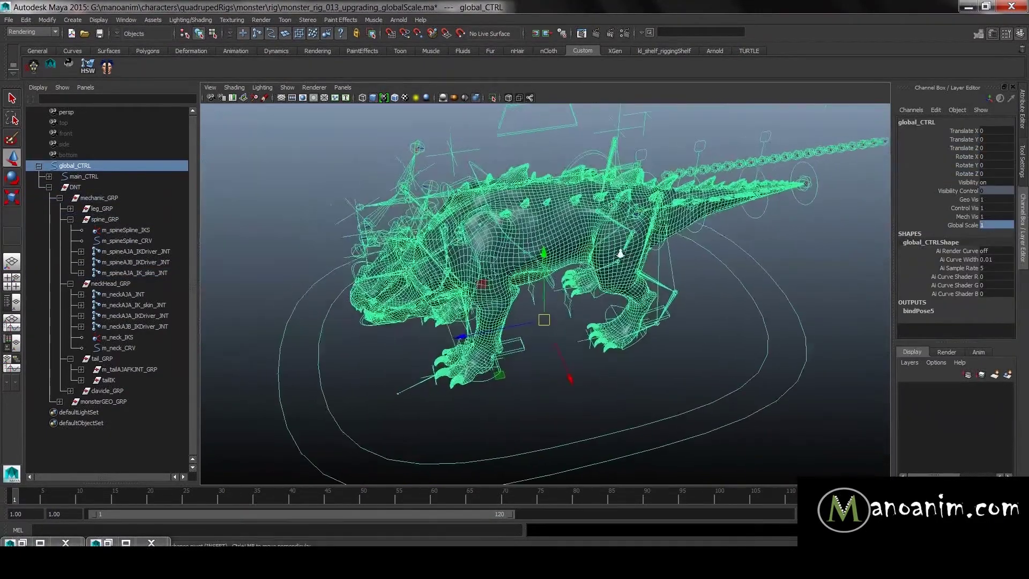
- Try moving the spine driver joint m_spineAJB_IKDriver_JNT down and forward to test the spine, and undo the move
left_click_drag(559, 321, 516, 349, "alt")
scroll(574, 303, "up", 3)
middle_click_drag(479, 241, 479, 250, "alt")
scroll(480, 250, "up", 5)
left_click_drag(479, 250, 431, 221, "alt")
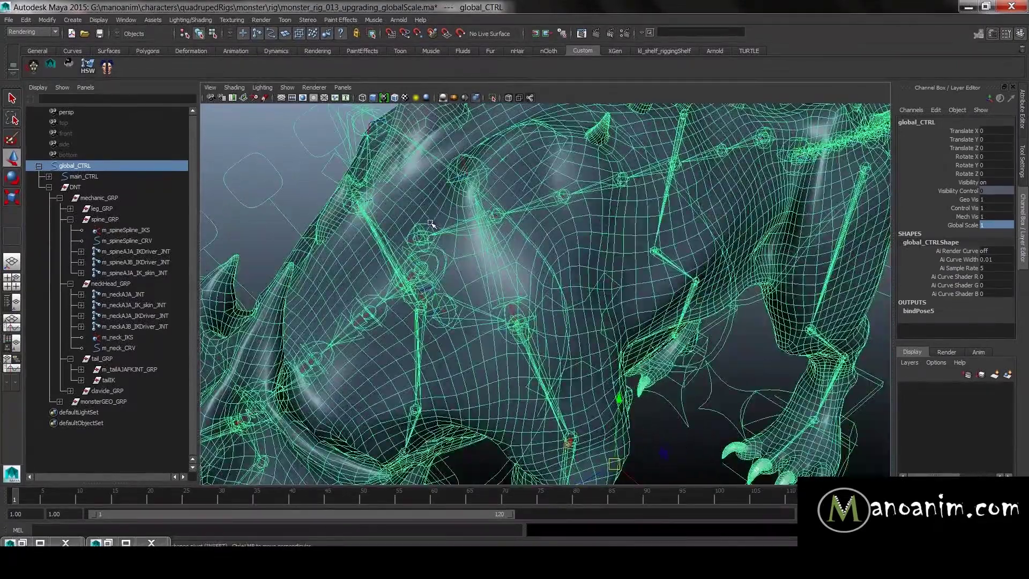
left_click(432, 240)
left_click_drag(595, 239, 443, 266, "alt")
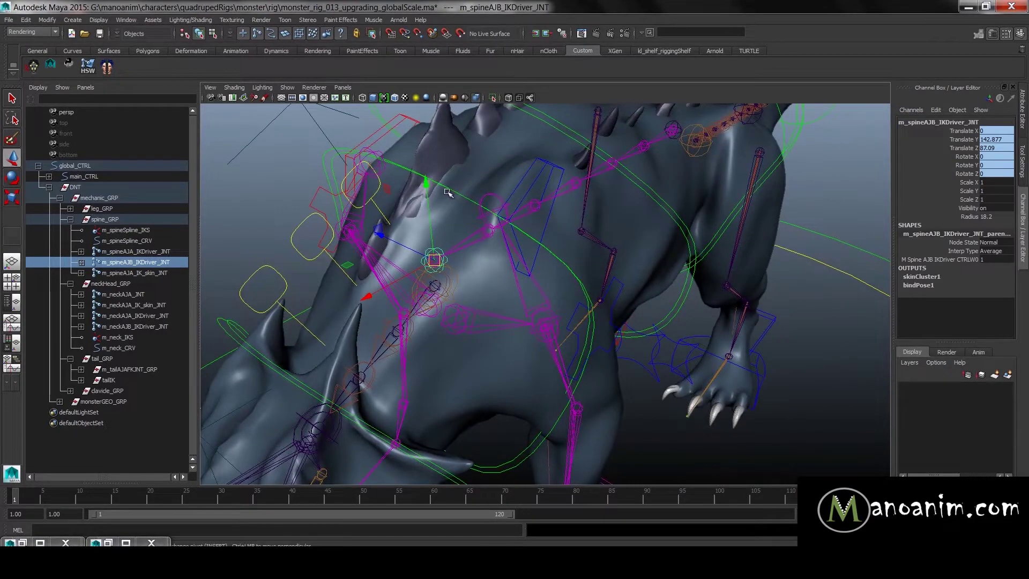
left_click_drag(438, 260, 505, 292, "alt")
left_click_drag(433, 268, 405, 313)
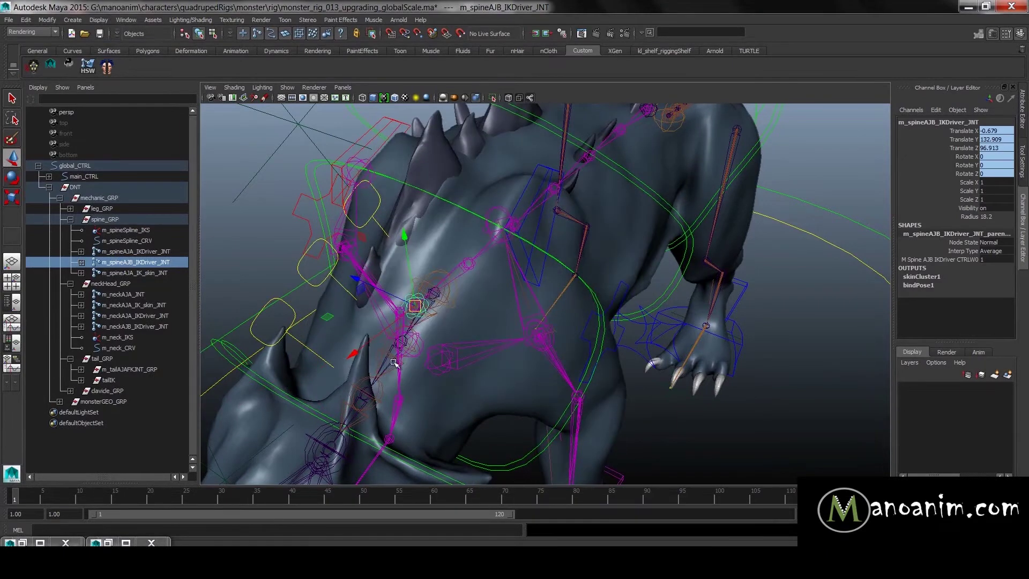
key("ctrl+z")
- Select global_CTRL and raise its Global Scale to about 1.49
left_click_drag(643, 219, 377, 219, "alt")
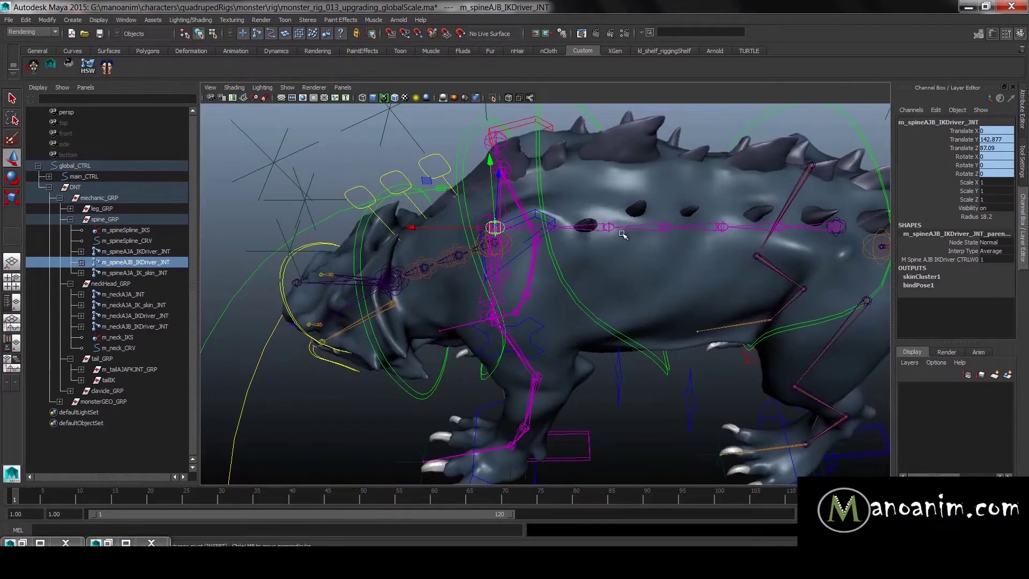
right_click_drag(683, 307, 513, 305, "alt")
middle_click_drag(511, 278, 528, 223, "alt")
right_click_drag(476, 269, 351, 344, "alt")
left_click(353, 347)
key("e")
key("r")
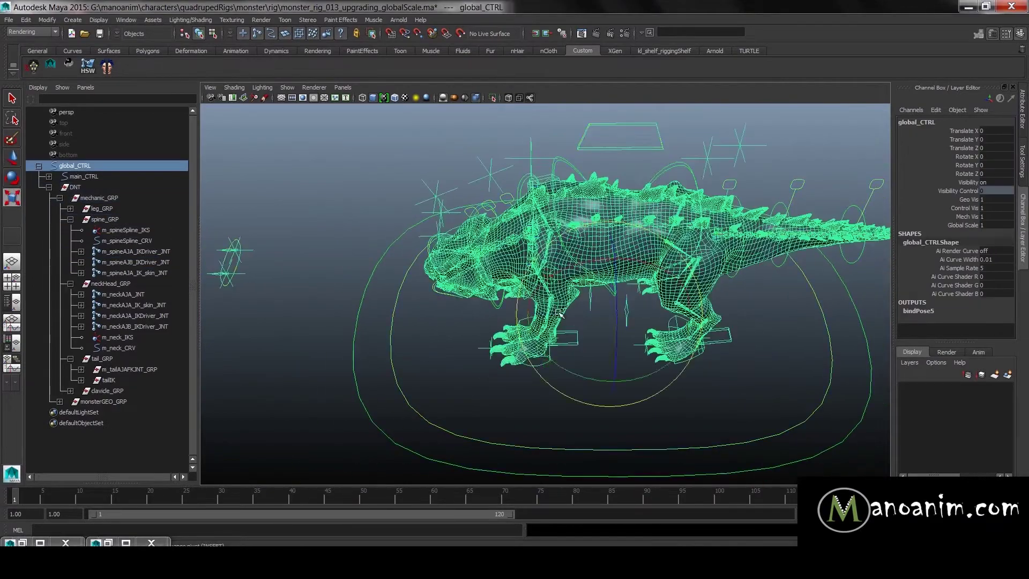
key("r")
left_click(965, 226)
middle_click_drag(676, 271, 761, 271)
middle_click_drag(493, 171, 511, 246, "alt")
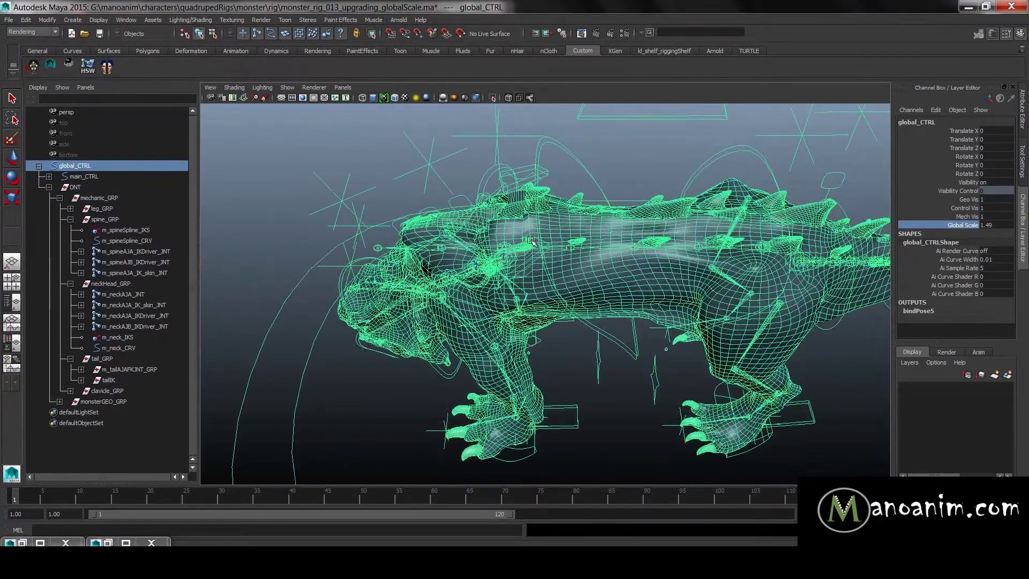
- Select the spine joint m_spineAJC_IK_skin_JNT and examine its Scale X, Y and Z values on the enlarged rig
right_click_drag(570, 239, 612, 255, "alt")
key("w")
left_click_drag(612, 208, 534, 240)
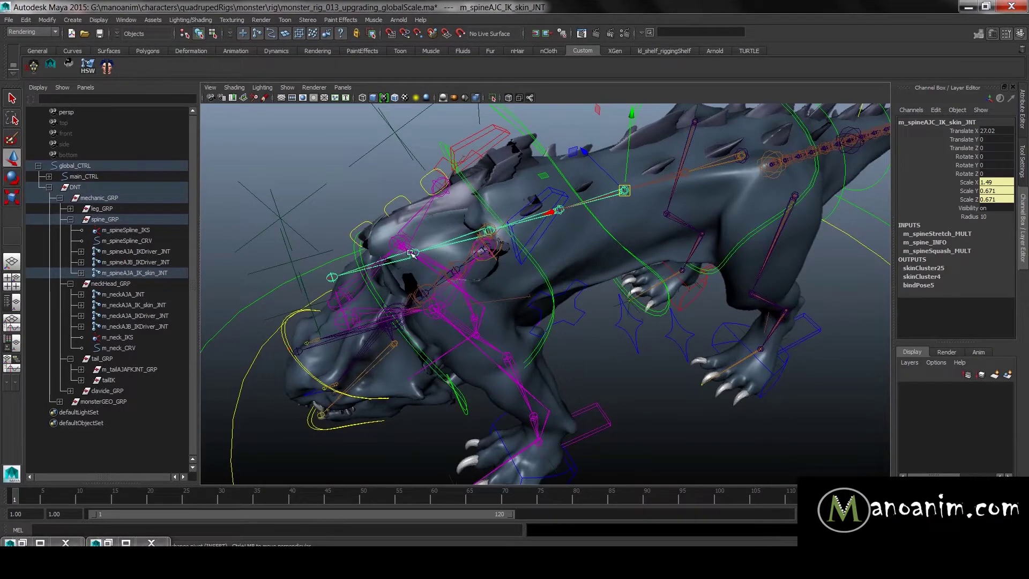
left_click_drag(609, 232, 799, 227, "alt")
left_click_drag(973, 182, 971, 200)
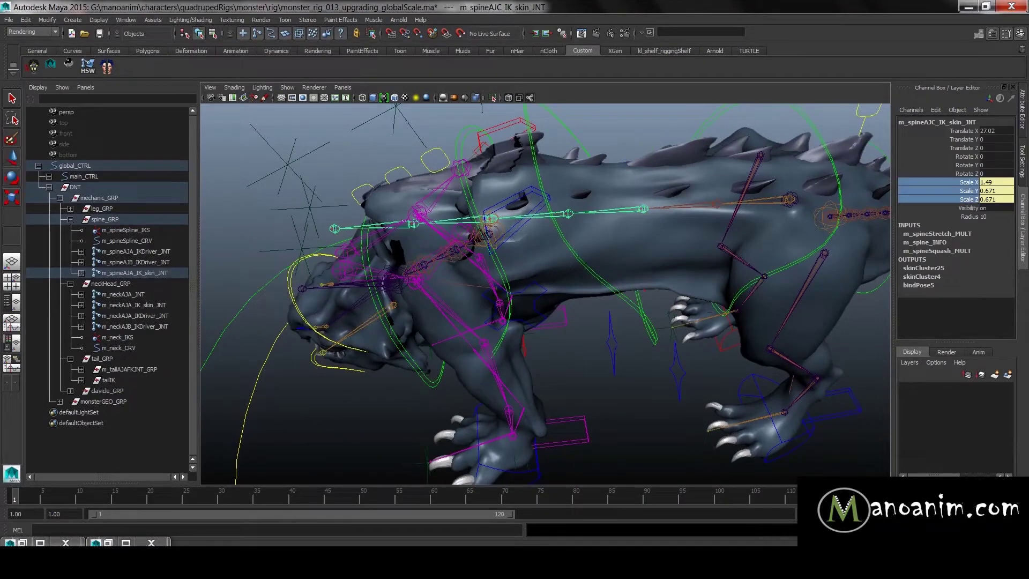
left_click(995, 199)
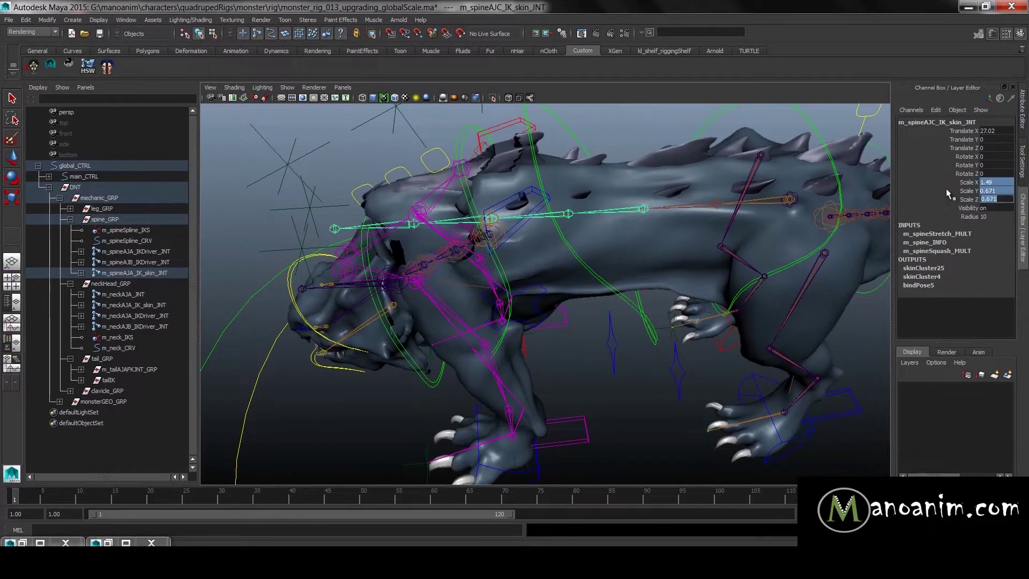
left_click_drag(963, 182, 963, 206)
left_click_drag(748, 300, 730, 343, "alt")
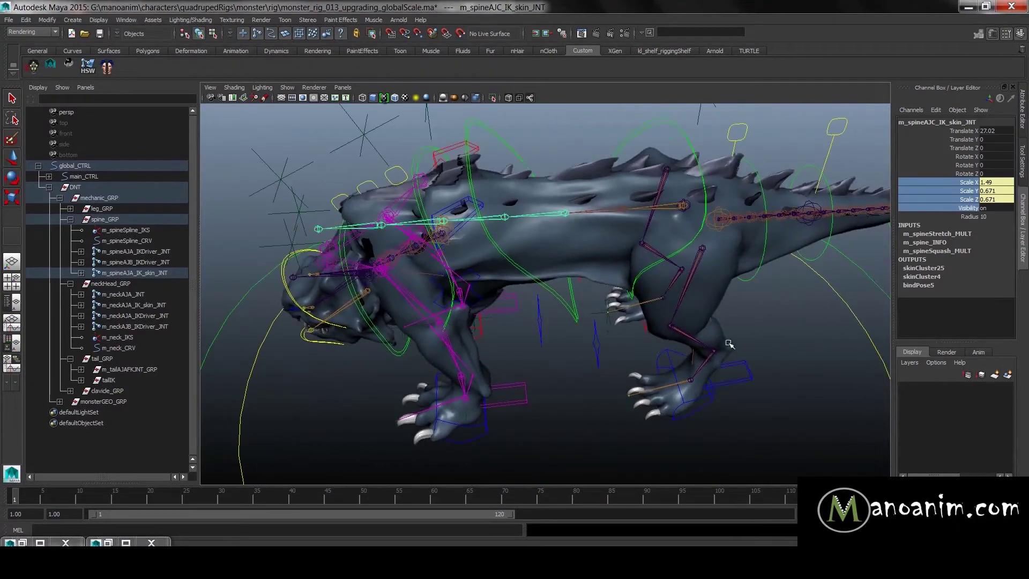
- Return the selection to global_CTRL, set its Global Scale to 1 and key that channel at frame 1
key("ctrl+z")
key("ctrl+z")
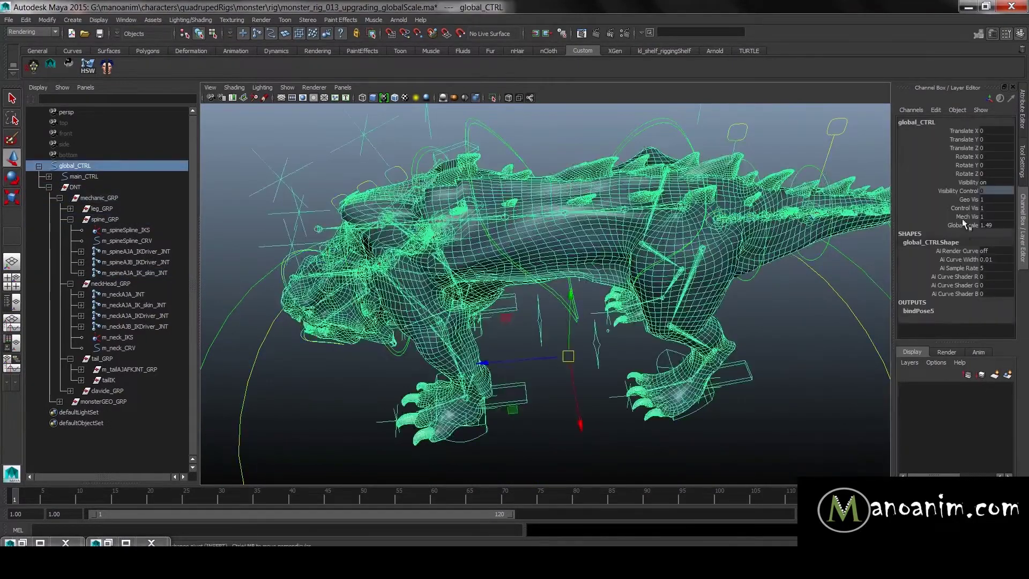
key("Return")
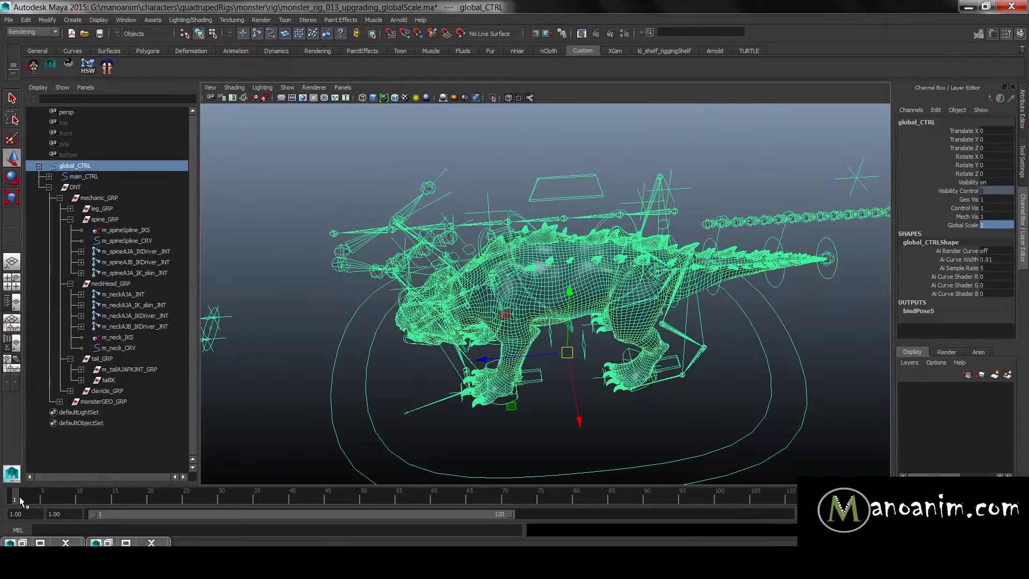
left_click(963, 225)
right_click(960, 227)
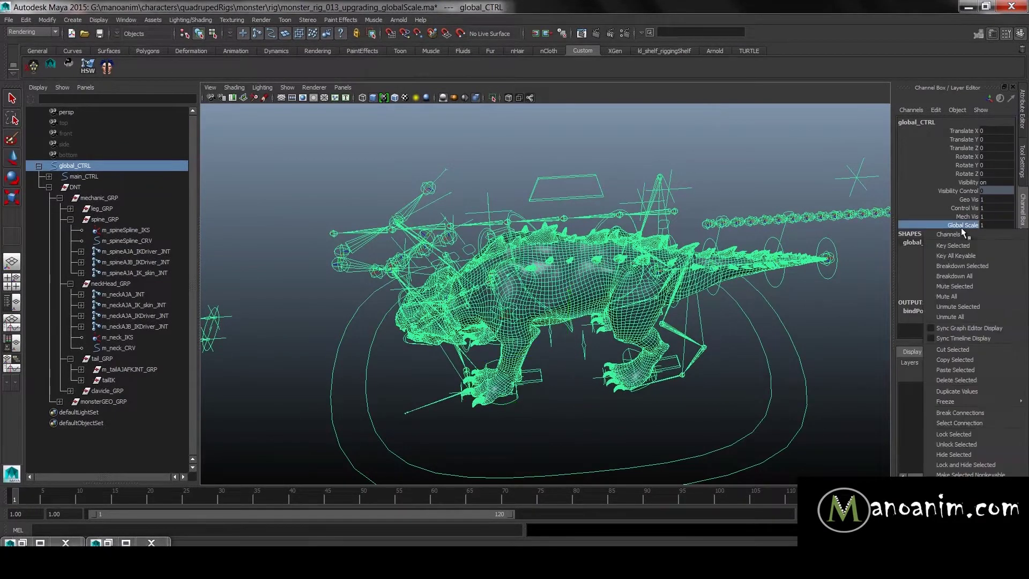
left_click(966, 245)
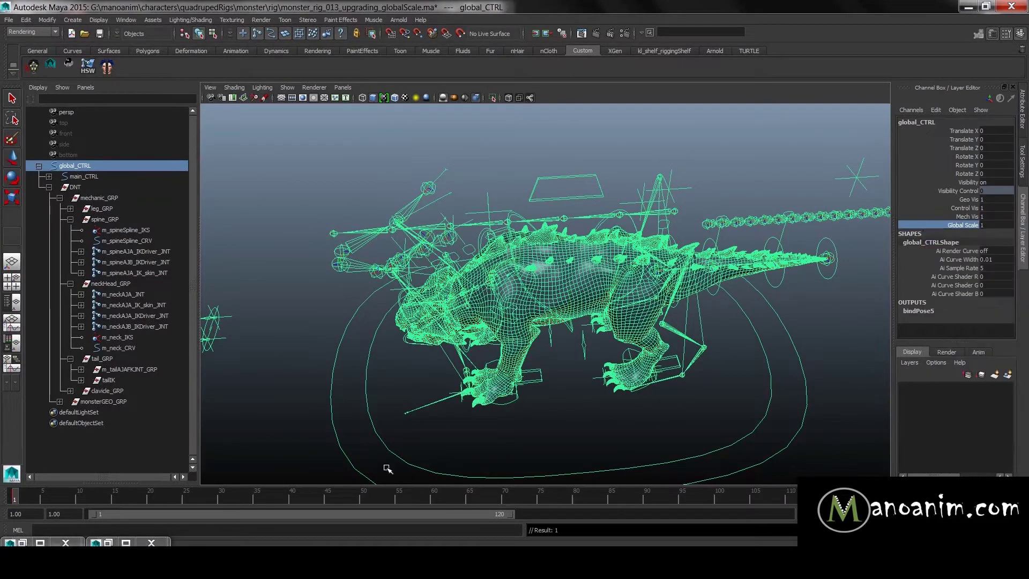
- Set Global Scale to 2 at frame 25, key the channel, and scrub between the two keys
left_click(190, 496)
double_click(1005, 224)
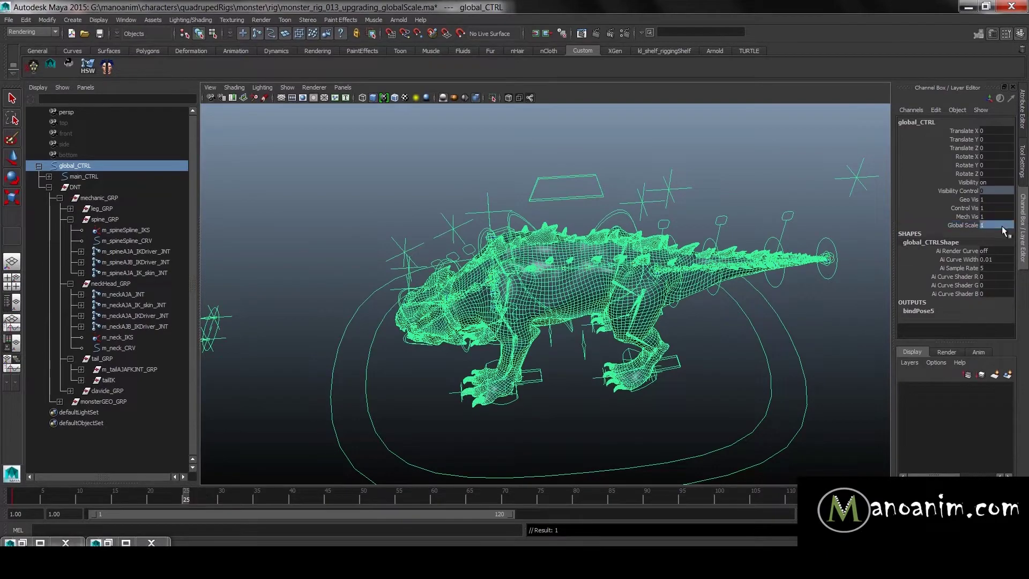
type("2")
key("Return")
left_click(192, 499)
mouse_move(143, 497)
left_mouse_down()
mouse_move(89, 497)
mouse_move(101, 498)
left_mouse_up()
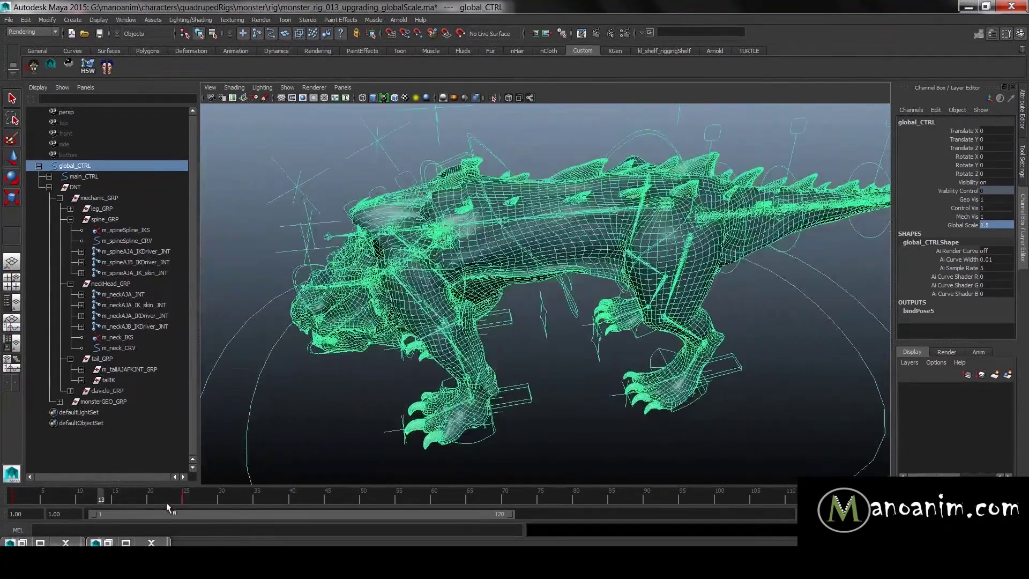
left_click(184, 498)
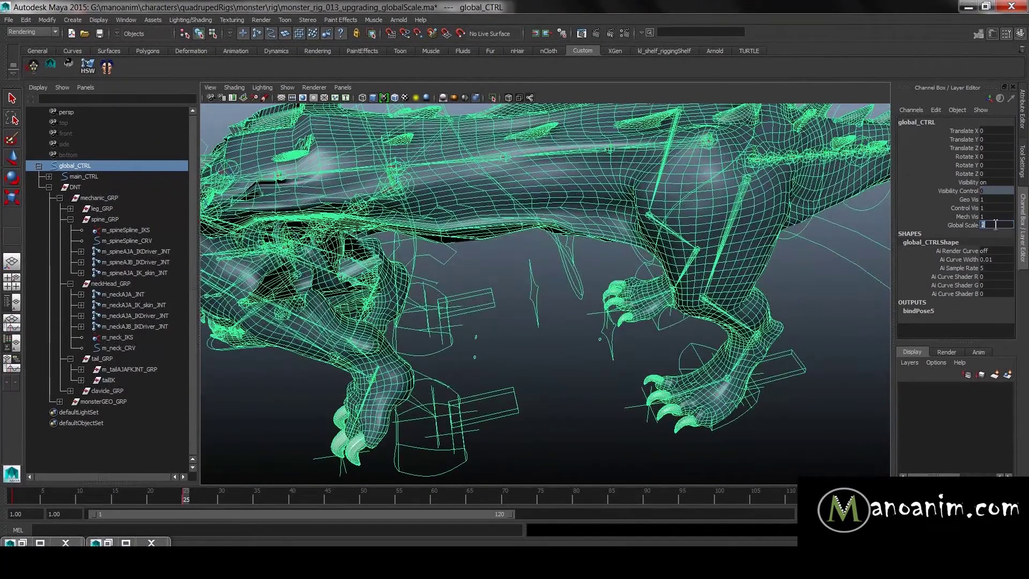
left_click(967, 225)
right_click(976, 227)
left_click(977, 242)
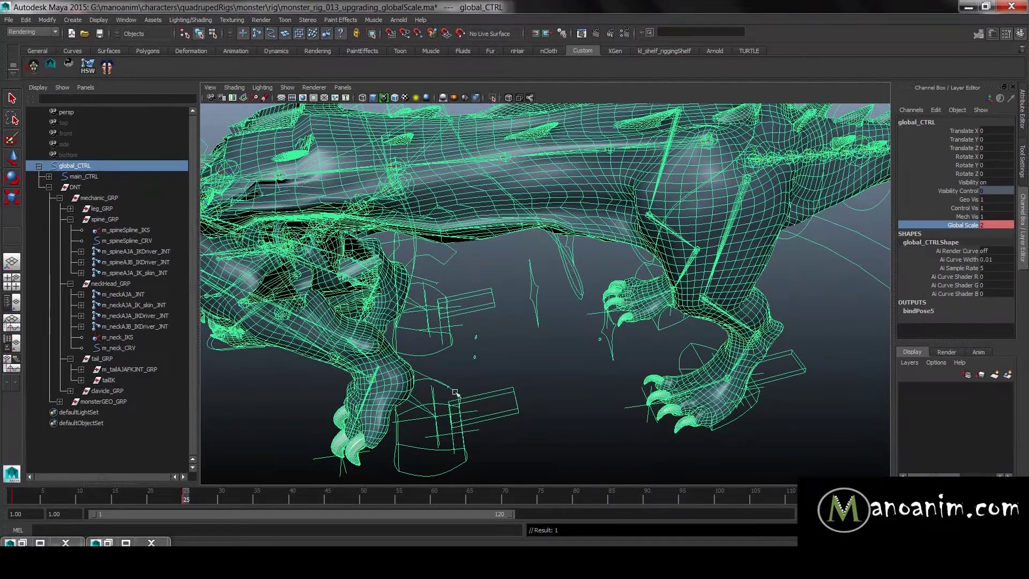
- Scrub back to frame 1 and clear the selection to examine the whole rig at its original size
left_click_drag(194, 496, 2, 511)
key("w")
left_click(705, 156)
left_click_drag(552, 268, 536, 260, "alt")
right_click_drag(536, 259, 611, 268, "alt")
left_click_drag(610, 268, 638, 273, "alt")
middle_click_drag(637, 273, 600, 258, "alt")
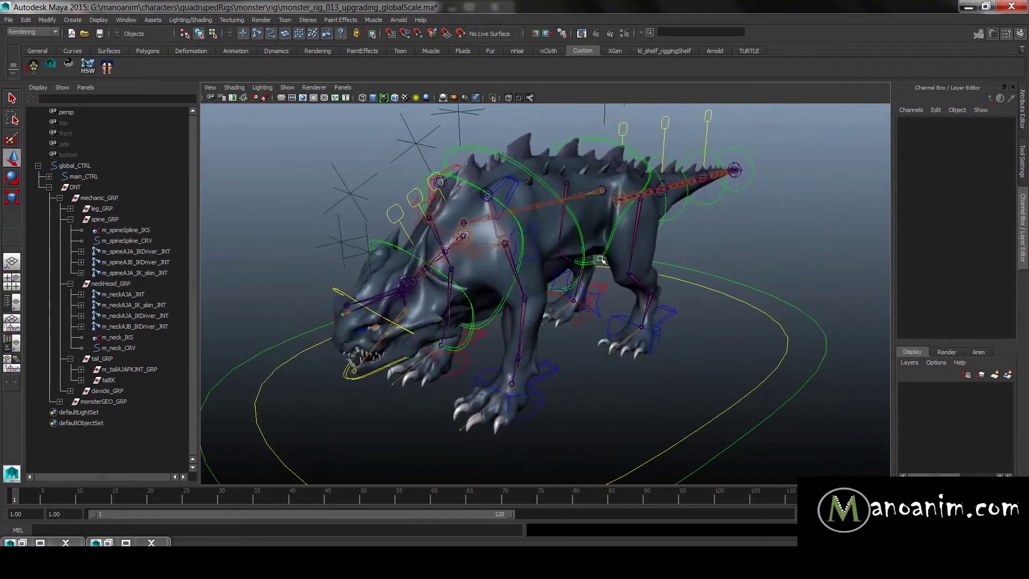
right_click_drag(600, 259, 677, 303, "alt")
right_click_drag(472, 242, 515, 245, "alt")
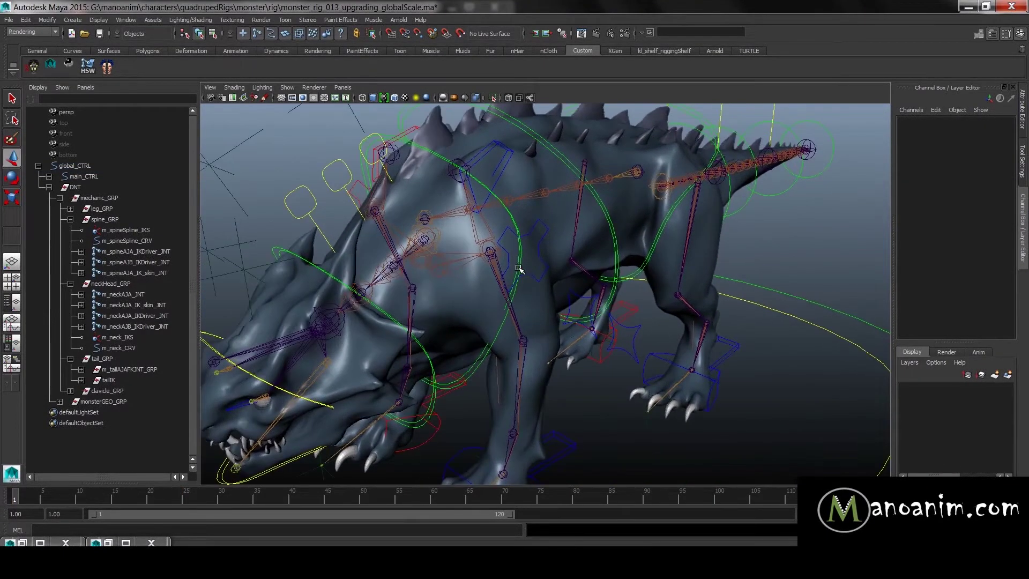
- Try moving the spine control m_spineAJB_IKDriver_CTRL forward to test its Stretch Factor, and undo the move
left_click(520, 251)
left_click_drag(509, 271, 484, 241, "alt")
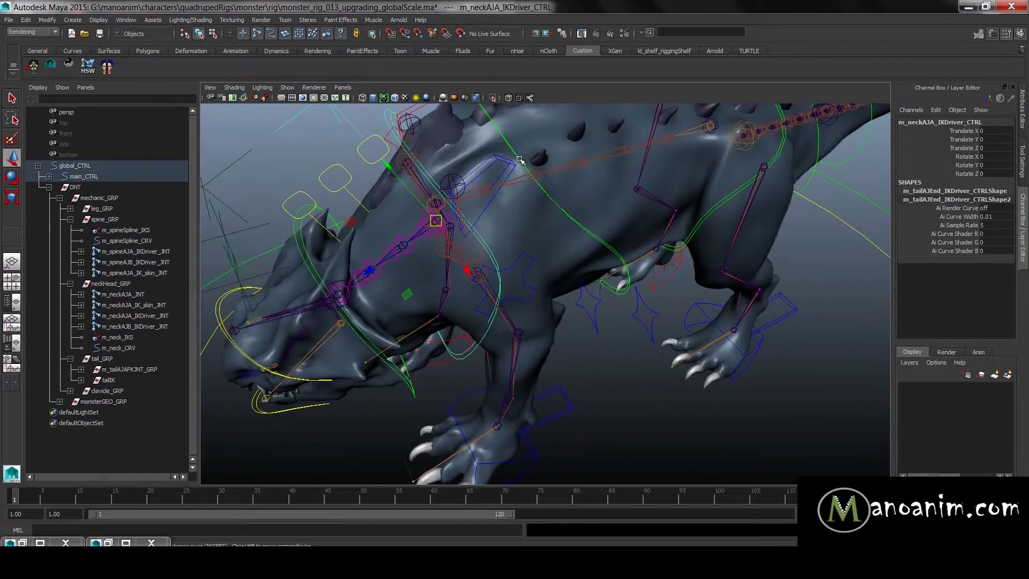
left_click(605, 236)
left_click_drag(600, 230, 581, 212, "alt")
left_click_drag(448, 198, 381, 182)
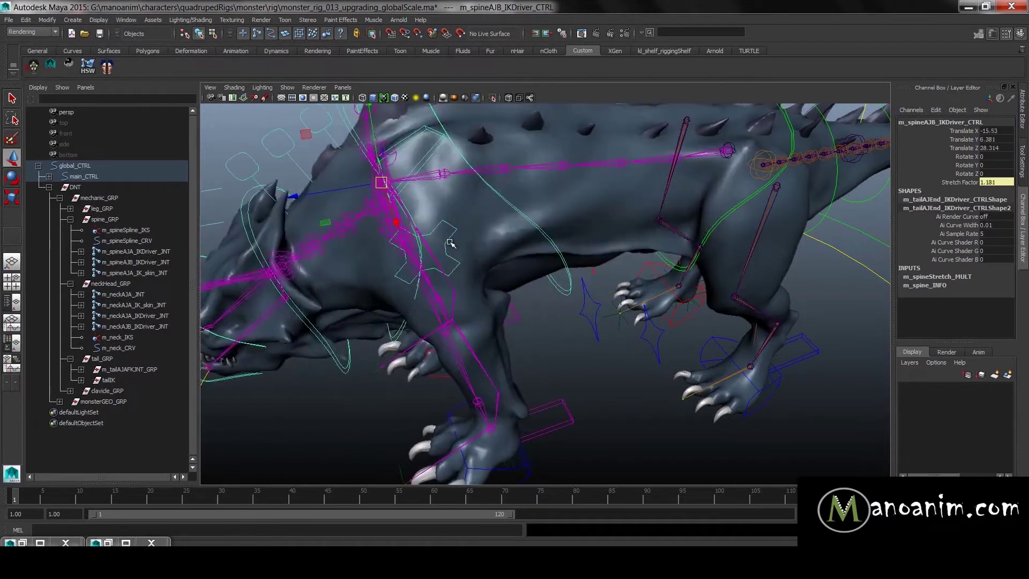
key("ctrl+z")
- Select m_spineAJC_IK_skin_JNT and examine its scale channels at frame 1
scroll(598, 268, "down", 2)
left_click(607, 197)
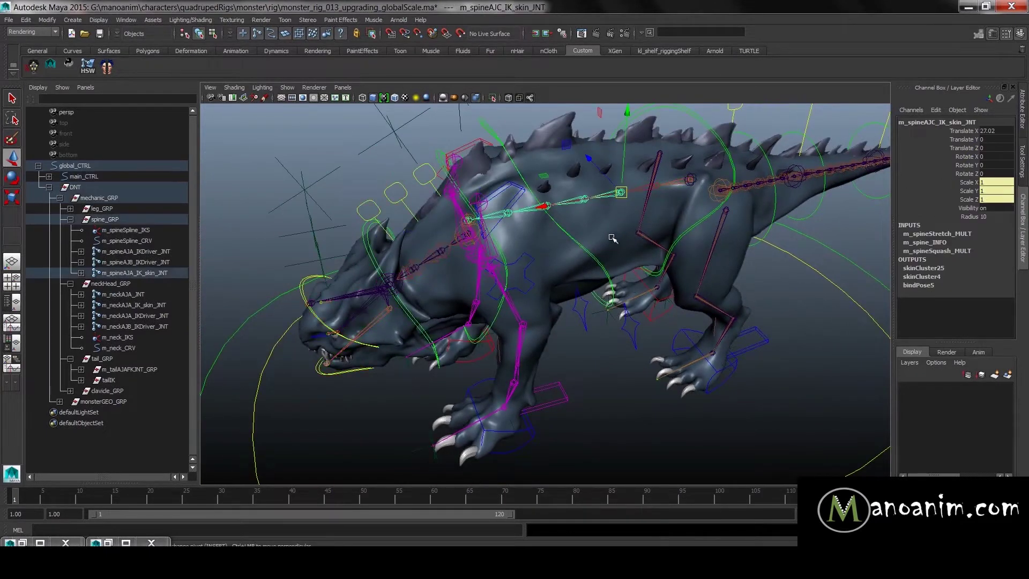
left_click_drag(967, 182, 964, 191)
key("w")
right_click_drag(611, 347, 574, 280, "alt")
- Bring back the Node Editor and spread out the global_CTRL_globalScale, m_spine_INFO and m_spineSquash_MULT nodes so they no longer overlap
key("space")
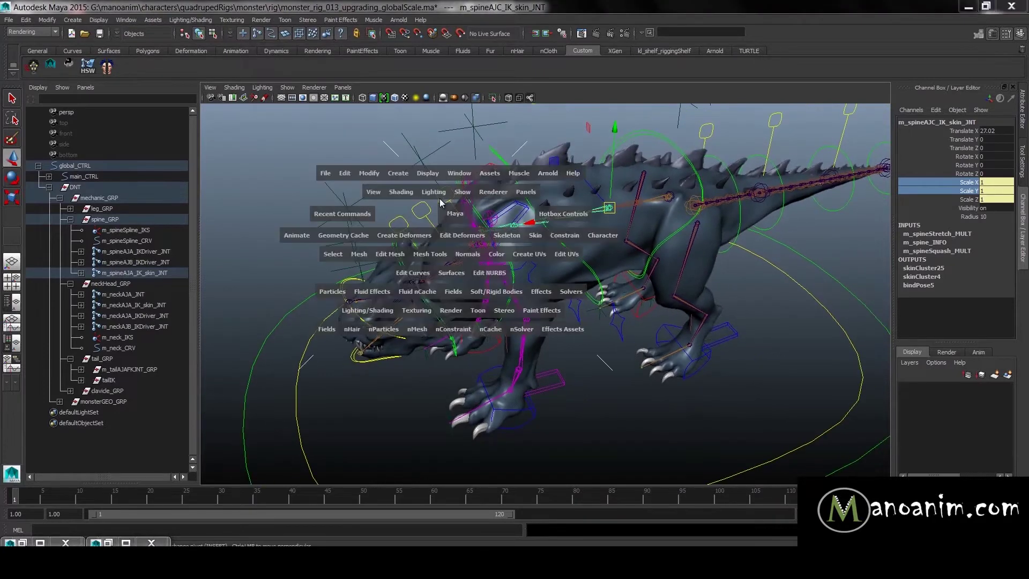
left_click(108, 542)
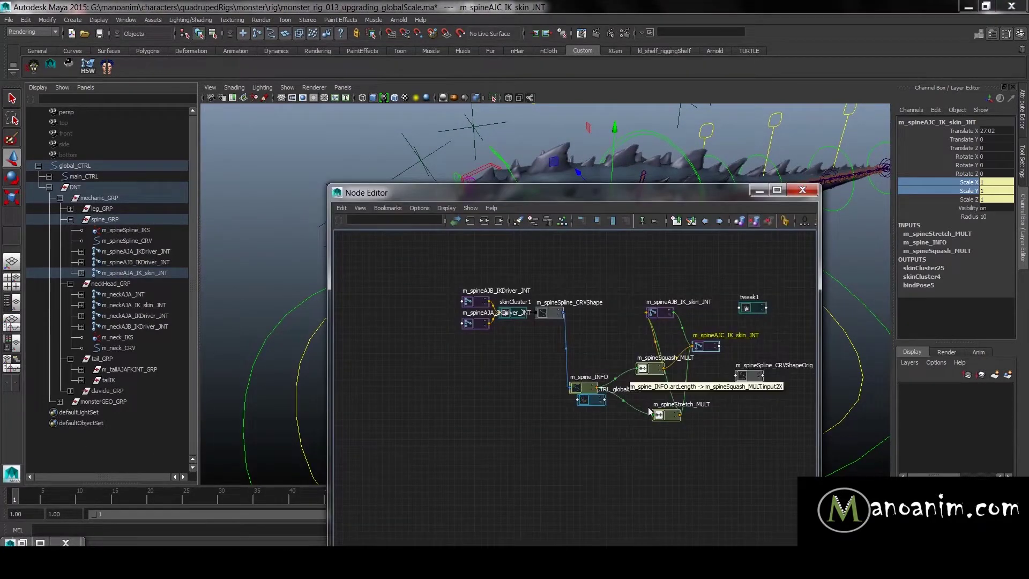
scroll(578, 359, "up", 5)
left_click(574, 399)
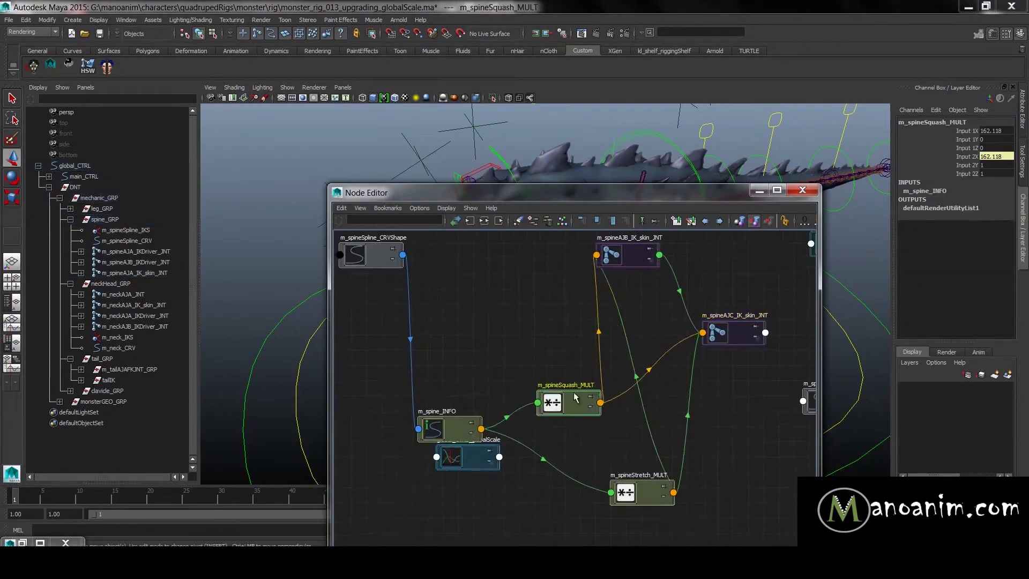
left_click_drag(574, 395, 568, 397)
left_click(511, 420)
left_click_drag(471, 465, 383, 485)
left_click_drag(461, 429, 485, 472)
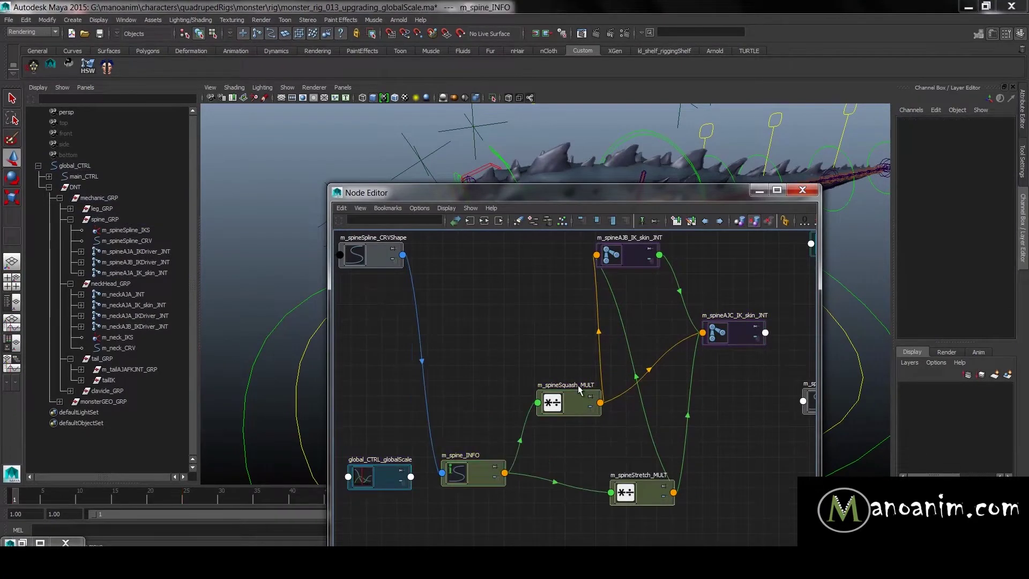
left_click_drag(552, 402, 590, 417)
left_click_drag(473, 472, 479, 441)
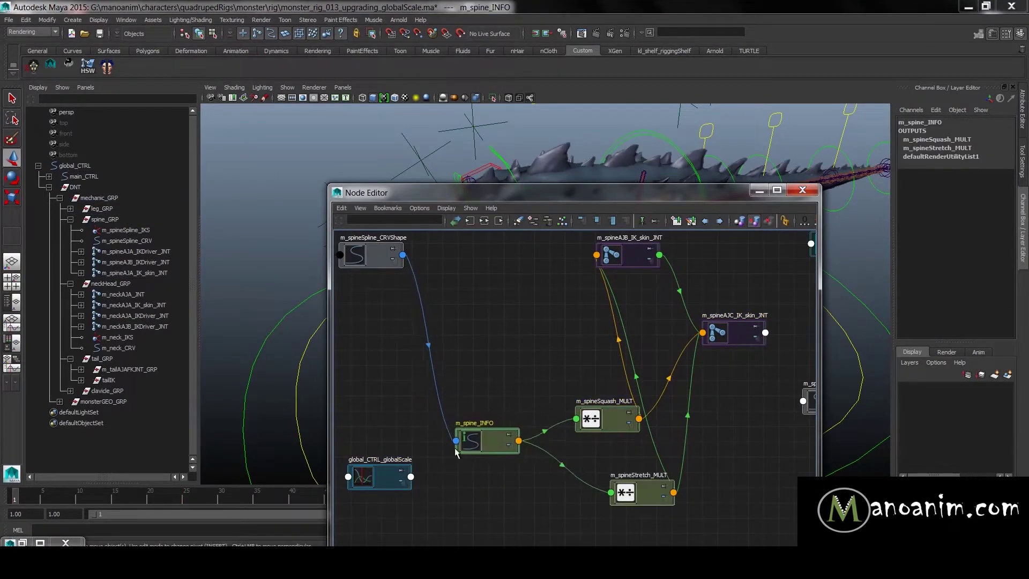
- Select m_spineSquash_MULT and compare its Input 1X and Input 2X values while scrubbing forward through the scale animation
left_click(591, 418)
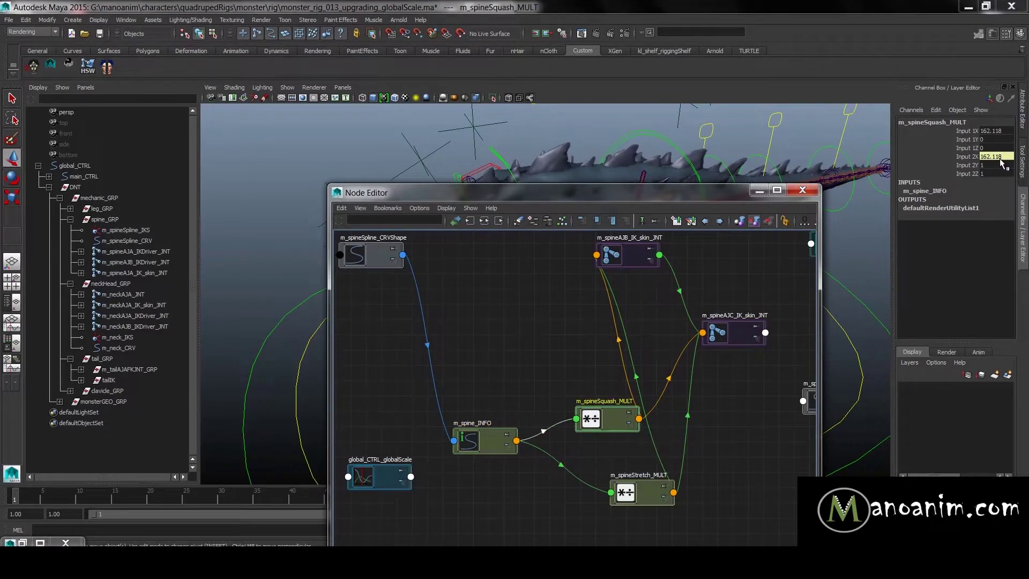
double_click(1003, 131)
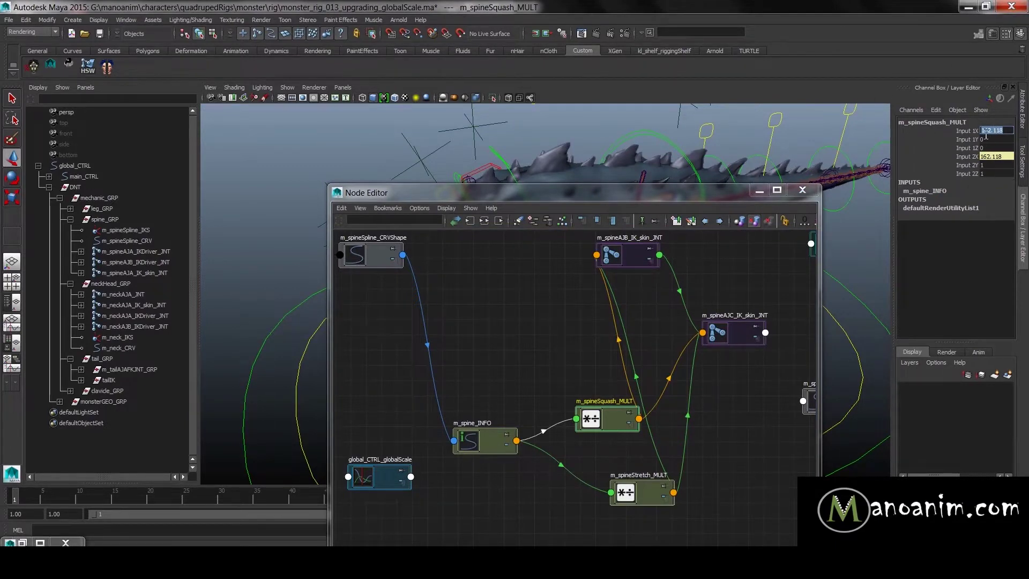
key("Return")
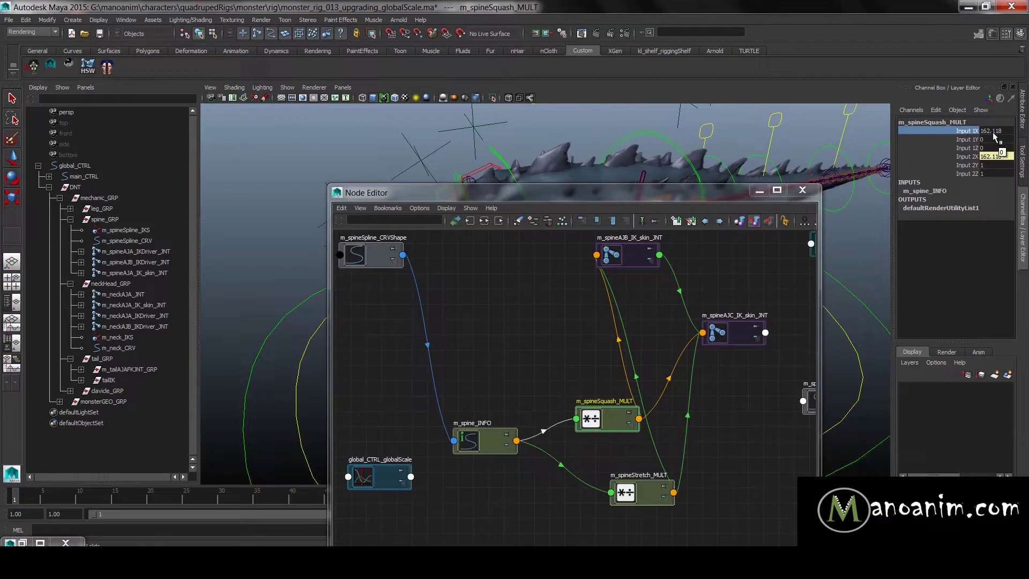
left_click(957, 140)
left_click_drag(43, 499, 67, 498)
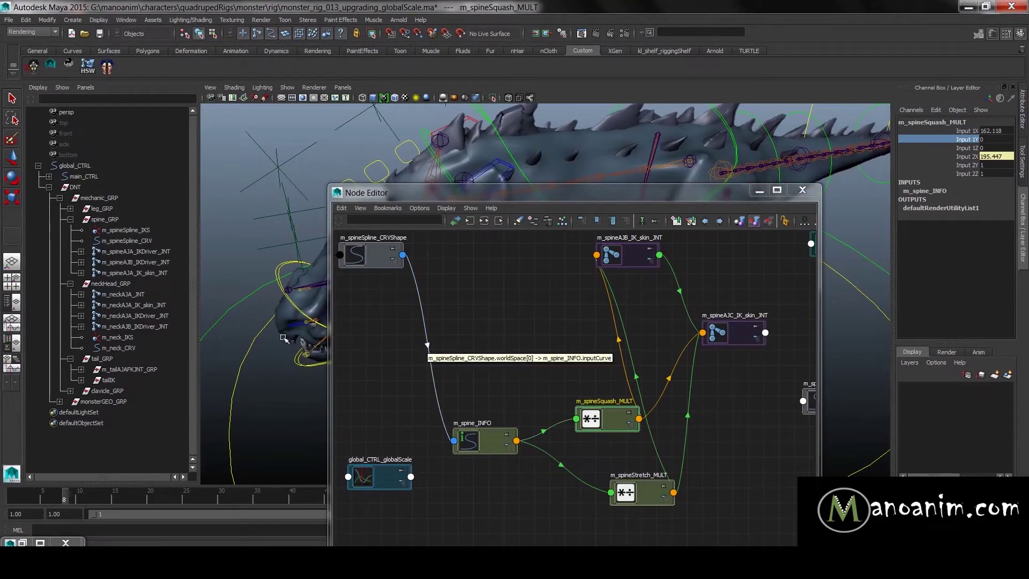
- Compare Input 1X and Input 2X of m_spineSquash_MULT, and examine the scale channels of m_spineAJC_IK_skin_JNT
double_click(1007, 130)
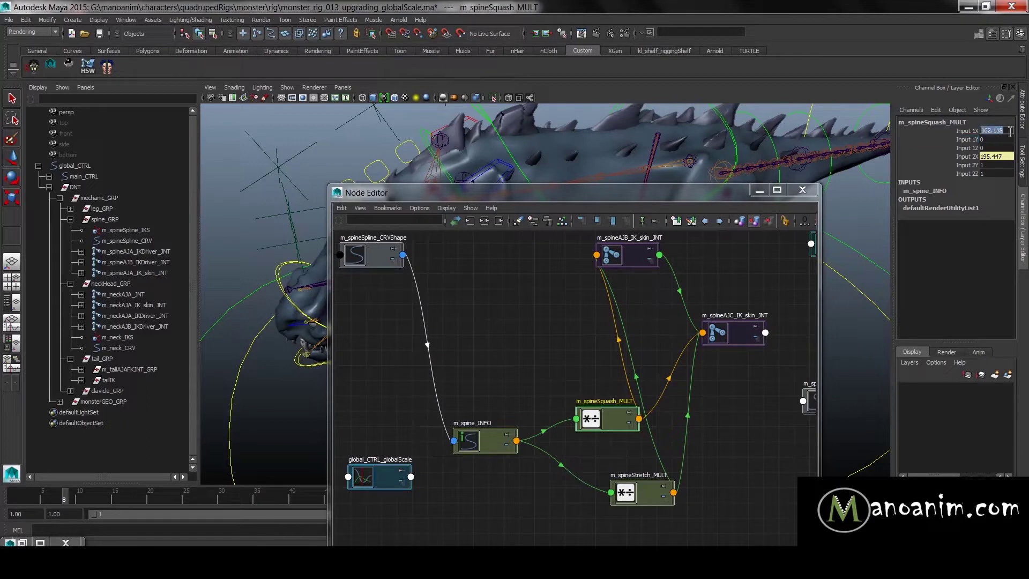
double_click(1005, 159)
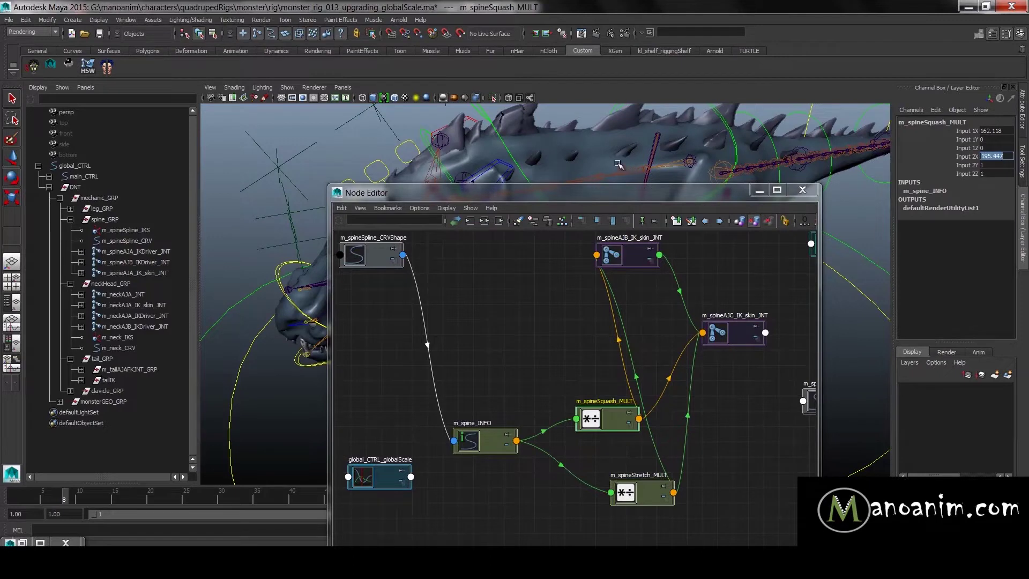
left_click(601, 177)
left_click_drag(995, 182, 999, 200)
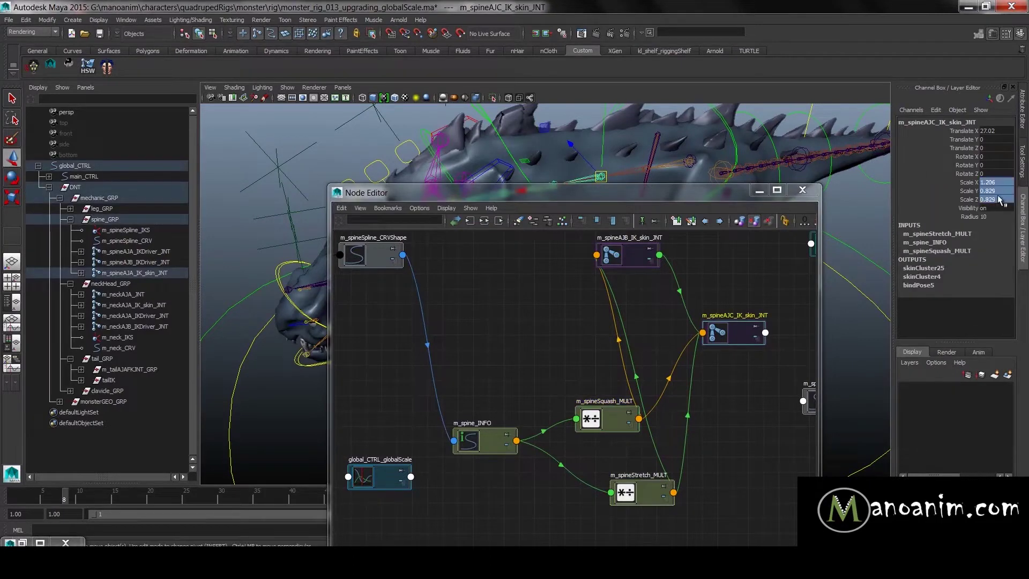
left_click(479, 439)
left_click(499, 291)
- Add global_CTRL to the Node Editor graph and move its nodes clear of the spine nodes
left_click_drag(226, 341, 205, 297)
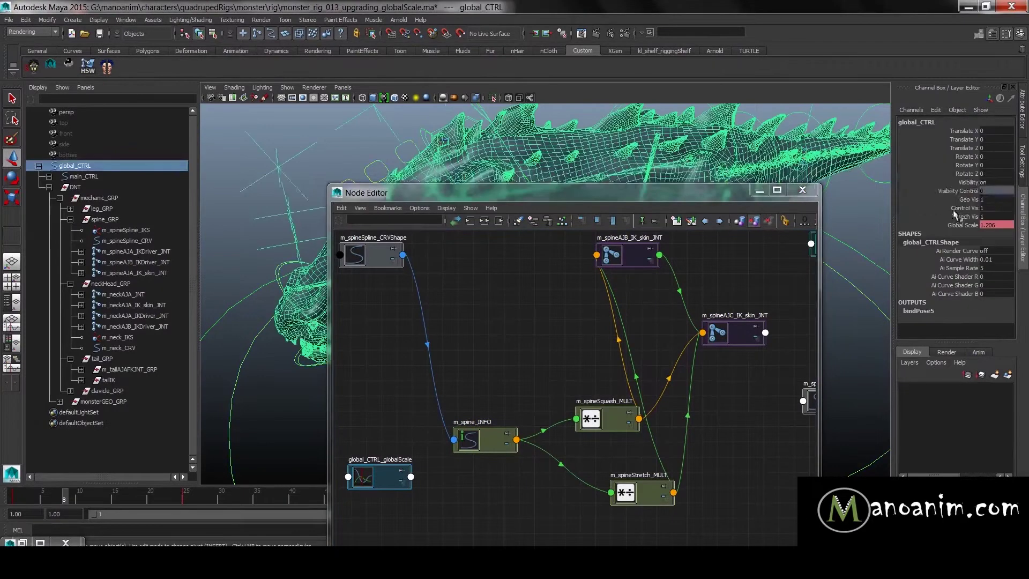
left_click(532, 221)
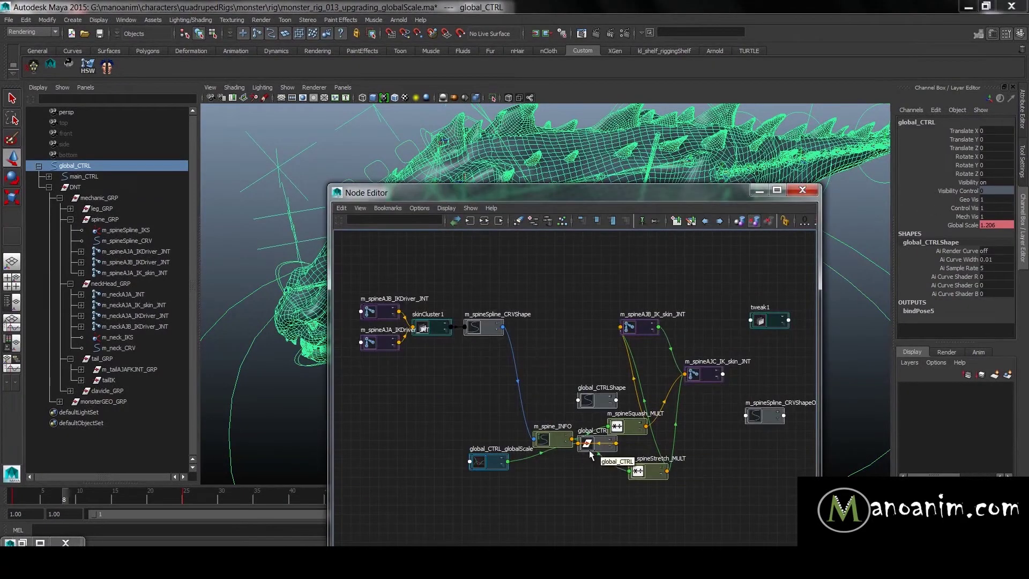
left_click_drag(601, 401, 580, 320)
right_click_drag(601, 390, 682, 420, "alt")
- At frame 1, duplicate m_spineSquash_MULT, place the copy near global_CTRL and rename it m_spineGlobalScale_MULT
left_click(664, 424)
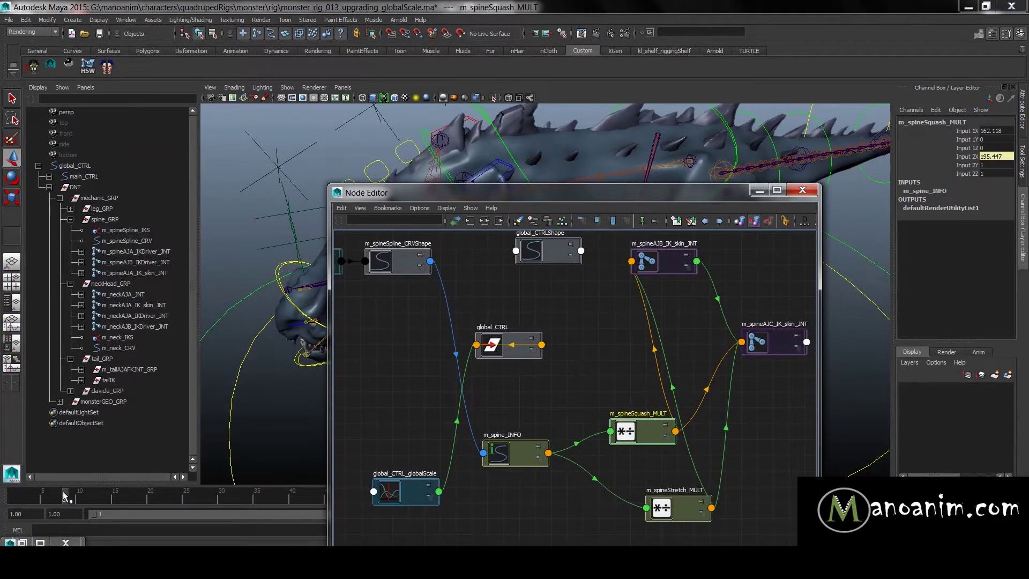
left_click_drag(69, 504, 3, 507)
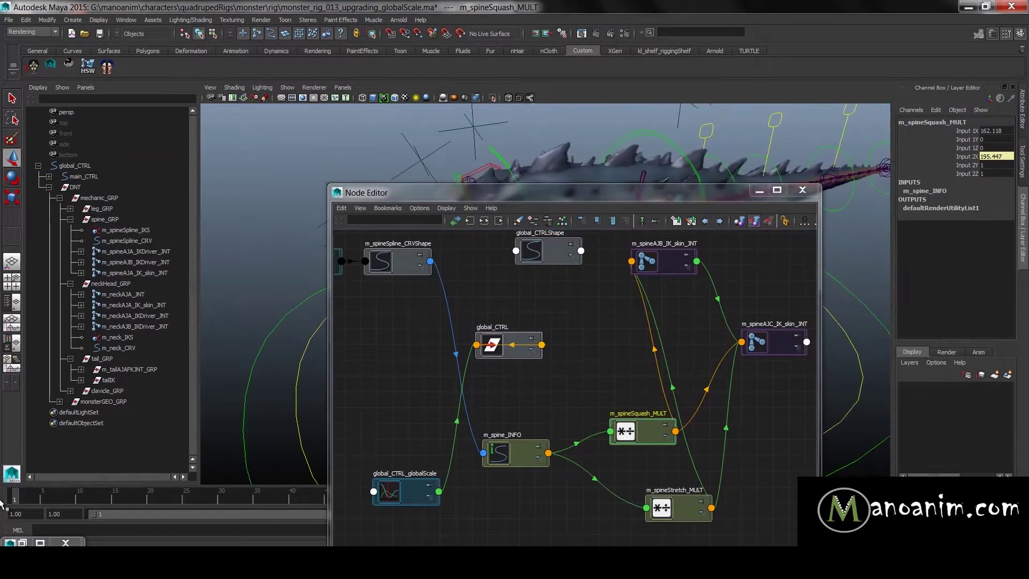
key("ctrl+d")
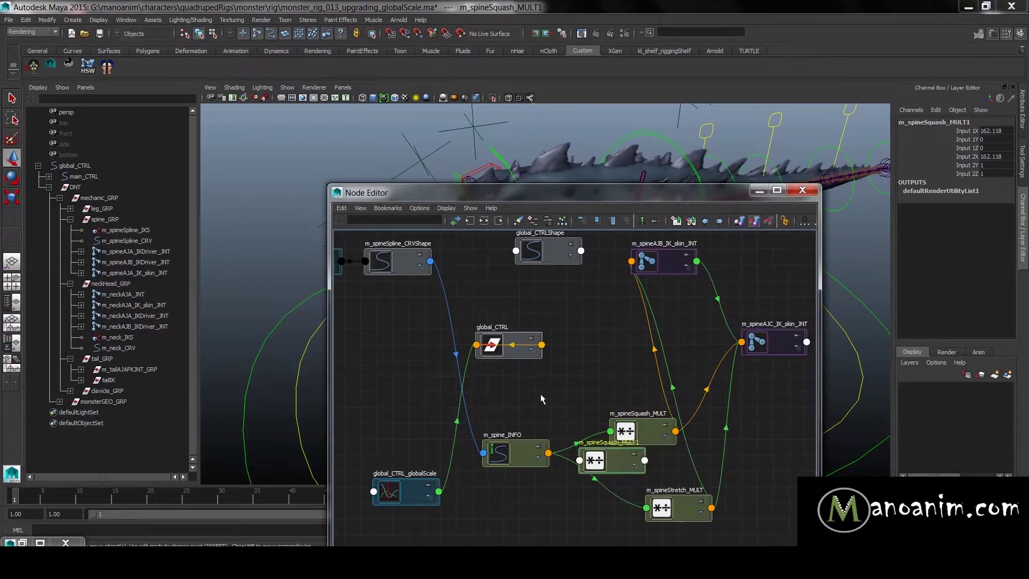
left_click_drag(595, 459, 564, 381)
double_click(587, 363)
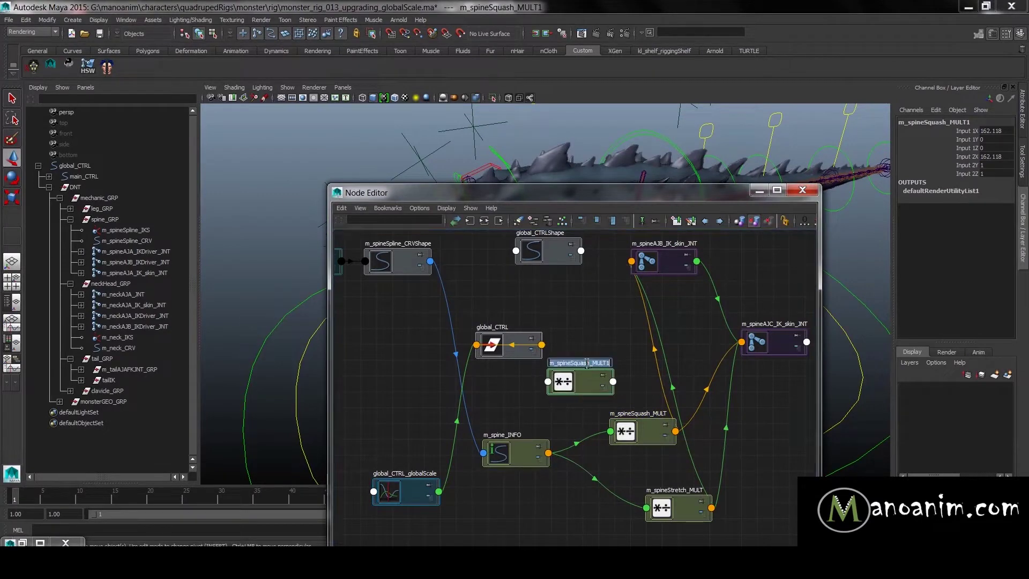
type("m_")
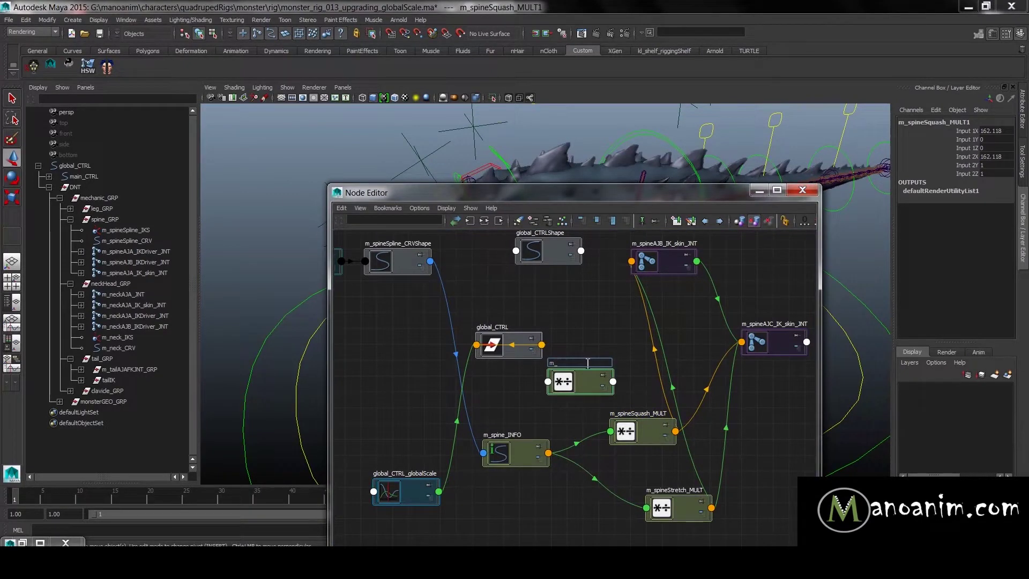
type("spineGlobalScale_MULT")
key("Return")
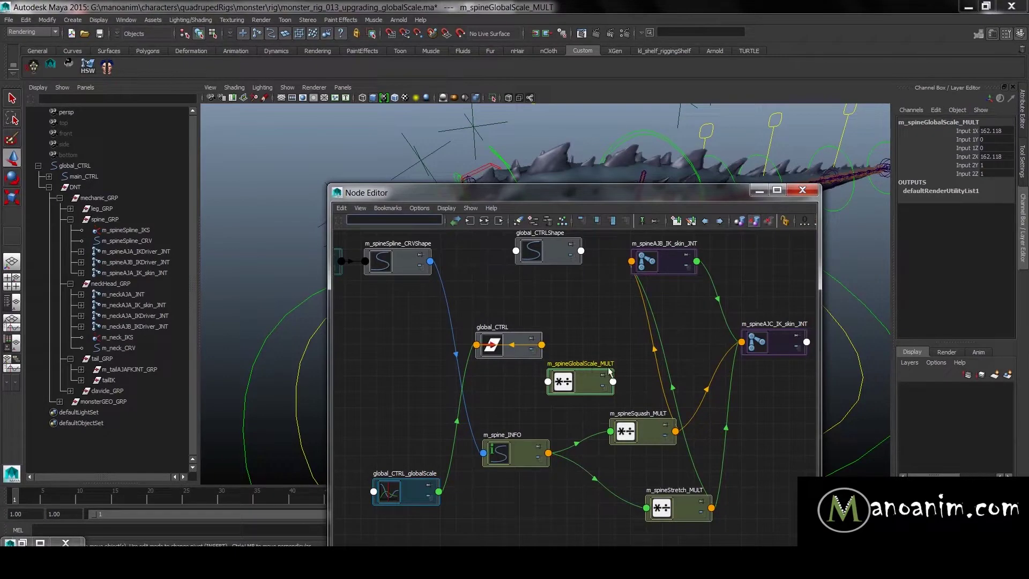
- Connect the globalScale attribute of global_CTRL to input1X of m_spineGlobalScale_MULT
left_click(522, 359)
middle_click_drag(523, 359, 591, 380, "shift")
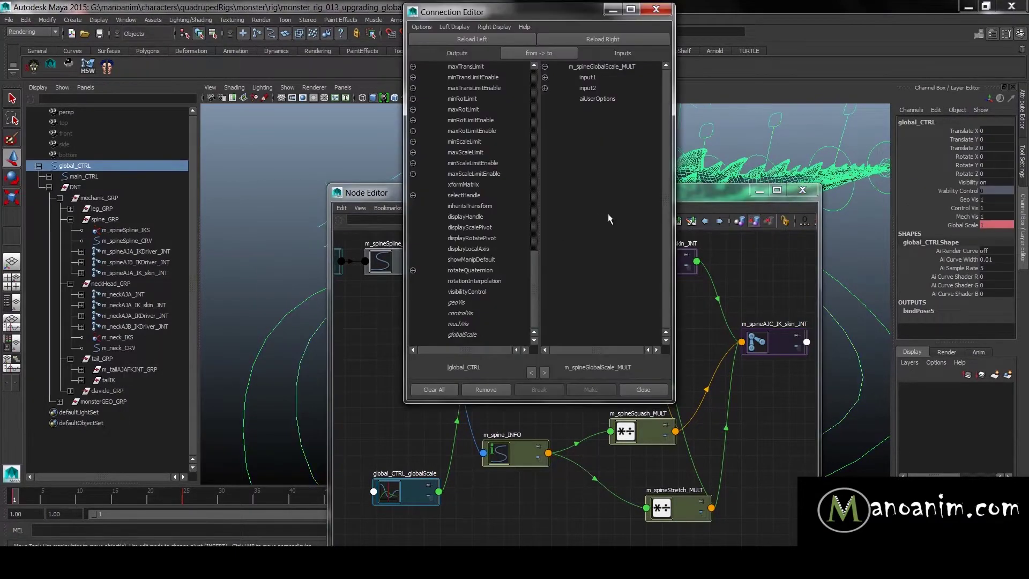
left_click(462, 335)
left_click(545, 77)
left_click(600, 88)
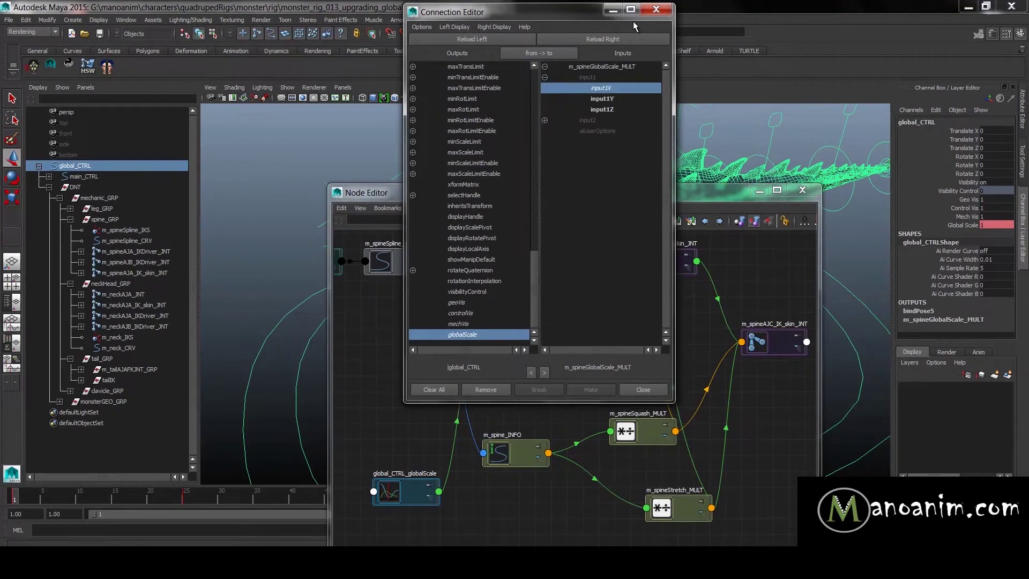
left_click(613, 9)
- Set the operation of m_spineGlobalScale_MULT to Multiply
left_click(593, 379)
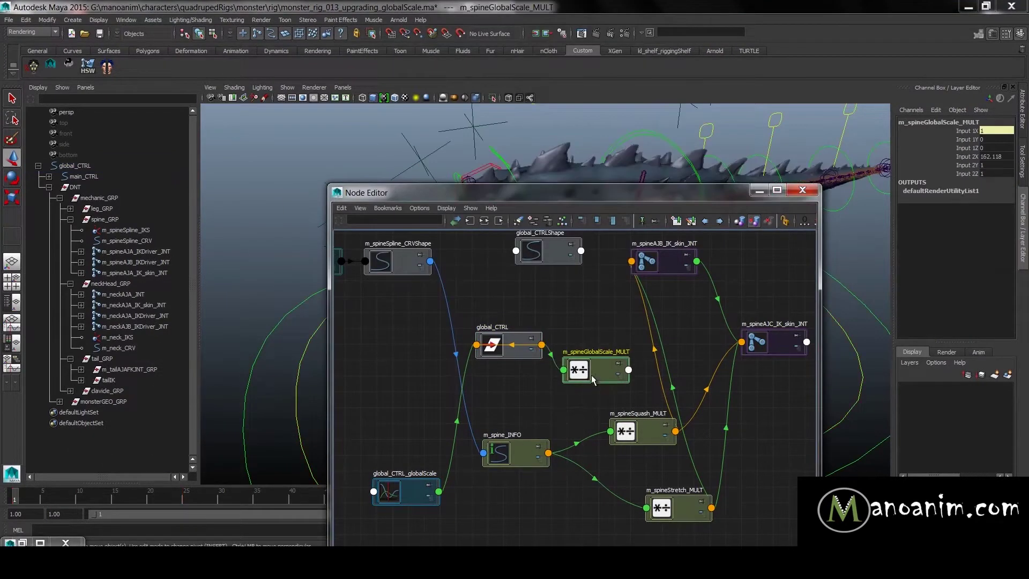
double_click(592, 379)
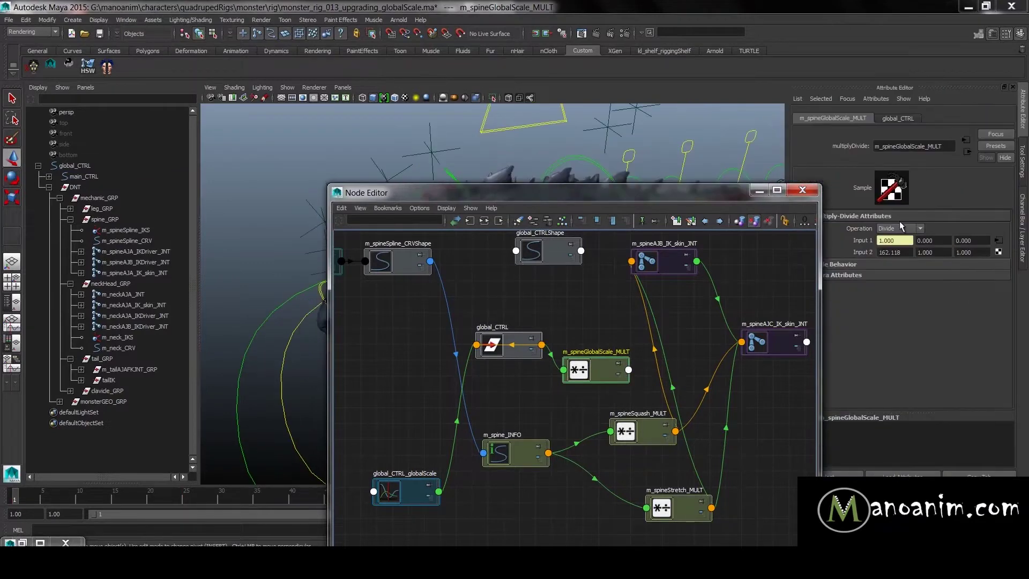
left_click(901, 228)
left_click(904, 251)
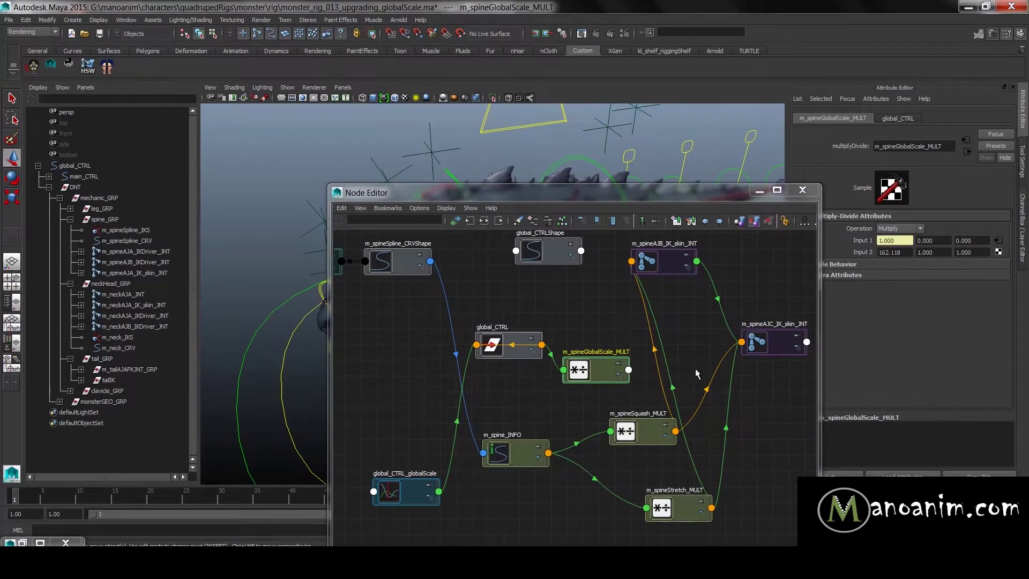
- Compare the Arc Length of m_spine_INFO with the first Input 2 value of m_spineGlobalScale_MULT
left_click(594, 328)
left_click(528, 458)
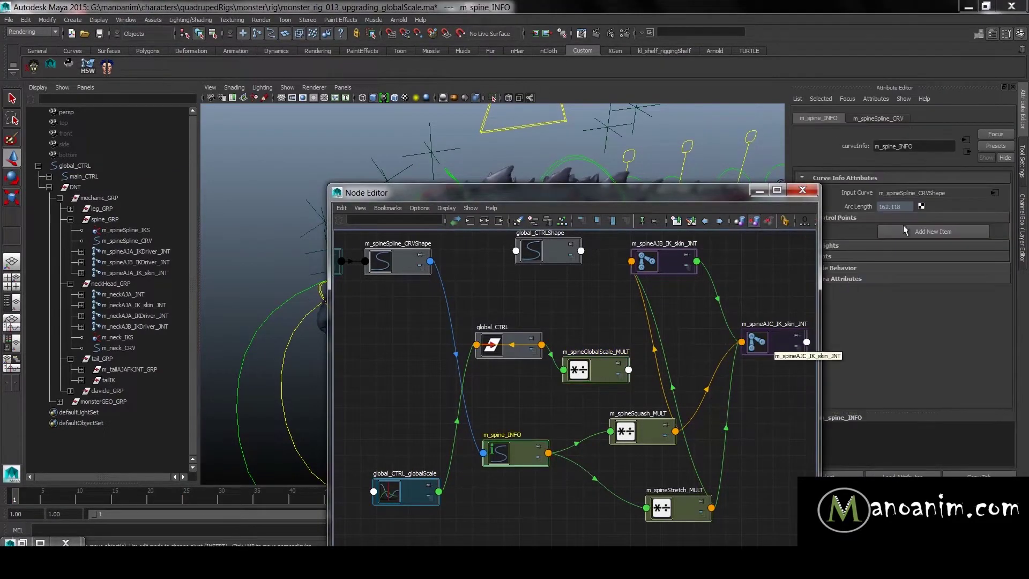
left_click(628, 428)
left_click(623, 367)
left_click_drag(903, 253, 847, 250)
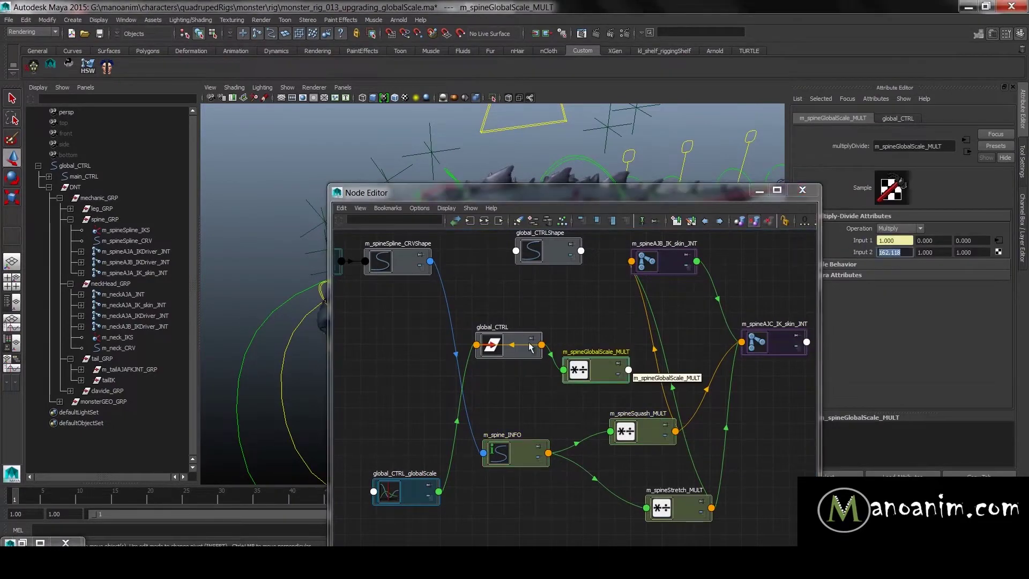
- Rearrange the global_CTRL and m_spineGlobalScale_MULT nodes in the graph so their connection is easy to follow
left_click(631, 362)
left_click_drag(596, 362, 574, 371)
left_click(586, 320)
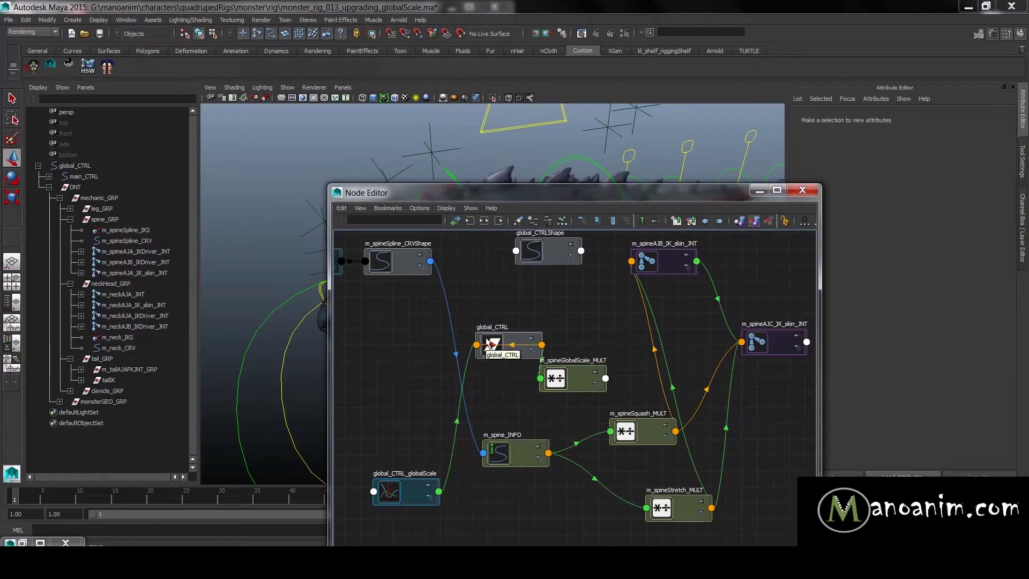
left_click_drag(507, 347, 488, 328)
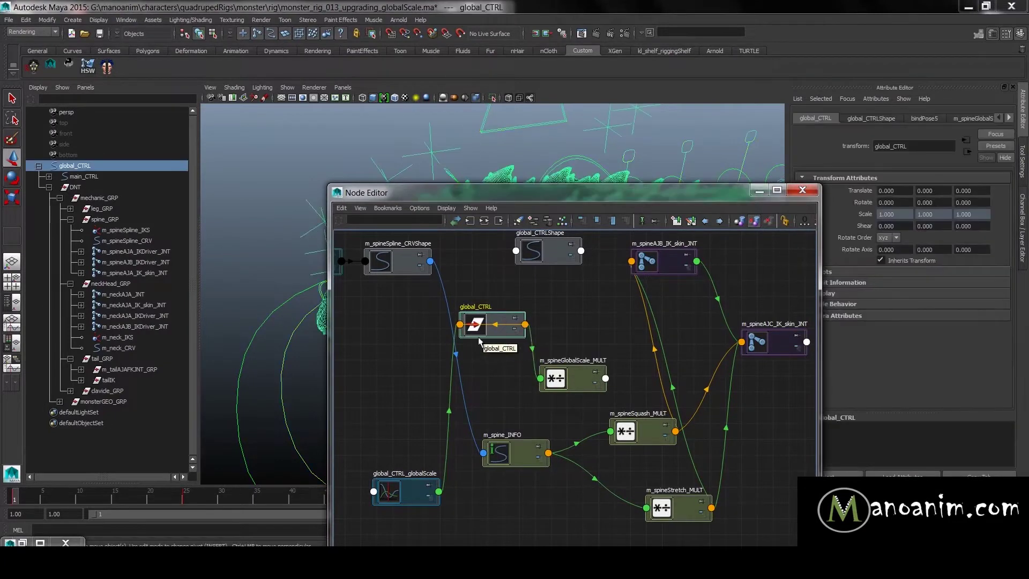
left_click(582, 373)
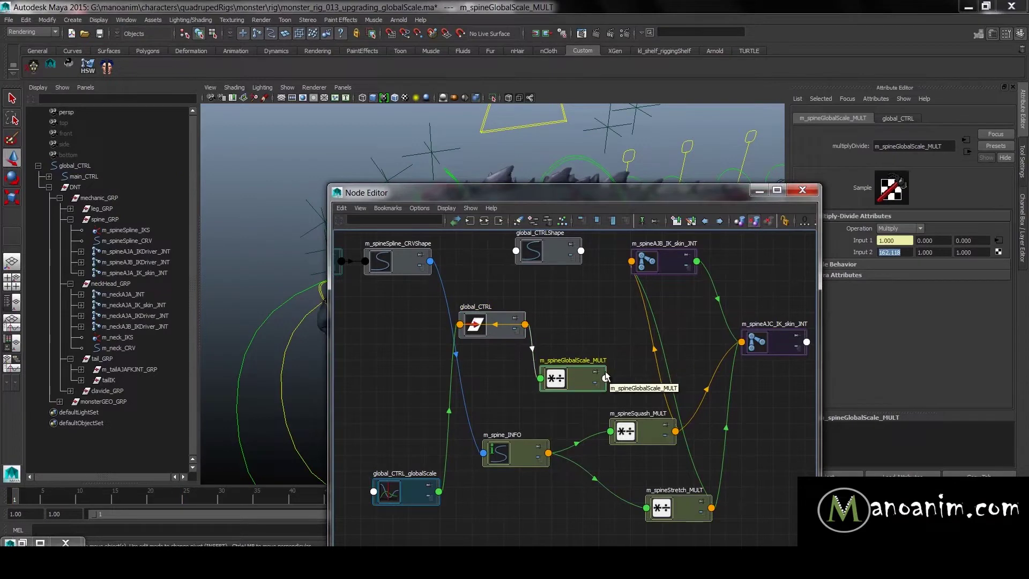
left_click_drag(585, 383, 607, 371)
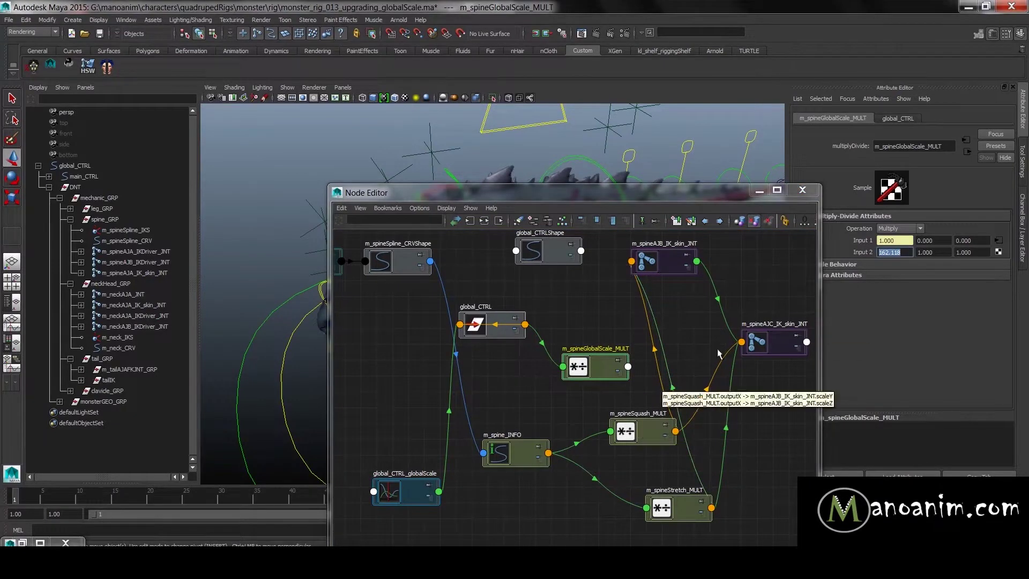
- Check the inputs of m_spineSquash_MULT and connect outputX of m_spineGlobalScale_MULT to its input1X
left_click(640, 432)
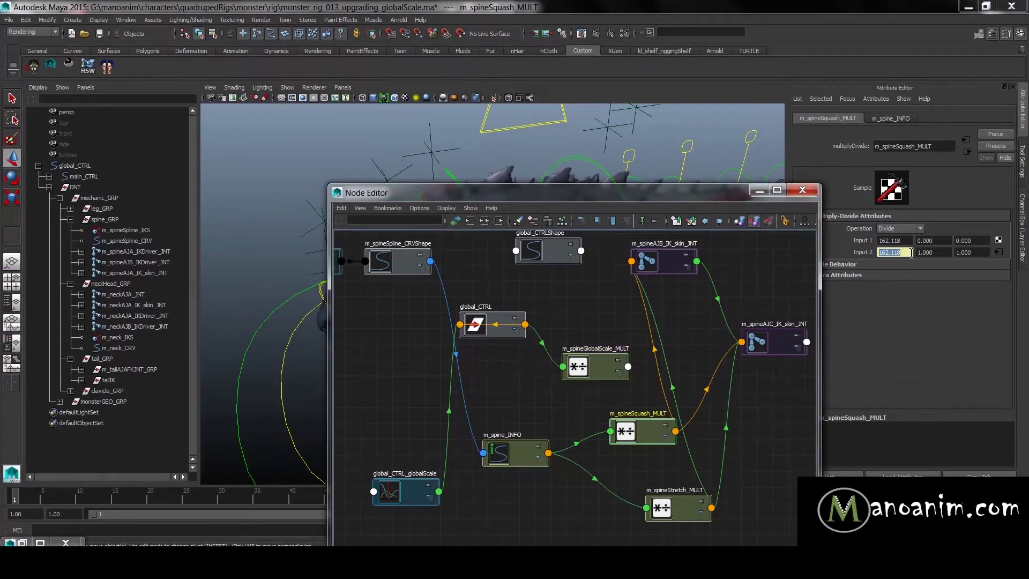
left_click_drag(911, 253, 838, 243)
left_click_drag(602, 373, 580, 378)
middle_click_drag(579, 374, 660, 432)
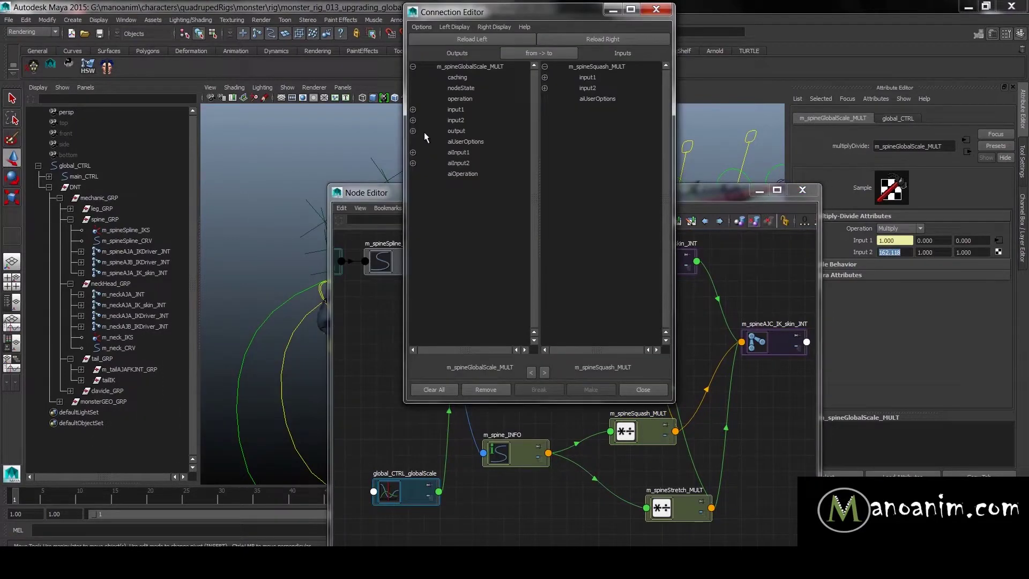
left_click(457, 131)
left_click(413, 131)
left_click(468, 141)
left_click(545, 88)
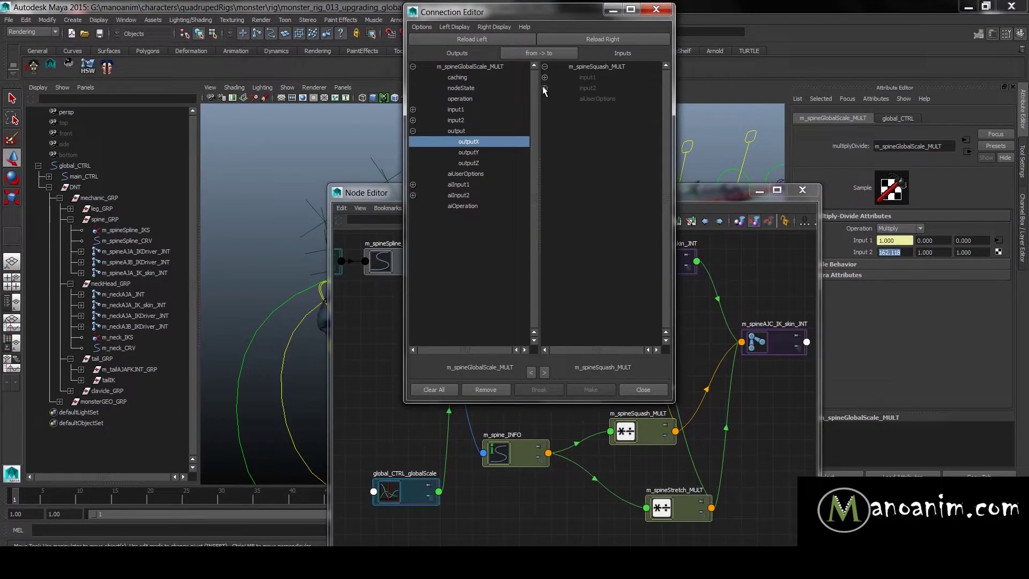
left_click(545, 77)
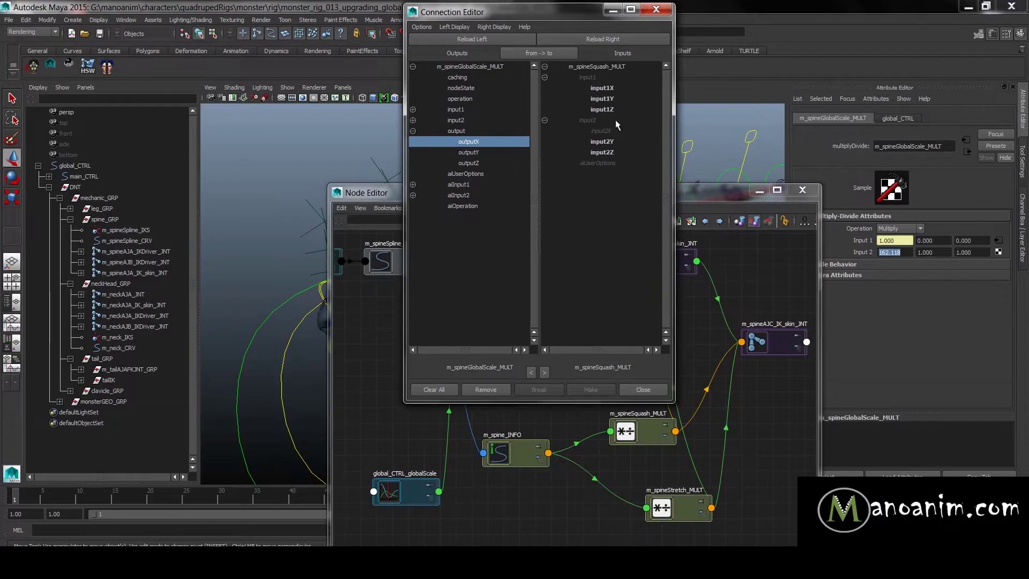
left_click(604, 89)
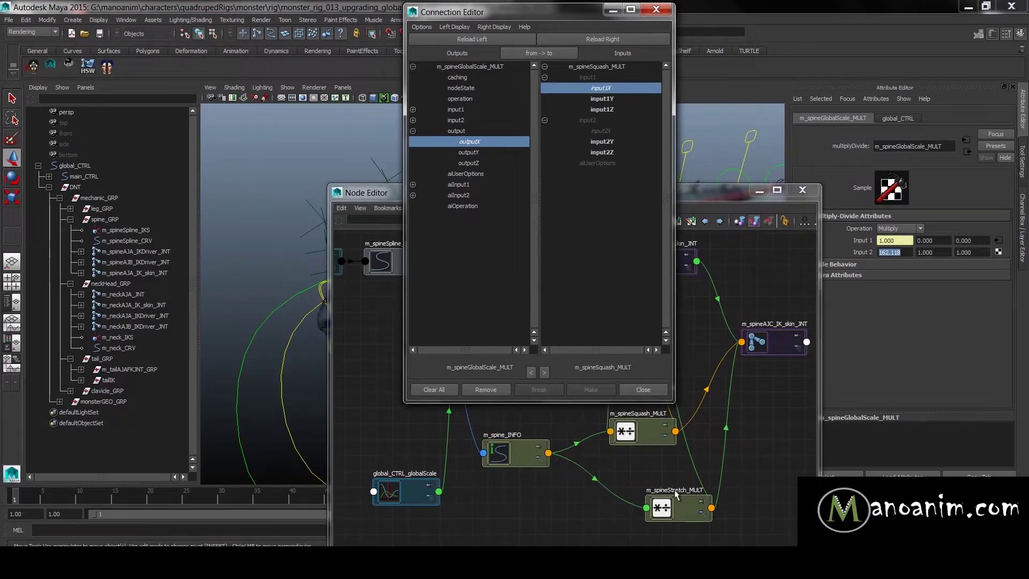
- Load m_spineStretch_MULT as the connection target and connect outputX of m_spineGlobalScale_MULT to its input2X
left_click(682, 494)
left_click(601, 39)
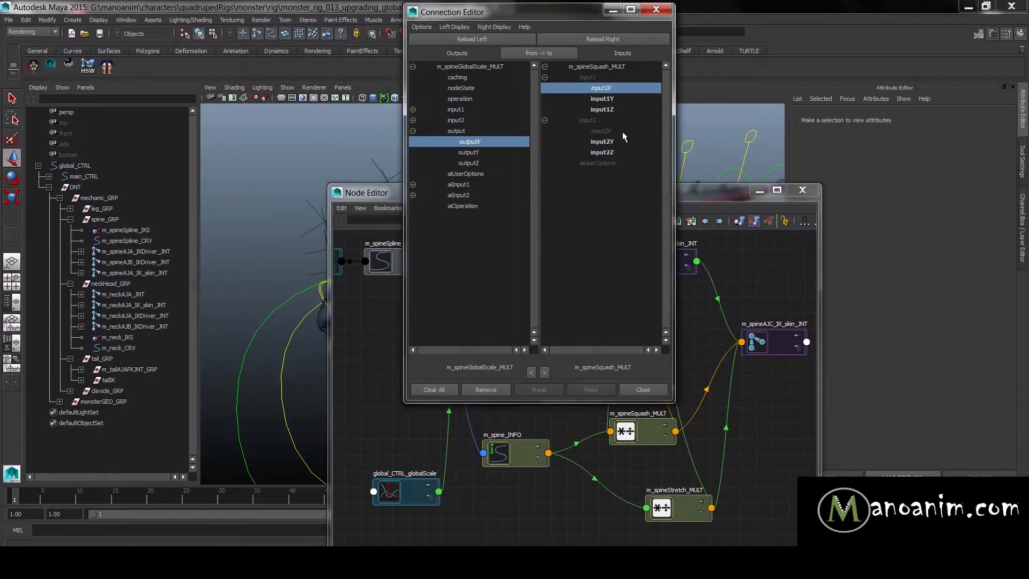
left_click(678, 501)
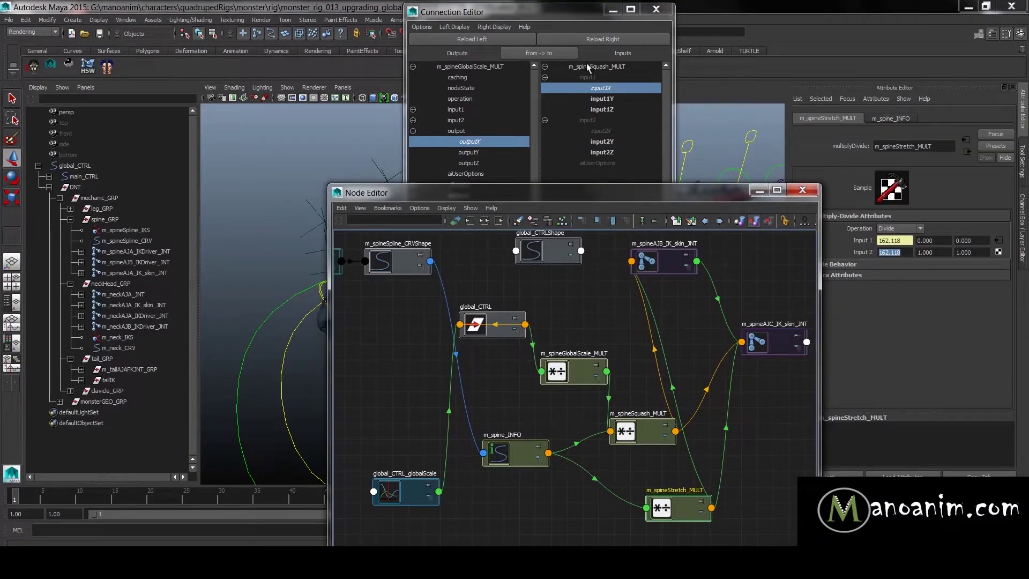
left_click(601, 39)
left_click(544, 88)
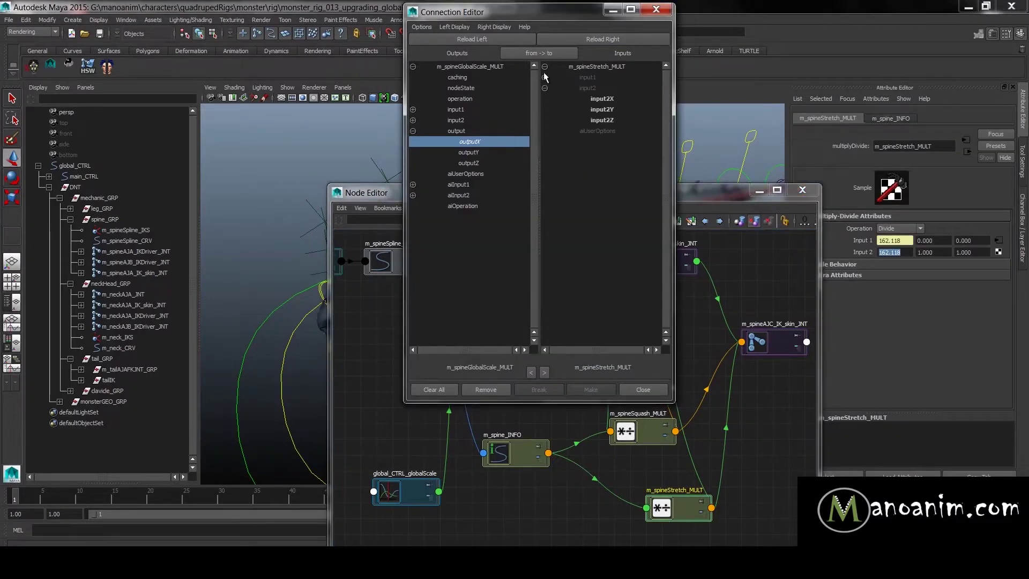
left_click(597, 100)
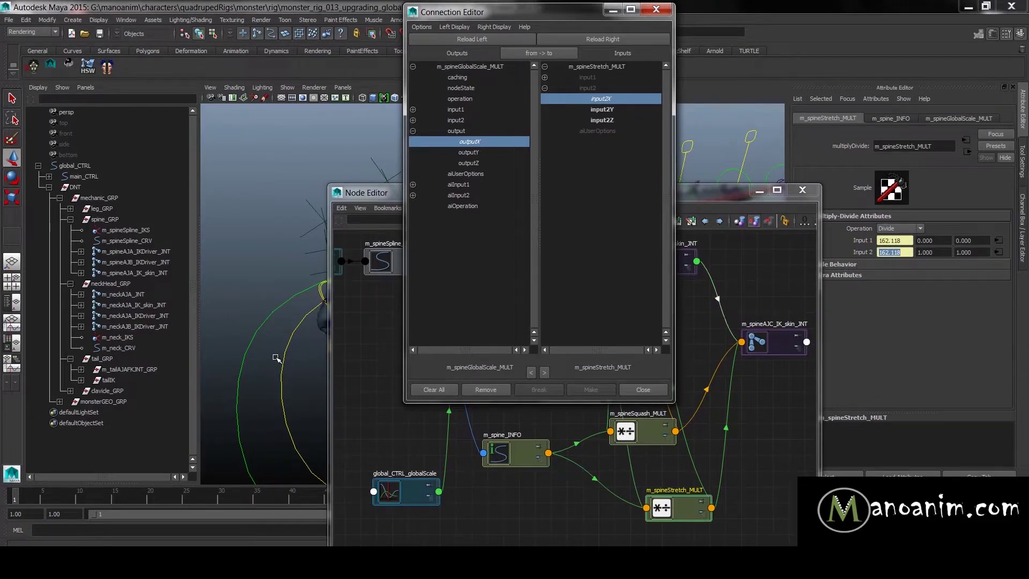
- Select global_CTRL, clear the editor windows from view and scrub to frame 13 to test the global scaling
left_click(242, 361)
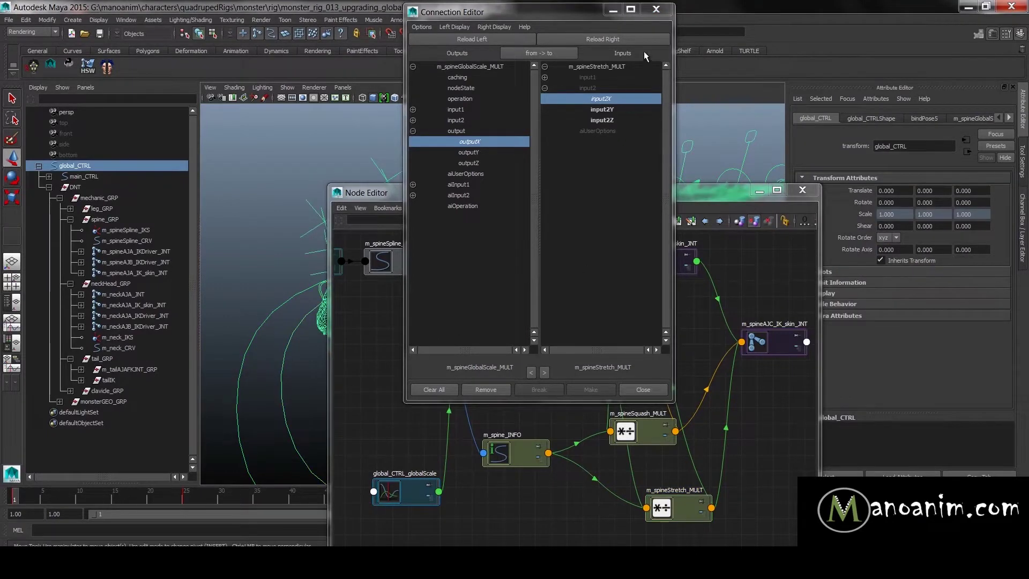
left_click(758, 191)
left_click(612, 10)
left_click_drag(21, 501, 50, 501)
left_click_drag(484, 316, 410, 339, "alt")
left_click_drag(44, 497, 104, 506)
- Bring back the Connection Editor and Node Editor, and compare the Input 1 and Input 2 values of m_spineSquash_MULT
left_click(115, 539)
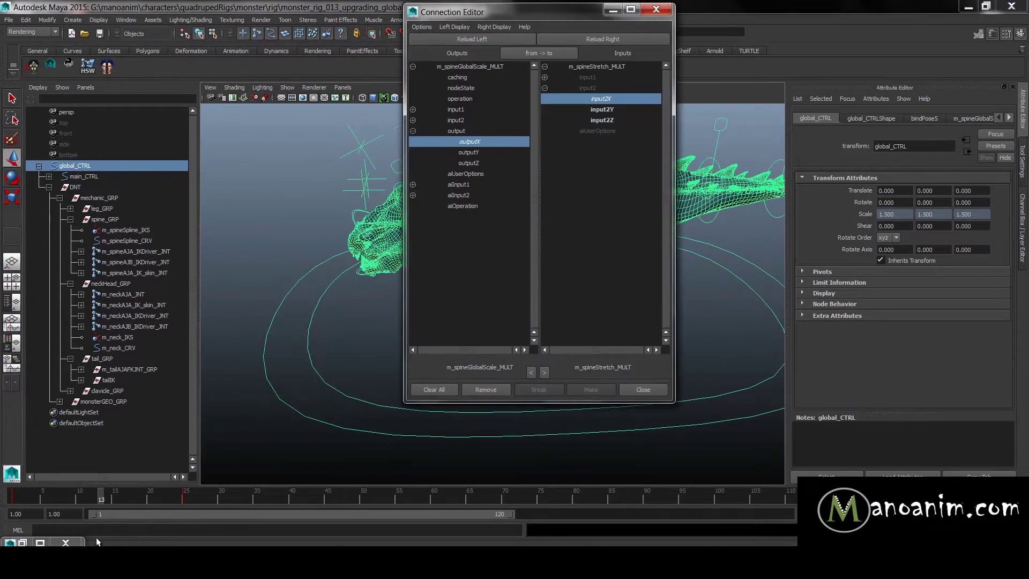
left_click(22, 543)
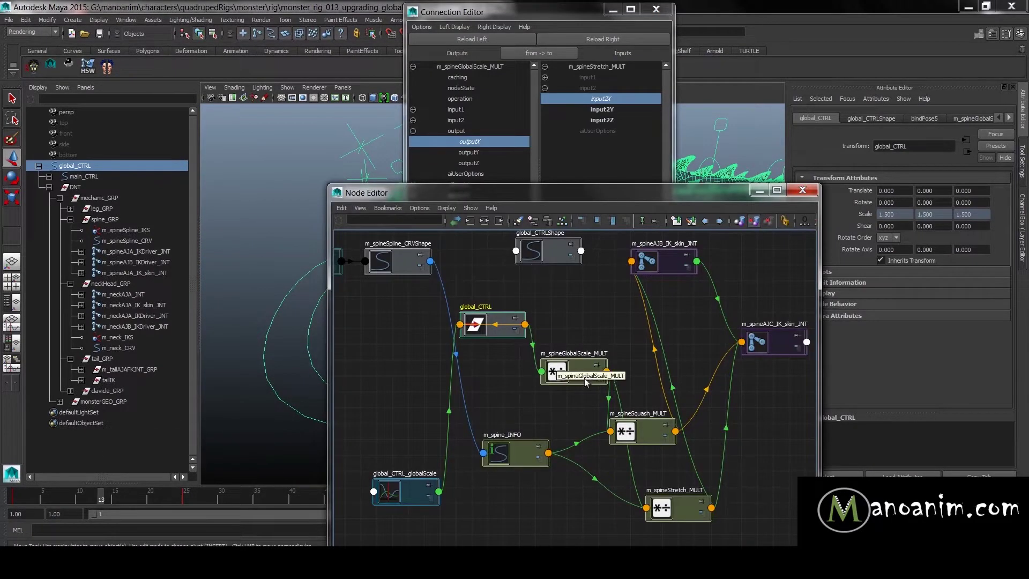
left_click(651, 432)
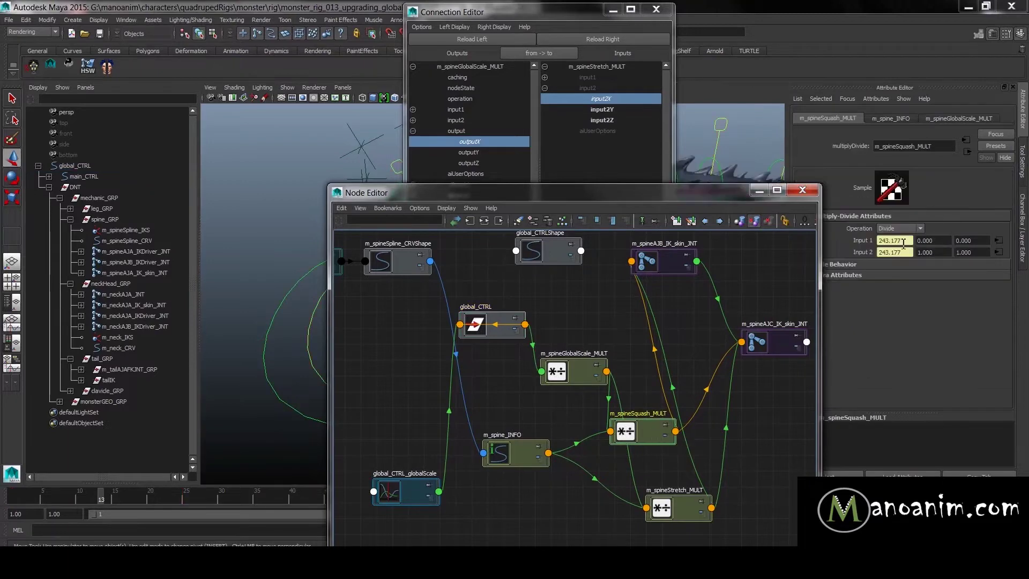
- Compare the Input 1 and Input 2 values of m_spineSquash_MULT with the scale of global_CTRL and the arc length of m_spine_INFO
left_click_drag(911, 240, 871, 241)
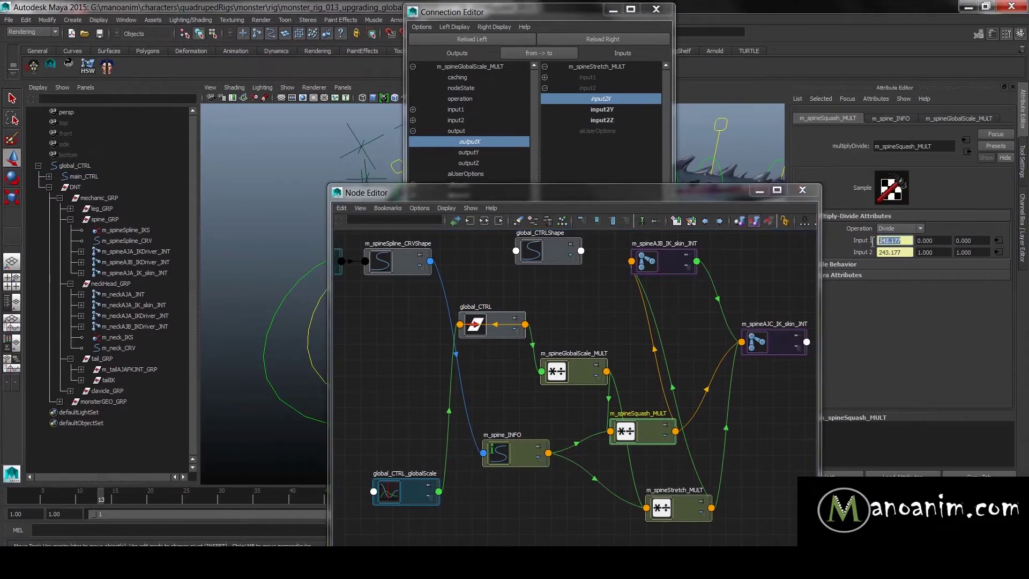
left_click(913, 253)
left_click_drag(914, 240, 879, 242)
left_click(277, 321)
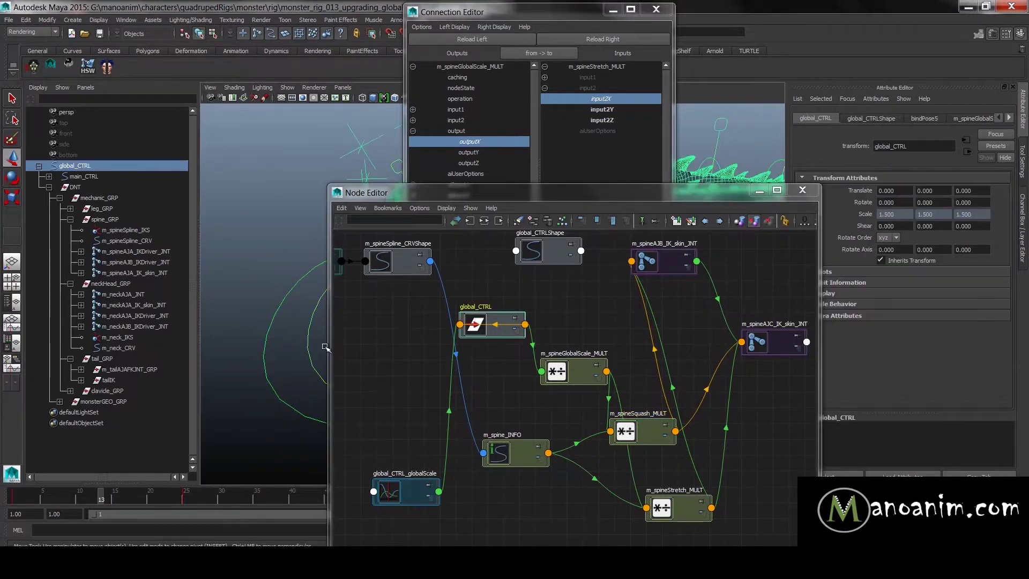
left_click(552, 202)
left_click(501, 454)
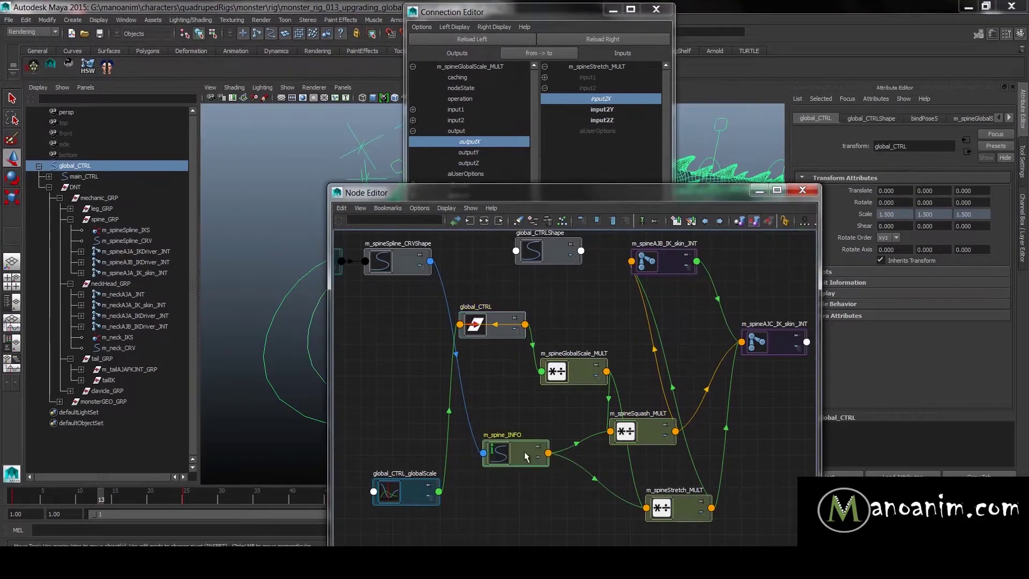
left_click_drag(914, 207, 879, 209)
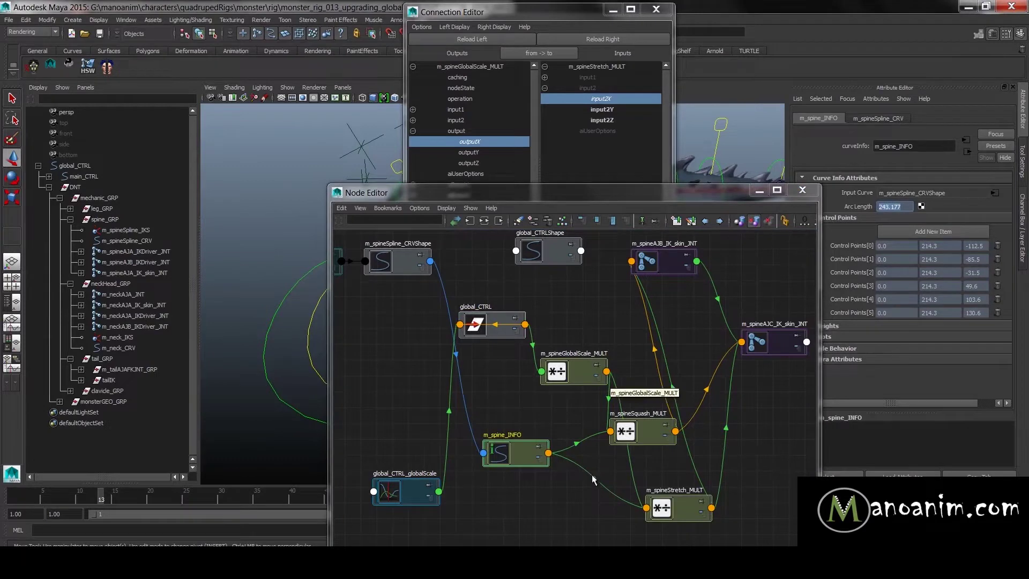
- Clear the Node Editor and Connection Editor from view and check the scale values of m_spineAJC_IK_skin_JNT
left_click(760, 190)
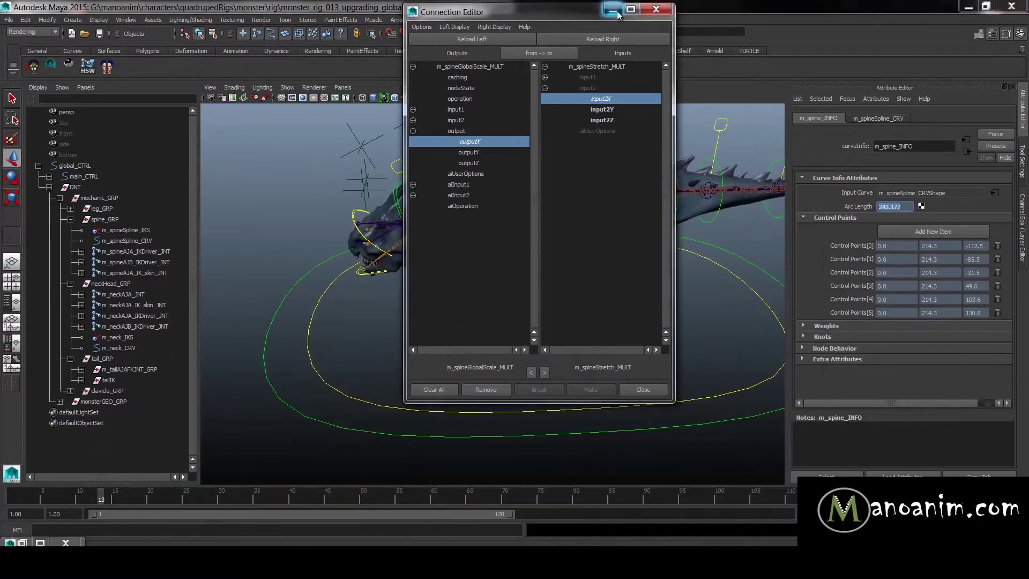
left_click(612, 9)
left_click(584, 236)
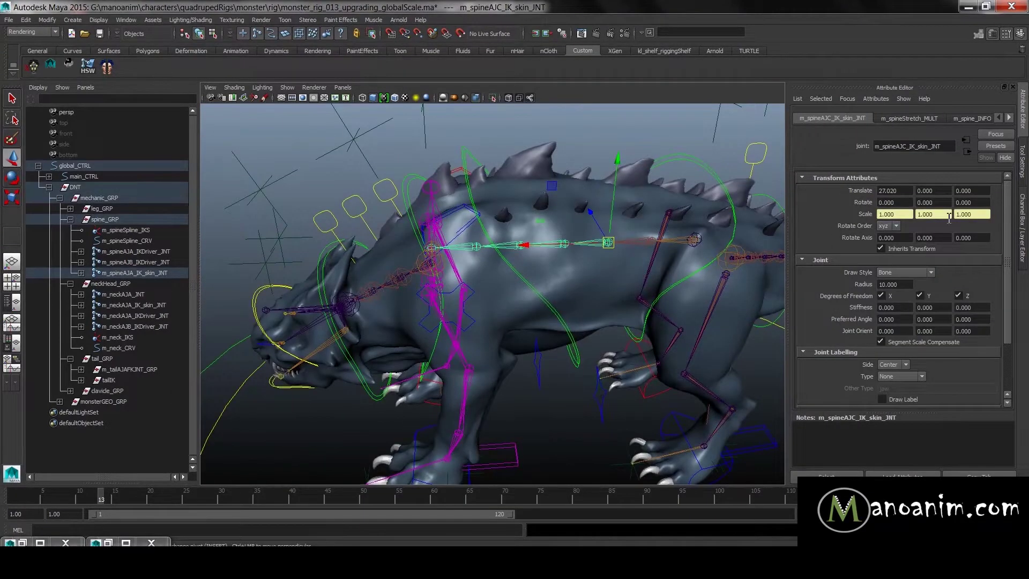
right_click_drag(563, 348, 484, 233, "alt")
- Try moving m_spineAJB_IKDriver_CTRL to test the spine stretch, and undo the move
left_click(477, 184)
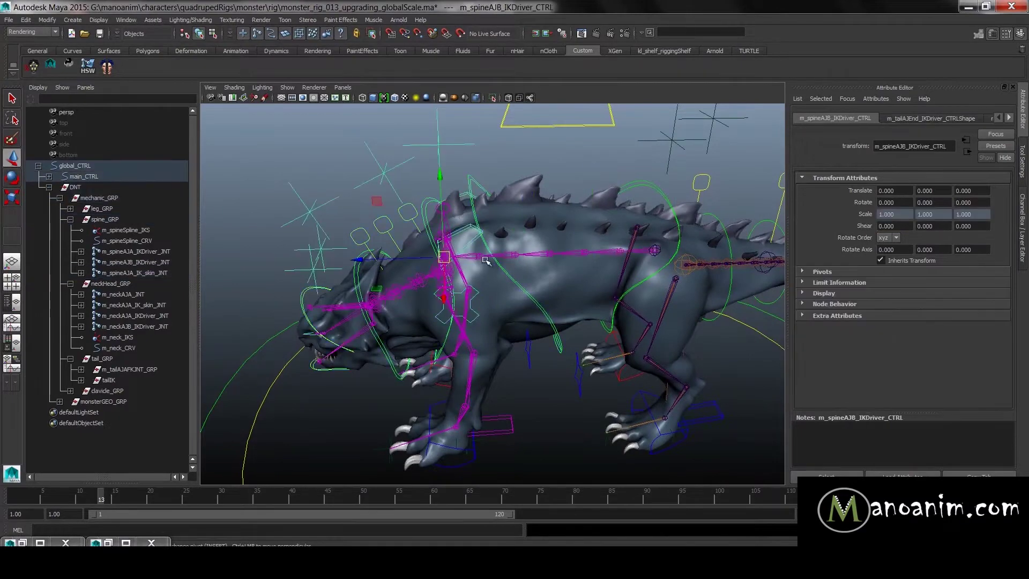
left_click_drag(443, 255, 406, 265, "alt")
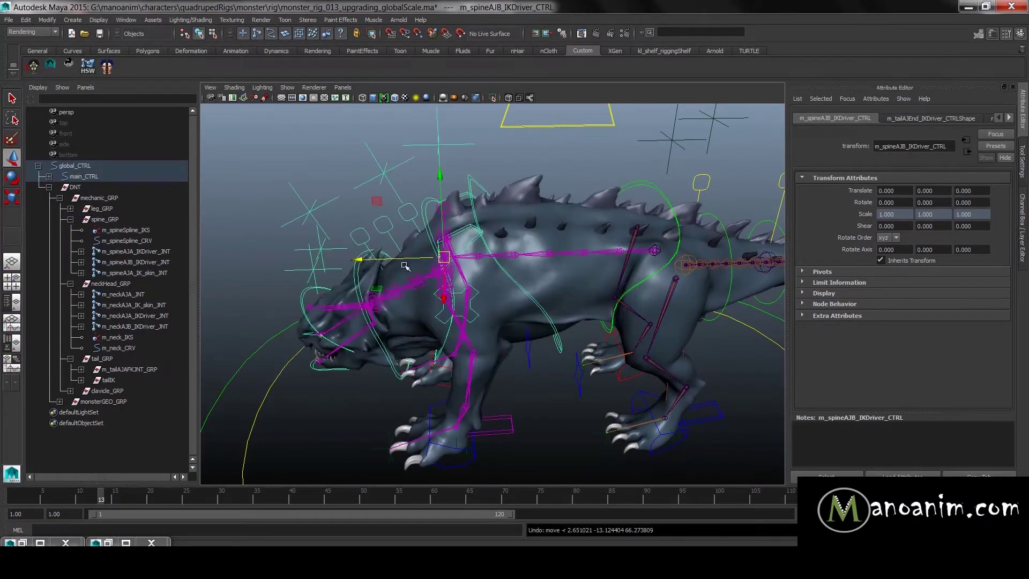
scroll(450, 269, "down", 3)
middle_click_drag(463, 272, 454, 216, "alt")
- Delete the test animation keys of global_CTRL at the start of the timeline and collapse its hierarchy
left_click(745, 336)
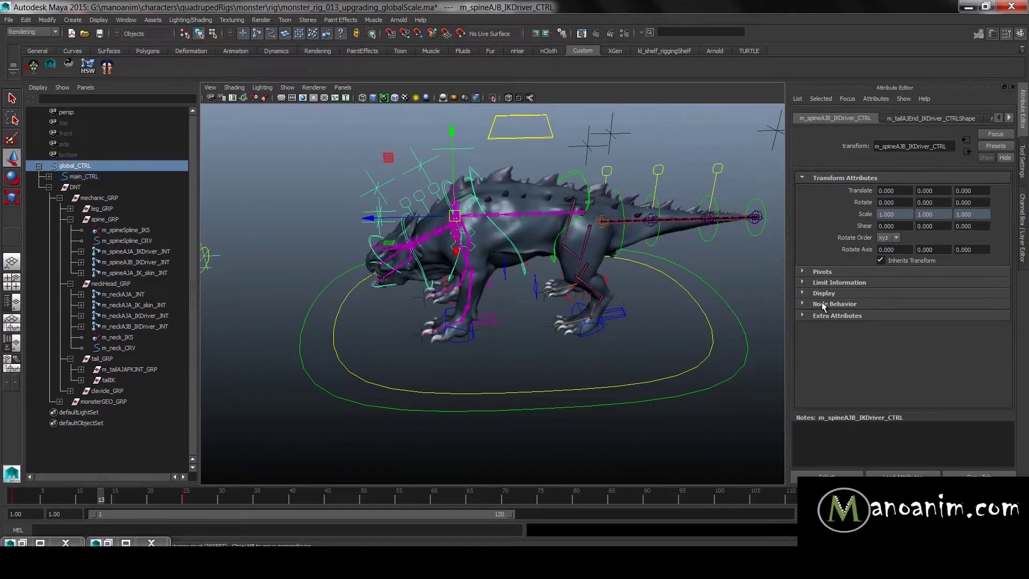
key("ctrl+a")
left_click_drag(219, 499, 13, 499, "shift")
right_click(64, 501)
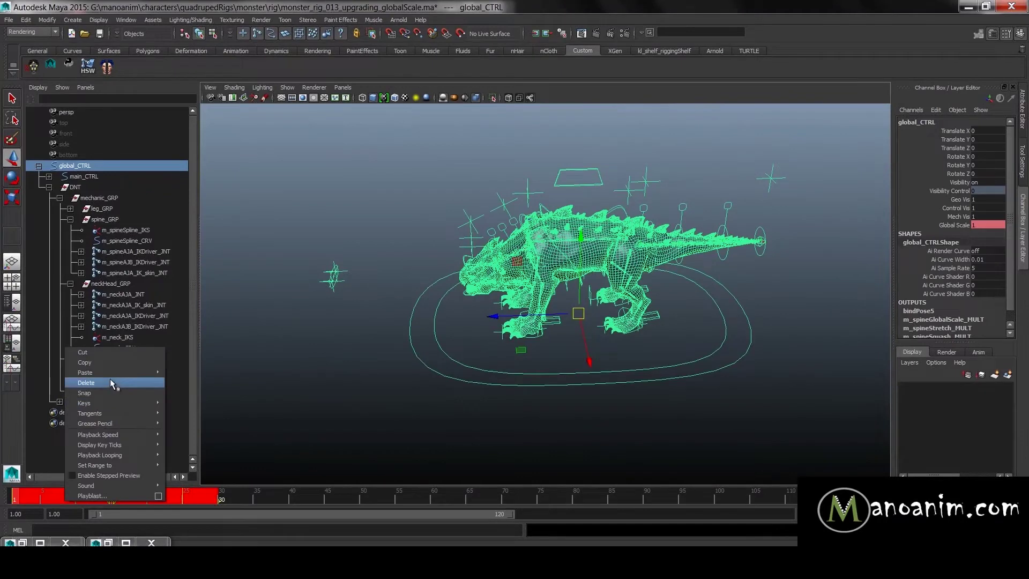
left_click(111, 382)
left_click(310, 196)
left_click_drag(379, 156, 566, 213, "alt")
scroll(566, 212, "up", 2)
left_click(38, 165)
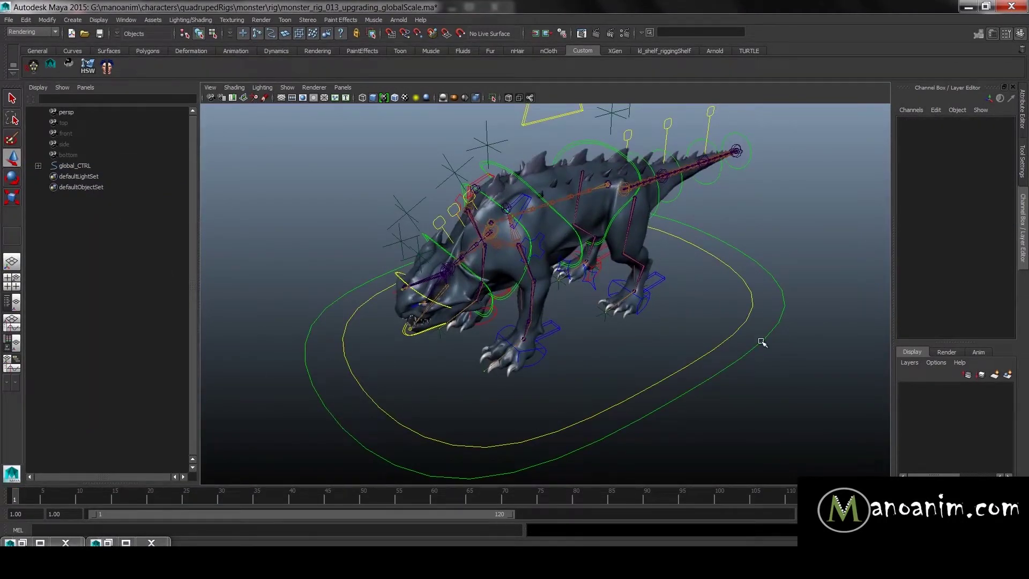
- Test moving global_CTRL and changing its Global Scale value, undoing each change
left_click(748, 353)
left_click_drag(609, 346, 517, 277)
key("ctrl+z")
left_click(955, 225)
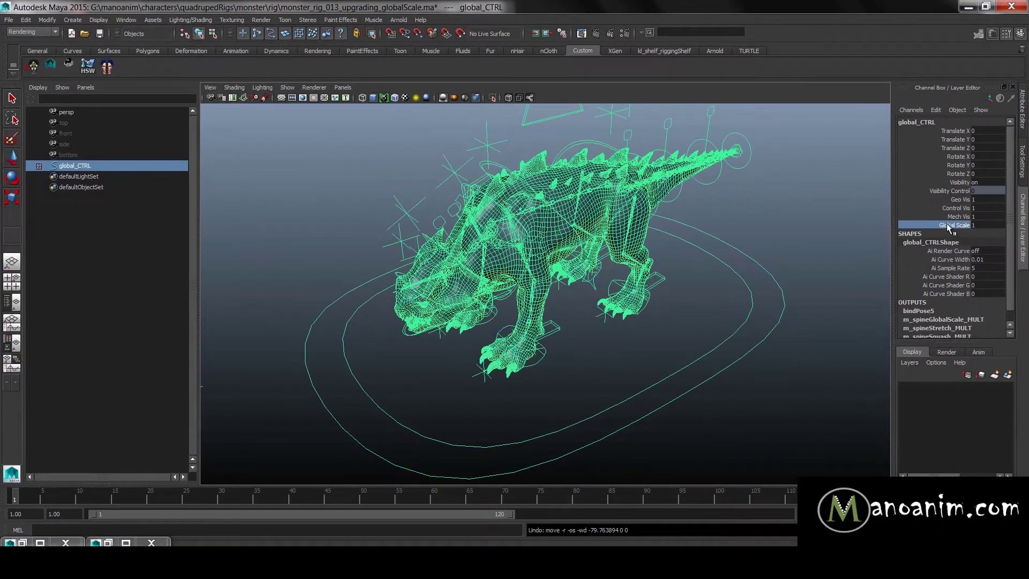
middle_click_drag(615, 257, 636, 263)
key("ctrl+z")
- Lock and hide the Visibility channel of global_CTRL, and deselect the control
left_click(956, 182)
right_click(958, 183)
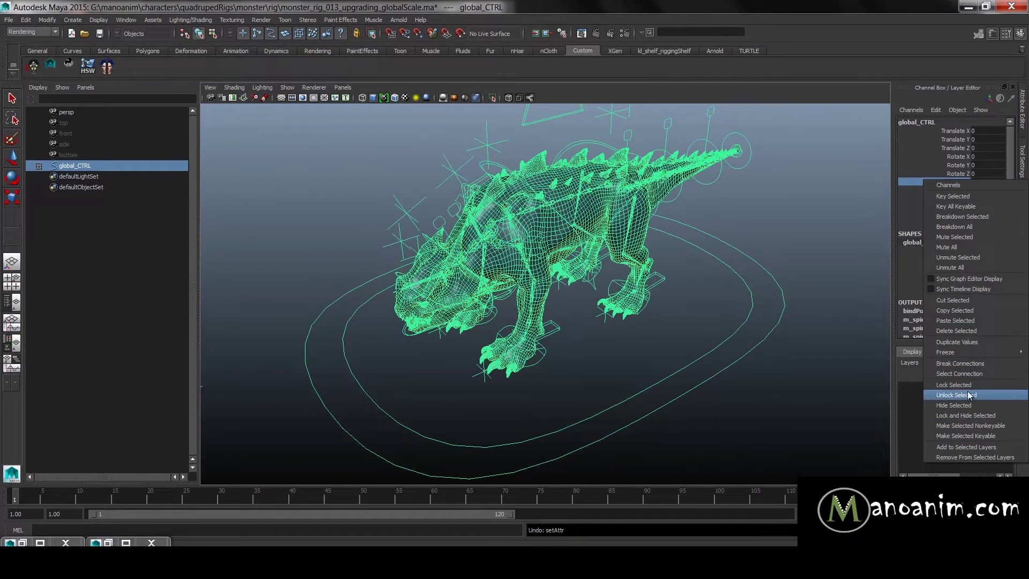
left_click(980, 418)
key("w")
left_click_drag(730, 290, 678, 287, "alt")
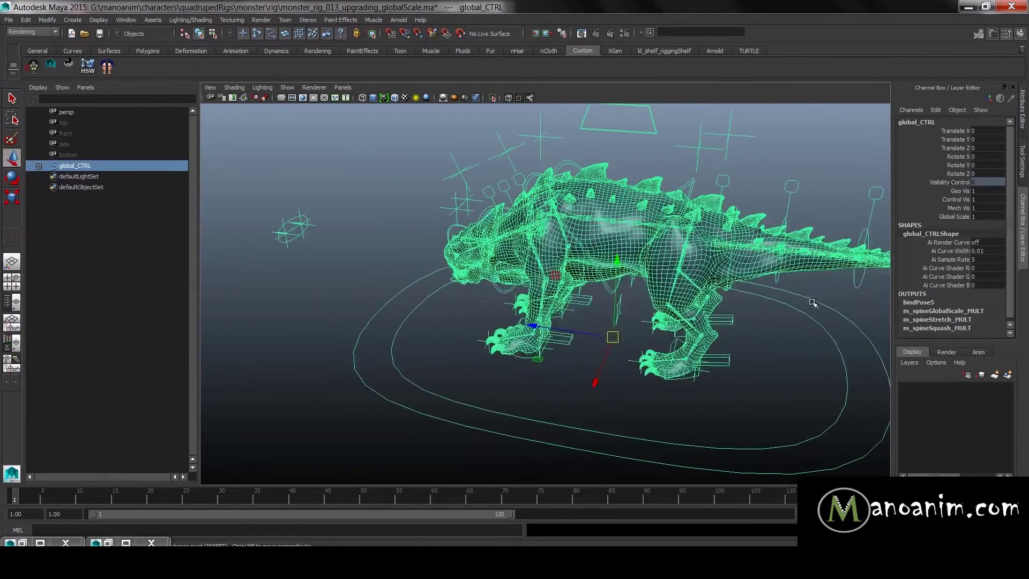
left_click(827, 186)
left_click_drag(827, 186, 719, 395, "alt")
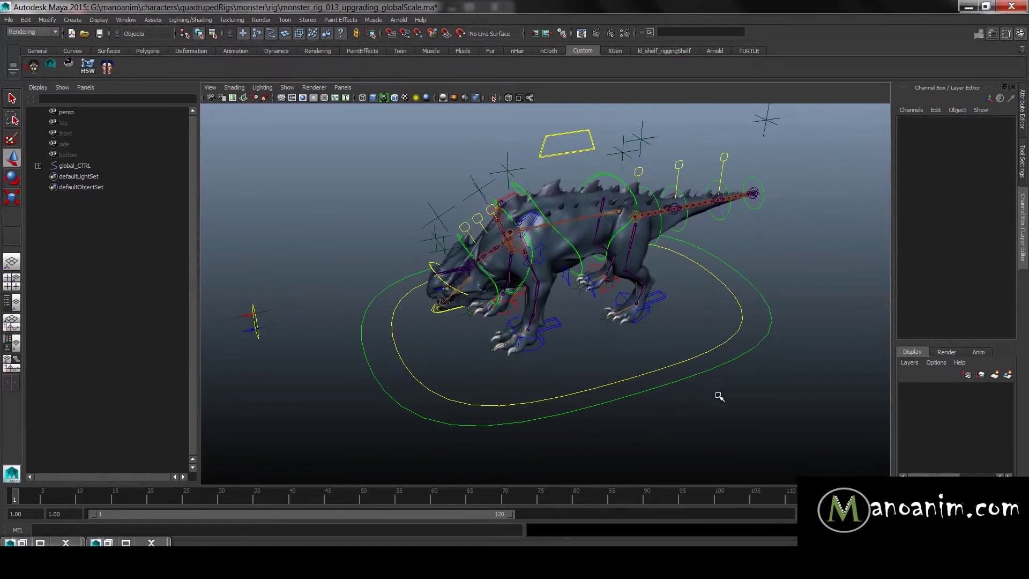
middle_click_drag(689, 285, 686, 294, "alt")
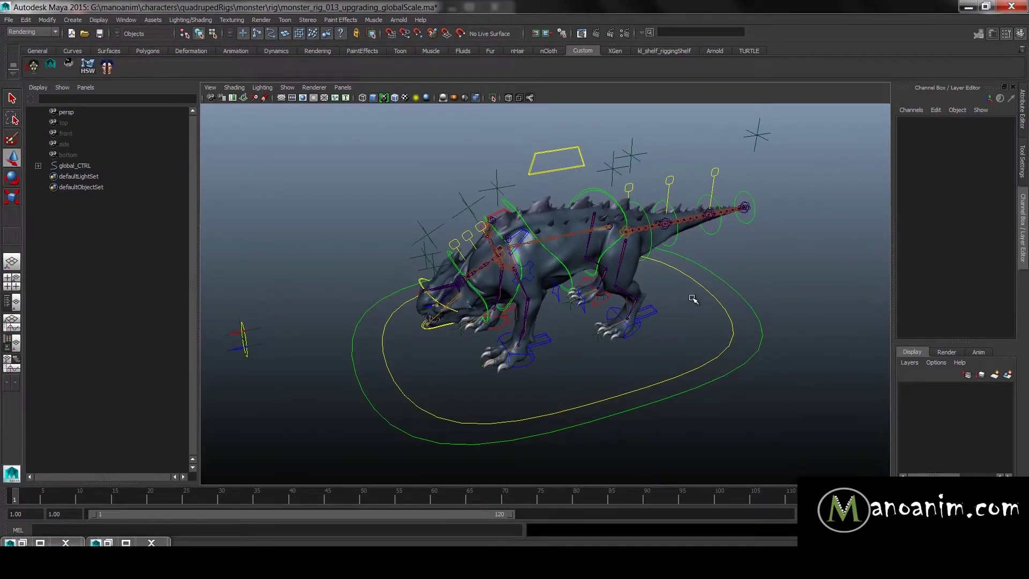
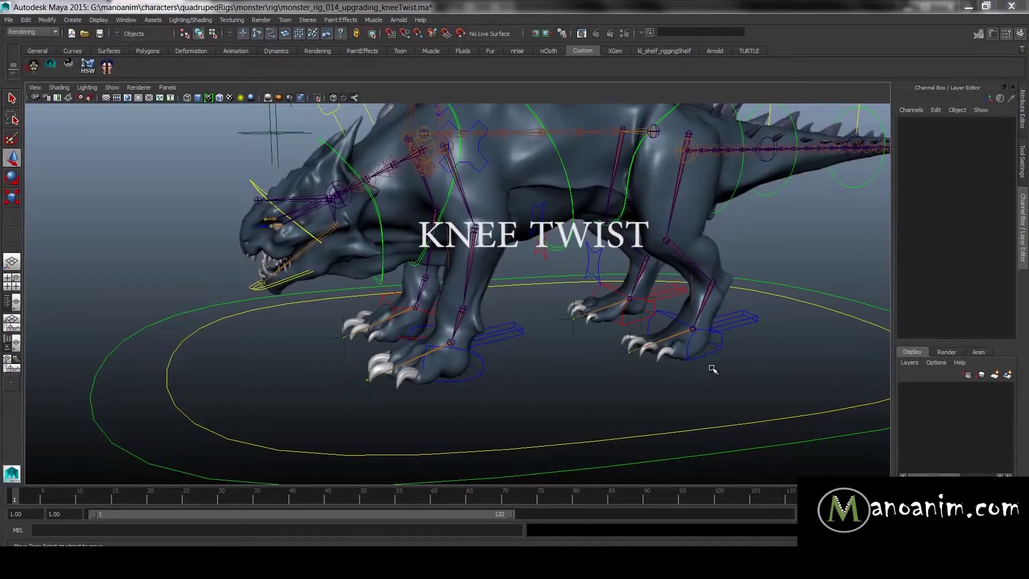
- Select all four foot controls: l_legFront_CTRL, r_legFront_CTRL, r_legHind_CTRL and l_legHind_CTRL
scroll(691, 356, "up", 3)
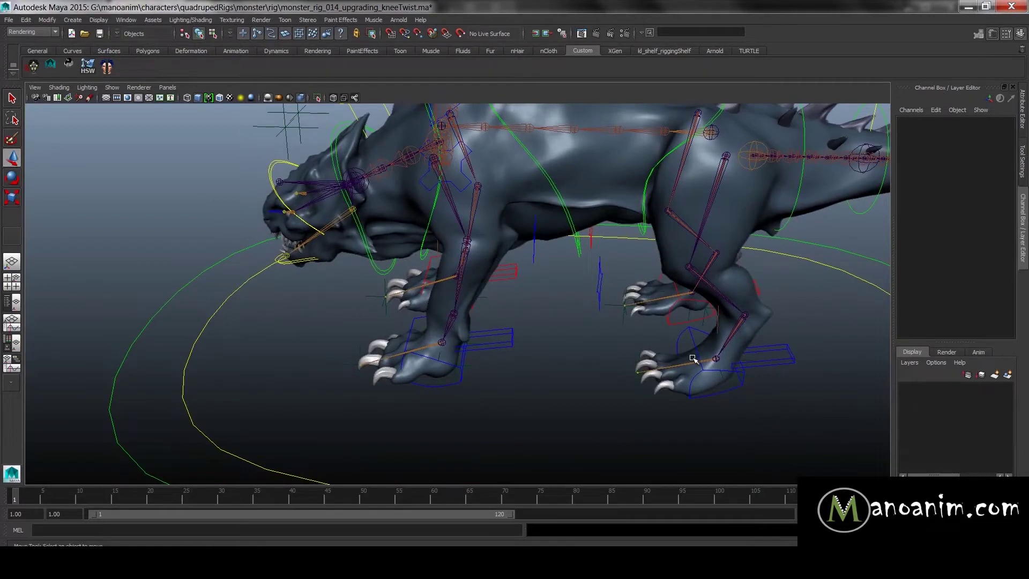
left_click(431, 387)
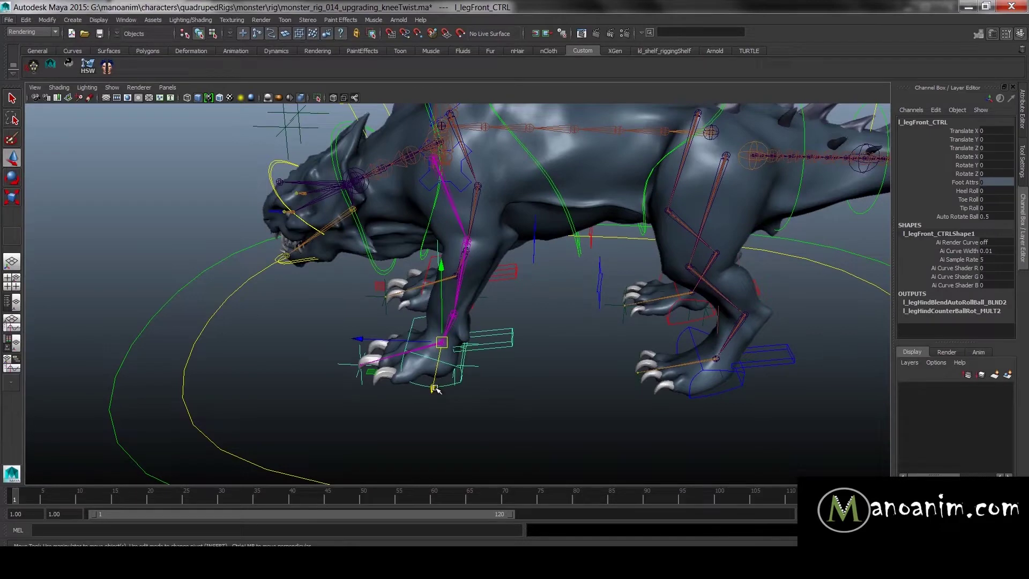
left_click_drag(462, 263, 681, 320, "alt")
left_click(553, 347)
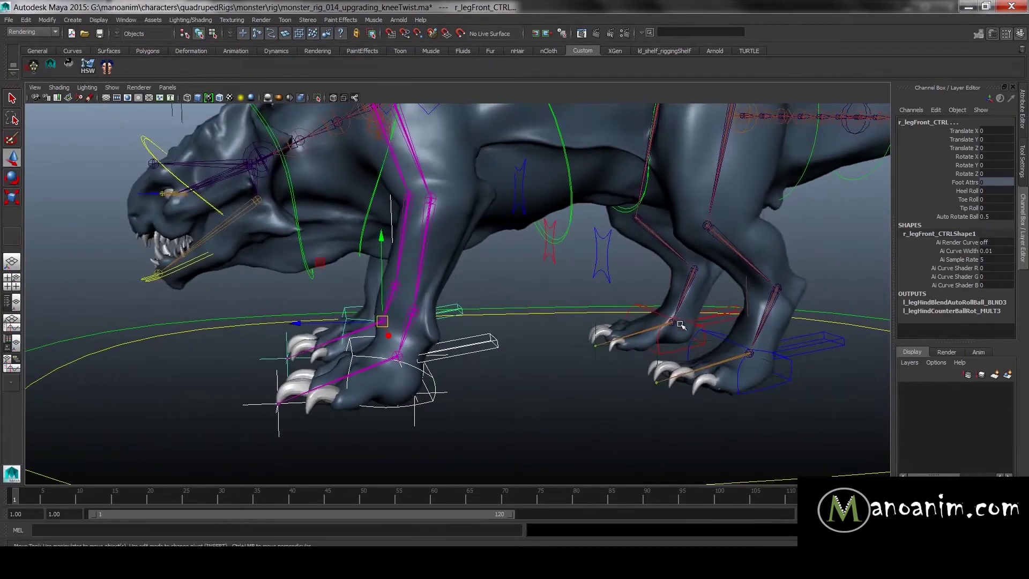
left_click(665, 351)
scroll(677, 360, "up", 4)
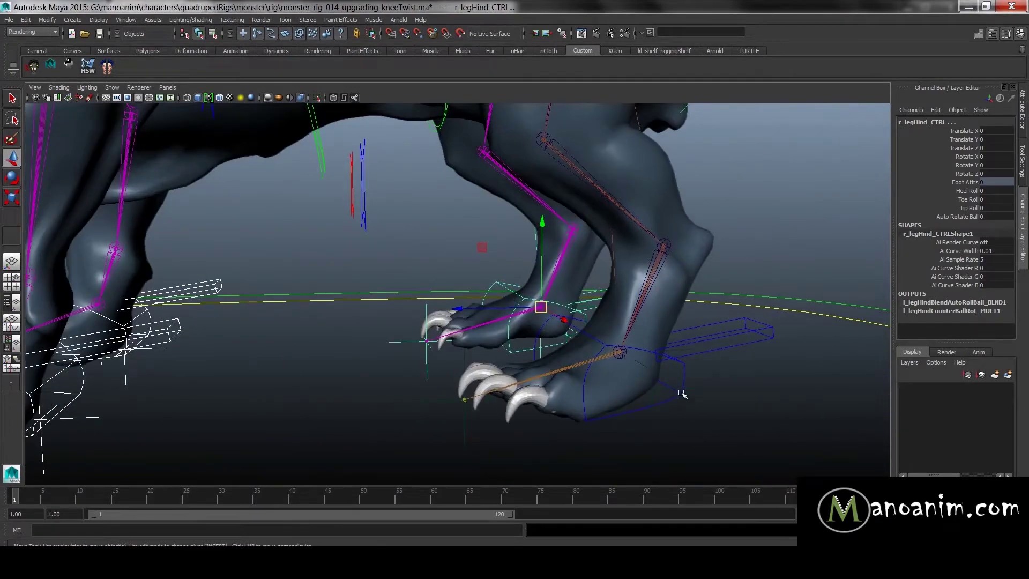
scroll(685, 400, "down", 6)
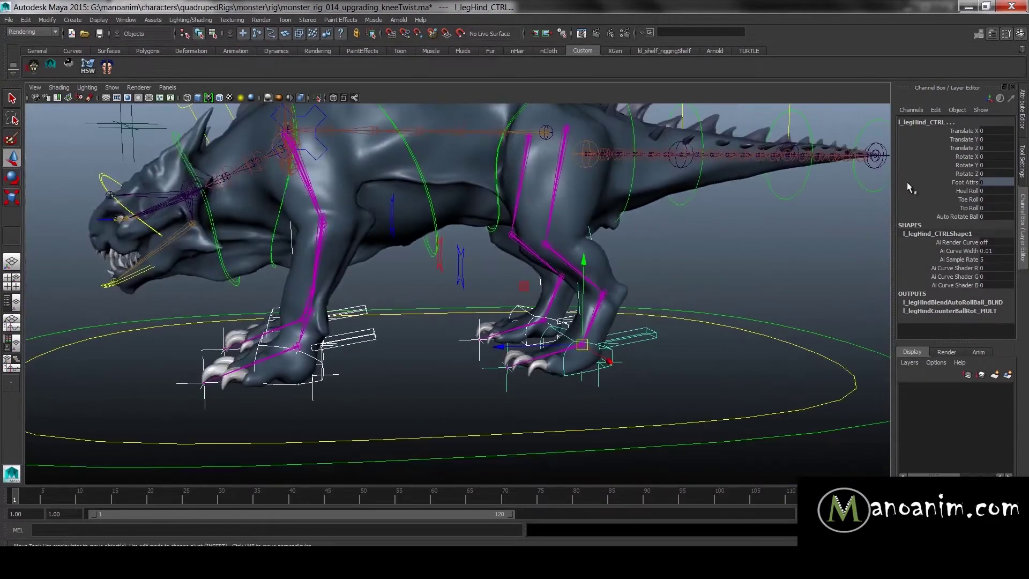
- Start a new keyable float attribute named kneeTwist for the selected leg controls, with minimum 0 and maximum 1
left_click(935, 109)
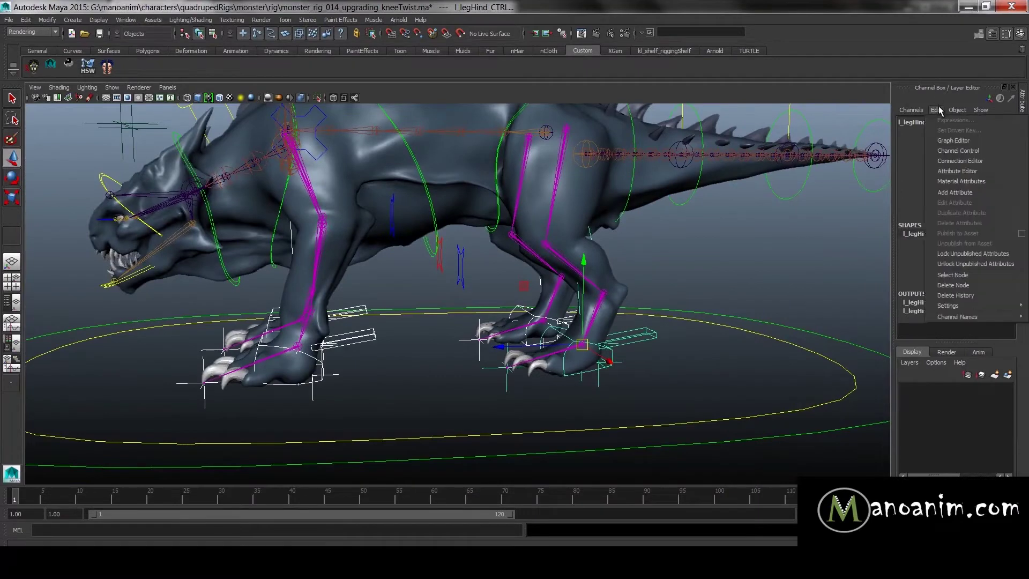
left_click(959, 196)
left_click(241, 187)
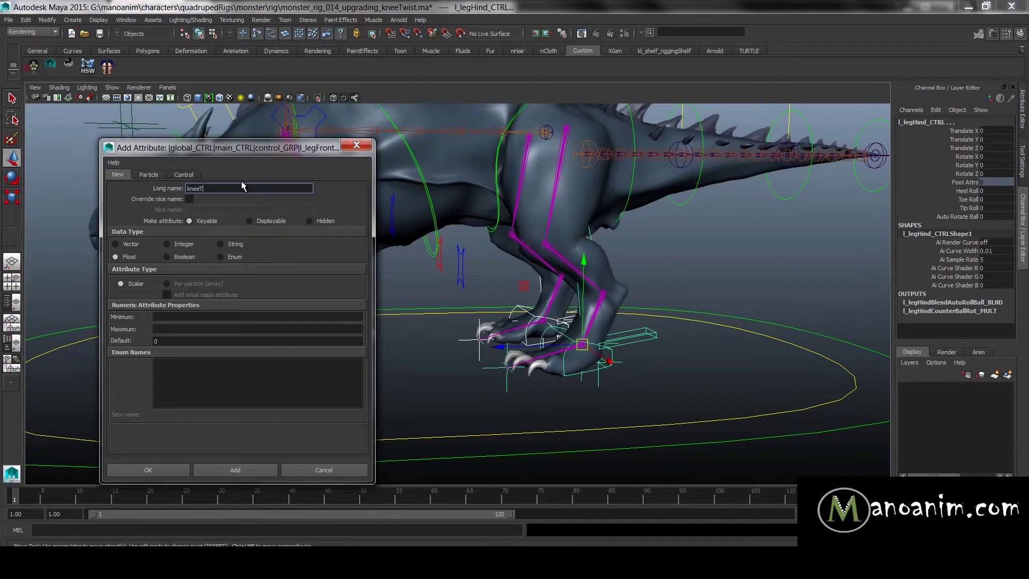
key("Tab")
key("Tab")
type("1")
key("Tab")
key("shift+Tab")
key("shift+Tab")
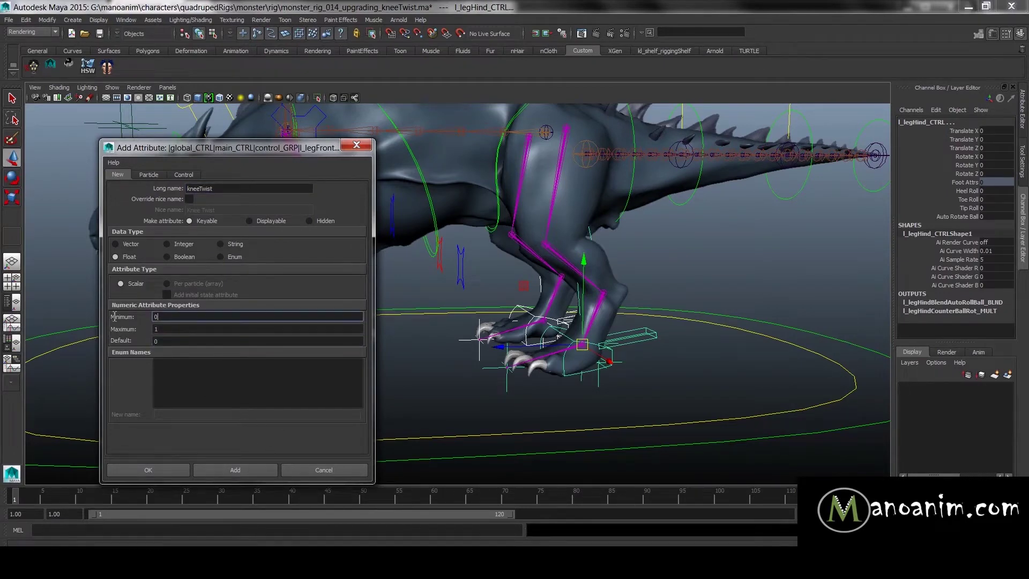
- Clear the minimum and maximum of kneeTwist, keep the default of 0, and add the attribute to the leg controls
key("BackSpace")
key("Tab")
key("BackSpace")
key("Tab")
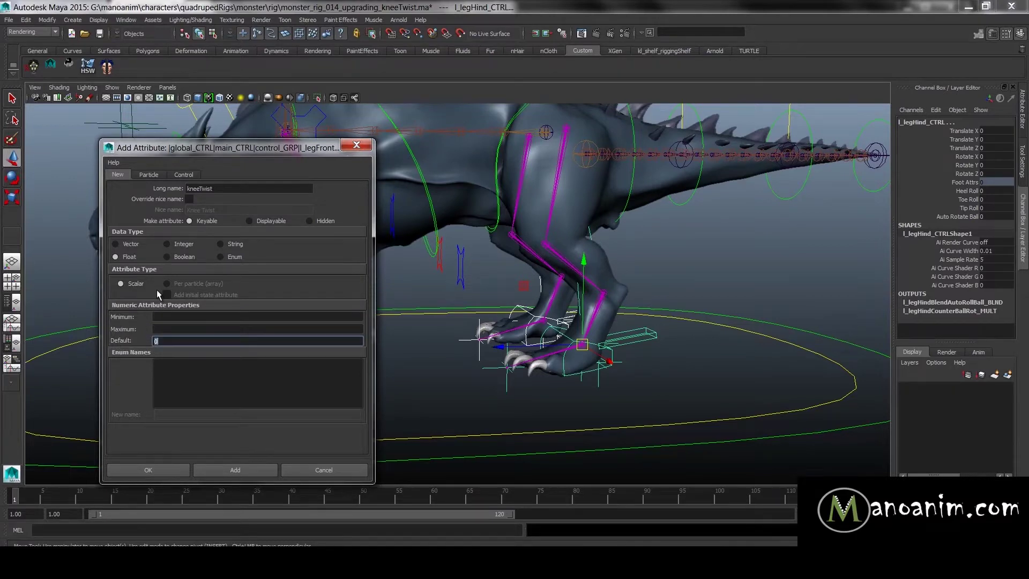
left_click(238, 470)
left_click(339, 470)
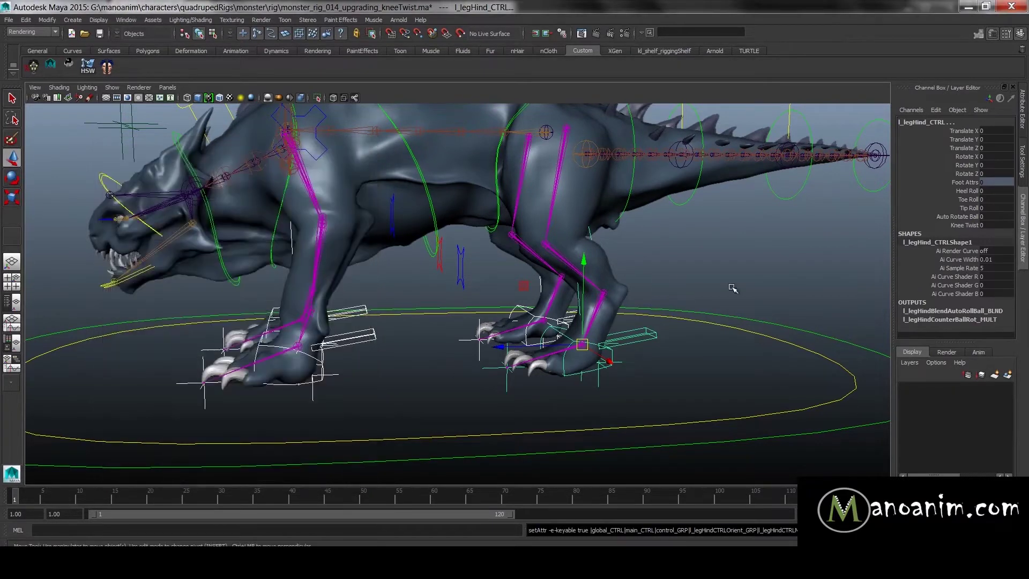
- Select the new Knee Twist channel of the leg controls and inspect the left hind leg
left_click(969, 226)
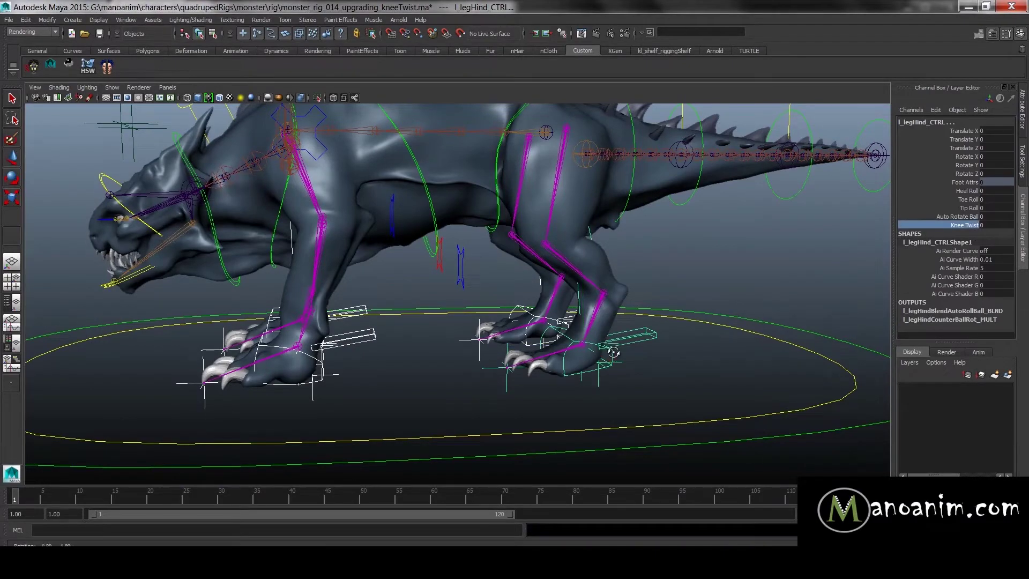
left_click_drag(613, 351, 705, 358, "alt")
scroll(691, 368, "up", 4)
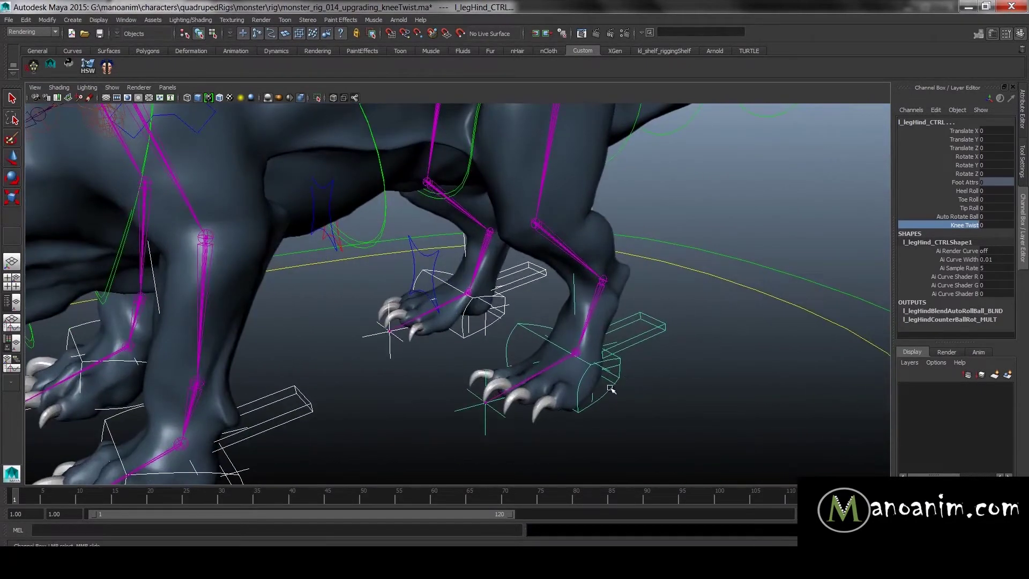
- Open the Connection Editor with the left hind foot control as source and that leg's IK handle as target
key("w")
left_click_drag(610, 388, 561, 279, "alt")
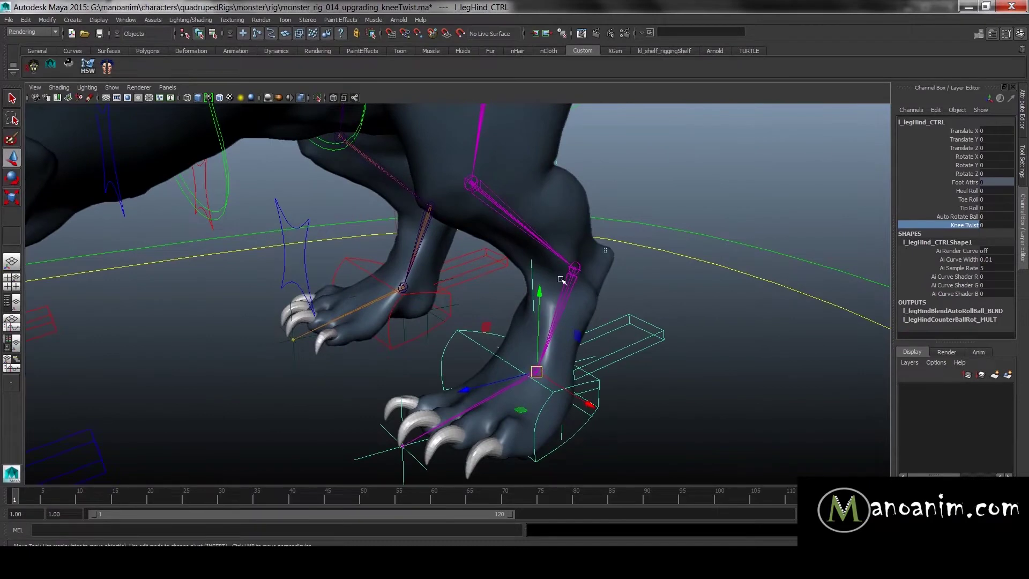
left_click(562, 278)
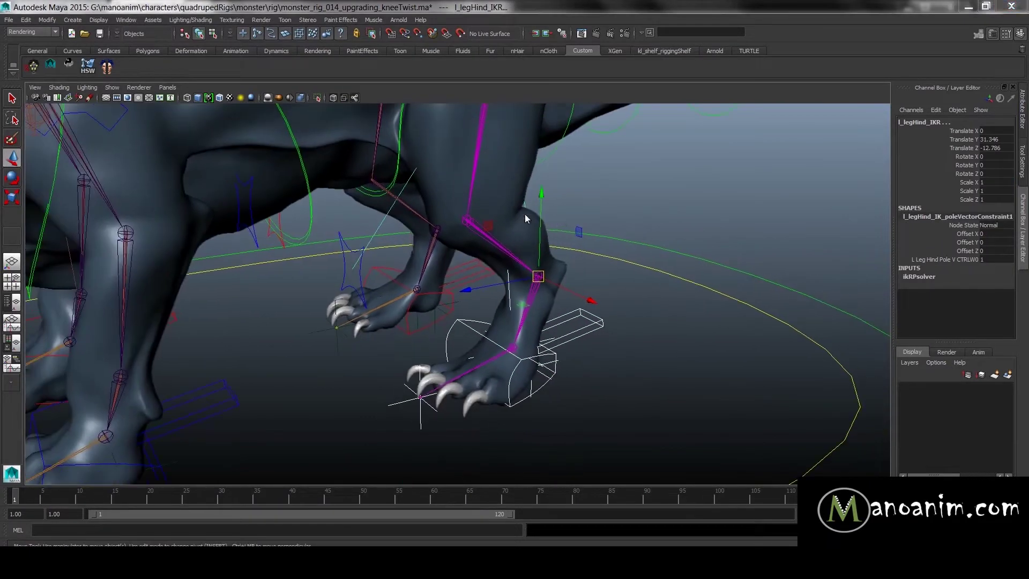
key("space")
left_click(529, 173)
mouse_move(561, 195)
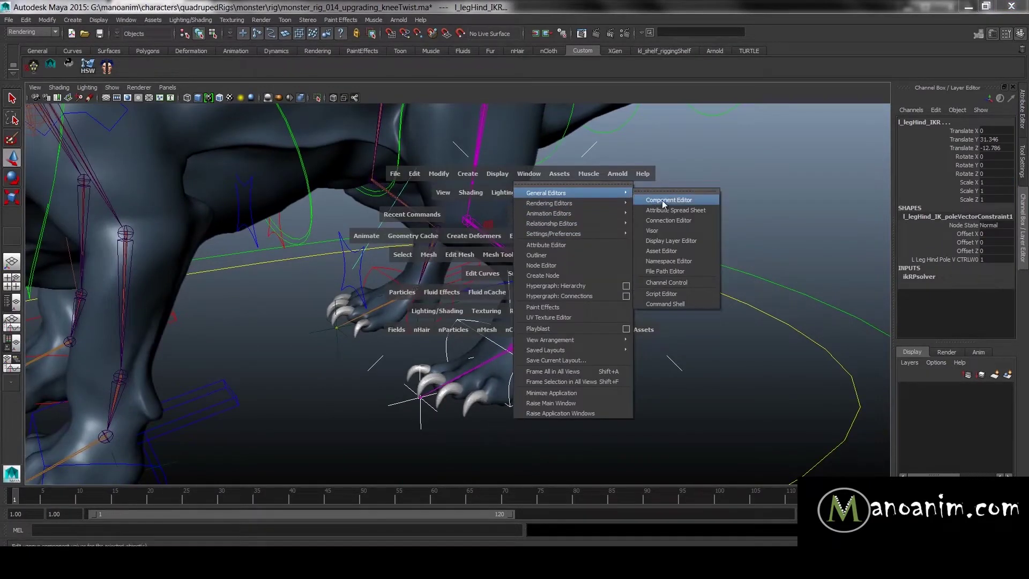
left_click(669, 221)
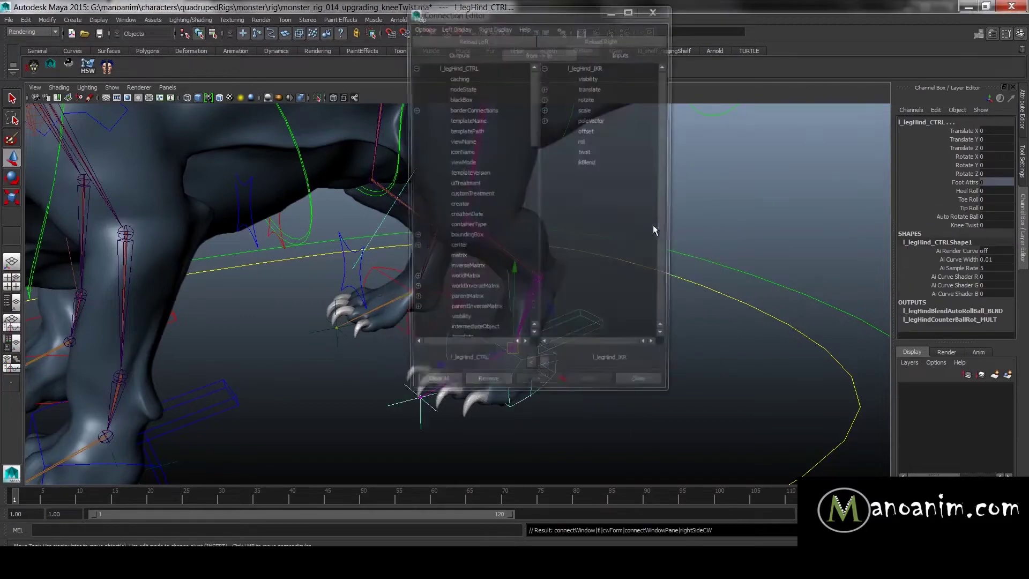
- Connect the kneeTwist attribute of l_legHind_CTRL to the twist attribute of l_legHind_IKR
scroll(482, 268, "down", 5)
left_click(466, 334)
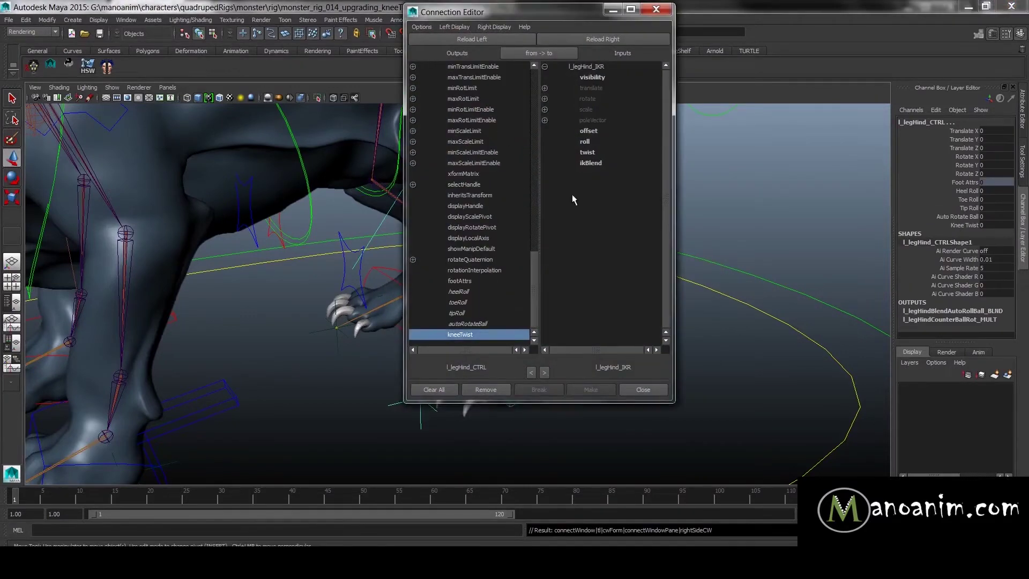
left_click(595, 152)
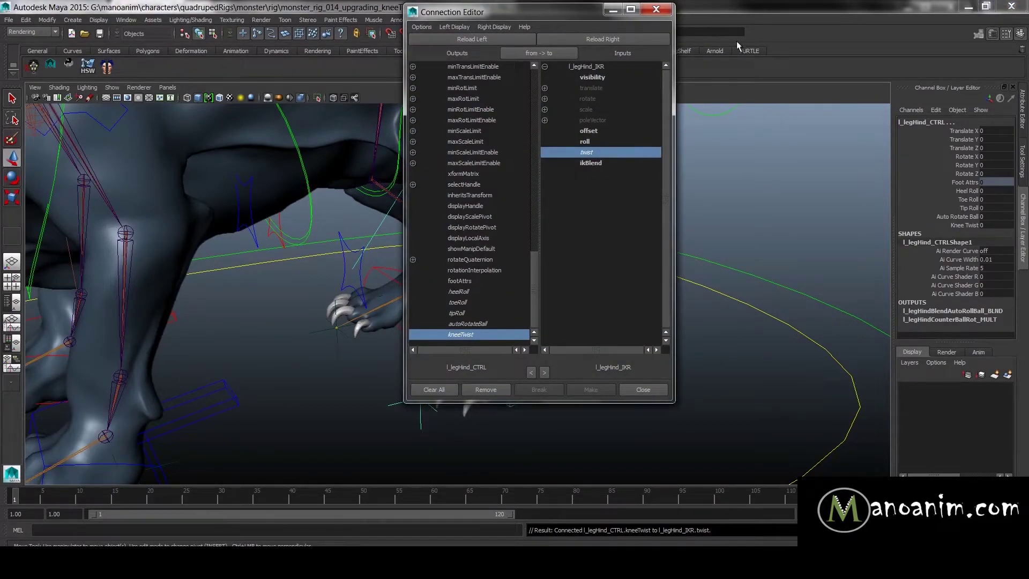
- Load r_legHind_CTRL as the source and r_legHind_IKR as the target in the Connection Editor
left_click_drag(551, 21, 702, 27)
left_click(425, 336)
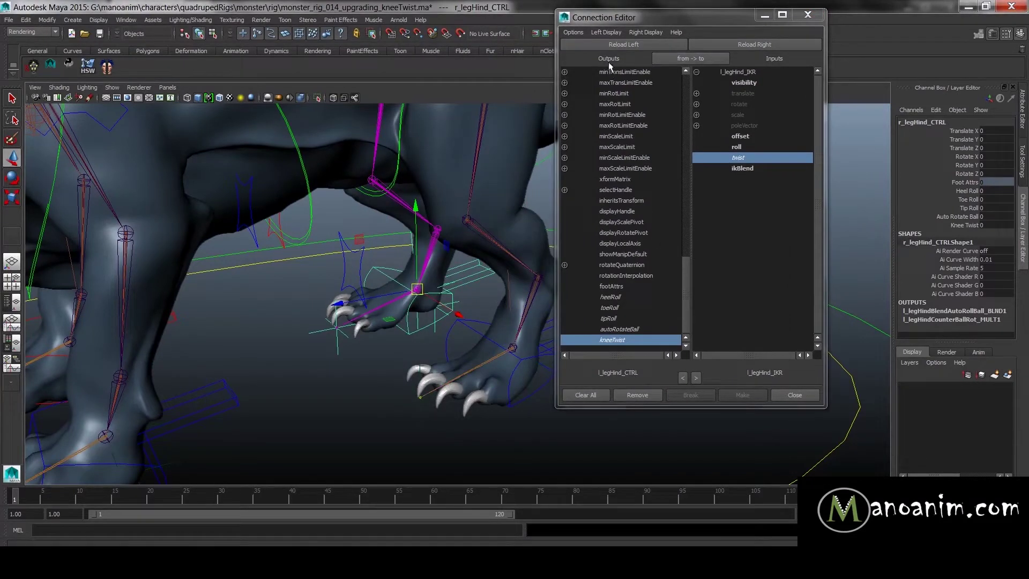
left_click(611, 45)
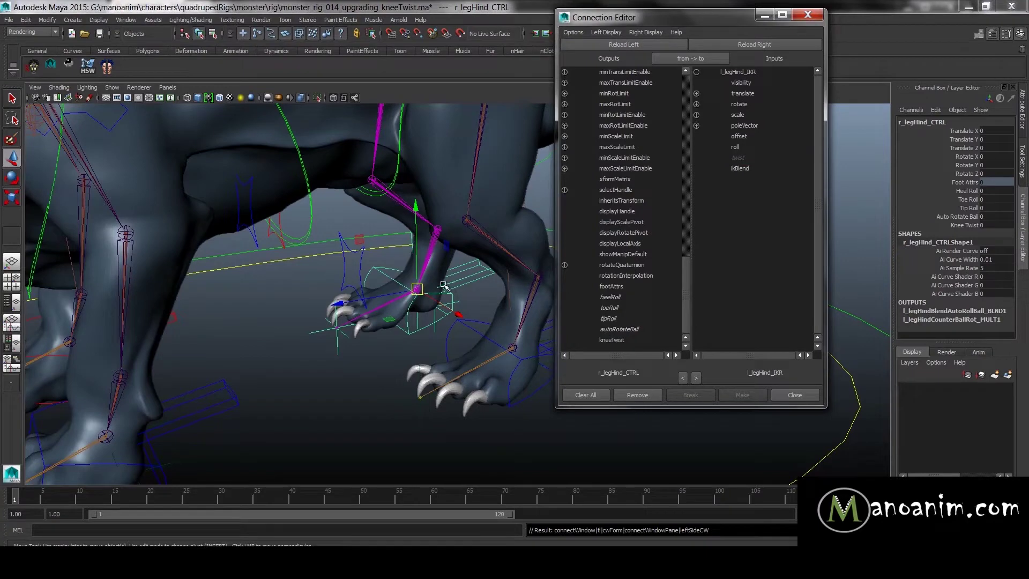
left_click(434, 234)
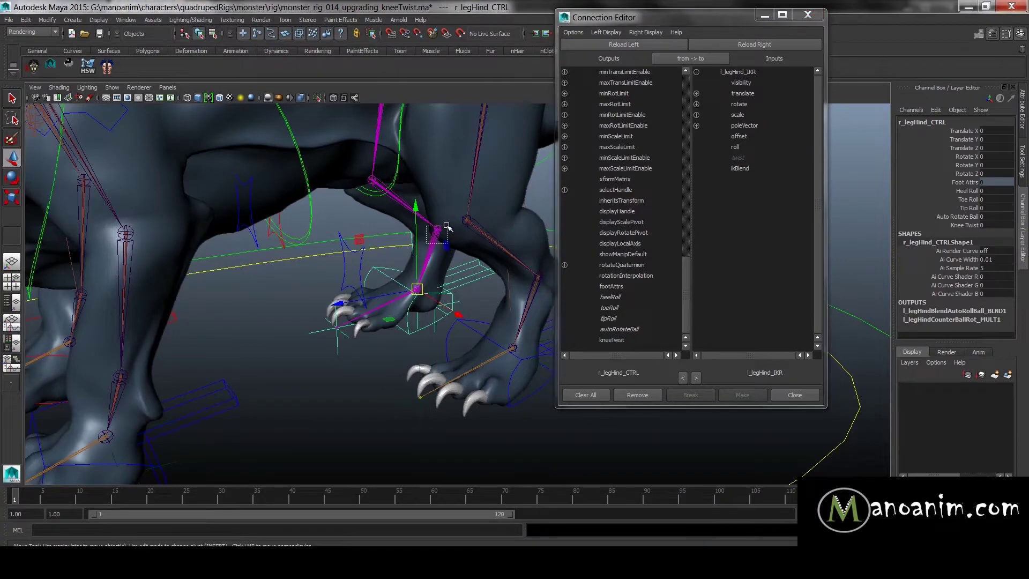
left_click(414, 331)
left_click(437, 229)
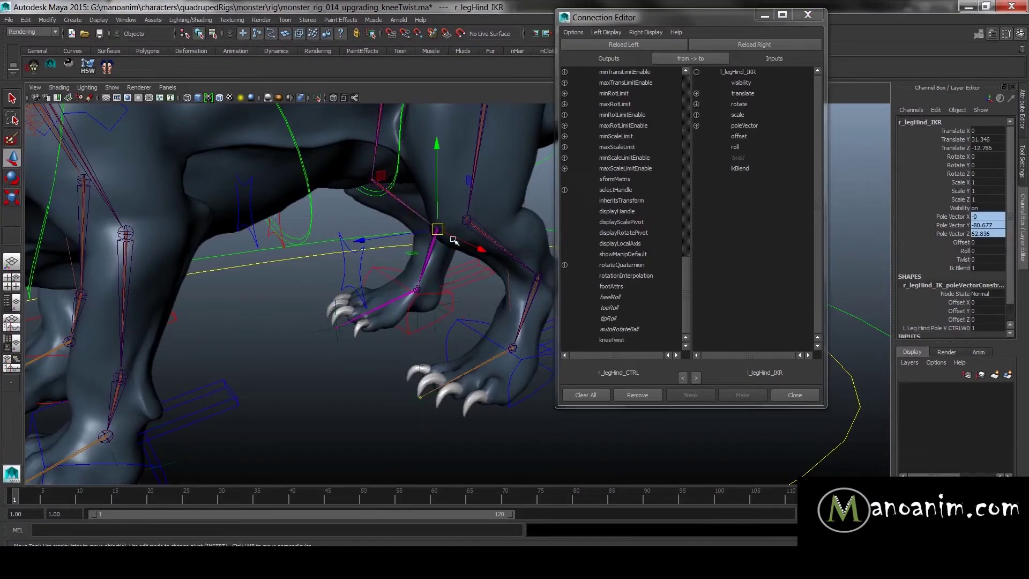
left_click(725, 47)
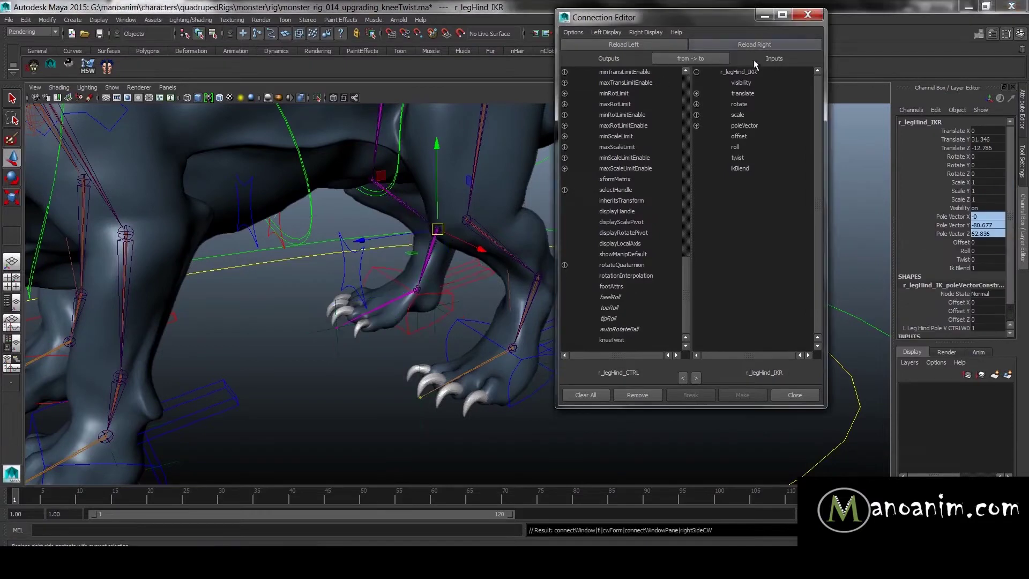
- Connect the kneeTwist attribute of r_legHind_CTRL to the twist attribute of r_legHind_IKR, leaving ikBlend unconnected
left_click(621, 341)
left_click(753, 169)
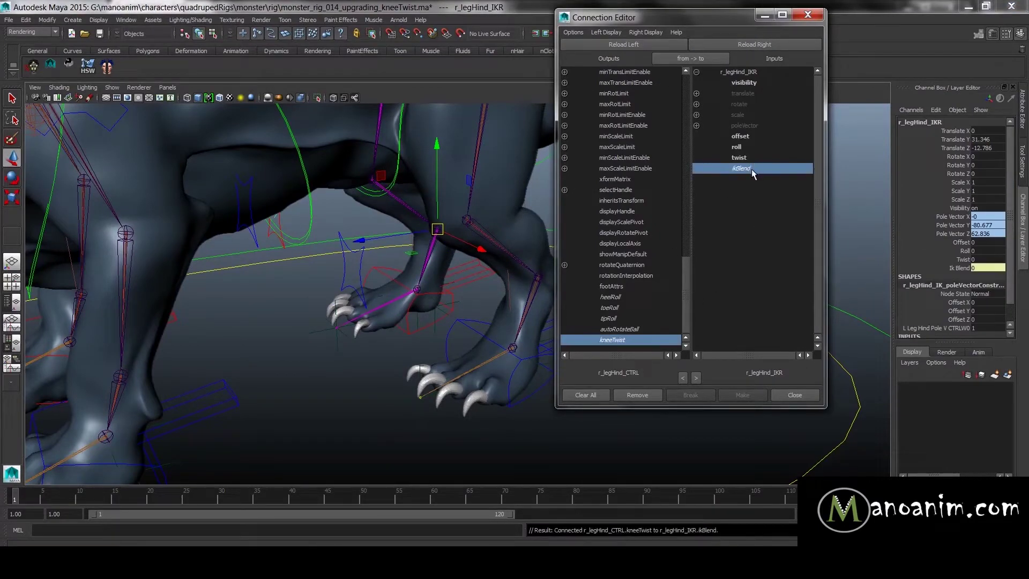
left_click(752, 169)
left_click(764, 158)
- Load l_legFront_CTRL and l_legFront_IKR into the Connection Editor and connect kneeTwist to twist
right_click_drag(300, 235, 199, 244, "alt")
middle_click_drag(238, 292, 372, 248, "alt")
right_click_drag(372, 248, 304, 348, "alt")
left_click(333, 405)
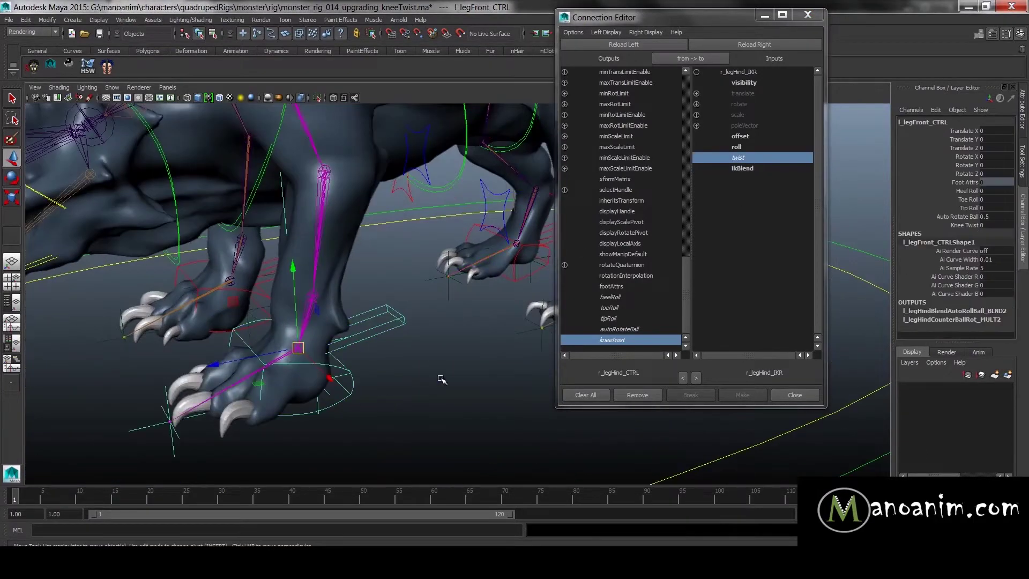
left_click(617, 46)
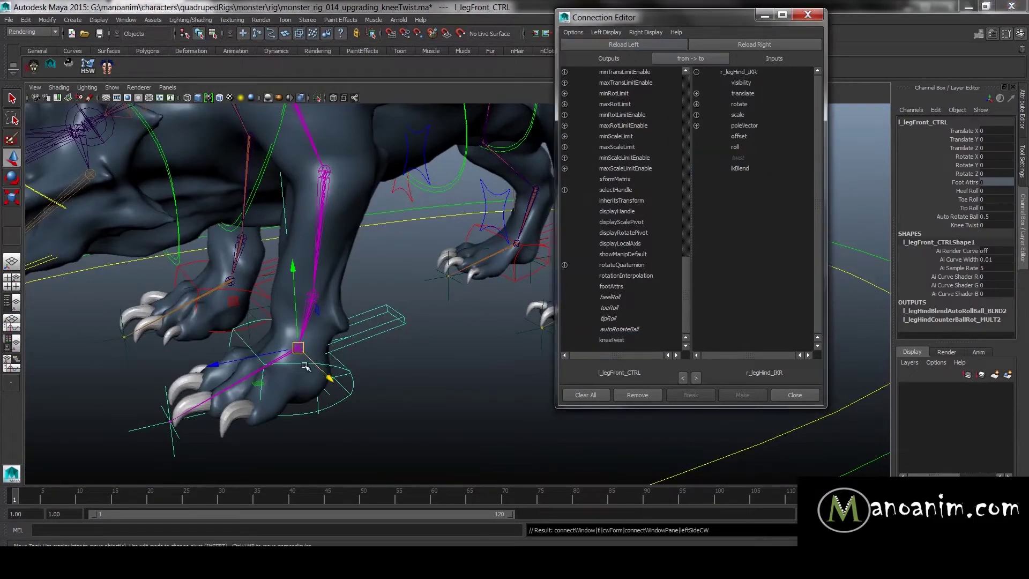
left_click(306, 319)
left_click(752, 46)
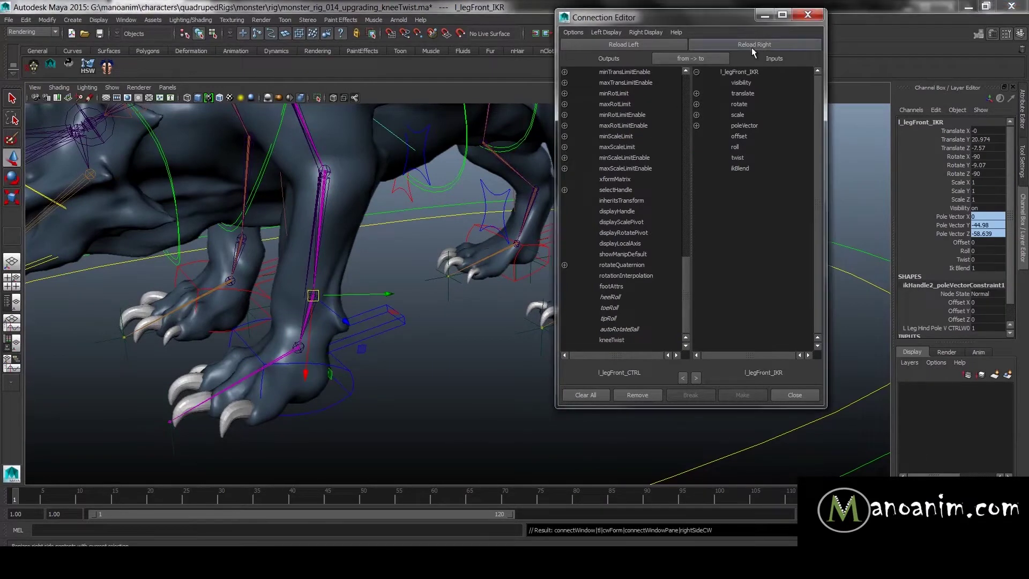
left_click(612, 341)
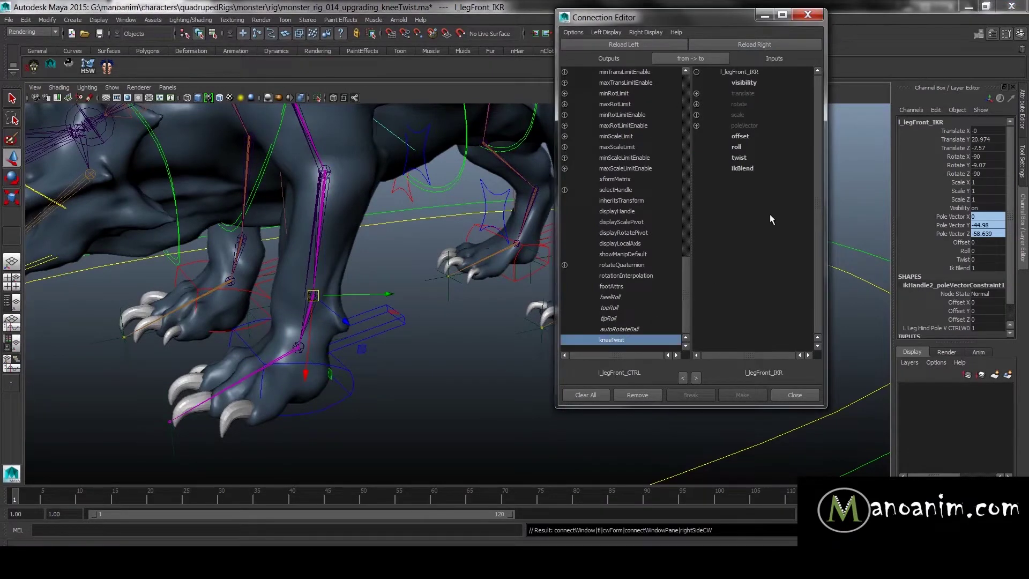
left_click(757, 159)
- Connect kneeTwist of r_legFront_CTRL to twist of r_legFront_IKR and close the Connection Editor
left_click_drag(407, 279, 391, 290, "alt")
left_click(397, 278)
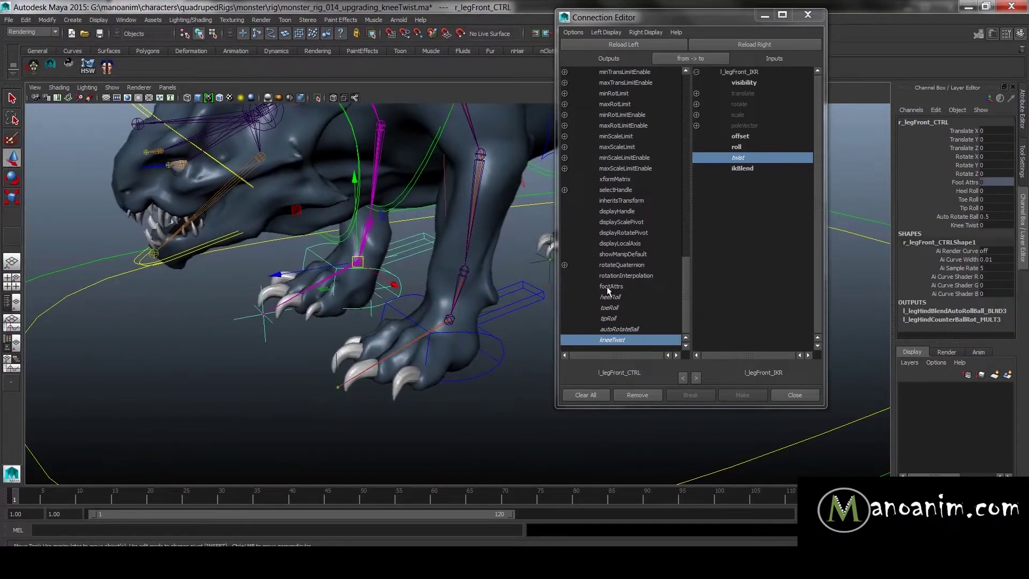
left_click(623, 44)
left_click(370, 222)
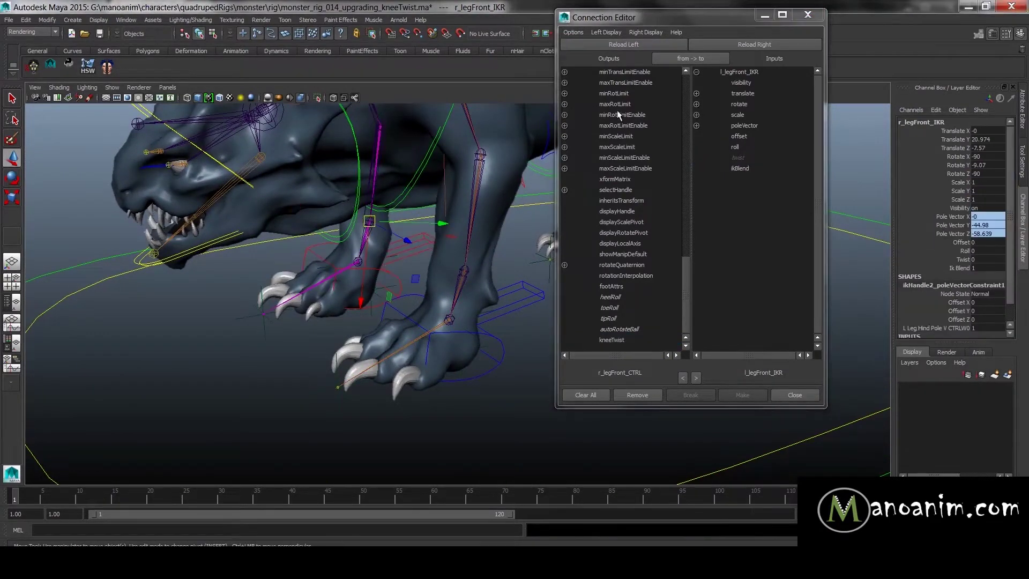
left_click(751, 46)
left_click(623, 340)
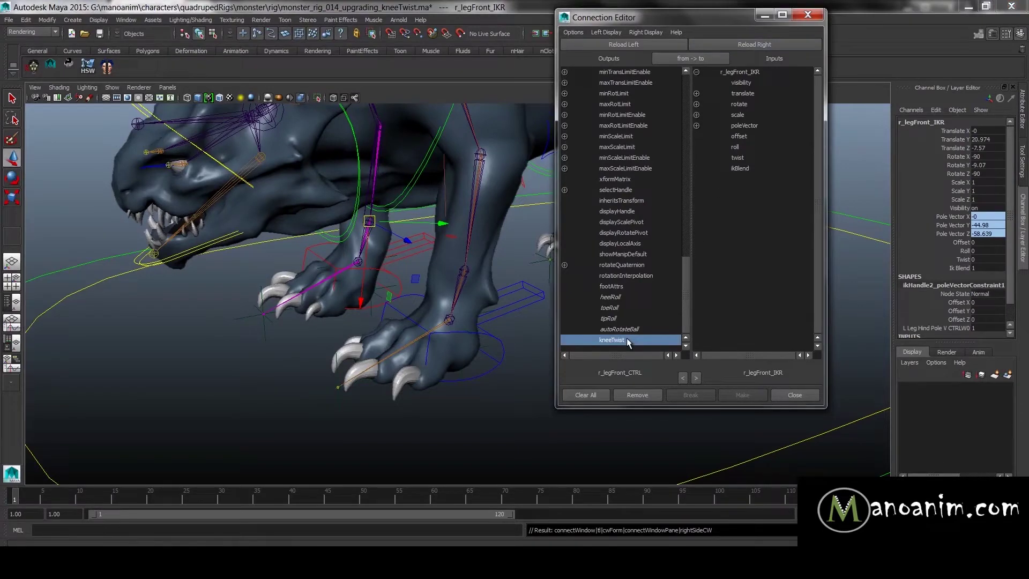
left_click(754, 159)
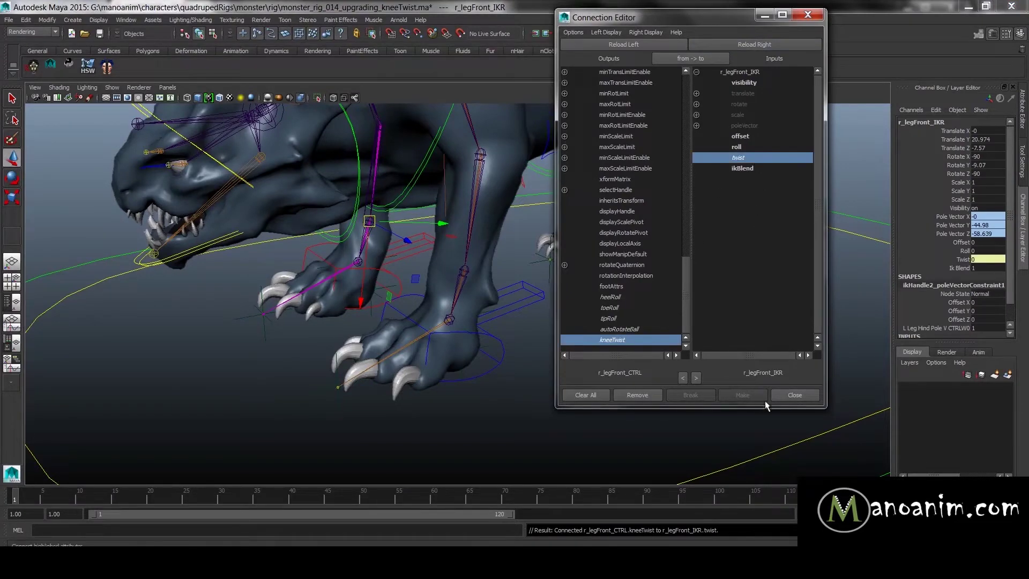
left_click(818, 18)
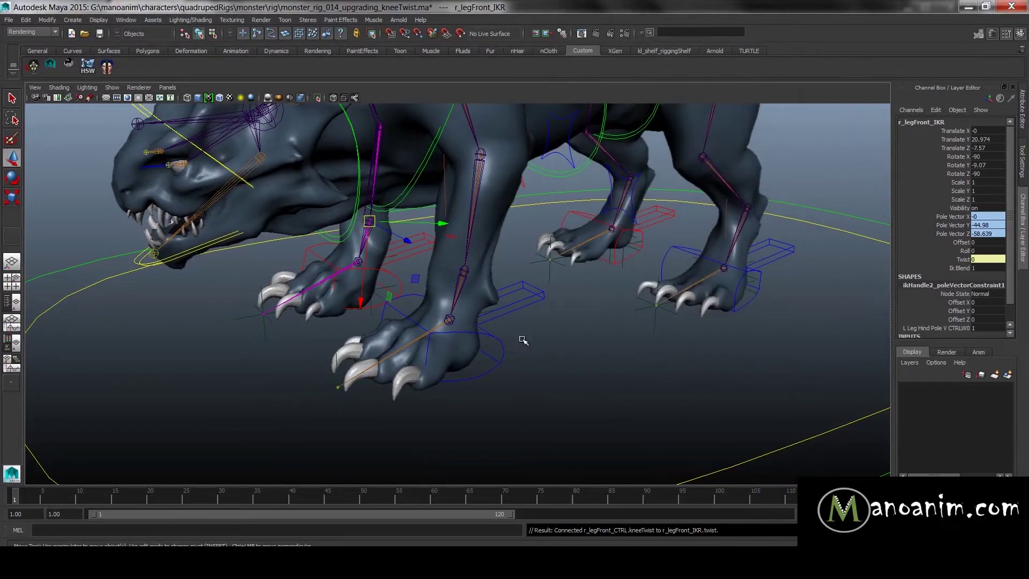
- Test the Knee Twist attribute on both front foot controls together and undo the change
left_click(394, 315)
left_click(400, 288, "shift")
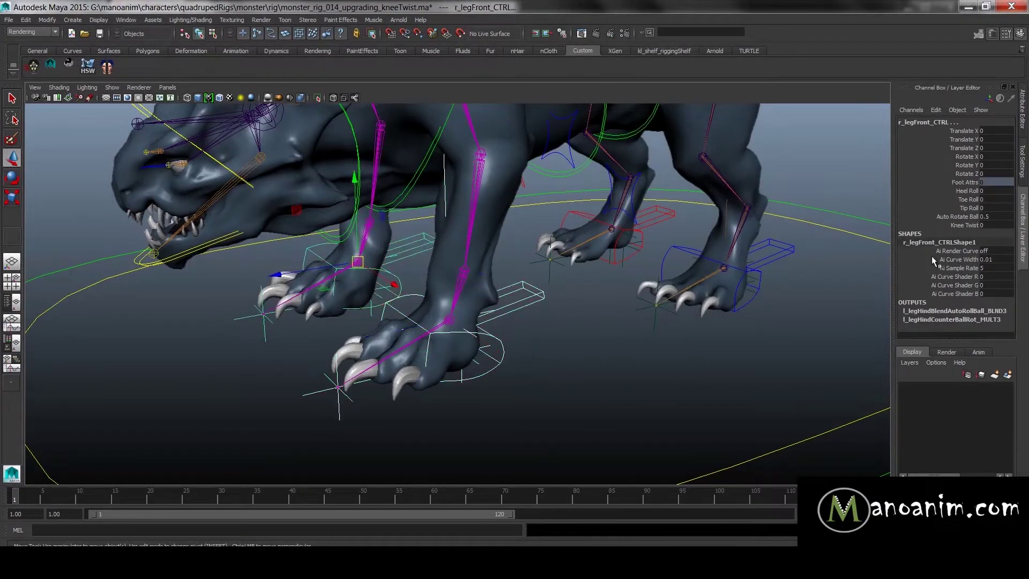
left_click(964, 225)
middle_click_drag(482, 241, 756, 275)
key("ctrl+z")
- Test the Knee Twist attribute on both hind foot controls together and restore the pose
right_click_drag(638, 243, 523, 223, "alt")
middle_click_drag(524, 223, 579, 307, "alt")
left_click_drag(580, 306, 647, 294, "alt")
key("w")
right_click_drag(648, 294, 560, 316, "alt")
left_click_drag(691, 306, 626, 400, "alt")
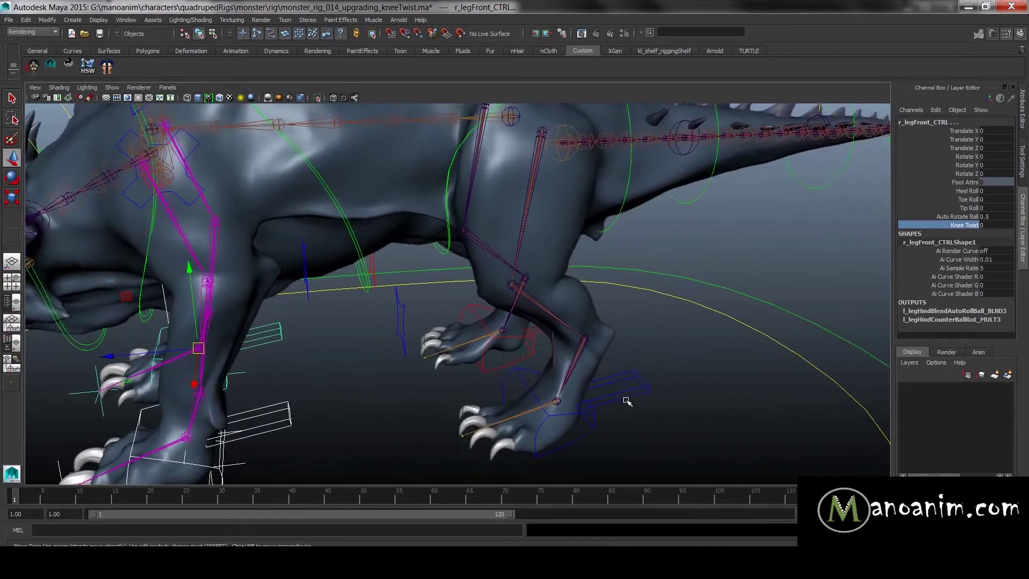
left_click(605, 430)
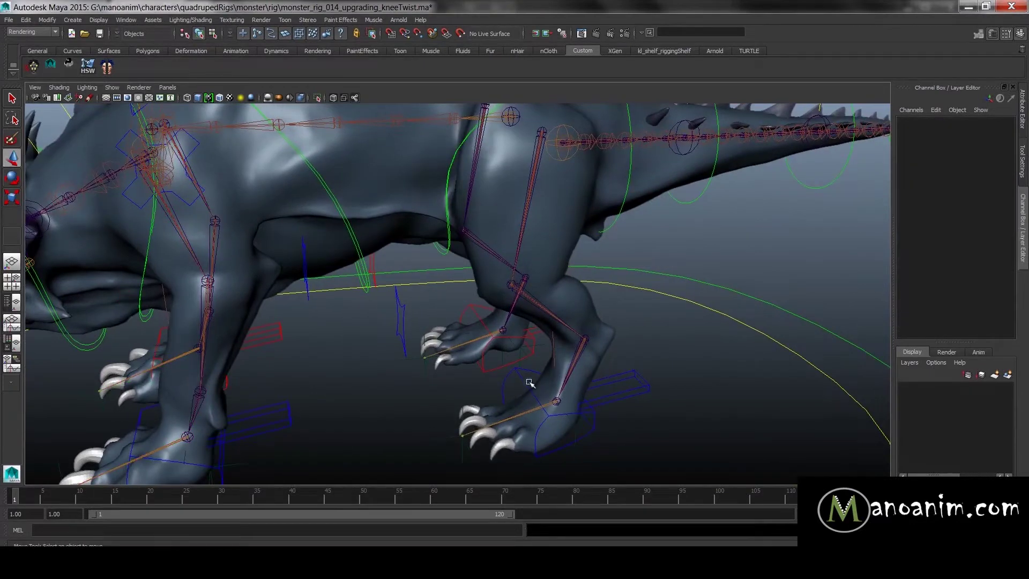
left_click(493, 369)
left_click(592, 432, "shift")
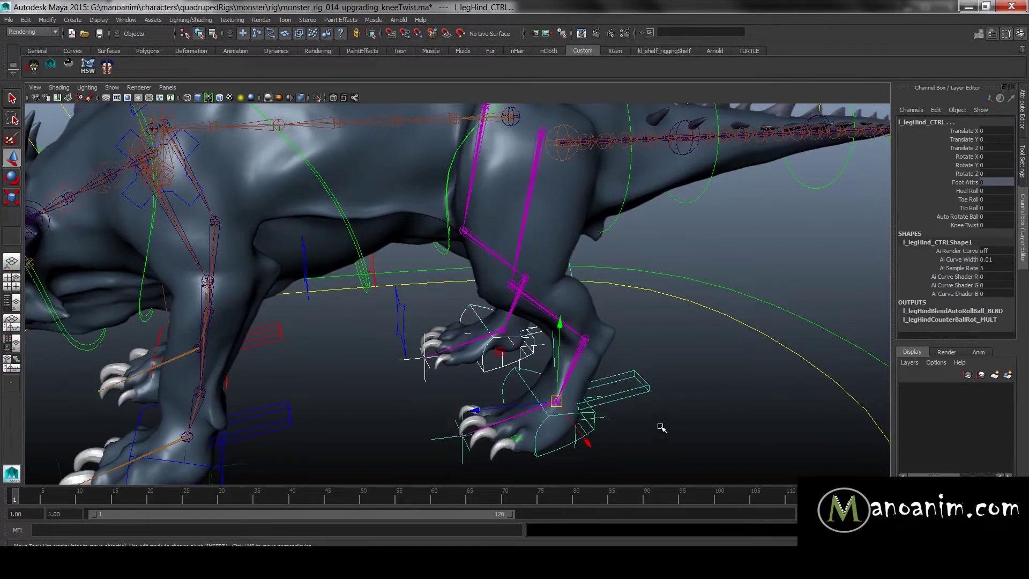
left_click(964, 225)
middle_click_drag(557, 300, 719, 232)
left_click(719, 232)
- Inspect the left hind leg's IK handle channels and check the rigged legs from several angles
left_click_drag(590, 257, 552, 262, "alt")
right_click_drag(551, 262, 630, 354, "alt")
mouse_move(623, 304)
left_mouse_down()
mouse_move(653, 280)
mouse_move(631, 308)
left_mouse_up()
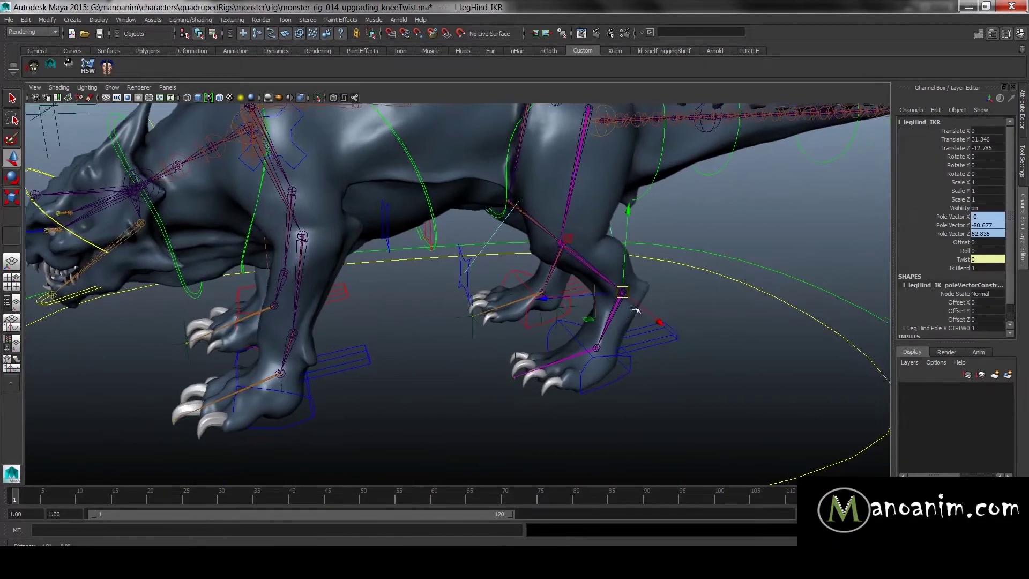
right_click_drag(631, 307, 737, 290, "alt")
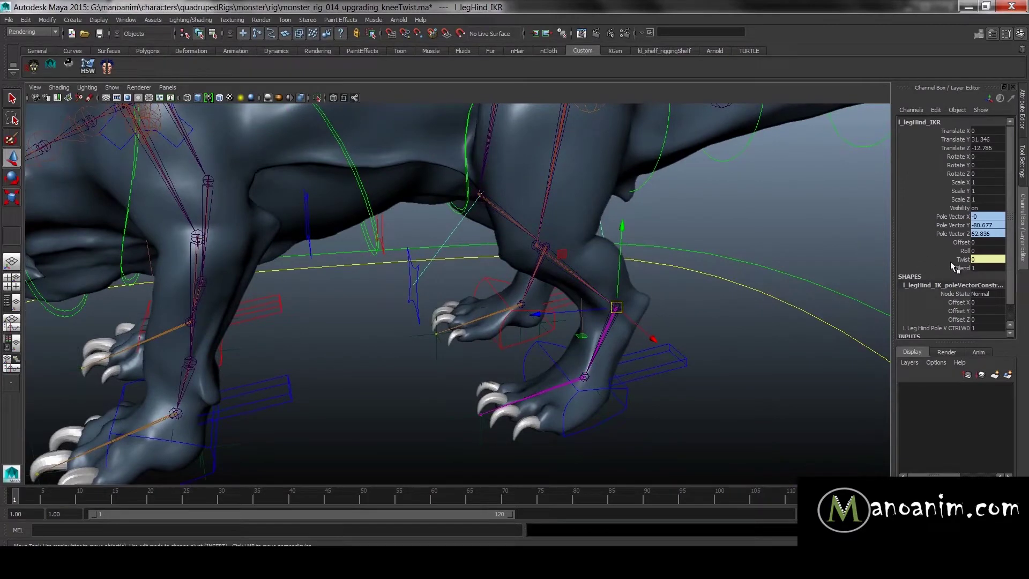
right_click_drag(712, 293, 652, 278, "alt")
left_click_drag(652, 278, 708, 252, "alt")
left_click(710, 250)
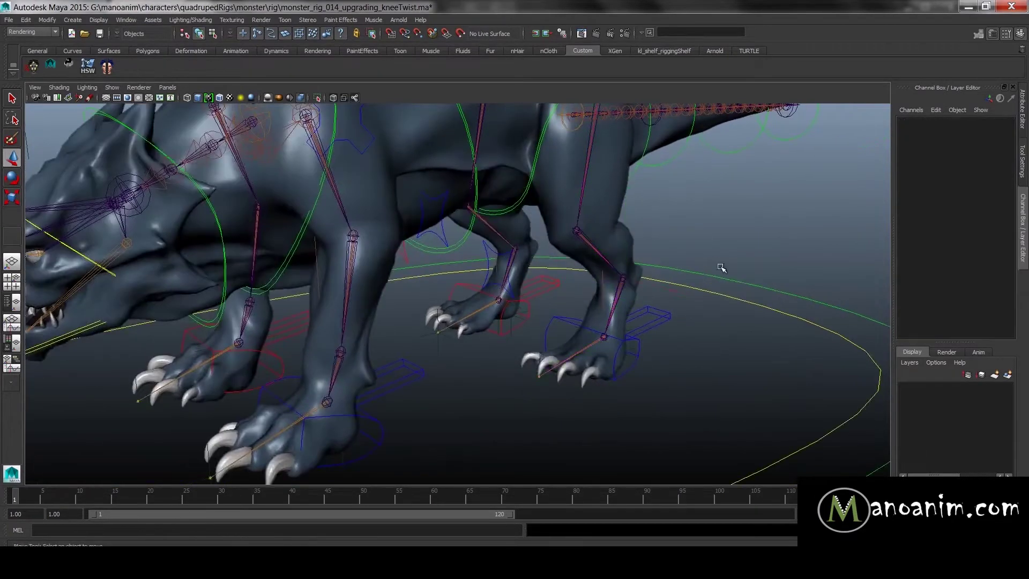
right_click_drag(636, 289, 685, 306, "alt")
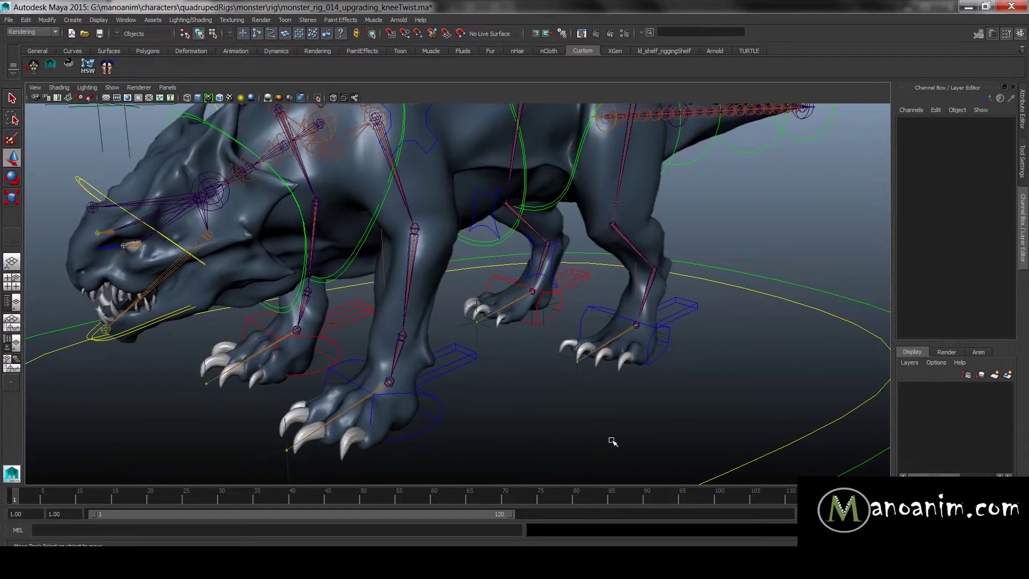
right_click_drag(545, 347, 413, 279, "alt")
middle_click_drag(414, 278, 457, 300, "alt")
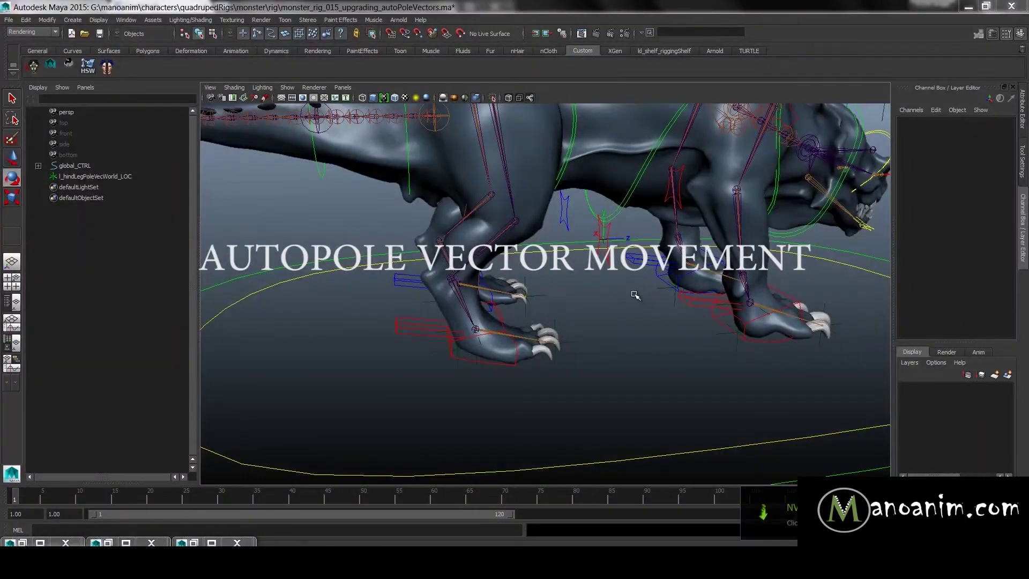
- Examine the leg controls from both sides and select the l_hindLegPoleVecWorld_LOC locator to check its position
left_click_drag(624, 287, 622, 232, "alt")
middle_click_drag(622, 233, 651, 250, "alt")
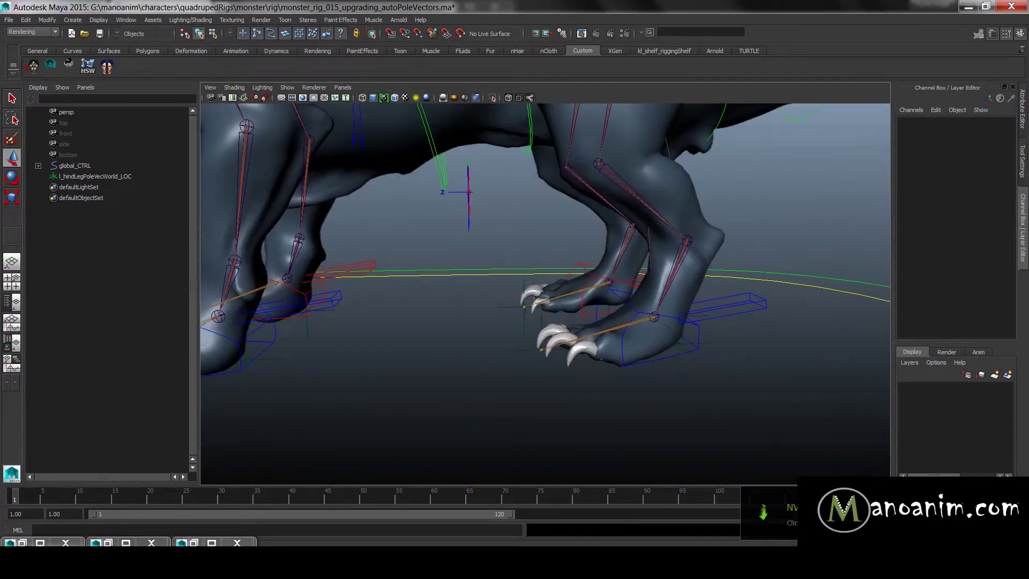
left_click_drag(669, 332, 682, 342, "alt")
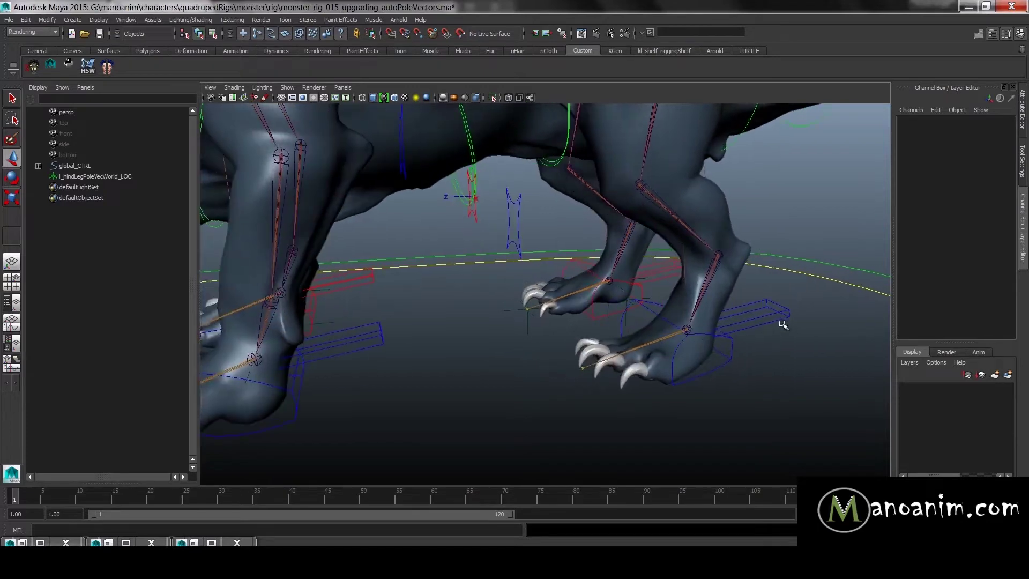
right_click_drag(781, 323, 578, 251, "alt")
left_click_drag(638, 324, 684, 299, "alt")
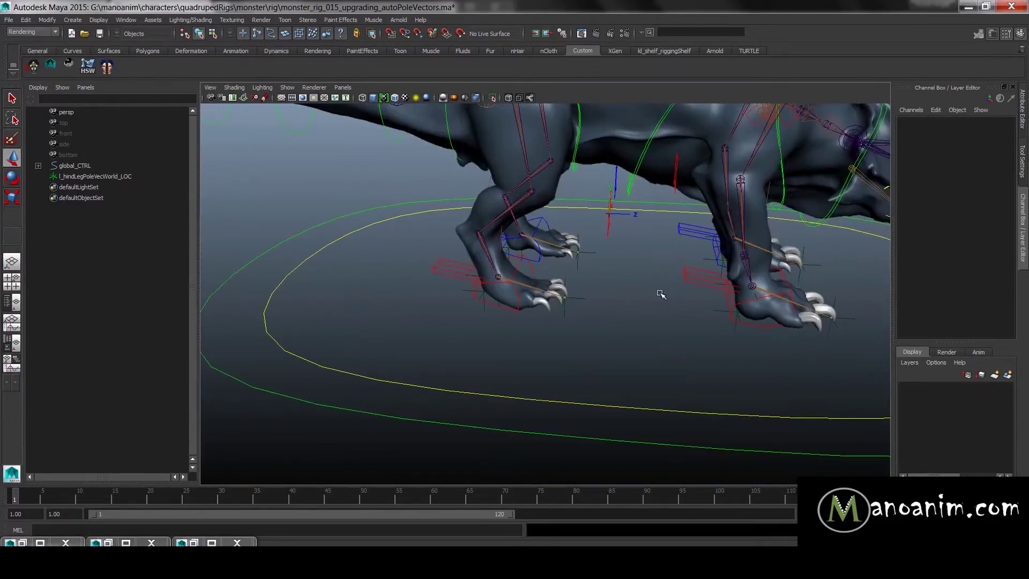
middle_click_drag(504, 278, 516, 276, "alt")
scroll(516, 277, "up", 2)
left_click(114, 177)
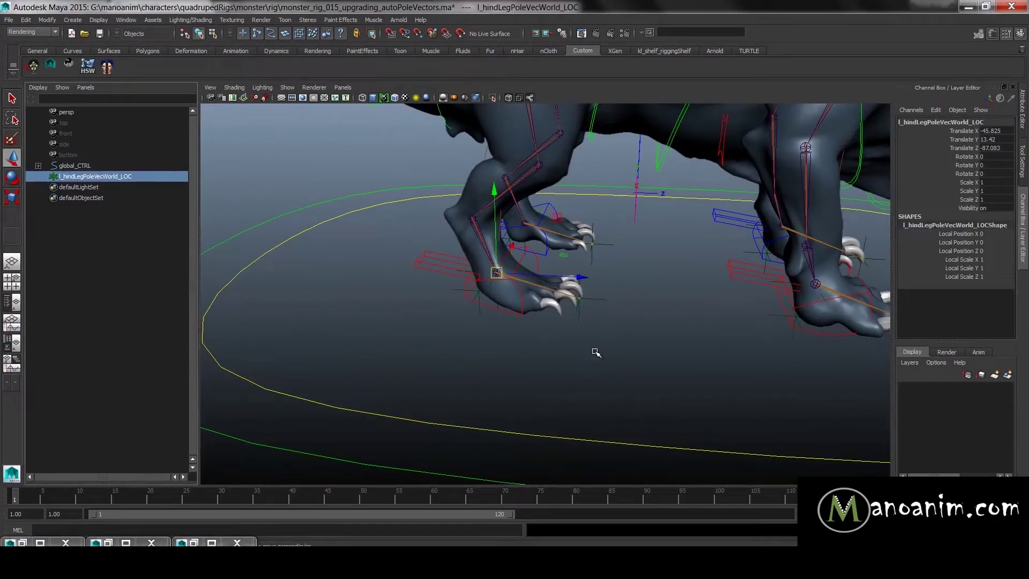
- Move the right hind foot control to about X 8.2, Y -1, Z 11.6 and rotate it about -45° in Y
left_click(511, 326)
left_click_drag(487, 321, 537, 292, "alt")
scroll(506, 316, "up", 3)
left_click(489, 321)
scroll(522, 300, "down", 2)
right_click_drag(538, 292, 583, 317, "alt")
middle_click_drag(583, 317, 593, 357, "alt")
left_click_drag(498, 324, 546, 252)
middle_click_drag(604, 186, 561, 271, "alt")
left_click_drag(475, 358, 516, 418)
key("e")
key("w")
left_click_drag(671, 305, 601, 309, "alt")
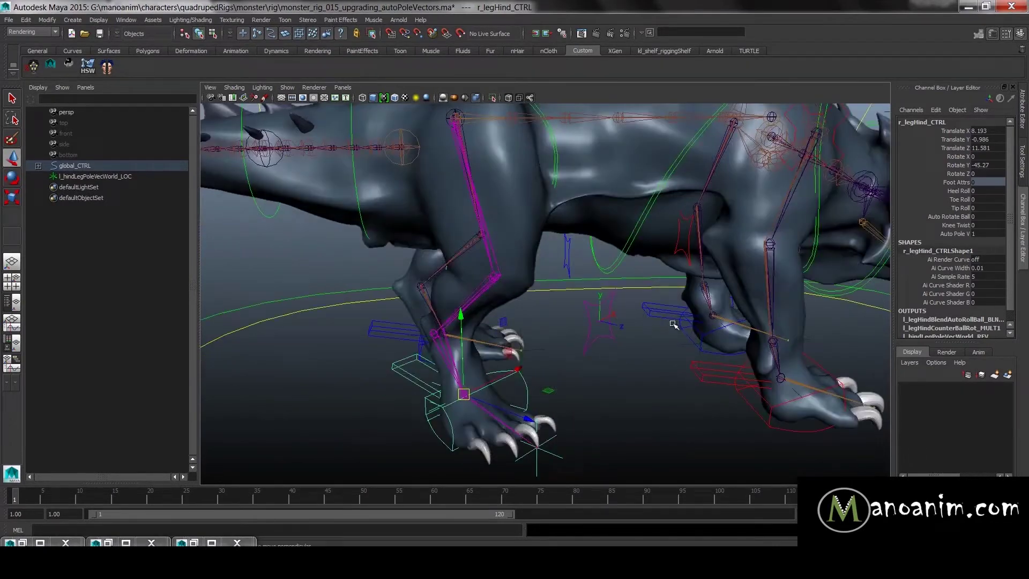
- Undo the last changes and pose the r_legHind_CTRL foot control at about X 8.9, Y 16.2, Z 17.4, rotated about -45° in Y
key("ctrl+z")
key("ctrl+z")
key("ctrl+z")
key("e")
key("w")
left_click_drag(473, 331, 474, 361)
key("e")
left_click_drag(527, 383, 468, 404)
- Set Auto Pole V to 0 on r_legHind_CTRL and move the foot to about X -12.6, Y 16.6, Z 30
left_click(955, 234)
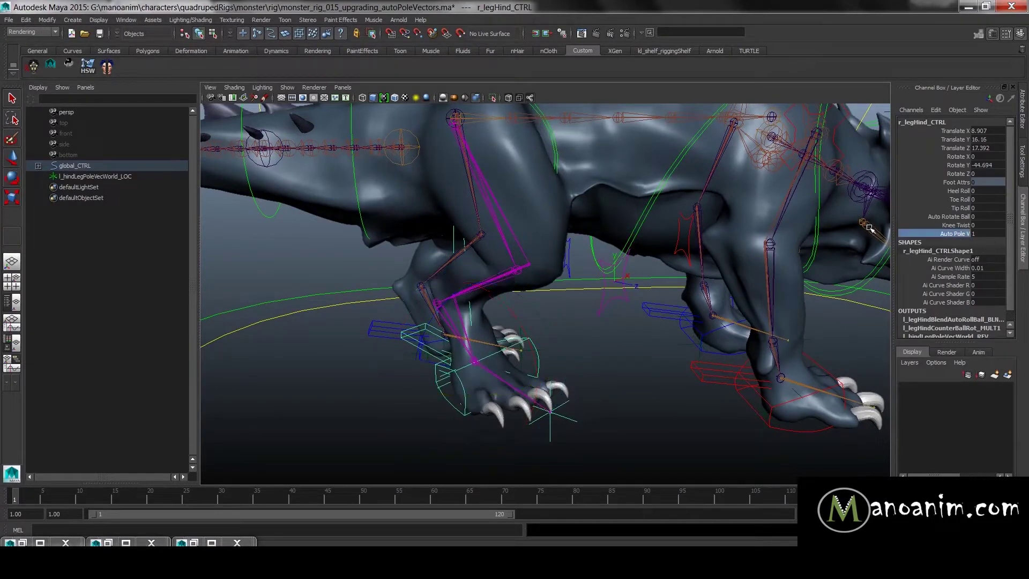
left_click_drag(648, 233, 632, 210, "alt")
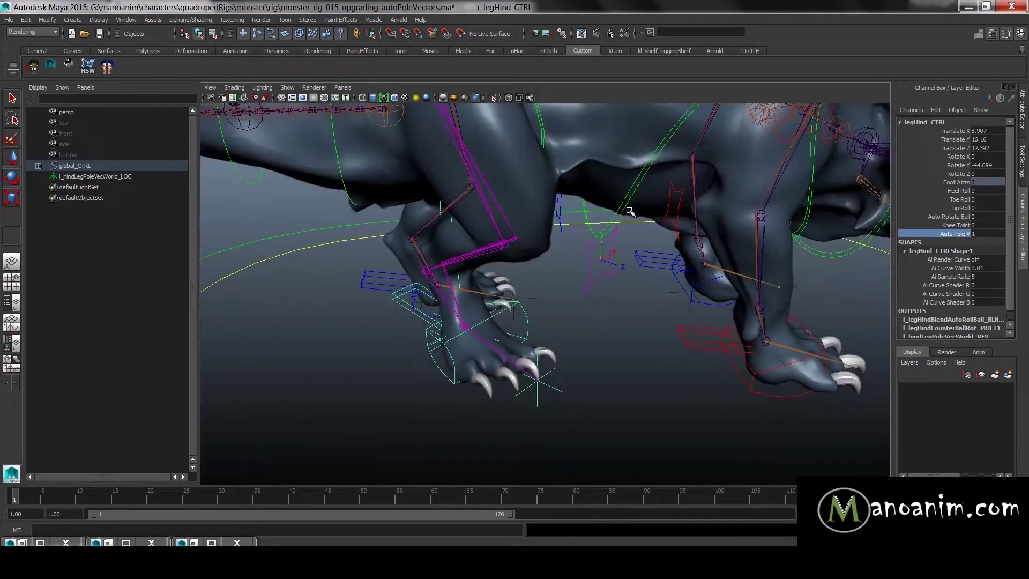
middle_click_drag(626, 211, 589, 218)
key("w")
left_click_drag(463, 326, 524, 352)
middle_click_drag(526, 353, 582, 367)
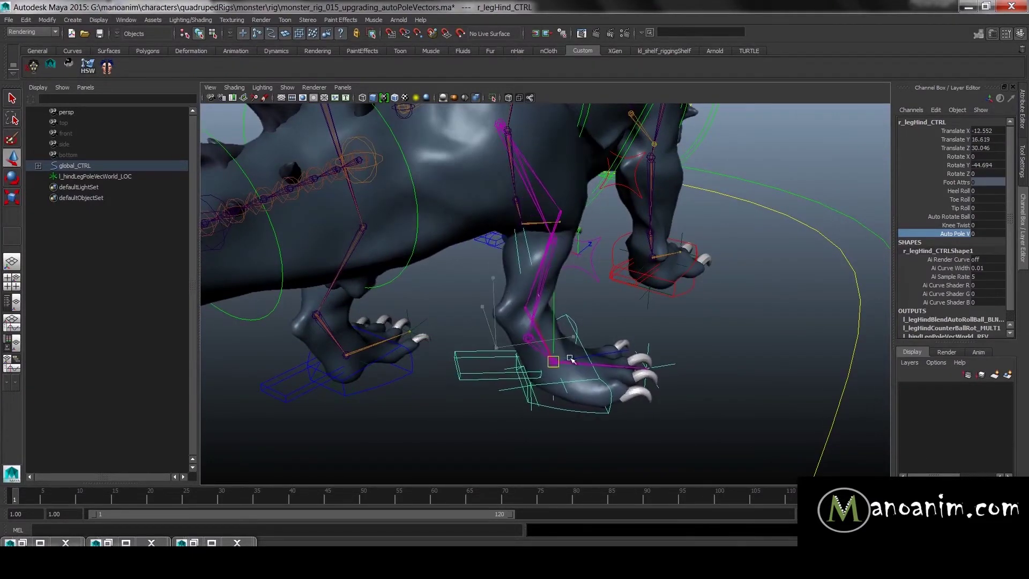
- Set Auto Pole V to 1 on r_legHind_CTRL and reset all its translate and rotate values to 0
left_click(953, 234)
middle_click_drag(750, 245, 850, 261)
key("w")
left_click_drag(987, 139, 983, 174)
type("0")
key("Return")
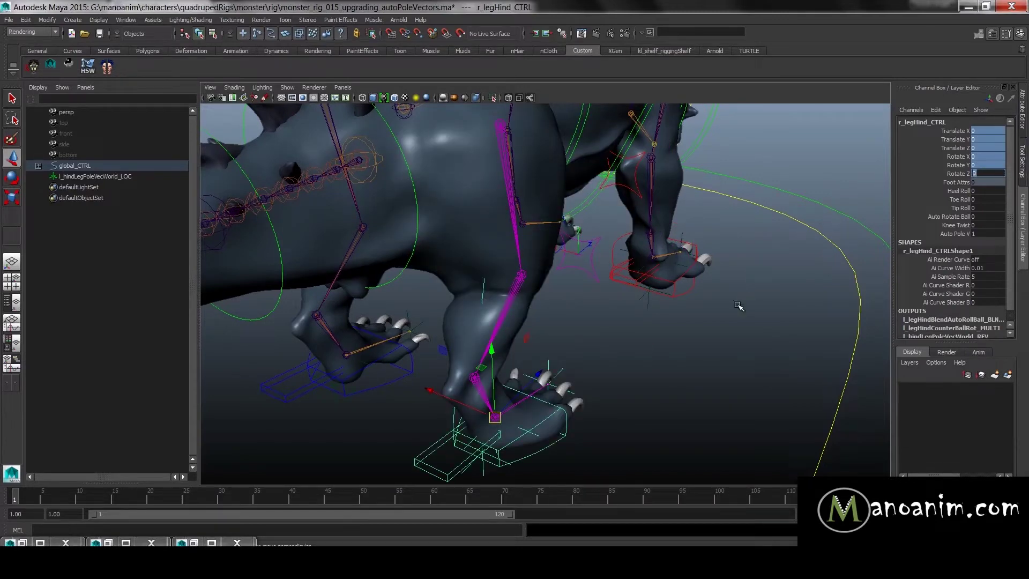
- Select the opposite hind foot control, l_legHind_CTRL, and check its available channels
left_click(723, 324)
left_click_drag(723, 324, 648, 284, "alt")
scroll(439, 285, "down", 5)
right_click_drag(648, 284, 749, 333, "alt")
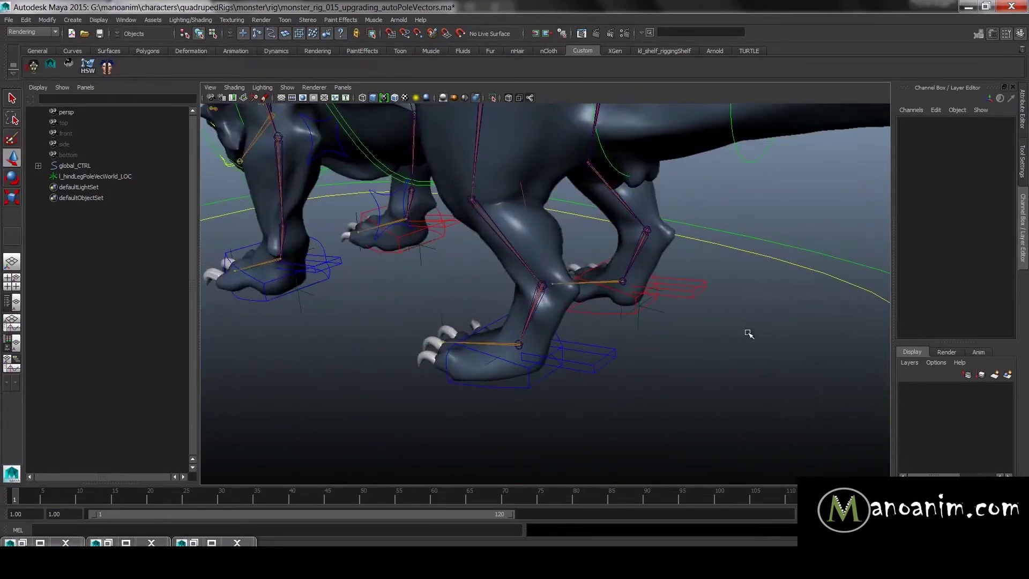
left_click(506, 390)
left_click_drag(542, 354, 563, 375, "alt")
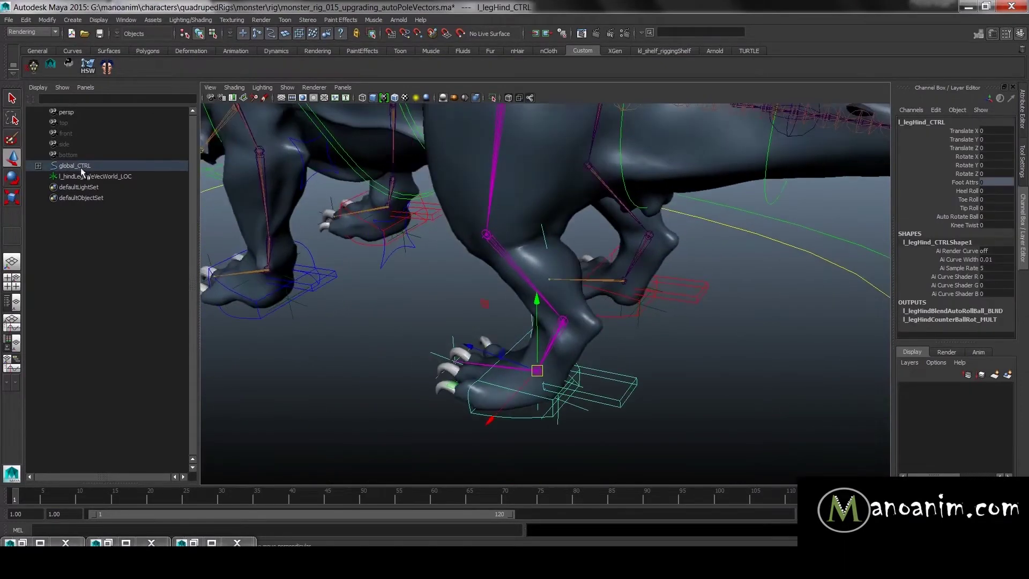
- Duplicate the l_hindLegPoleVecWorld_LOC locator and rename the copy as r_hindLegPoleVecWorld_LOC
left_click(82, 176)
left_click_drag(288, 242, 297, 232, "alt")
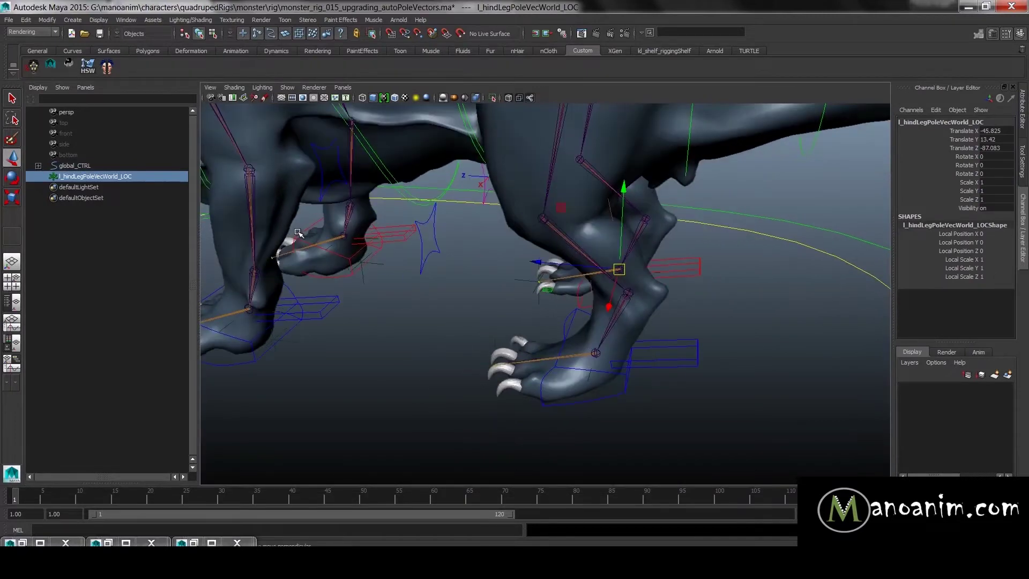
key("ctrl+d")
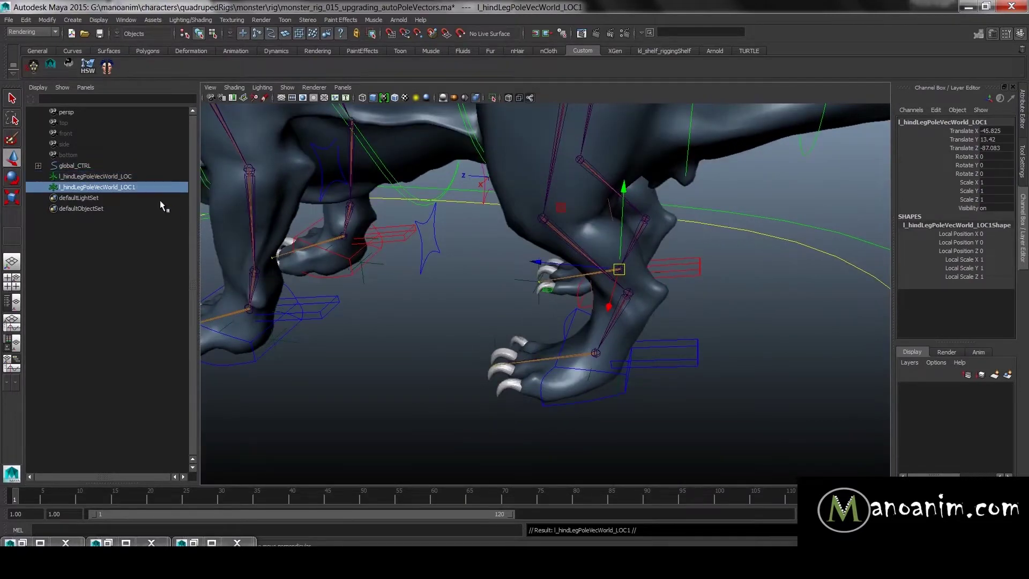
double_click(143, 185)
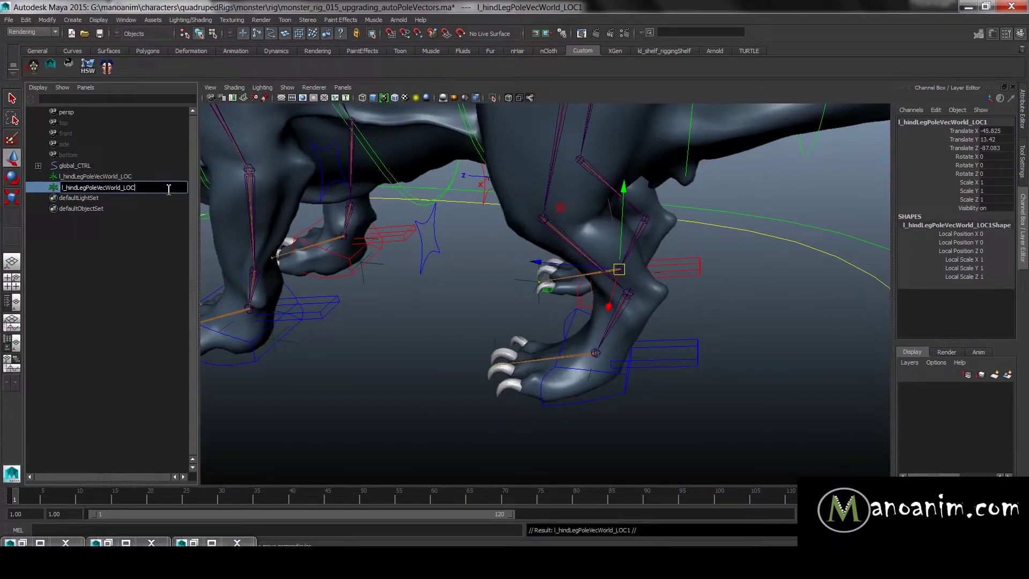
key("BackSpace")
type("r")
key("Return")
- Align r_hindLegPoleVecWorld_LOC with the opposite hind foot by parenting it to l_legHind_CTRL, setting Translate X to 0 and unparenting it
left_click_drag(450, 391, 617, 375, "alt")
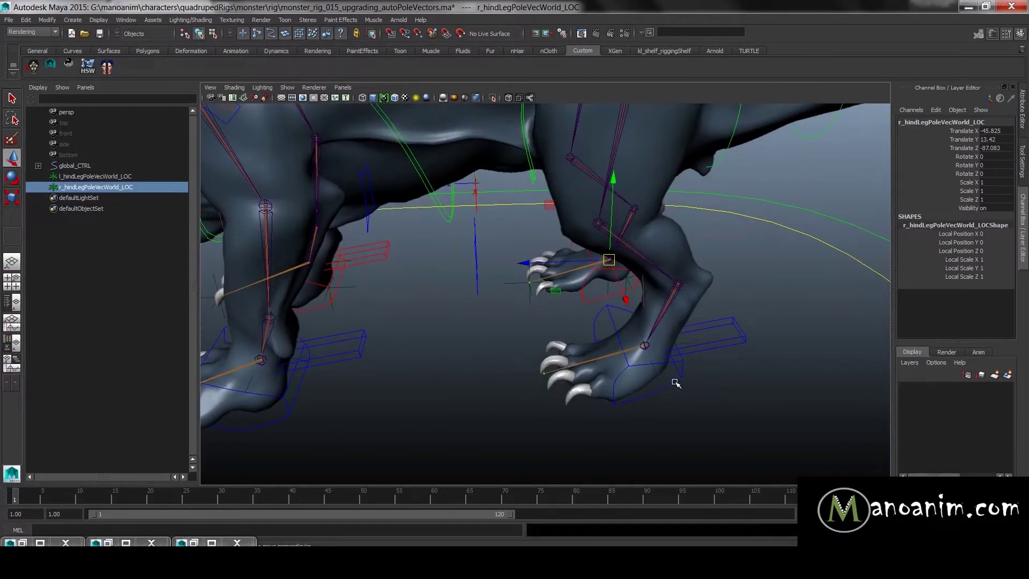
left_click(674, 381)
key("p")
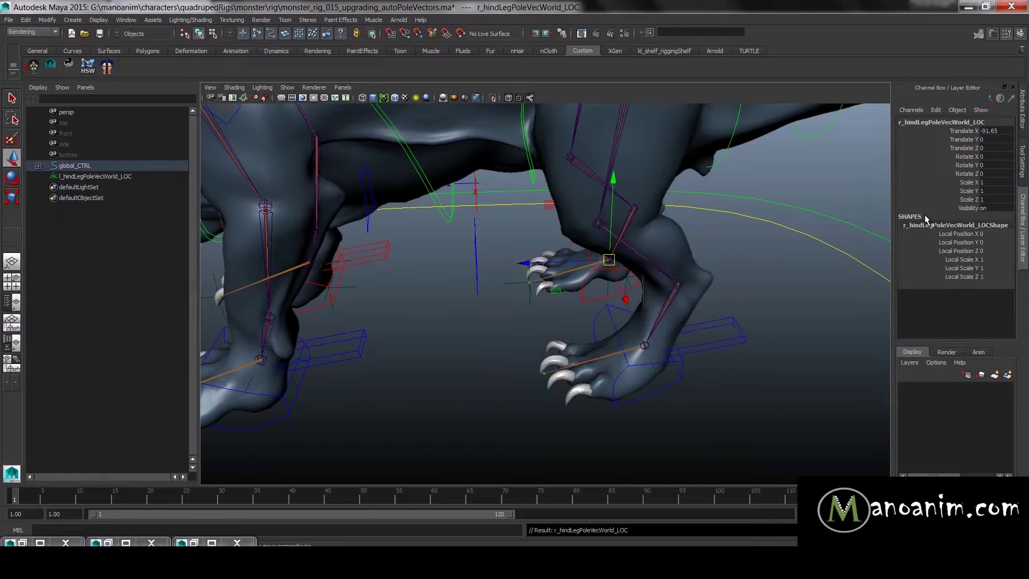
double_click(997, 132)
type("0")
key("Return")
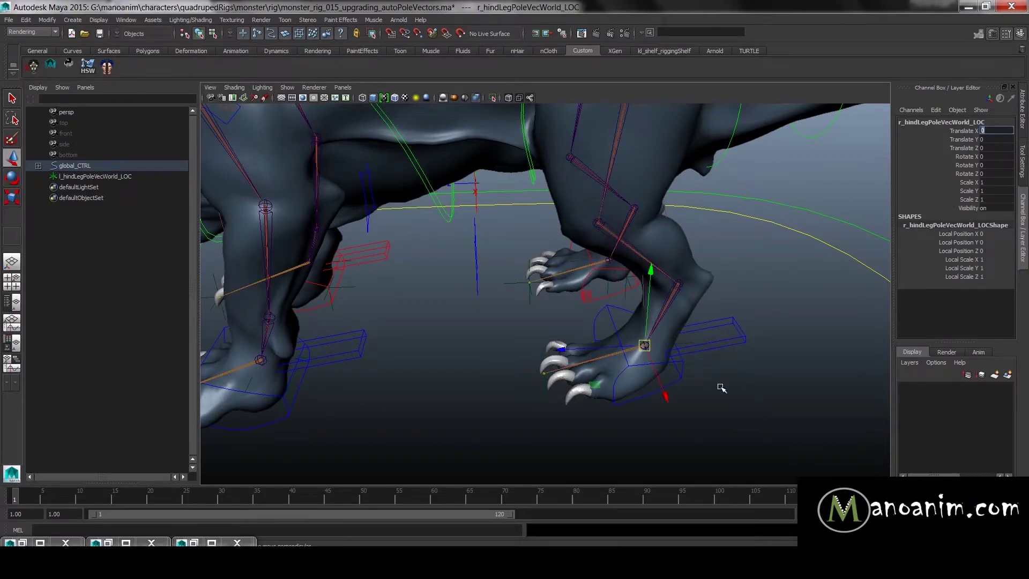
right_click_drag(718, 389, 651, 375, "alt")
key("shift+p")
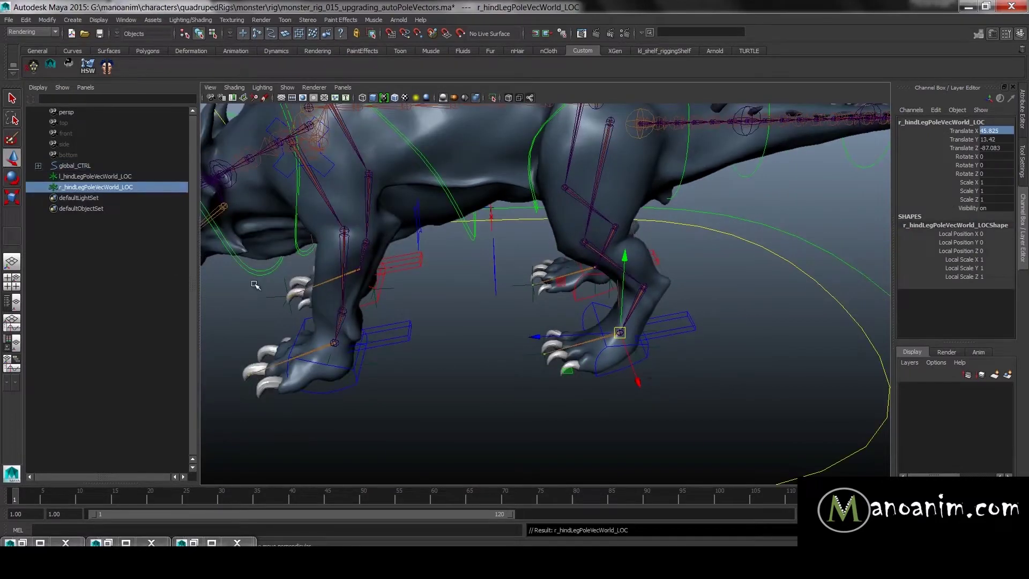
- Check the locator's placement at the hind foot, clear the selection and save the scene
left_click_drag(679, 349, 652, 345, "alt")
right_click_drag(652, 345, 636, 316, "alt")
middle_click_drag(669, 306, 617, 321, "alt")
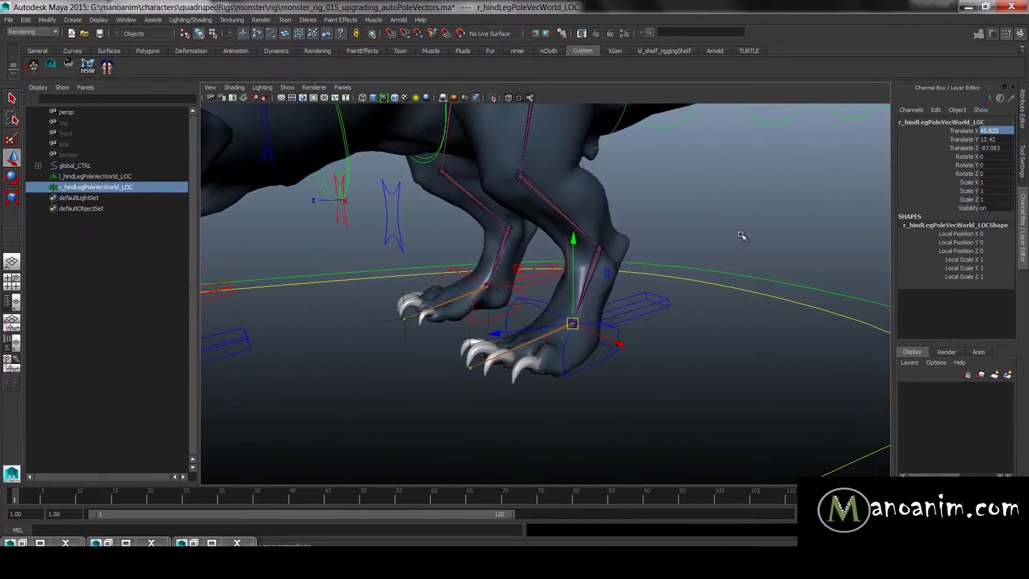
left_click(725, 241)
key("q")
key("ctrl+s")
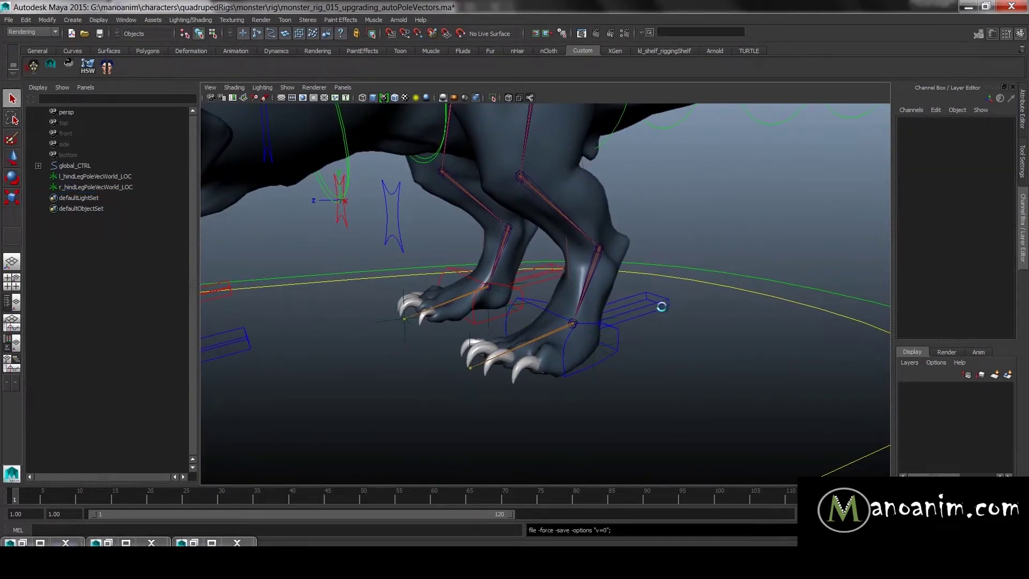
- Try to group the l_legHindPoleV_CTRL pole vector control on its own
left_click_drag(454, 242, 419, 247, "alt")
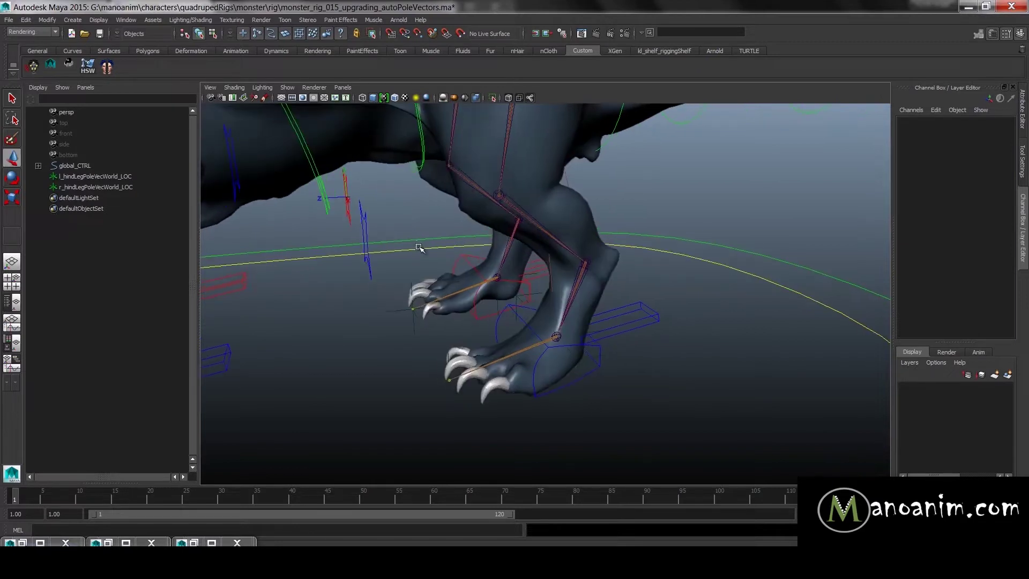
left_click(371, 276)
left_click_drag(337, 257, 343, 228, "alt")
left_click(342, 223)
left_click(379, 275)
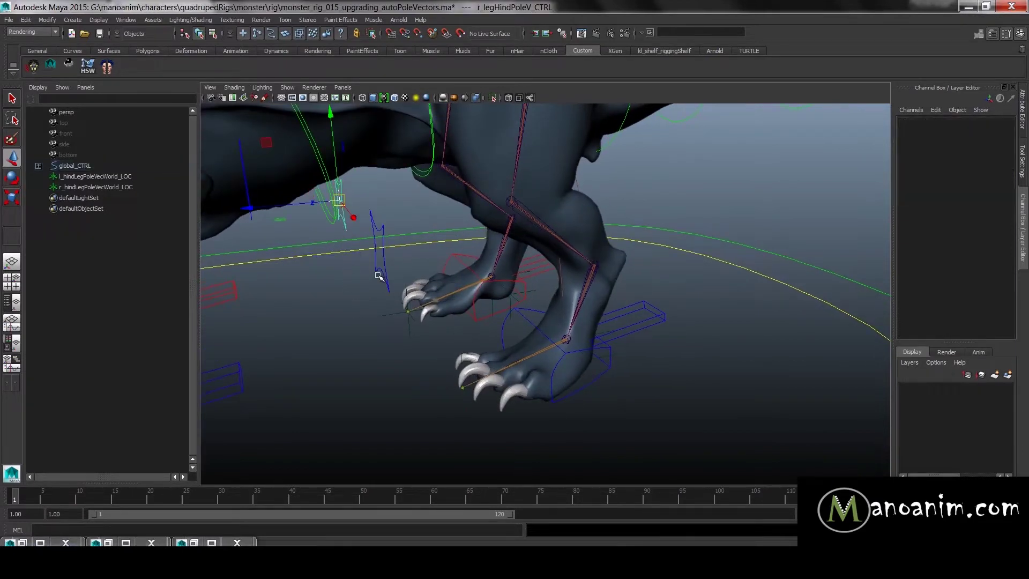
left_click(384, 271)
key("ctrl+g")
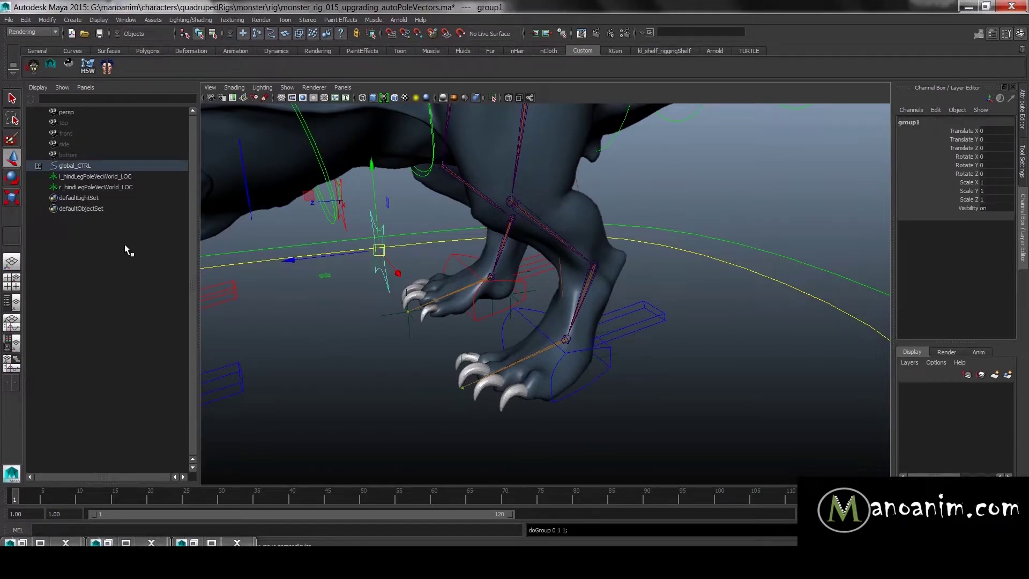
left_click_drag(343, 329, 332, 332, "alt")
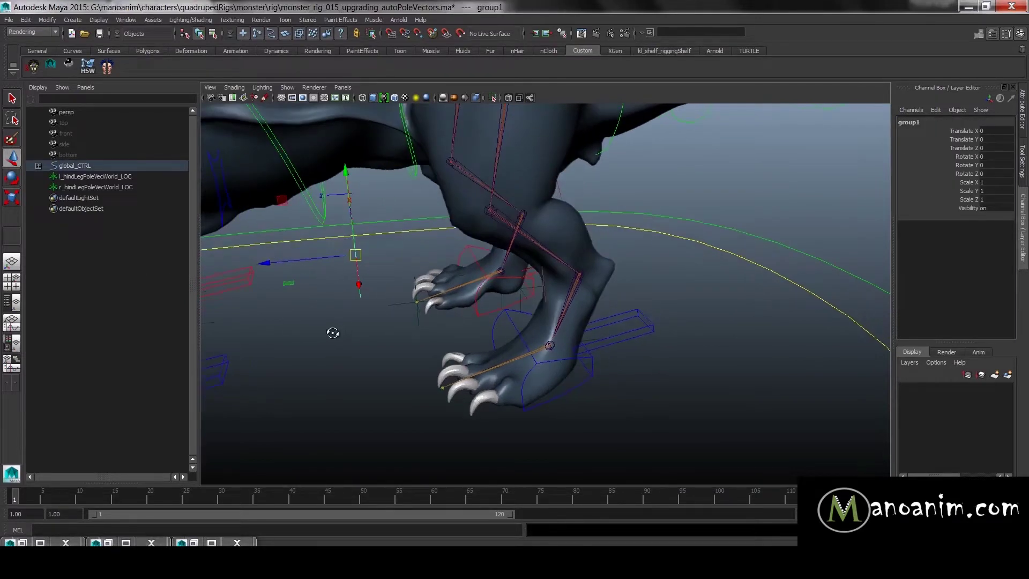
- Create an empty group in the scene with nothing selected
left_click(328, 347)
key("ctrl+g")
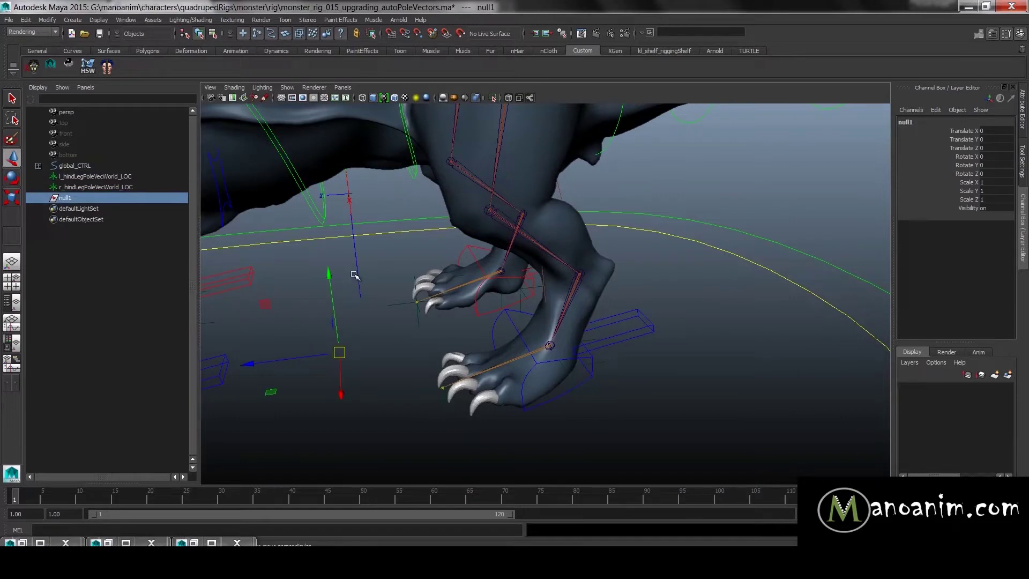
left_click(357, 272)
left_click(235, 374)
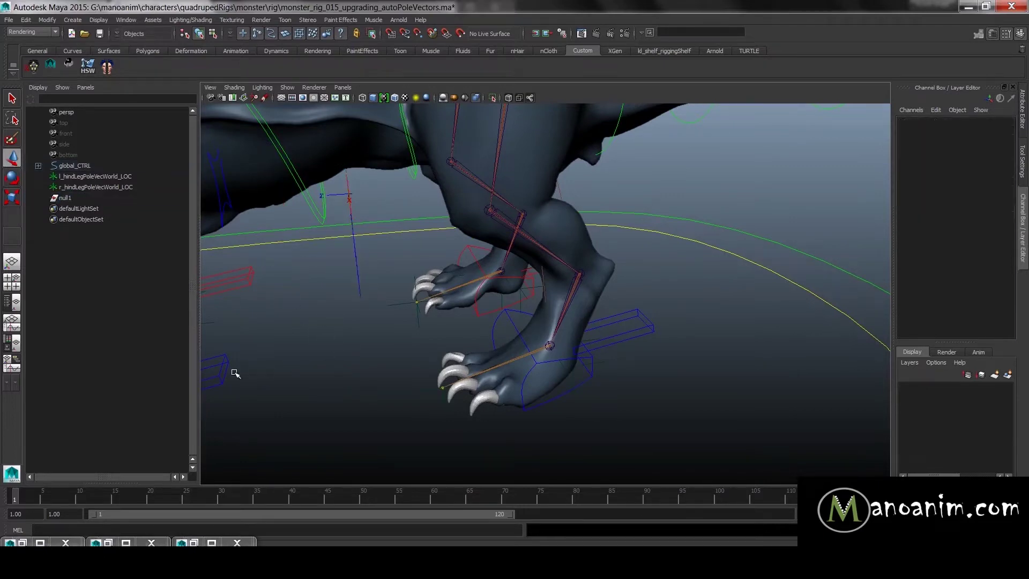
- Snap the empty group to the knee joint of the hind leg driven by l_legHind_CTRL
left_click(80, 198)
left_click_drag(432, 326, 524, 266, "alt")
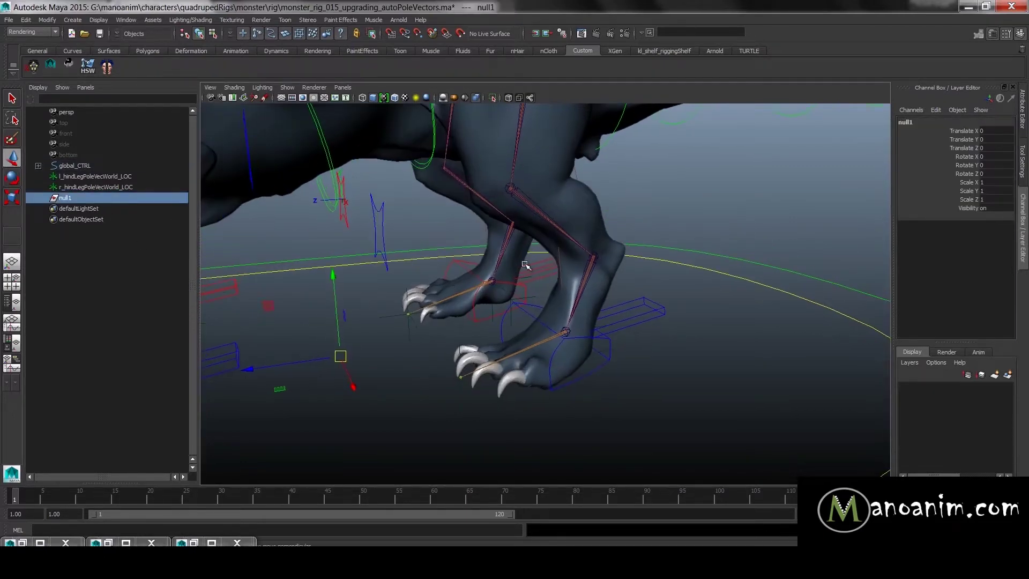
middle_click_drag(555, 246, 576, 282, "alt")
right_click_drag(576, 282, 645, 248, "alt")
key("v")
middle_click_drag(587, 219, 560, 218)
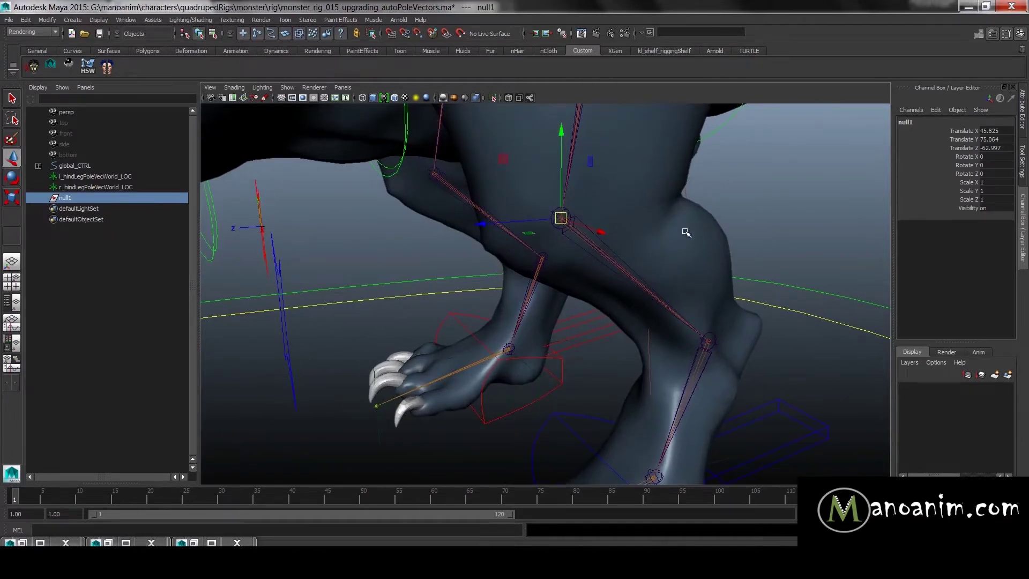
left_click_drag(569, 207, 567, 218, "alt")
right_click_drag(567, 218, 584, 271, "alt")
middle_click_drag(584, 271, 626, 285, "alt")
right_click_drag(627, 285, 682, 303, "alt")
right_click_drag(616, 303, 502, 300, "alt")
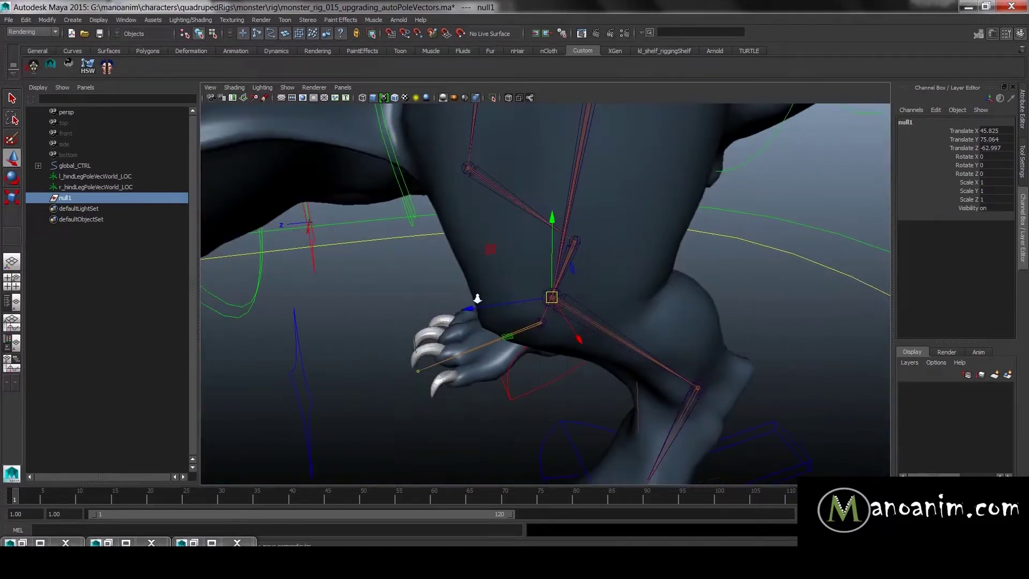
- Rename the empty group as r_hindPoleVectorPos_GRP, reusing the name of the existing l_hindPoleVectorPos_GRP
left_click_drag(502, 300, 366, 274, "alt")
left_click(358, 270)
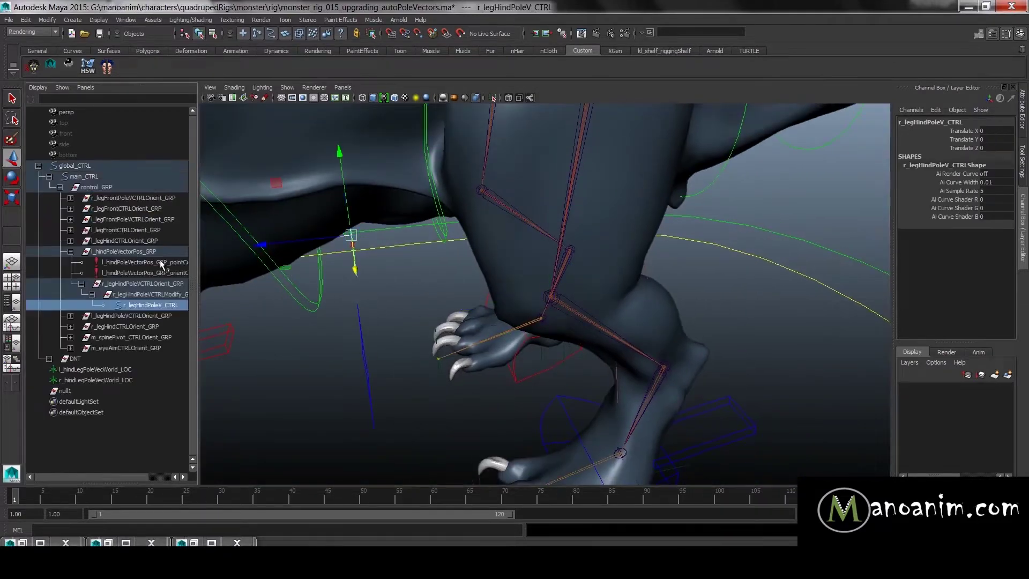
double_click(145, 252)
key("ctrl+c")
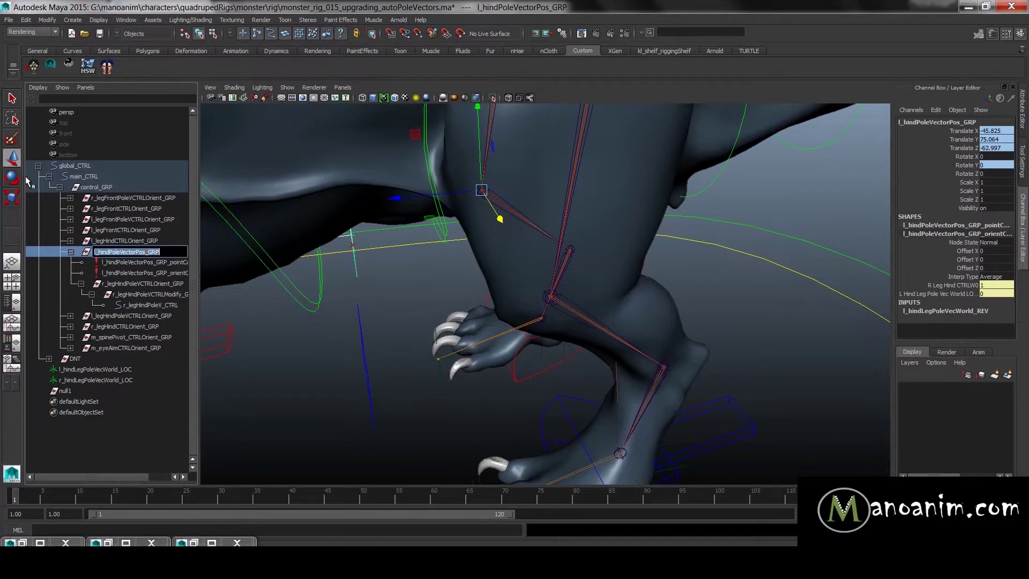
left_click(38, 166)
double_click(100, 198)
key("ctrl+v")
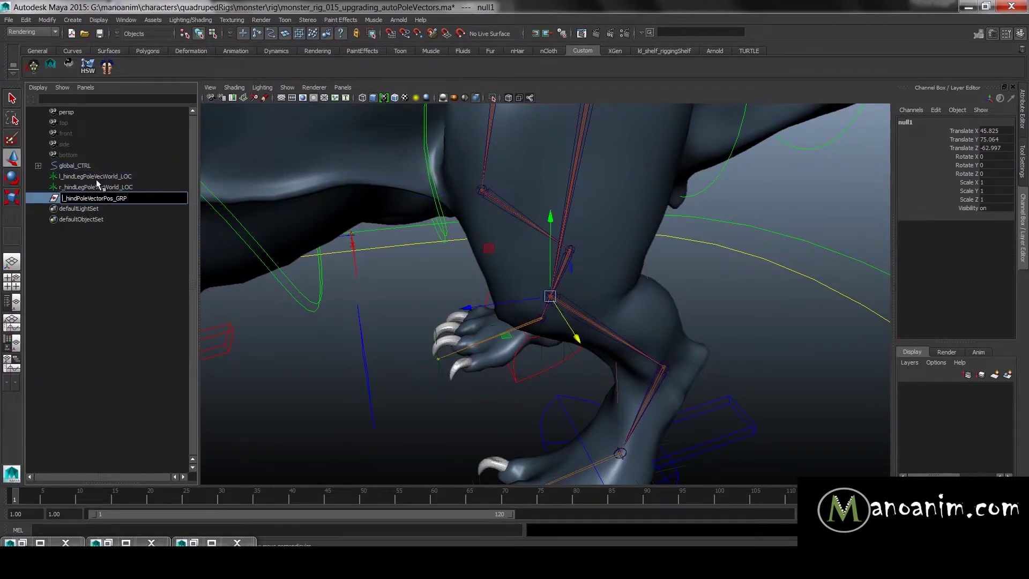
key("Home")
key("Delete")
type("r")
key("Return")
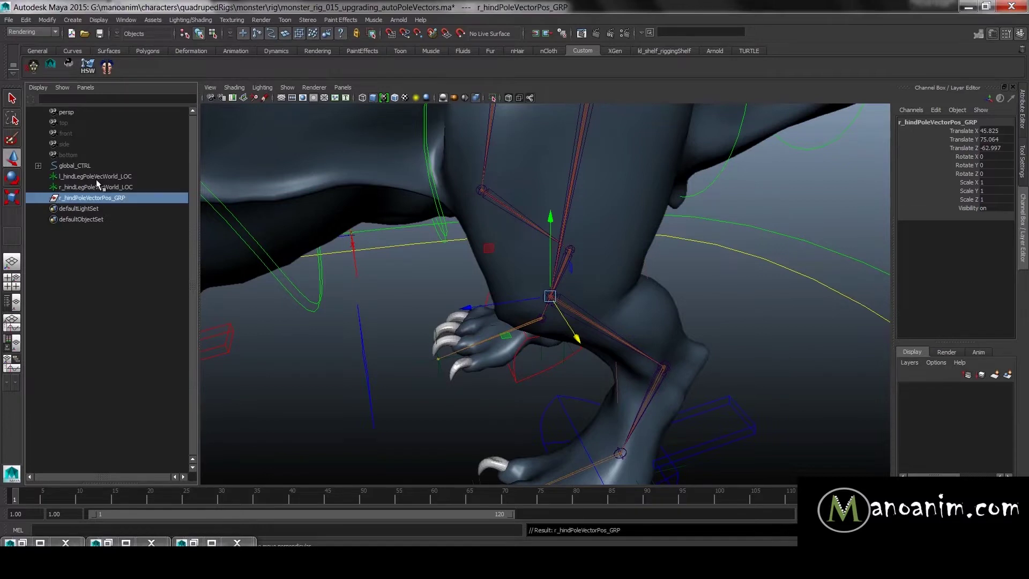
- Parent l_legHindPoleVCTRLOrient_GRP under the r_hindPoleVectorPos_GRP group
left_click_drag(338, 384, 407, 429)
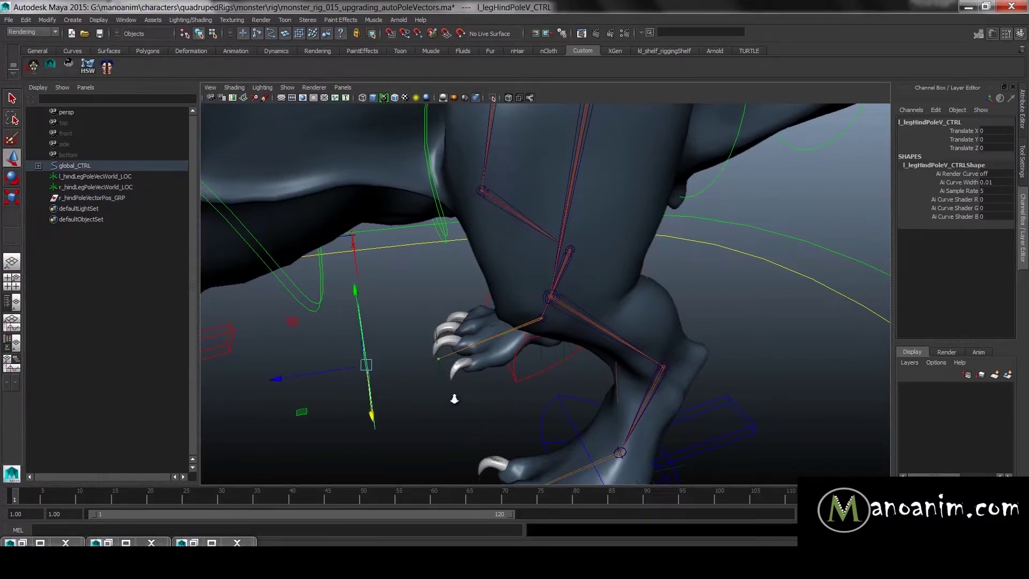
scroll(455, 397, "down", 1)
key("f")
left_click(137, 285)
left_click(138, 294)
left_click(140, 284)
middle_click_drag(143, 274, 82, 358)
key("Delete")
left_click(134, 262)
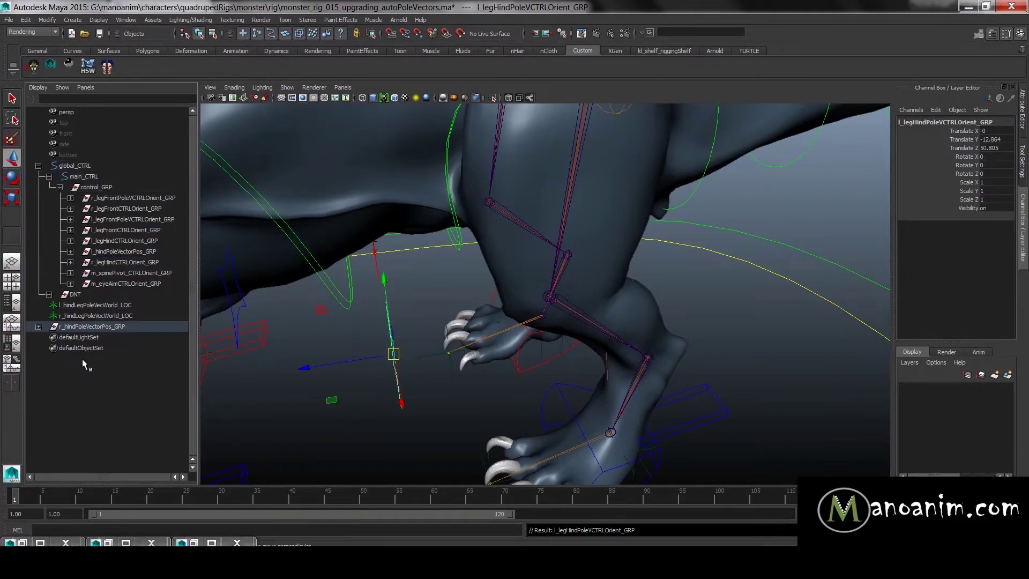
- Point constrain r_hindPoleVectorPos_GRP to the l_legHind_CTRL foot control
left_click(107, 327)
left_click_drag(329, 356, 562, 252, "alt")
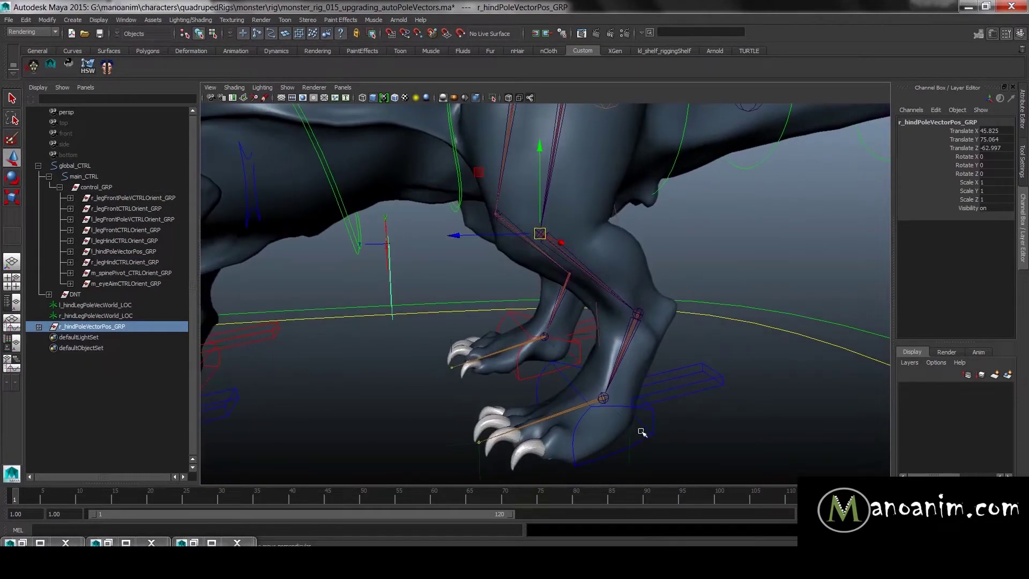
left_click(677, 438)
right_click_drag(675, 358, 629, 358, "alt")
left_click(95, 325, "ctrl")
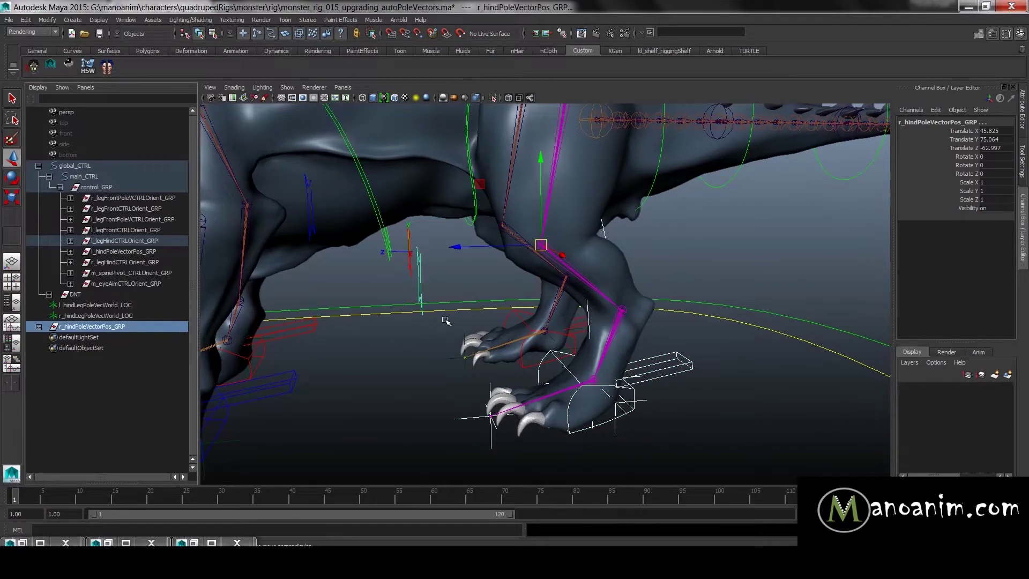
key("space")
left_click(554, 334)
left_click(581, 355)
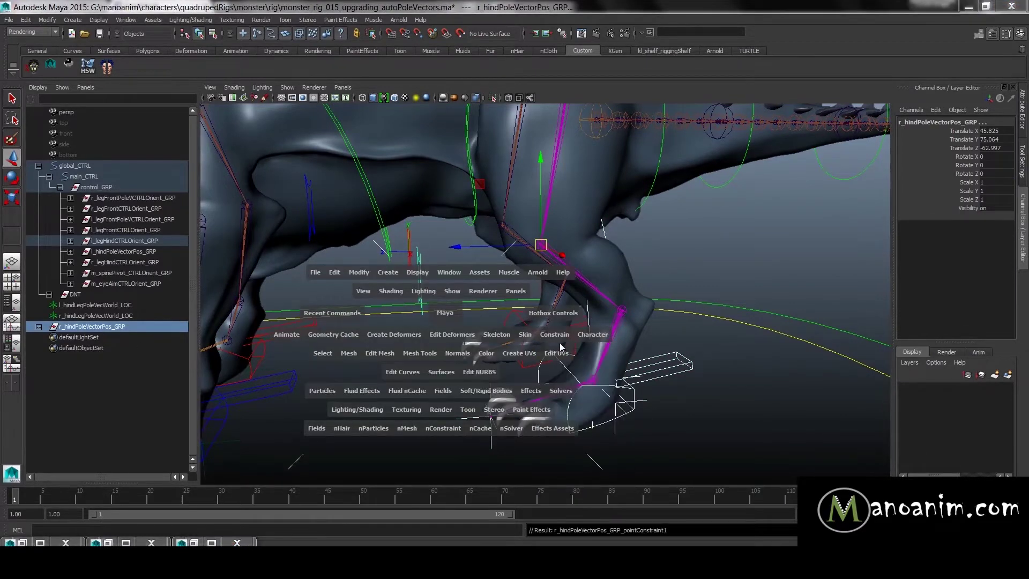
- Test the constrained pole vector by moving and rotating l_legHind_CTRL, undoing each change
left_click(625, 412)
left_click_drag(654, 404, 567, 360, "alt")
key("ctrl+z")
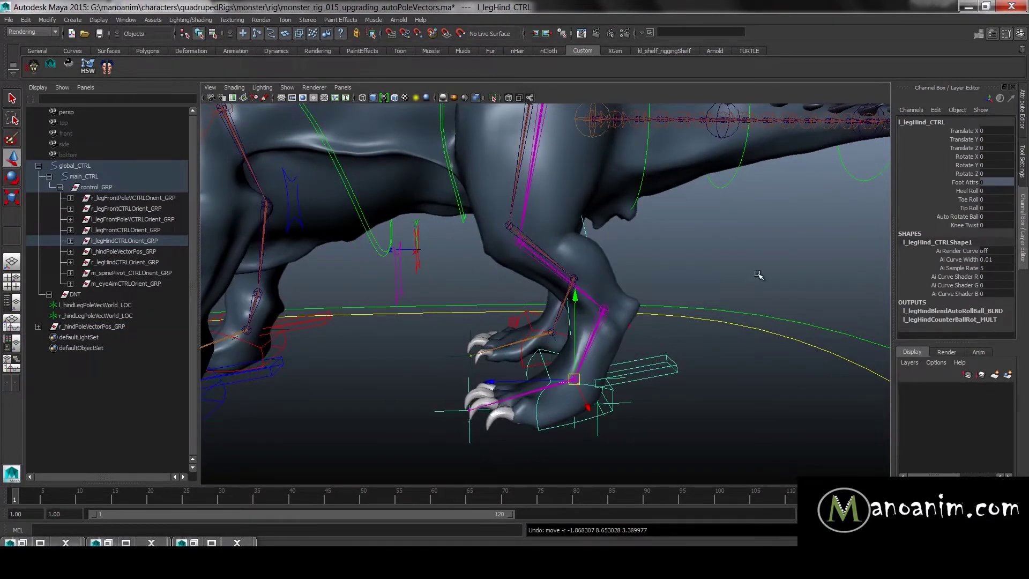
key("e")
left_click_drag(658, 340, 600, 369, "alt")
key("ctrl+z")
left_click_drag(597, 331, 557, 388)
left_click_drag(594, 310, 589, 369, "alt")
key("ctrl+z")
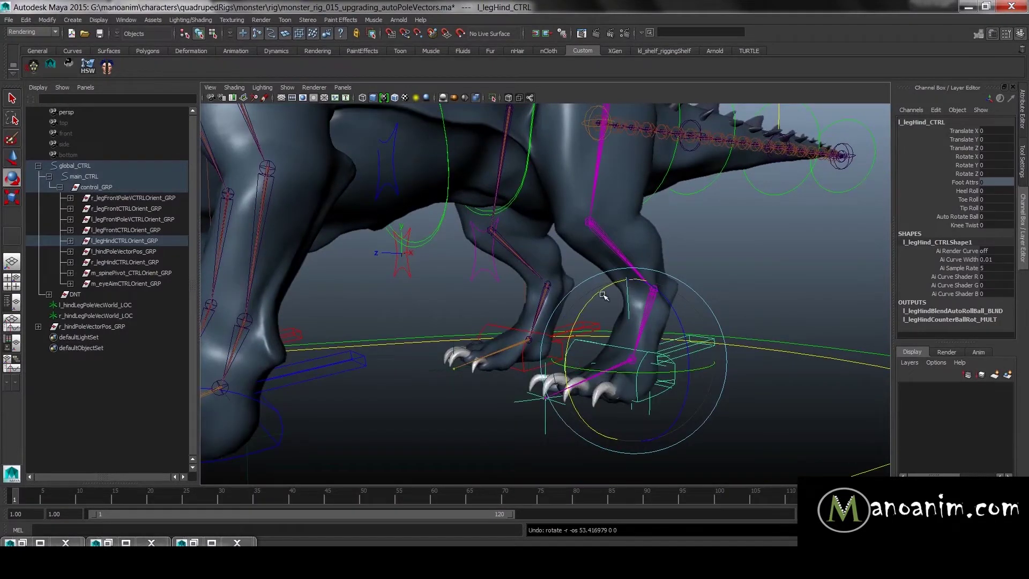
- Test the constrained pole vector by rotating l_legHind_CTRL, undoing each rotation
left_click_drag(599, 288, 616, 278)
key("ctrl+z")
mouse_move(667, 374)
left_mouse_down()
mouse_move(629, 372)
mouse_move(690, 368)
mouse_move(654, 374)
mouse_move(678, 371)
left_mouse_up()
key("ctrl+z")
left_click_drag(740, 255, 703, 265, "alt")
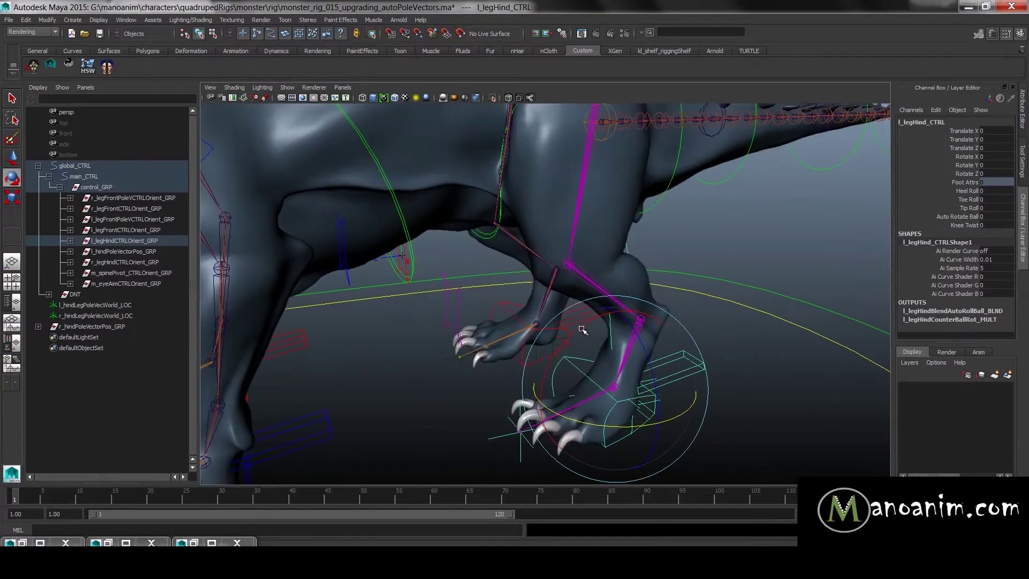
- Try moving l_legHindPoleV_CTRL vertically and along its X axis, undoing each move
left_click(456, 301)
key("w")
left_click_drag(446, 224, 449, 303)
key("ctrl+z")
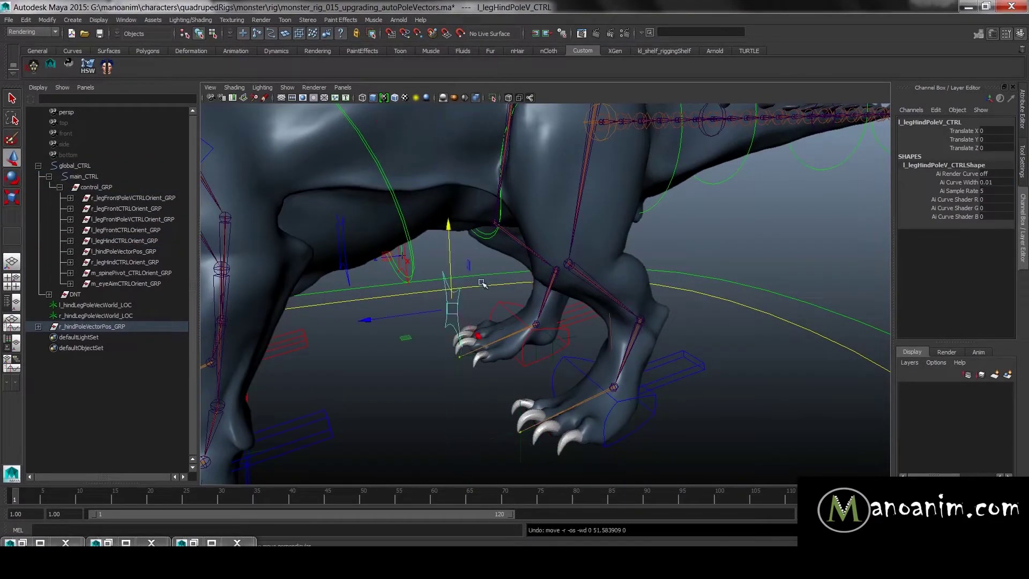
left_click_drag(478, 336, 610, 479)
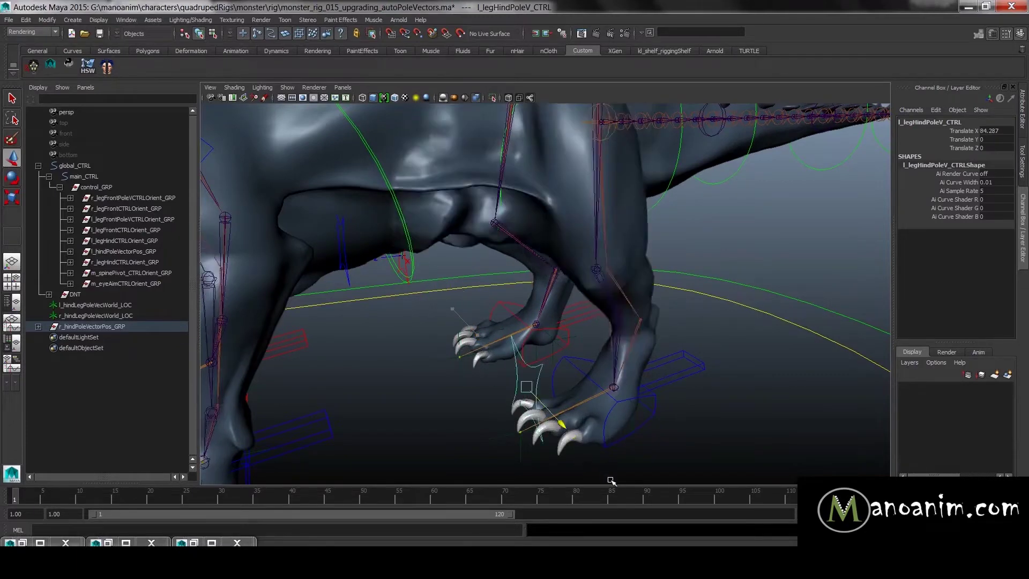
key("ctrl+z")
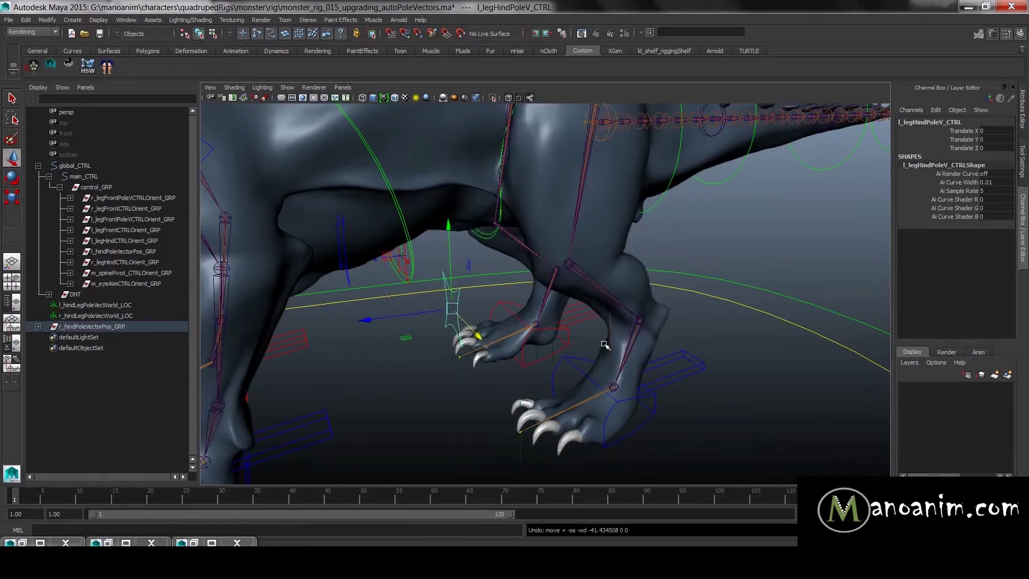
- Orient constrain r_hindPoleVectorPos_GRP to l_legHind_CTRL on the Y axis only, without maintaining offset
left_click(803, 241)
left_click(649, 424)
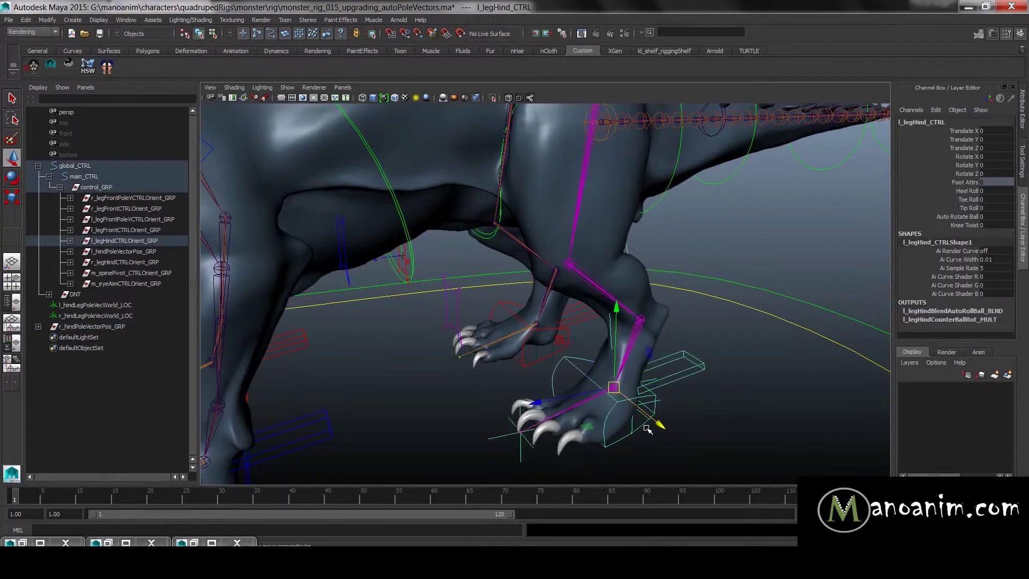
left_click_drag(659, 420, 682, 372, "alt")
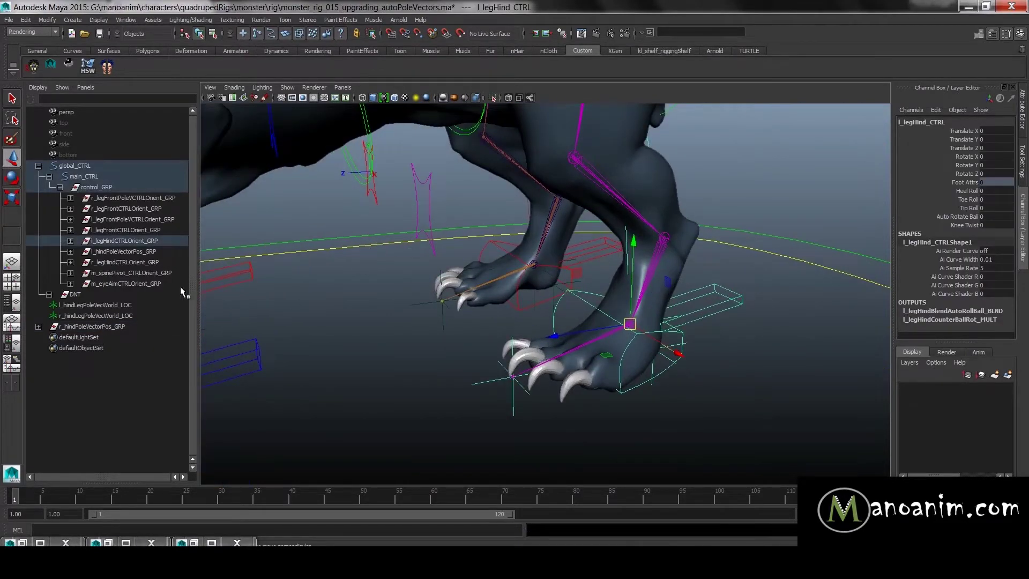
left_click(102, 326, "ctrl")
key("space")
left_click(685, 236)
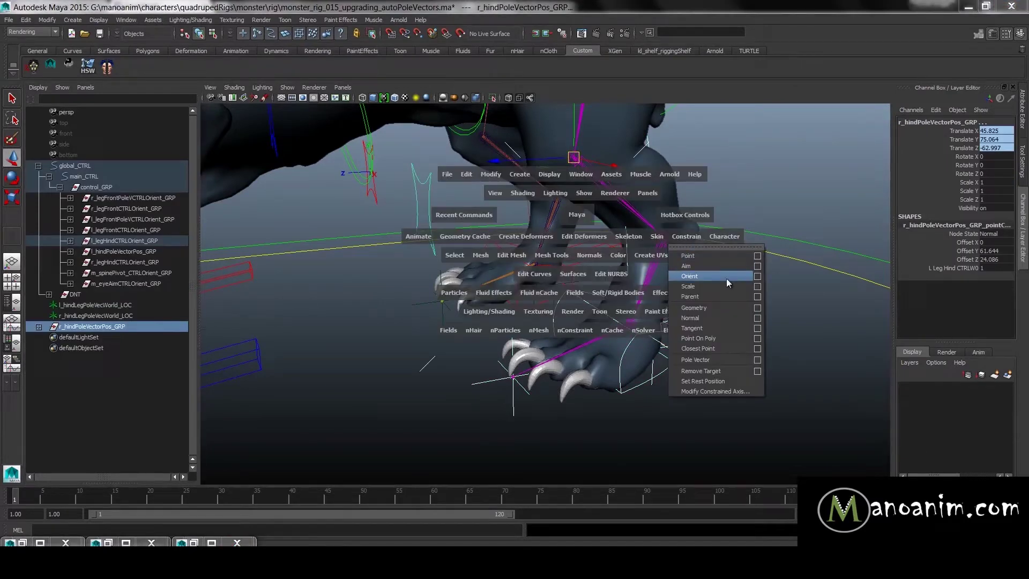
left_click(758, 275)
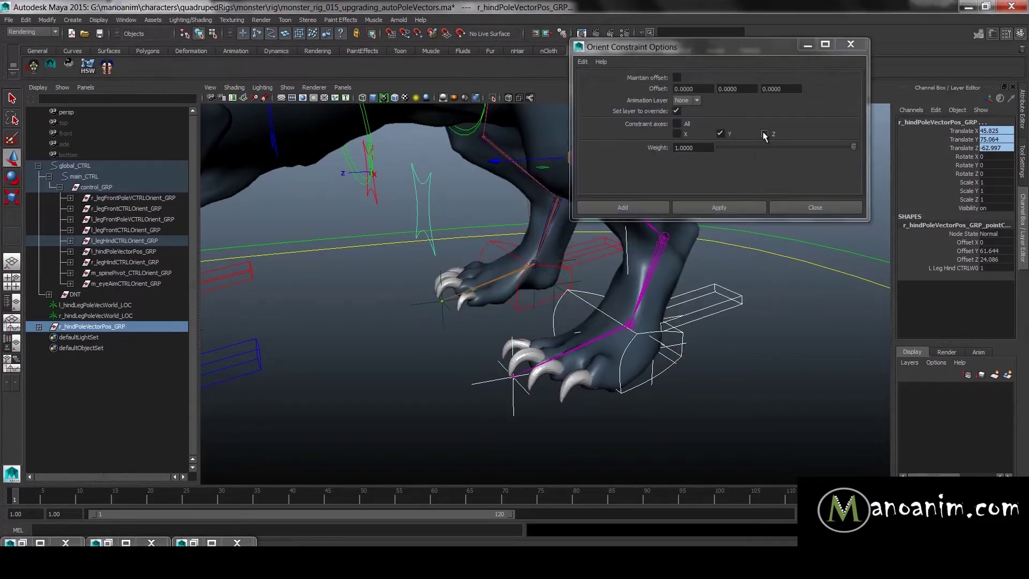
left_click(718, 207)
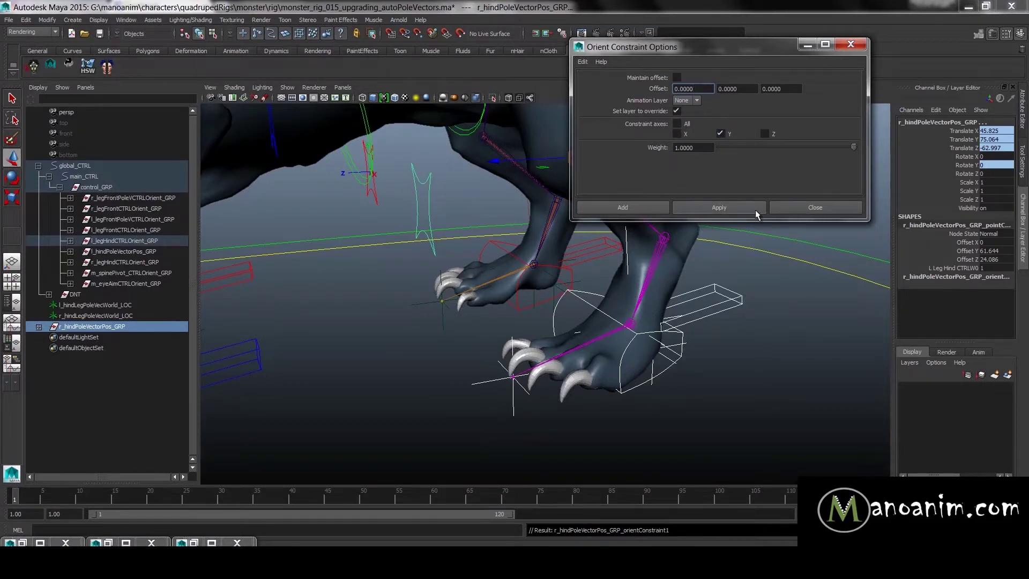
left_click(815, 207)
- Point constrain r_hindPoleVectorPos_GRP to r_hindLegPoleVecWorld_LOC on all axes with Maintain offset enabled
left_click(738, 344)
scroll(738, 344, "down", 3)
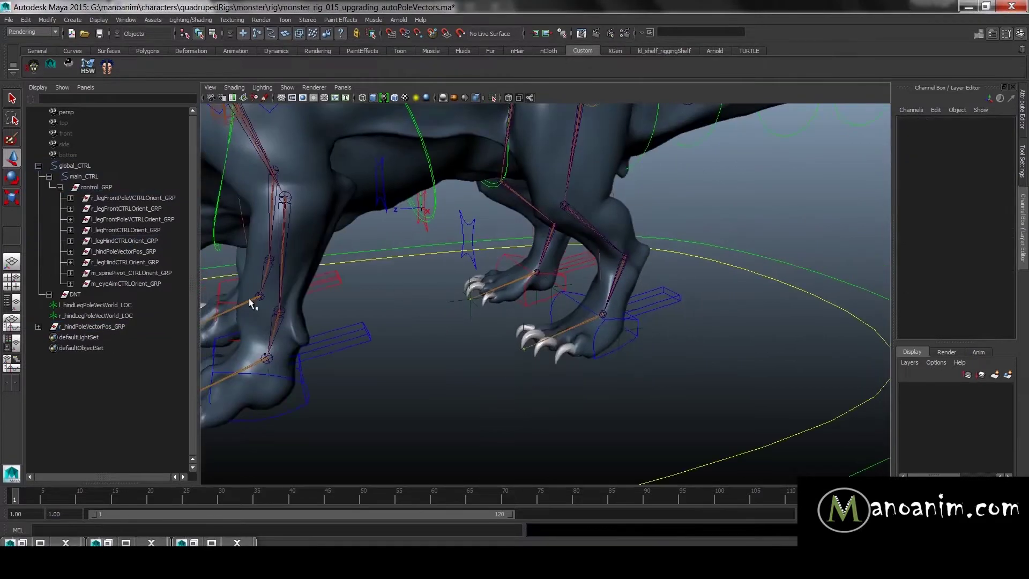
left_click(104, 316)
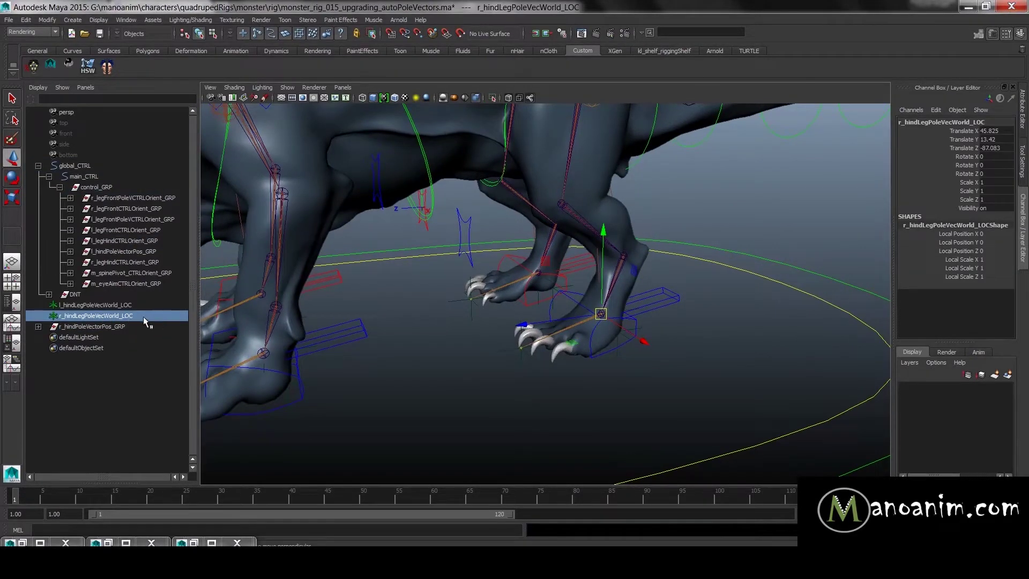
middle_click(121, 318)
left_click(114, 327, "ctrl")
key("space")
left_click(617, 315)
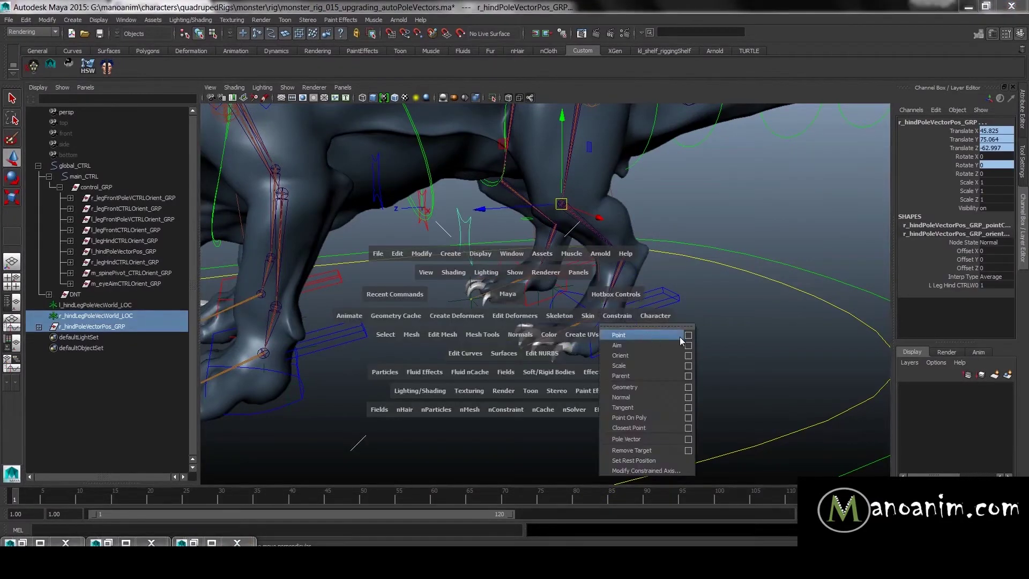
left_click(688, 334)
left_click(720, 209)
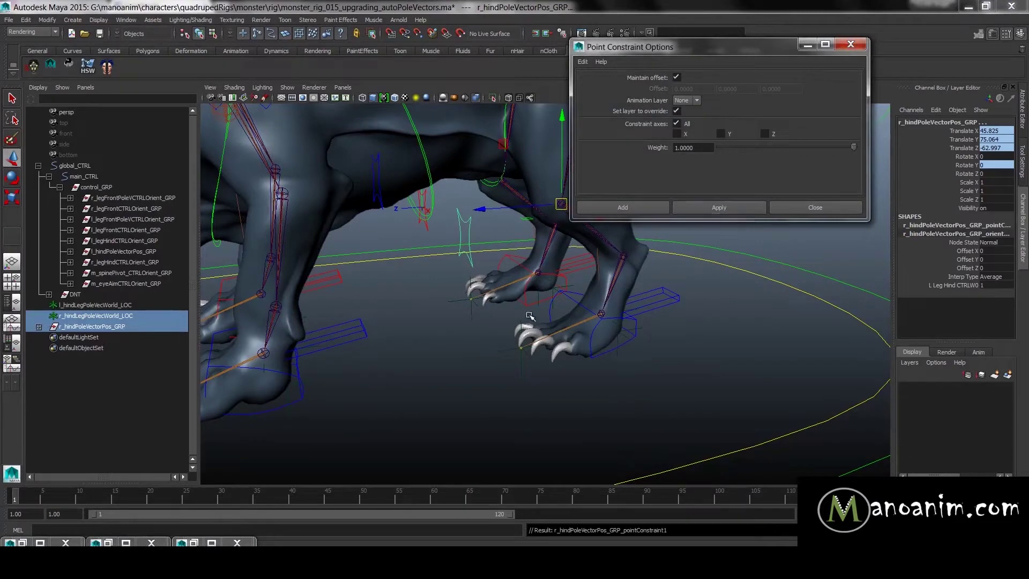
- Orient constrain r_hindPoleVectorPos_GRP to r_hindLegPoleVecWorld_LOC on the Y axis only
key("space")
right_click_drag(470, 319, 455, 318, "alt")
key("space")
left_click(565, 343)
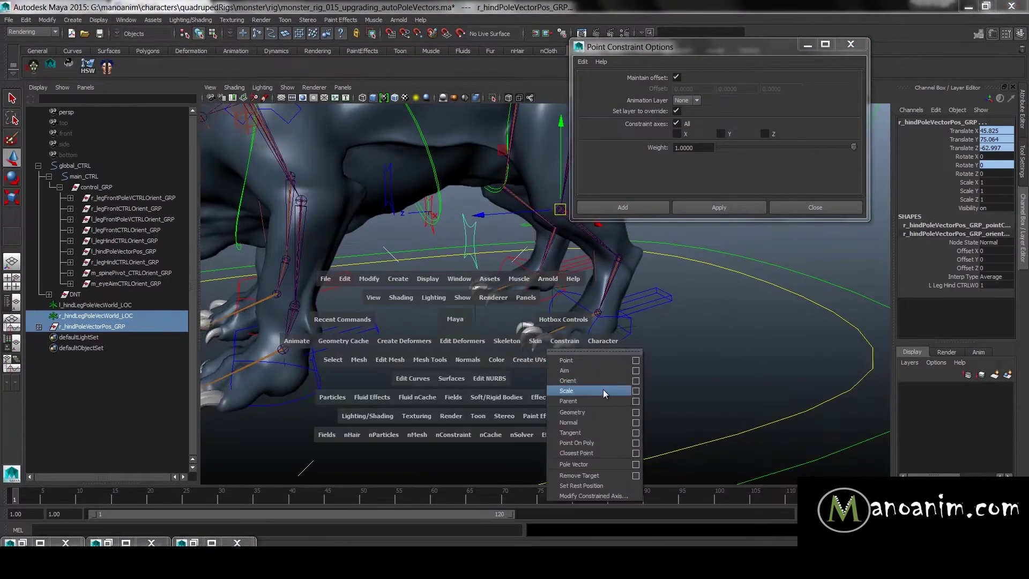
left_click(637, 381)
left_click(803, 207)
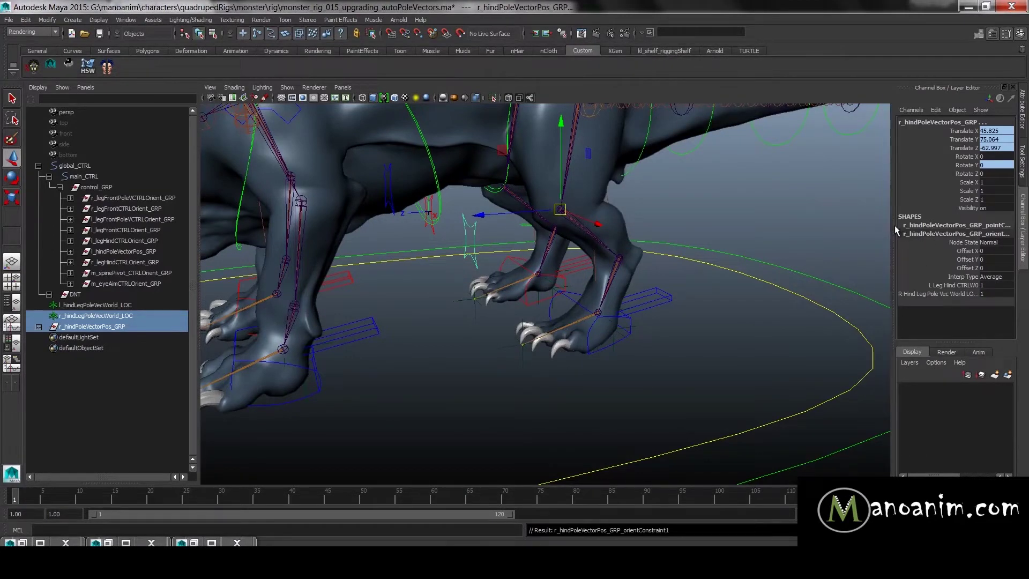
- Widen the channel list and inspect both target weights of the group's orient constraint
left_click_drag(895, 224, 869, 220)
left_click_drag(774, 217, 772, 216)
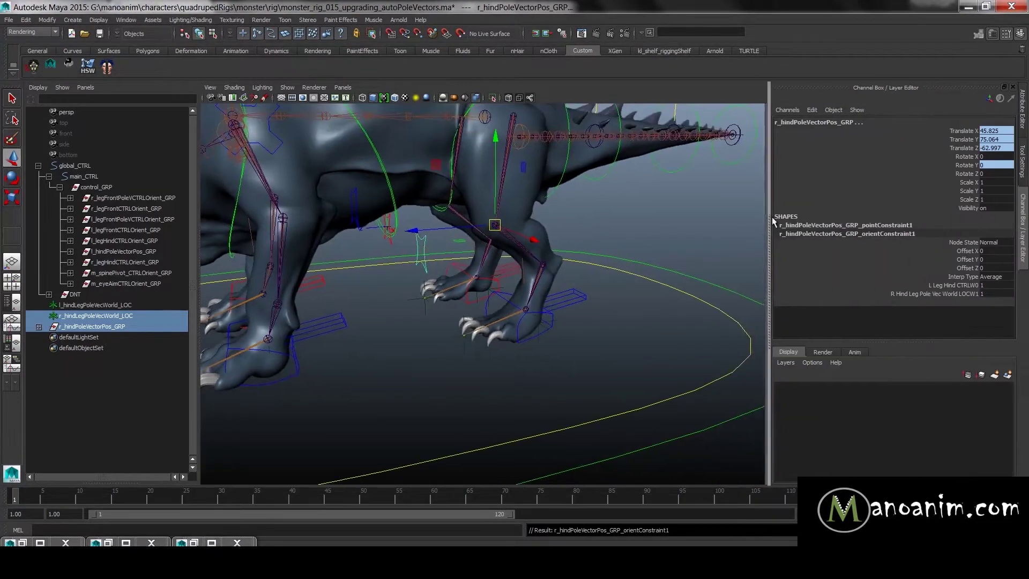
left_click(956, 284)
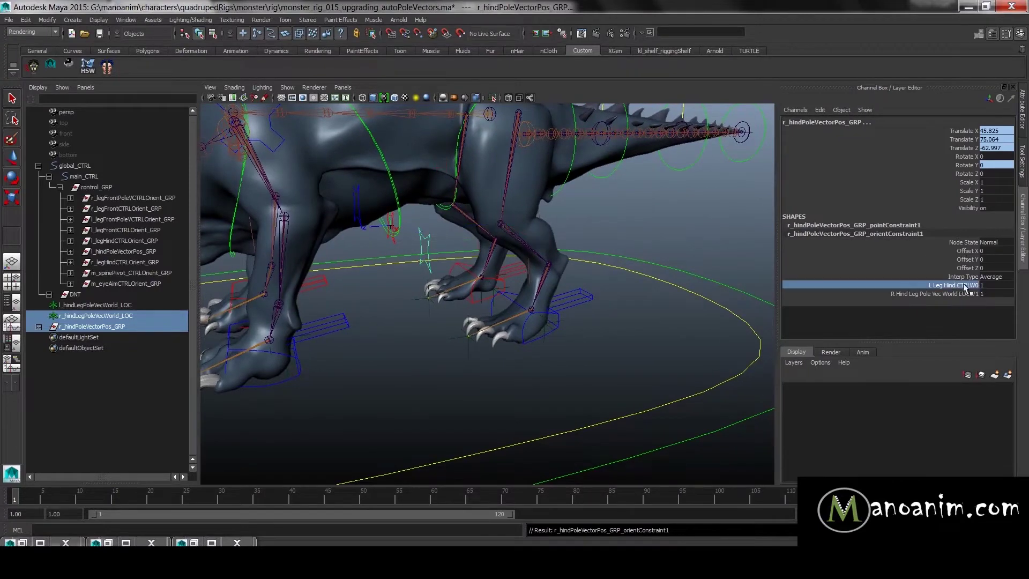
left_click(946, 293)
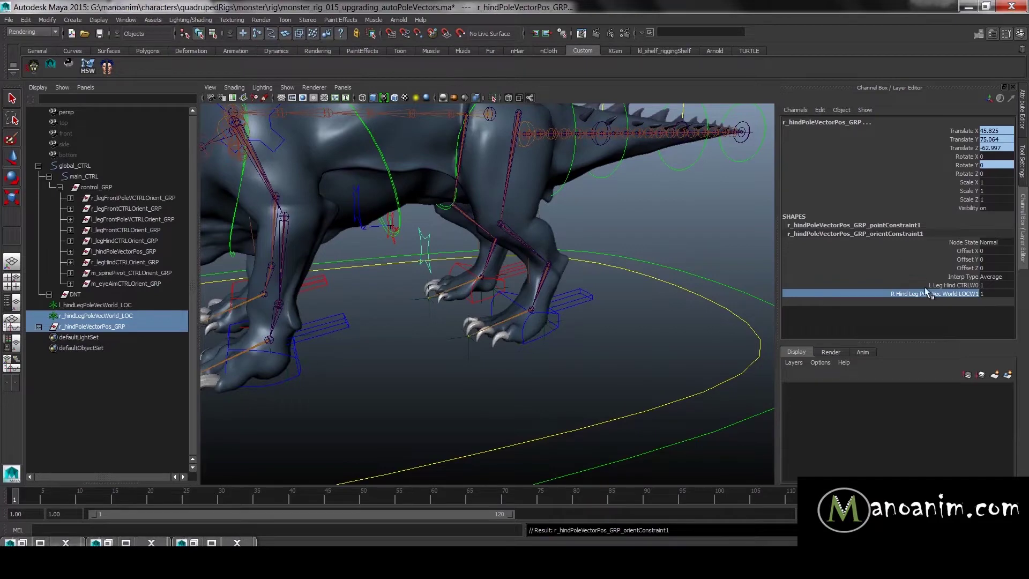
- Test the blended constraints by moving l_legHind_CTRL, undoing the move
left_click(102, 315)
right_click_drag(527, 290, 600, 306, "alt")
left_click(591, 304)
left_click_drag(592, 269, 484, 309, "alt")
key("ctrl+z")
key("ctrl+z")
key("ctrl+z")
key("ctrl+z")
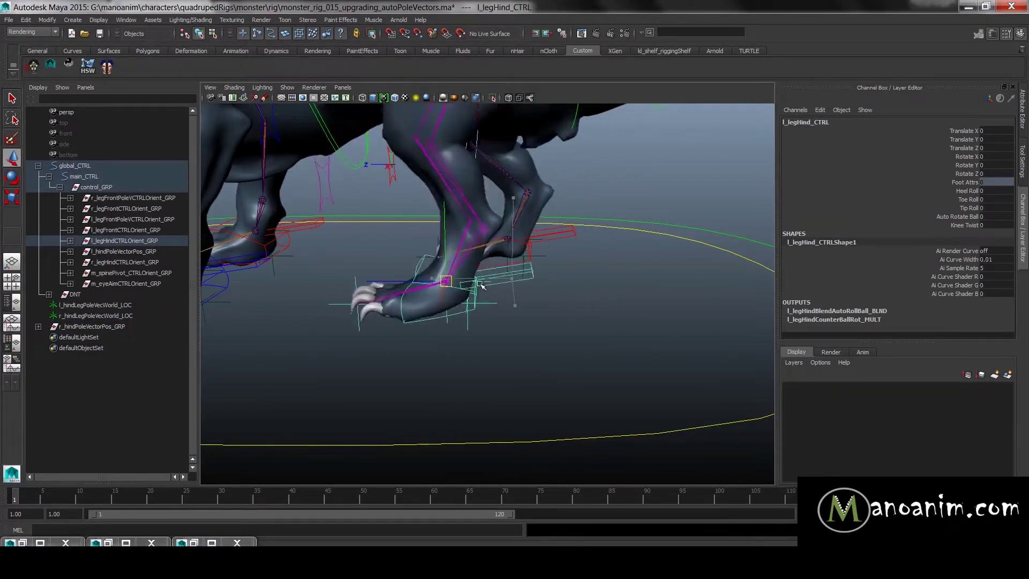
- Try moving r_hindLegPoleVecWorld_LOC and transforming l_legHind_CTRL, undoing each change
left_click(94, 316)
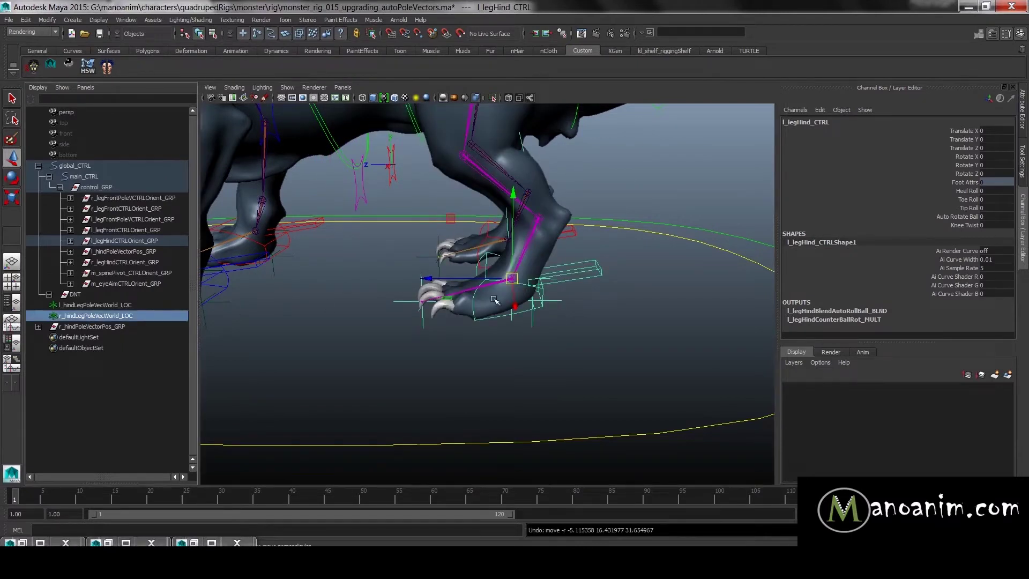
key("ctrl+z")
left_click(504, 314)
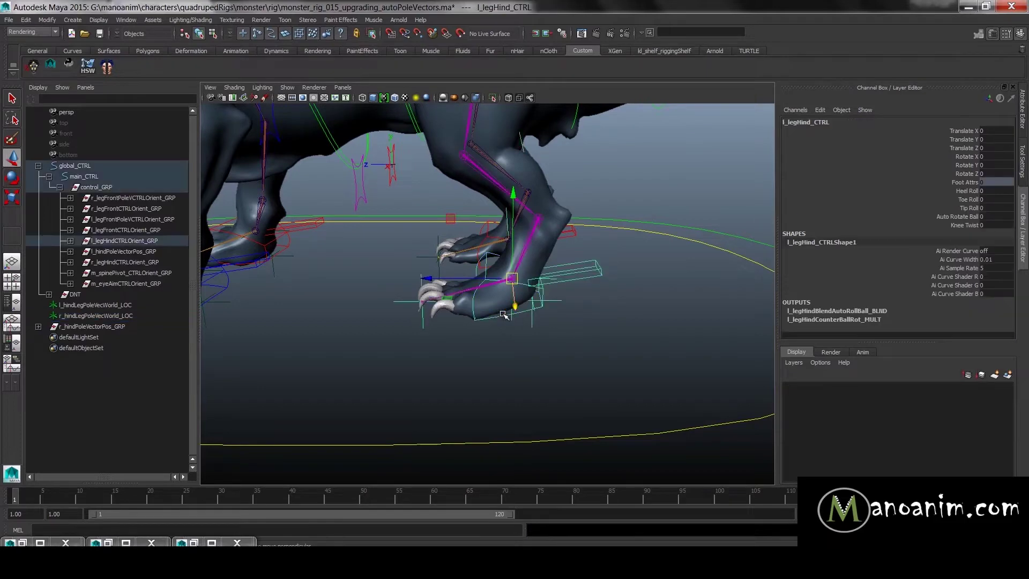
left_click_drag(466, 300, 540, 294)
key("ctrl+z")
- Open the Add Attribute dialog for l_legHind_CTRL
left_click_drag(511, 231, 573, 196, "alt")
key("w")
scroll(581, 202, "down", 3)
scroll(552, 217, "up", 5)
left_click_drag(520, 234, 549, 244, "alt")
mouse_move(694, 244)
left_mouse_down("alt")
mouse_move(648, 243)
mouse_move(697, 225)
left_mouse_up("alt")
left_click(820, 110)
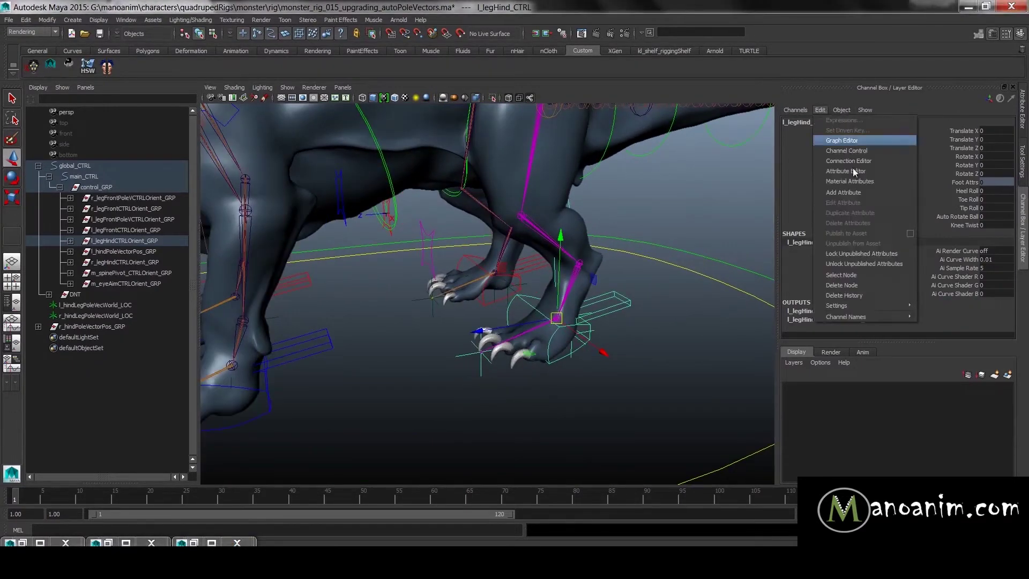
left_click(858, 196)
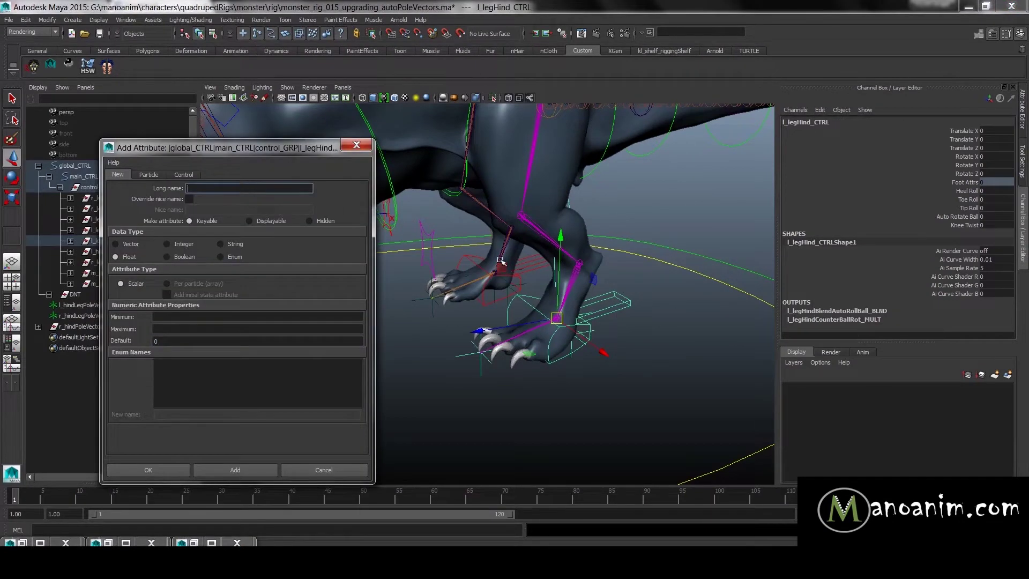
- Toggle r_legHind_CTRL's Auto Pole V back to 1 and copy its internal attribute name, autoPoleV, from the script history
left_click(492, 302)
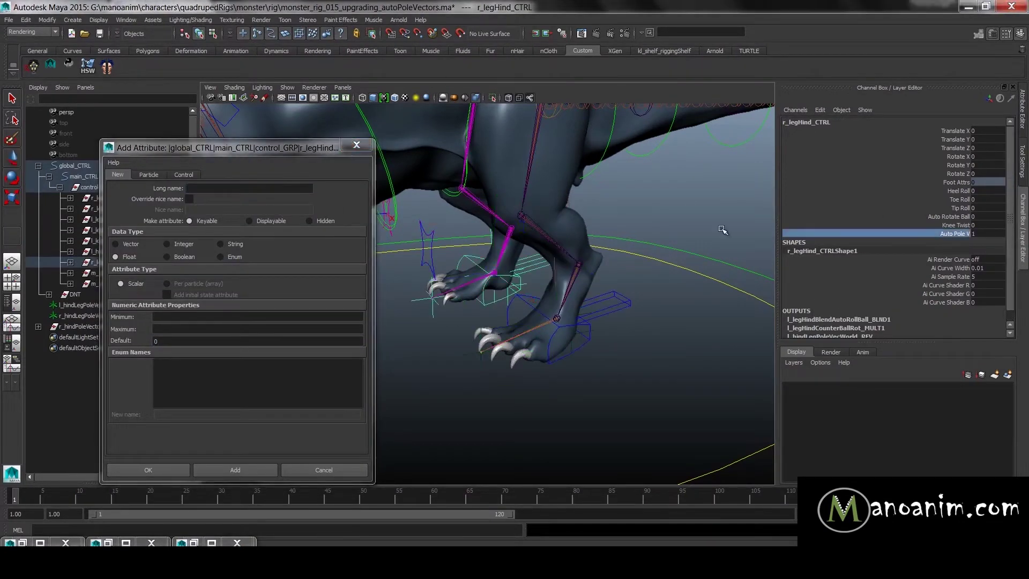
middle_click_drag(691, 232, 683, 227)
left_click(1021, 529)
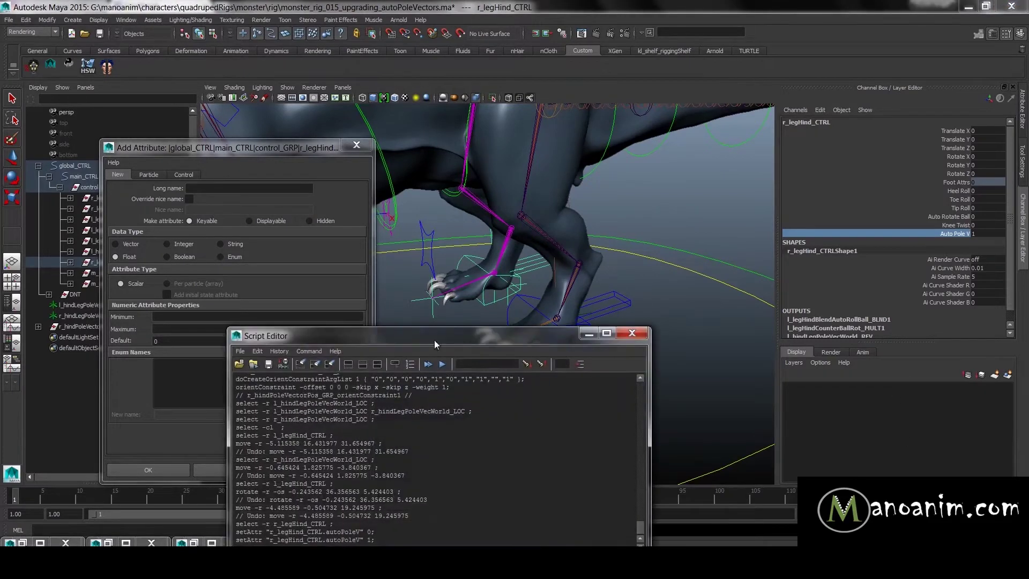
left_click_drag(435, 343, 487, 158)
left_click_drag(534, 476, 343, 366)
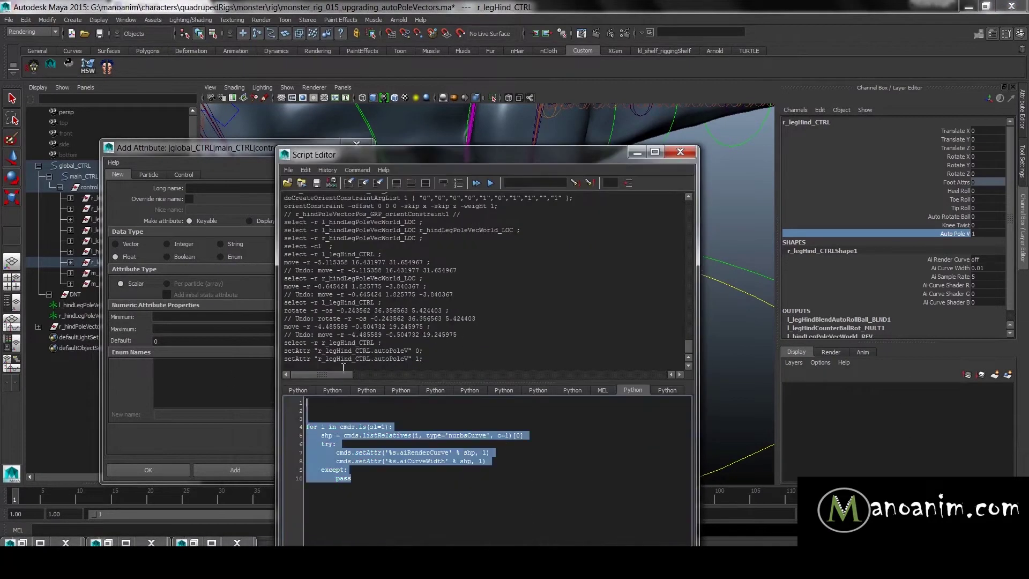
double_click(397, 359)
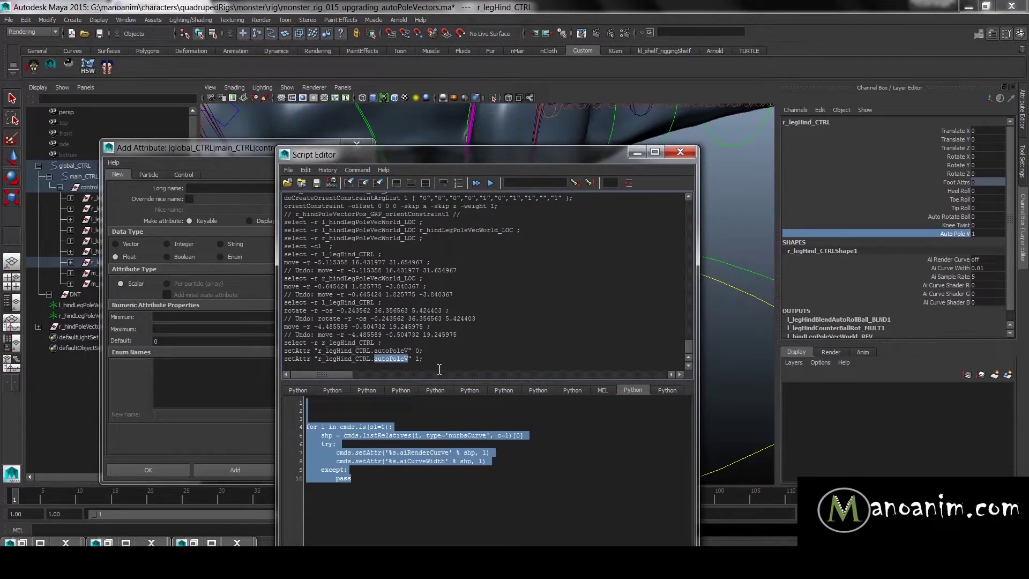
left_click(636, 153)
left_click(206, 189)
left_click(170, 317)
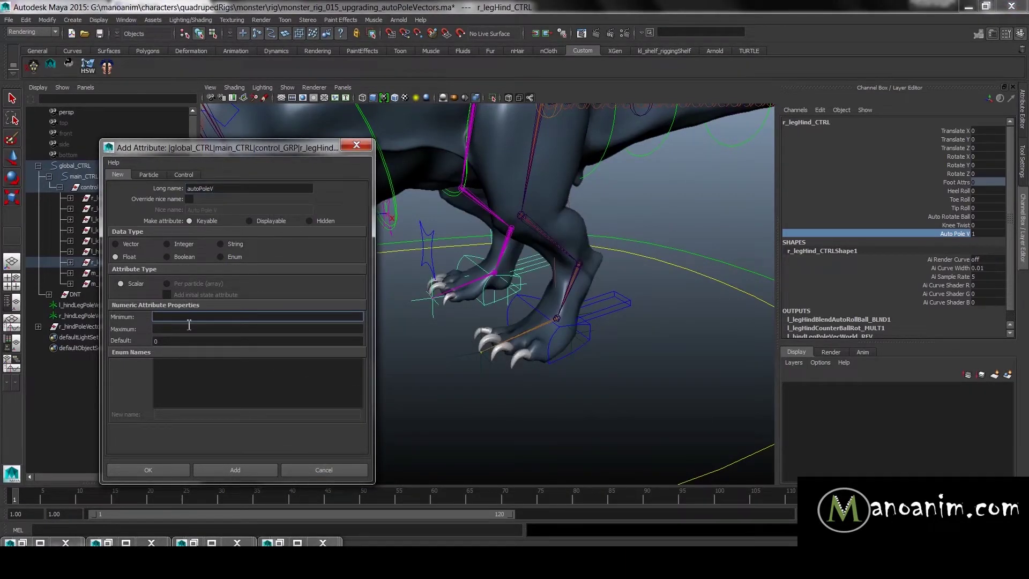
type("0")
key("Tab")
type("1")
key("Tab")
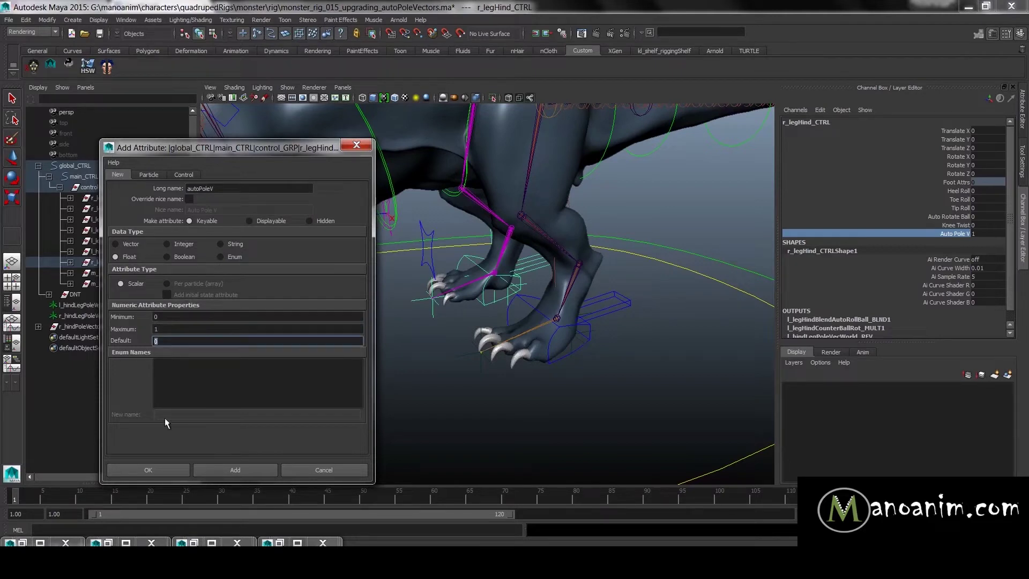
key("Tab")
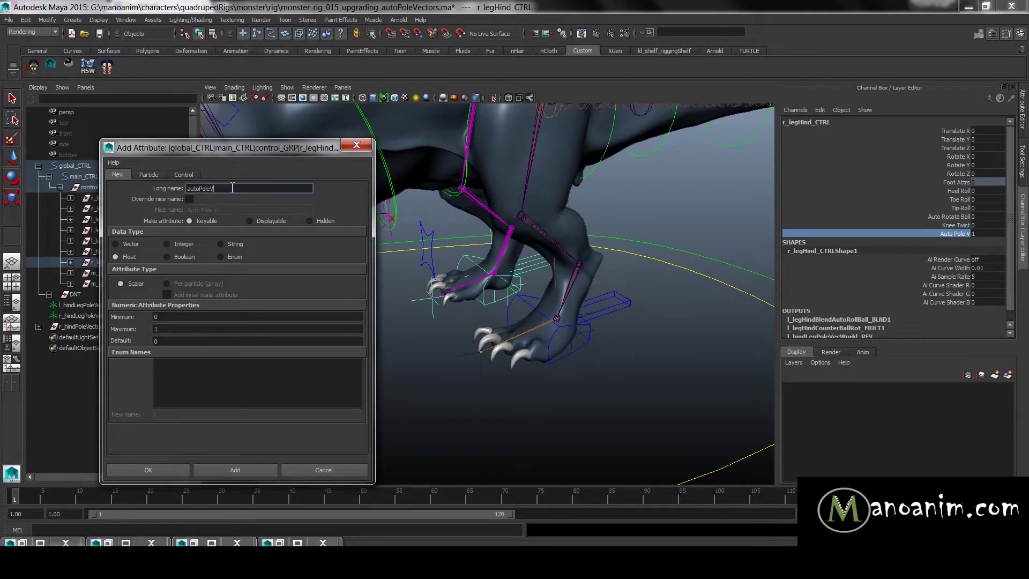
left_click(615, 364)
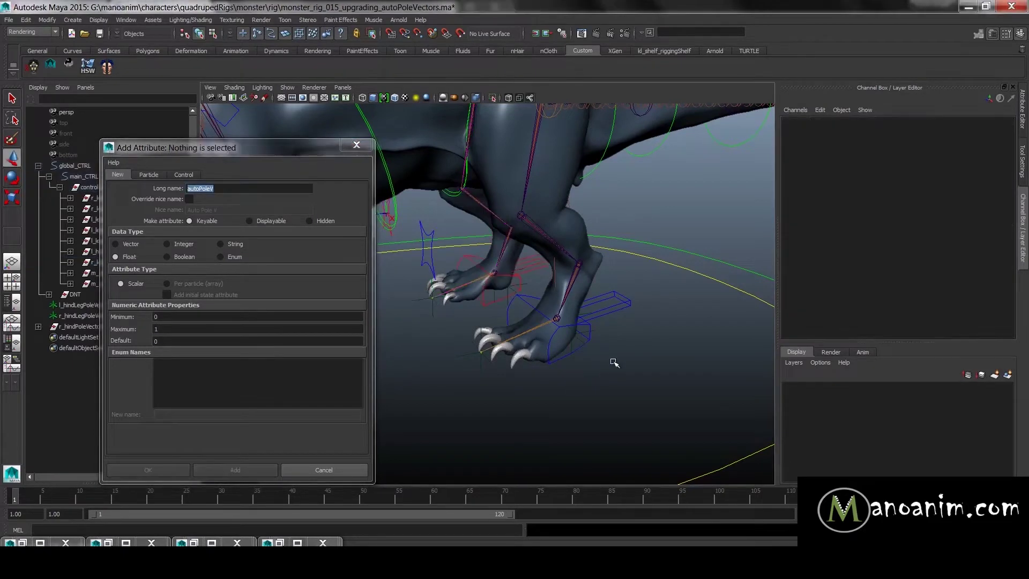
- Add a keyable float attribute autoPoleV with minimum 0, maximum 1 and default 0 to l_legHind_CTRL, l_legFront_CTRL and r_legFront_CTRL
left_click(583, 352)
left_click_drag(635, 368, 660, 314, "alt")
left_click(659, 321, "shift")
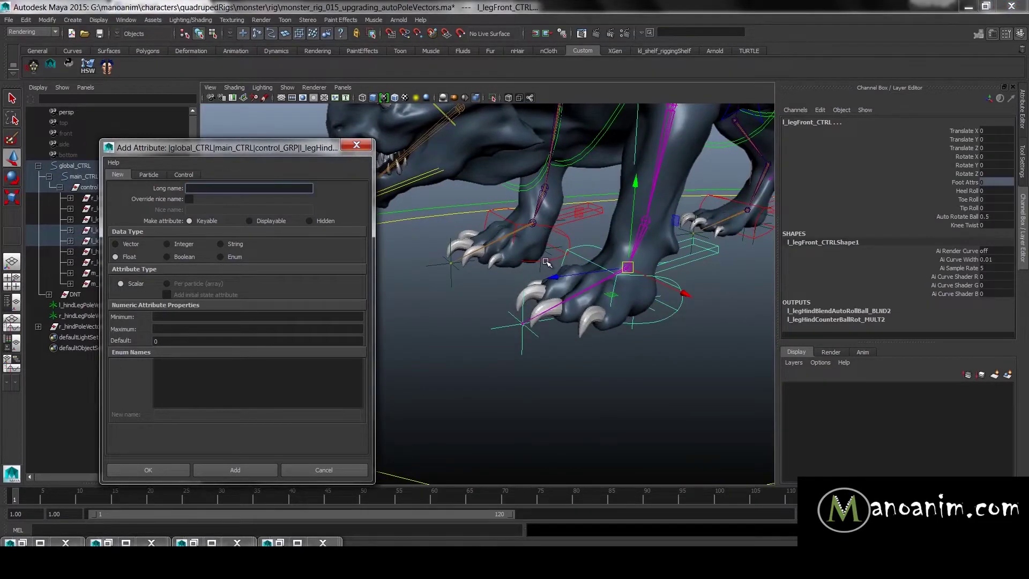
left_click(548, 261, "shift")
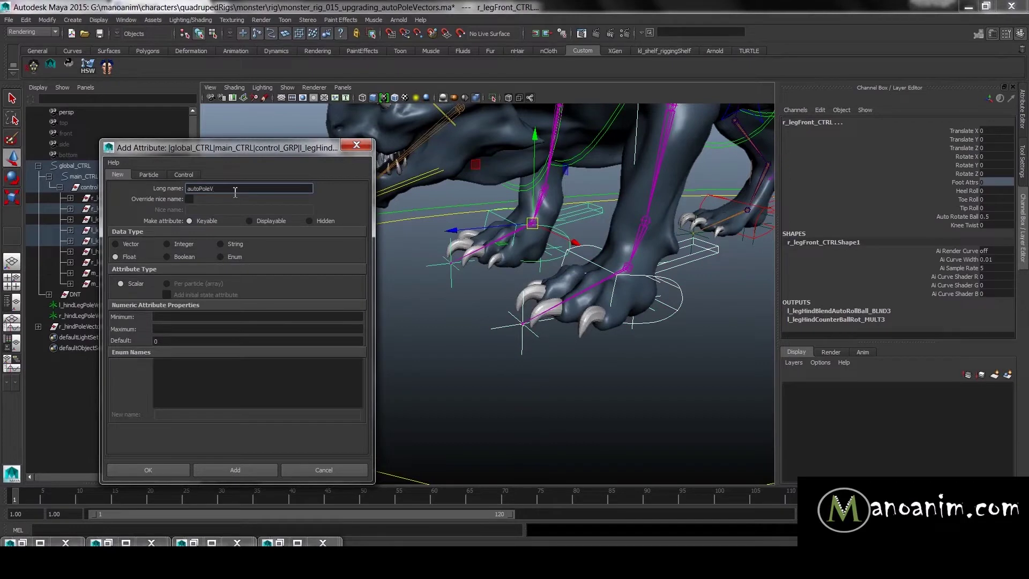
left_click(172, 316)
type("0")
key("Tab")
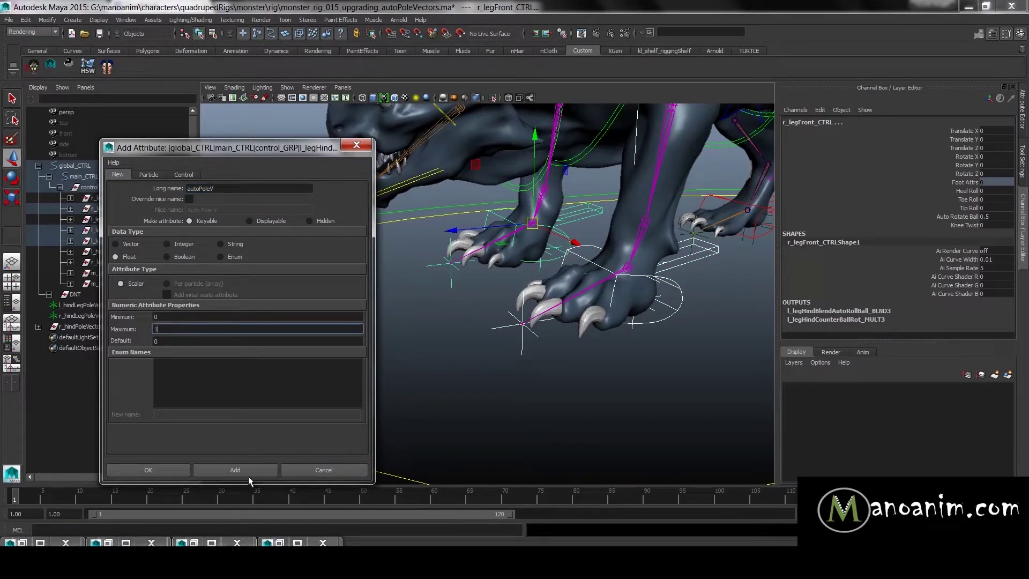
left_click(249, 471)
left_click(328, 469)
middle_click_drag(459, 274, 303, 316, "alt")
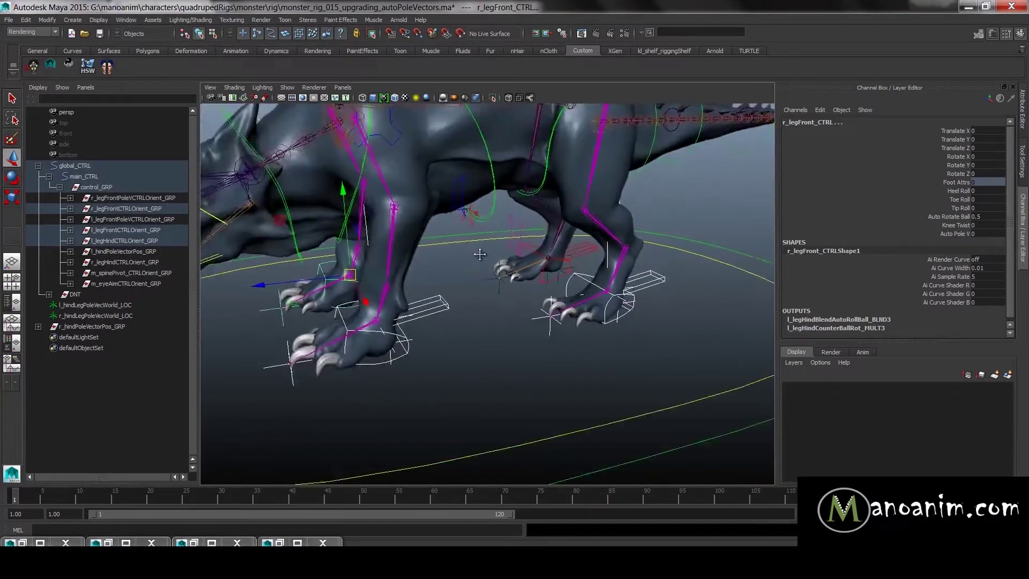
- Expand r_hindPoleVectorPos_GRP in the hierarchy and select its point constraint and orient constraint
middle_click_drag(574, 271, 396, 251, "alt")
right_click_drag(396, 251, 599, 314, "alt")
left_click_drag(589, 290, 561, 315, "alt")
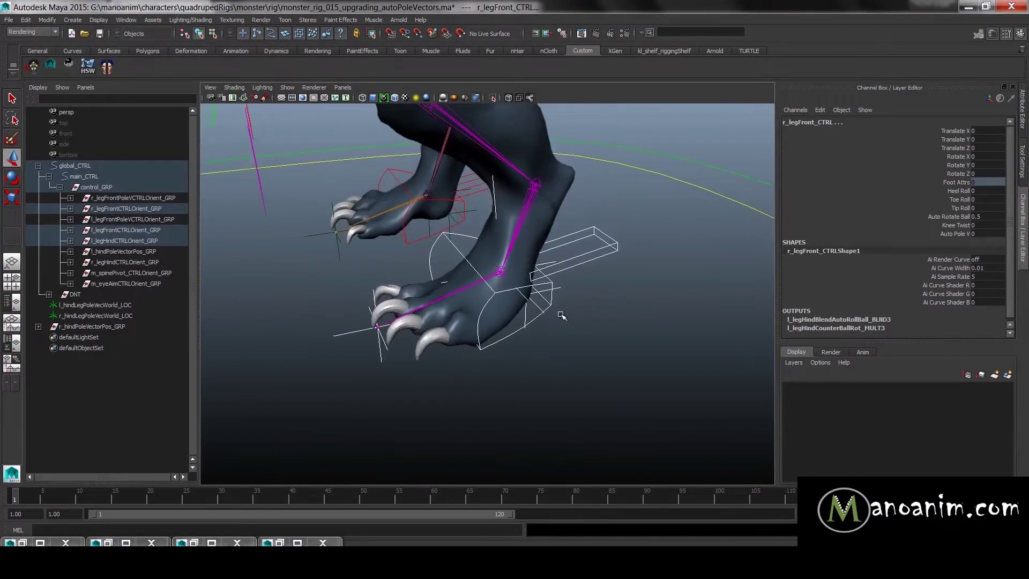
left_click(534, 319)
right_click_drag(606, 317, 519, 304, "alt")
middle_click_drag(508, 263, 515, 242, "alt")
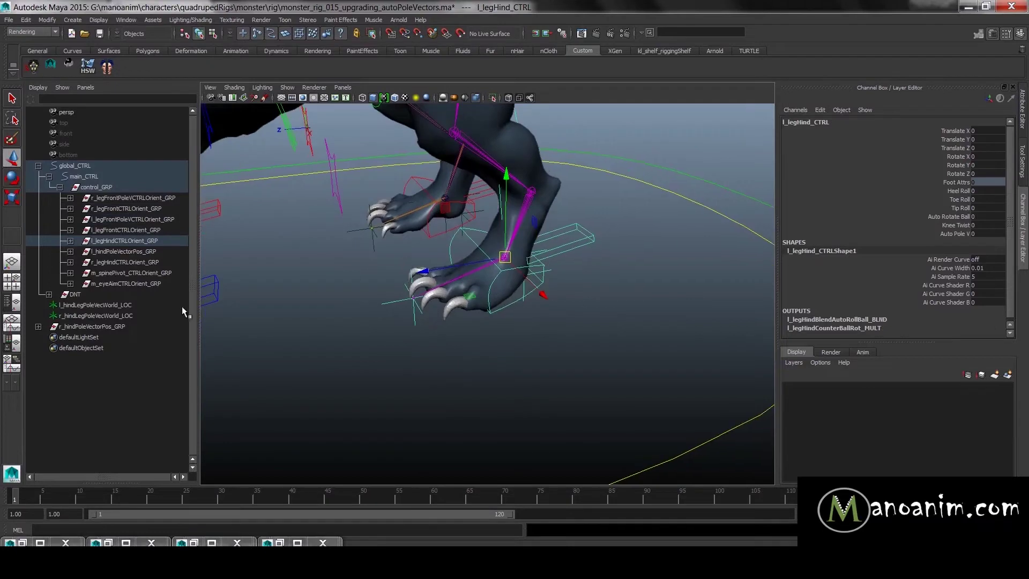
left_click(111, 325)
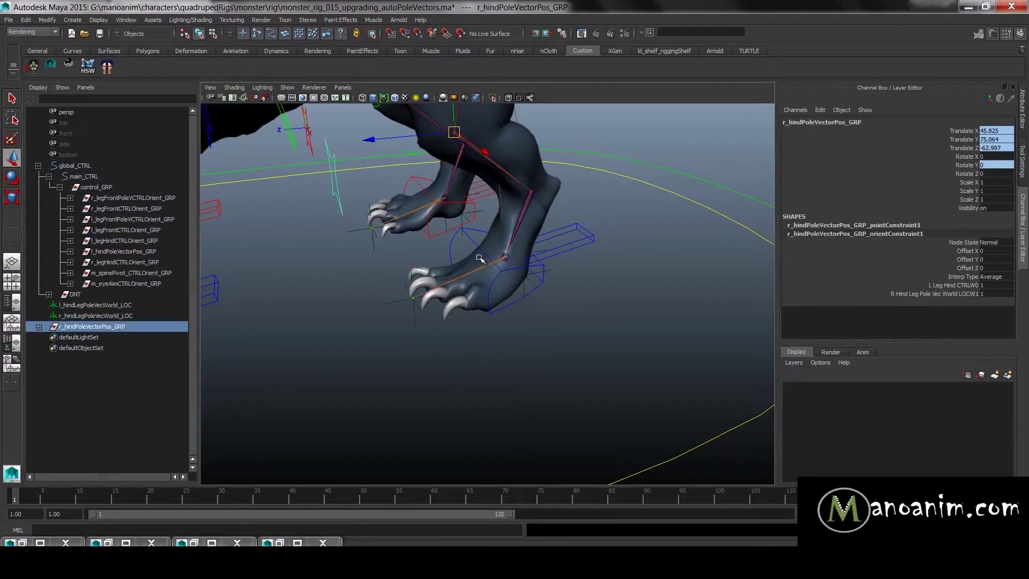
middle_click_drag(479, 261, 485, 275, "alt")
left_click(39, 326)
left_click_drag(124, 347, 126, 359)
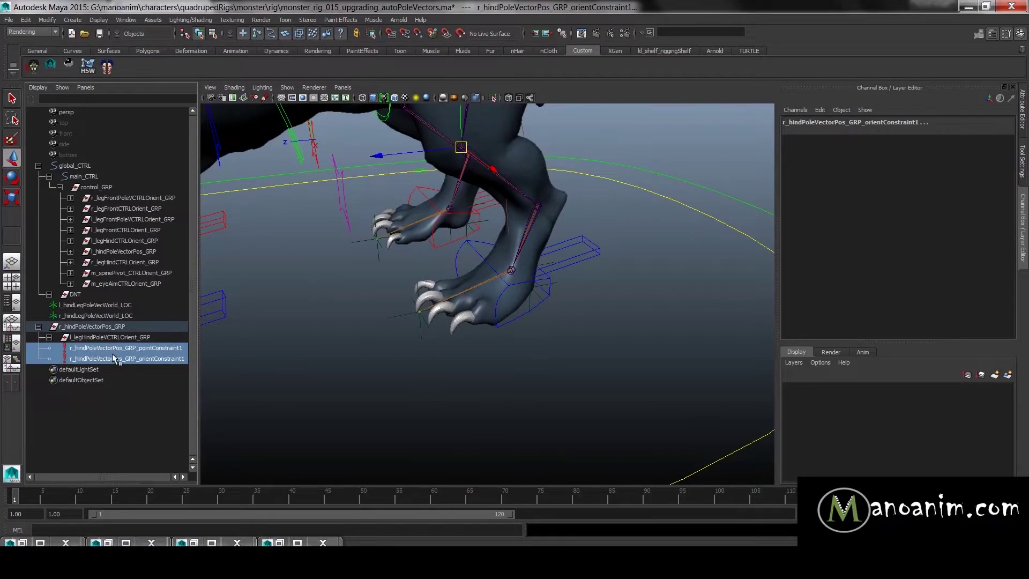
- Open the Node Editor with the two selected constraints and enlarge its window to show both nodes
key("space")
left_click(478, 176)
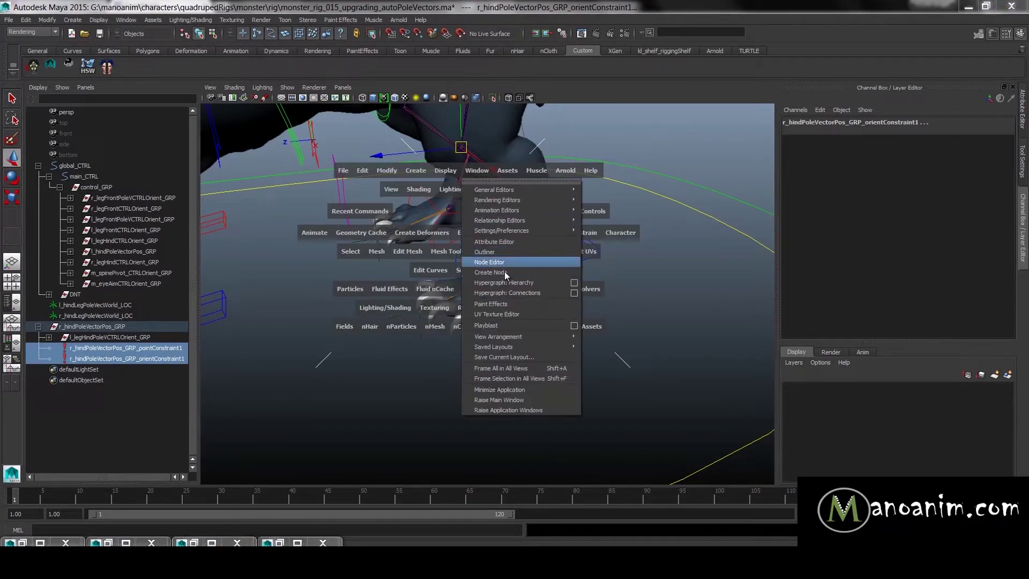
left_click(505, 271)
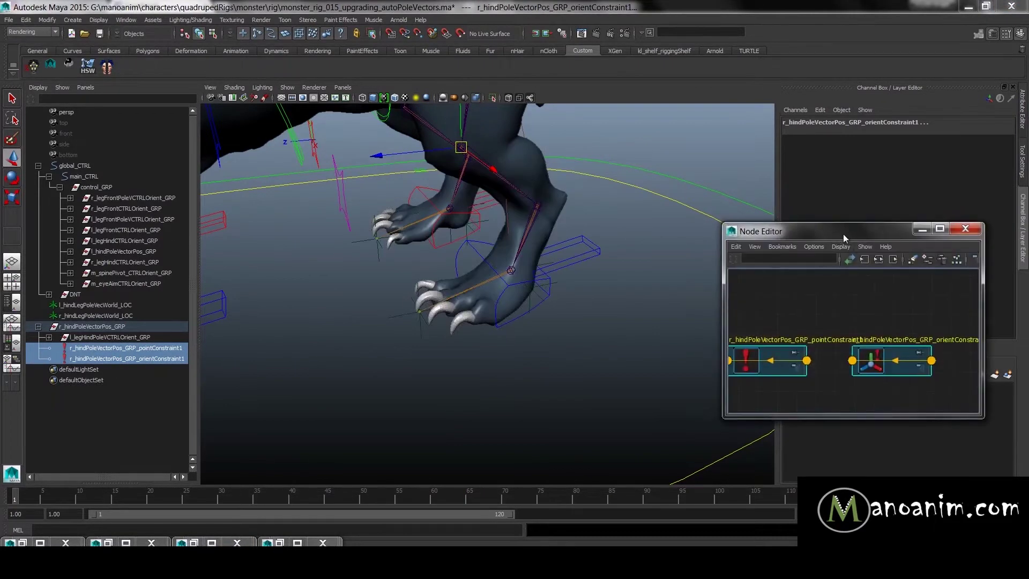
left_click_drag(843, 234, 710, 135)
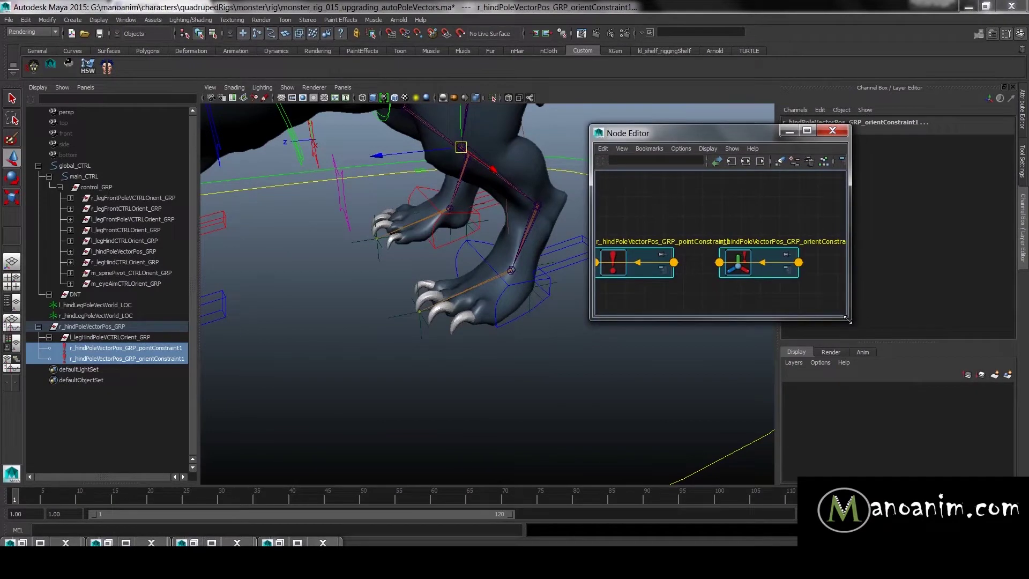
left_click_drag(847, 320, 974, 441)
mouse_move(645, 344)
left_mouse_down()
mouse_move(816, 246)
mouse_move(815, 291)
mouse_move(865, 328)
left_mouse_up()
- Add l_legHind_CTRL to the node graph and arrange its node above the point and orient constraint nodes
left_click(526, 315)
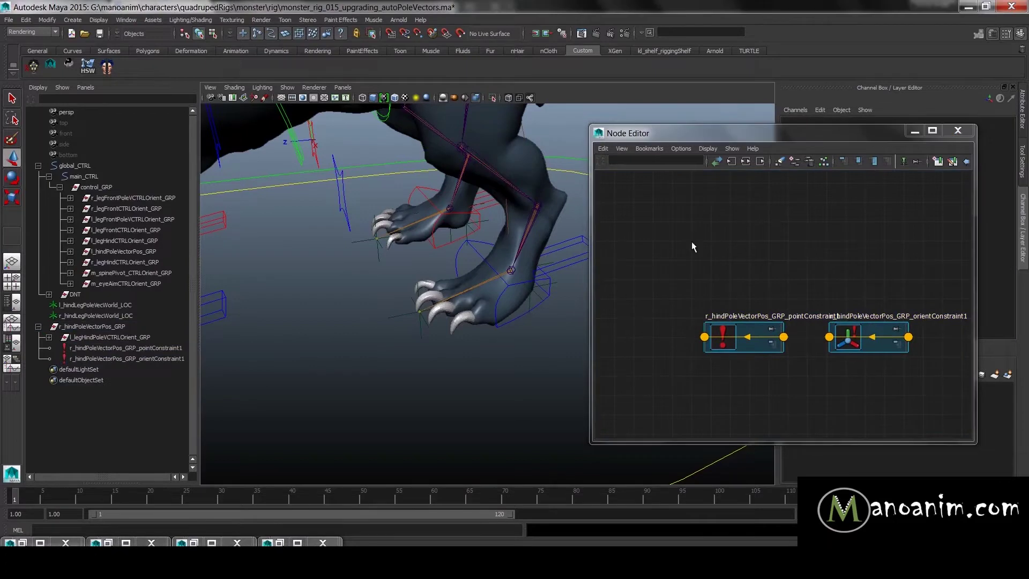
left_click(517, 316)
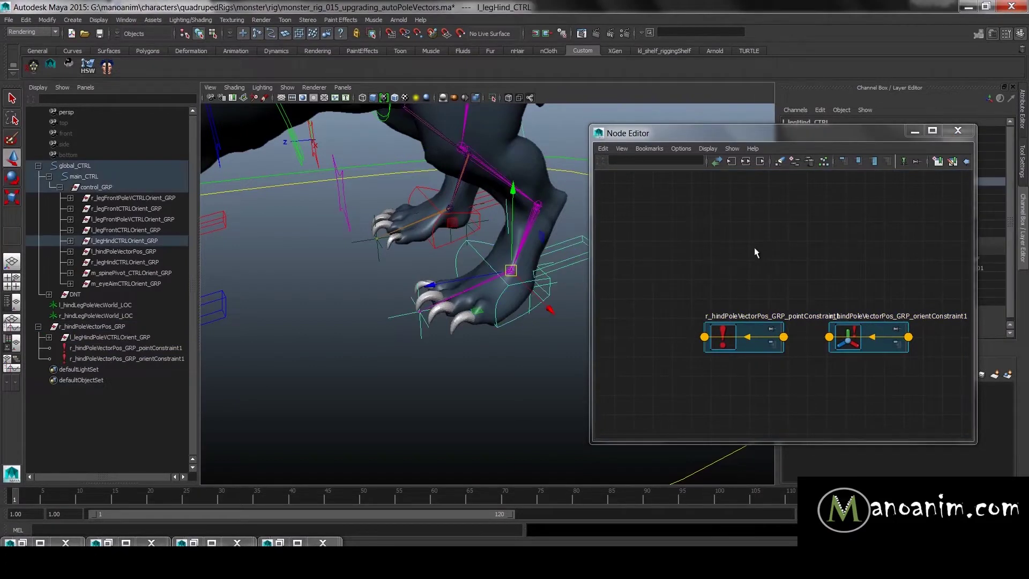
left_click(795, 162)
left_click_drag(731, 368, 803, 420)
left_click_drag(838, 390, 632, 218)
scroll(678, 228, "down", 2)
left_click_drag(759, 398, 854, 325)
left_click_drag(844, 328, 799, 218)
left_click(903, 210)
middle_click_drag(848, 249, 832, 324, "alt")
scroll(767, 275, "up", 2)
left_click(761, 227)
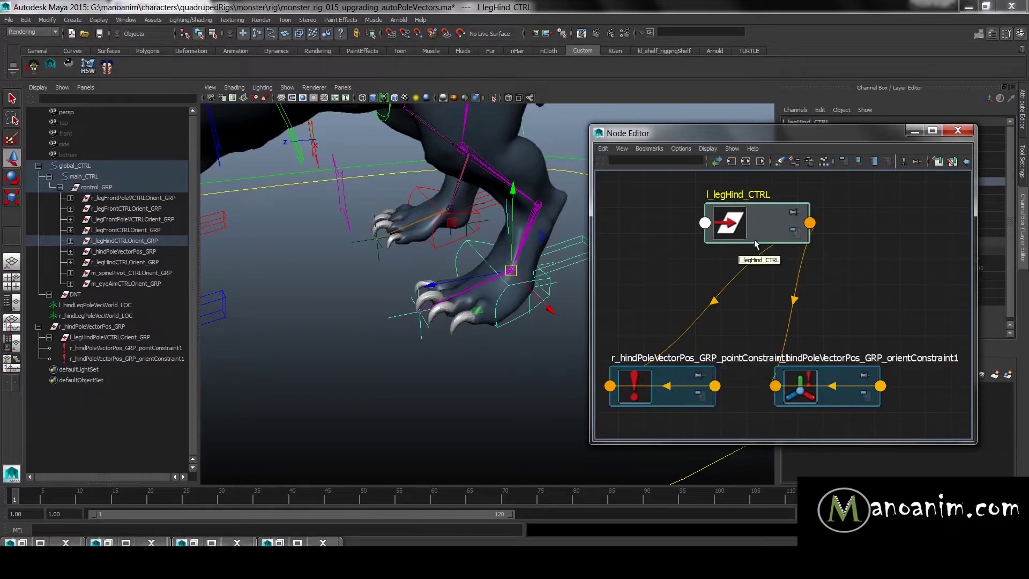
left_click_drag(769, 211, 755, 205)
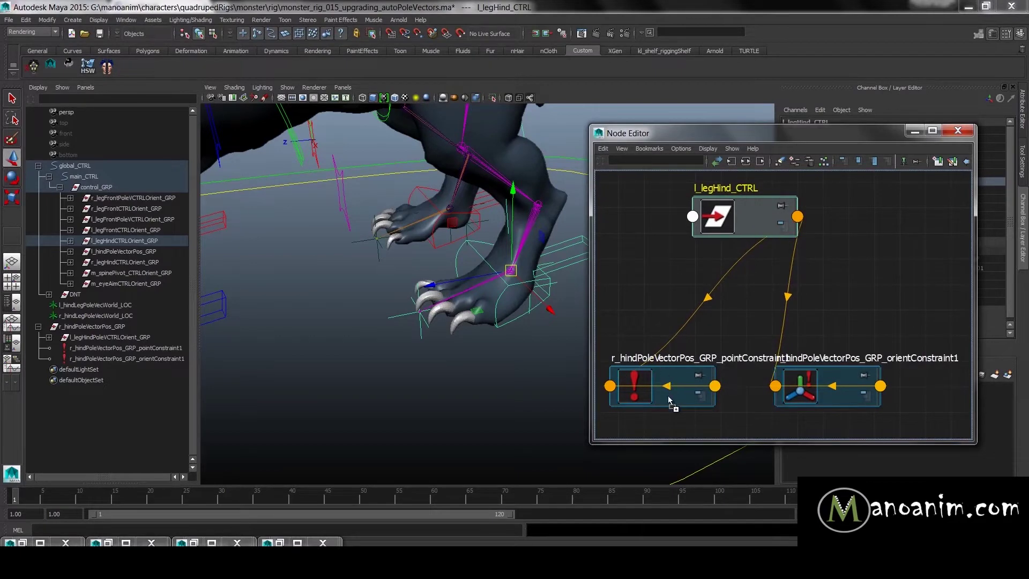
- Open the Connection Editor from l_legHind_CTRL to the point constraint, choose the autoPoleV output, and place both editors side by side
middle_click_drag(668, 399, 668, 399)
left_click_drag(728, 20, 451, 49)
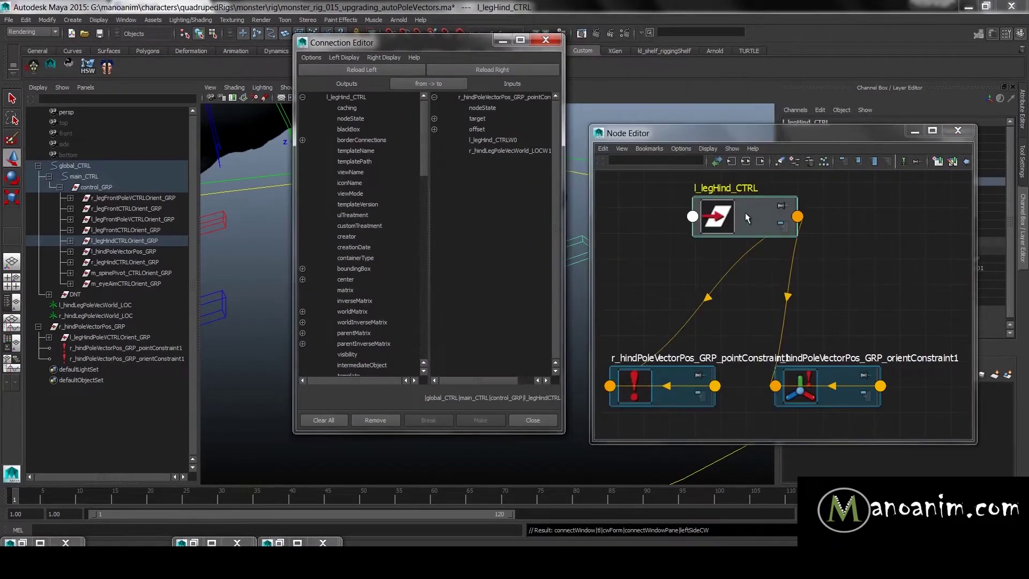
scroll(335, 329, "down", 20)
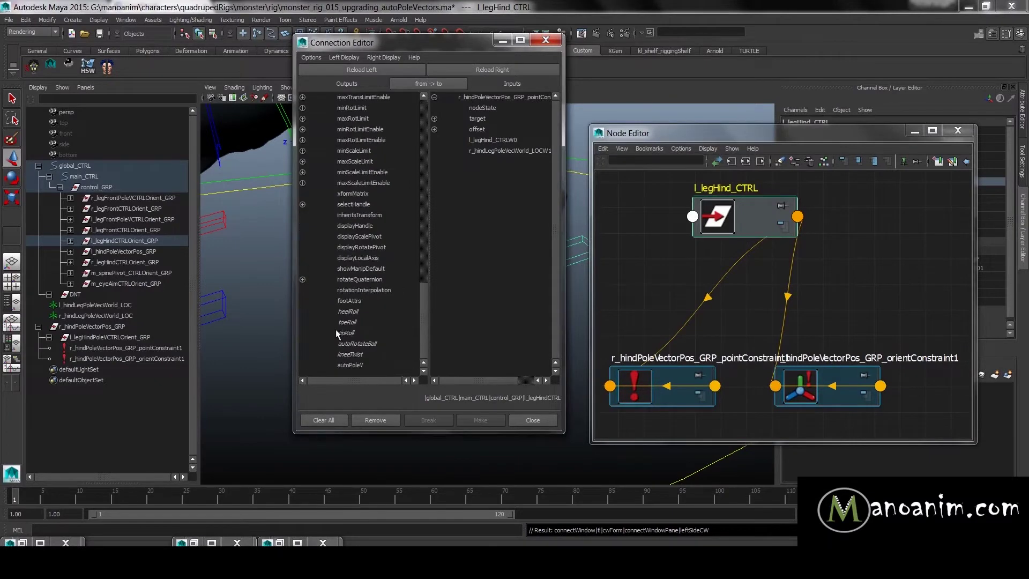
left_click(351, 365)
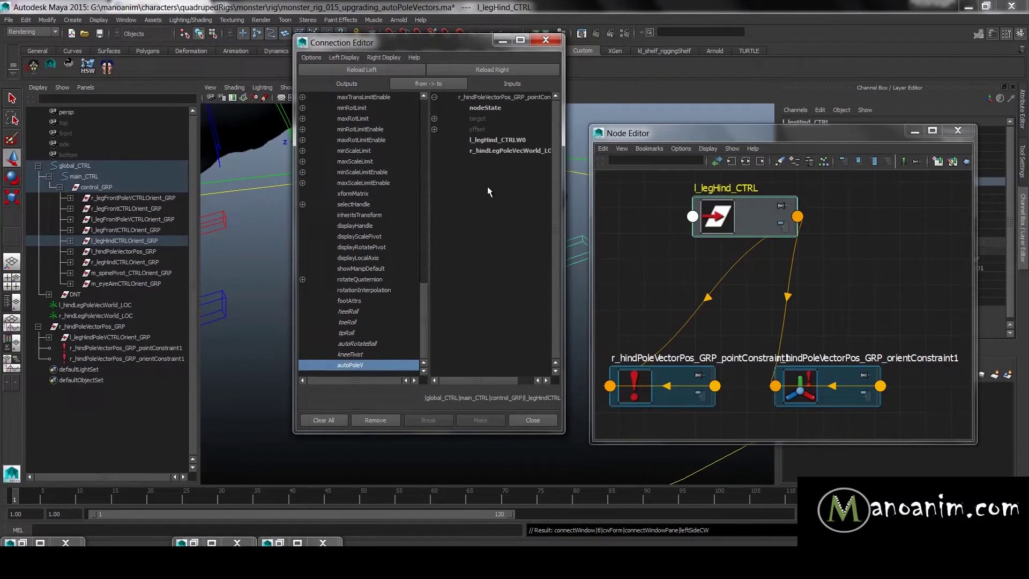
left_click_drag(837, 133, 686, 159)
left_click_drag(439, 47, 236, 40)
left_click_drag(597, 236, 540, 225)
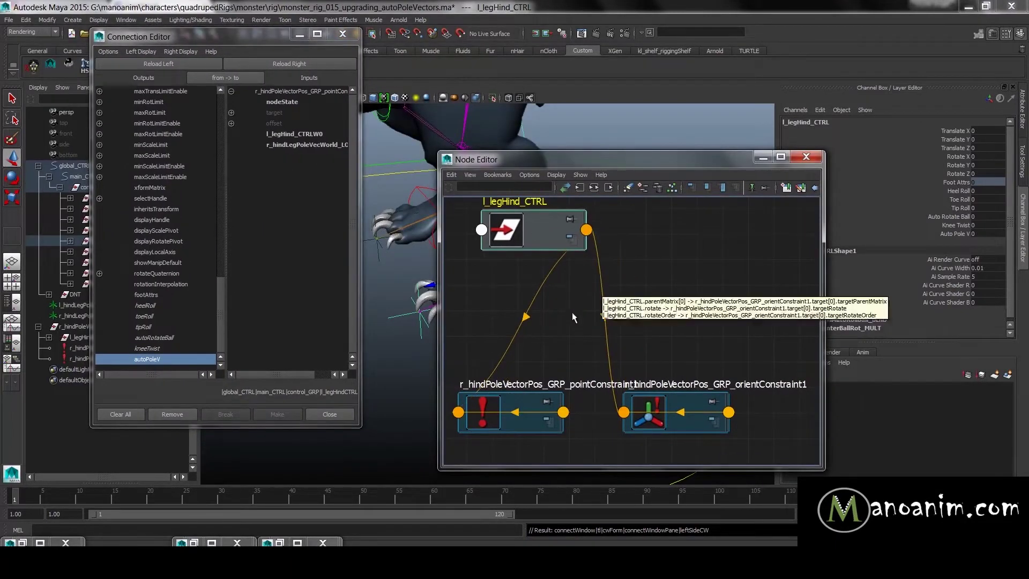
middle_click_drag(563, 307, 621, 323, "alt")
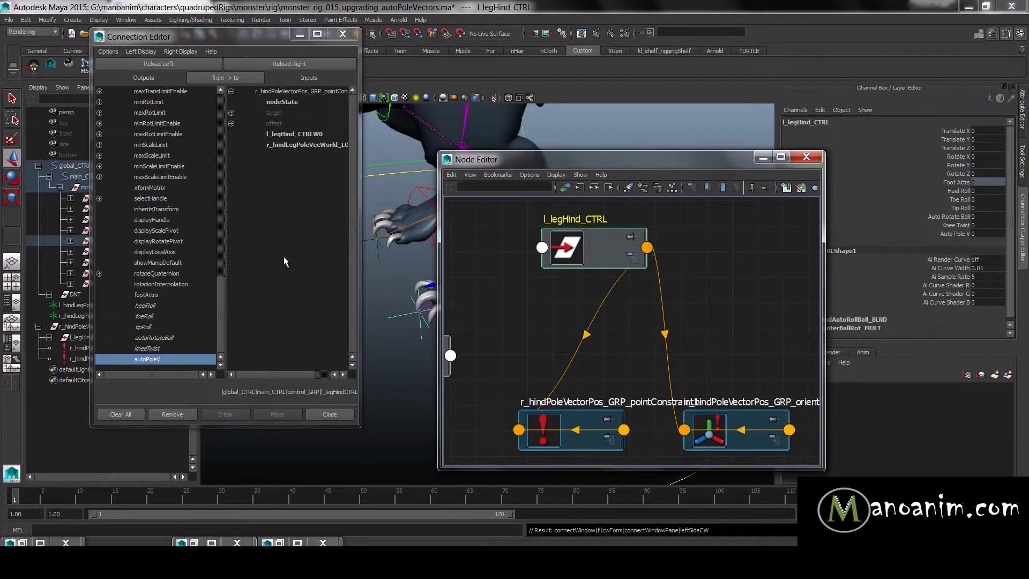
- Examine l_legHind_CTRL's Auto Pole V channel and the point constraint's L Leg Hind CTRLW0 weight
left_click(944, 233)
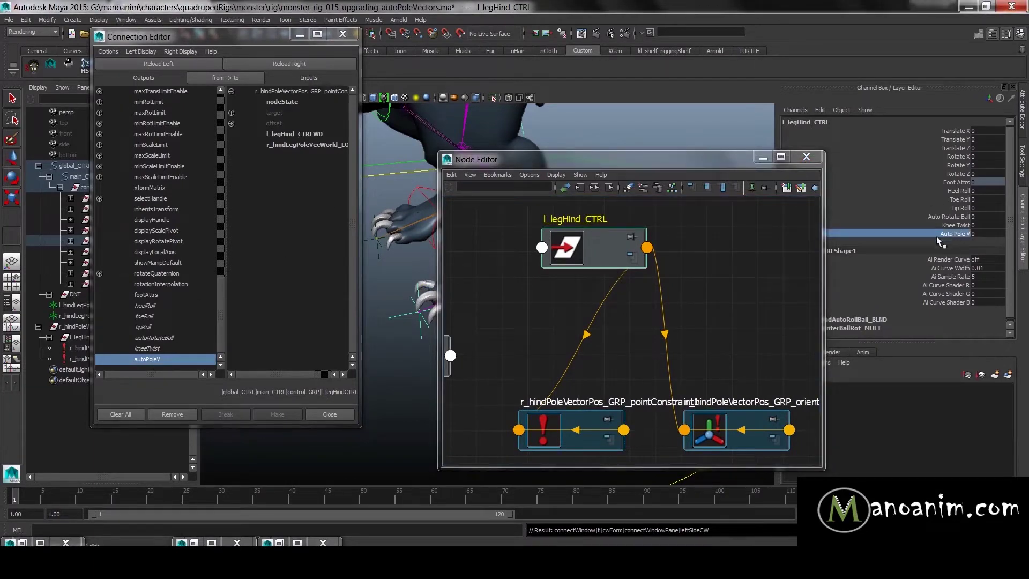
left_click(544, 426)
left_click(943, 165)
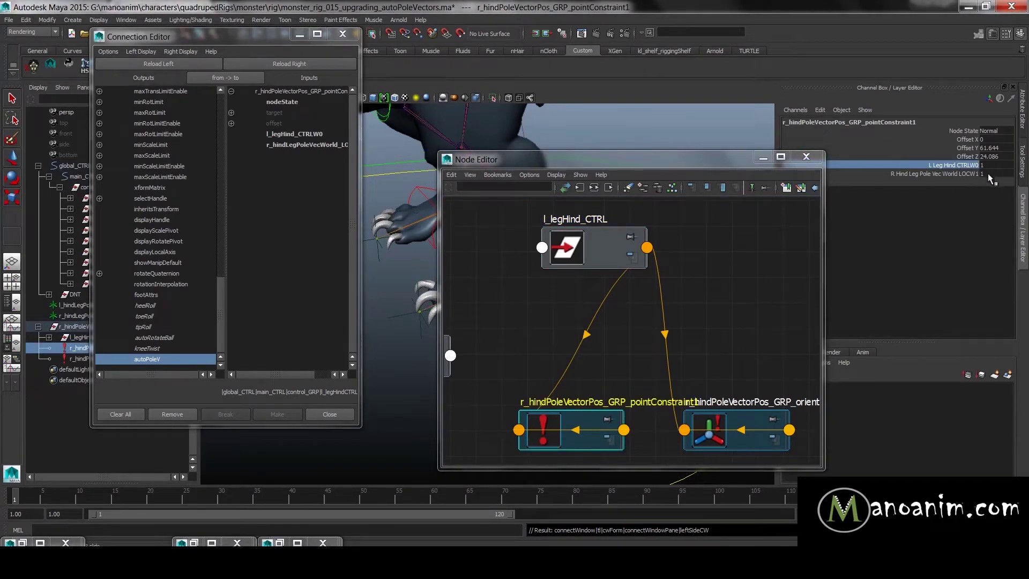
- Create a reverse node beside l_legHind_CTRL in the node graph
left_click_drag(584, 255, 560, 251)
left_click(679, 253)
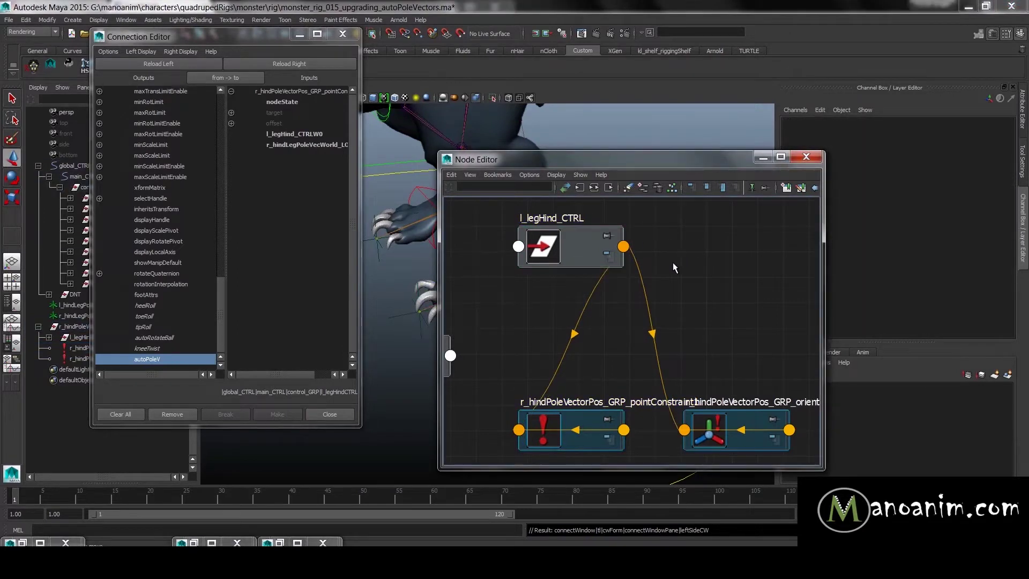
key("Tab")
type("revers")
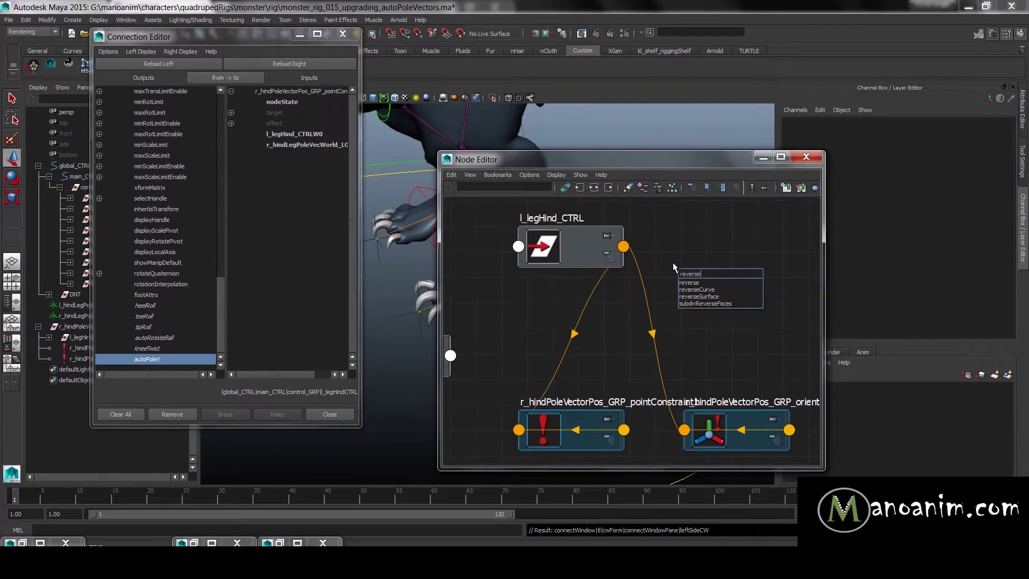
key("Return")
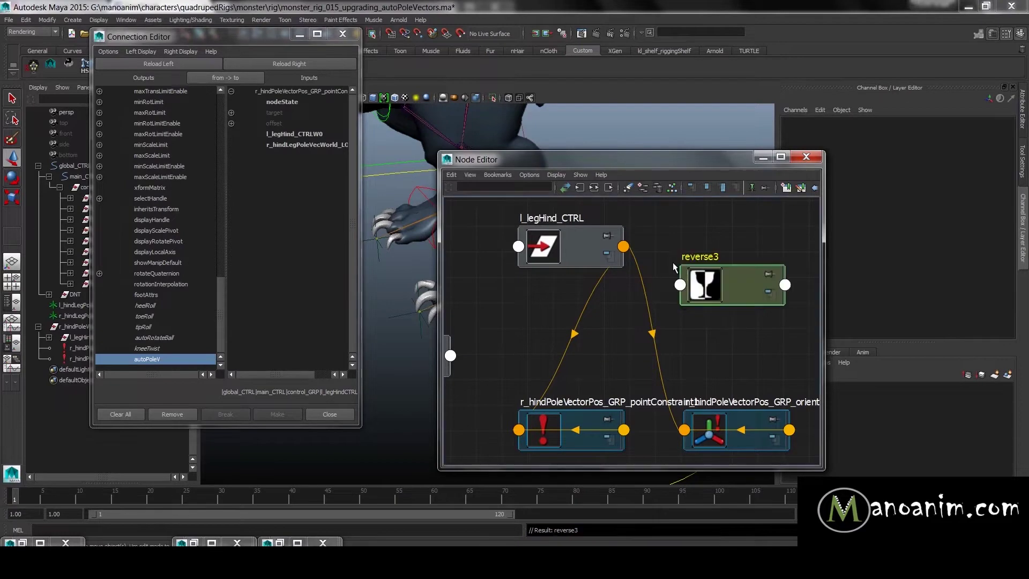
- Rename the new reverse node to r_hindLegPoleVecWorld_REV
middle_click_drag(572, 336, 658, 304, "alt")
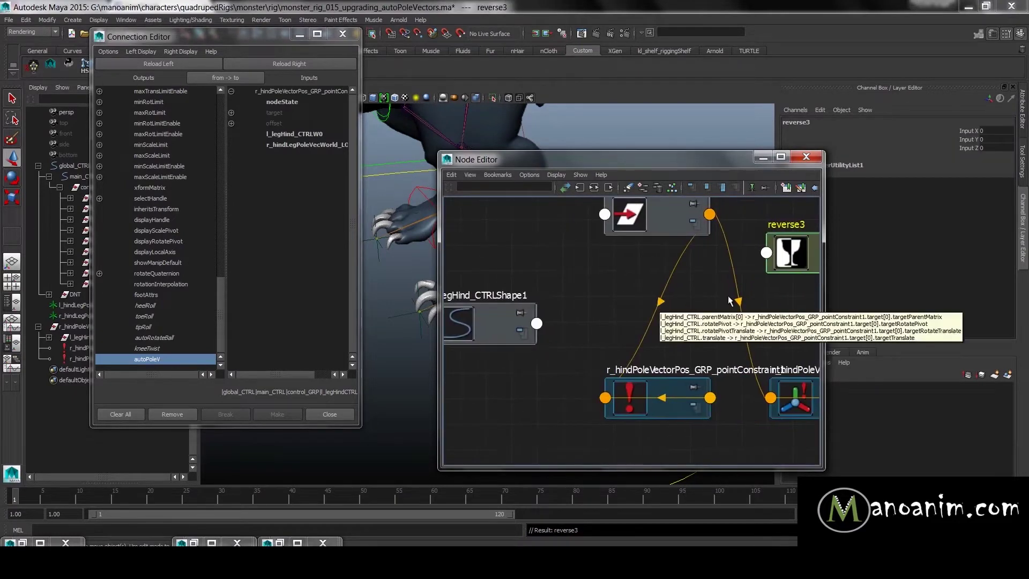
scroll(728, 297, "down", 3)
left_click(279, 543)
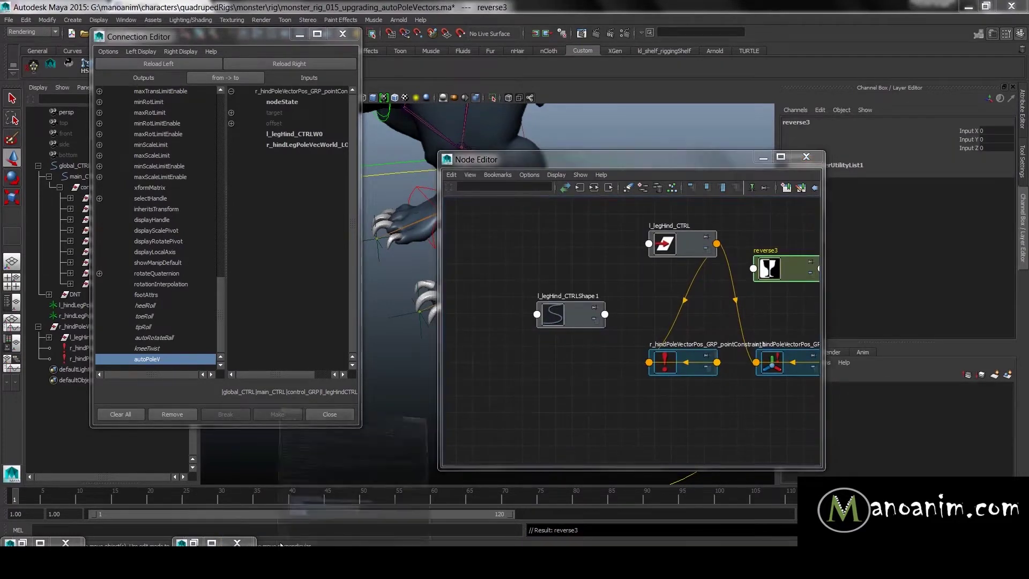
left_click(637, 154)
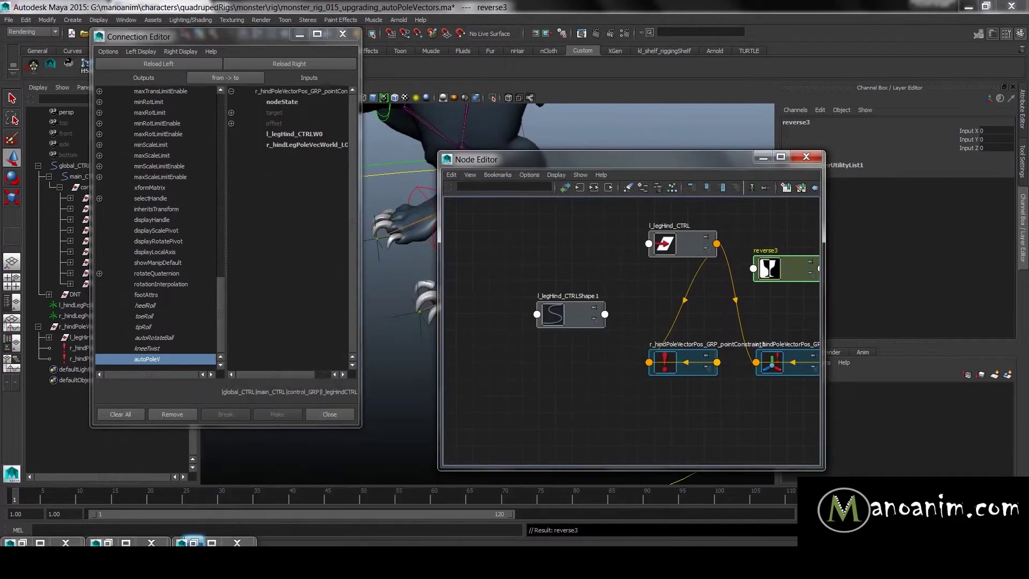
left_click(193, 541)
left_click(507, 206)
left_click(428, 232)
left_click(502, 210)
left_click_drag(567, 196, 456, 169)
double_click(458, 151)
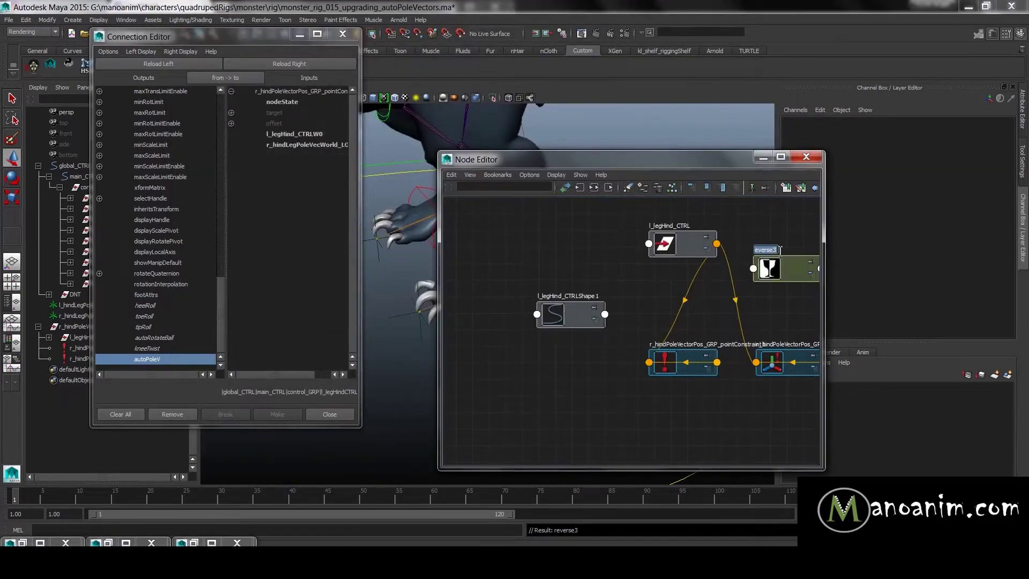
key("ctrl+v")
key("Return")
- Connect l_legHind_CTRL's autoPoleV to inputX of r_hindLegPoleVecWorld_REV and space the two nodes apart
left_click_drag(809, 257, 784, 269)
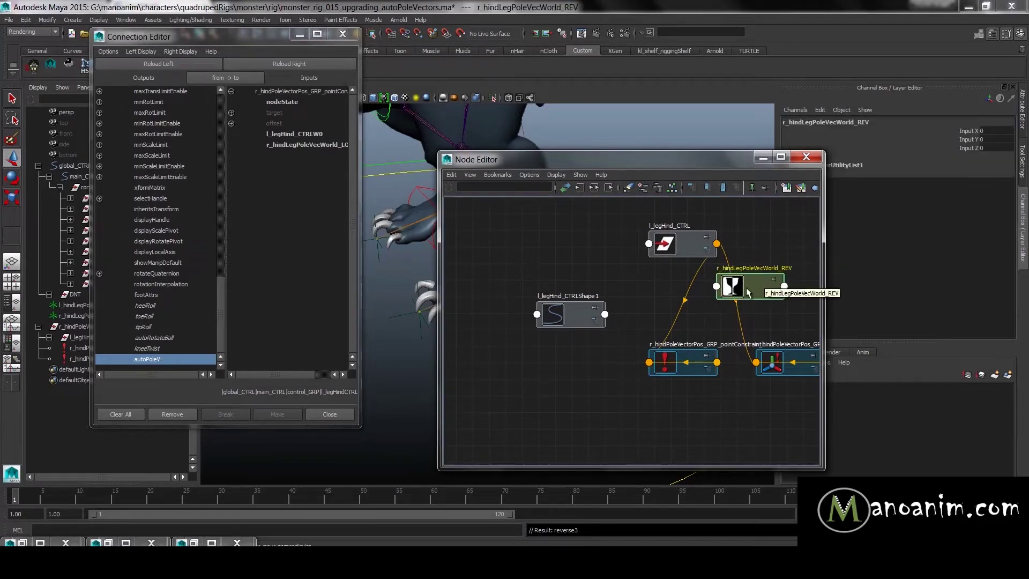
middle_click_drag(689, 242, 767, 284)
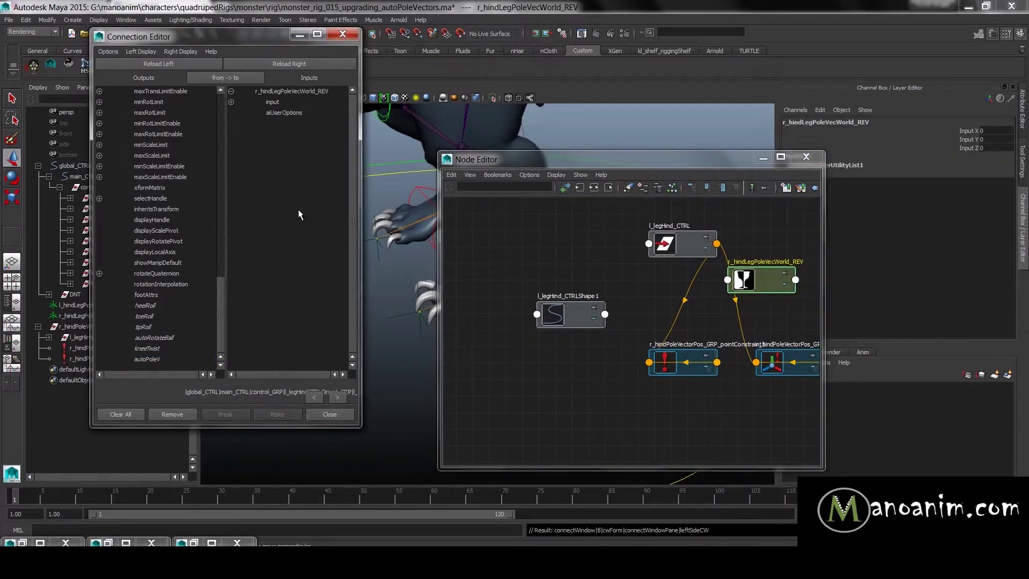
left_click(150, 360)
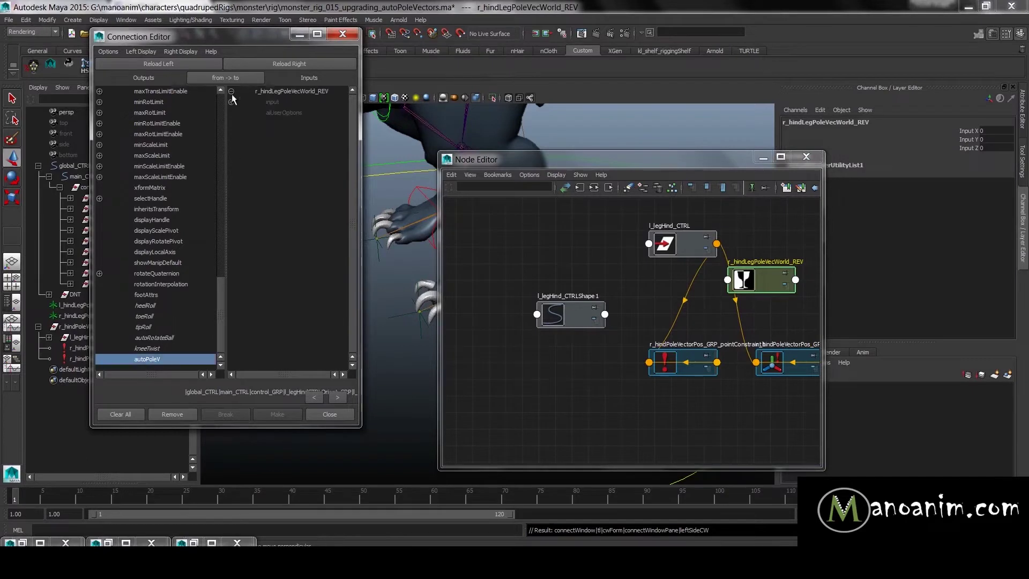
left_click(230, 102)
left_click(286, 112)
left_click_drag(761, 279, 788, 261)
left_click_drag(708, 246, 650, 228)
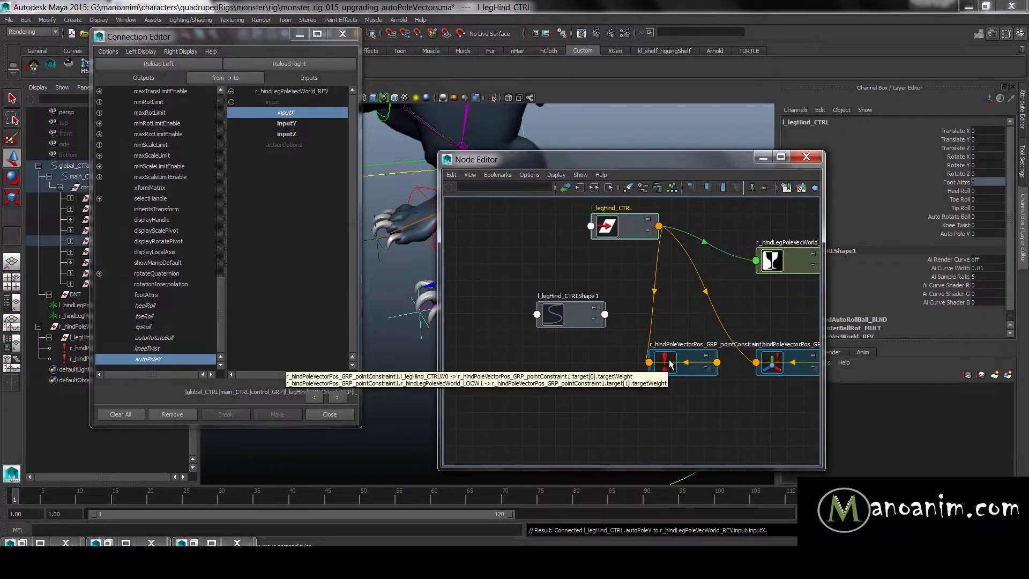
- Connect l_legHind_CTRL's autoPoleV to the l_legHind_CTRLW0 weight of both the point constraint and the orient constraint
left_click(635, 254)
middle_click_drag(619, 236, 677, 366)
left_click(161, 358)
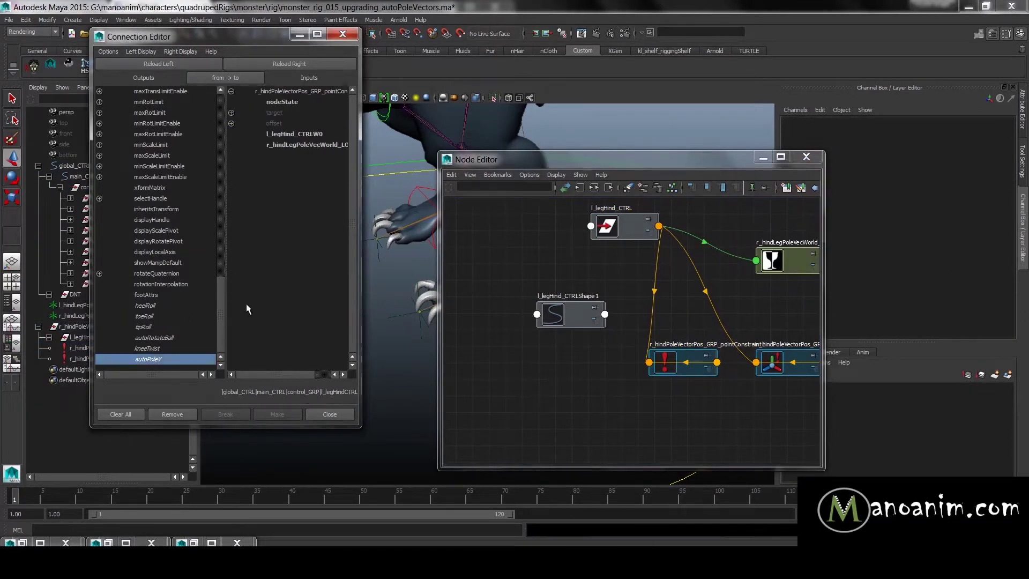
left_click(299, 136)
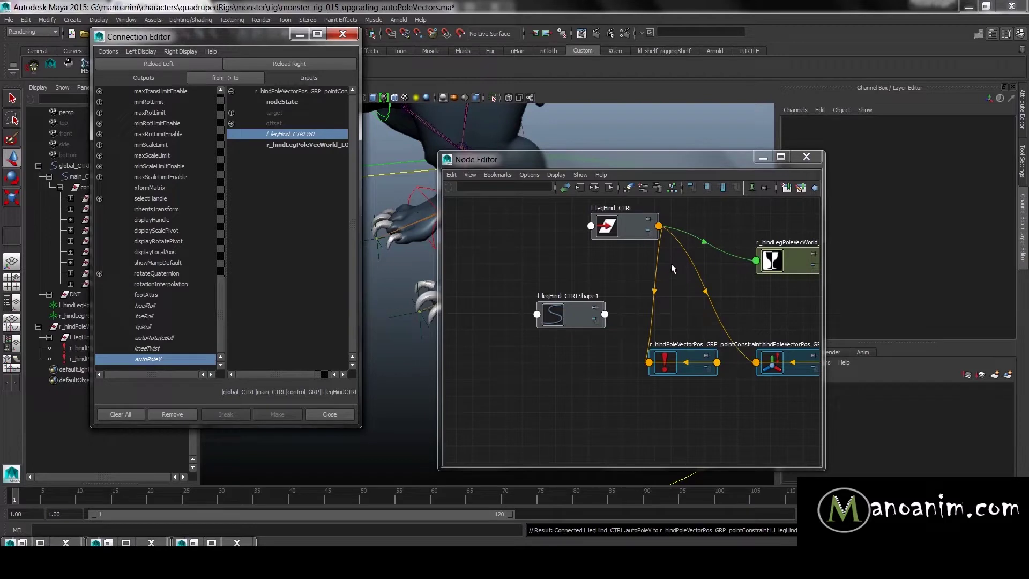
left_click(778, 374)
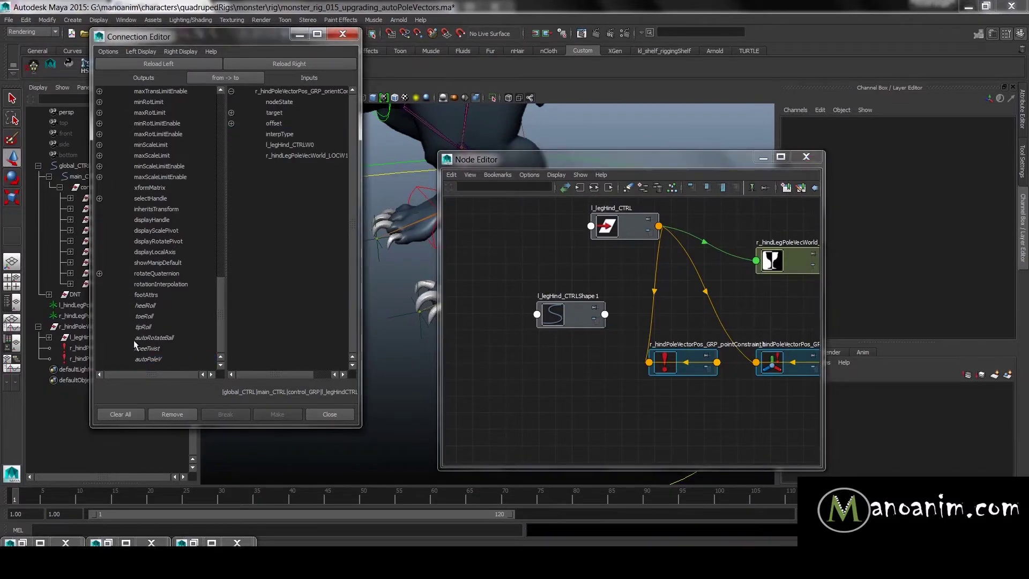
left_click(148, 358)
left_click(319, 146)
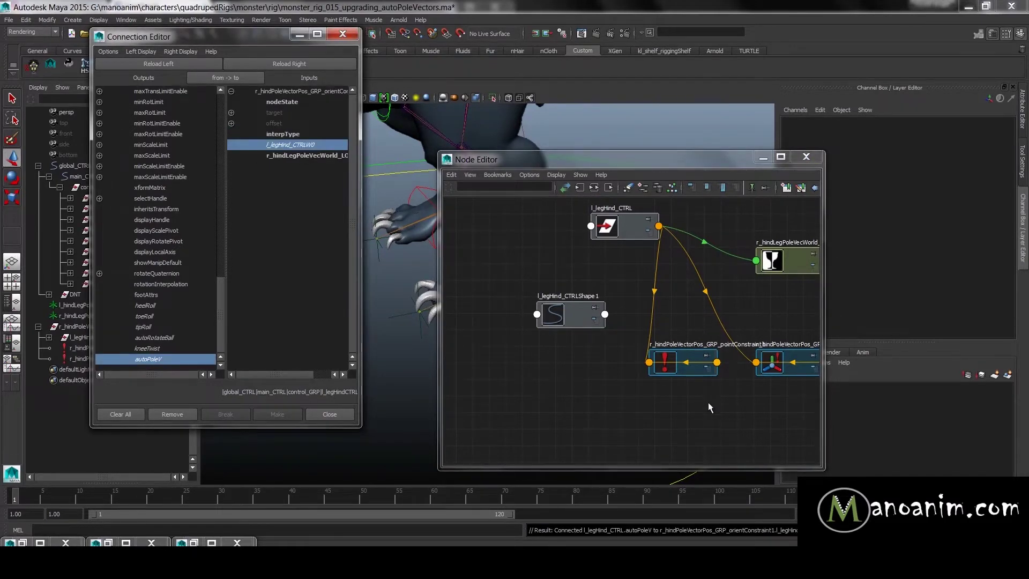
- Reposition the orient constraint node closer beneath r_hindLegPoleVecWorld_REV in the graph
middle_click_drag(783, 316, 654, 295, "alt")
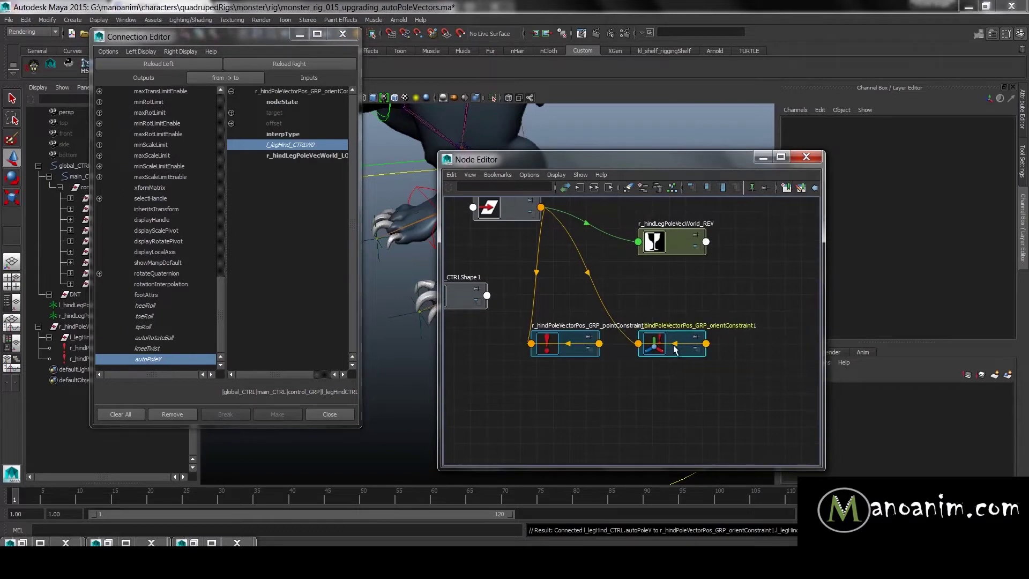
left_click_drag(670, 348, 685, 307)
left_click(758, 291)
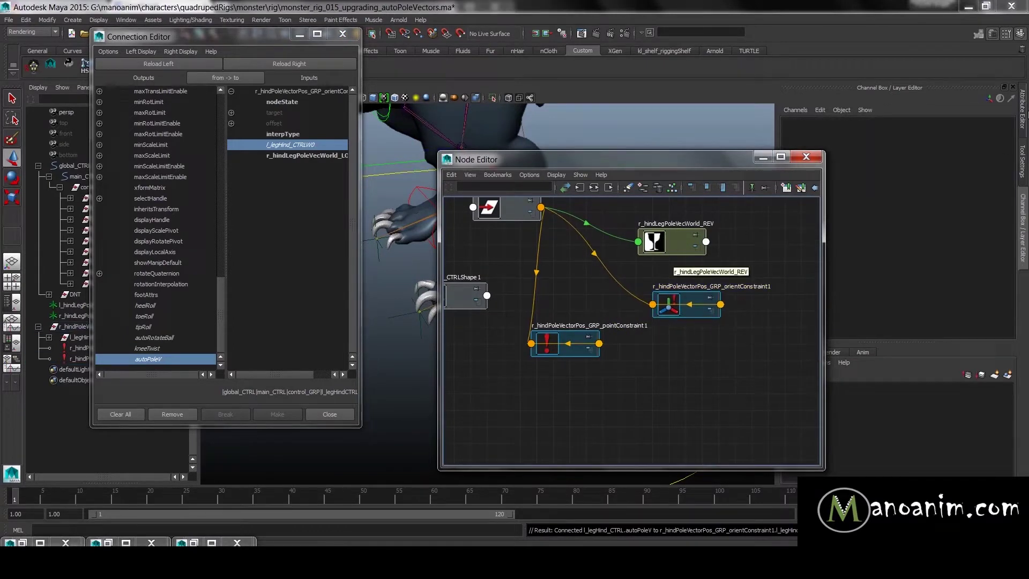
- Move r_hindLegPoleVecWorld_REV slightly up and connect its outputX to the r_hindLegPoleVecWorld_LOCW1 weight of the point constraint
left_click(703, 239)
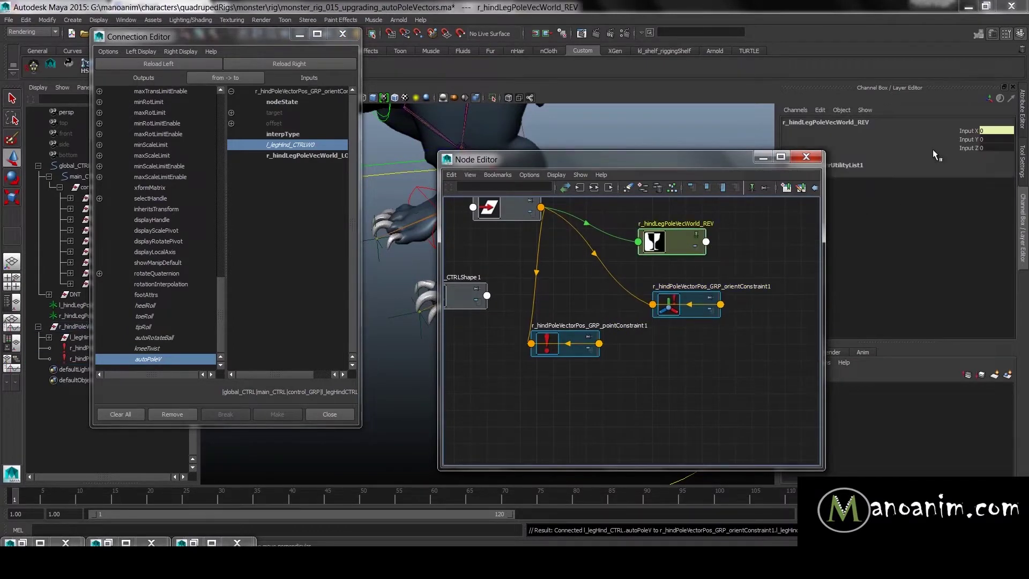
left_click(503, 210)
left_click(963, 234)
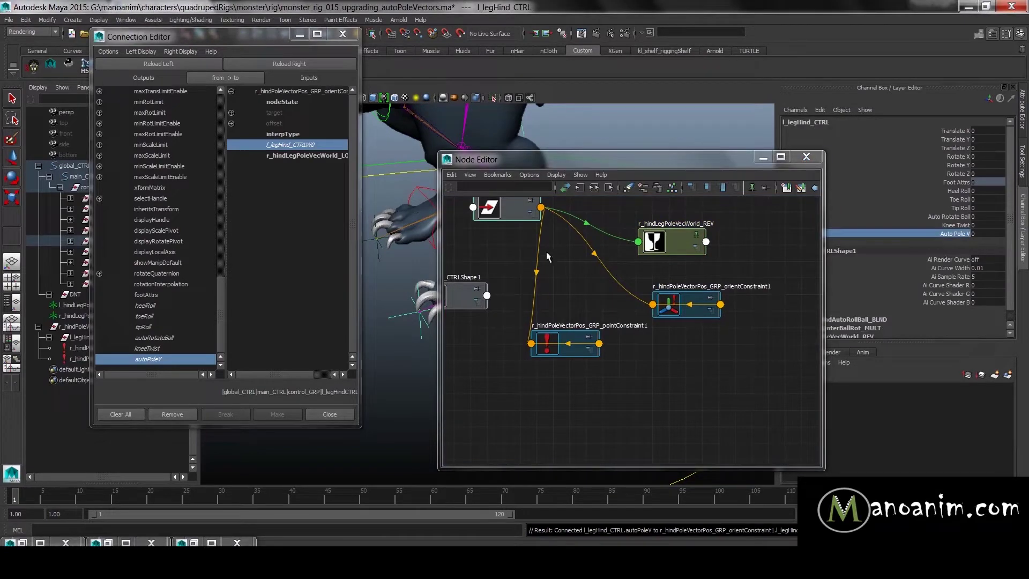
left_click_drag(682, 239, 682, 222)
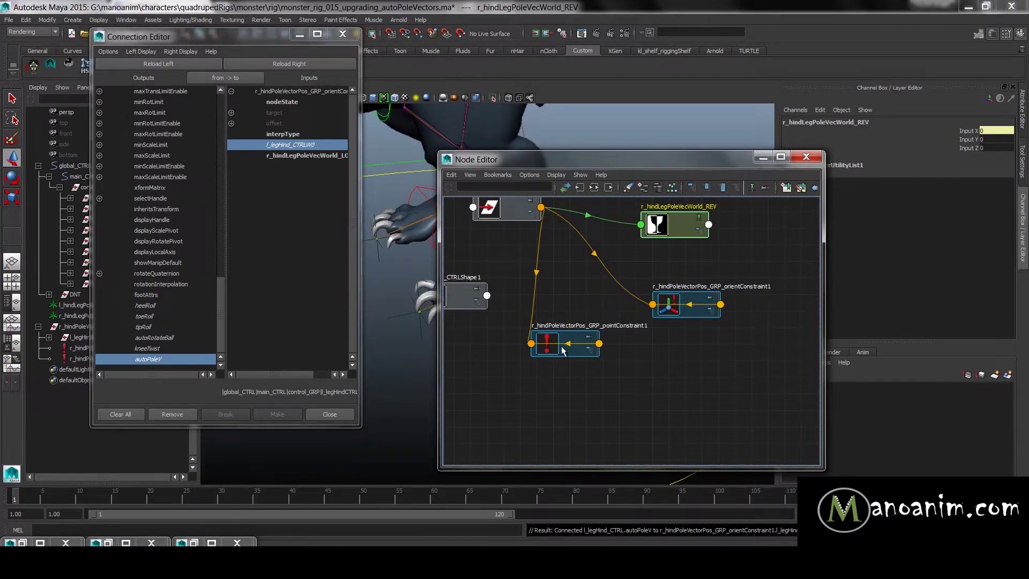
middle_click_drag(564, 351, 562, 348)
left_click(99, 134)
left_click(156, 145)
left_click(306, 145)
- Connect r_hindLegPoleVecWorld_REV's outputX to the orient constraint's r_hindLegPoleVecWorld_LOCW1 weight and reposition the reverse node closer to l_legHind_CTRL
middle_click_drag(686, 232, 310, 207)
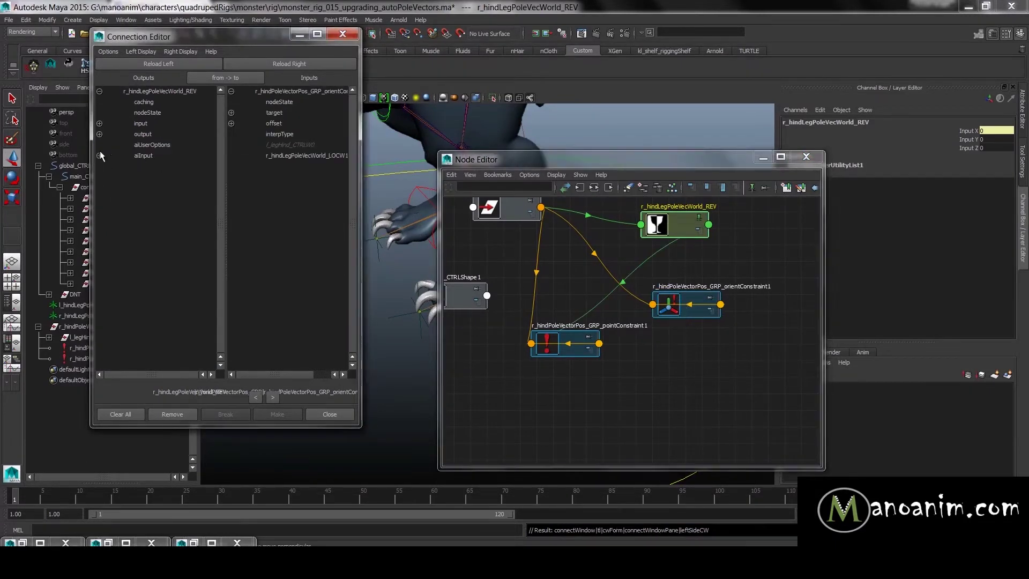
left_click(99, 134)
left_click(155, 144)
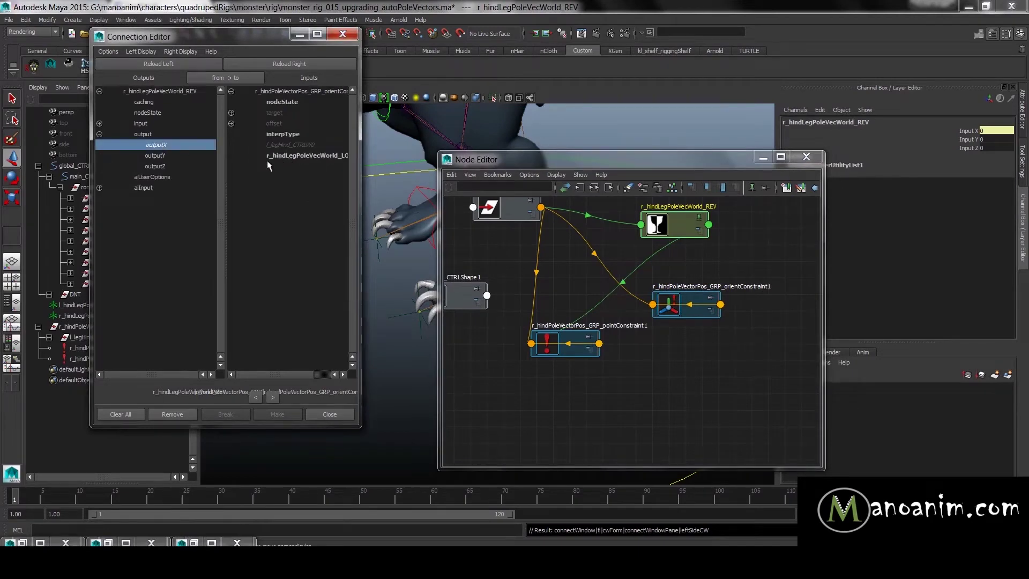
left_click(309, 155)
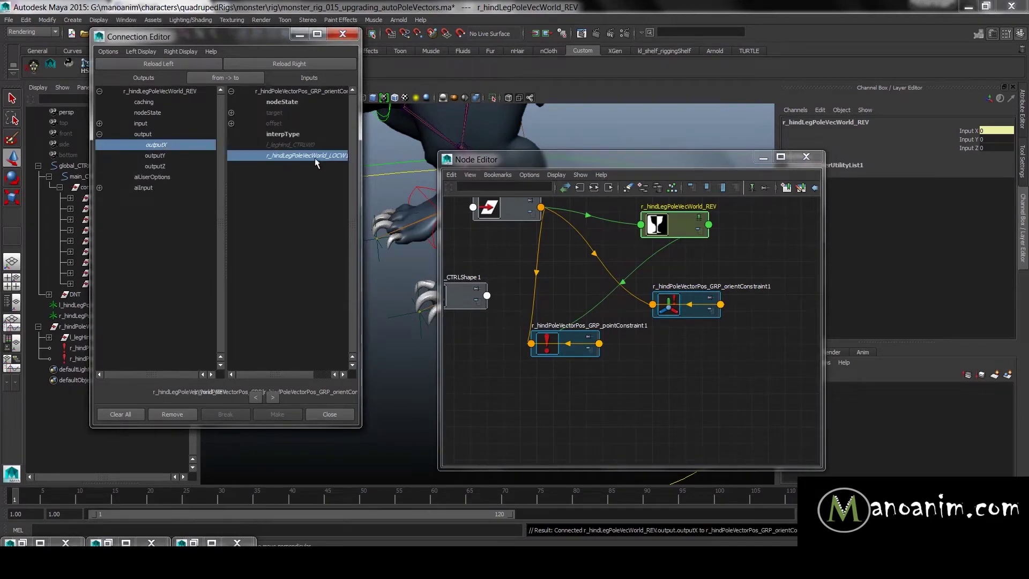
left_click(696, 311)
left_click(1005, 183)
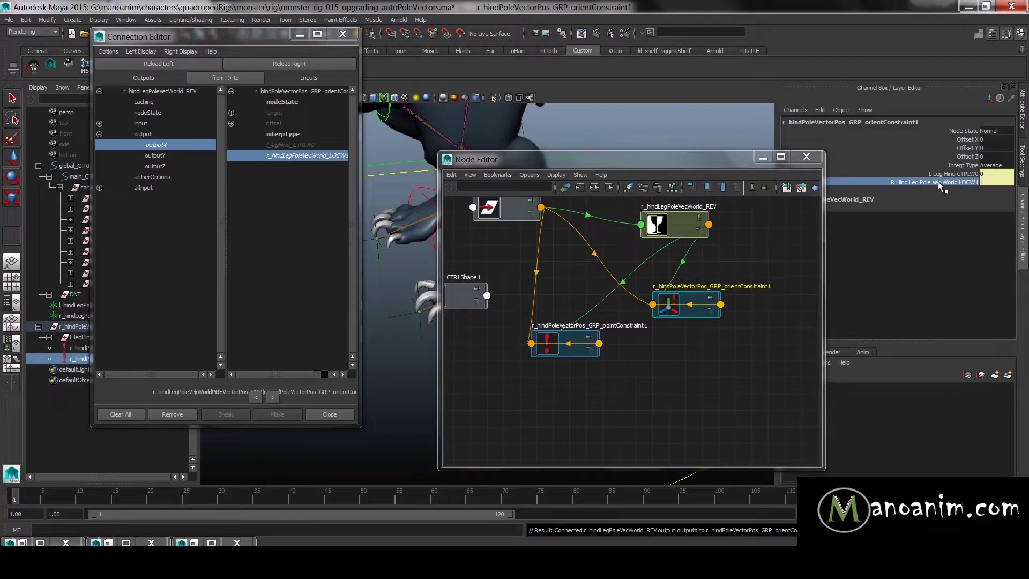
left_click_drag(669, 222, 609, 220)
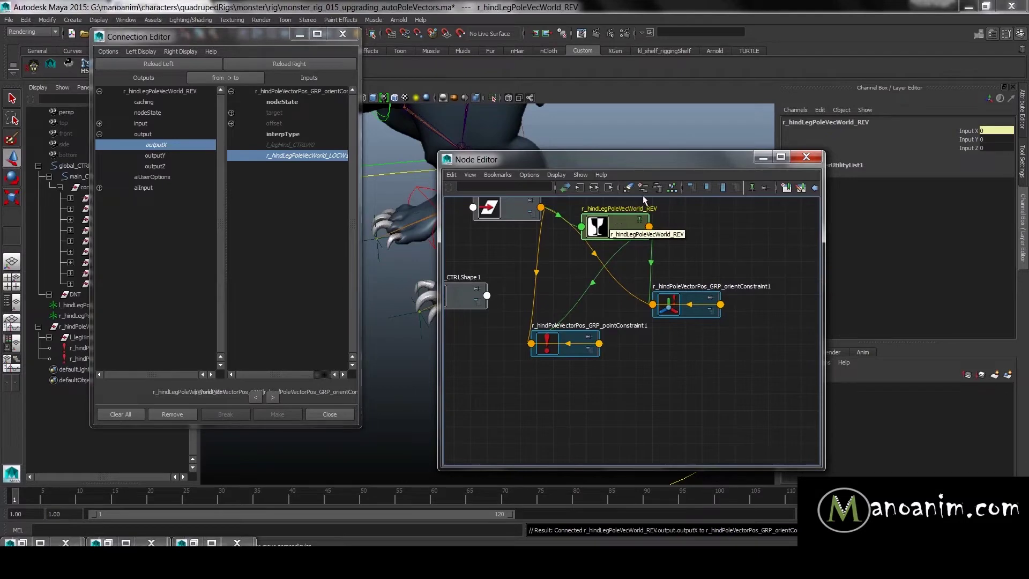
- Set l_legHind_CTRL's Auto Pole V to 0.19 and inspect the orient constraint's weights
left_click(514, 214)
left_click_drag(617, 156, 205, 137)
left_click(955, 234)
left_click_drag(572, 208, 594, 196, "alt")
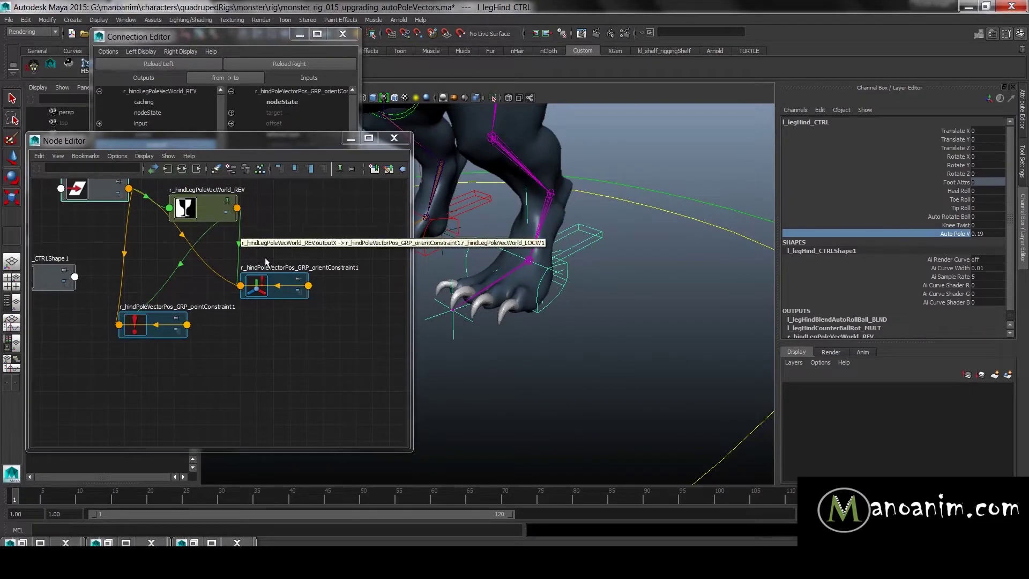
left_click(273, 281)
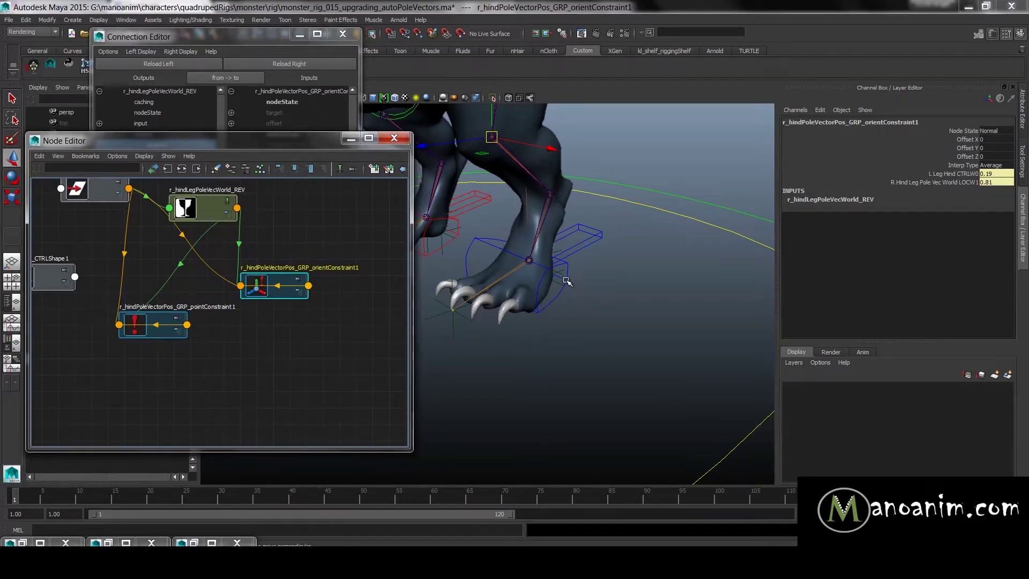
- Set l_legHind_CTRL's Auto Pole V to 1, then move the foot control outward and rotate it about 30 degrees in Y
left_click(555, 296)
left_click(955, 235)
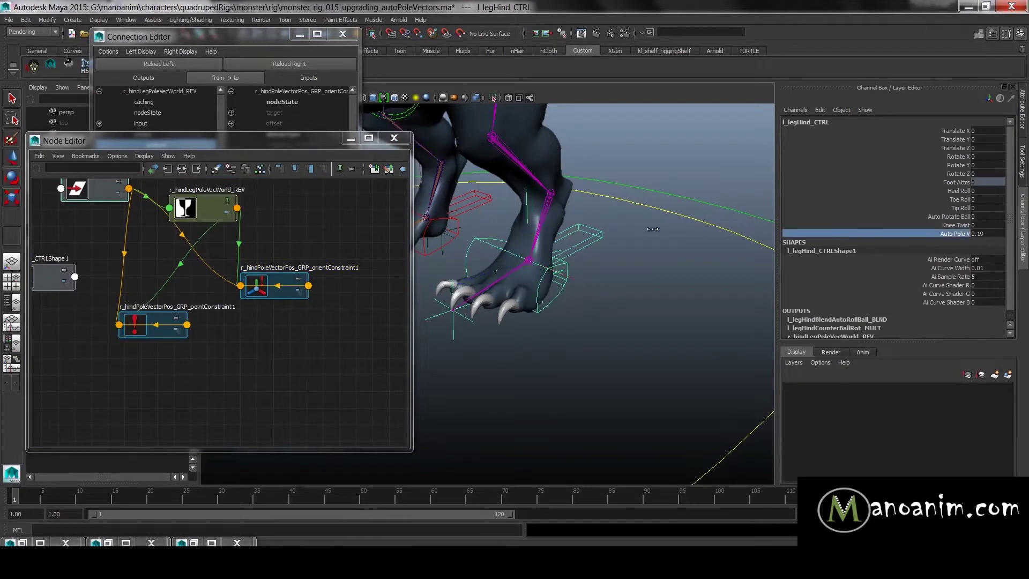
right_click_drag(686, 207, 568, 210, "alt")
key("w")
left_click_drag(513, 273, 591, 290)
key("e")
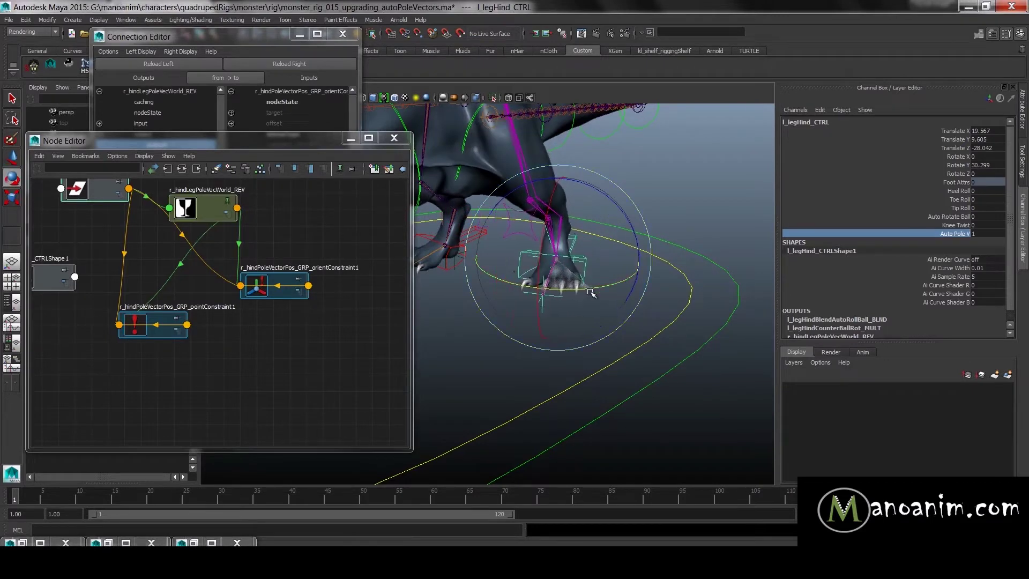
- Set l_legHind_CTRL's Auto Pole V to 0 and try moving the hind leg's pole vector control
middle_click_drag(740, 196, 584, 200)
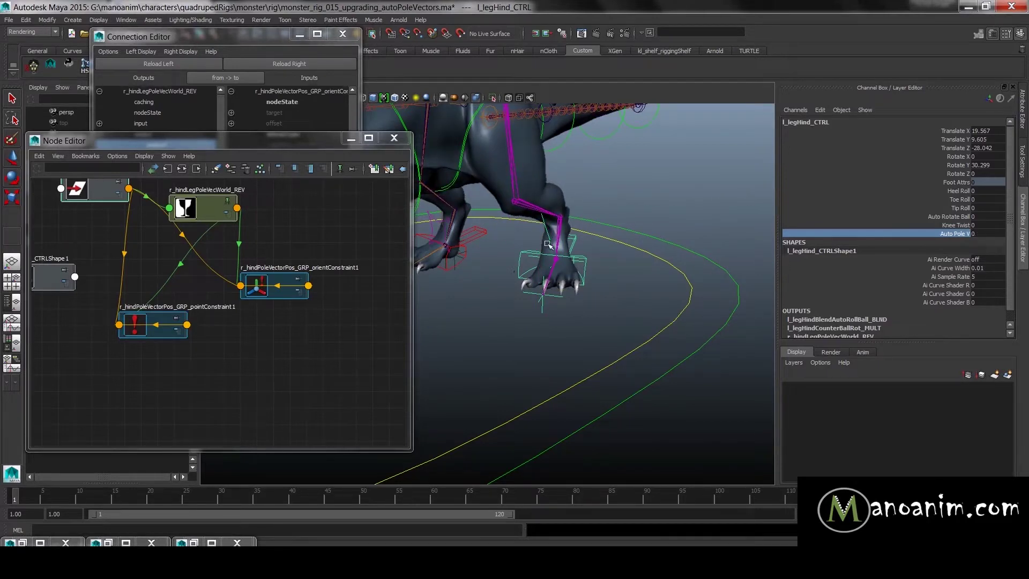
left_click_drag(489, 240, 541, 252, "alt")
left_click(476, 252)
key("w")
key("ctrl+z")
left_click(670, 246)
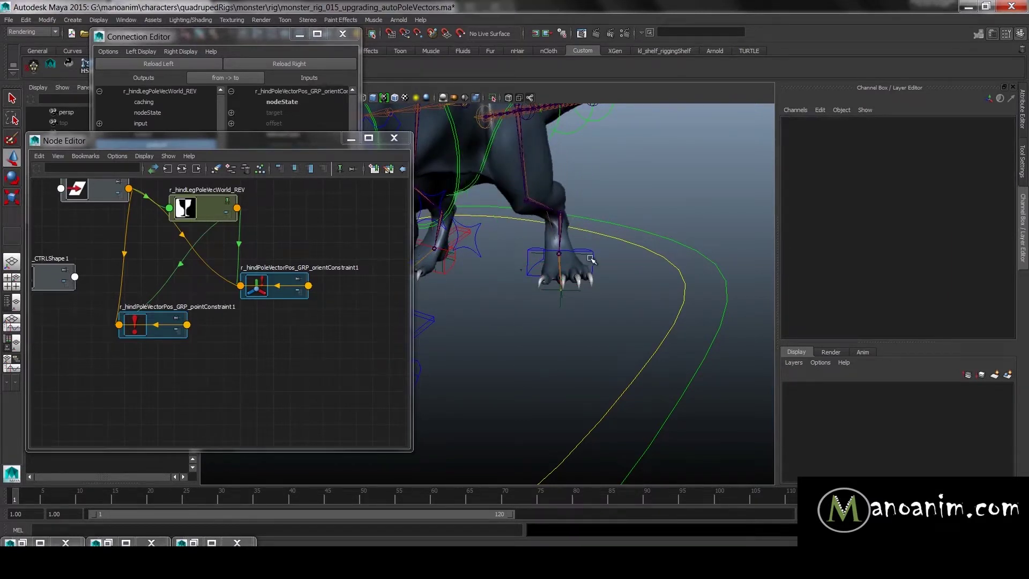
- Reset the translation and rotation of l_legHind_CTRL to 0
left_click(591, 260)
left_click_drag(992, 131, 990, 170)
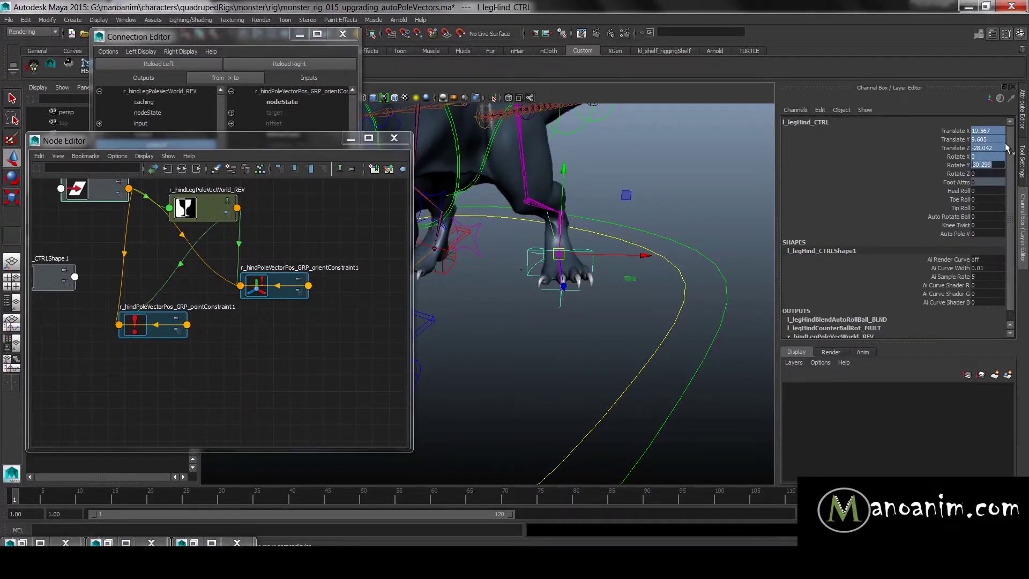
type("0")
key("Return")
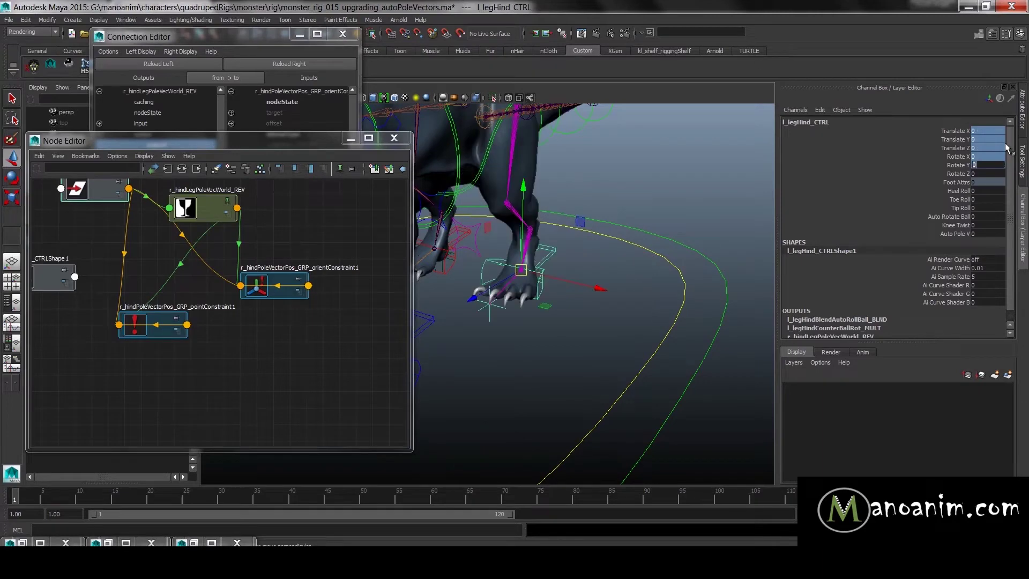
- Minimize the Node Editor and the Connection Editor to clear the workspace around the rig
left_click(351, 139)
left_click_drag(549, 209, 526, 209, "alt")
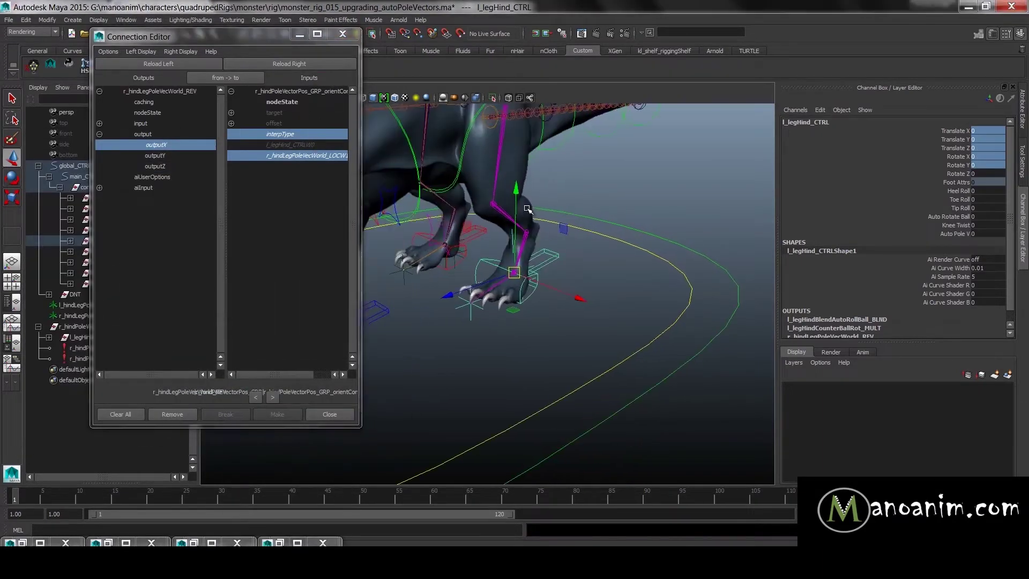
key("ctrl+z")
left_click(300, 35)
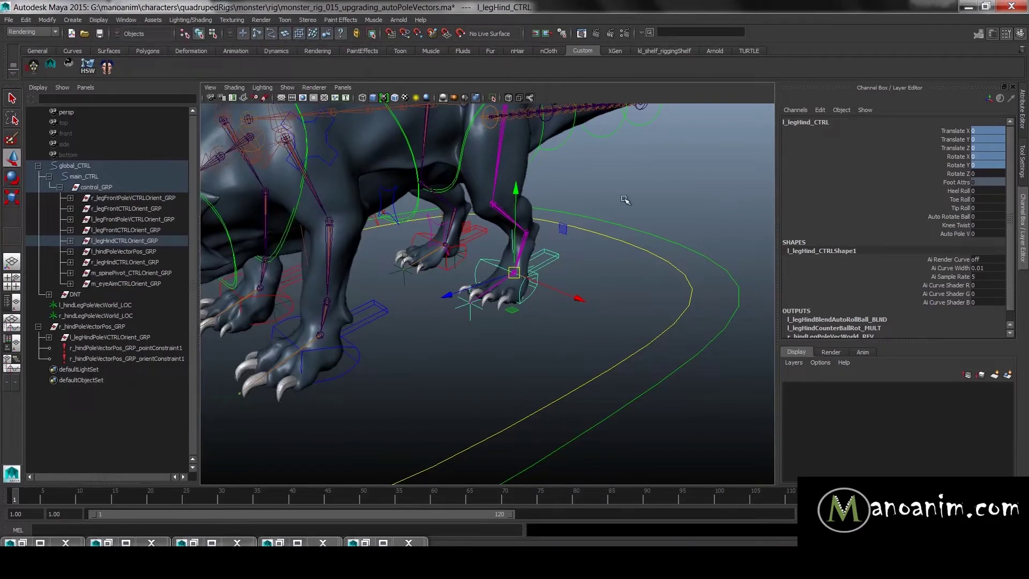
left_click(625, 199)
scroll(493, 234, "down", 3)
scroll(535, 269, "up", 3)
left_click_drag(494, 234, 509, 263, "alt")
- Collapse r_hindPoleVectorPos_GRP and parent it under control_GRP beside l_hindPoleVectorPos_GRP
left_click(39, 326)
left_click(99, 326)
right_click_drag(645, 257, 556, 236, "alt")
scroll(556, 236, "up", 4)
middle_click_drag(472, 217, 461, 208, "alt")
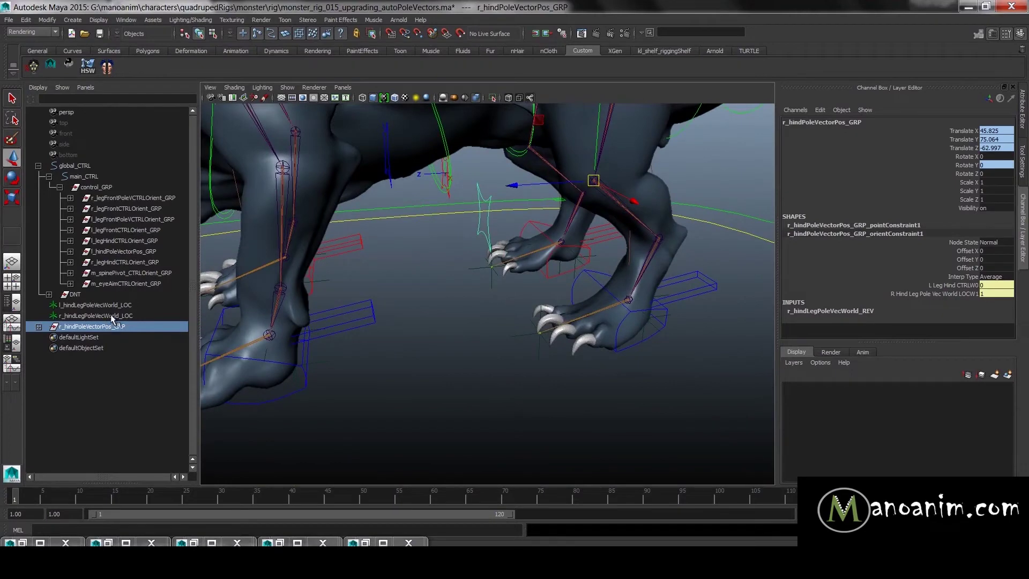
middle_click_drag(88, 328, 139, 247)
- Parent l_hindLegPoleVecWorld_LOC and r_hindLegPoleVecWorld_LOC under main_CTRL
left_click_drag(107, 316, 110, 325)
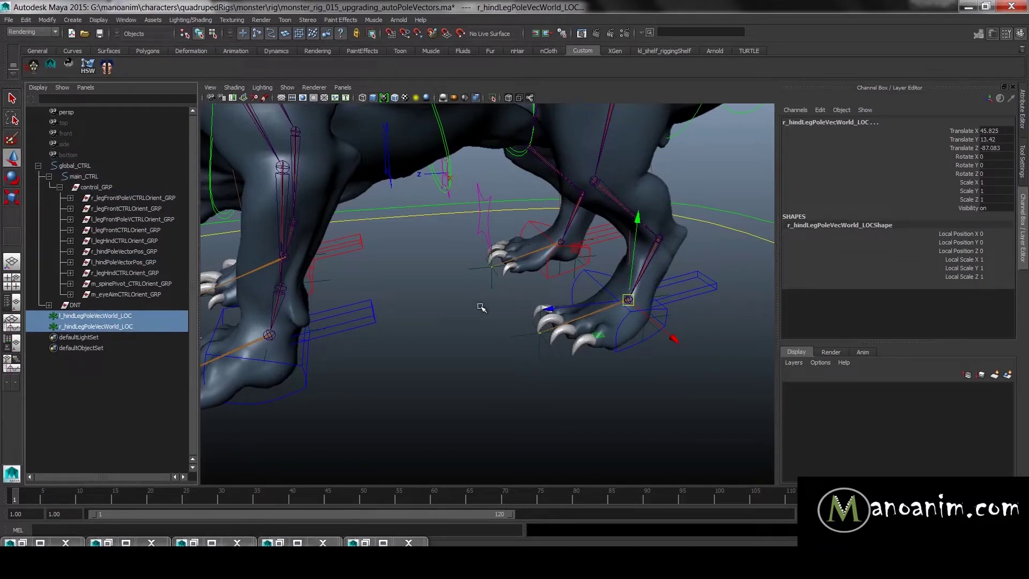
right_click_drag(451, 311, 429, 333, "alt")
middle_click_drag(429, 333, 507, 294, "alt")
left_click_drag(563, 303, 503, 269, "alt")
right_click_drag(469, 327, 413, 299, "alt")
left_click_drag(413, 298, 391, 364, "alt")
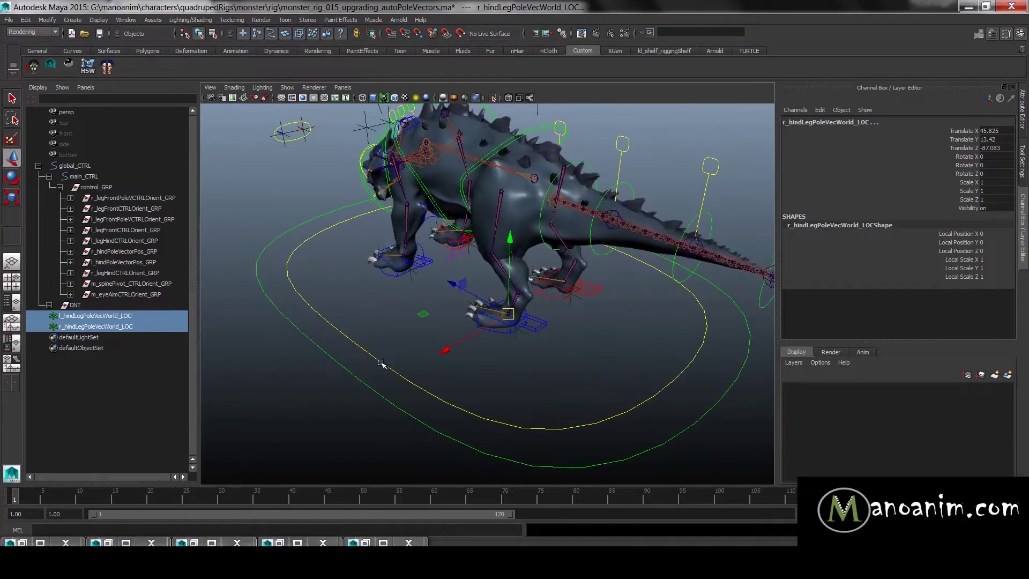
right_click_drag(414, 265, 415, 316, "alt")
left_click_drag(416, 316, 439, 298, "alt")
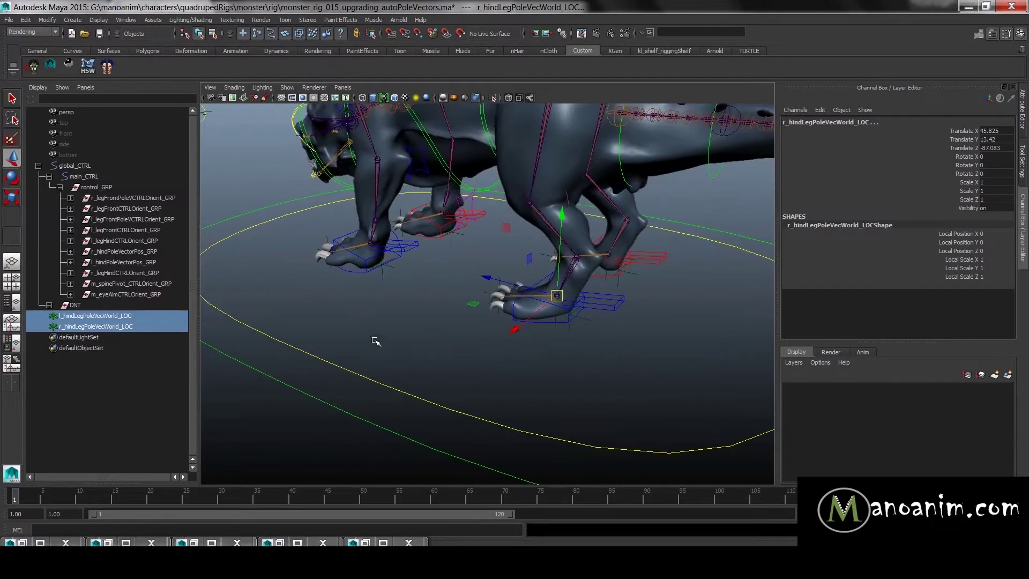
left_click(349, 373)
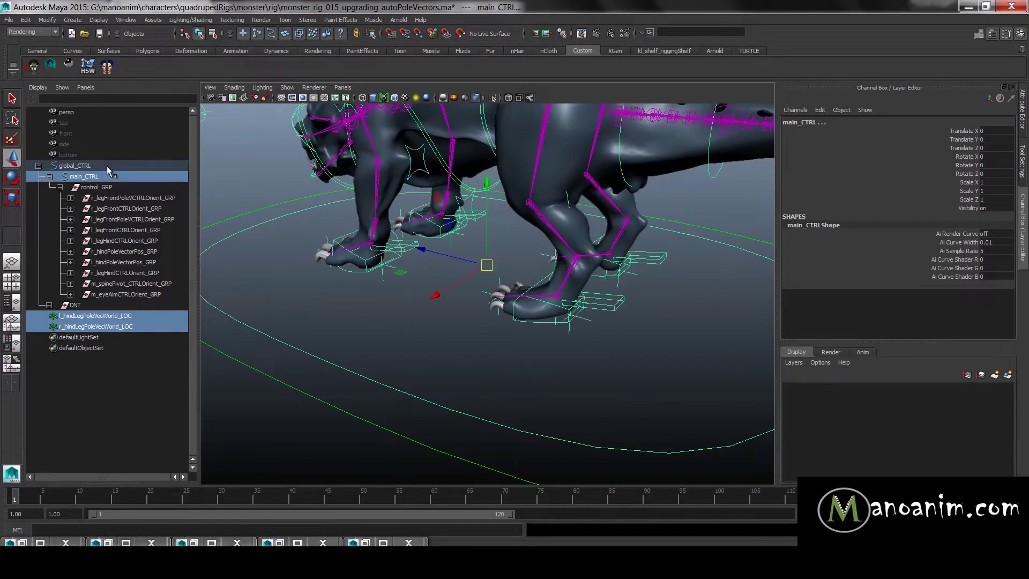
key("p")
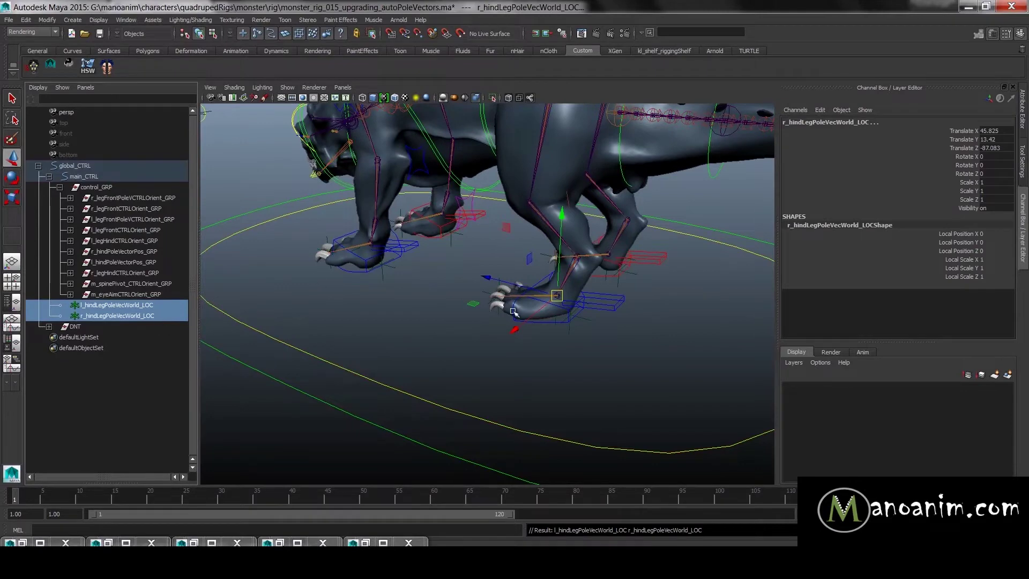
- Rotate main_CTRL about -42 degrees in Y and move it to about -73 in X and 81 in Z
left_click(394, 386)
right_click_drag(588, 312, 535, 283, "alt")
key("e")
left_click_drag(501, 301, 436, 301, "alt")
left_click_drag(447, 313, 524, 293, "alt")
key("w")
left_click_drag(480, 261, 438, 328)
- Set l_legHind_CTRL's Auto Pole V to 1 and try raising the left hind foot control
left_click(455, 338)
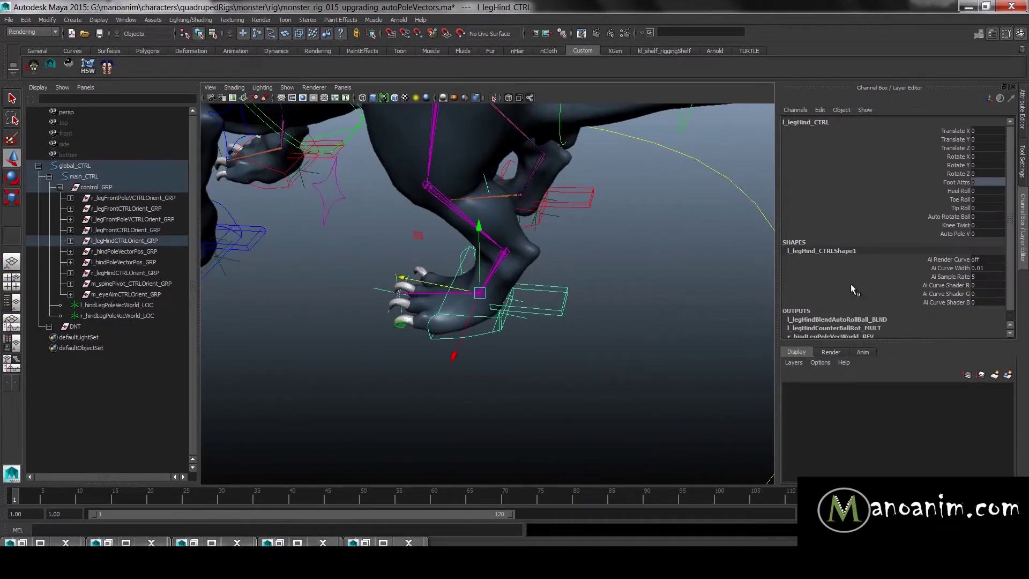
left_click(957, 233)
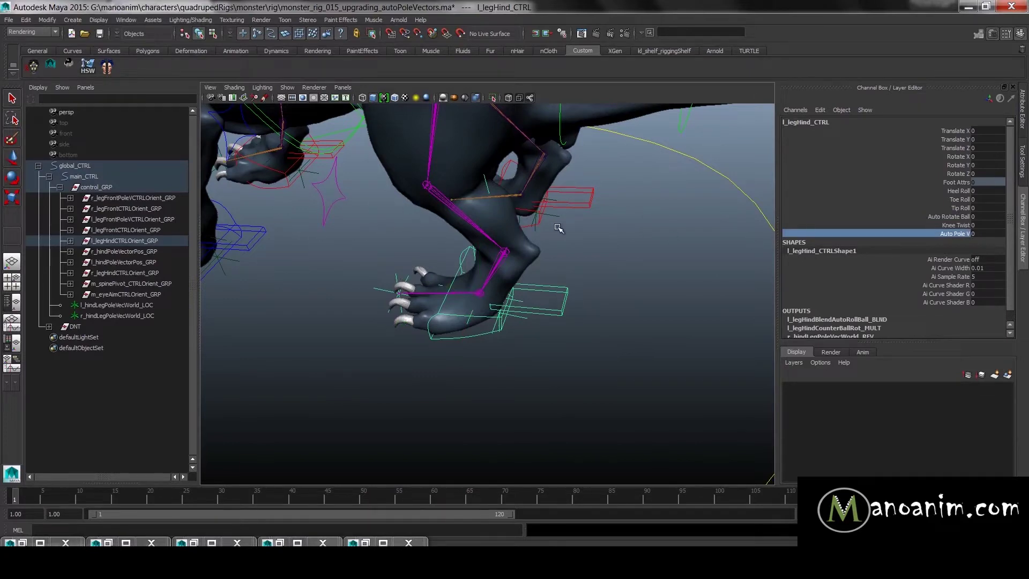
right_click_drag(558, 227, 401, 230, "alt")
left_click_drag(402, 230, 422, 204, "alt")
middle_click_drag(479, 230, 506, 226)
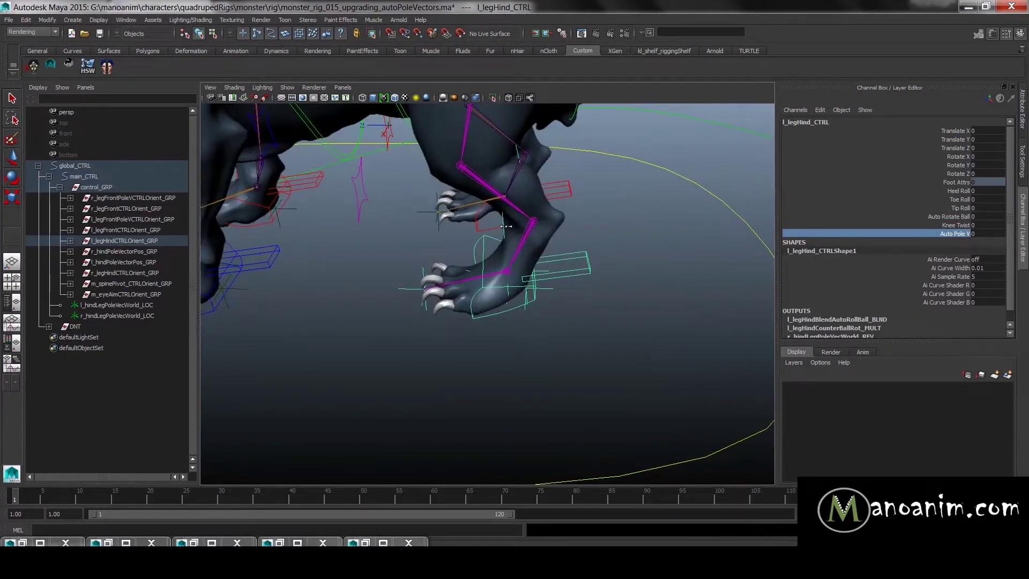
key("w")
middle_click_drag(509, 272, 497, 232)
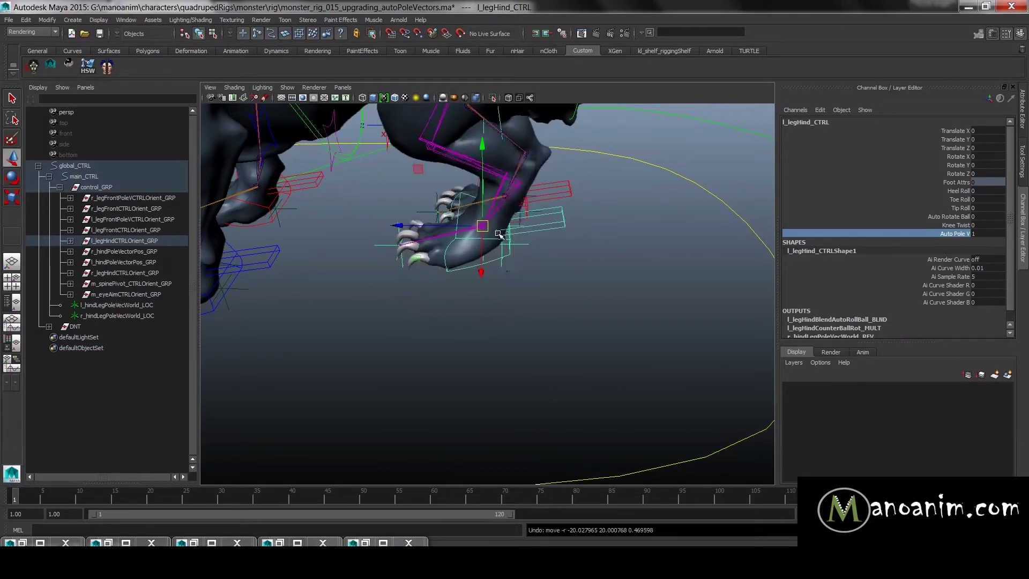
key("ctrl+z")
- Select main_CTRL and global_CTRL in turn to examine their transforms and the whole rig
left_click_drag(684, 255, 734, 184)
right_click_drag(735, 184, 683, 193, "alt")
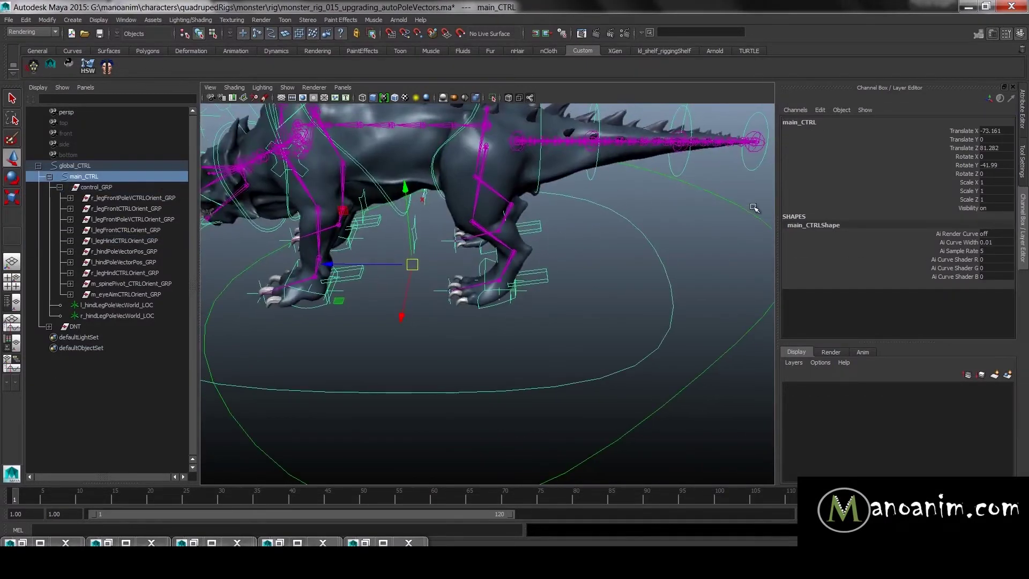
left_click_drag(749, 206, 750, 212)
key("f")
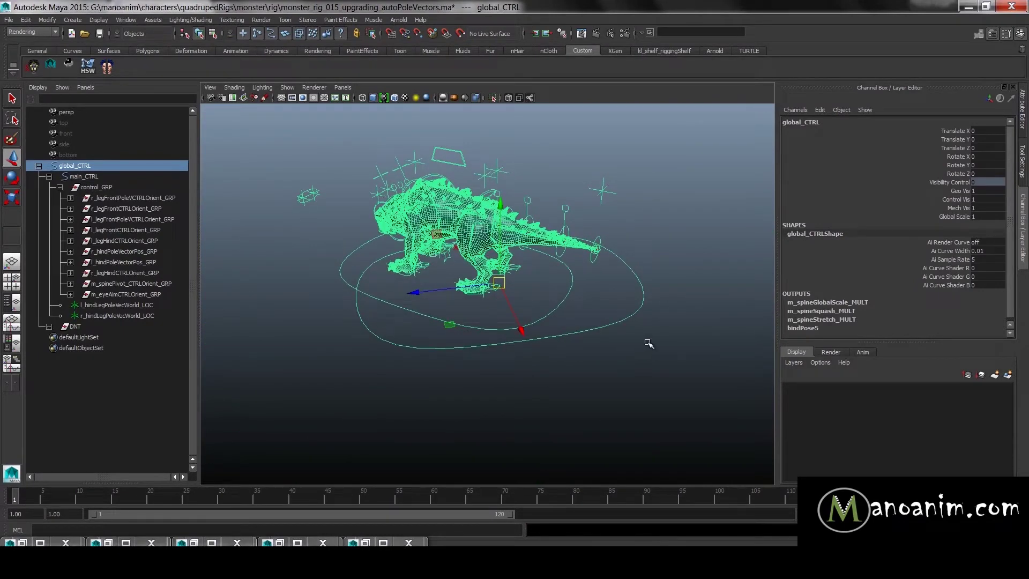
left_click_drag(579, 296, 578, 295)
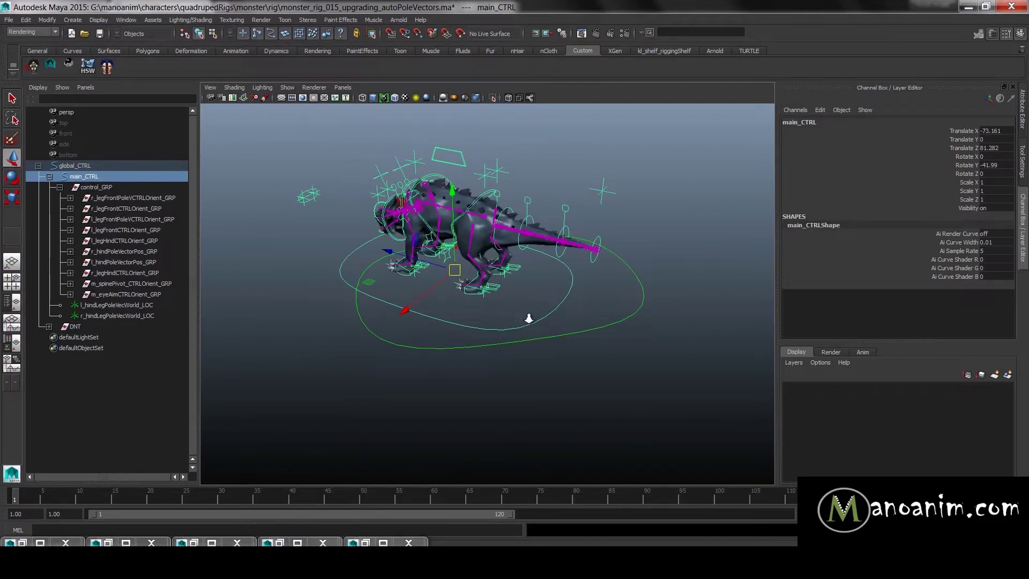
scroll(506, 312, "up", 2)
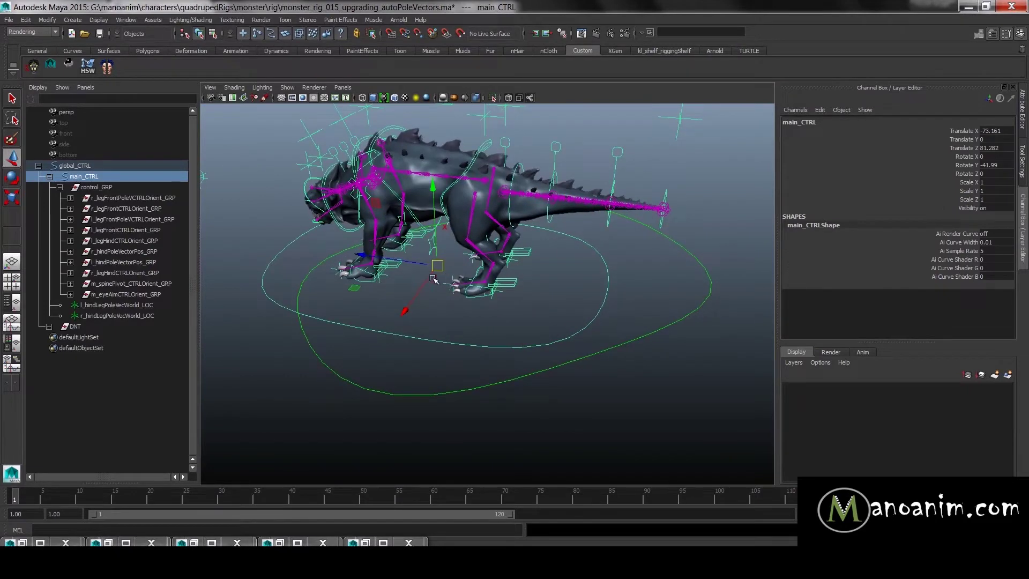
scroll(509, 306, "up", 3)
- Move l_legHind_CTRL to about -11.4, 13.4, 28.8 and set its Auto Pole V to 0
left_click(501, 301)
left_click_drag(513, 277, 467, 271)
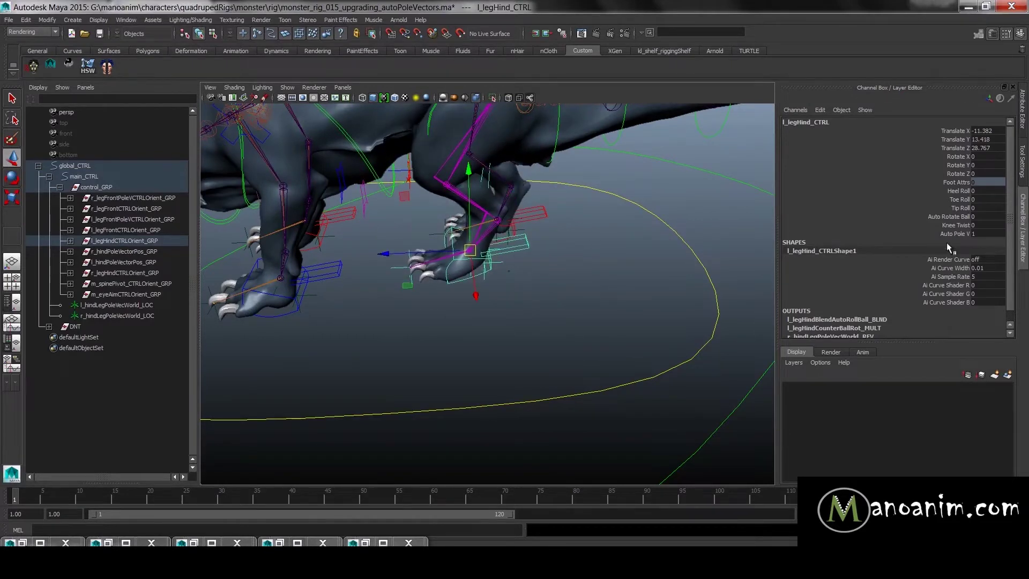
left_click(956, 234)
middle_click_drag(745, 248, 558, 247)
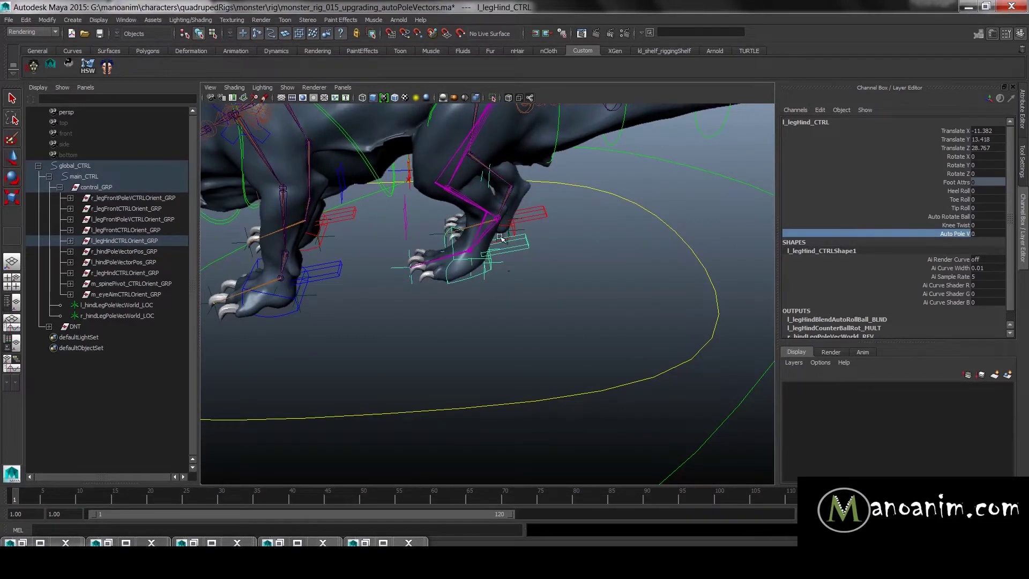
- Try moving l_legHindPoleV_CTRL, then undo the move
scroll(498, 239, "up", 2)
key("w")
left_click(366, 198)
left_click(379, 202)
left_click_drag(379, 201, 410, 240, "alt")
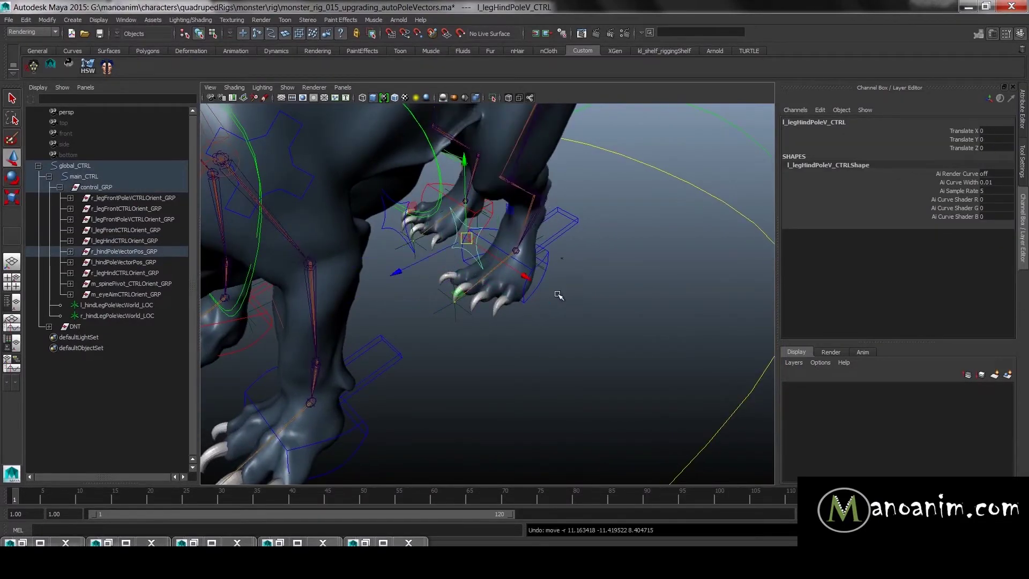
- Reset l_legHind_CTRL's Translate X, Y, Z and Rotate X, Y to 0
left_click(542, 281)
left_click(539, 287)
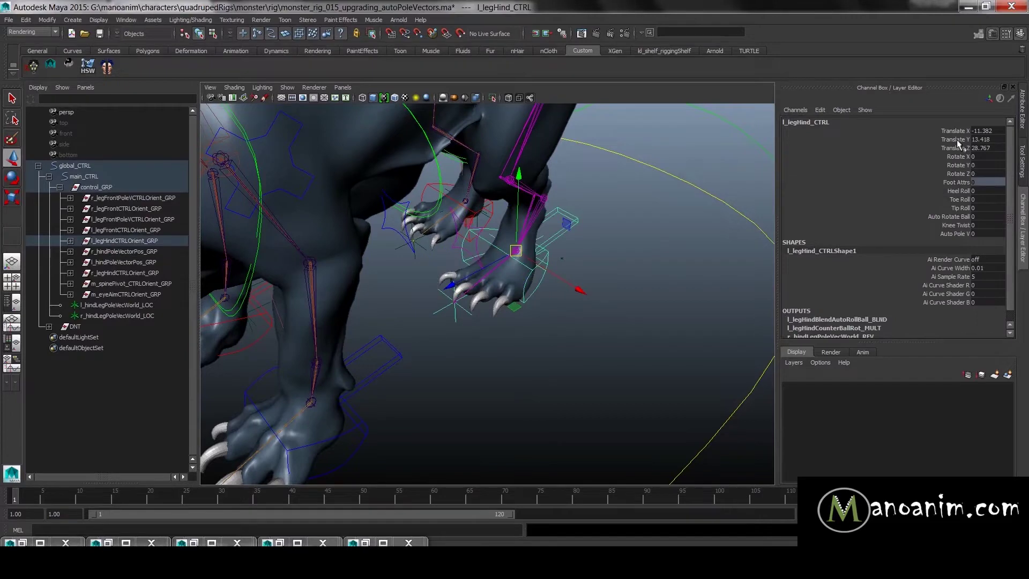
left_click_drag(994, 133, 994, 164)
key("Return")
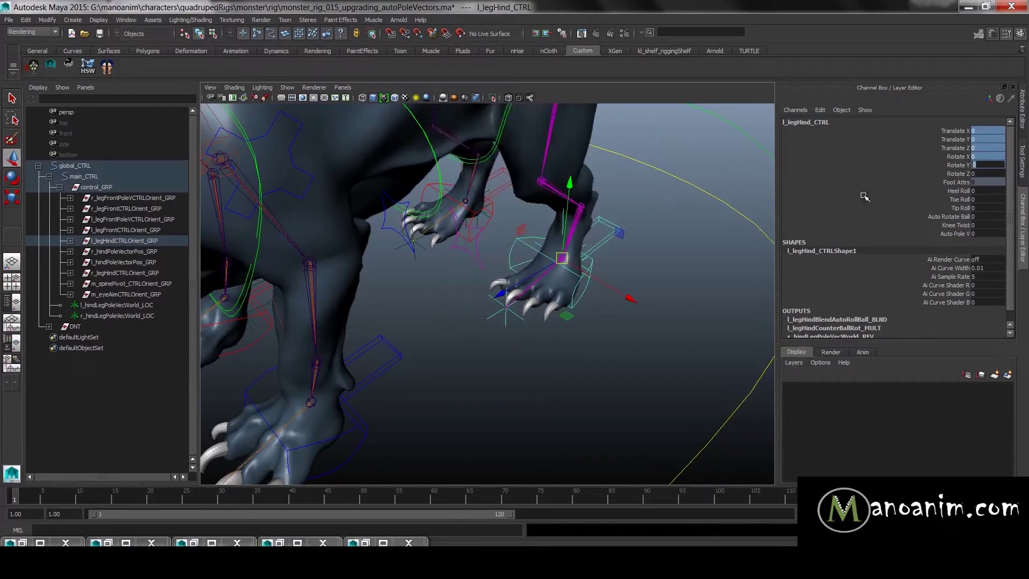
- Reset all translation and rotation values of main_CTRL to 0
left_click(487, 224)
left_click_drag(609, 225, 1025, 149, "alt")
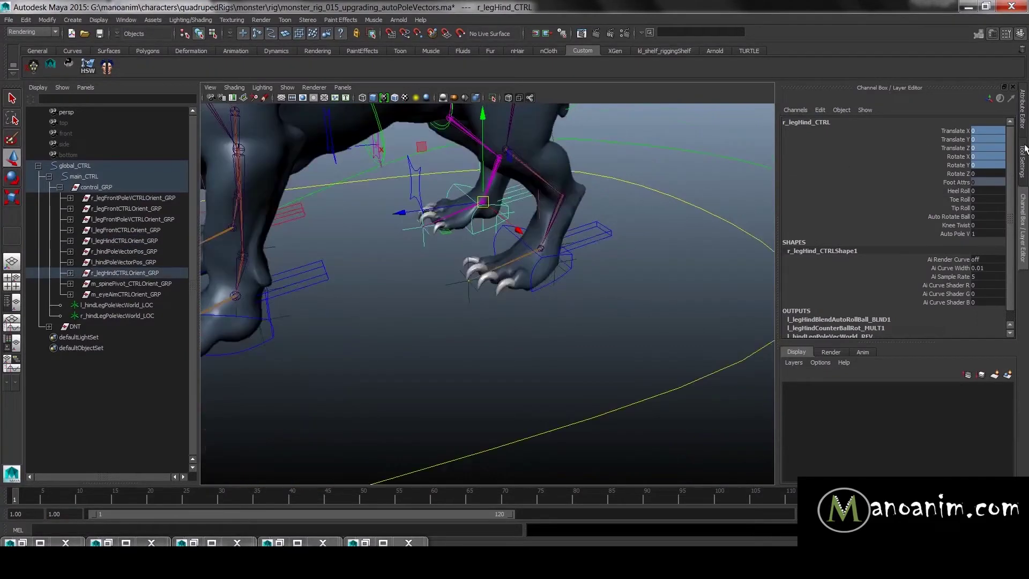
left_click(737, 215)
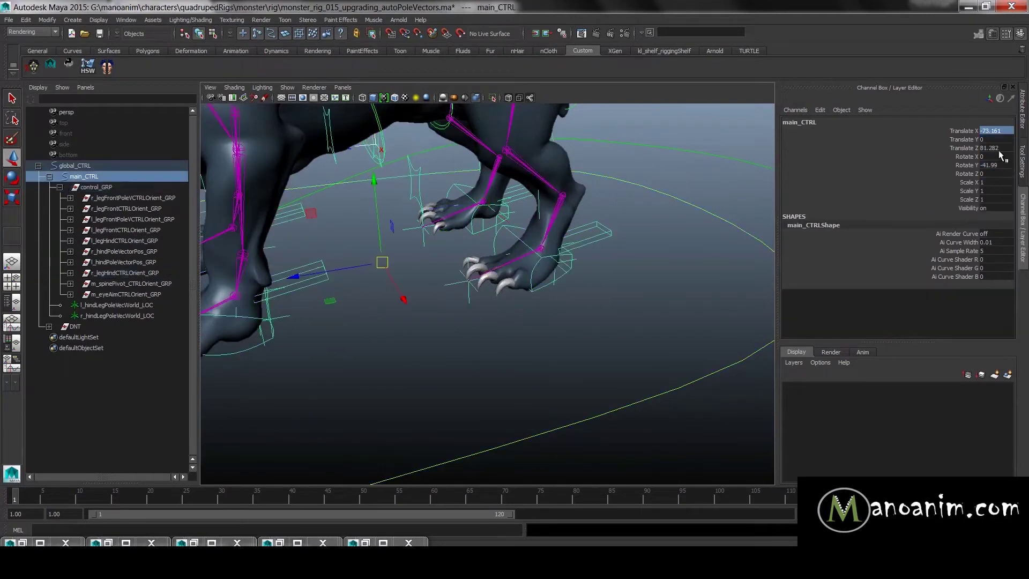
left_click(997, 173)
key("Return")
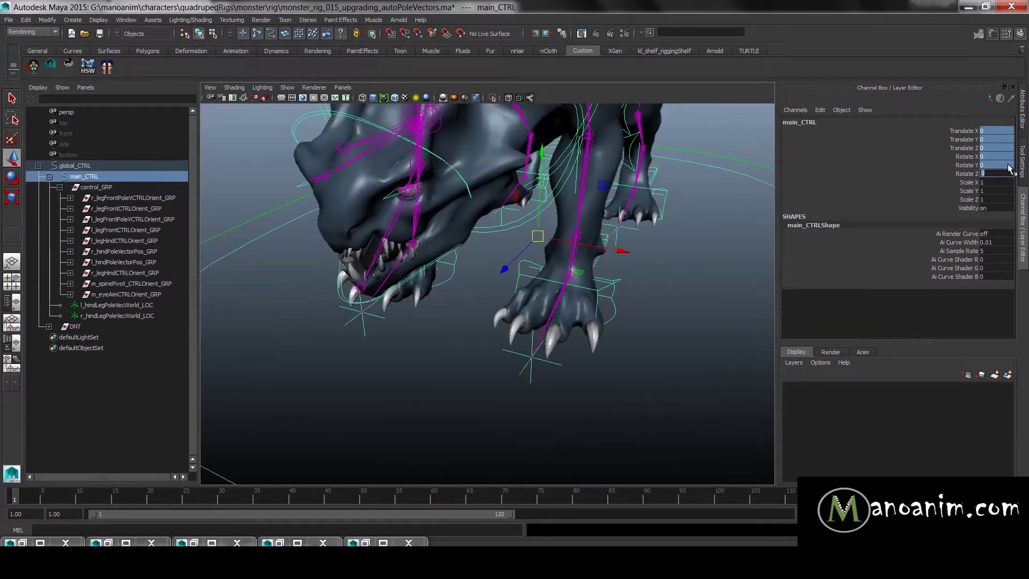
- Duplicate l_hindLegPoleVecWorld_LOC and r_hindLegPoleVecWorld_LOC and move the copies forward to the front feet, at about 51.5 in Translate Z
right_click_drag(708, 271, 654, 231, "alt")
left_click_drag(653, 231, 635, 208, "alt")
left_click(623, 253)
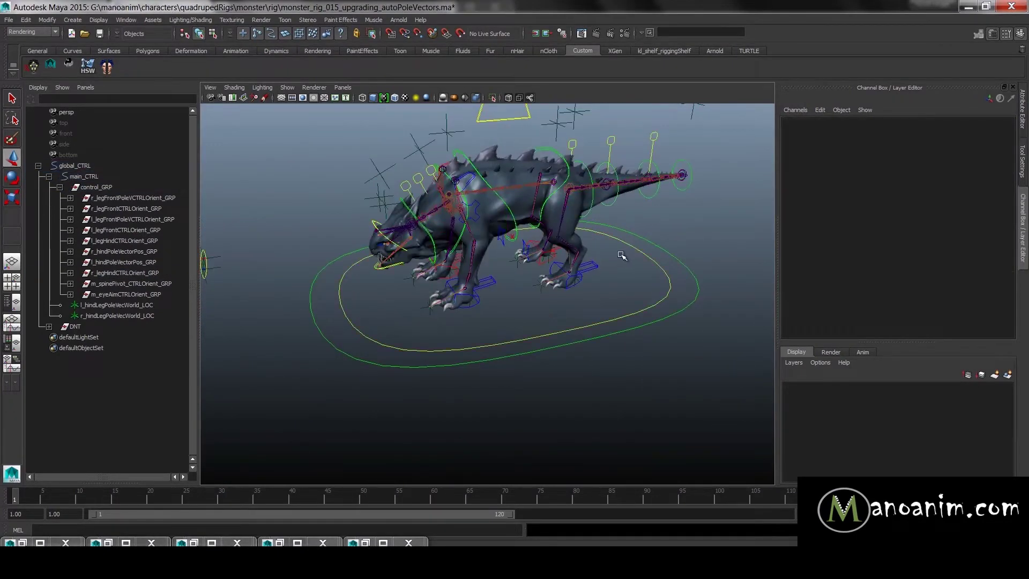
left_click_drag(622, 253, 710, 274, "alt")
scroll(710, 273, "up", 3)
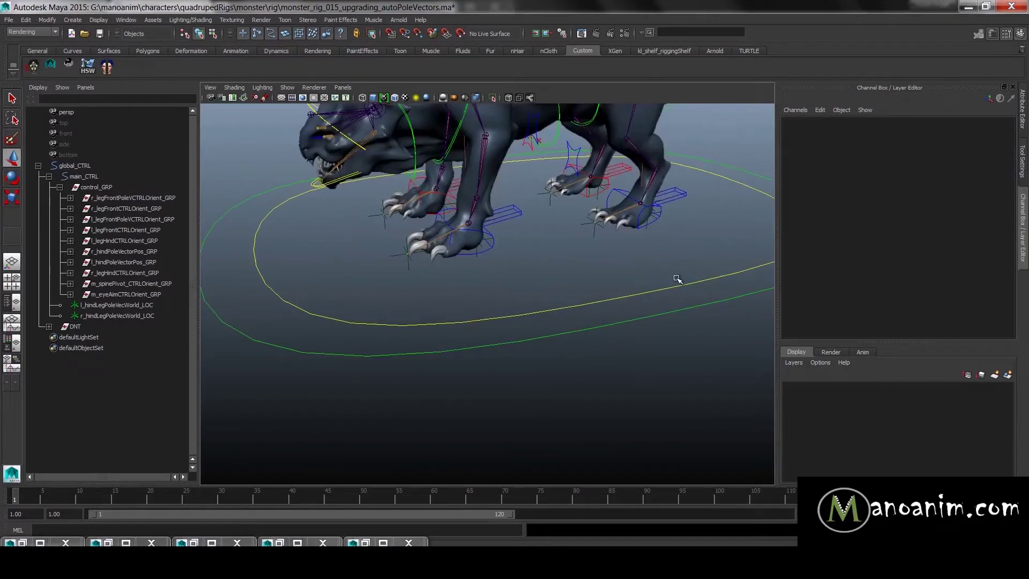
middle_click_drag(647, 249, 594, 270, "alt")
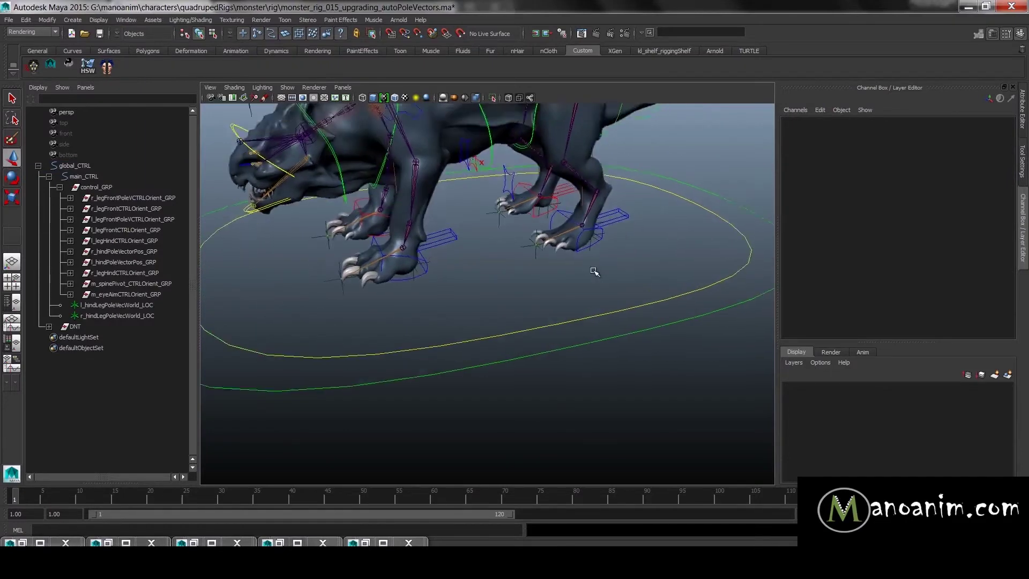
right_click_drag(594, 270, 623, 283, "alt")
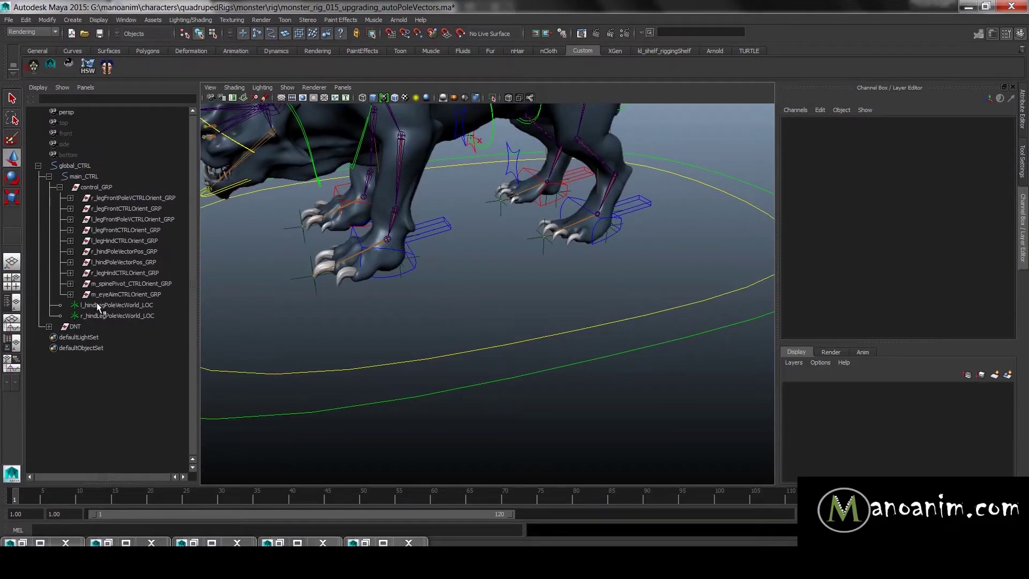
left_click_drag(97, 305, 112, 315)
key("ctrl+d")
key("w")
left_click_drag(335, 245, 327, 247)
- Rename the two duplicated locators by replacing "hind" with "front" in the selected names
key("space")
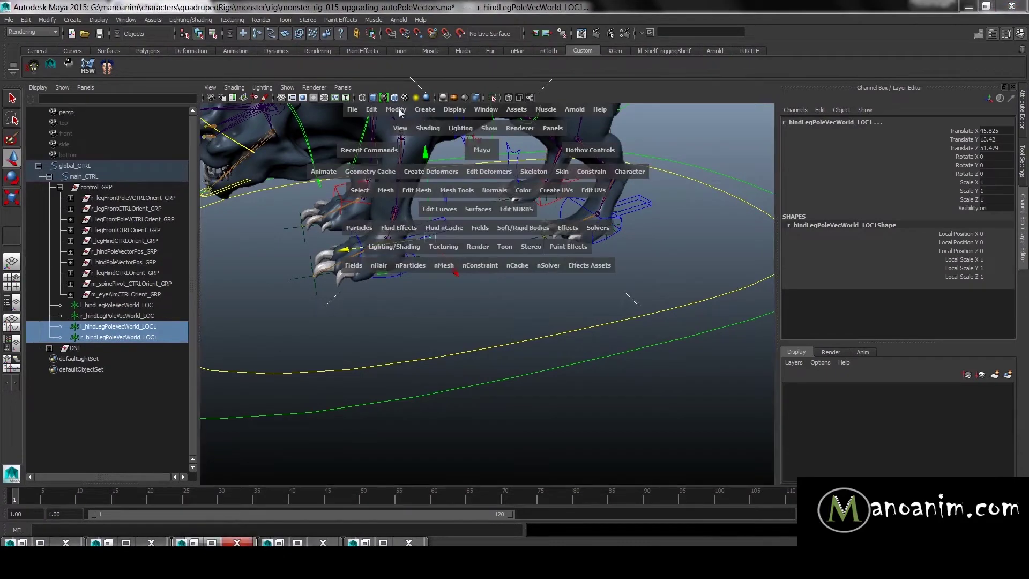
left_click(396, 110)
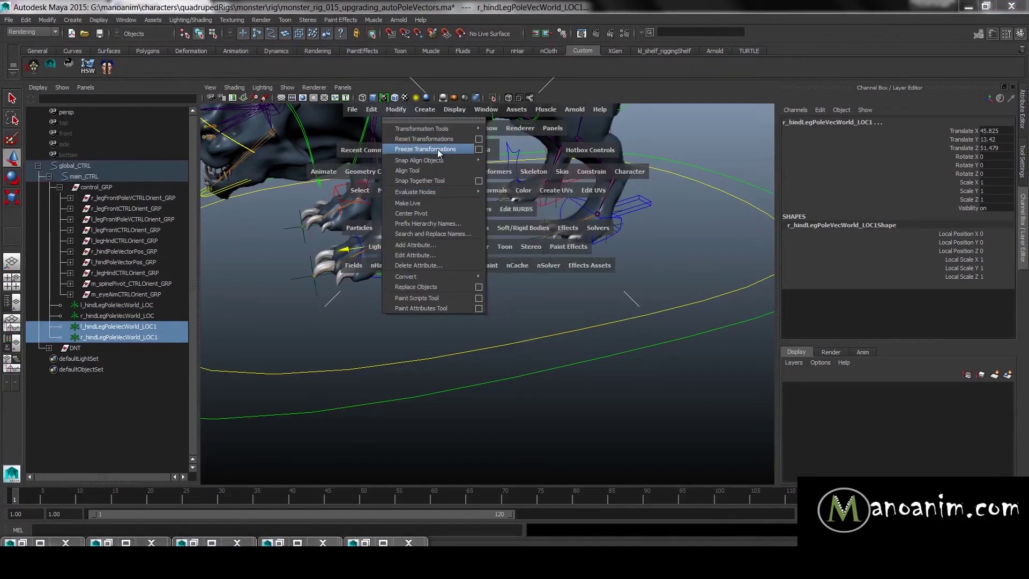
left_click(432, 234)
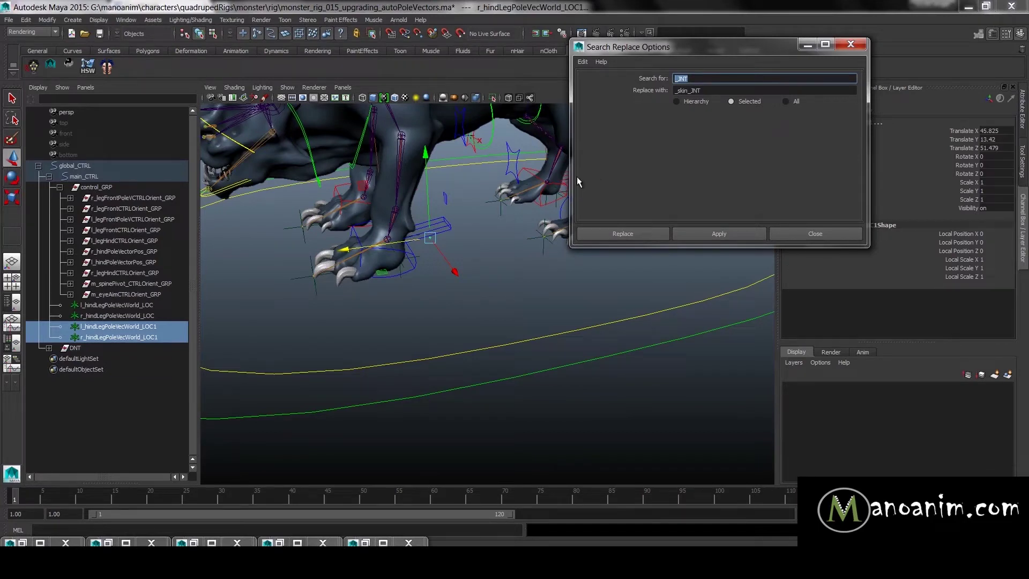
type("hind")
key("Tab")
type("front")
left_click(717, 239)
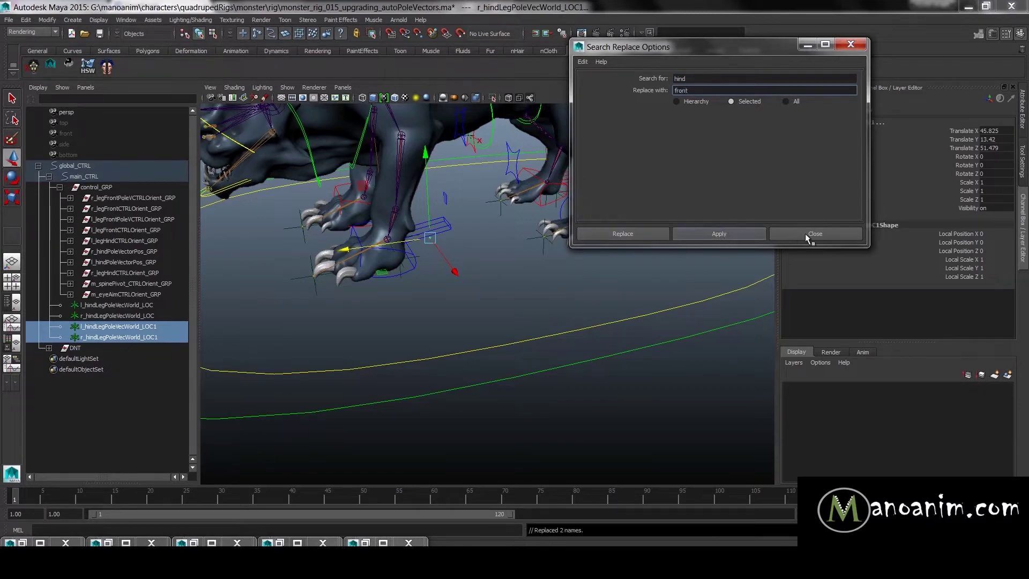
left_click(806, 233)
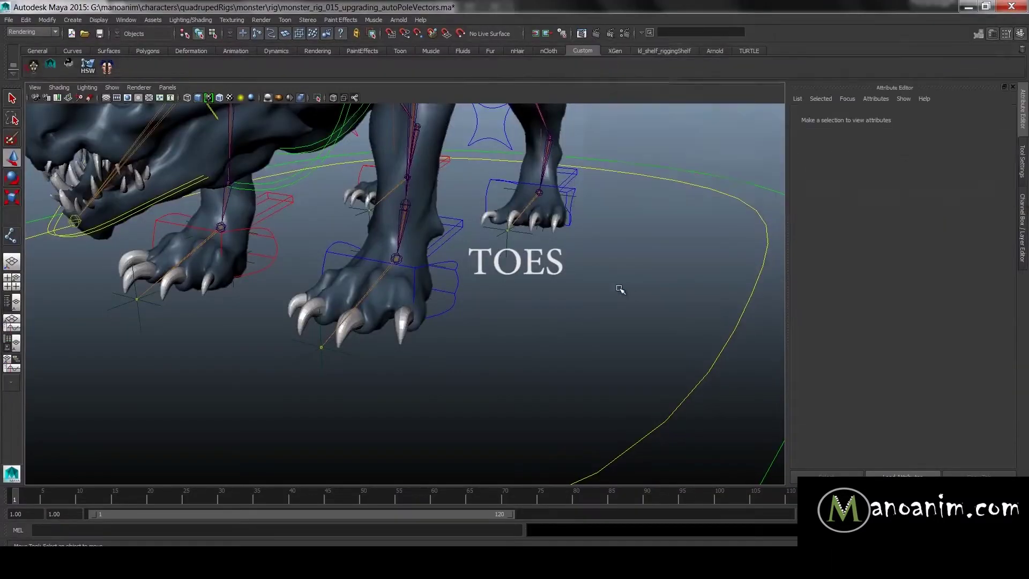
- Examine the monster's feet and toes from several angles
left_click_drag(586, 281, 365, 248, "alt")
scroll(365, 248, "down", 3)
middle_click_drag(365, 248, 404, 342, "alt")
left_click_drag(404, 342, 411, 269, "alt")
right_click_drag(411, 269, 480, 280, "alt")
left_click_drag(603, 276, 561, 236, "alt")
left_click_drag(423, 263, 490, 279, "alt")
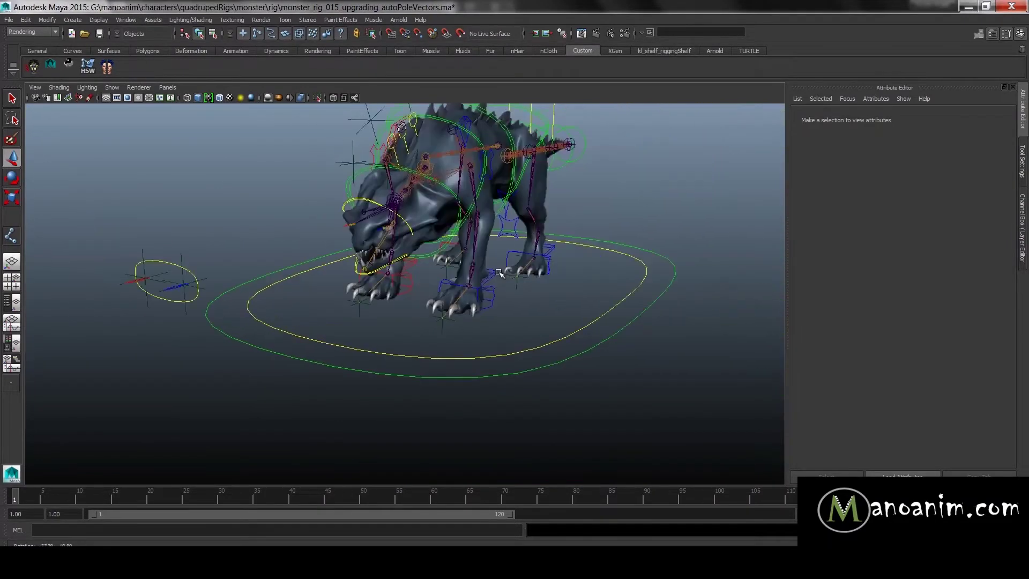
right_click_drag(489, 280, 532, 285, "alt")
middle_click_drag(532, 285, 430, 320, "alt")
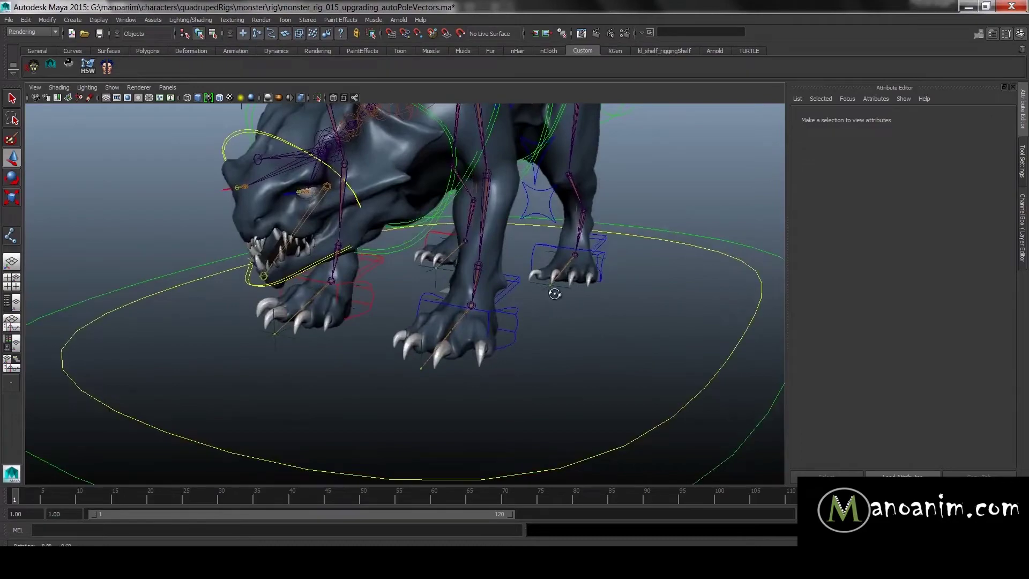
left_click_drag(565, 294, 522, 287, "alt")
middle_click_drag(343, 289, 463, 292, "alt")
left_click_drag(463, 292, 529, 261, "alt")
right_click_drag(529, 260, 464, 267, "alt")
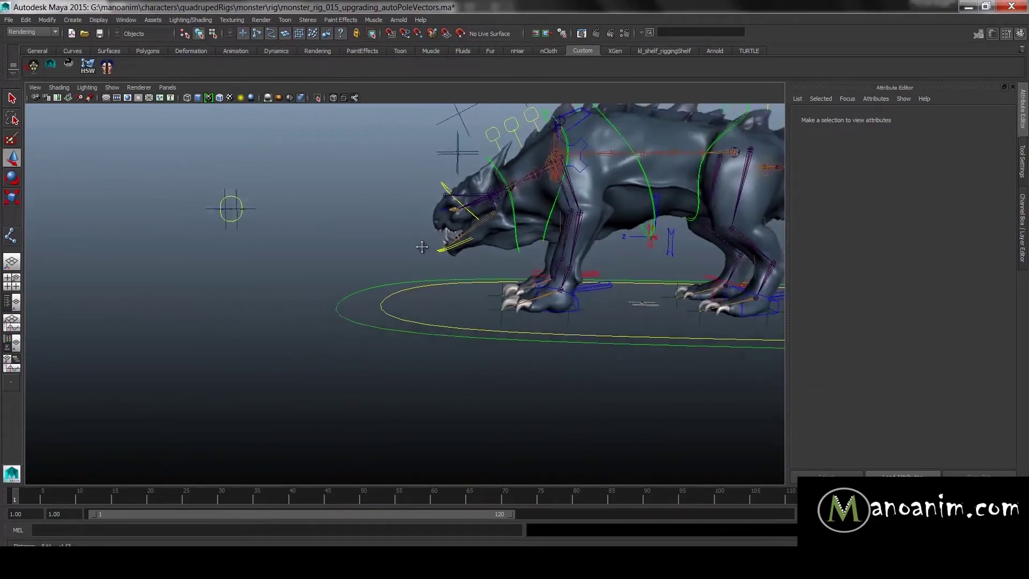
right_click_drag(397, 257, 418, 271, "alt")
middle_click_drag(418, 271, 364, 259, "alt")
- Draw a straight horizontal chain of six joints in the side view, one grid unit apart, with the Joint Tool
key("space")
left_click_drag(365, 259, 412, 259)
key("f")
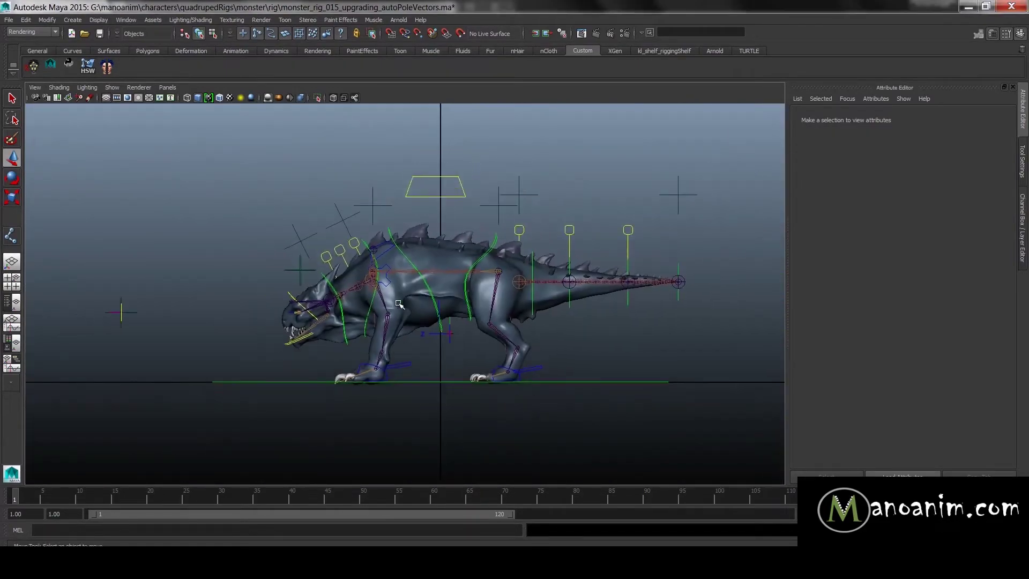
middle_click_drag(431, 302, 573, 263, "alt")
right_click_drag(707, 400, 781, 370, "alt")
middle_click_drag(531, 453, 555, 354, "alt")
right_click_drag(555, 354, 643, 354, "alt")
middle_click_drag(424, 233, 418, 320, "alt")
right_click_drag(322, 269, 467, 274, "alt")
middle_click_drag(448, 396, 391, 333, "alt")
left_click_drag(379, 282, 427, 316, "alt")
key("space")
left_click(434, 287)
left_click(412, 287)
left_click(389, 288)
left_click(365, 287)
left_click(342, 288)
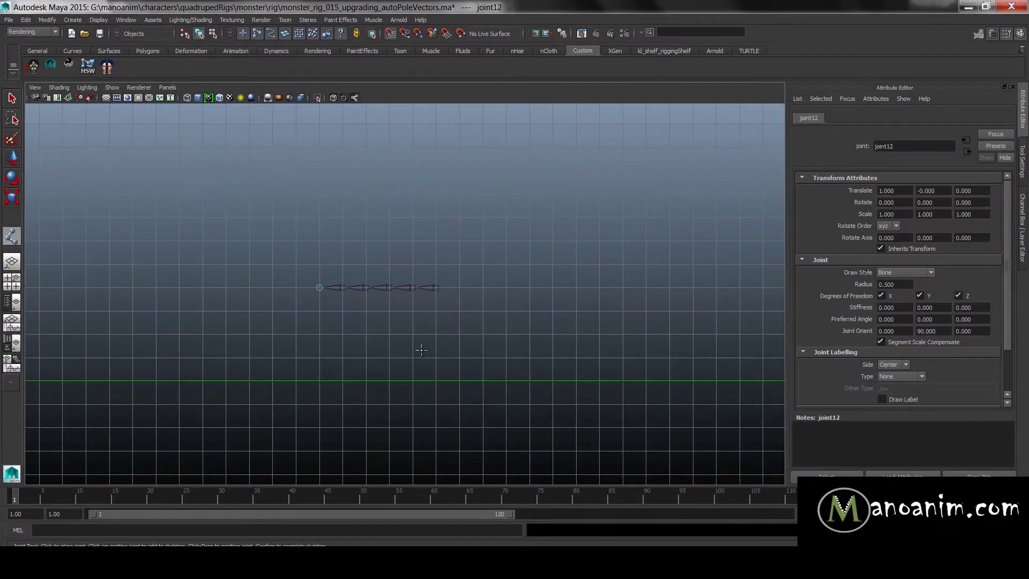
- Delete the last two joints at the end of the new chain, leaving four joints
key("w")
left_click_drag(319, 308, 309, 285)
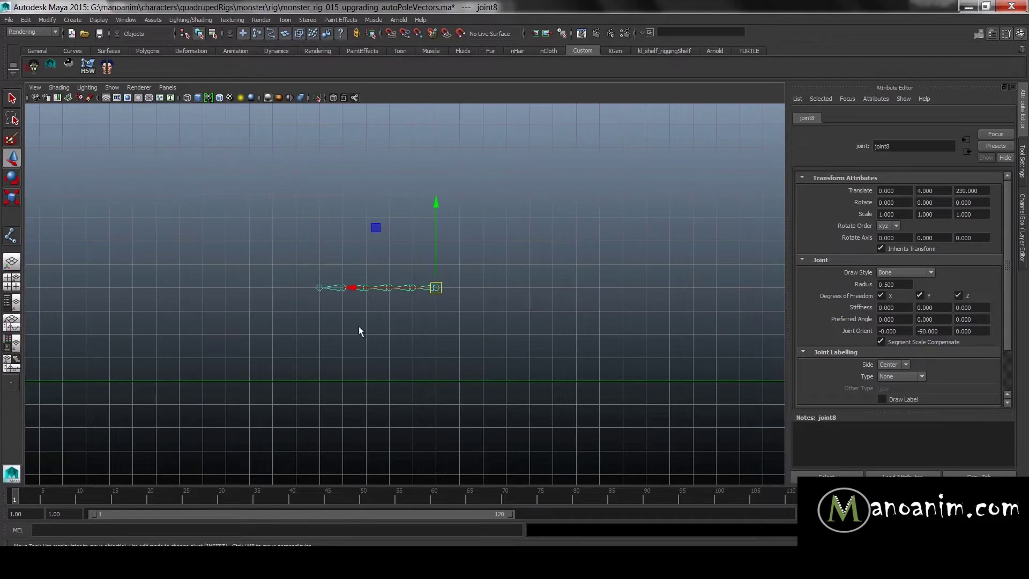
key("Delete")
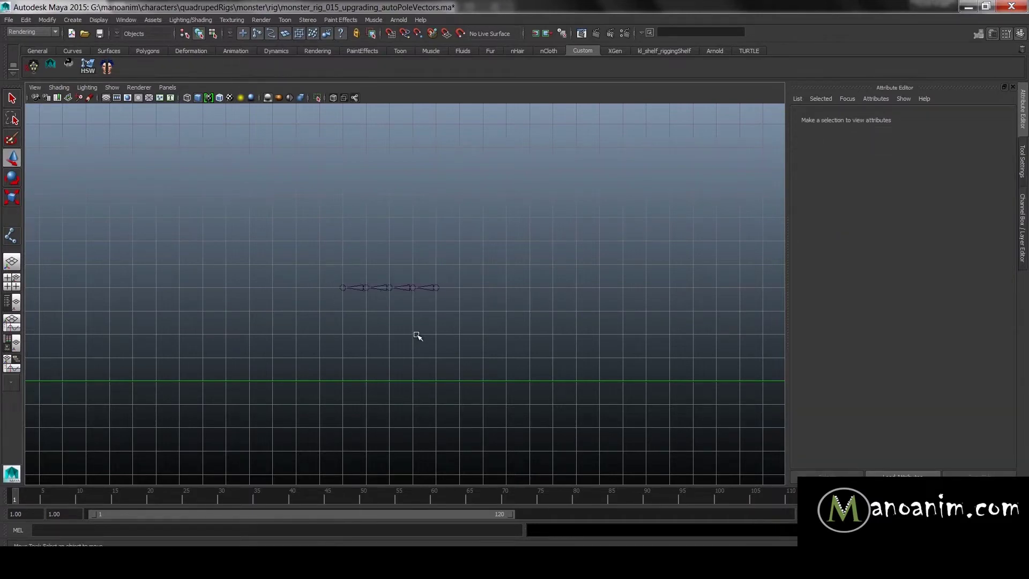
left_click(346, 290)
key("Delete")
- Select the chain's three child joints and space them out to about 4.2 units each
left_click_drag(427, 308, 441, 260)
key("Down")
key("Down")
key("Down")
left_click_drag(315, 289, 91, 289)
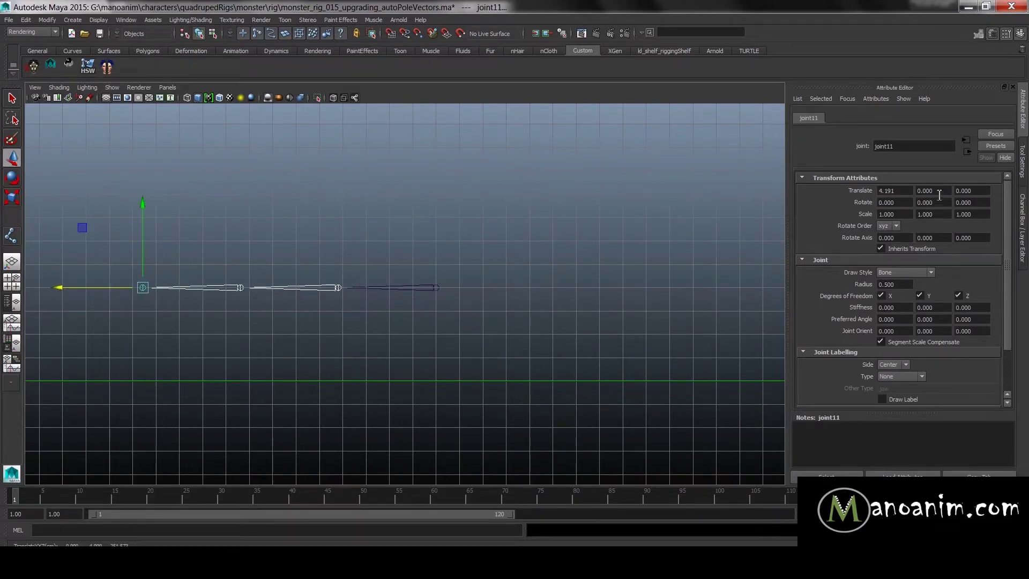
- Set Translate X to 6 and Radius to 2 for the joints of the new chain
key("ctrl+a")
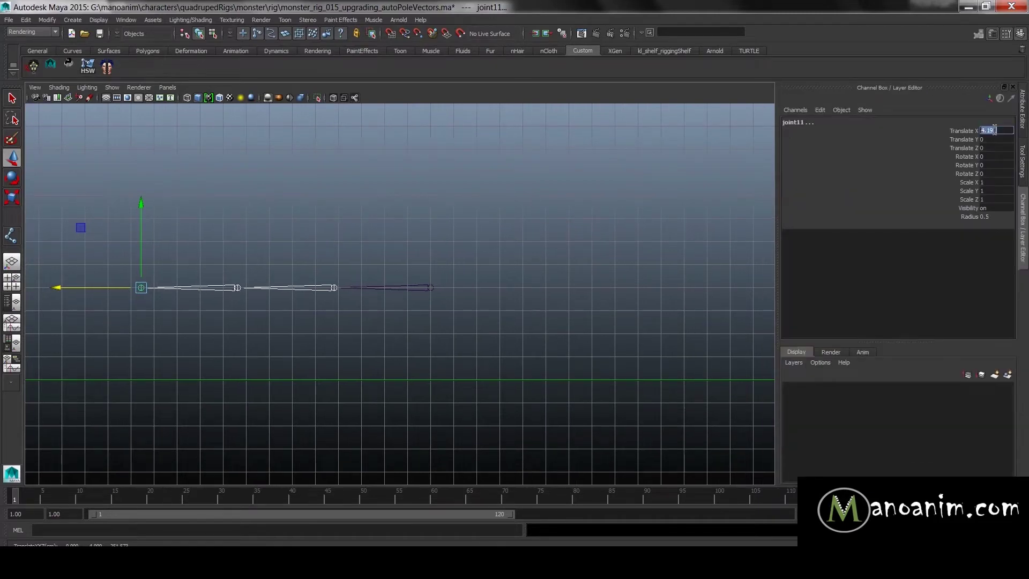
left_click_drag(393, 311, 390, 239)
key("Down")
key("Down")
key("Down")
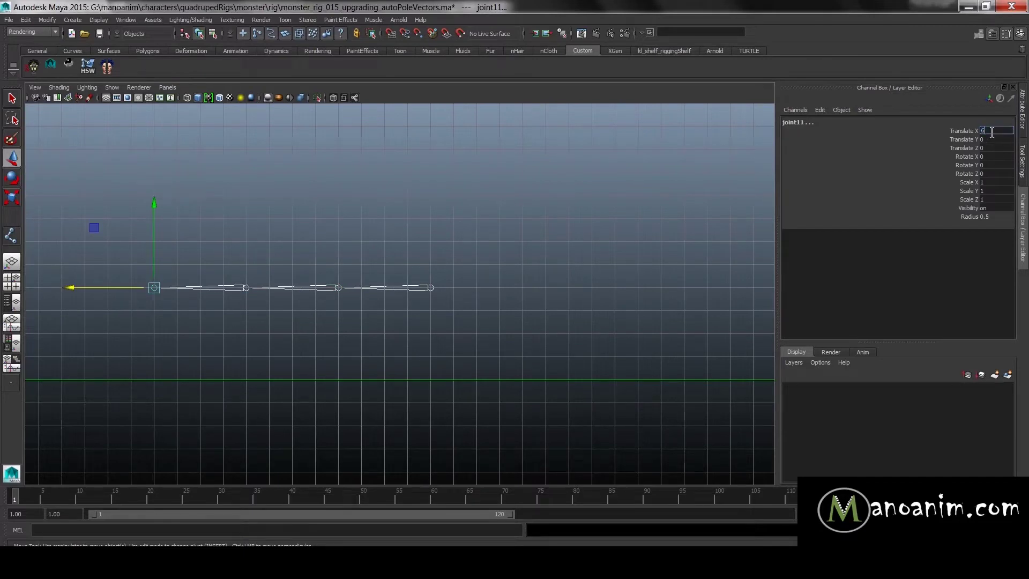
type("6")
key("Return")
left_click(976, 214)
middle_click_drag(541, 252, 557, 258)
- Snap the chain's root joint to the left front foot in the perspective view, at about 55.7, 1.7, 75.6
right_click_drag(418, 250, 346, 258, "alt")
middle_click_drag(345, 259, 445, 262, "alt")
right_click_drag(445, 262, 411, 264, "alt")
left_click_drag(462, 309, 466, 231)
right_click_drag(547, 284, 145, 246, "alt")
middle_click_drag(639, 292, 477, 276, "alt")
key("space")
left_click_drag(426, 298, 488, 310)
key("w")
middle_click_drag(518, 243, 451, 341, "alt")
right_click_drag(451, 341, 448, 290, "alt")
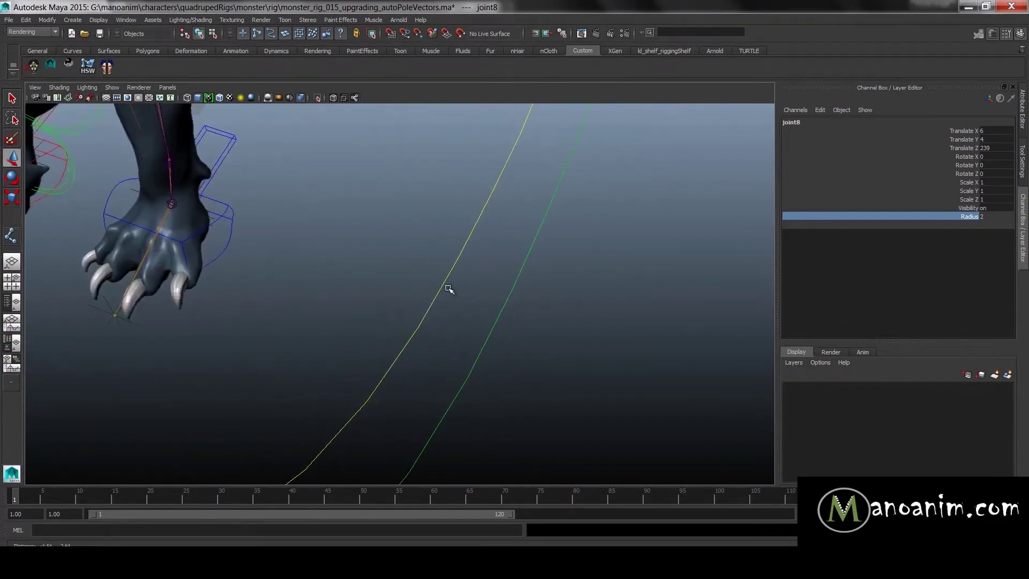
middle_click_drag(448, 289, 648, 359, "alt")
right_click_drag(429, 268, 500, 252, "alt")
middle_click_drag(501, 252, 557, 206, "alt")
right_click_drag(428, 228, 461, 214, "alt")
key("v")
middle_click_drag(453, 211, 439, 203)
- Examine the left front paw and the joint chain's placement against its toes from several angles
left_click_drag(446, 207, 514, 333, "alt")
middle_click_drag(515, 332, 478, 368, "alt")
right_click_drag(477, 368, 529, 259, "alt")
left_click_drag(531, 260, 404, 329, "alt")
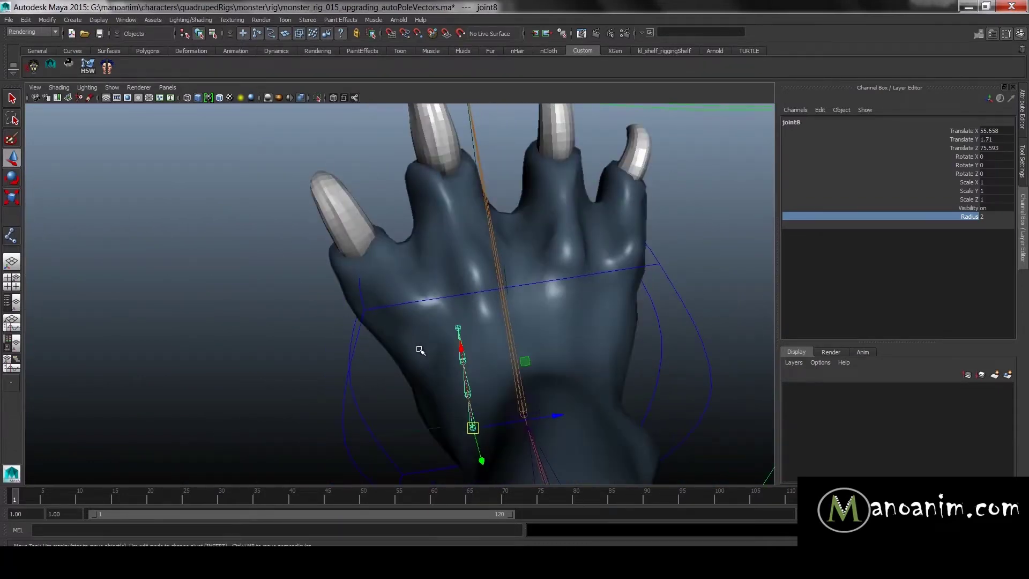
left_click_drag(320, 402, 367, 297, "alt")
left_click_drag(459, 303, 390, 278, "alt")
left_click_drag(431, 340, 370, 364, "alt")
right_click_drag(461, 333, 518, 367, "alt")
right_click_drag(593, 352, 420, 326, "alt")
middle_click_drag(473, 326, 406, 424, "alt")
right_click_drag(488, 316, 432, 281, "alt")
left_click_drag(354, 187, 420, 199, "alt")
right_click_drag(449, 334, 533, 360, "alt")
middle_click_drag(533, 361, 533, 367, "alt")
middle_click_drag(425, 290, 425, 225, "alt")
right_click_drag(429, 278, 552, 335, "alt")
left_click_drag(551, 335, 578, 351, "alt")
middle_click_drag(516, 316, 518, 276, "alt")
- Move the chain's root joint forward along the paw to about 87.1 in Translate Z
right_click_drag(539, 316, 569, 324, "alt")
left_click_drag(589, 280, 547, 267, "alt")
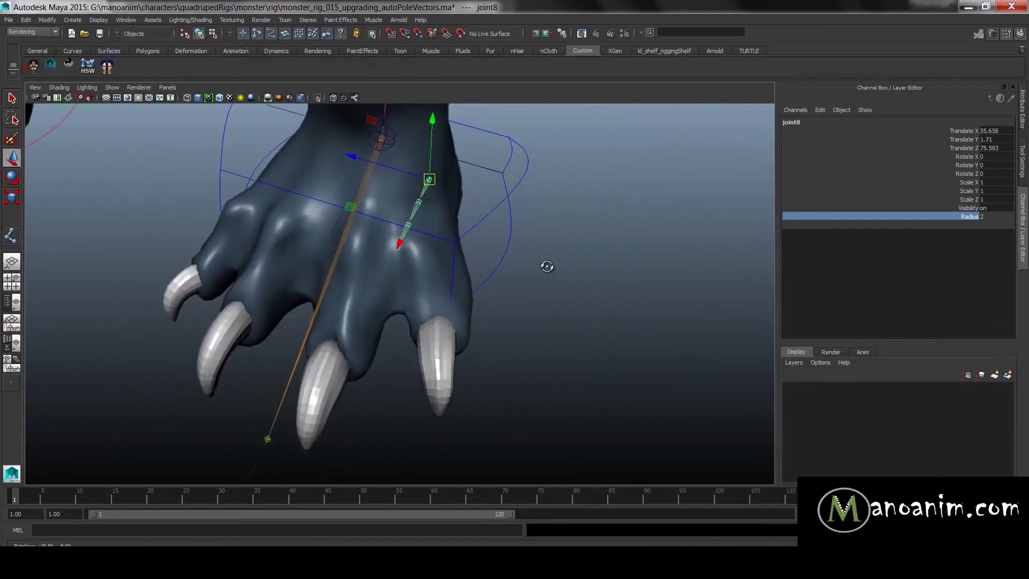
left_click_drag(471, 232, 424, 283, "alt")
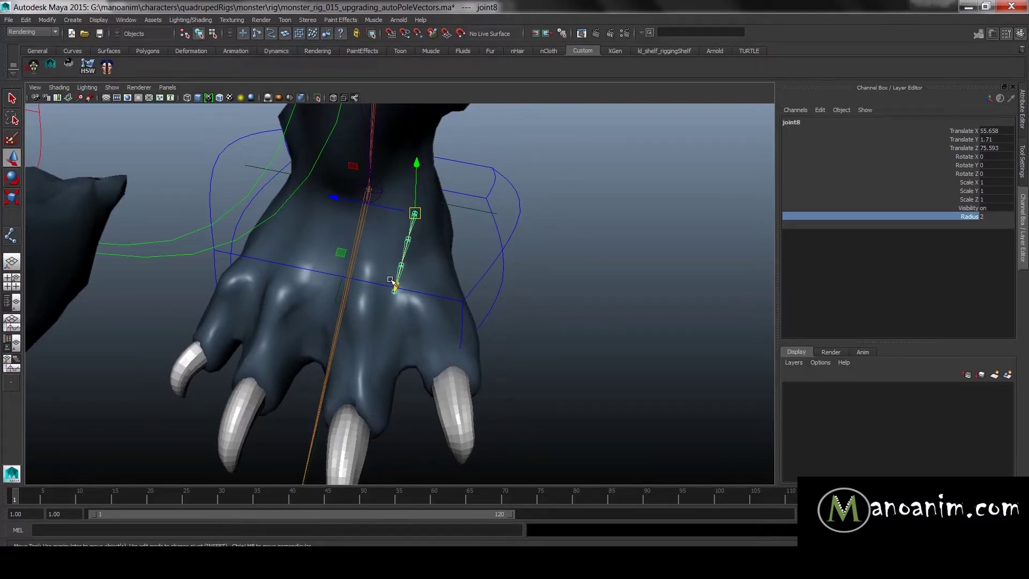
middle_click_drag(393, 288, 435, 331)
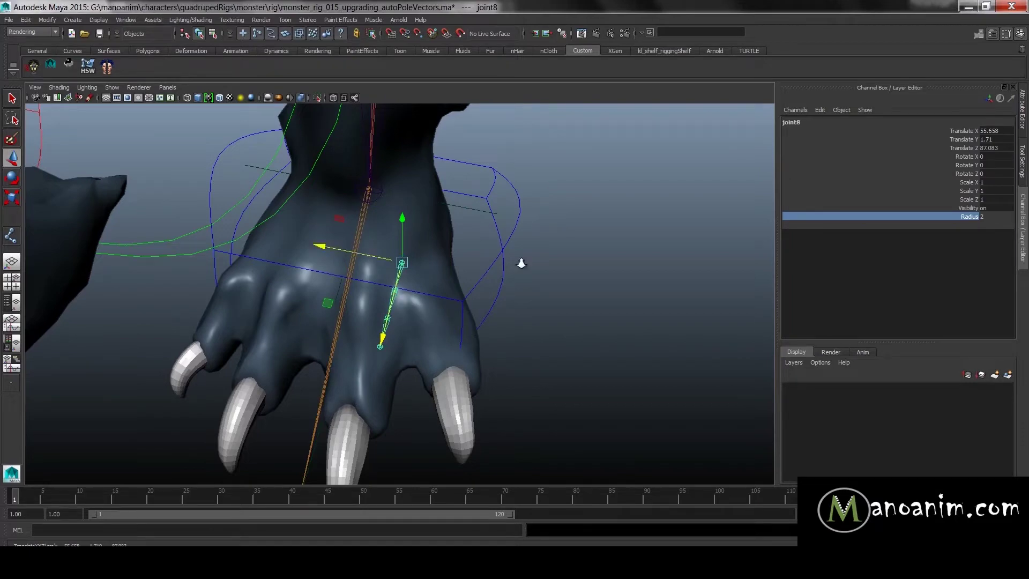
- Check the joint chain's height and position relative to the outer toe of the left front foot
left_click_drag(519, 260, 409, 122, "alt")
left_click_drag(501, 283, 400, 332, "alt")
left_click_drag(420, 295, 487, 354, "alt")
right_click_drag(386, 294, 501, 327, "alt")
left_click_drag(501, 326, 500, 388, "alt")
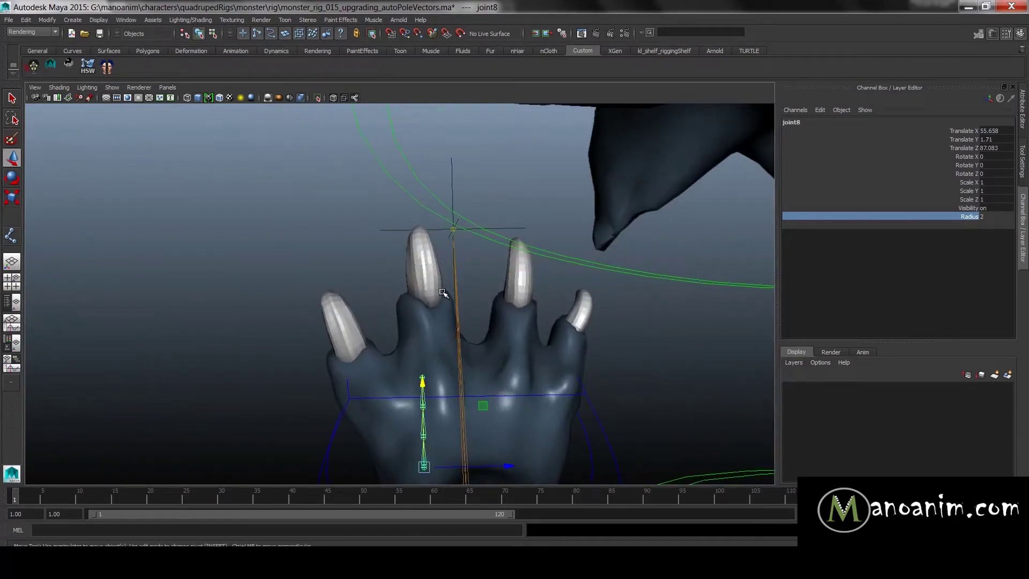
left_click_drag(334, 366, 516, 278, "alt")
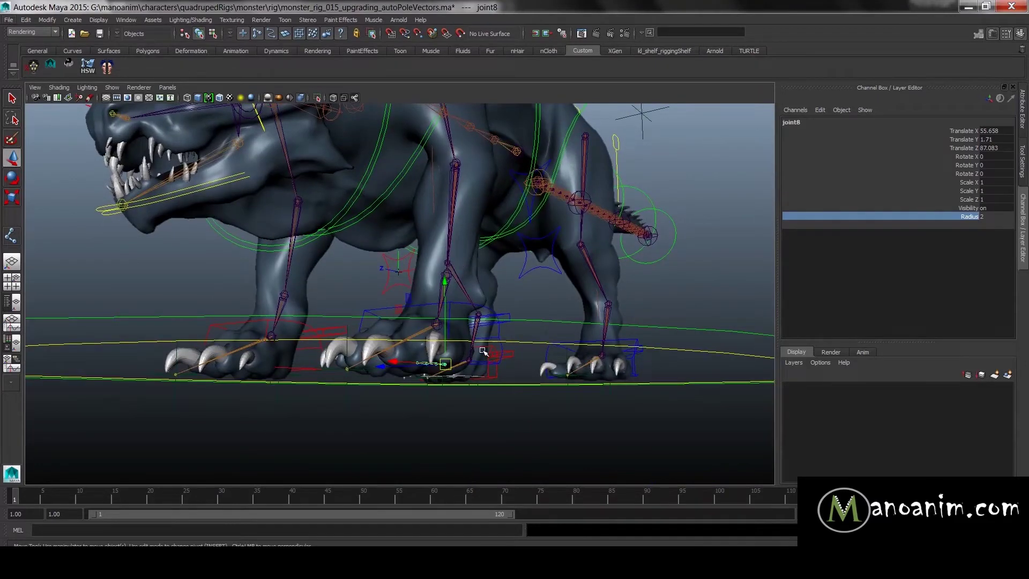
left_click_drag(485, 313, 482, 320, "alt")
scroll(481, 321, "up", 4)
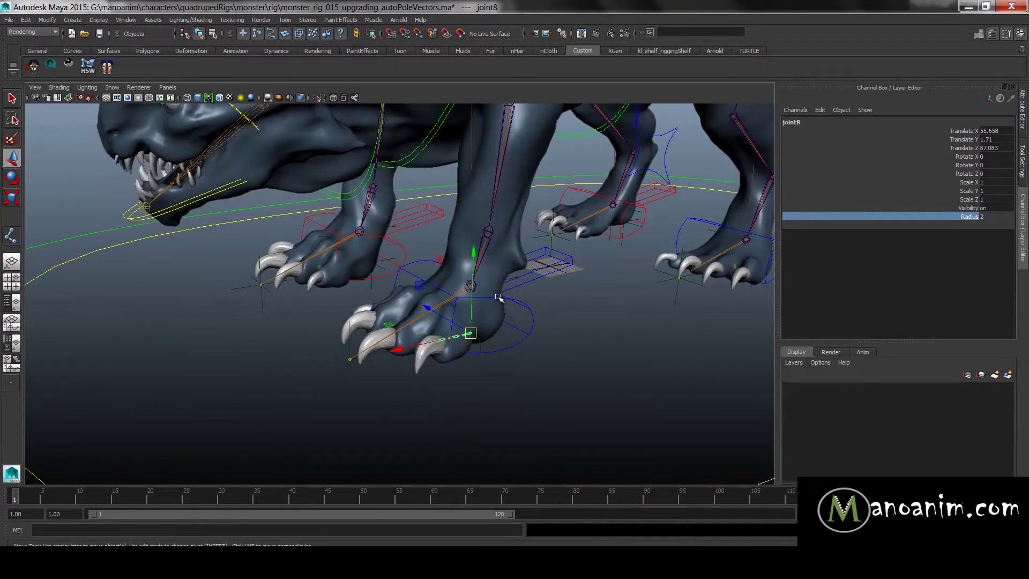
right_click_drag(541, 287, 411, 236, "alt")
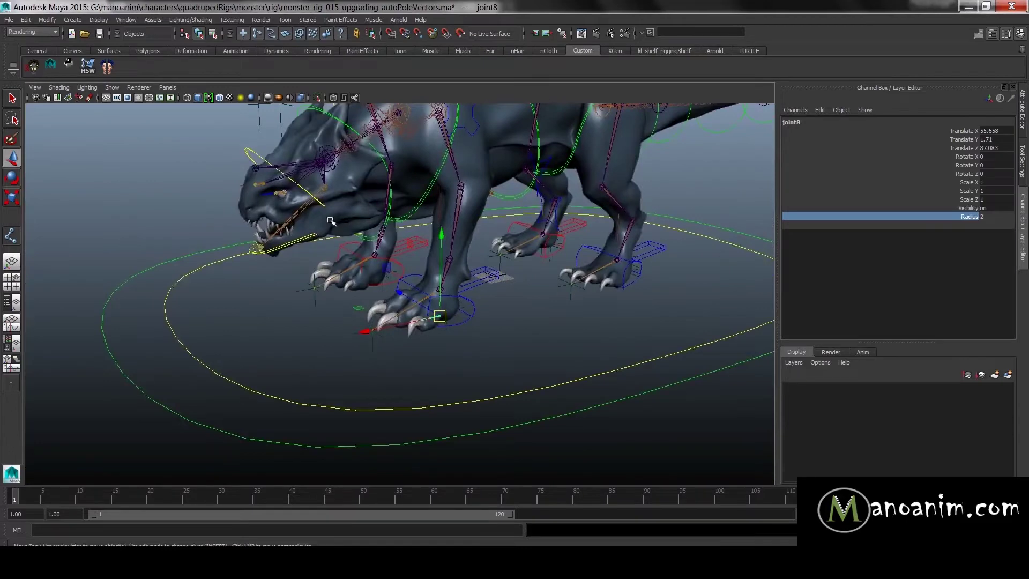
middle_click_drag(411, 236, 388, 326, "alt")
right_click_drag(388, 325, 424, 336, "alt")
left_click_drag(348, 303, 399, 294, "alt")
middle_click_drag(397, 300, 402, 236, "alt")
right_click_drag(402, 236, 483, 280, "alt")
left_click_drag(482, 280, 452, 316, "alt")
middle_click_drag(452, 317, 477, 271, "alt")
right_click_drag(477, 271, 592, 320, "alt")
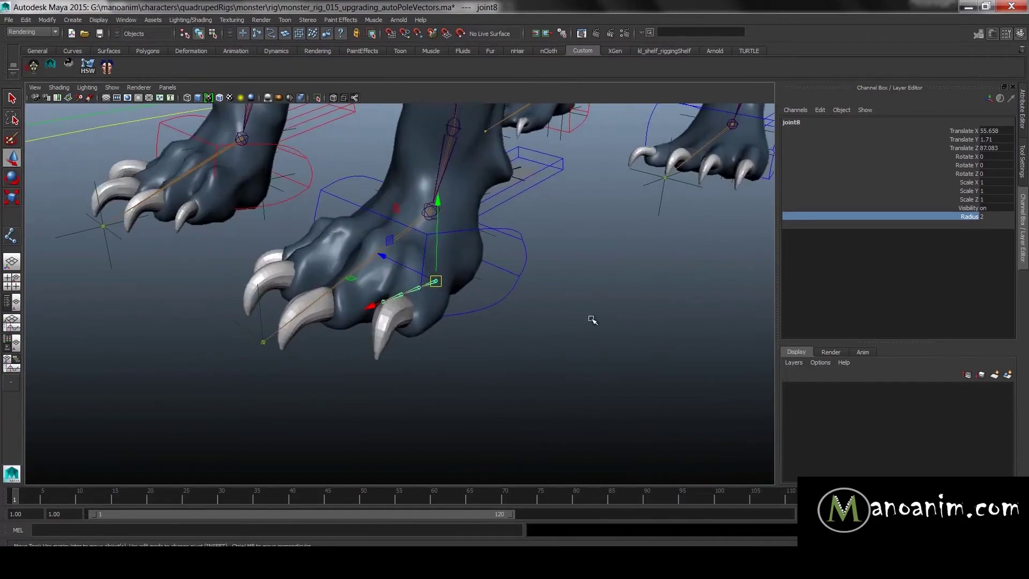
- Move the chain's root joint up and outward toward the outer toe, to about 59.1, 9.7, 93.0
left_click_drag(476, 290, 452, 301, "alt")
right_click_drag(452, 301, 574, 353, "alt")
left_click_drag(557, 294, 532, 321, "alt")
left_click_drag(496, 218, 566, 358, "alt")
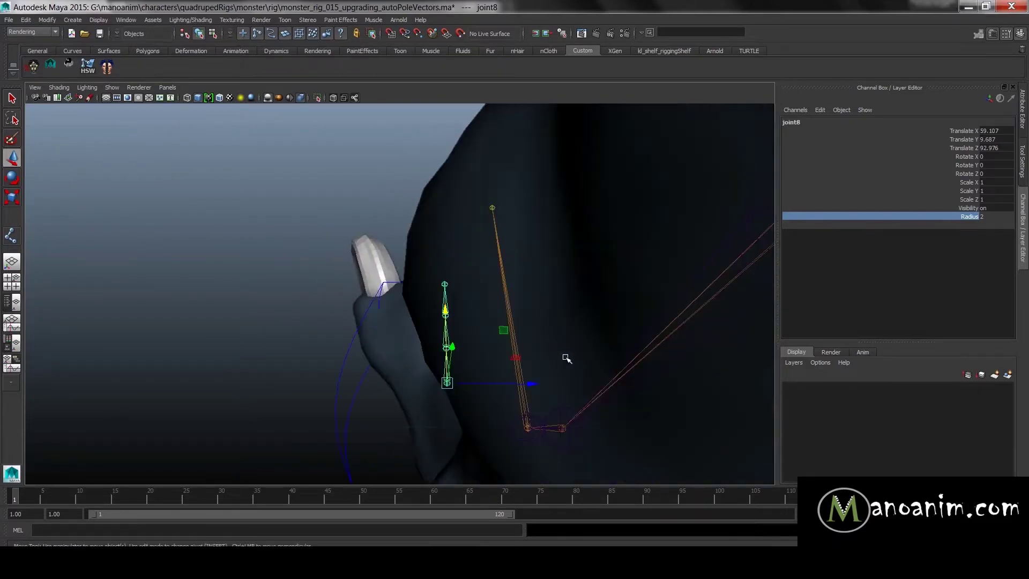
- Move the chain's root joint sideways toward the outer toe, to about 59.6 in Translate X
left_click_drag(521, 384, 520, 384)
key("ctrl+z")
left_click_drag(485, 380, 636, 310, "alt")
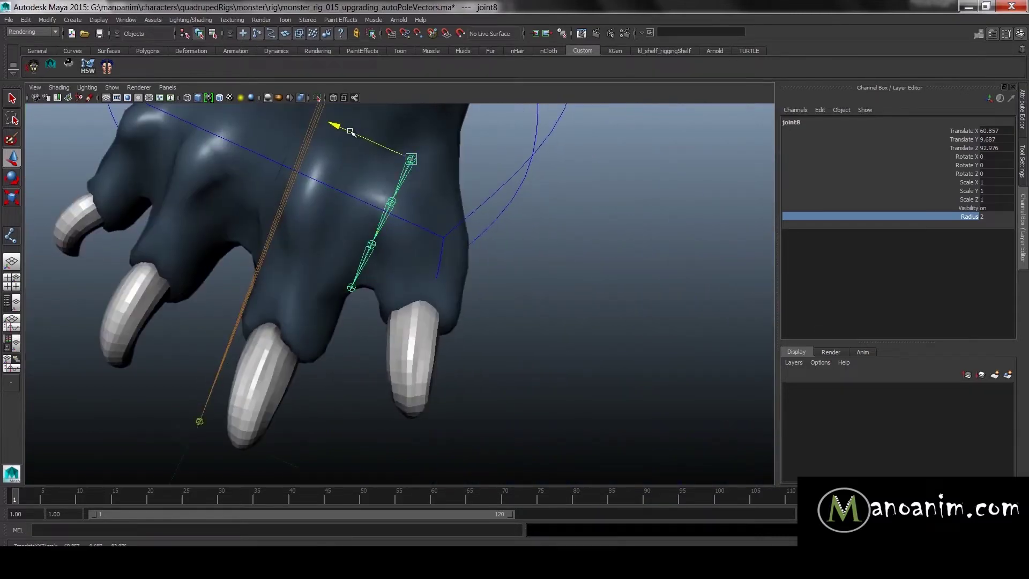
left_click_drag(354, 134, 345, 130)
- Rotate the chain's root joint about 26.6 degrees in Y so the chain points toward the outer claw
key("ctrl+a")
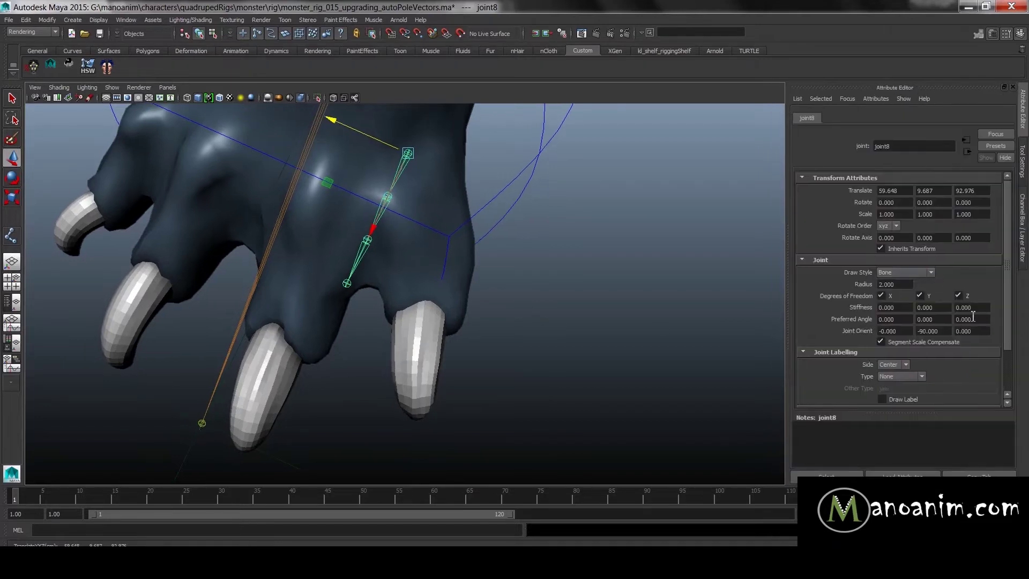
key("e")
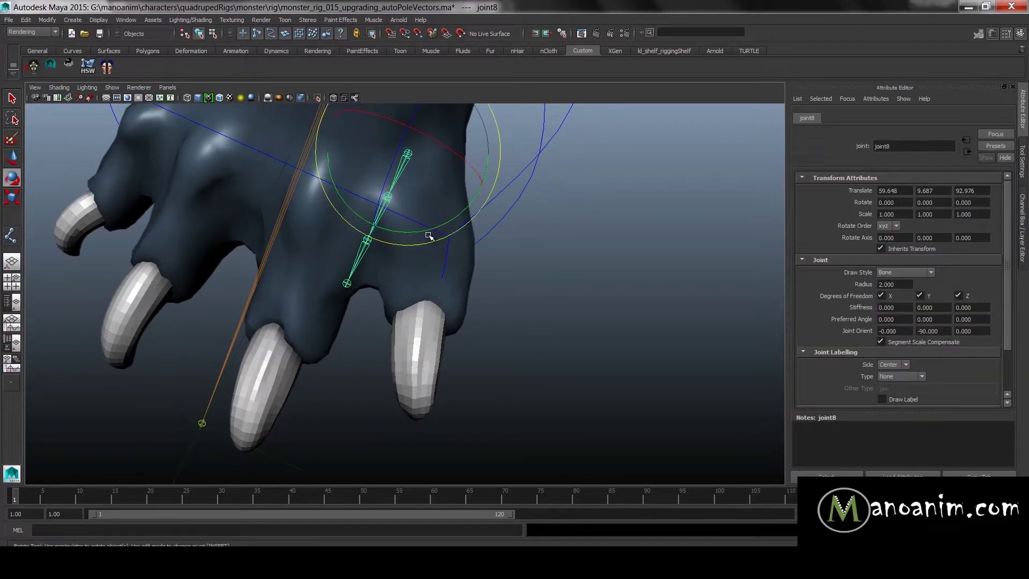
left_click_drag(436, 226, 464, 238)
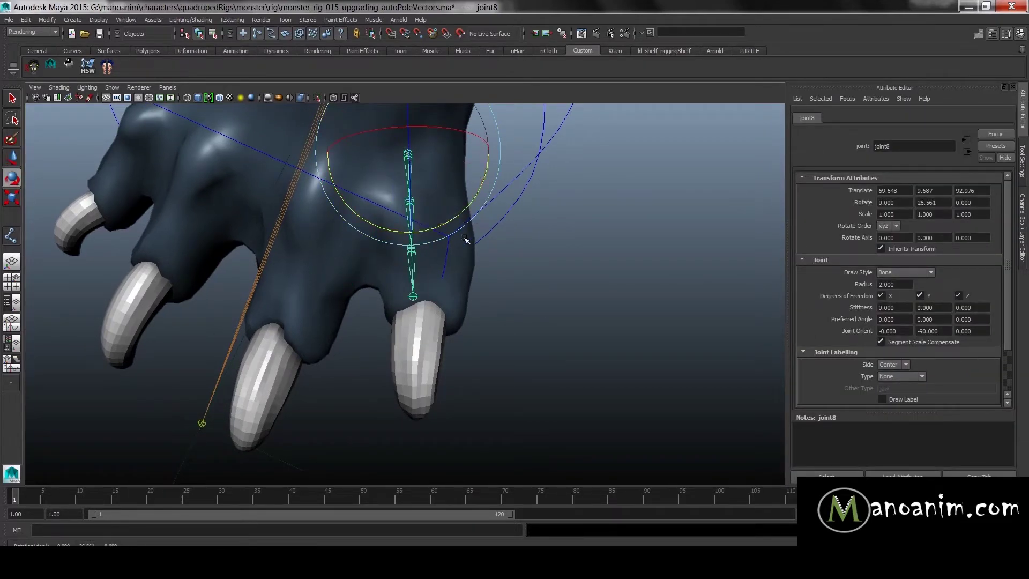
- Lengthen the chain by moving its three lower joints together to about 9.5 in Translate X
key("w")
key("Down")
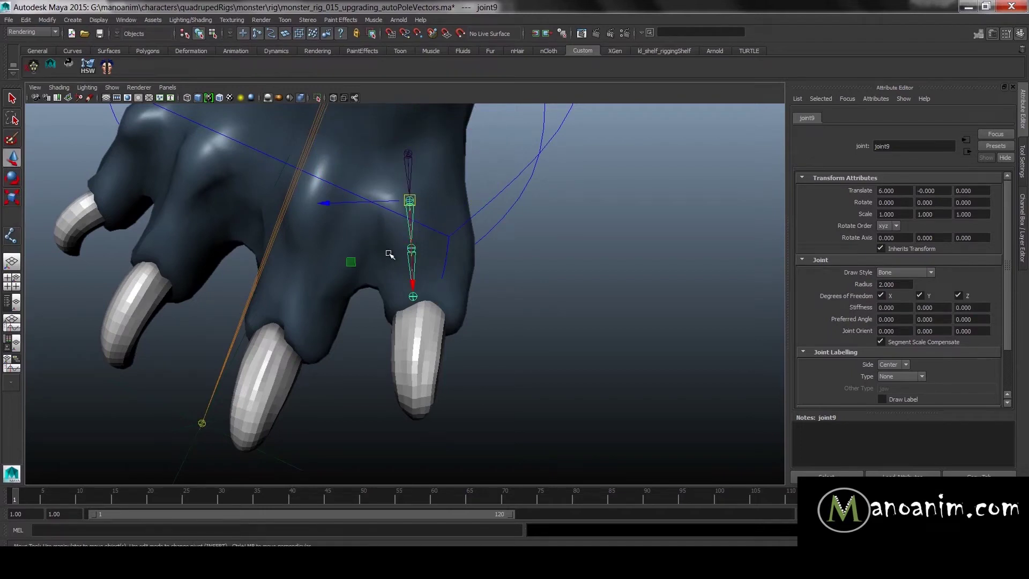
left_click_drag(391, 312, 447, 298, "shift")
key("Down")
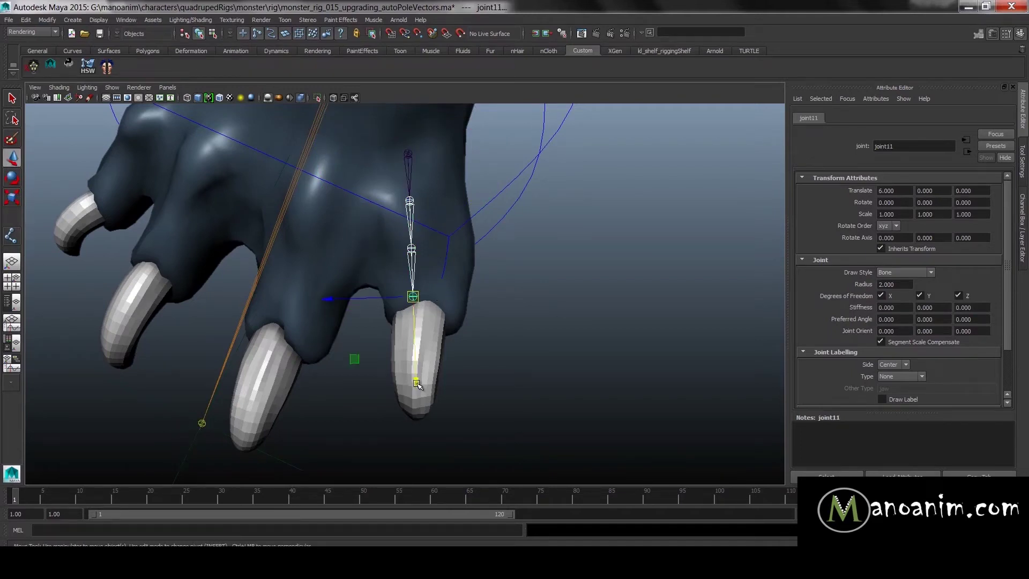
left_click_drag(416, 382, 409, 413)
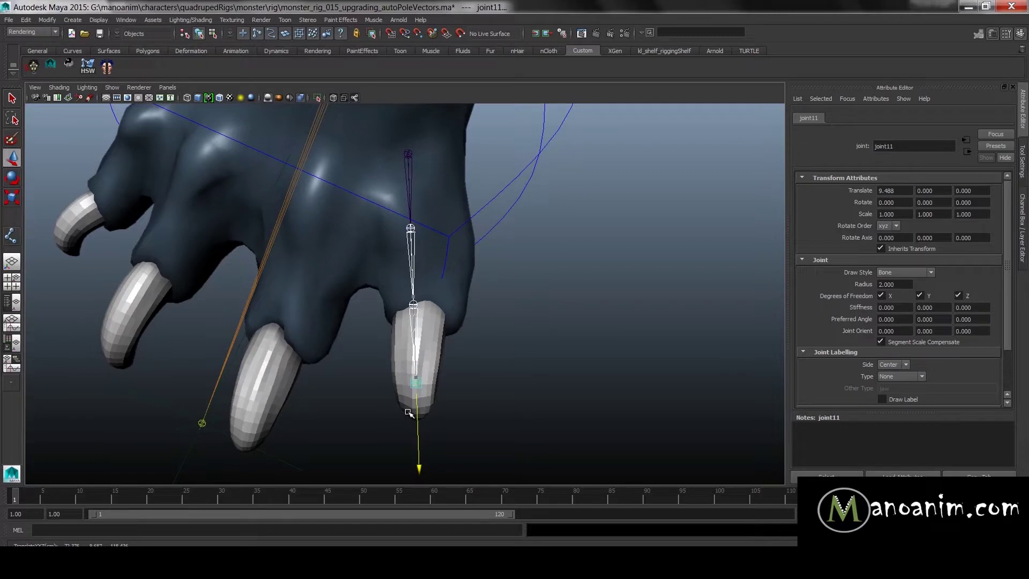
- Unlock the translate, rotate and scale channels of the outer toe's claw mesh
left_click(553, 258)
left_click(408, 154)
left_click_drag(536, 252, 461, 378, "alt")
left_click(426, 387)
key("e")
mouse_move(436, 321)
left_mouse_down("alt")
mouse_move(459, 313)
mouse_move(437, 318)
left_mouse_up("alt")
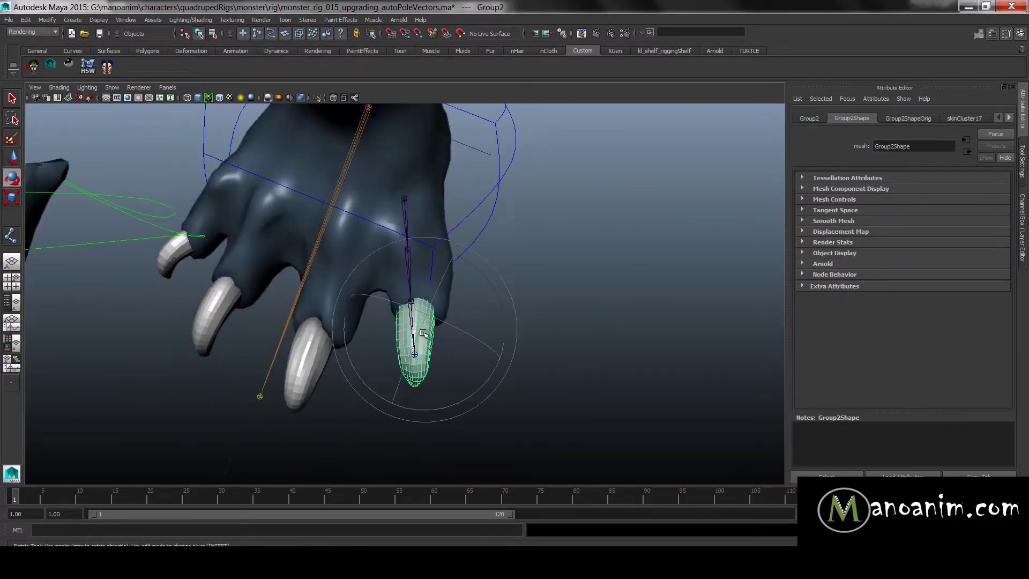
key("ctrl+a")
left_click_drag(960, 130, 964, 201)
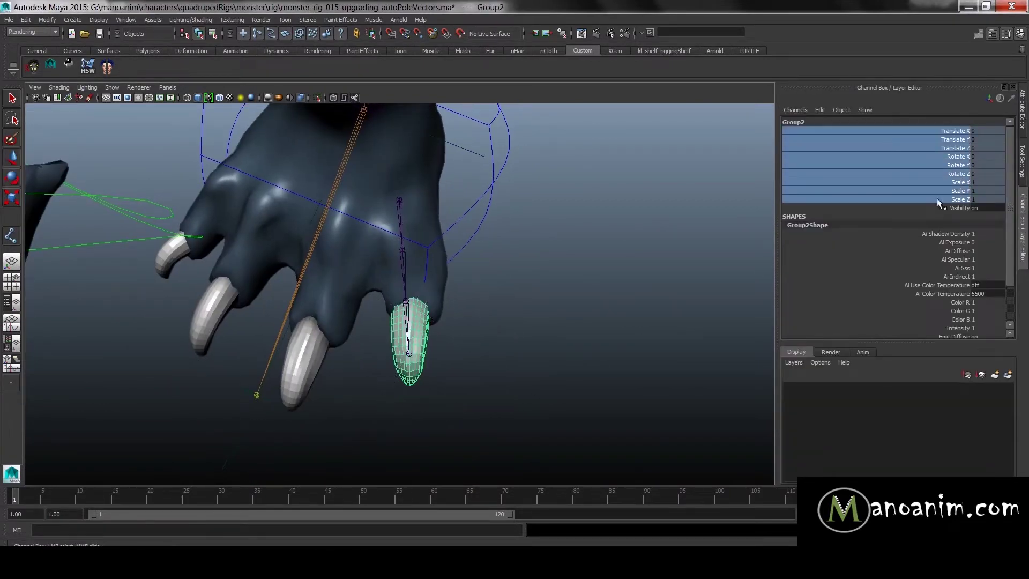
left_click_drag(556, 265, 449, 290, "alt")
key("space")
left_click_drag(511, 265, 533, 265)
key("space")
left_click_drag(612, 295, 638, 348)
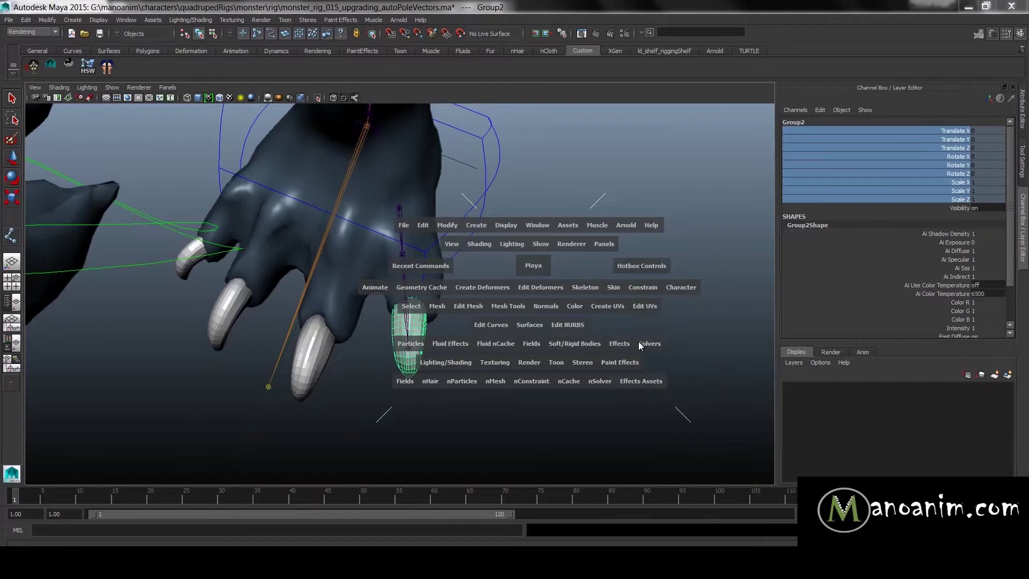
- Rotate the outer toe's claw mesh about 5.2 degrees in Y to line it up with the joint chain
key("e")
left_click_drag(446, 408, 454, 399)
key("w")
key("e")
left_click_drag(470, 391, 471, 379)
key("ctrl+z")
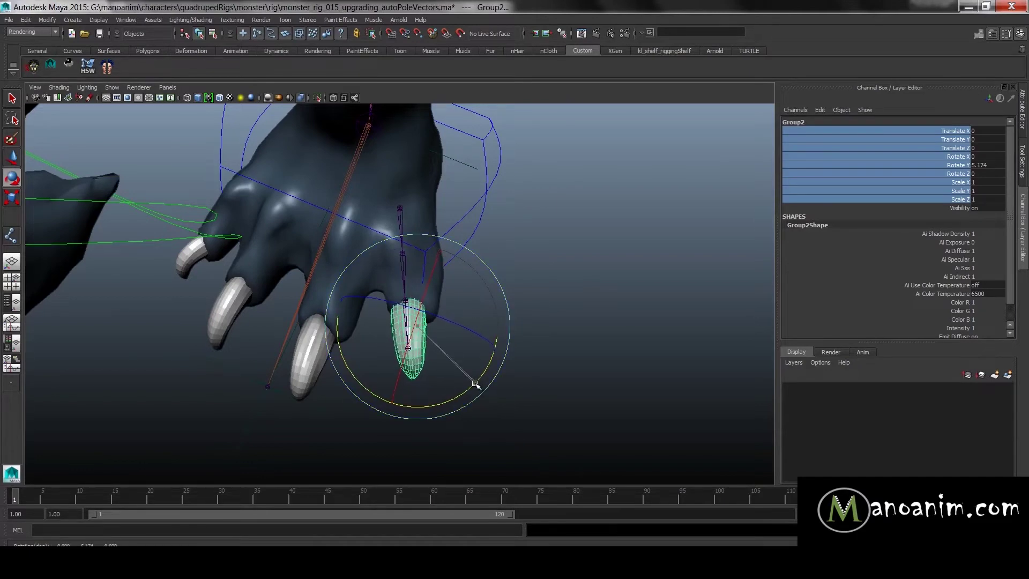
key("w")
left_click_drag(605, 258, 387, 278, "alt")
key("space")
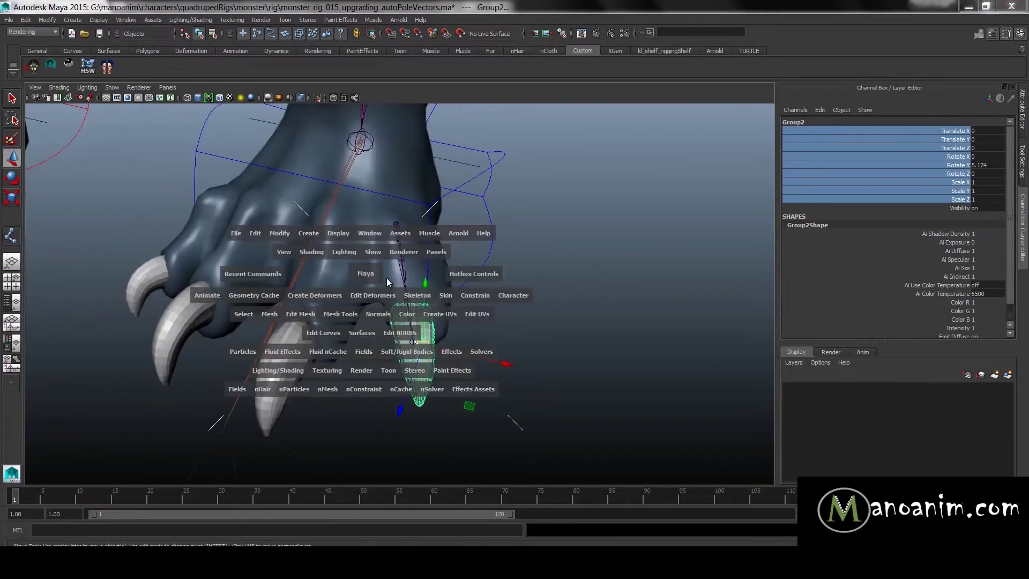
left_click_drag(279, 233, 299, 274)
left_click(466, 291)
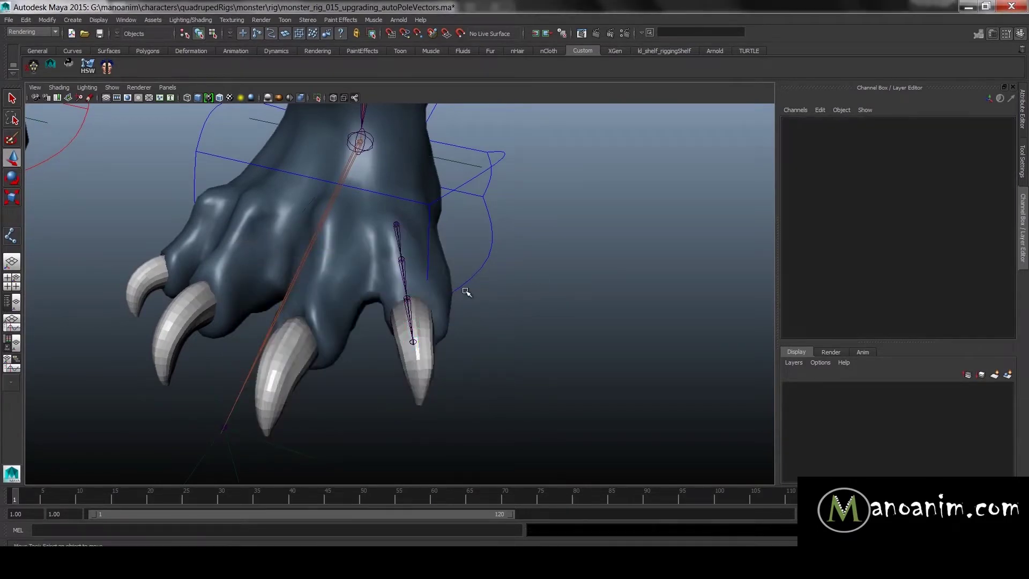
left_click(404, 284)
left_click(597, 278)
left_click_drag(418, 270, 363, 294, "alt")
middle_click_drag(363, 294, 422, 255, "alt")
right_click_drag(422, 255, 507, 241, "alt")
left_click_drag(508, 241, 444, 220, "alt")
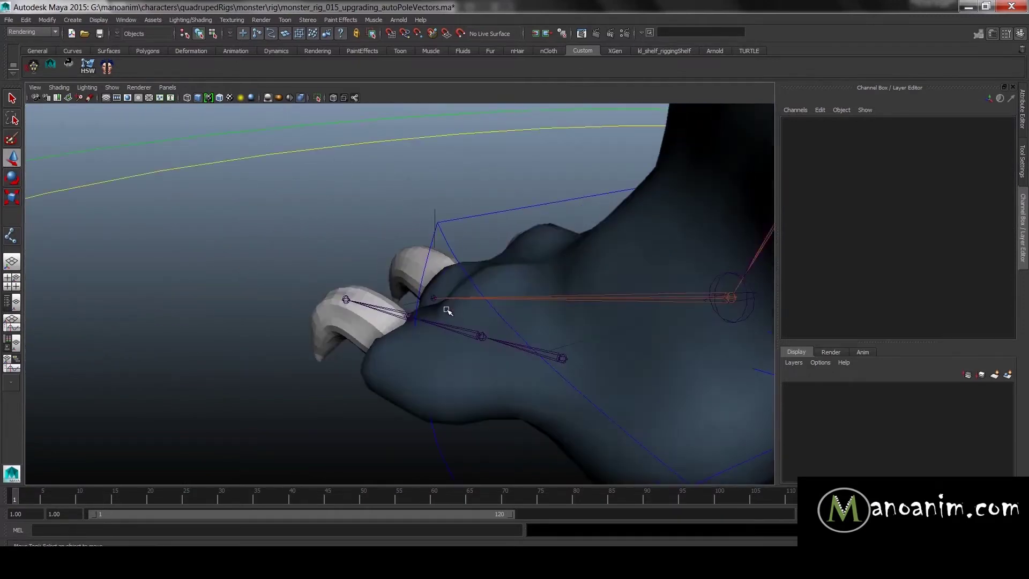
left_click_drag(464, 340, 523, 361)
key("e")
key("w")
left_click(549, 381, "shift")
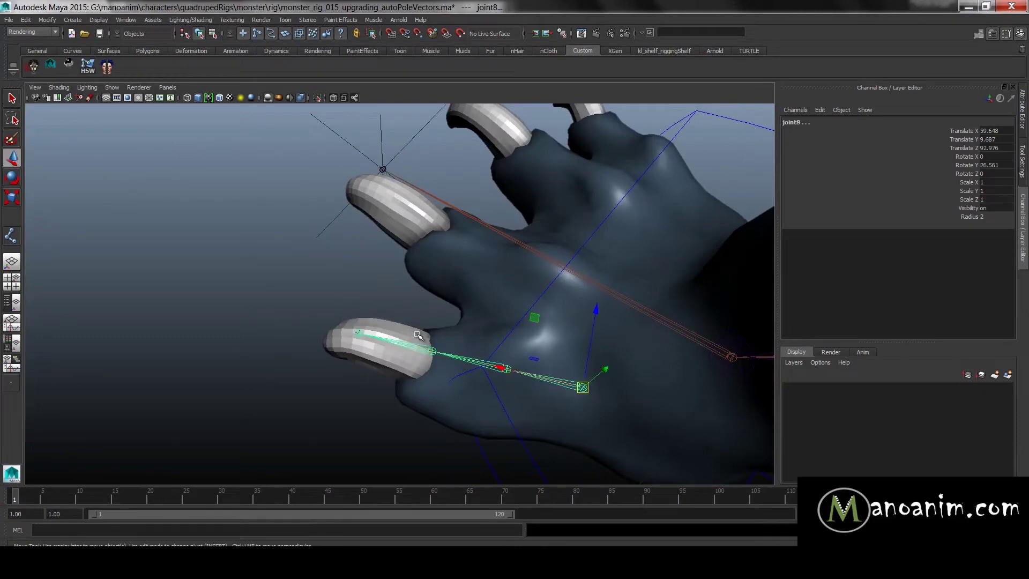
left_click(429, 350, "shift")
left_click_drag(439, 351, 403, 293, "alt")
key("e")
left_click_drag(530, 327, 445, 366, "alt")
key("ctrl+z")
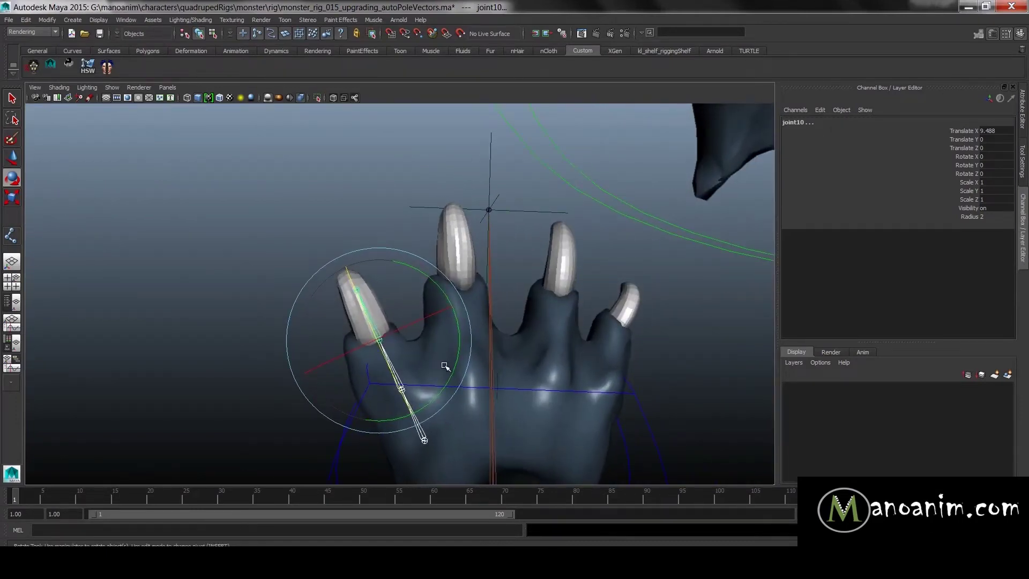
left_click(367, 235)
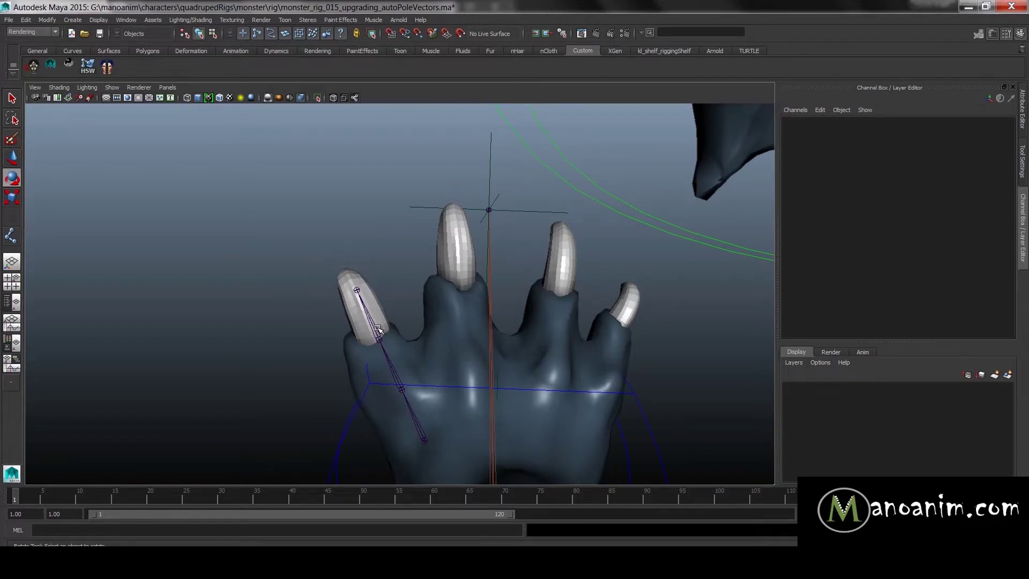
- Extend the chain's end joint toward the claw tip, to about 12.5 in Translate X
left_click_drag(388, 289, 386, 292)
key("w")
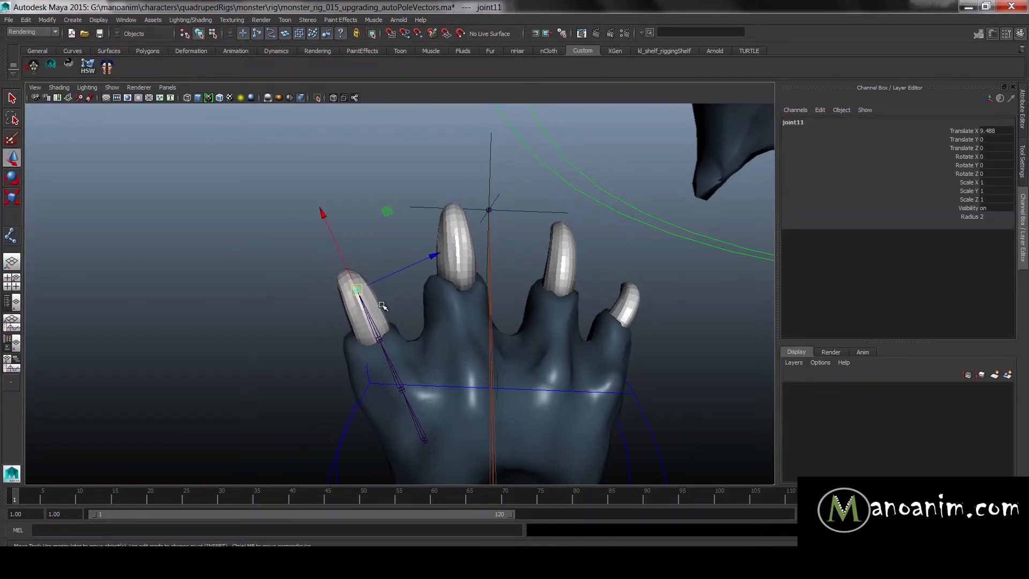
left_click_drag(336, 248, 316, 204)
- Lower the chain's third joint, at the base of the claw, to about -2.5 in Translate Y
left_click_drag(350, 309, 563, 335, "alt")
right_click_drag(562, 335, 659, 338, "alt")
right_click_drag(526, 343, 582, 341, "alt")
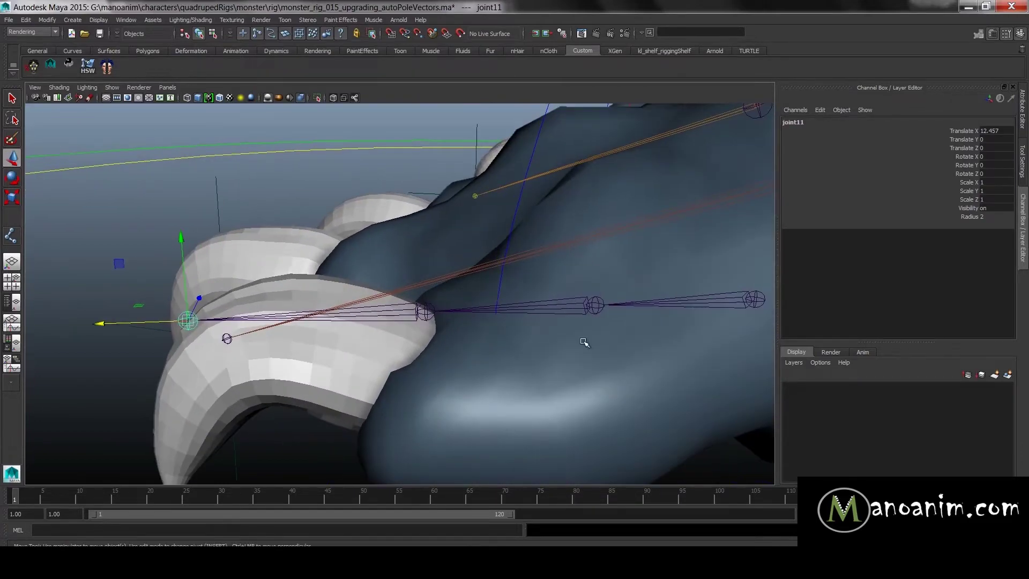
left_click(416, 305)
key("f")
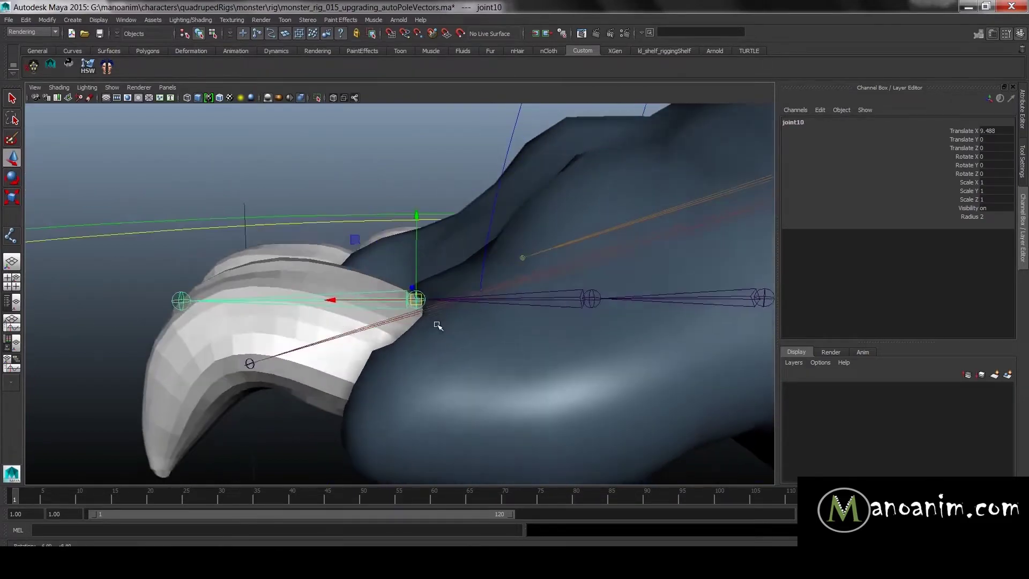
left_click(524, 299)
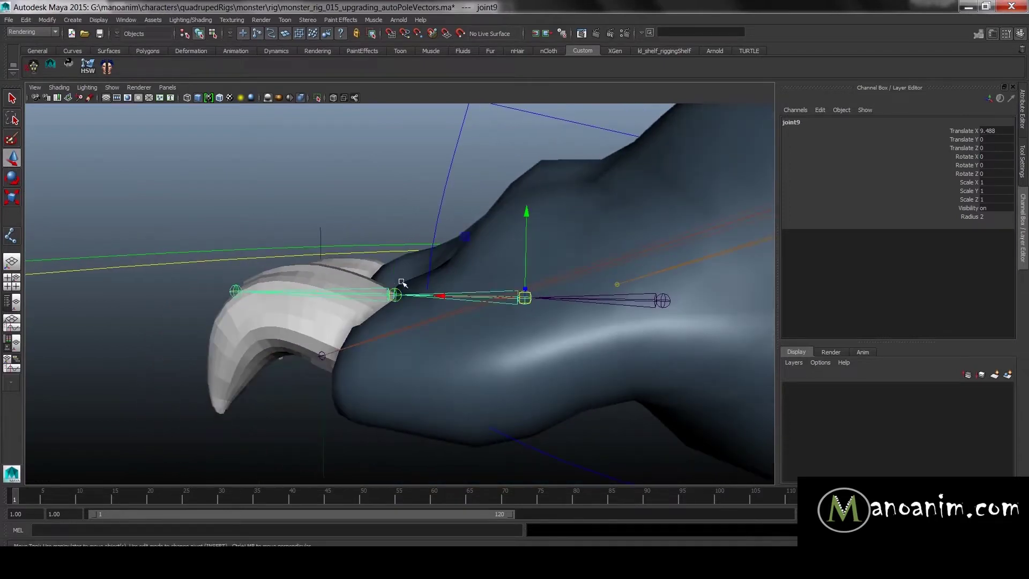
left_click(393, 296)
left_click_drag(401, 218, 425, 251)
- Check the joint chain's height against the outer toe and claw in an orthographic view
right_click_drag(681, 326, 527, 297, "alt")
left_click_drag(528, 296, 565, 314, "alt")
key("space")
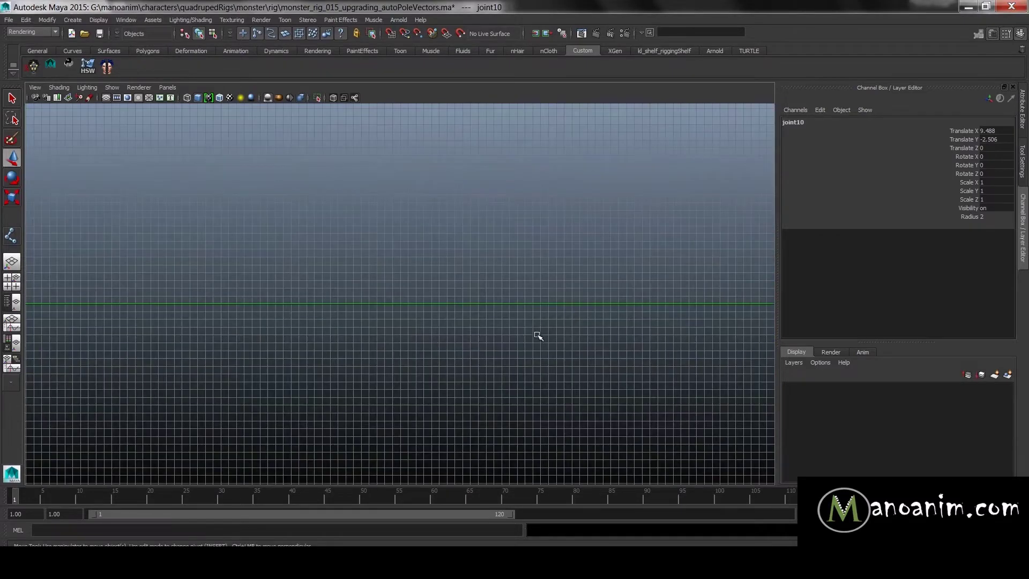
key("f")
right_click_drag(602, 353, 299, 347, "alt")
right_click_drag(497, 346, 541, 307, "alt")
middle_click_drag(696, 335, 554, 368, "alt")
left_click_drag(555, 367, 618, 337, "alt")
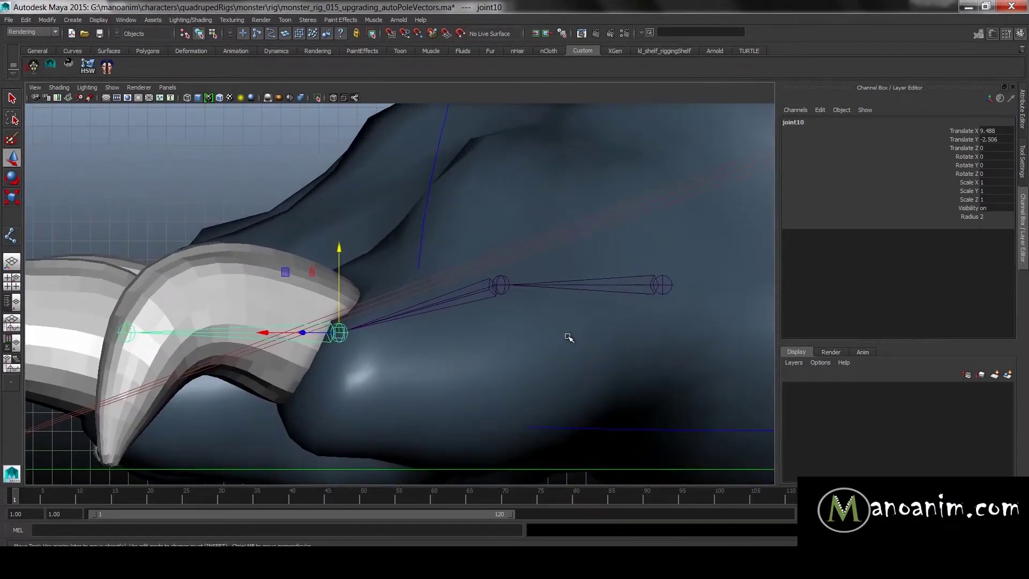
- Return to the perspective view and lower the chain's second joint to about -2.5 in Translate Y
middle_click_drag(576, 346, 503, 366, "alt")
key("space")
left_click_drag(479, 376, 470, 310)
right_click_drag(599, 368, 607, 367, "alt")
left_click_drag(606, 367, 554, 339, "alt")
left_click(530, 335)
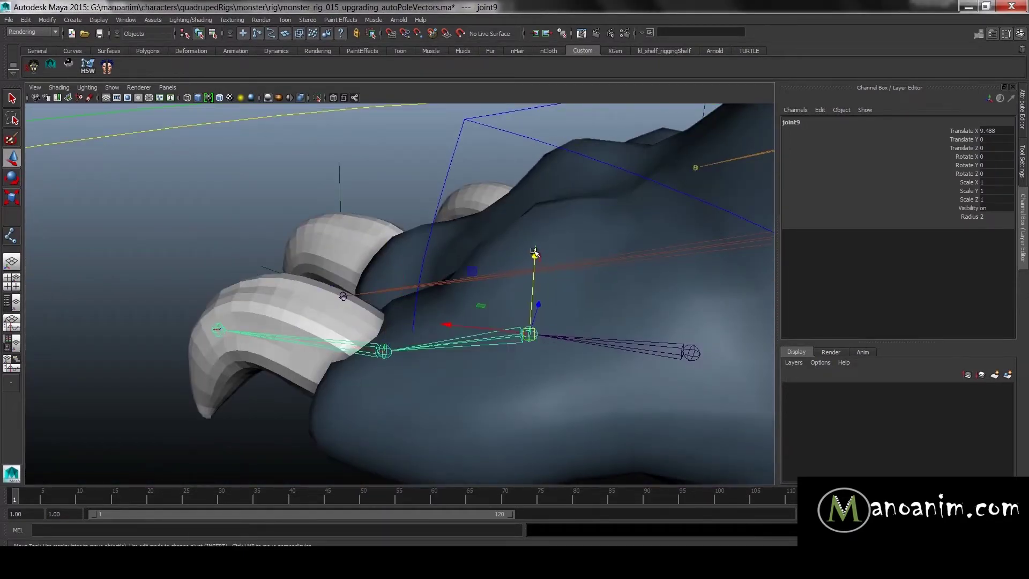
left_click_drag(536, 255, 492, 230)
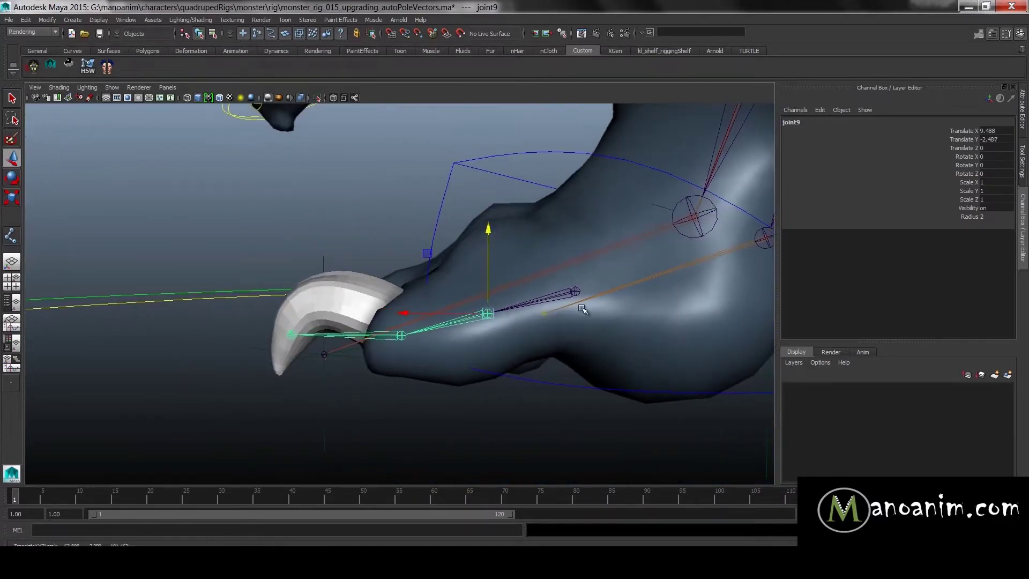
- Fine-tune the height of the chain's second joint inside the toe, to about -3.1 in Translate Y
left_click_drag(492, 231, 489, 222)
left_click_drag(557, 265, 514, 295, "alt")
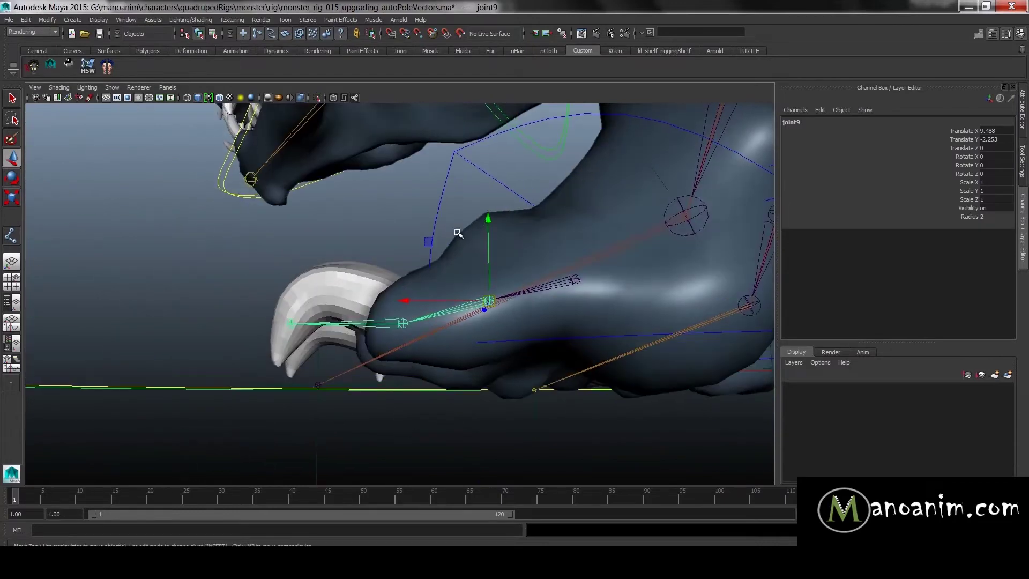
mouse_move(465, 230)
left_mouse_down("alt")
mouse_move(469, 244)
mouse_move(480, 234)
left_mouse_up("alt")
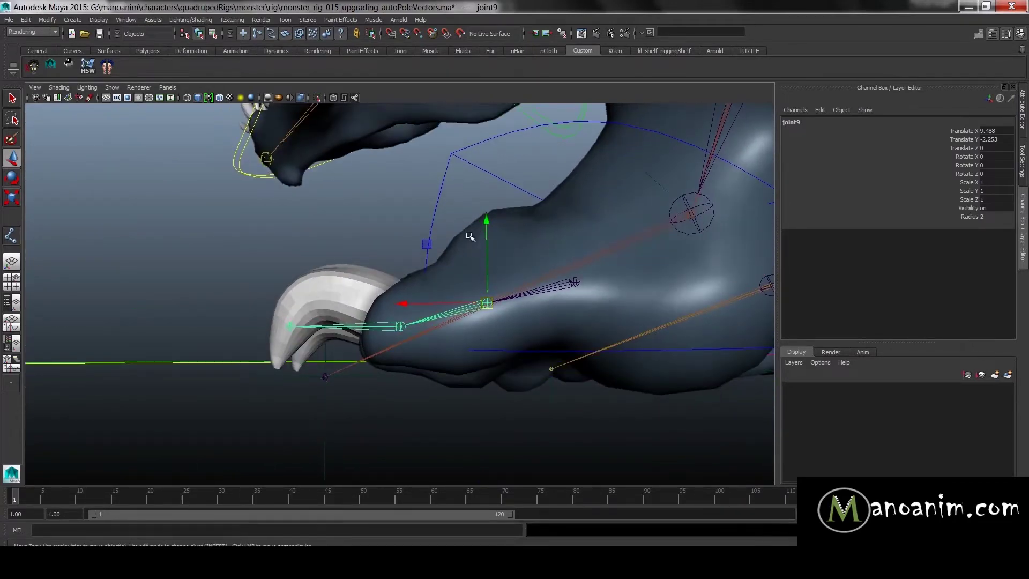
left_click_drag(489, 217, 488, 228)
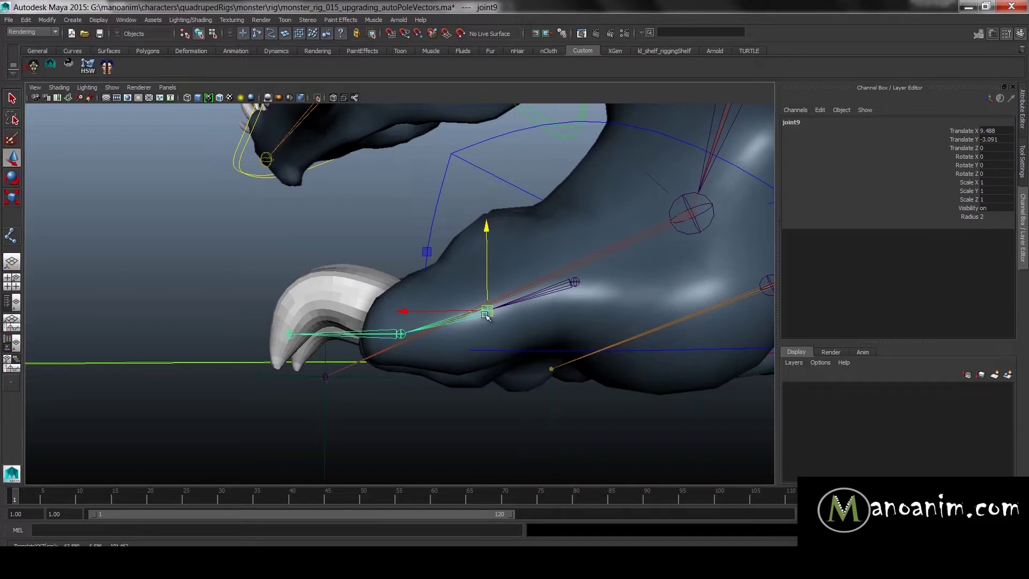
left_click_drag(503, 314, 485, 243, "alt")
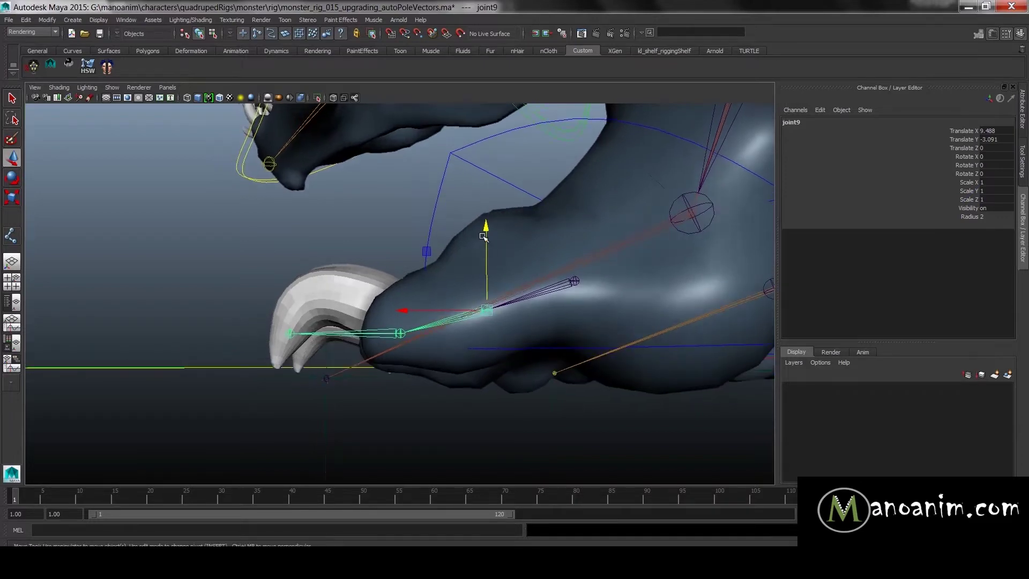
- Raise the chain's third joint at the base of the claw to about 0.2 in Translate Y
left_click(574, 280)
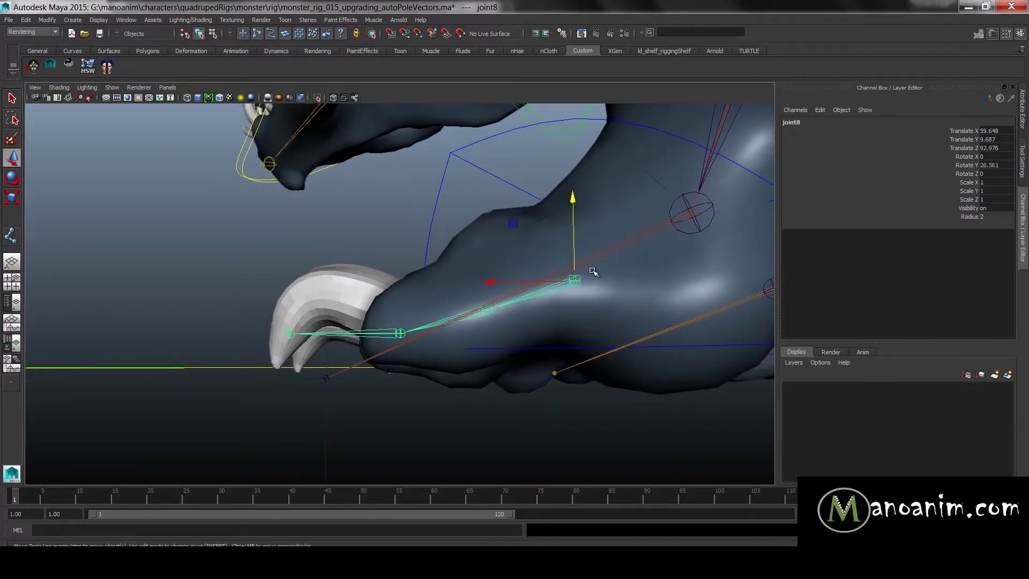
left_click_drag(577, 259, 570, 300, "alt")
right_click_drag(569, 300, 604, 321, "alt")
left_click_drag(606, 321, 571, 336, "alt")
left_click(392, 361)
left_click_drag(394, 359, 438, 370, "alt")
left_click_drag(405, 410, 481, 346, "alt")
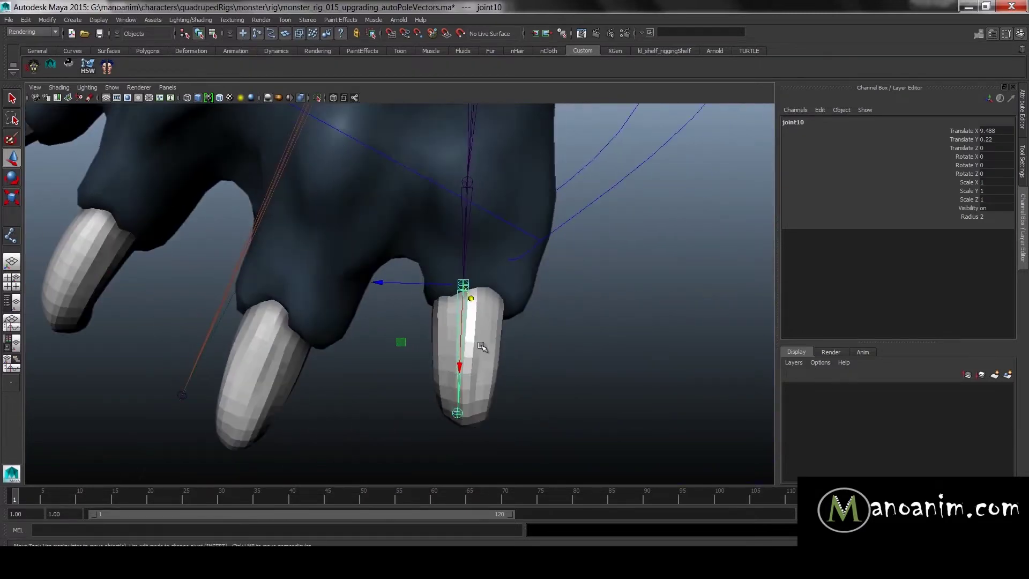
- Shift the chain's root joint to about 60.1 in Translate X and 92.8 in Translate Z, centring the chain on the toe
middle_click_drag(458, 365, 459, 366)
left_click_drag(459, 371, 378, 122, "alt")
left_click_drag(549, 265, 370, 173, "alt")
scroll(476, 311, "down", 3)
left_click_drag(476, 311, 485, 309, "alt")
left_click_drag(473, 354, 569, 411, "alt")
scroll(569, 411, "up", 3)
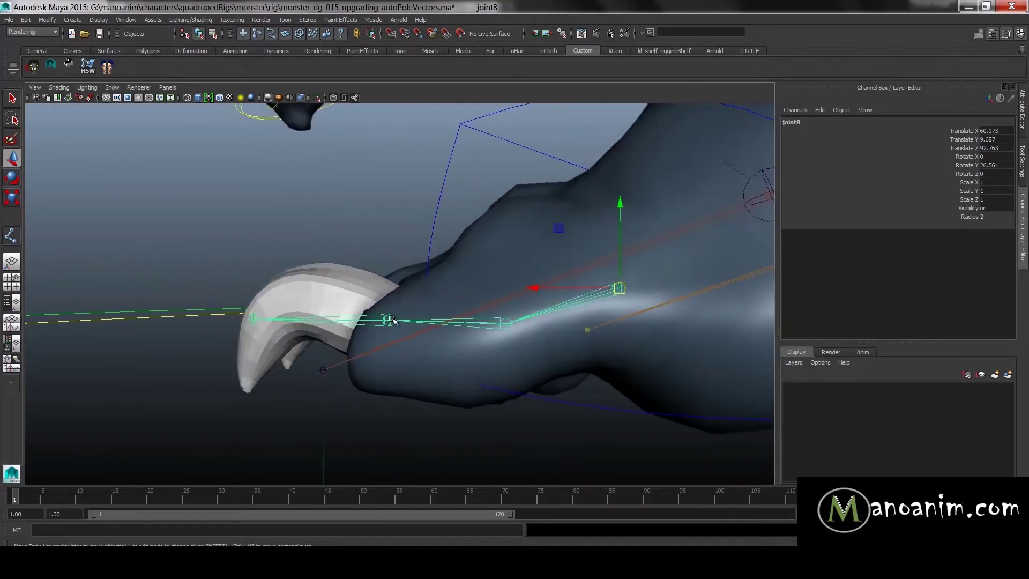
- Move the chain's third joint forward and down at the claw's base, to about -1.2 in Translate Y
left_click(395, 316)
left_click_drag(359, 326, 398, 256, "alt")
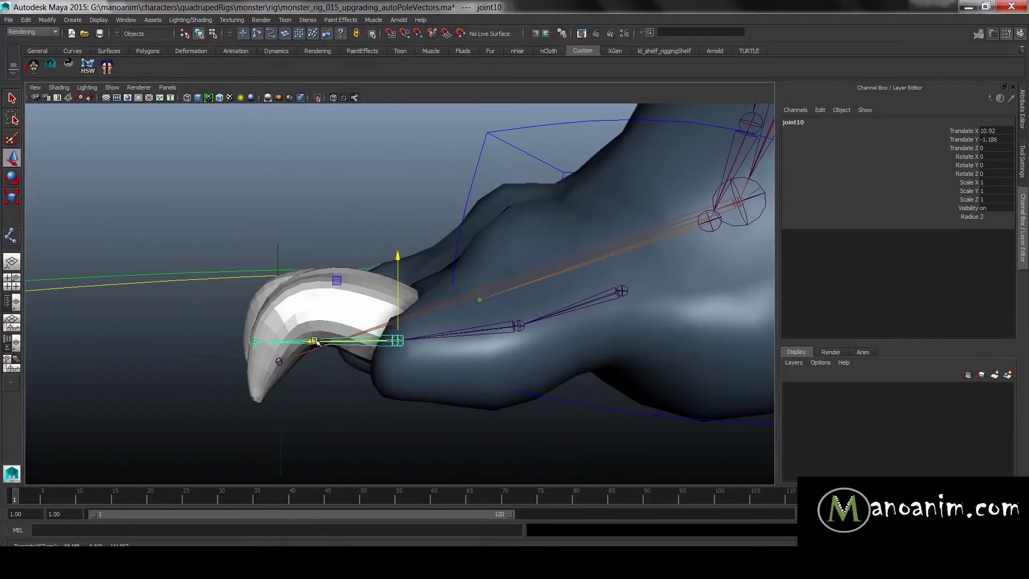
left_click_drag(317, 342, 311, 344)
mouse_move(392, 259)
left_mouse_down()
mouse_move(394, 250)
mouse_move(410, 259)
left_mouse_up()
- Raise the chain's second joint slightly inside the toe and compare its position from the side
left_click_drag(530, 354, 522, 336, "alt")
left_click(510, 318)
mouse_move(513, 239)
left_mouse_down()
mouse_move(513, 219)
mouse_move(506, 247)
mouse_move(511, 202)
mouse_move(505, 223)
left_mouse_up()
right_click_drag(596, 252, 515, 256, "alt")
left_click_drag(536, 299, 507, 325, "alt")
right_click_drag(508, 325, 485, 324, "alt")
- Undo the recent joint moves back to the second joint's first lowering
key("ctrl+z")
key("ctrl+z")
key("ctrl+z")
key("ctrl+z")
key("ctrl+z")
key("ctrl+z")
key("ctrl+z")
key("ctrl+z")
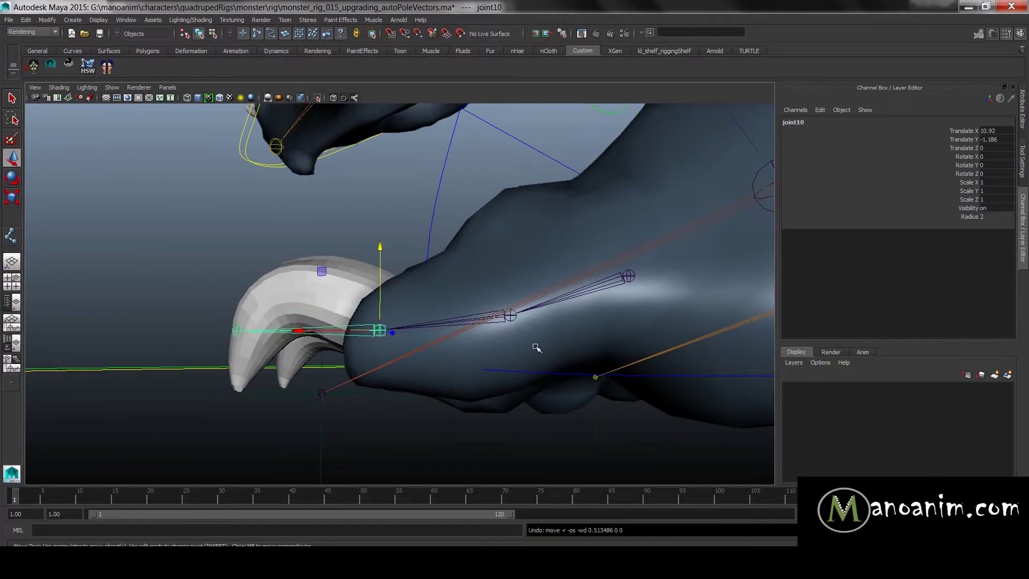
key("ctrl+z")
key("ctrl+z")
key("ctrl+z")
key("ctrl+z")
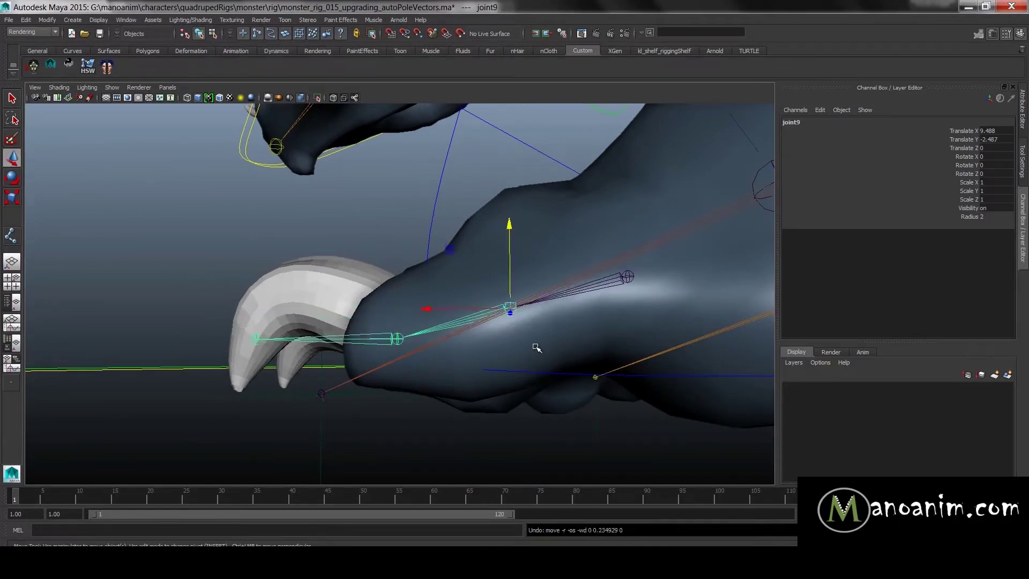
- Rotate the toe chain's root joint to about 12.7 in Rotate Z so the first bone angles up inside the toe
left_click_drag(514, 335, 652, 379, "alt")
middle_click_drag(652, 379, 592, 355, "alt")
left_click_drag(591, 355, 409, 314, "alt")
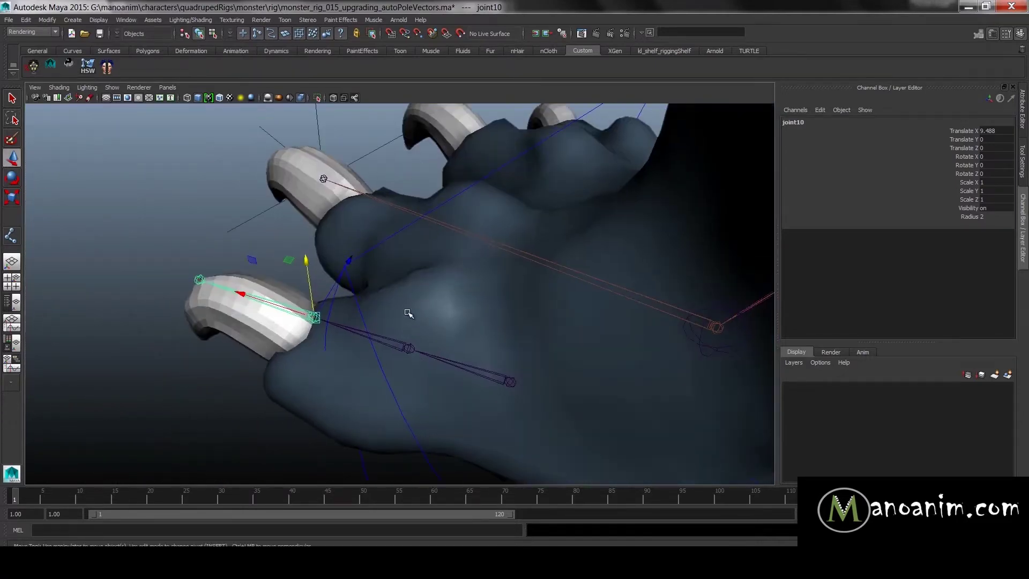
left_click_drag(490, 404, 515, 324, "alt")
key("Up")
key("Up")
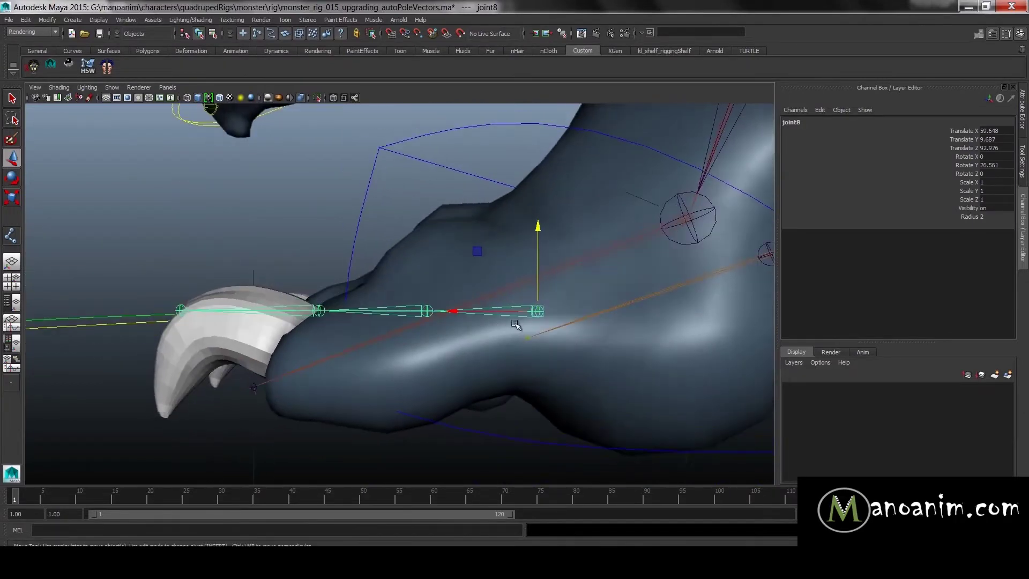
left_click_drag(454, 309, 467, 280, "alt")
key("e")
left_click_drag(527, 261, 529, 220)
key("w")
- Rotate the chain's second joint downward along the toe, to about -37.9 in Rotate Z
left_click(470, 305)
key("e")
key("w")
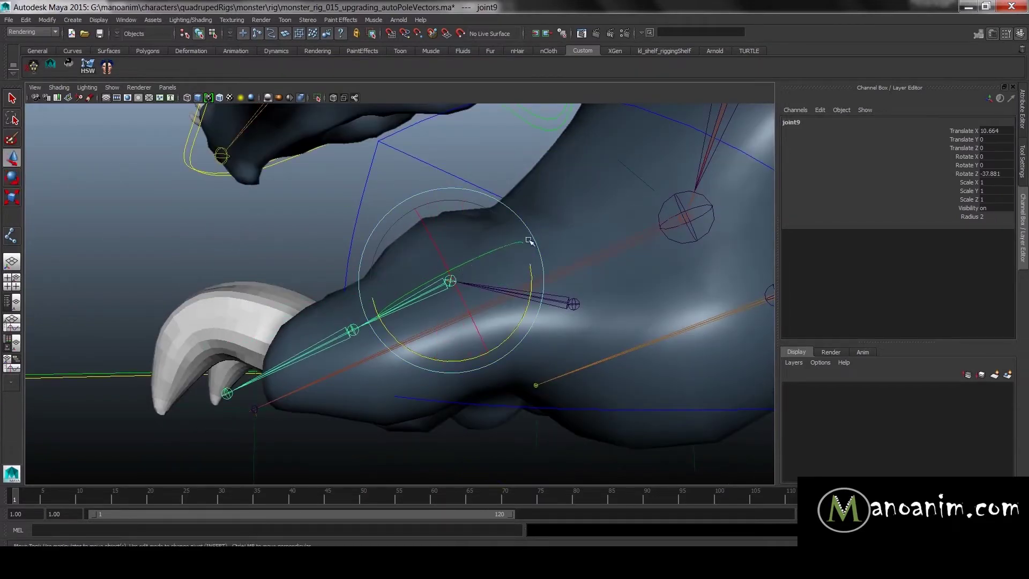
left_click_drag(519, 301, 452, 254)
right_click_drag(526, 365, 532, 394, "alt")
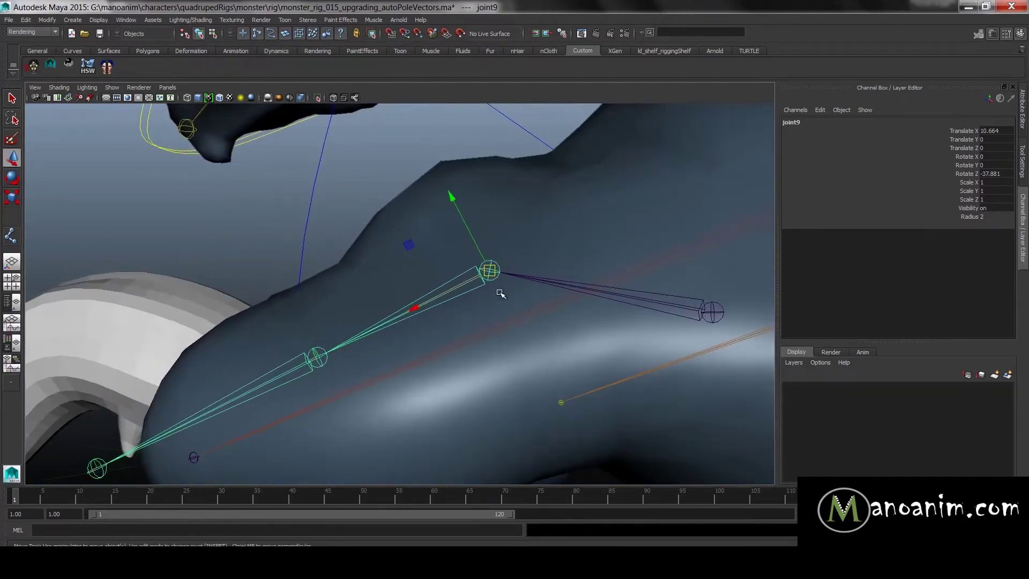
- Rotate the chain's third joint to about 41 in Rotate Z so the last bone points into the claw
left_click_drag(451, 333, 218, 394, "alt")
left_click(376, 374)
key("e")
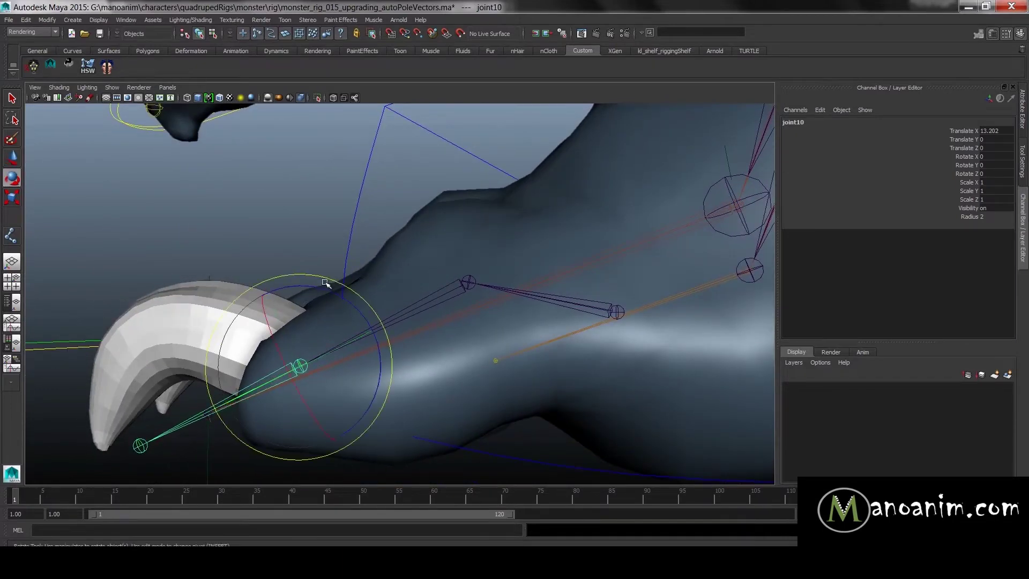
left_click_drag(327, 291, 363, 331)
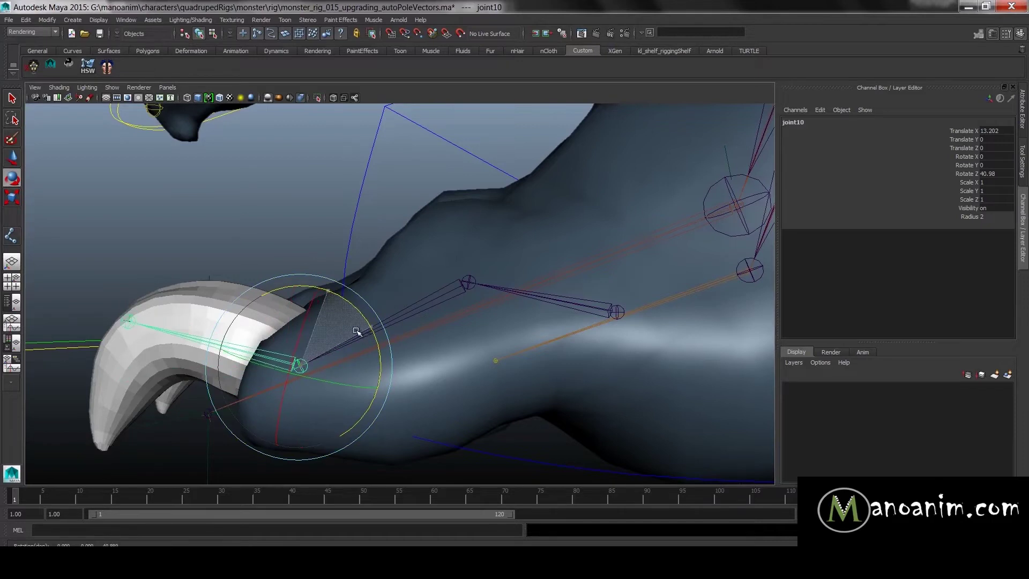
key("w")
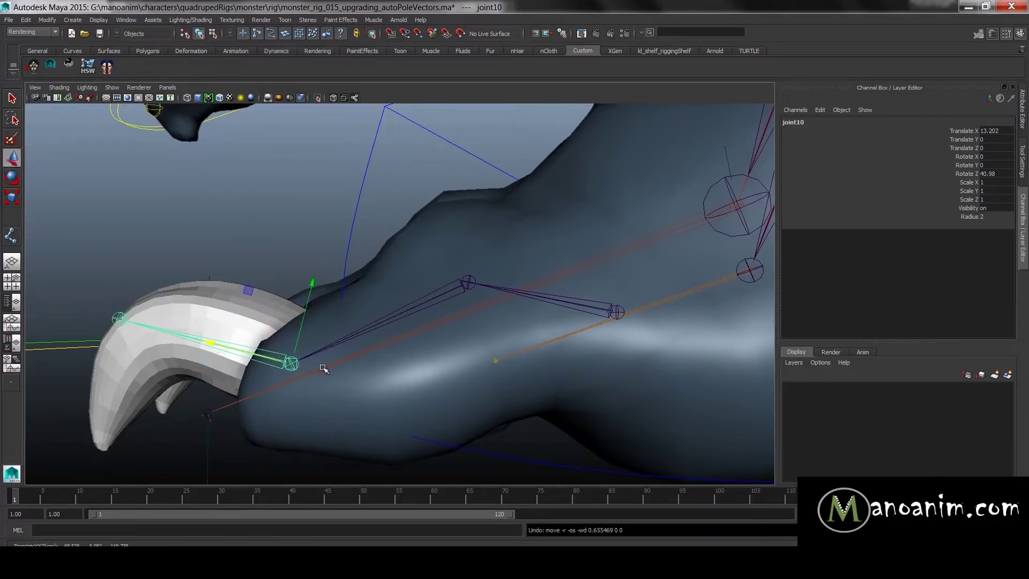
left_click_drag(312, 361, 340, 368, "alt")
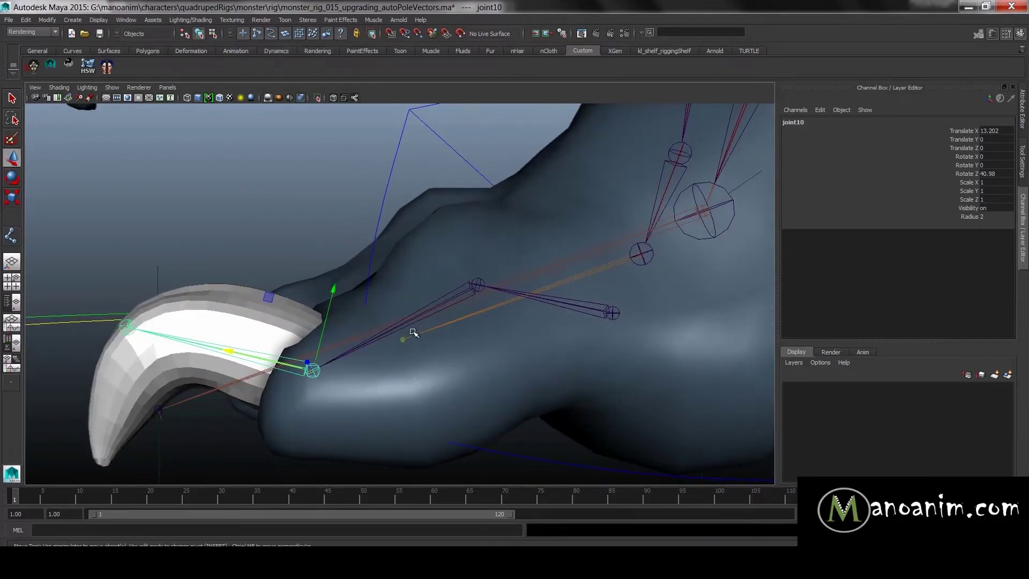
- Fine-tune the second joint's rotation to about -37.8 in Rotate Z
left_click(450, 291)
key("e")
left_click_drag(413, 232, 414, 243)
left_click_drag(412, 244, 410, 246)
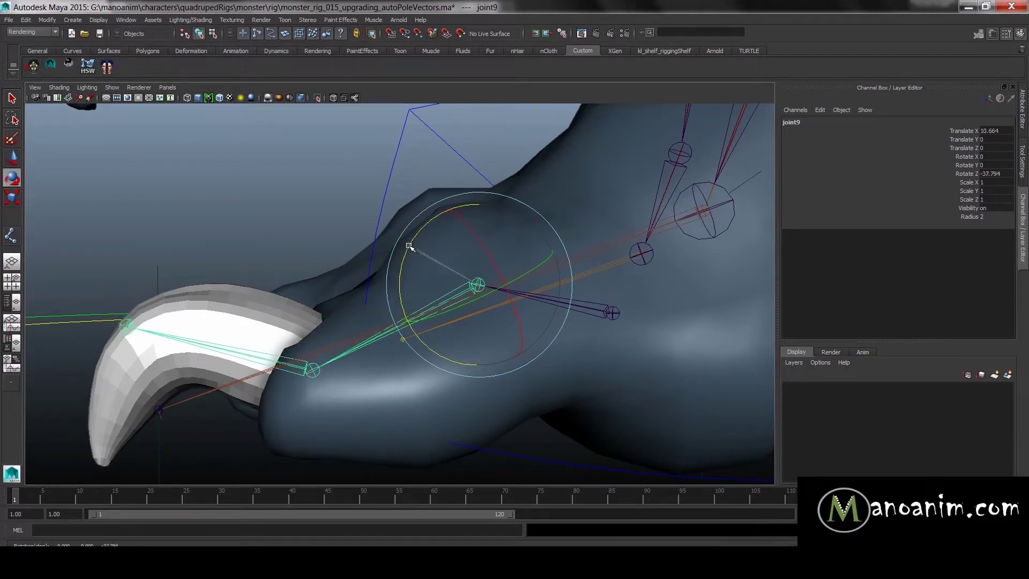
key("w")
- Move the third joint to the claw's base, at about 14.7 in Translate X and 1.3 in Translate Y
left_click(313, 370)
left_click_drag(342, 368, 302, 385, "alt")
left_click_drag(222, 342, 363, 323)
left_click(463, 281)
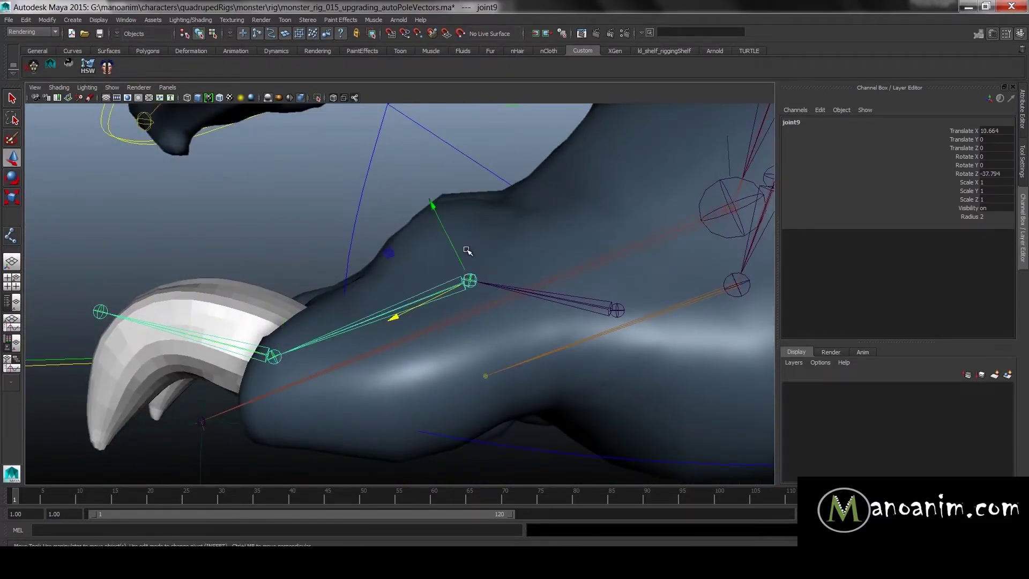
- Adjust the root joint's rotation to about 5 in X, 26.1 in Y and 11.2 in Z
left_click(566, 305)
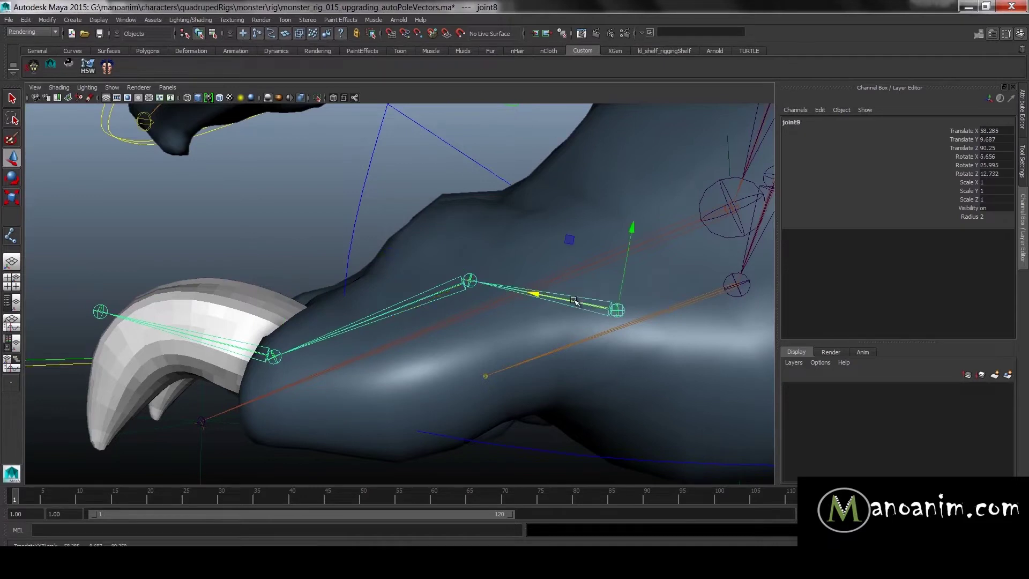
key("e")
left_click_drag(573, 239, 361, 305)
key("ctrl+z")
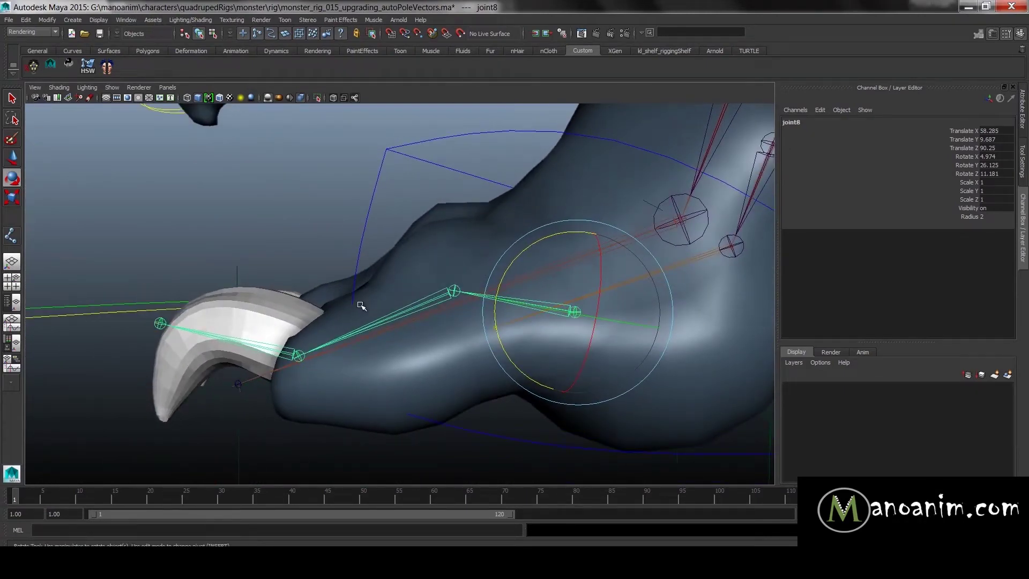
left_click(271, 352)
left_click_drag(383, 389, 556, 429, "alt")
key("w")
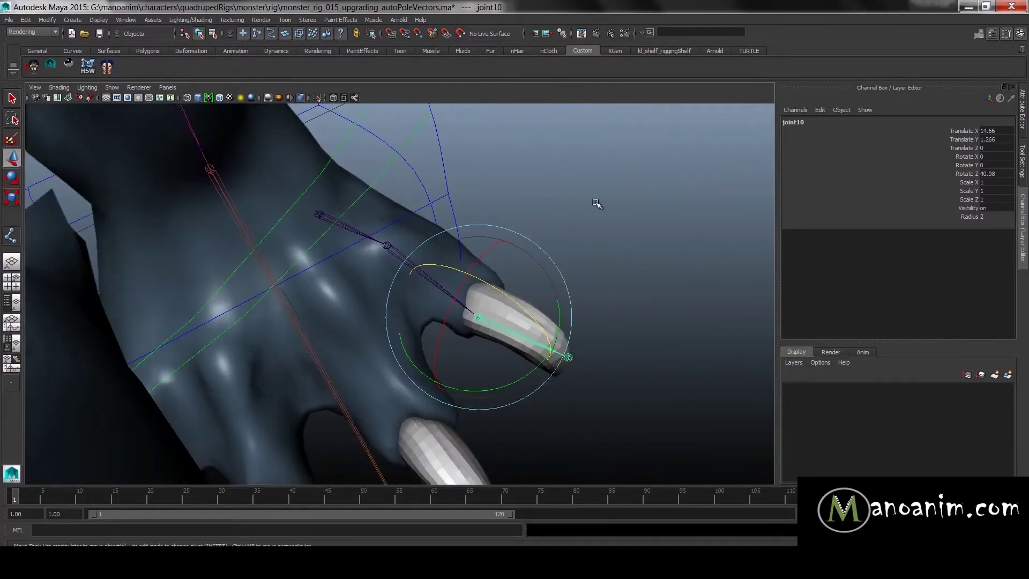
- Try duplicating the outer toe's joint chain and moving and rotating the copy toward the neighbouring toe
left_click(528, 247)
mouse_move(528, 247)
left_mouse_down("alt")
mouse_move(520, 259)
mouse_move(445, 222)
mouse_move(510, 239)
mouse_move(542, 278)
mouse_move(503, 243)
mouse_move(451, 226)
mouse_move(516, 259)
mouse_move(484, 301)
mouse_move(595, 306)
mouse_move(595, 294)
mouse_move(466, 257)
mouse_move(524, 225)
mouse_move(523, 243)
mouse_move(416, 267)
mouse_move(482, 265)
mouse_move(512, 250)
left_mouse_up("alt")
left_click(445, 222)
key("ctrl+d")
left_click_drag(392, 206, 318, 180)
key("e")
left_click_drag(426, 254, 355, 234)
key("w")
- Adjust the duplicate along the neighbouring toe, to about 50.8 in Translate X, 95 in Translate Z and 5.5 in Rotate Y
left_click_drag(226, 260, 236, 258)
key("e")
left_click_drag(379, 256, 419, 251)
key("w")
middle_click_drag(291, 200, 300, 199)
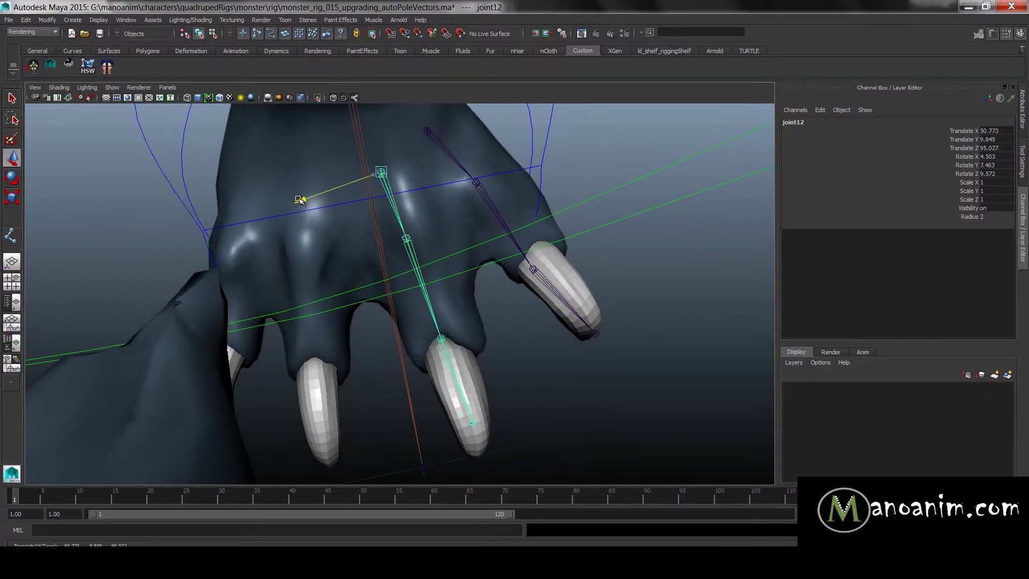
key("e")
middle_click_drag(413, 221, 429, 221)
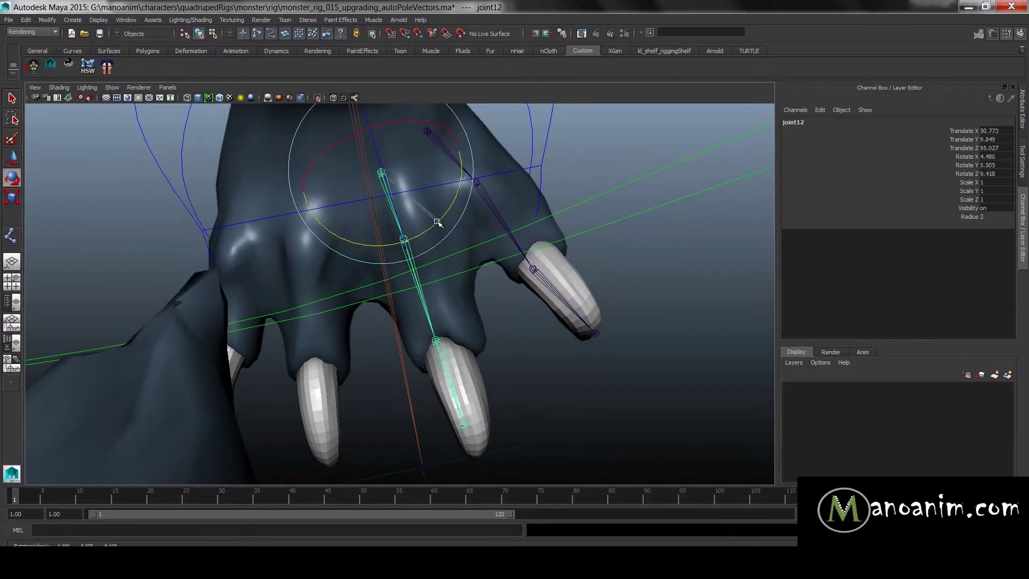
- Delete the duplicated toe chain
key("w")
key("q")
key("Delete")
key("w")
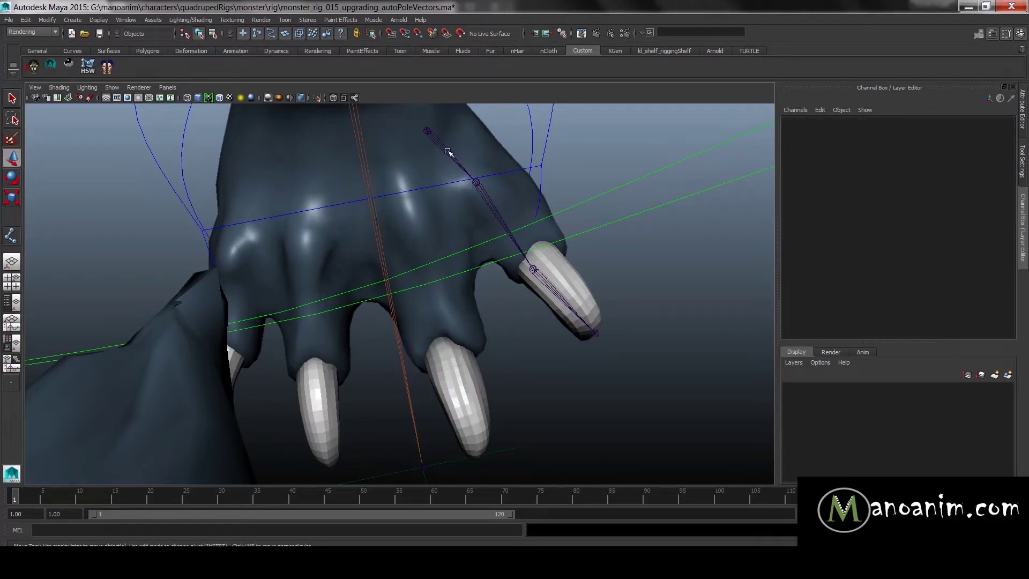
- Show the scene hierarchy beside the view, expand the outer toe's chain and rename its root joint l_frontToe
left_click(448, 153)
left_click(11, 301)
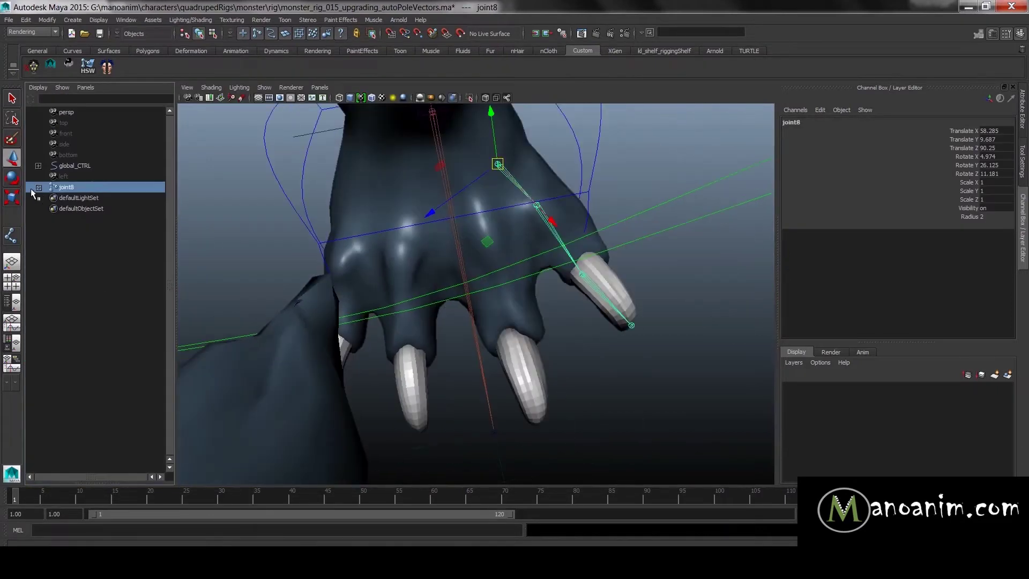
left_click(38, 188)
double_click(91, 189)
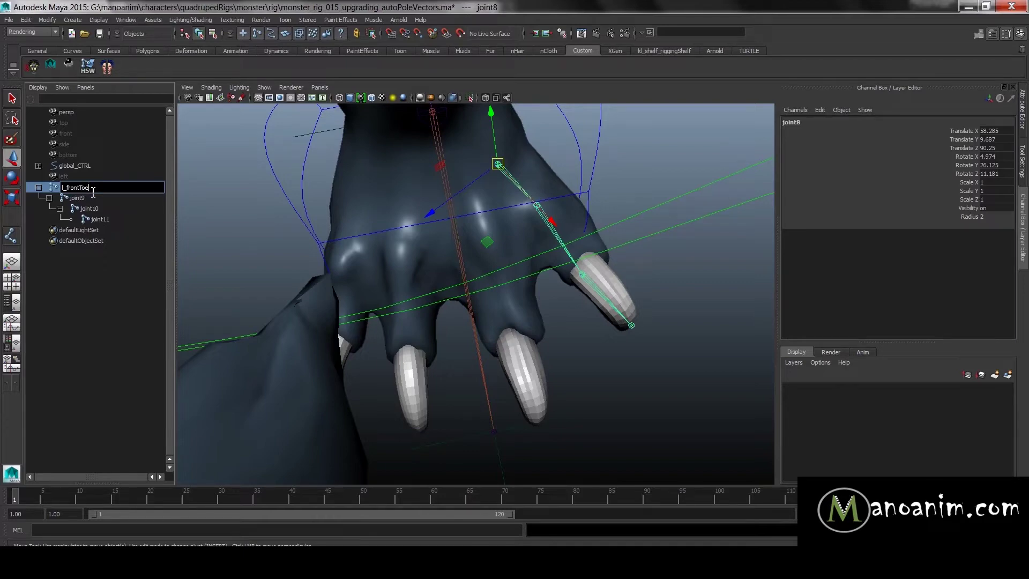
key("Return")
- Rename the chain's root joint l_frontToePinkyAJA_JNT and copy the name for reuse
mouse_move(471, 231)
left_mouse_down("alt")
mouse_move(317, 212)
mouse_move(196, 239)
mouse_move(320, 251)
mouse_move(652, 336)
mouse_move(544, 326)
mouse_move(494, 268)
mouse_move(556, 257)
mouse_move(558, 284)
mouse_move(636, 362)
left_mouse_up("alt")
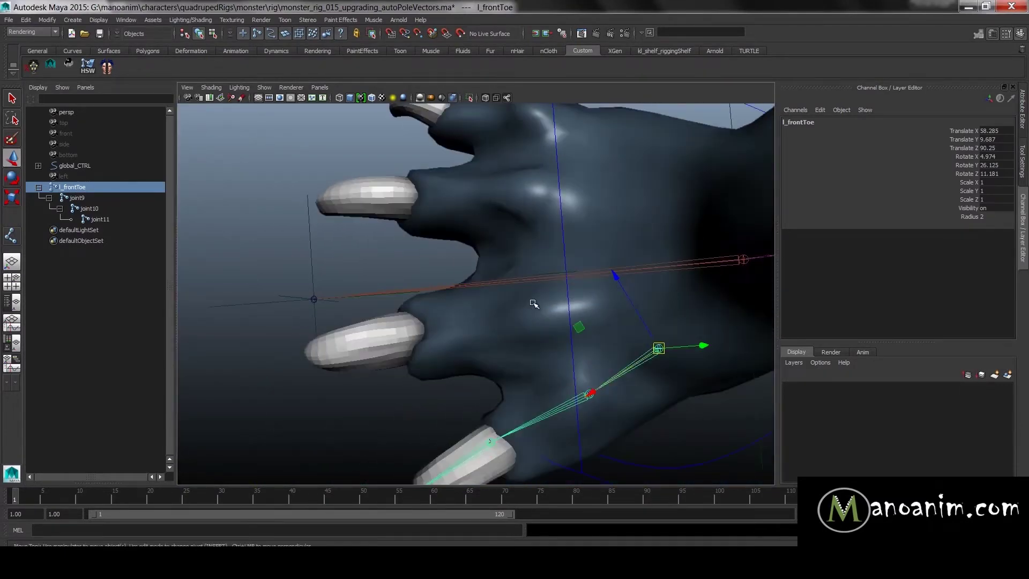
left_click_drag(593, 197, 567, 193, "alt")
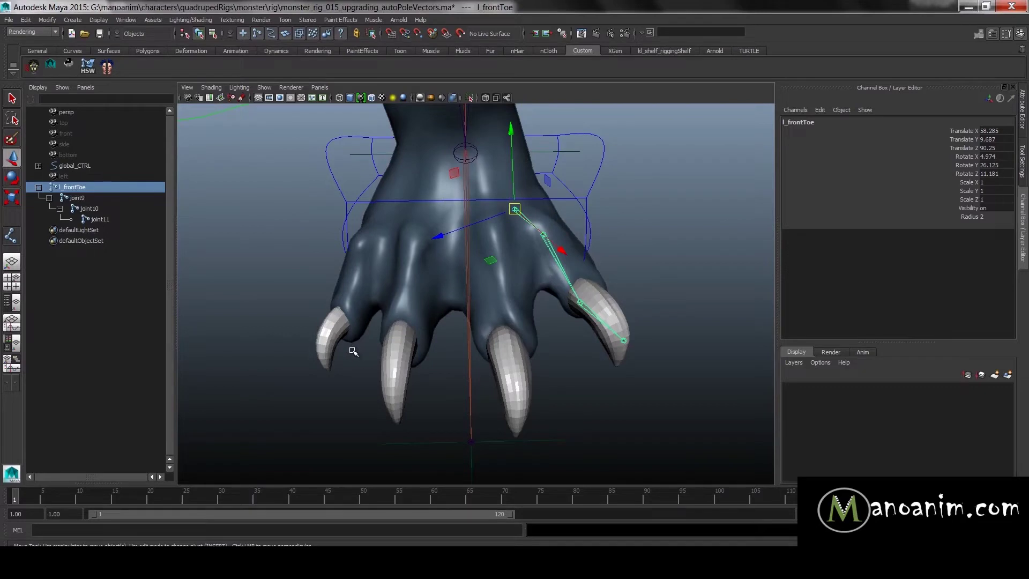
left_click_drag(446, 312, 501, 294, "alt")
key("bracketleft")
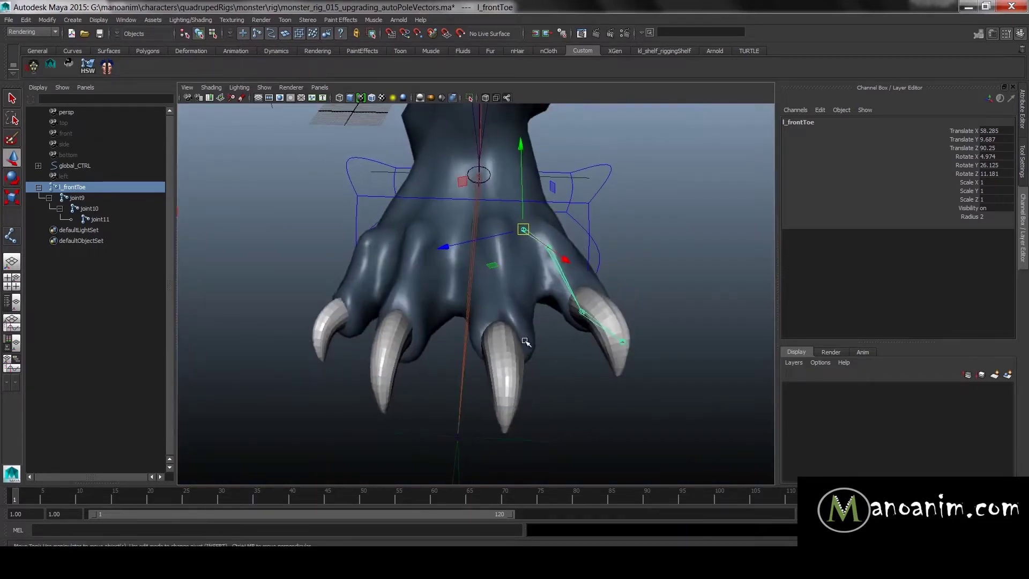
left_click_drag(585, 315, 614, 338, "alt")
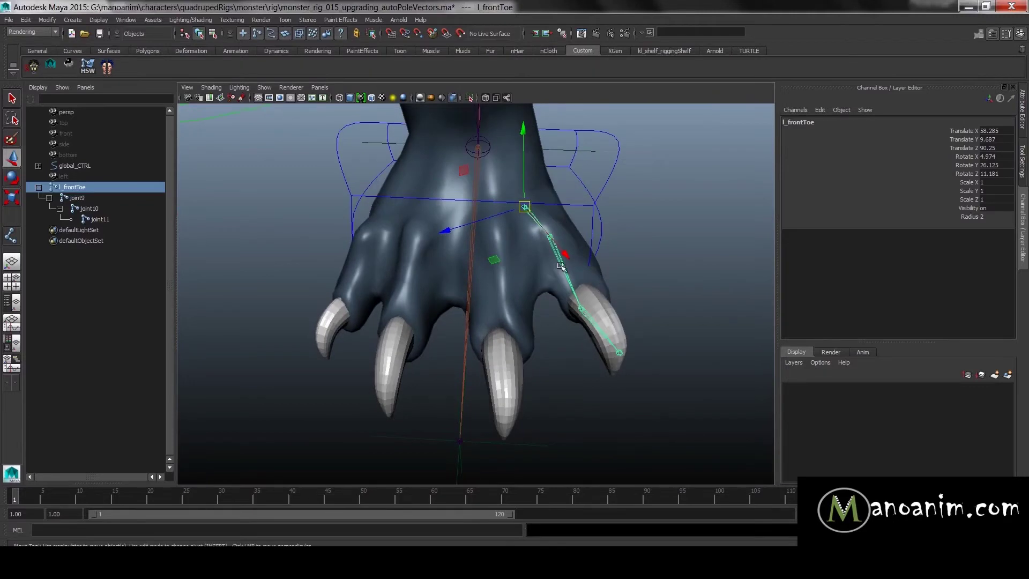
double_click(104, 189)
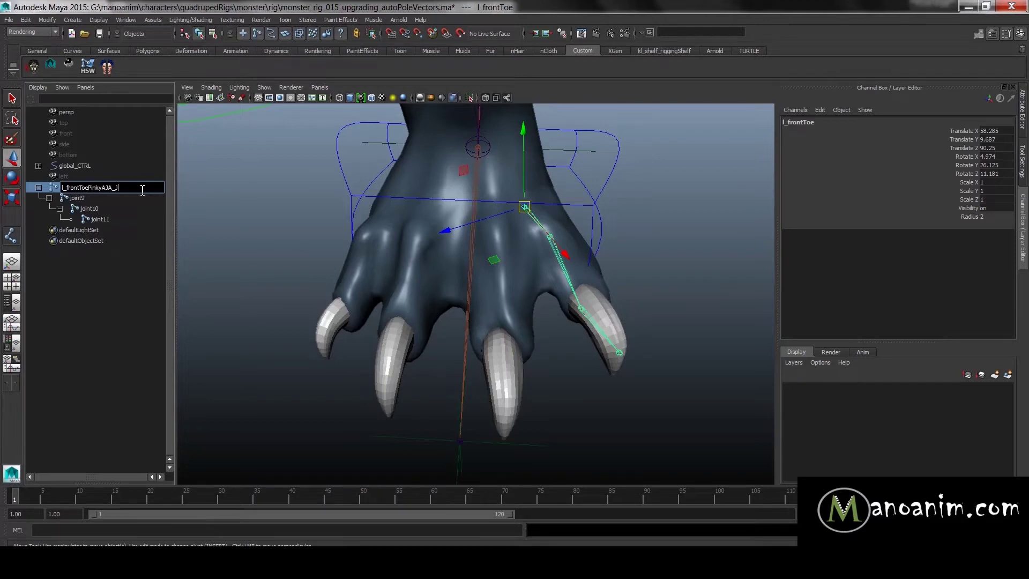
key("ctrl+a")
key("ctrl+c")
double_click(99, 195)
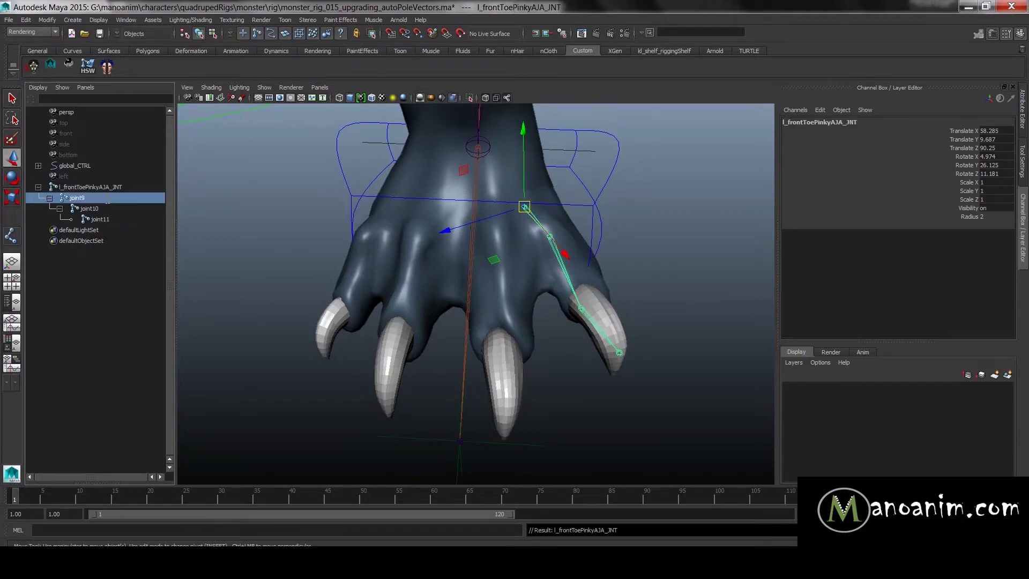
left_click(130, 187)
left_click(130, 186)
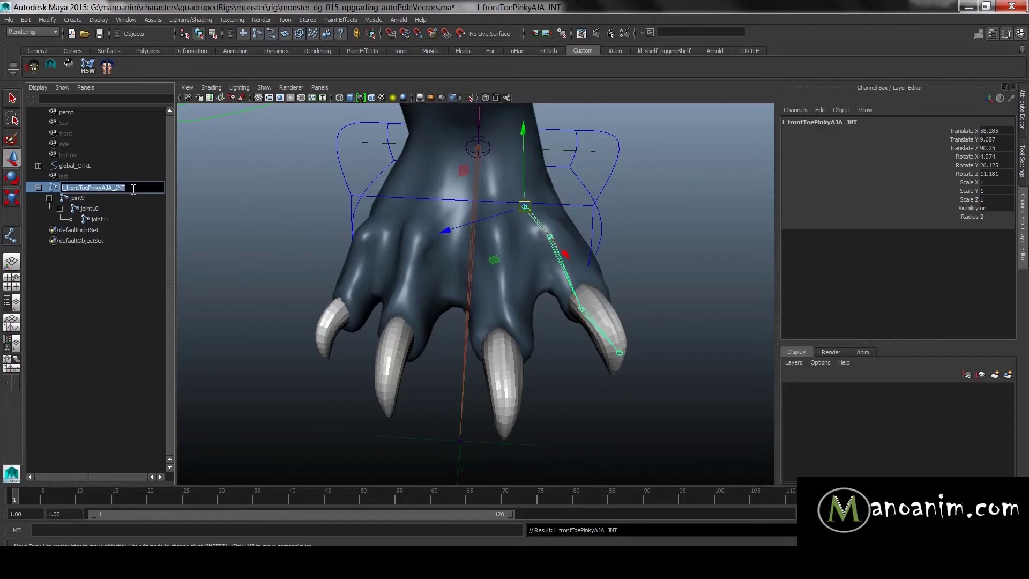
double_click(114, 187)
- Paste the name l_frontToePinkyAJA_JNT onto the chain's three child joints
double_click(110, 195)
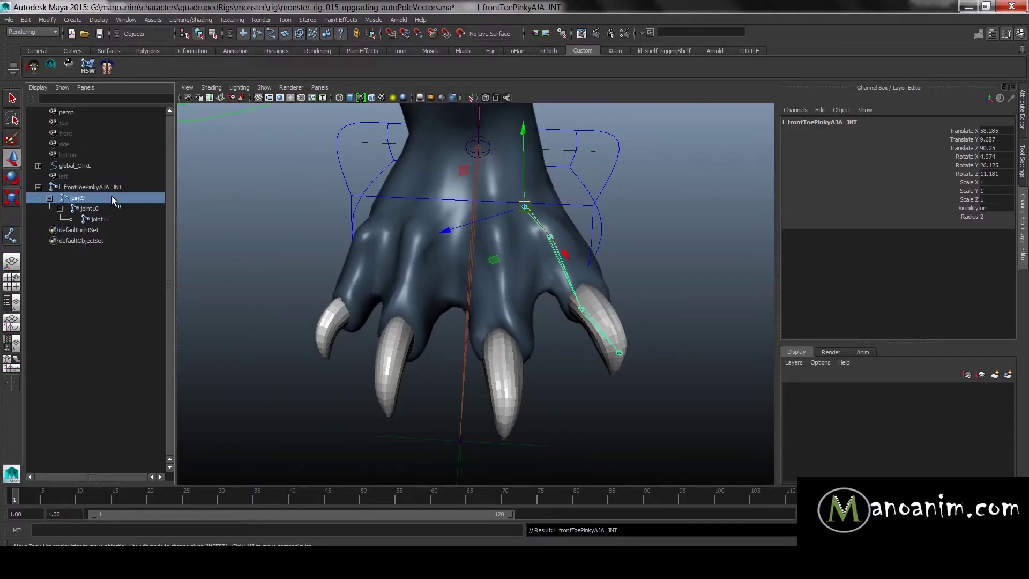
key("ctrl+v")
key("Return")
double_click(118, 208)
key("ctrl+v")
key("Return")
left_click(128, 219)
double_click(128, 219)
key("ctrl+v")
key("Return")
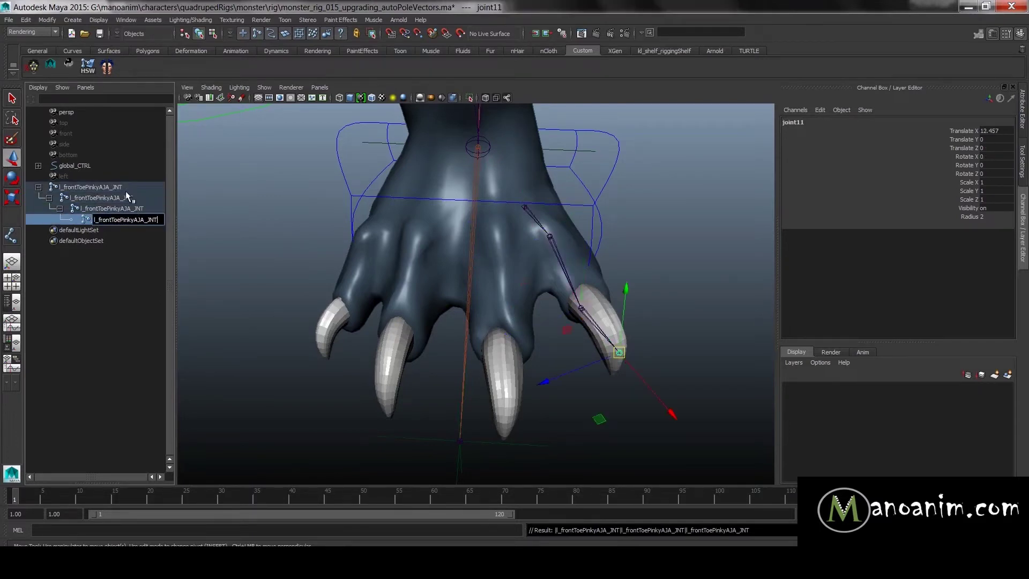
- Rename the three child joints, in order, l_frontToePinkyAJB_JNT, l_frontToePinkyAJC_JNT and l_frontToePinkyAJEnd_JNT
left_click(121, 198)
double_click(120, 198)
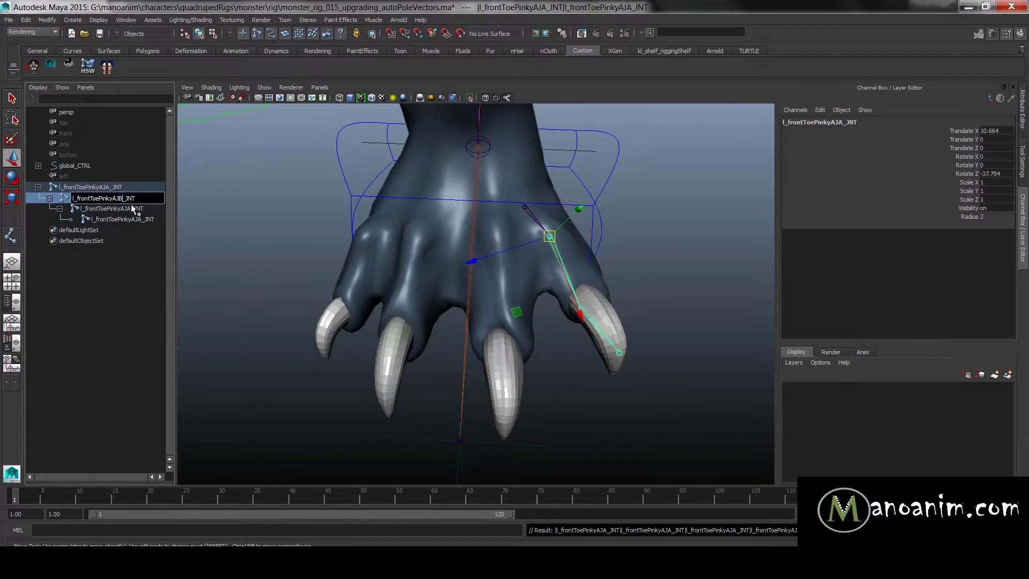
type("B")
key("Return")
double_click(134, 209)
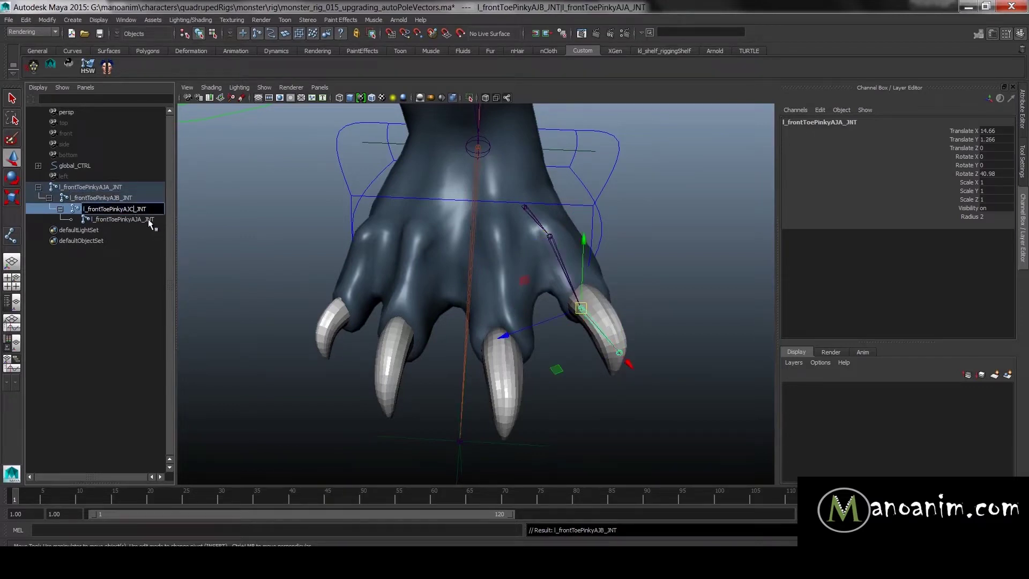
key("Return")
double_click(148, 219)
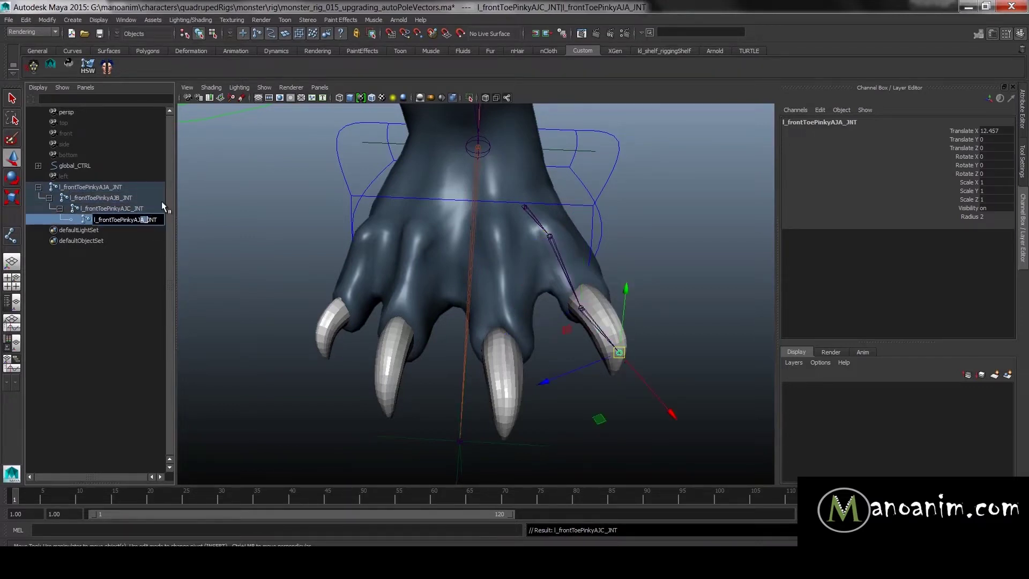
type("End")
key("Return")
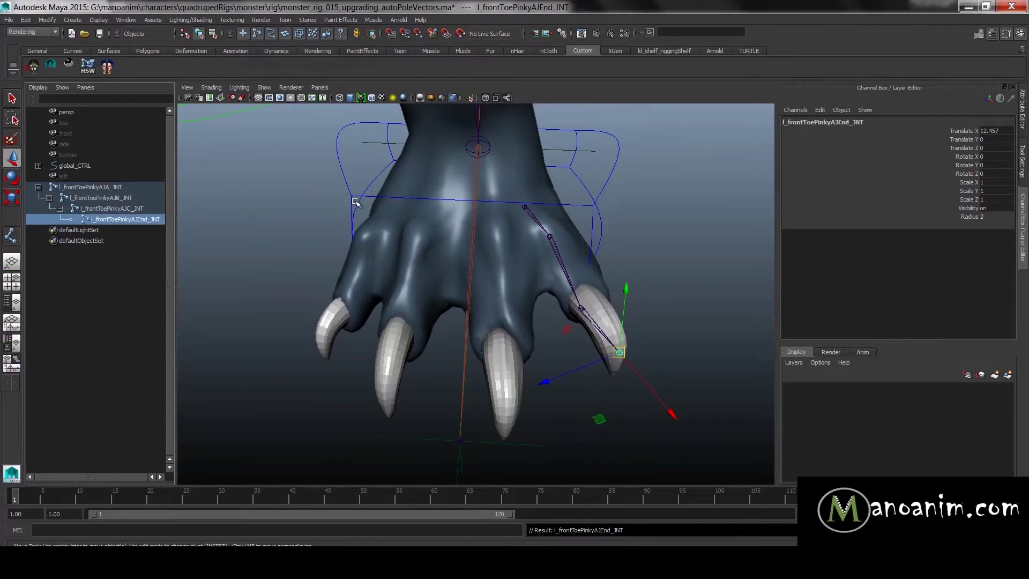
- Duplicate the pinky toe chain from its root joint and rotate the copy to about 5.4 in Rotate Y
left_click(99, 187)
scroll(606, 187, "up", 5)
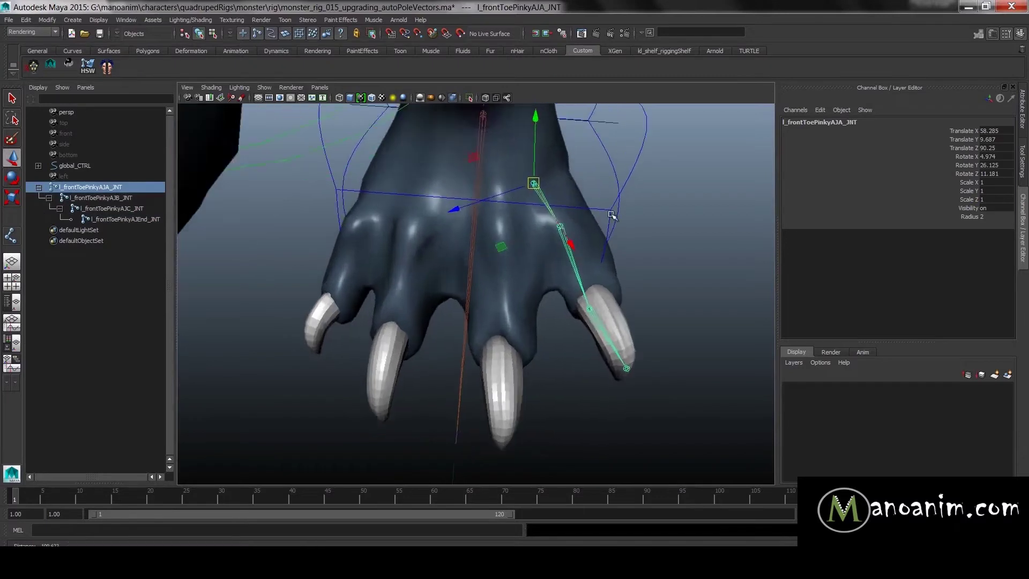
key("ctrl+d")
scroll(593, 185, "down", 3)
scroll(557, 224, "up", 3)
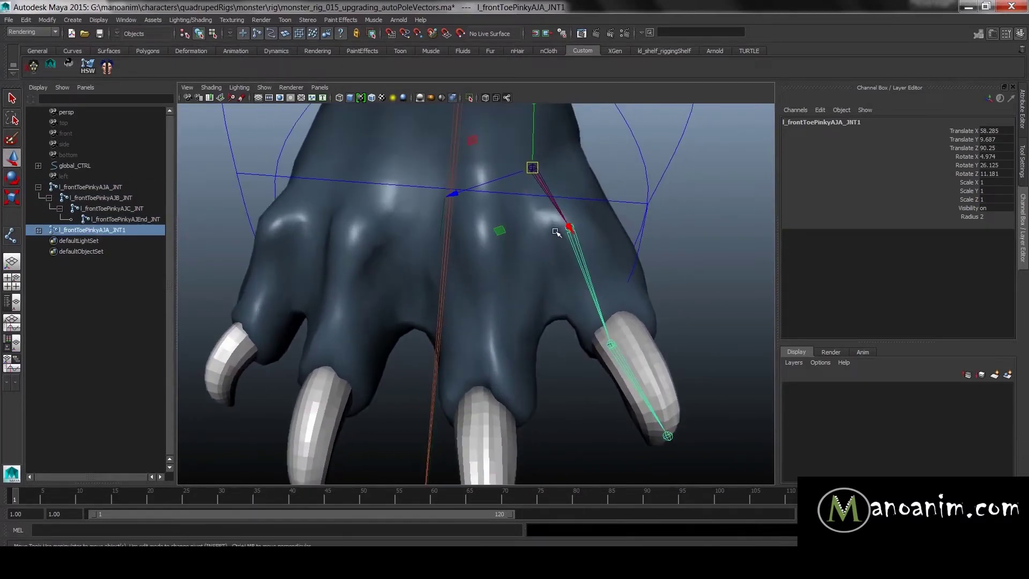
key("e")
left_click_drag(581, 241, 536, 232)
- Move the duplicated chain into the neighbouring toe, at about 51 in Translate X, 9.5 in Y and 93.4 in Z
key("w")
left_click_drag(462, 170, 279, 307)
left_click_drag(483, 255, 599, 348)
key("e")
key("w")
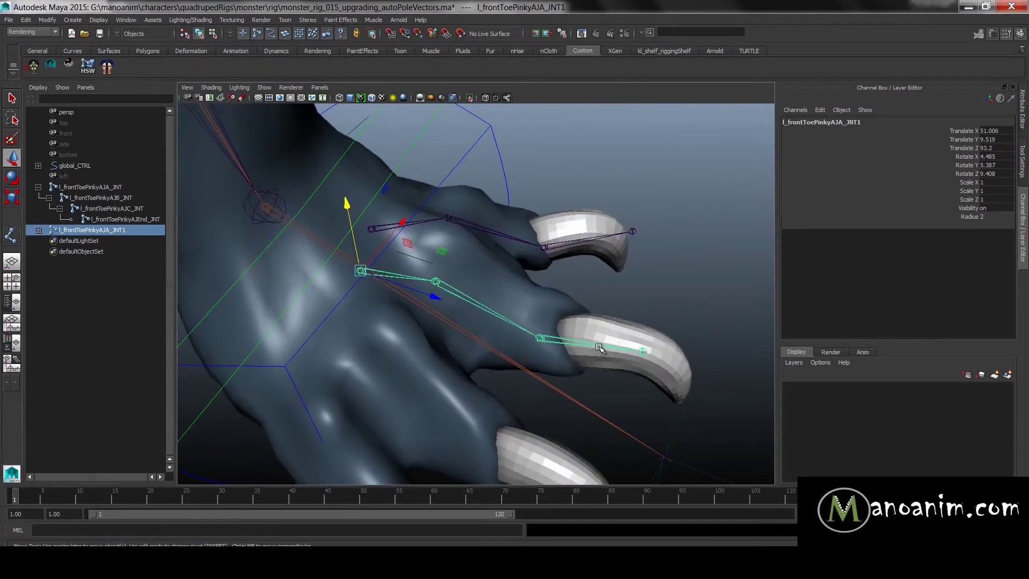
left_click_drag(439, 300, 441, 301)
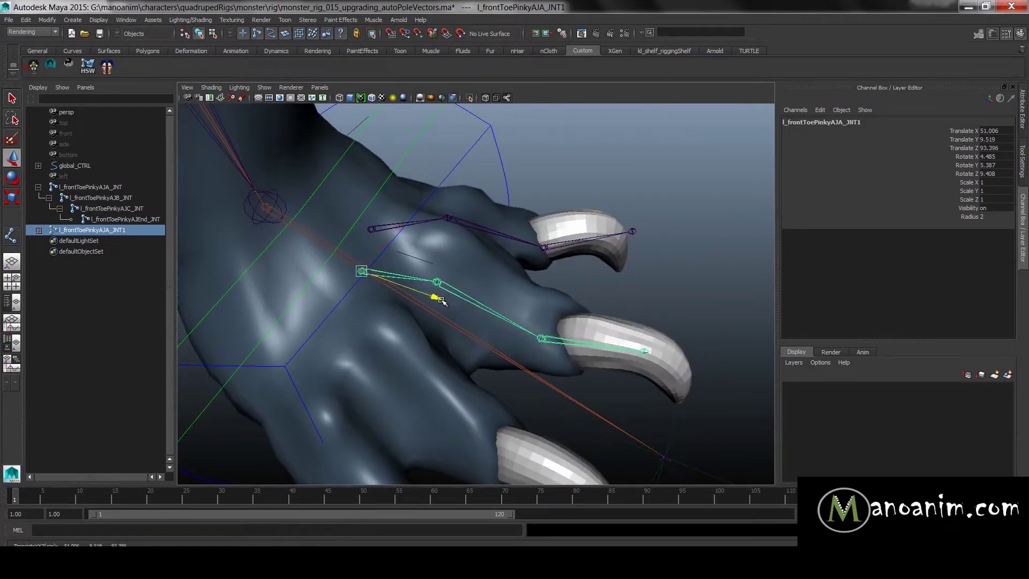
- Select every joint in both front toe chains, down to the end joints, and set their Radius to 4.21
left_click(388, 246)
key("ctrl+z")
left_click_drag(387, 248, 320, 269)
left_click_drag(618, 295, 649, 318, "alt")
middle_click_drag(649, 318, 576, 321, "alt")
right_click_drag(576, 321, 640, 329, "alt")
left_click(596, 253, "shift")
left_click(552, 314, "shift")
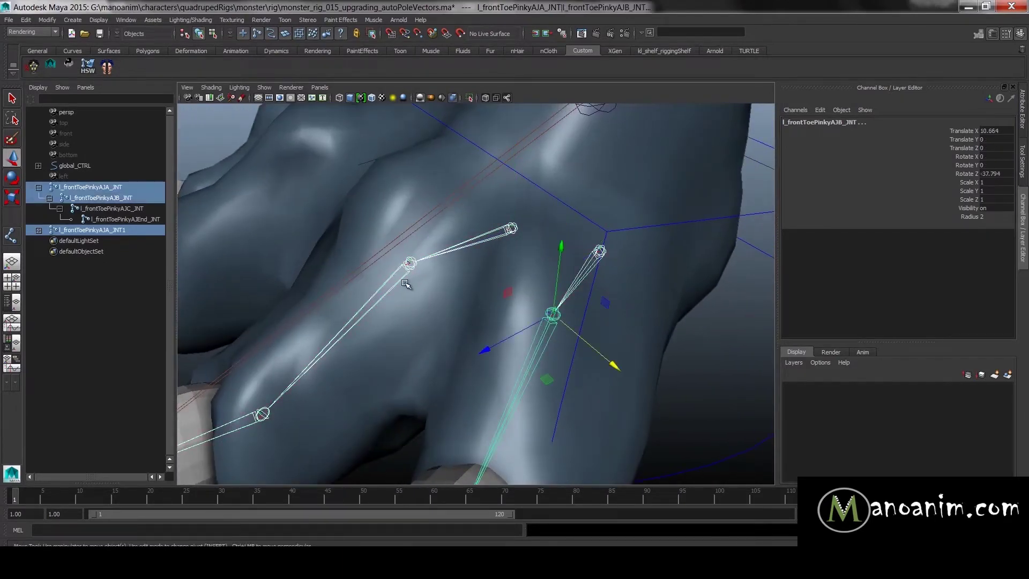
left_click(410, 263, "shift")
right_click_drag(589, 305, 560, 316, "alt")
middle_click_drag(568, 418, 597, 375, "alt")
left_click_drag(597, 375, 616, 402, "alt")
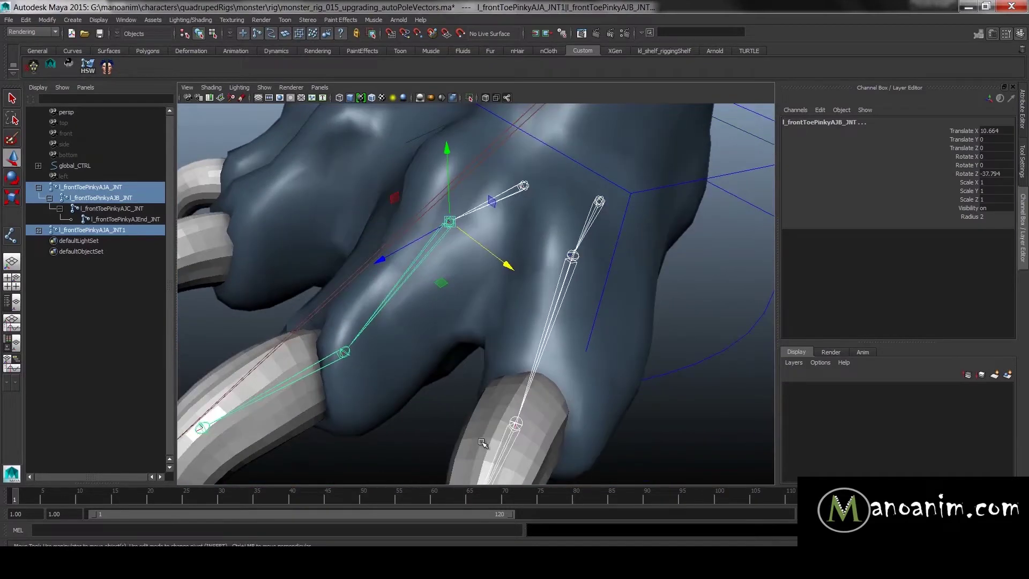
left_click(515, 424, "shift")
middle_click_drag(339, 375, 420, 377, "alt")
left_click_drag(419, 379, 432, 349, "shift")
key("ctrl+z")
right_click_drag(547, 355, 502, 356, "alt")
left_click_drag(501, 356, 564, 318, "alt")
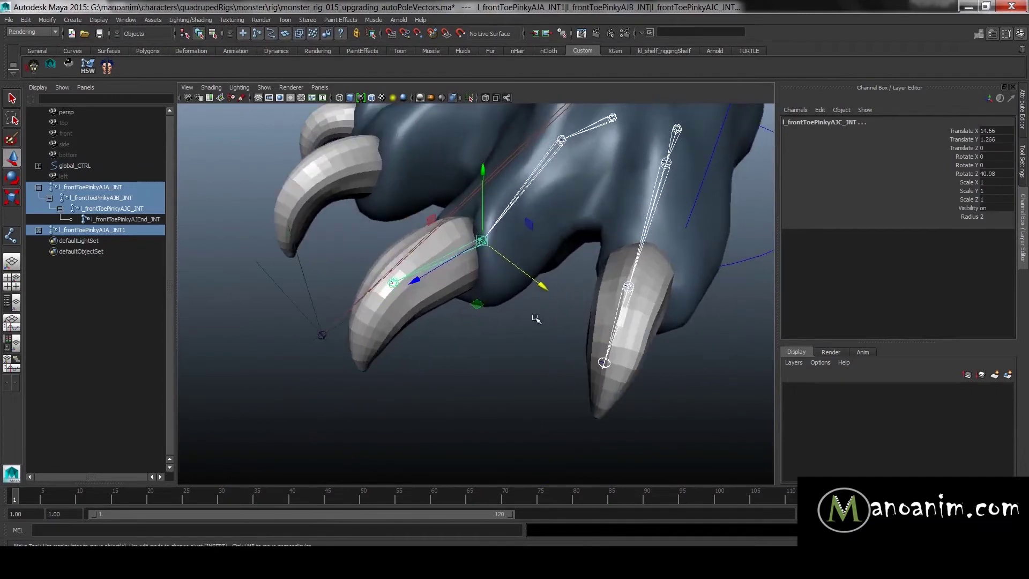
left_click(395, 286, "shift")
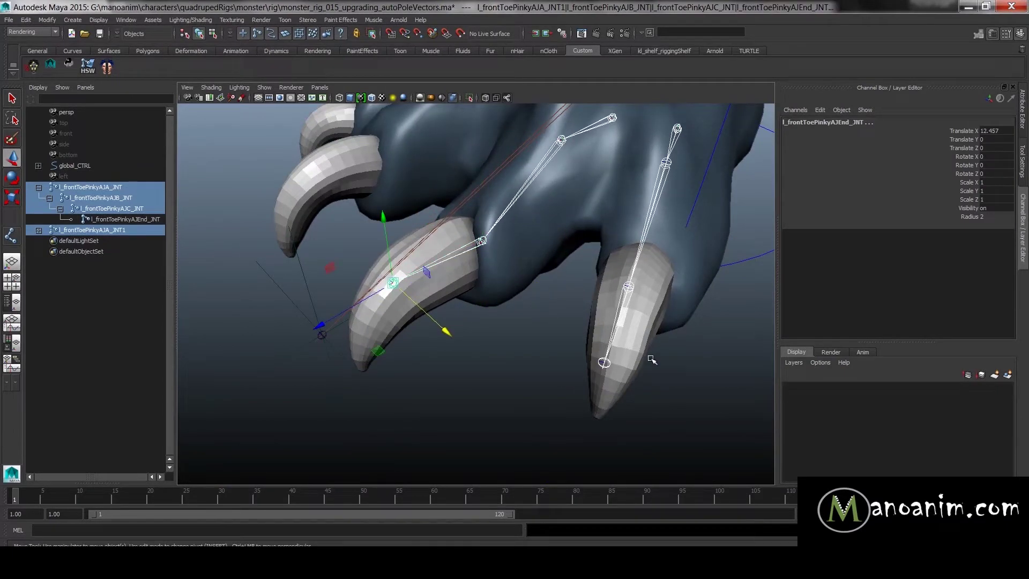
left_click(602, 364, "shift")
left_click(969, 216)
middle_click_drag(637, 244, 752, 260)
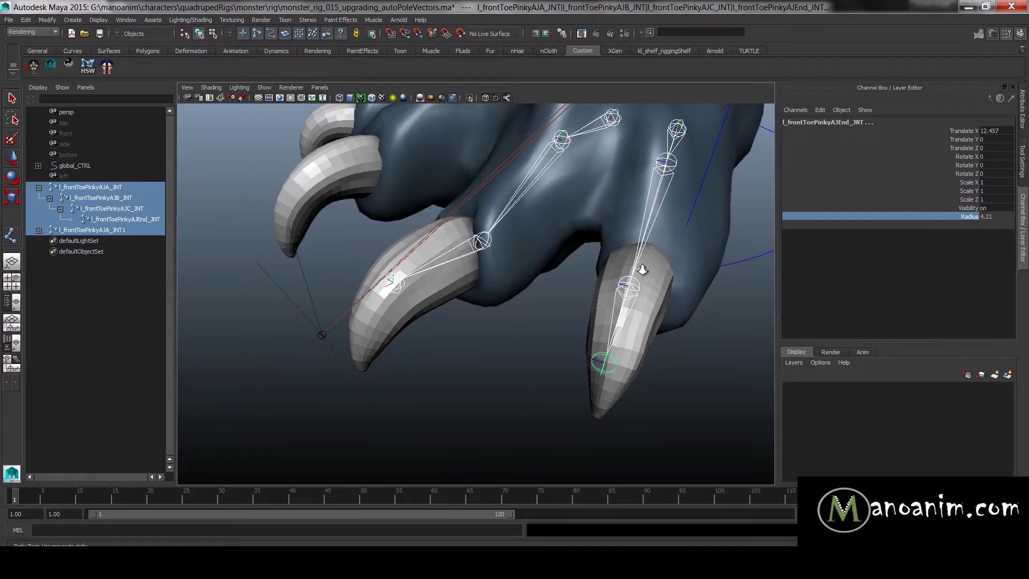
right_click_drag(667, 270, 625, 271, "alt")
left_click_drag(624, 270, 608, 293, "alt")
left_click(673, 266)
- Duplicate the second toe's chain from its root and move the copy toward the third toe, at about 34.6 in Translate X and 93.9 in Z
right_click_drag(534, 249, 563, 161, "alt")
middle_click_drag(562, 161, 583, 225, "alt")
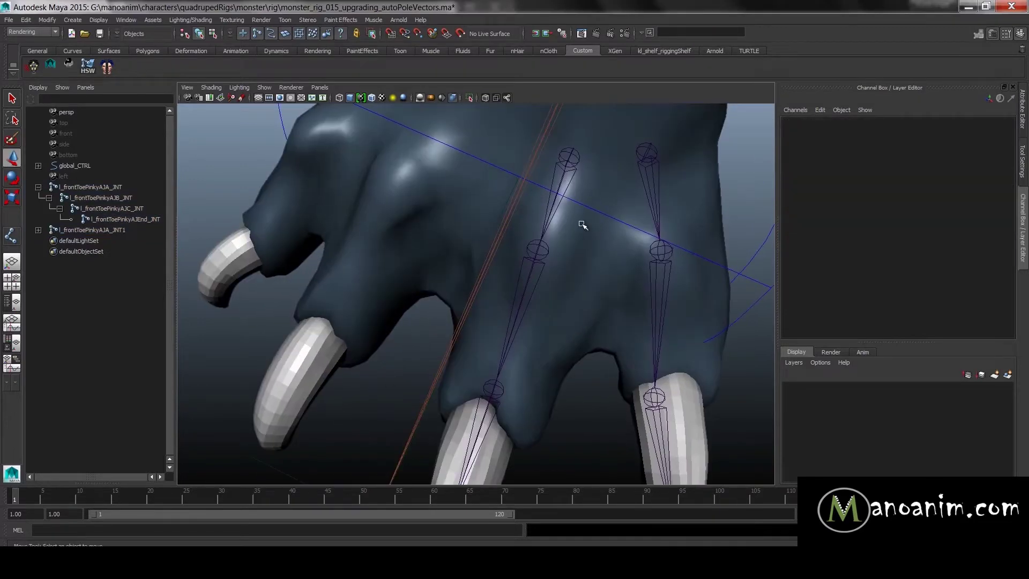
left_click(571, 164)
left_click_drag(641, 189, 481, 159)
left_click_drag(451, 204, 531, 166, "alt")
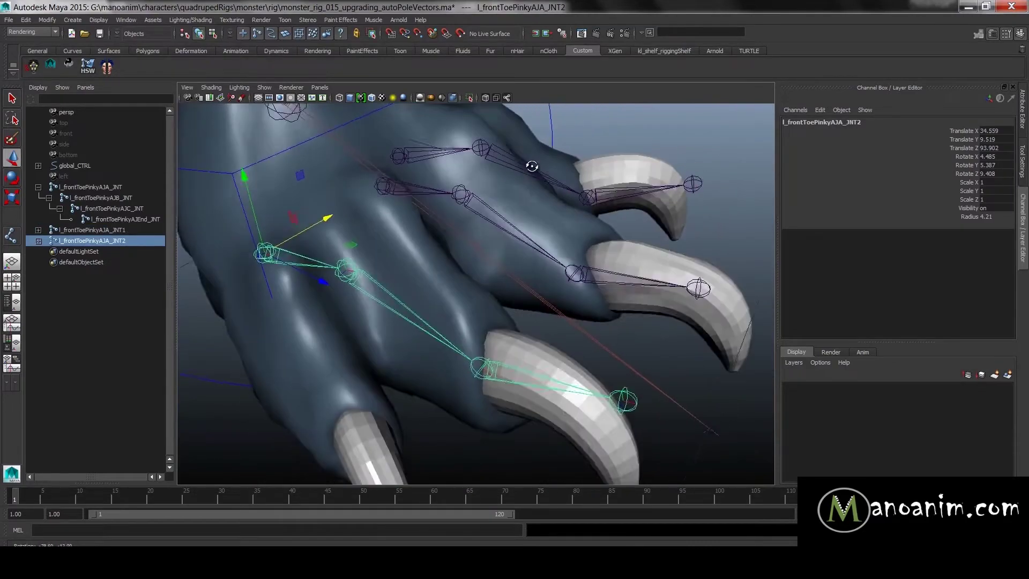
- Rotate the third toe's duplicated chain to about -5.4 in Rotate Y and 8.6 in Rotate Z
right_click_drag(531, 166, 398, 203, "alt")
left_click_drag(398, 204, 530, 322, "alt")
middle_click_drag(543, 384, 519, 289, "alt")
key("e")
left_click_drag(513, 359, 519, 369)
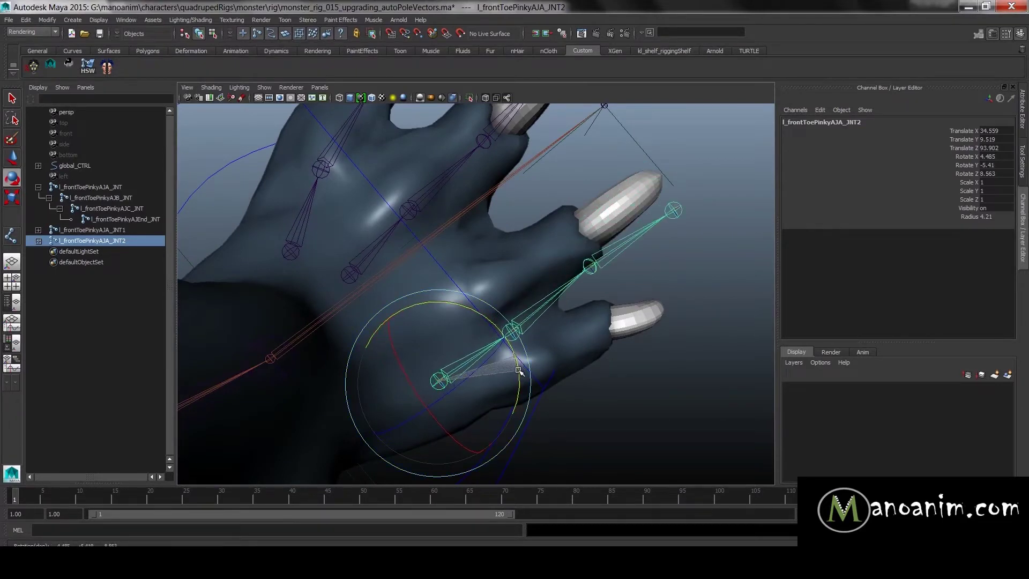
- Move the third toe's chain to about 39.1 in Translate X, 9.7 in Y and 94.6 in Z
key("w")
left_click_drag(400, 316, 396, 294)
left_click_drag(478, 308, 536, 152)
left_click_drag(457, 184, 557, 214, "alt")
left_click_drag(576, 163, 581, 161)
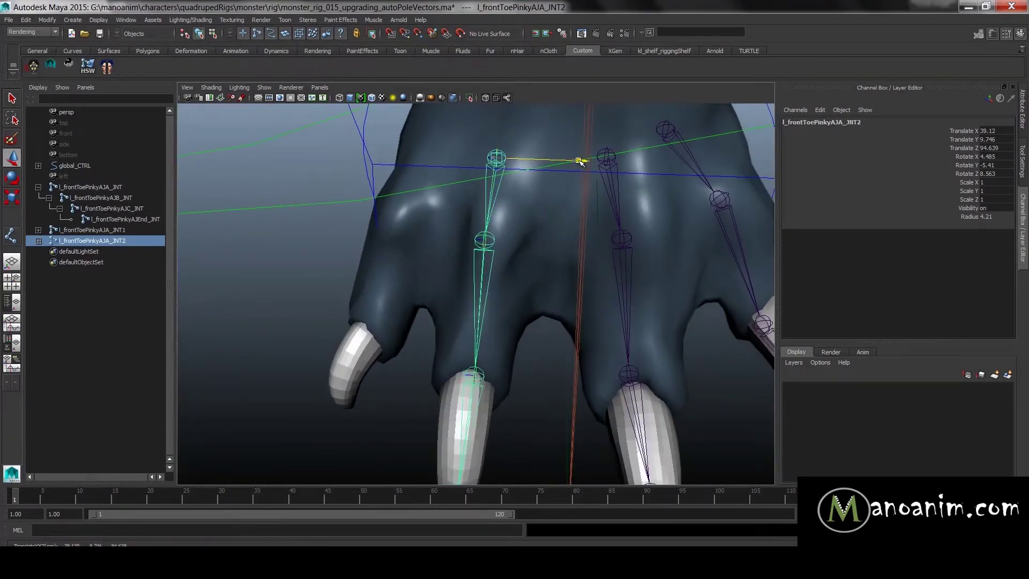
- Fine-tune the third toe's chain to about -1.2, -6.3 and 8.5 in Rotate X, Y and Z, and 39.8 in Translate X
key("e")
left_click_drag(544, 209, 542, 213)
left_click_drag(448, 269, 463, 217, "alt")
left_click_drag(533, 180, 538, 189)
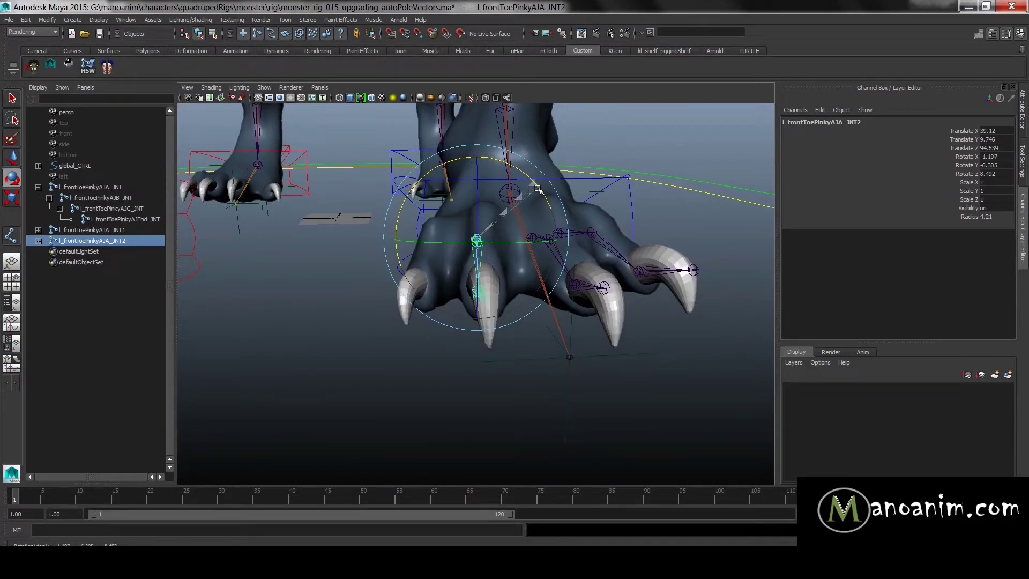
key("w")
left_click_drag(534, 237, 515, 282)
key("e")
scroll(464, 239, "up", 5)
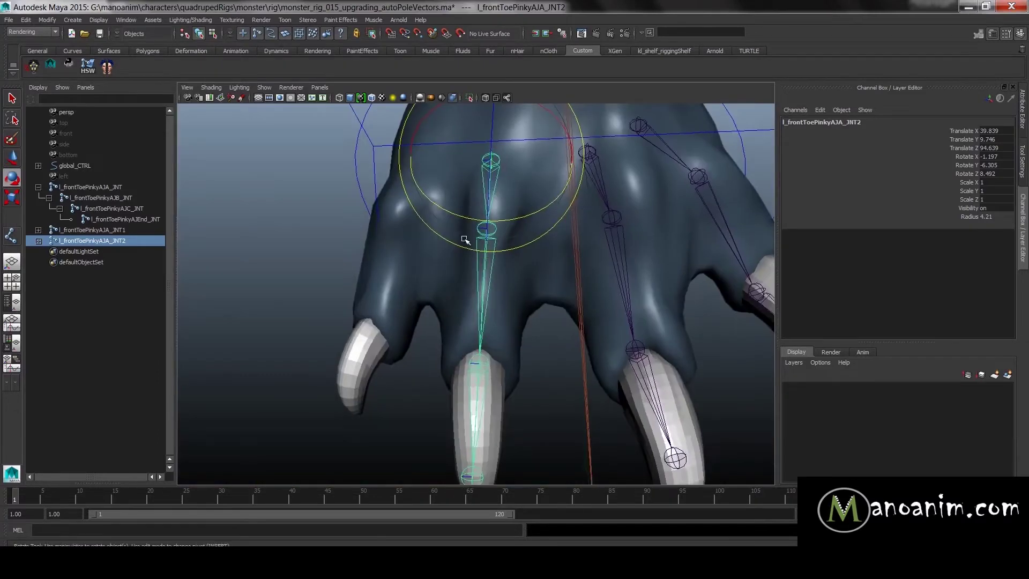
left_click_drag(465, 240, 475, 225, "alt")
- Duplicate the third toe's chain and move the copy toward the innermost toe, at about 32.9 in Translate X
key("ctrl+d")
key("w")
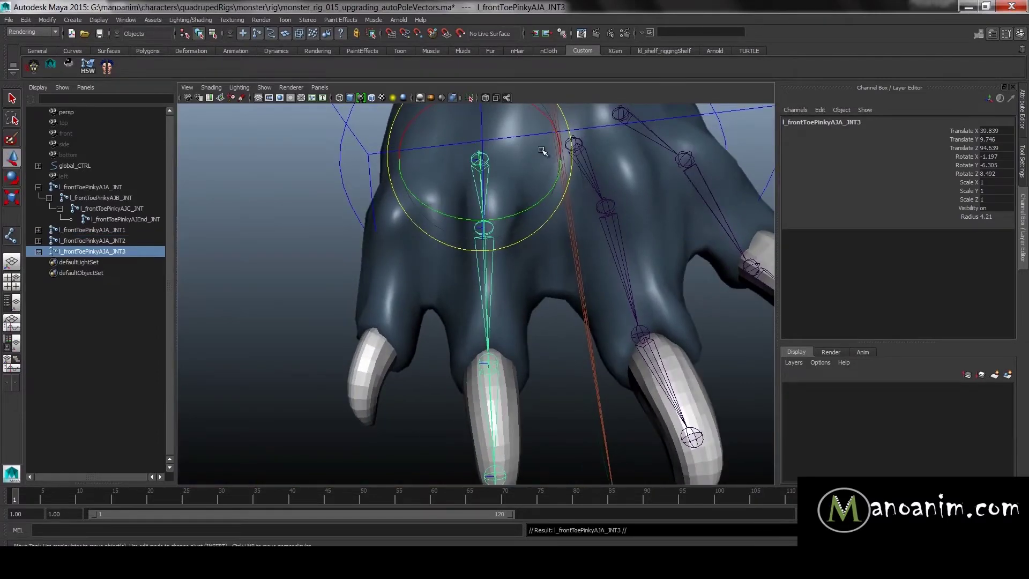
left_click_drag(543, 152, 482, 154)
- Rotate the new copy to about -21.5 in Rotate Y and fit it into the innermost toe at about 35.0, 9.9 and 90.7 in Translate X, Y and Z
key("e")
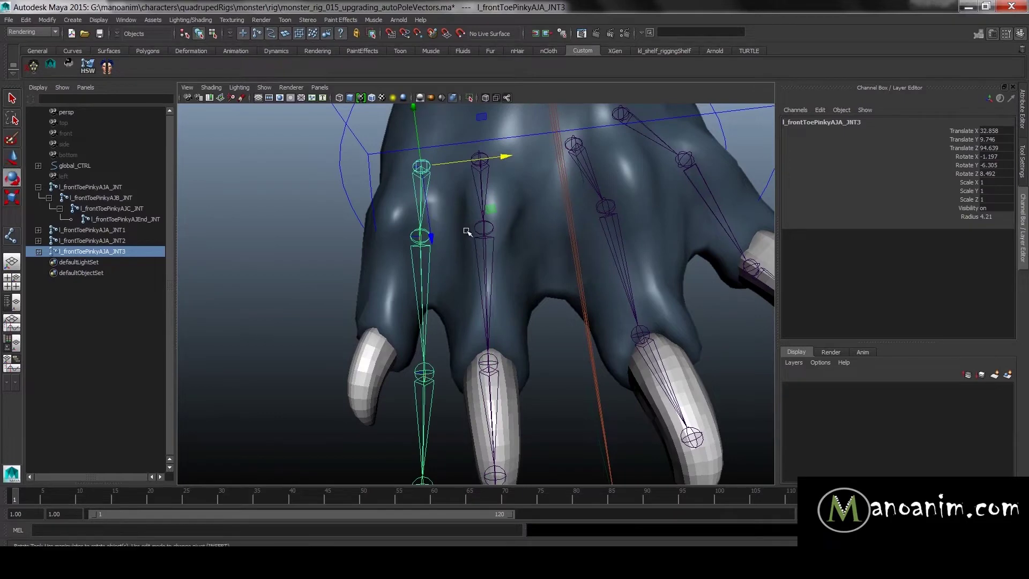
left_click_drag(466, 213, 408, 258)
key("w")
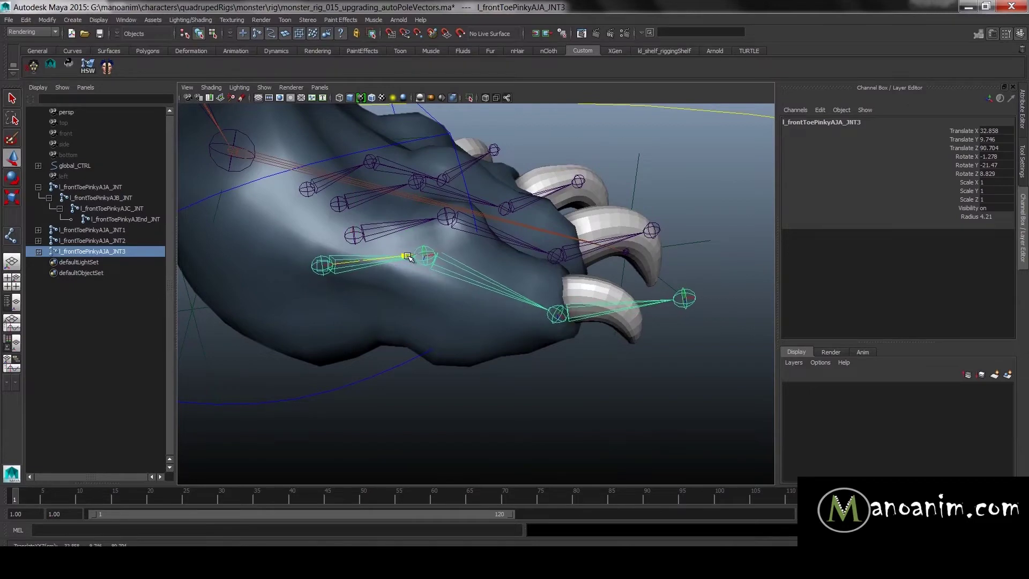
mouse_move(315, 185)
left_mouse_down()
mouse_move(312, 231)
mouse_move(274, 241)
left_mouse_up()
mouse_move(384, 158)
left_mouse_down()
mouse_move(409, 144)
mouse_move(466, 177)
mouse_move(494, 172)
mouse_move(461, 204)
left_mouse_up()
left_click_drag(402, 191, 325, 215, "alt")
left_click_drag(328, 215, 393, 195, "alt")
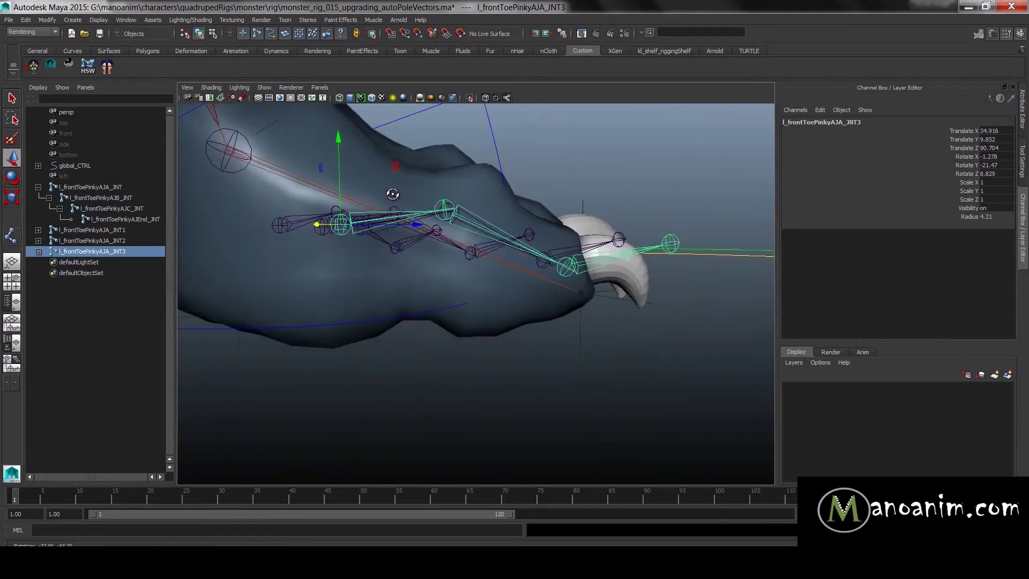
left_click_drag(340, 146, 339, 144)
- Check the four toe chains against the foot and select the root joint of the third toe's chain
left_click_drag(514, 210, 384, 171, "alt")
left_click_drag(677, 310, 656, 327, "alt")
left_click_drag(566, 334, 449, 304, "alt")
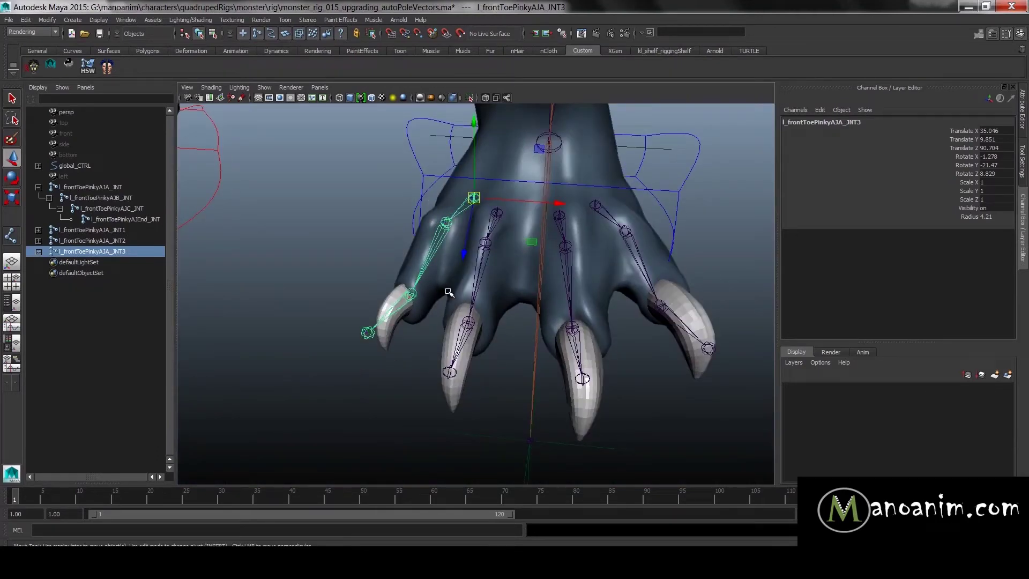
left_click_drag(590, 211, 590, 229, "alt")
right_click_drag(590, 229, 612, 262, "alt")
left_click_drag(613, 262, 602, 249, "alt")
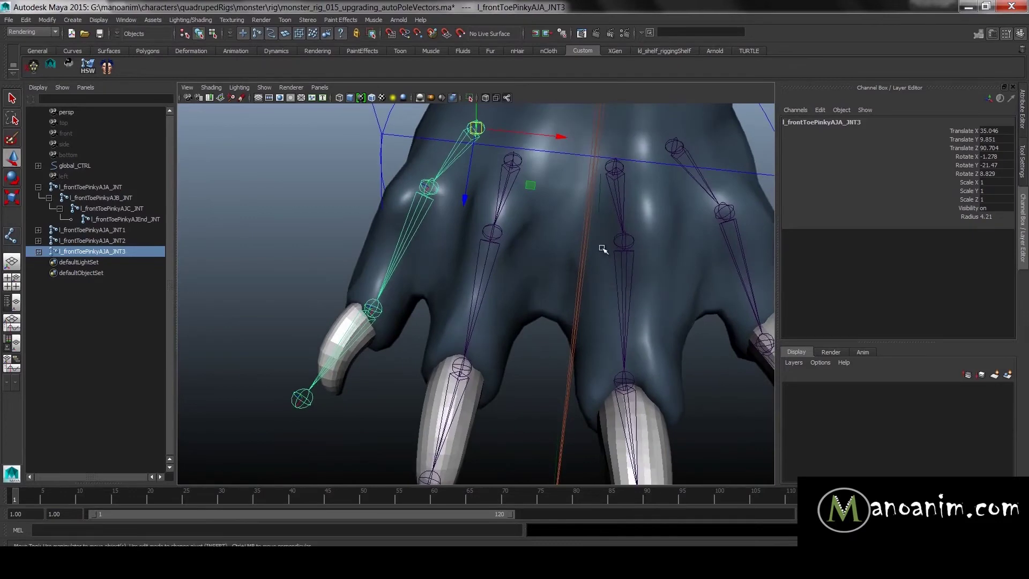
left_click(513, 162)
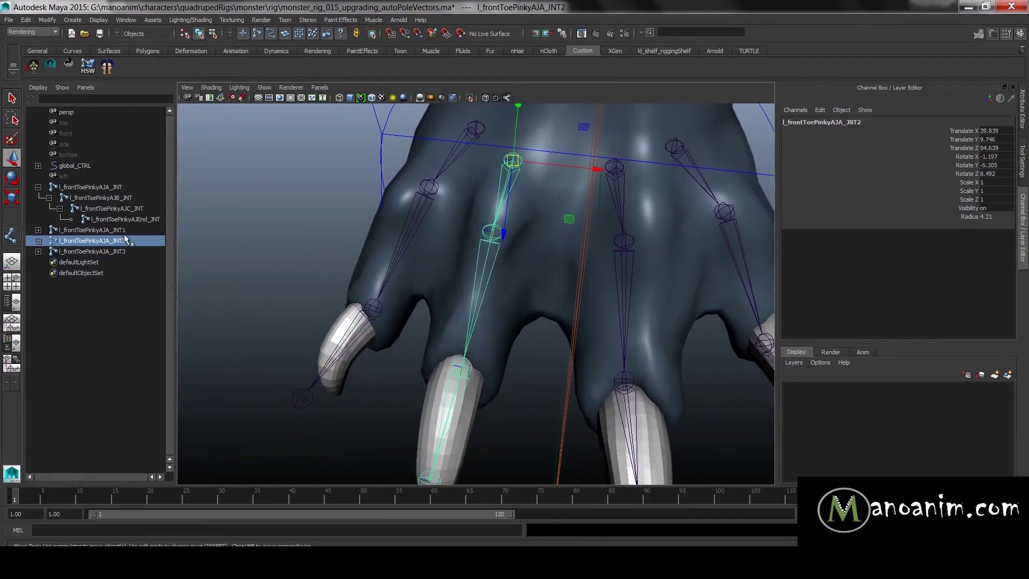
- Collapse the pinky toe hierarchy and select the l_frontToePinkyAJA_JNT1 root joint
left_click(38, 187)
left_click(113, 197)
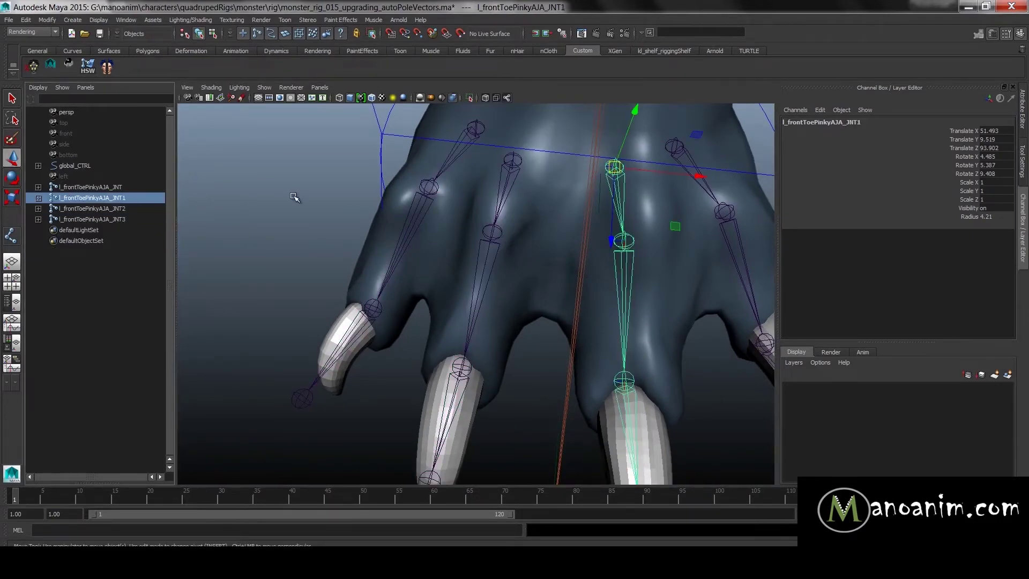
key("space")
key("space")
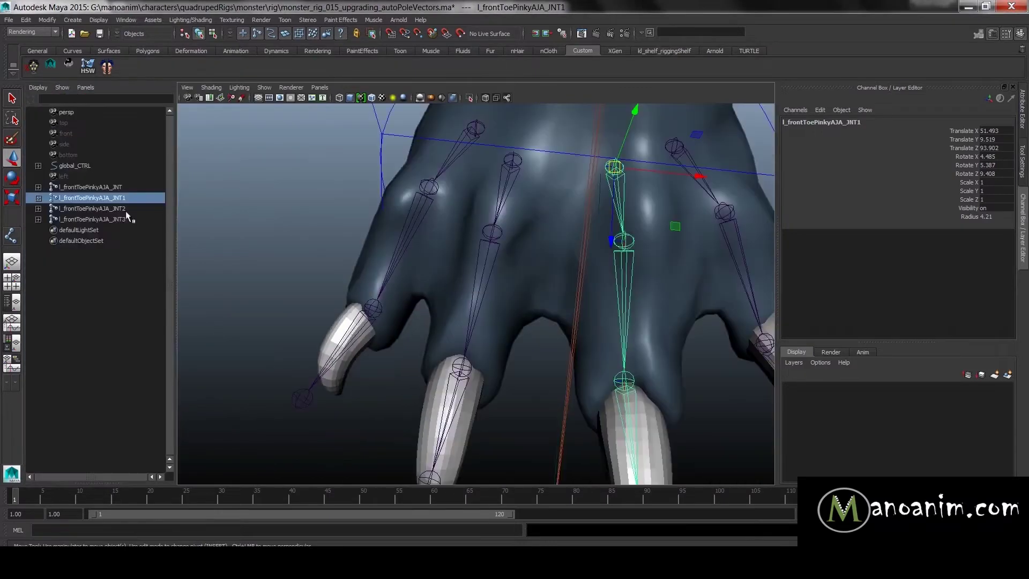
key("space")
left_click_drag(319, 164, 401, 206)
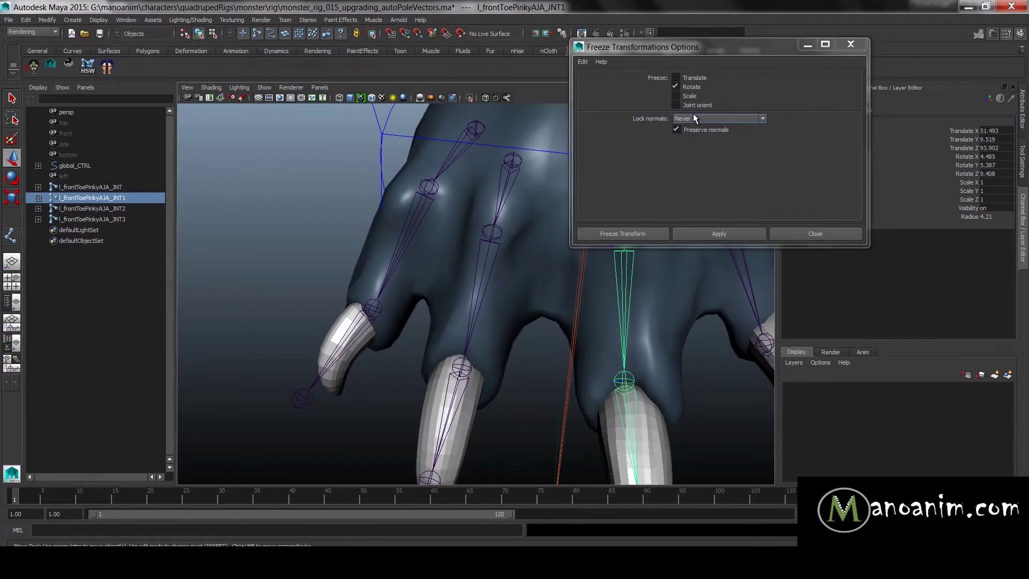
left_click(810, 234)
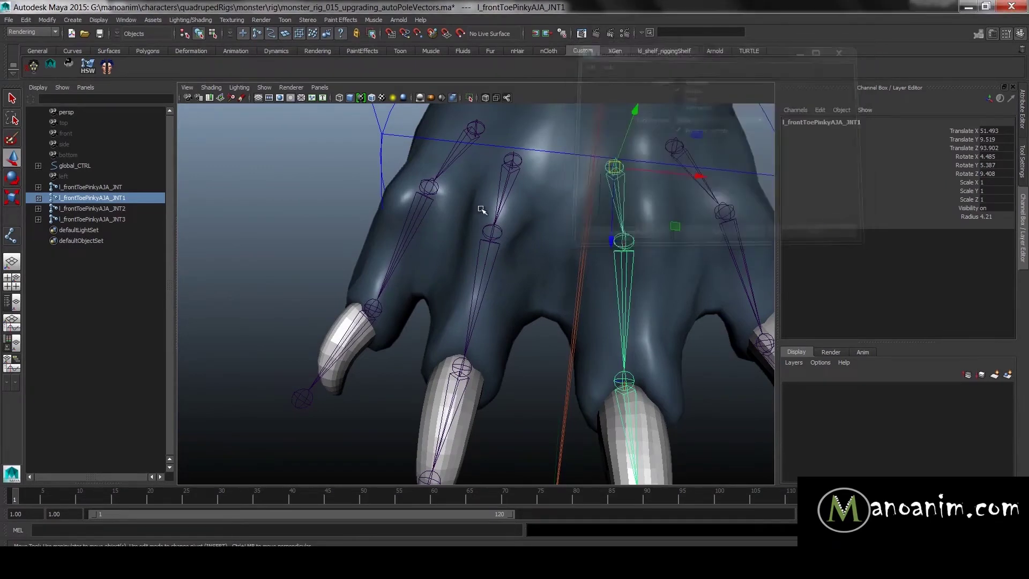
- Try replacing "pinky" with "ring" in the selected joint's name using Search and Replace Names
key("space")
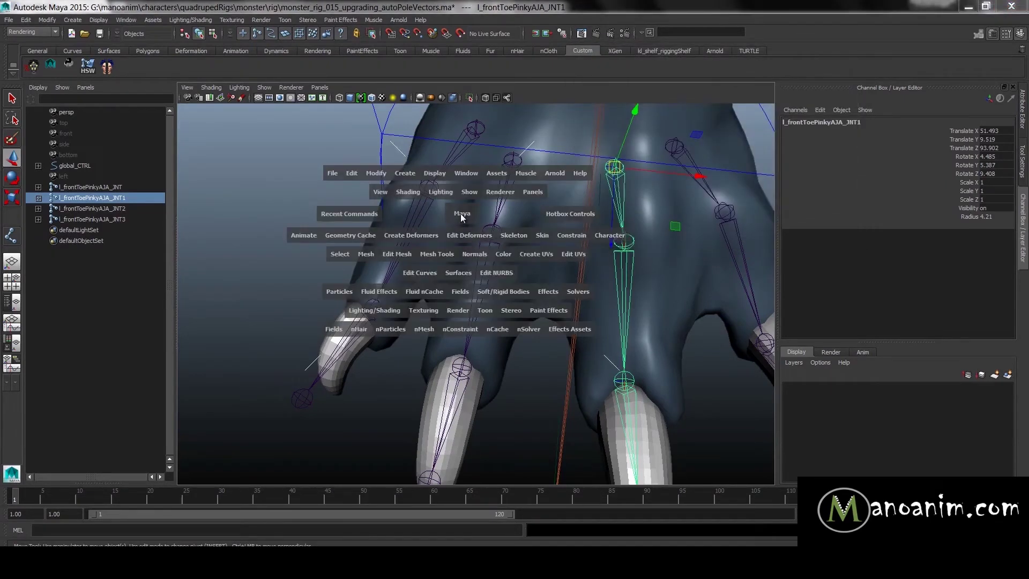
left_click_drag(331, 172, 252, 195)
left_click(383, 176)
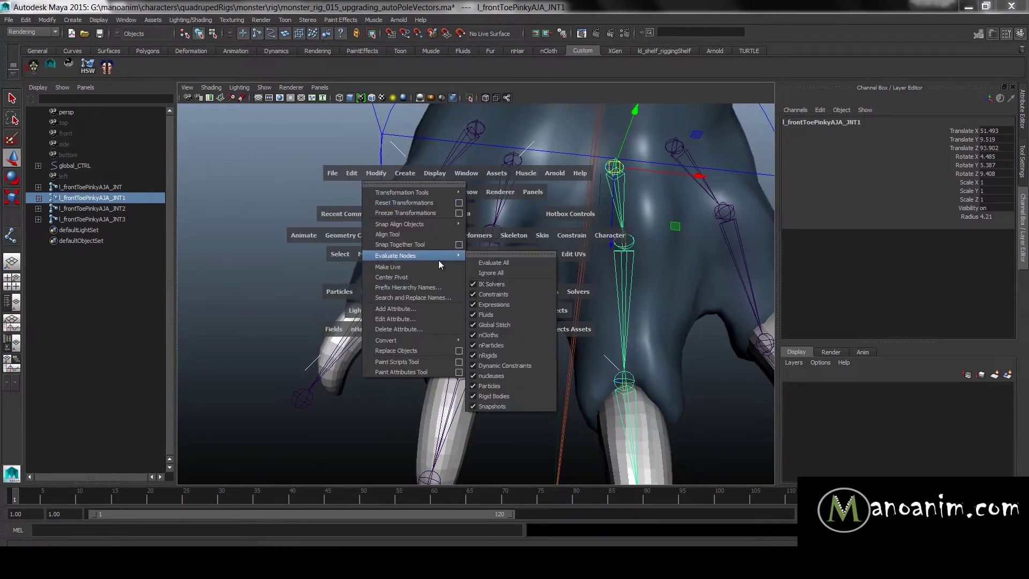
left_click(435, 298)
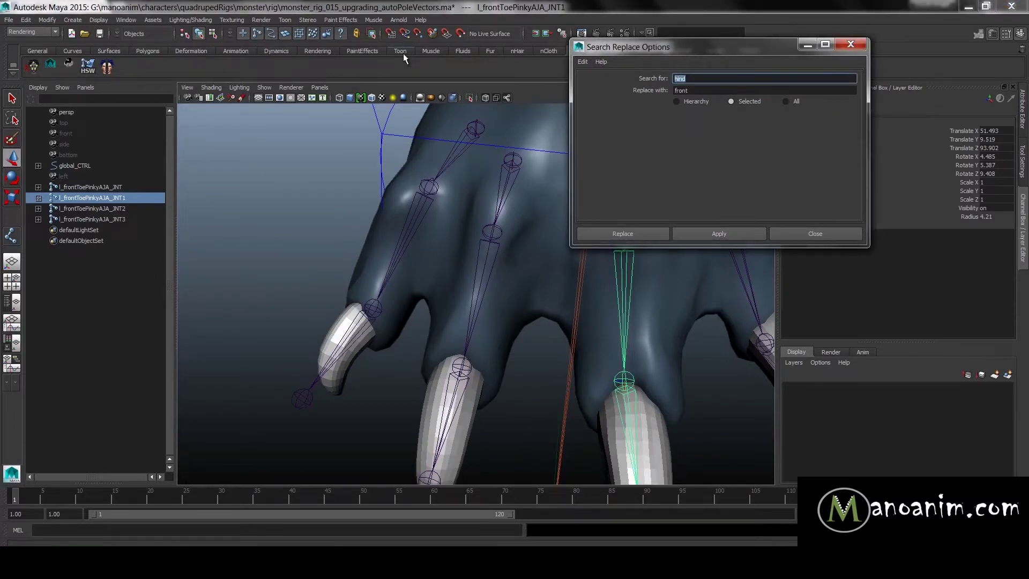
key("Tab")
key("shift+Tab")
type("pinky")
key("Tab")
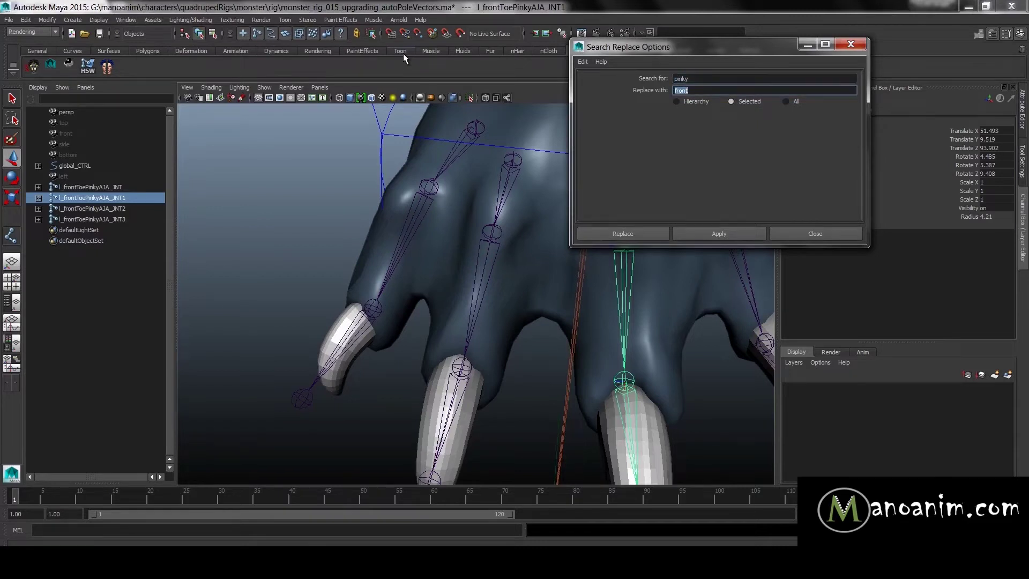
left_click(708, 236)
- Replace "Pinky" with "Ring" throughout the l_frontToePinkyAJA_JNT1 joint hierarchy
left_click(550, 187)
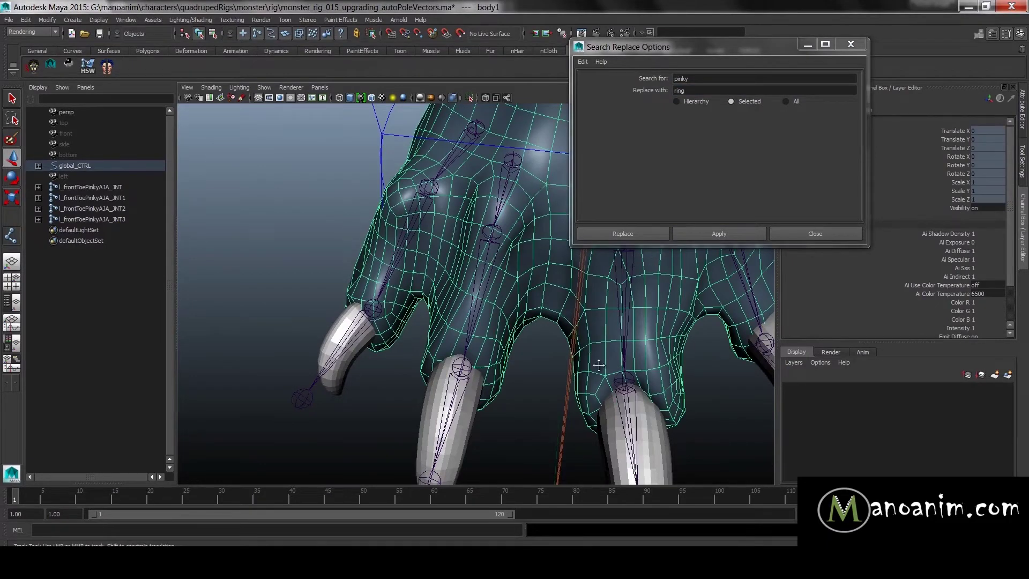
middle_click_drag(597, 363, 543, 438, "alt")
left_click(570, 281)
left_click(702, 78)
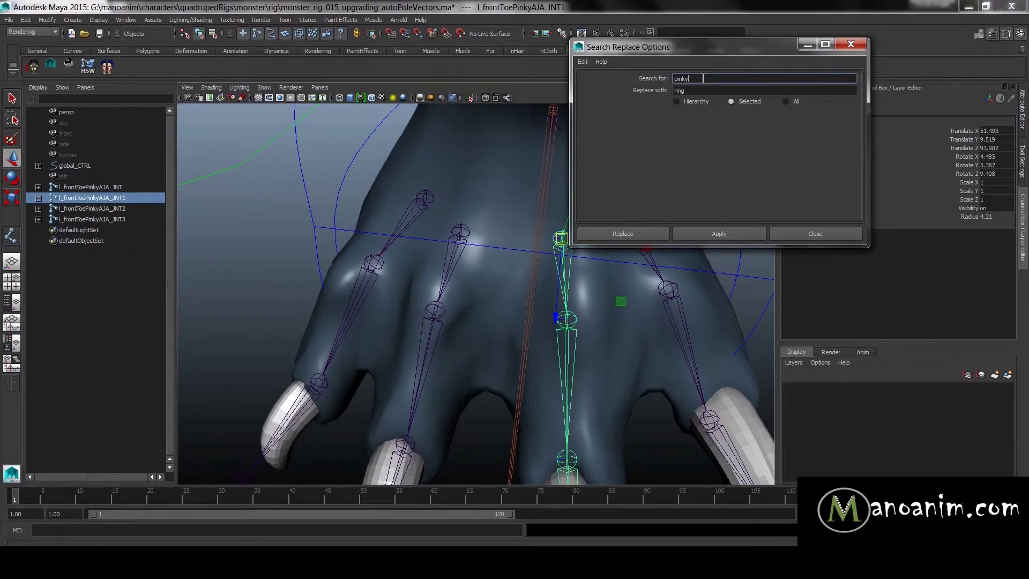
left_click(676, 101)
left_click(696, 233)
key("Tab")
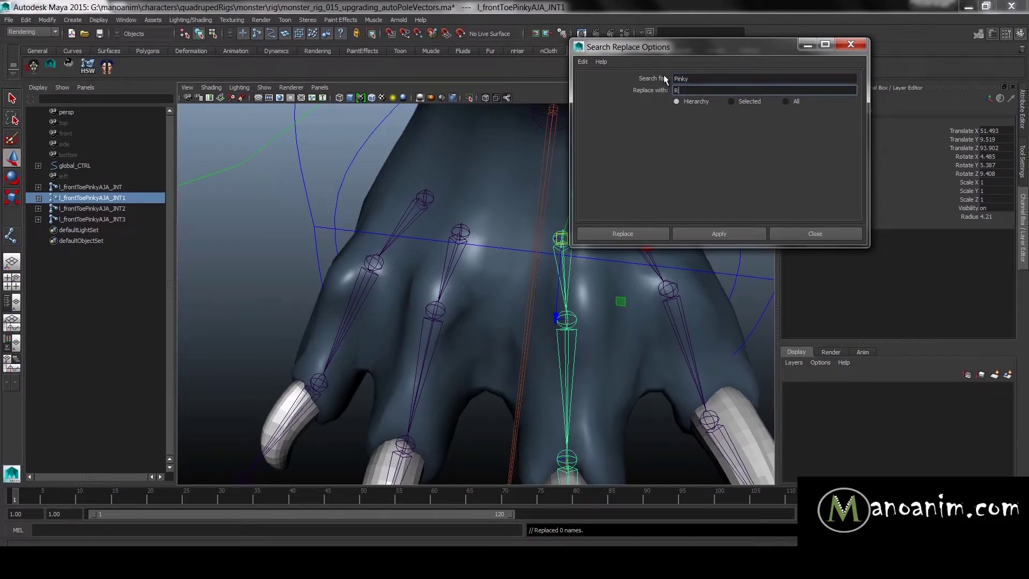
left_click(715, 234)
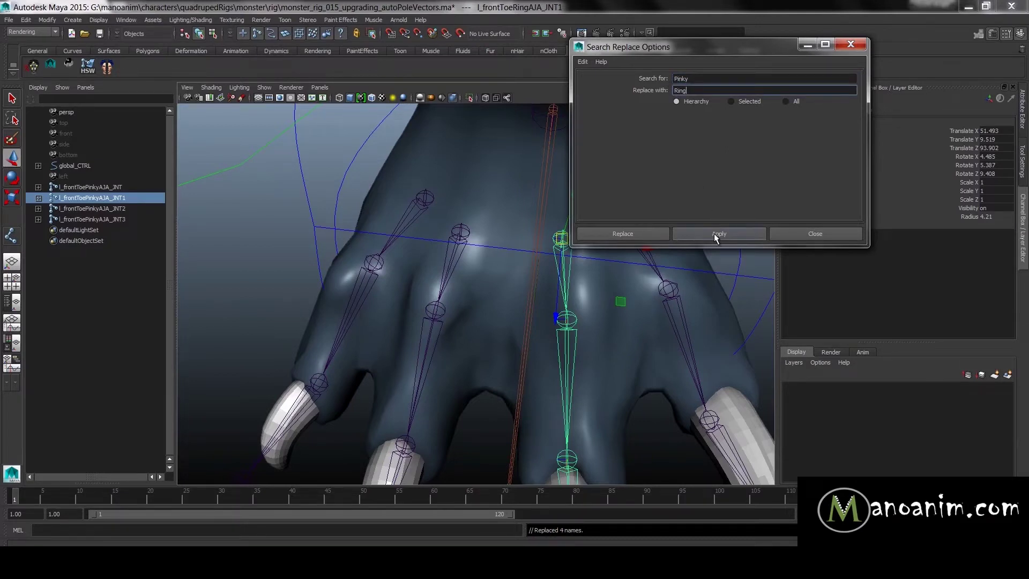
- Replace "Pinky" with "Middle" throughout the l_frontToePinkyAJA_JNT2 joint hierarchy
left_click(113, 211)
left_click_drag(709, 90, 573, 86)
type("middle")
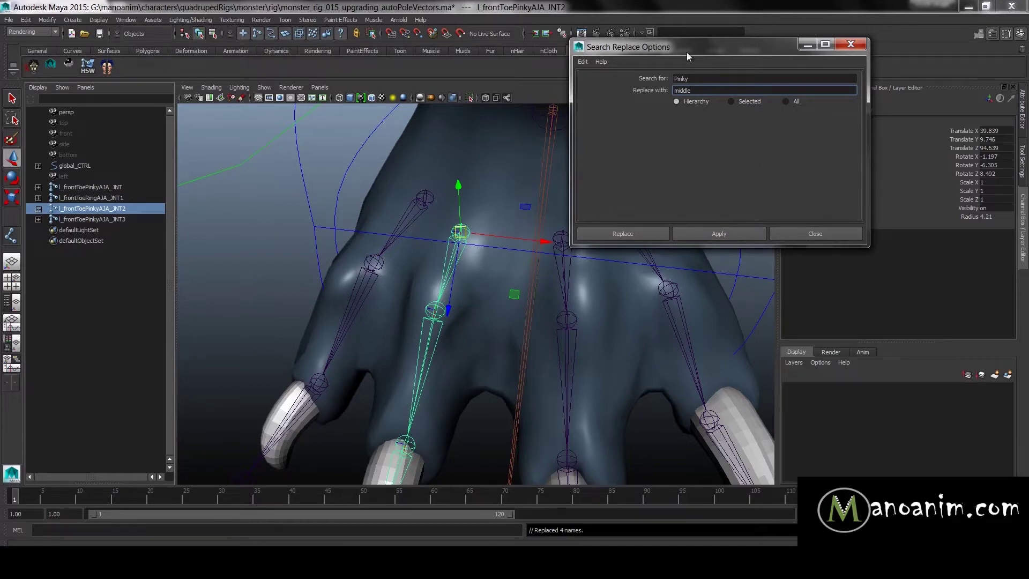
key("Delete")
type("M")
left_click(721, 236)
- Try replacing "Pinky" with "index" in the l_frontToePinkyAJA_JNT3 hierarchy and undo the rename
left_click(123, 219)
left_click(593, 84)
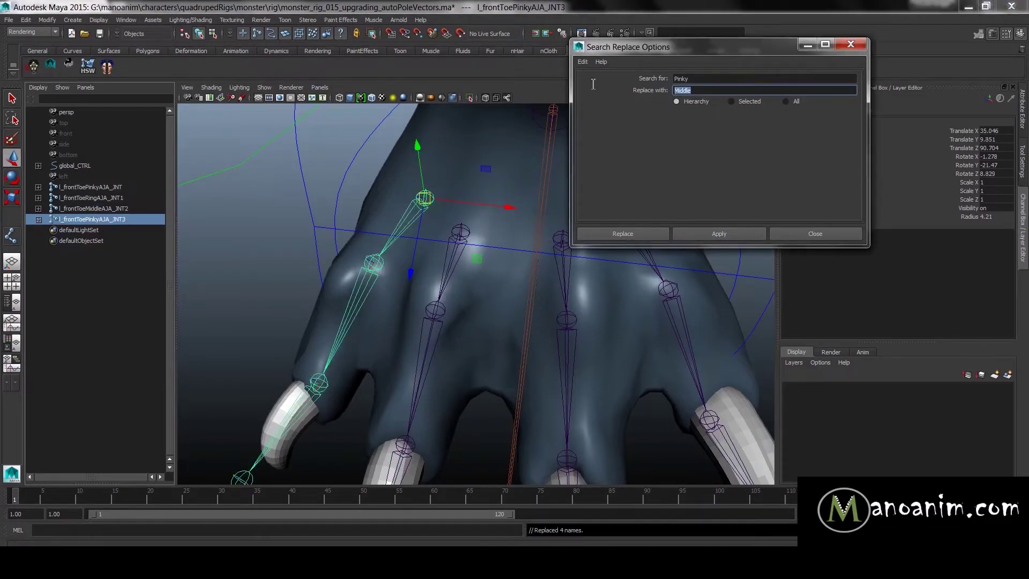
left_click(711, 79)
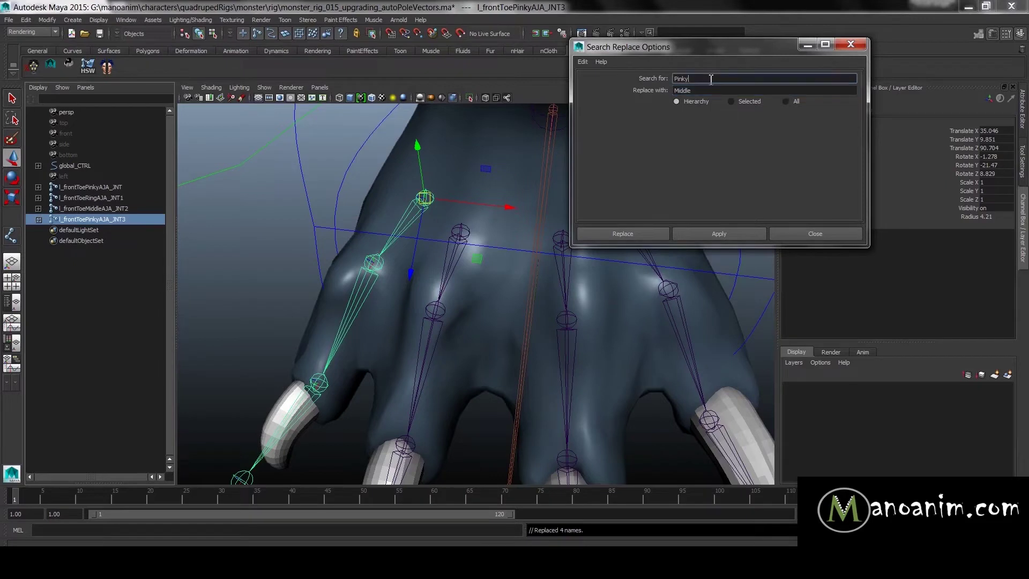
key("Tab")
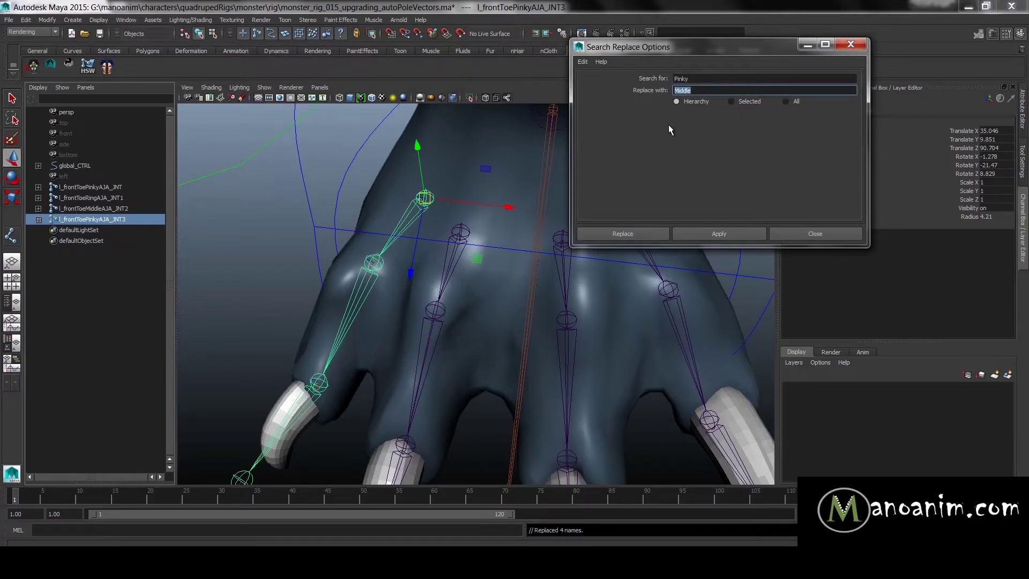
type("index")
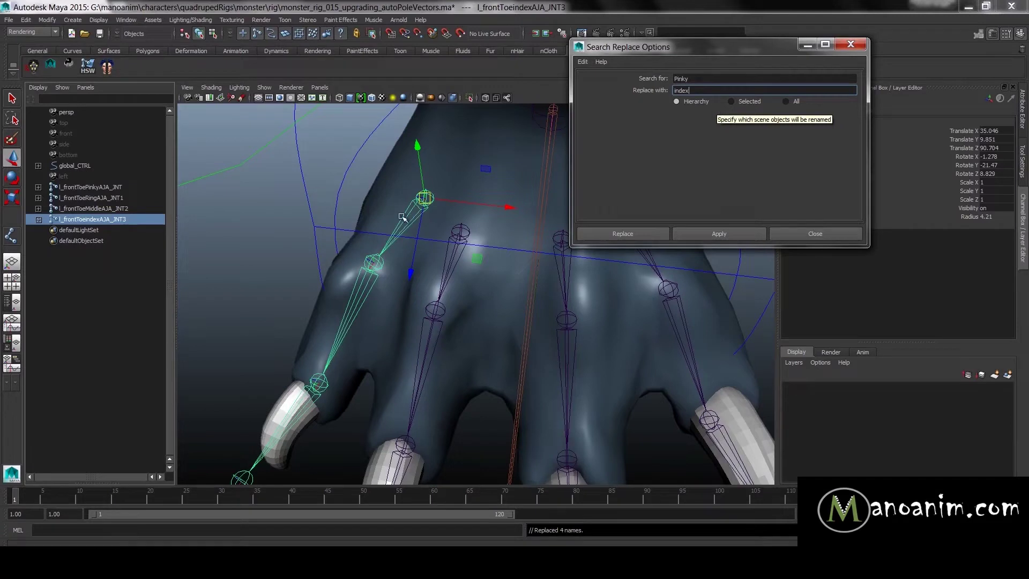
key("ctrl+z")
key("ctrl+z")
key("ctrl+z")
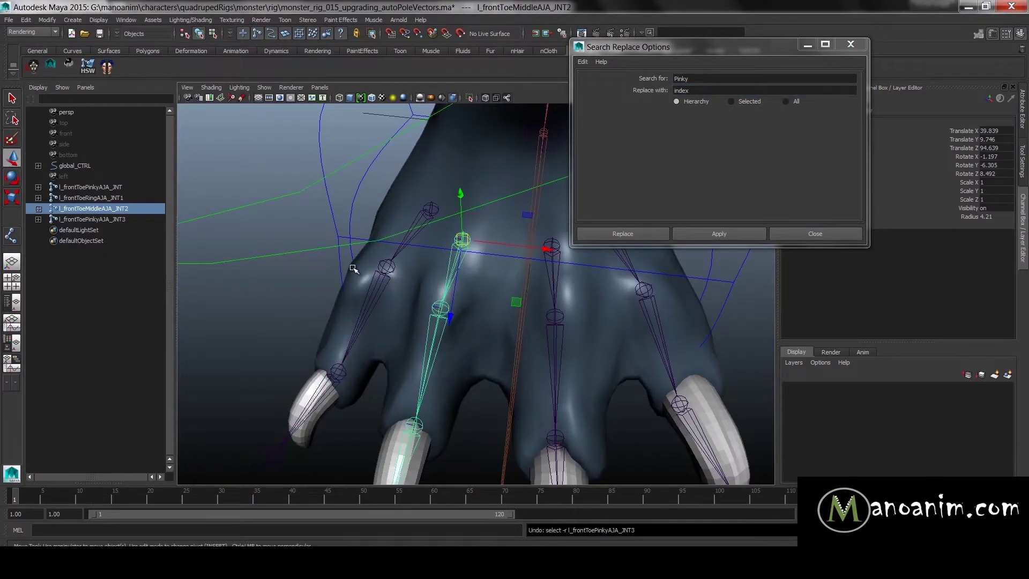
- Replace "Pinky" with "Index" throughout the l_frontToePinkyAJA_JNT3 hierarchy and close the rename options
left_click(122, 220)
double_click(696, 90)
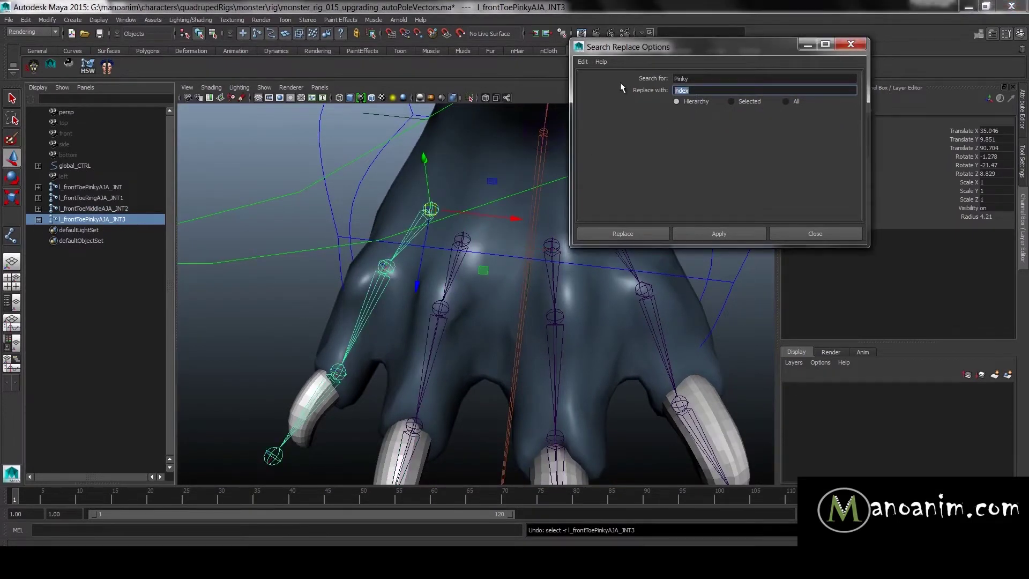
type("Index")
left_click(750, 234)
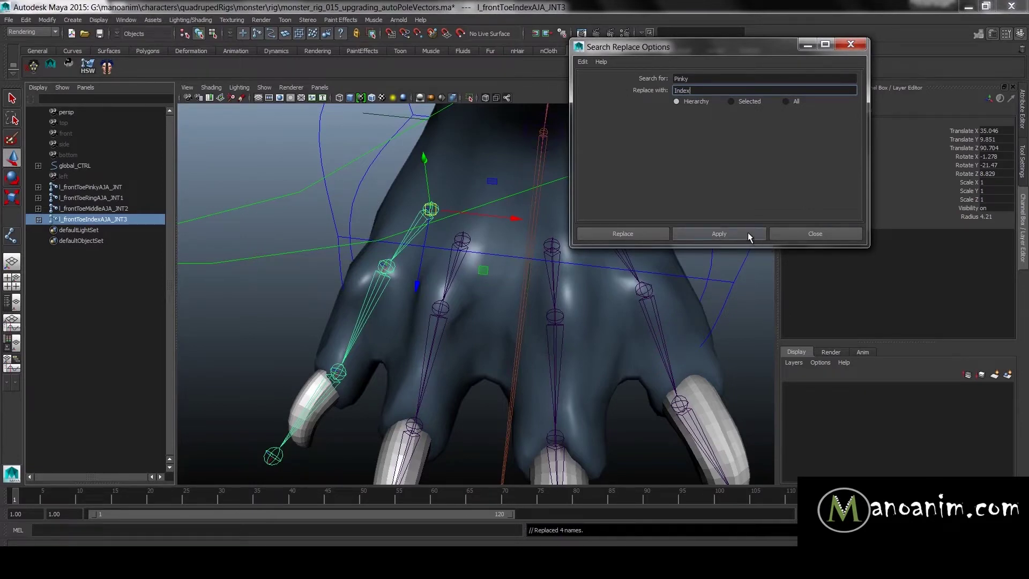
left_click(824, 231)
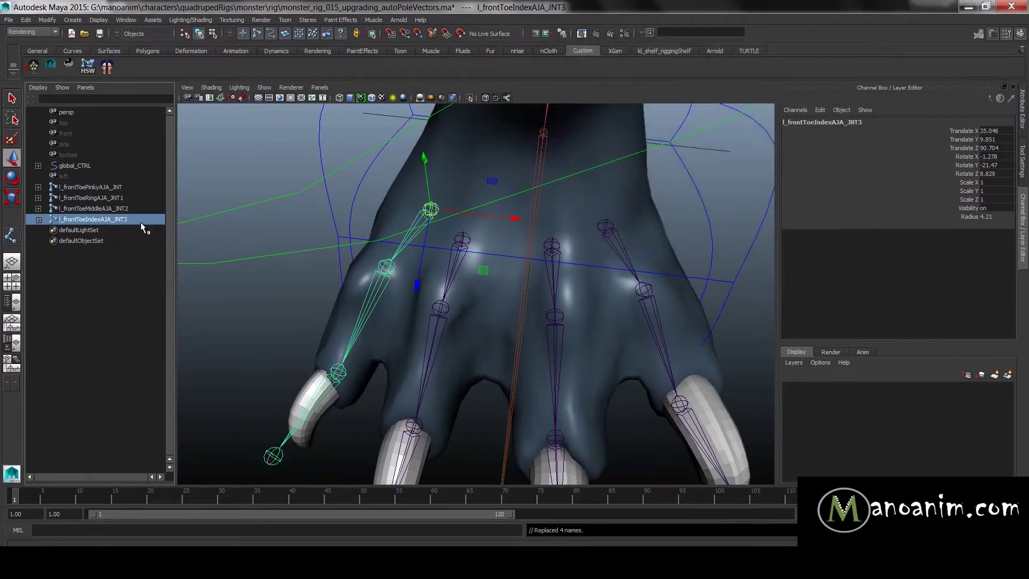
- Remove the trailing numbers from the root joint names of the index, middle and ring toe chains
double_click(142, 220)
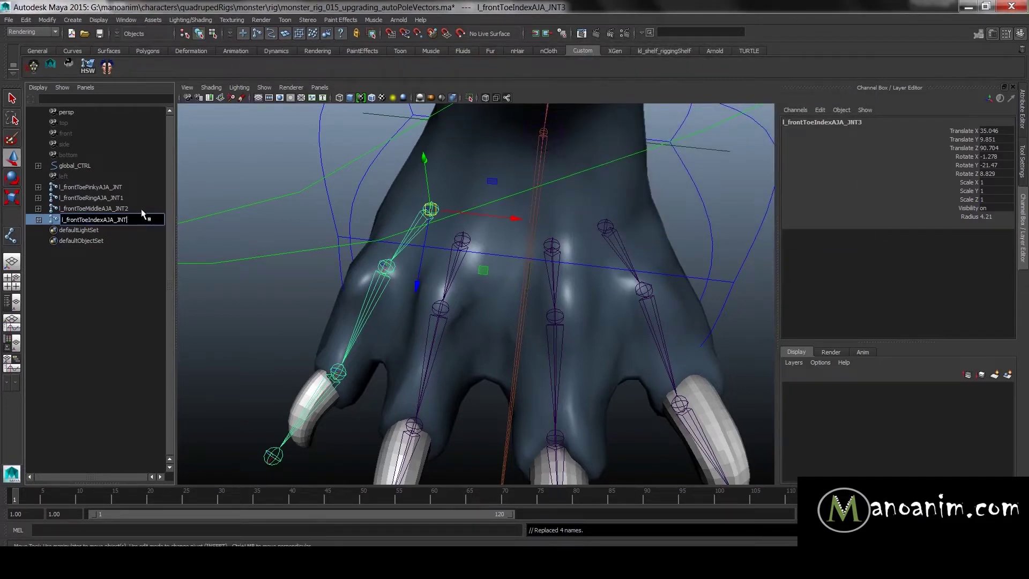
key("Return")
double_click(140, 208)
key("BackSpace")
key("Return")
double_click(140, 198)
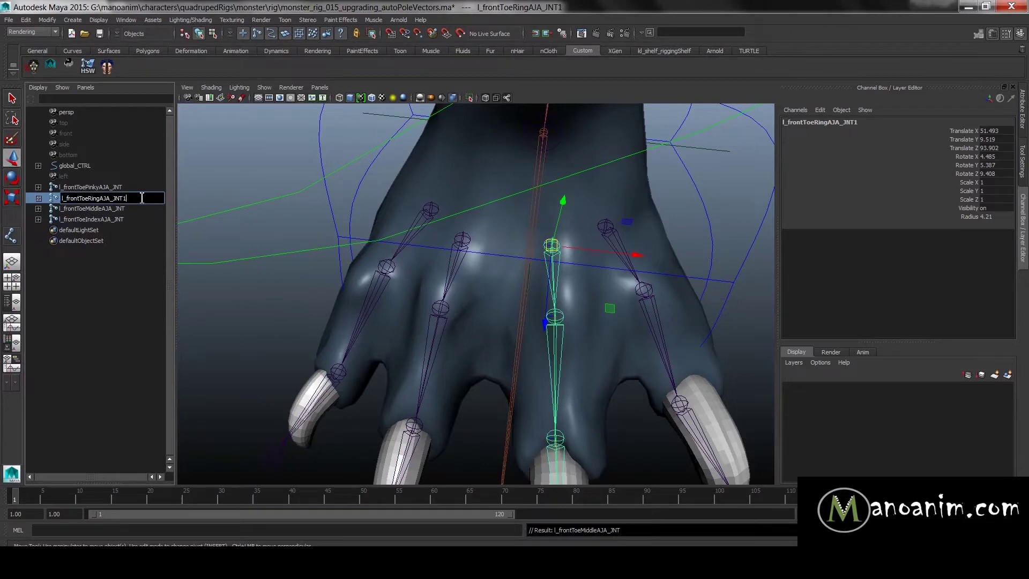
left_click(120, 220)
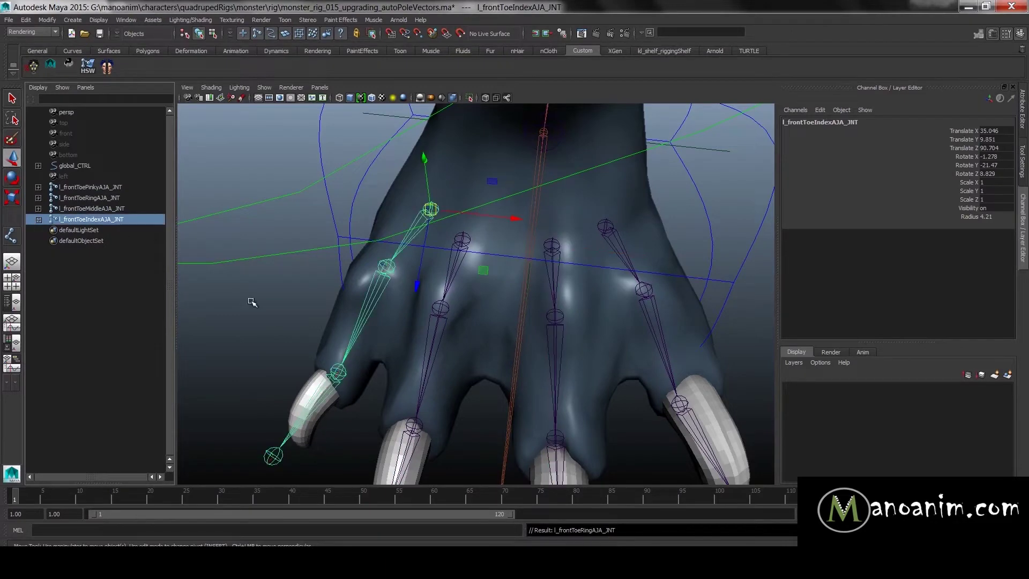
- Lower the index toe's root joint to about 6.61 in Translate Y so the chain sits inside the toe
left_click(342, 343)
left_click_drag(535, 299, 372, 276, "alt")
right_click_drag(372, 276, 526, 303, "alt")
left_click_drag(526, 303, 268, 246, "alt")
right_click_drag(268, 247, 604, 284, "alt")
left_click_drag(604, 285, 551, 255, "alt")
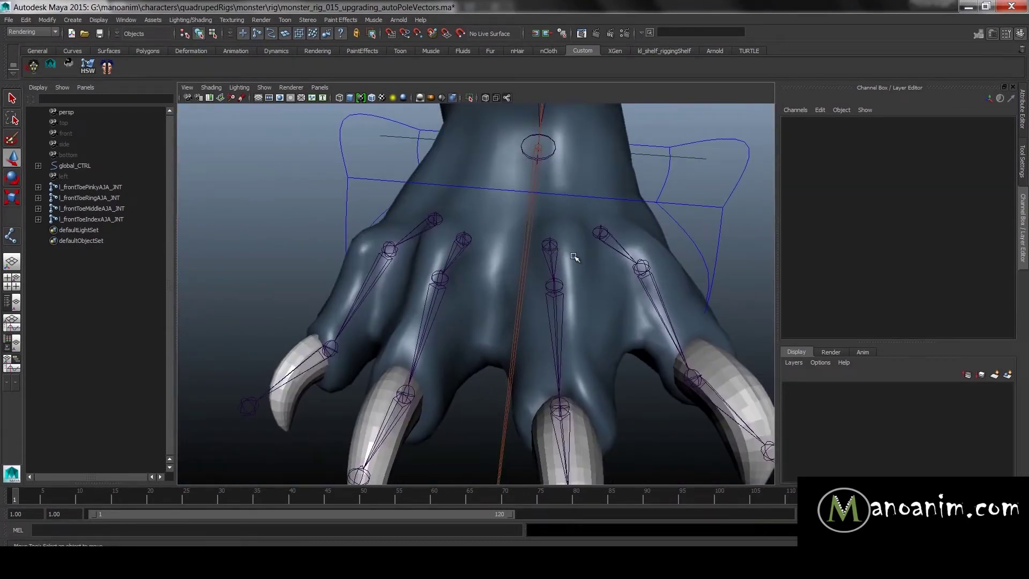
left_click(551, 246)
left_click(597, 235)
left_click_drag(584, 250, 521, 290, "alt")
left_click_drag(438, 177, 439, 210)
left_click_drag(559, 300, 521, 314, "alt")
- Rotate the index toe's root joint to about -3.95, -21.157, 16.17 so the chain follows the toe
left_click(521, 314)
key("e")
left_click_drag(554, 271, 545, 253)
key("w")
key("Up")
left_click_drag(479, 266, 460, 259)
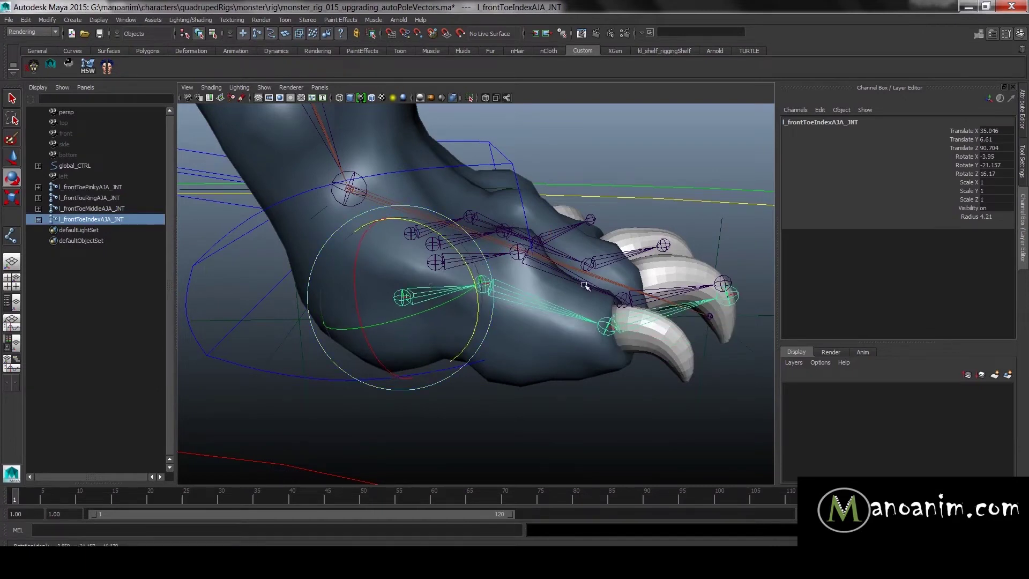
- Rotate the l_frontToeIndexAJC_JNT claw joint to about 24.086 in Rotate Z and deselect it
left_click(650, 315)
left_click_drag(670, 268, 674, 301)
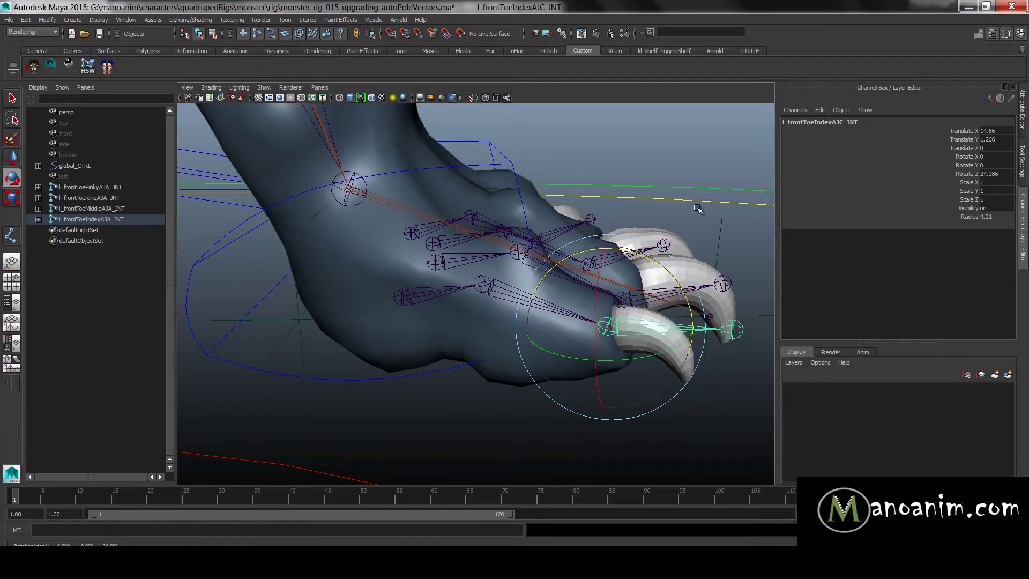
left_click(679, 160)
key("w")
left_click_drag(598, 254, 618, 297, "alt")
left_click_drag(541, 278, 338, 293, "alt")
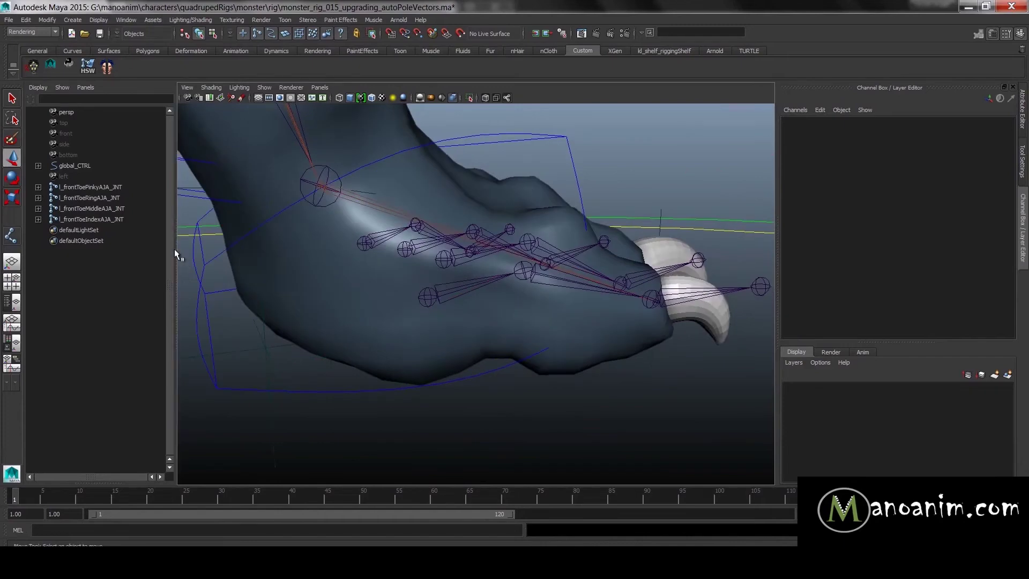
- Check the four toe chains together and shift the pinky toe's root joint to about 58.993 in Translate X
left_click_drag(93, 187, 100, 218)
left_click_drag(407, 289, 754, 208, "alt")
left_click_drag(625, 264, 615, 335, "alt")
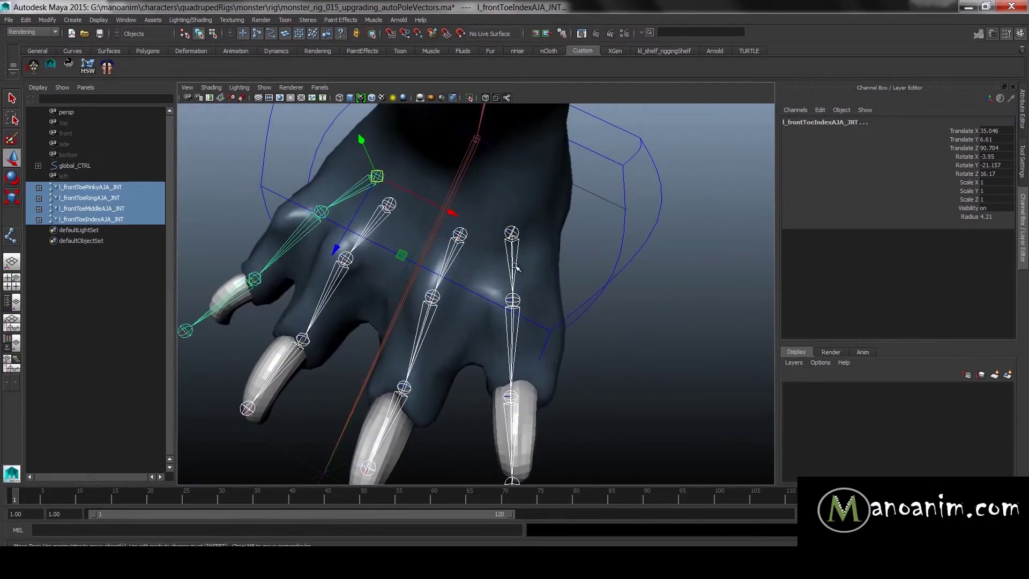
left_click(518, 265)
left_click_drag(554, 252, 563, 261)
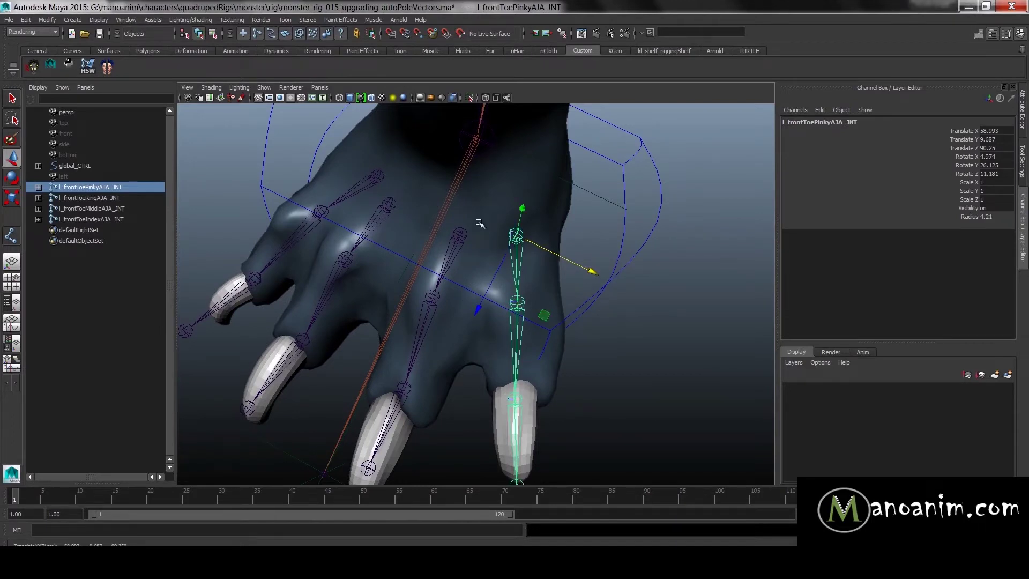
left_click_drag(579, 292, 630, 191, "alt")
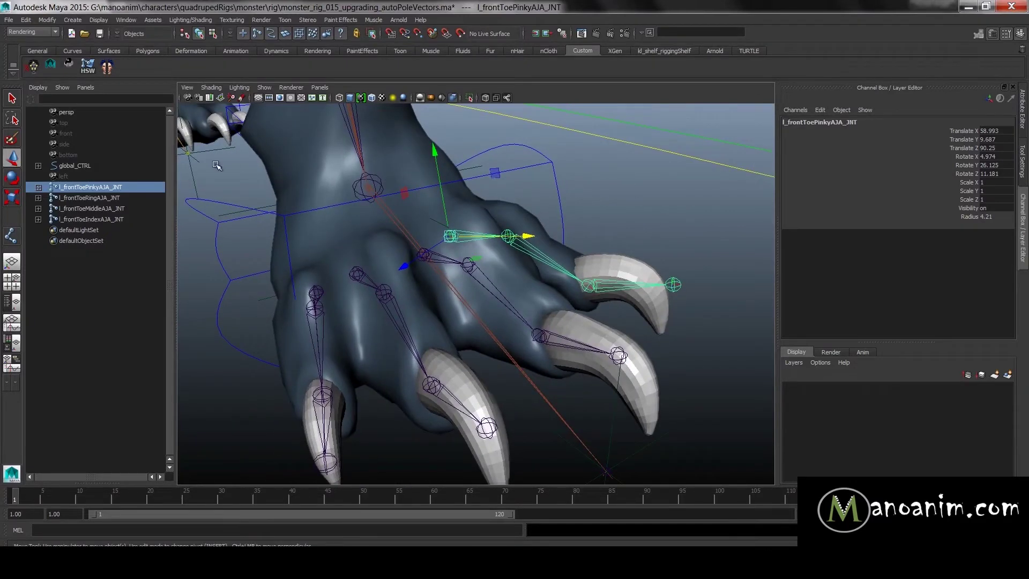
left_click(647, 220)
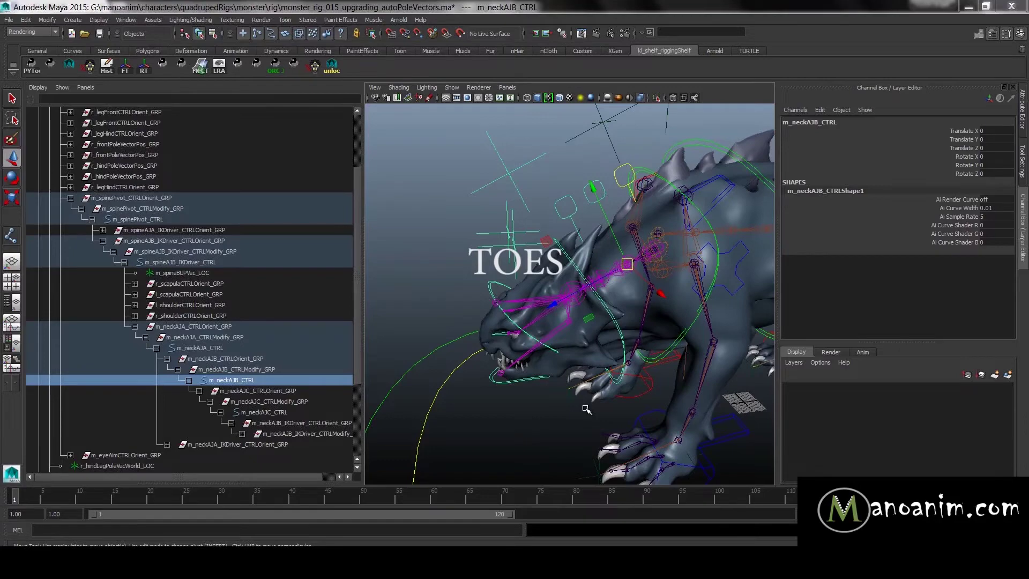
- Examine the placement of the toe joint chains inside the monster's front foot from the side and the front
scroll(540, 391, "down", 5)
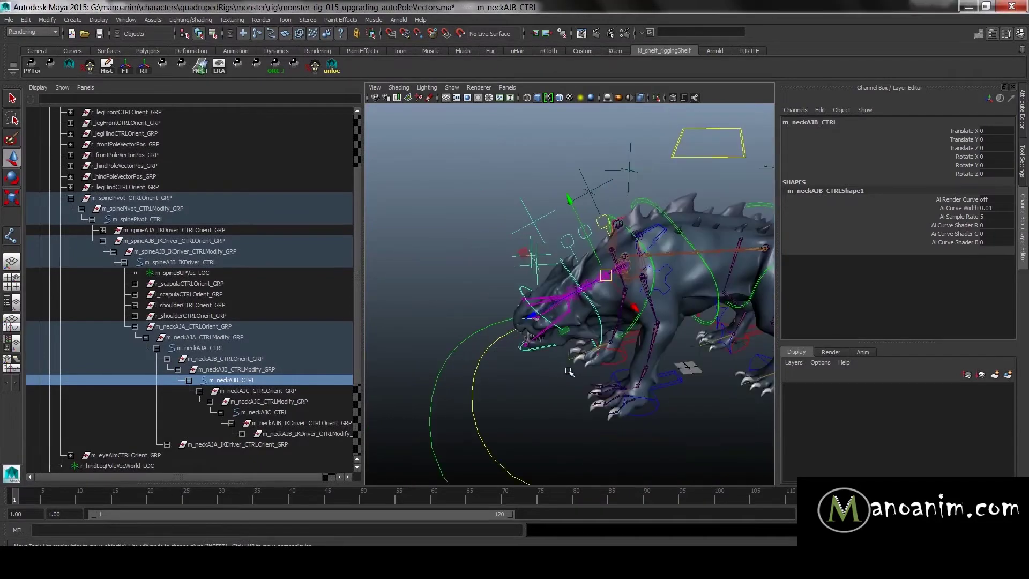
left_click_drag(540, 392, 705, 402, "alt")
middle_click_drag(705, 402, 590, 248, "alt")
scroll(590, 248, "up", 8)
middle_click_drag(654, 273, 587, 166, "alt")
left_click_drag(574, 315, 539, 294, "alt")
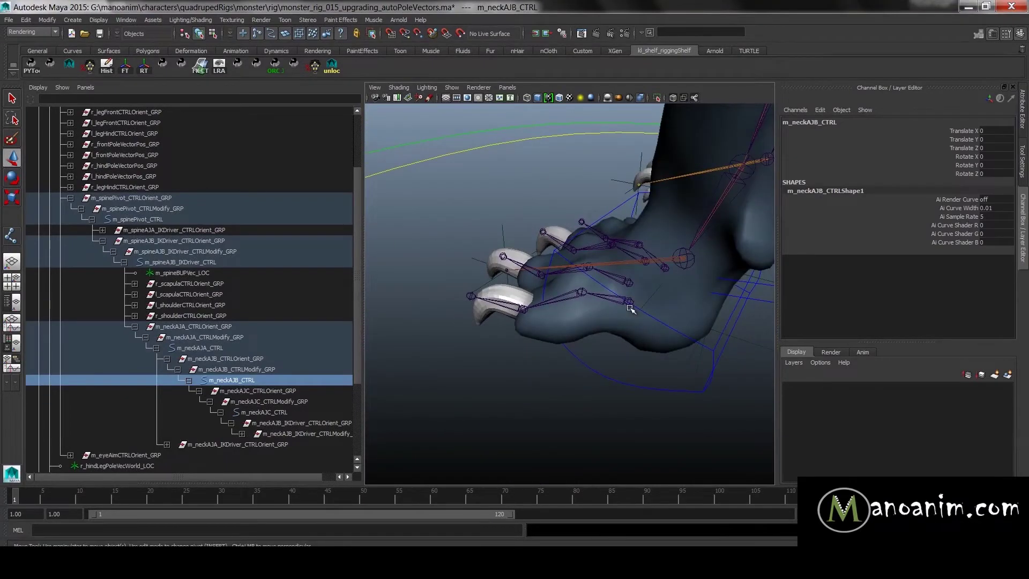
left_click_drag(630, 308, 555, 296, "alt")
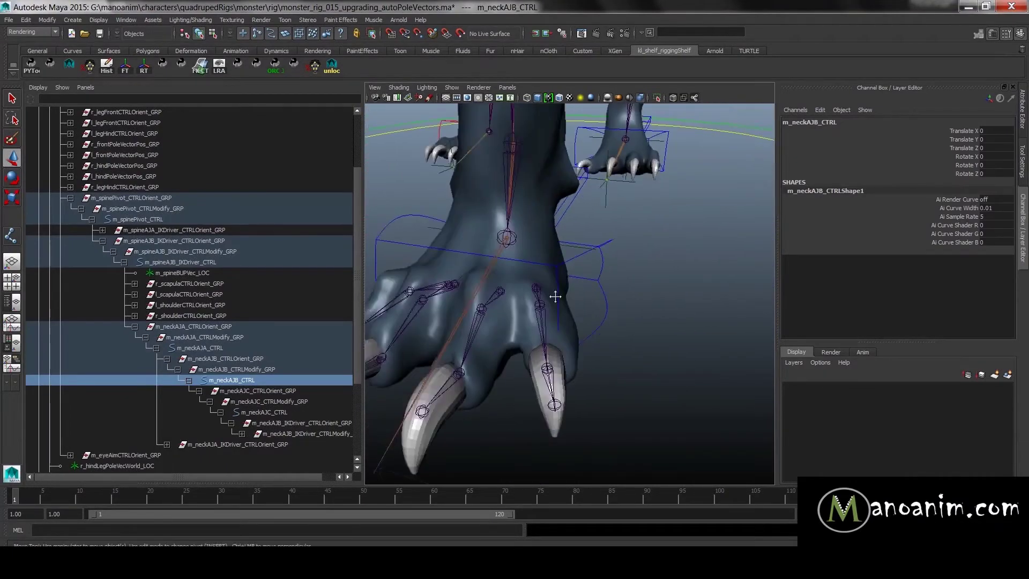
- Examine the toe joint chains of the left front foot from the front and the side
middle_click_drag(555, 296, 653, 284, "alt")
right_click_drag(653, 285, 616, 292, "alt")
left_click_drag(616, 292, 580, 302, "alt")
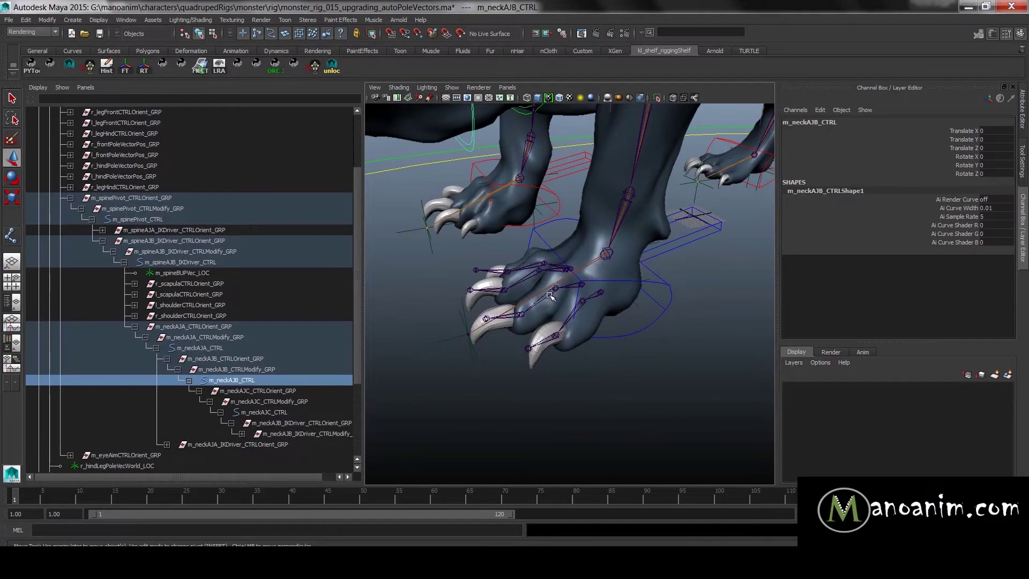
left_click_drag(580, 318, 677, 320, "alt")
left_click(677, 335)
left_click(697, 364)
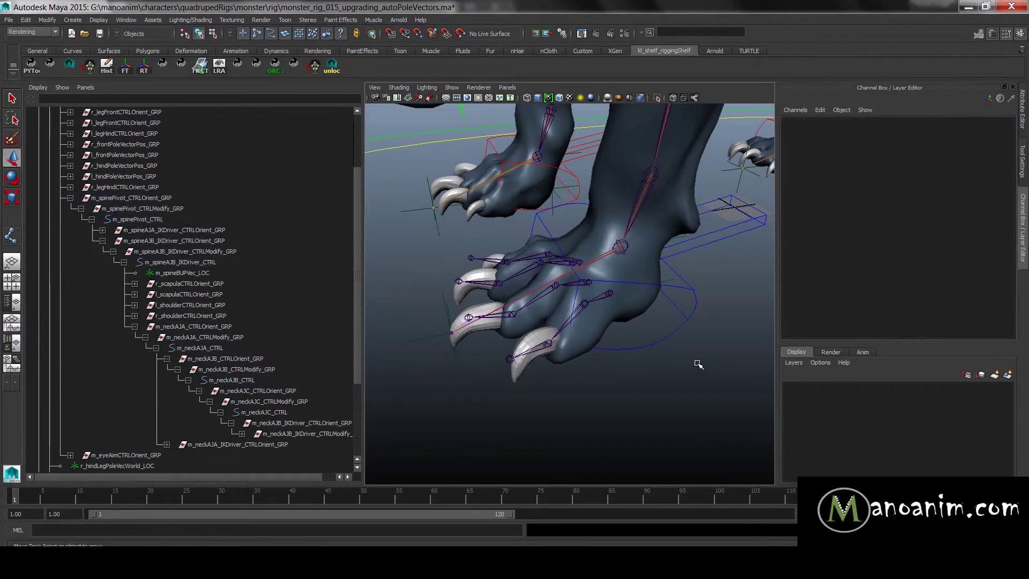
scroll(481, 336, "down", 2)
left_click_drag(525, 339, 574, 311, "alt")
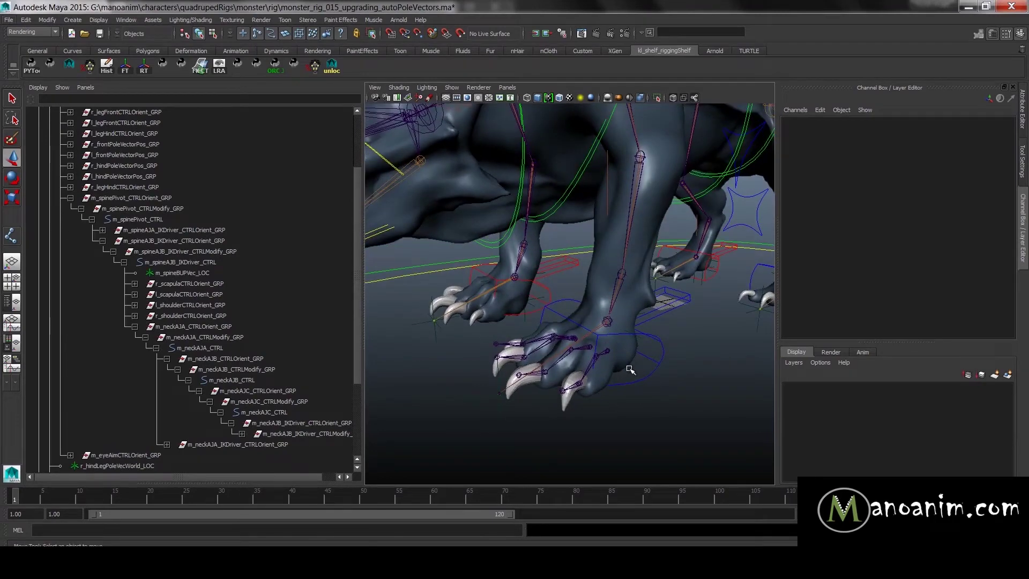
left_click_drag(634, 382, 636, 382)
left_click(710, 409)
left_click_drag(644, 333, 649, 355, "alt")
- Duplicate the m_neckAJC_CTRLOrient_GRP control group and unparent the copy to the top level of the hierarchy
right_click_drag(649, 354, 530, 321, "alt")
middle_click_drag(576, 217, 590, 315, "alt")
middle_click_drag(515, 192, 518, 264, "alt")
left_click(472, 240)
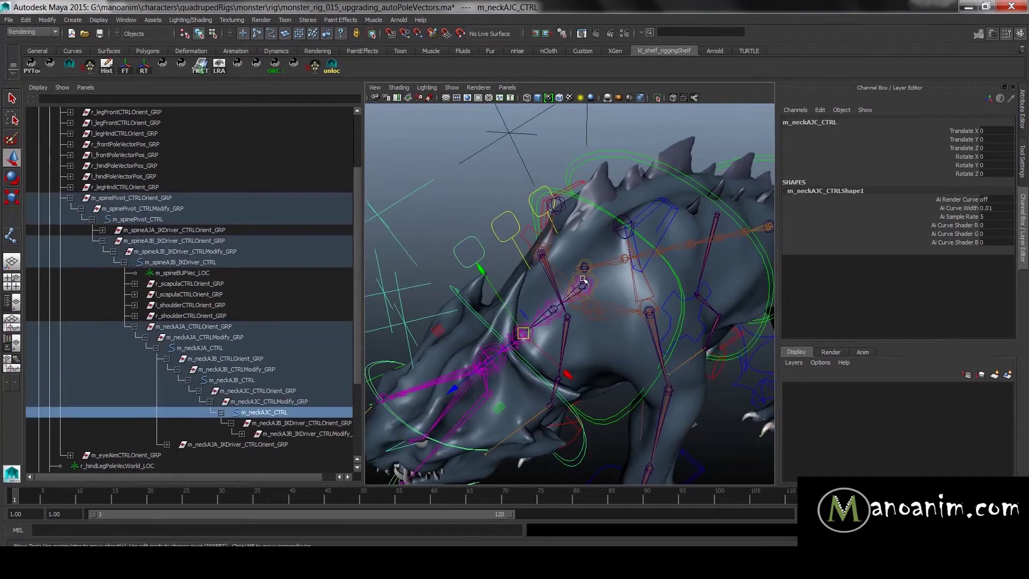
right_click_drag(556, 272, 351, 325, "alt")
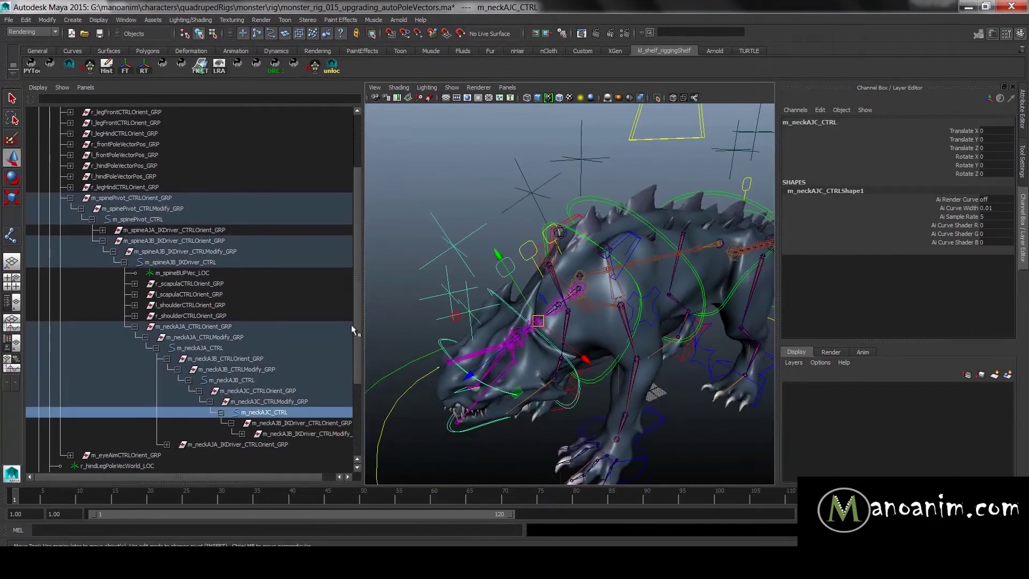
left_click(291, 401)
left_click(297, 390)
key("ctrl+d")
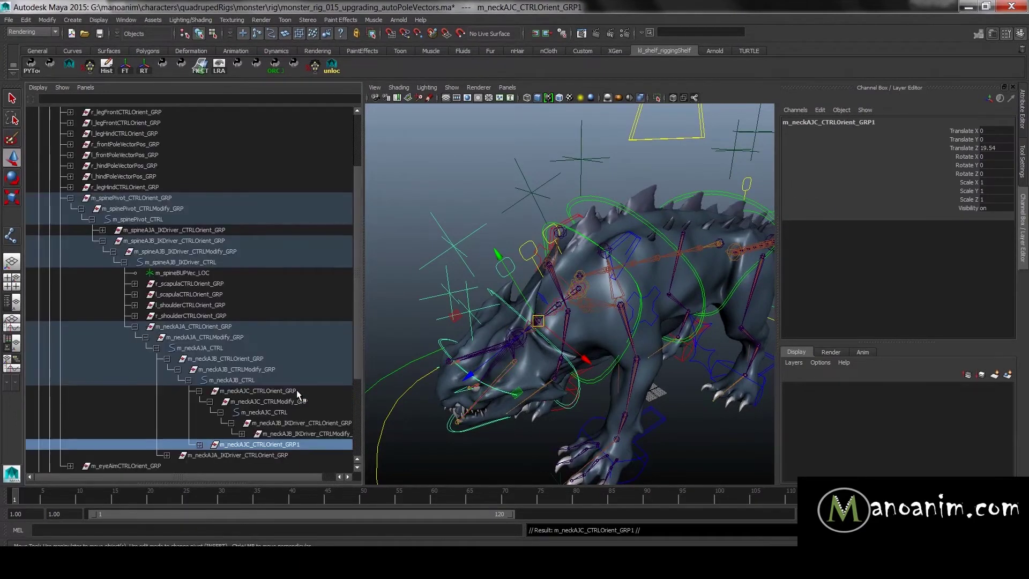
key("shift+p")
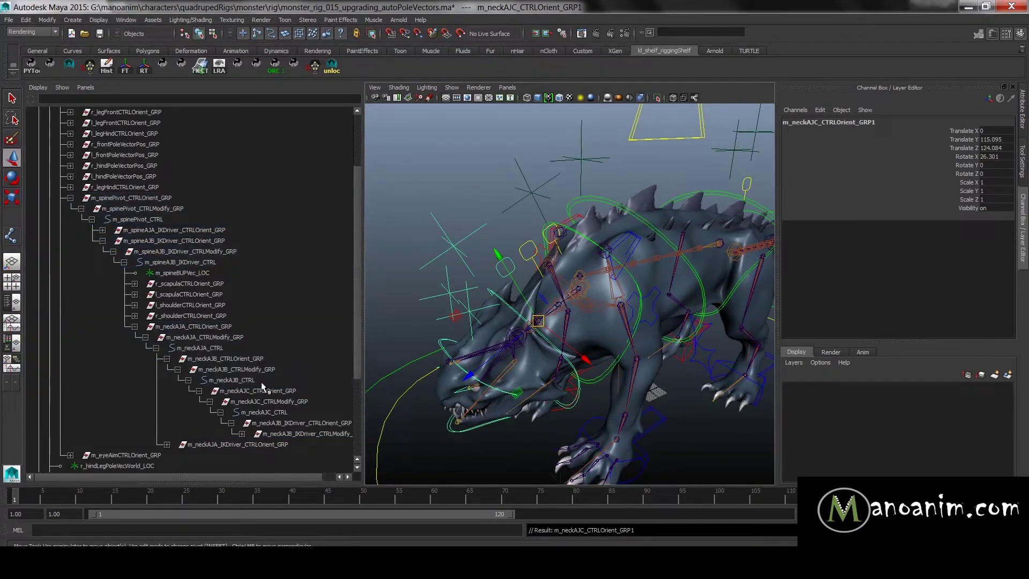
- Delete everything beneath the m_neckAJC_CTRL curve in the duplicated group, including the m_neckAJB_IKDriver_CTRLOrient_GRP branch
scroll(161, 407, "down", 4)
left_click(38, 445, "shift")
scroll(86, 431, "down", 8)
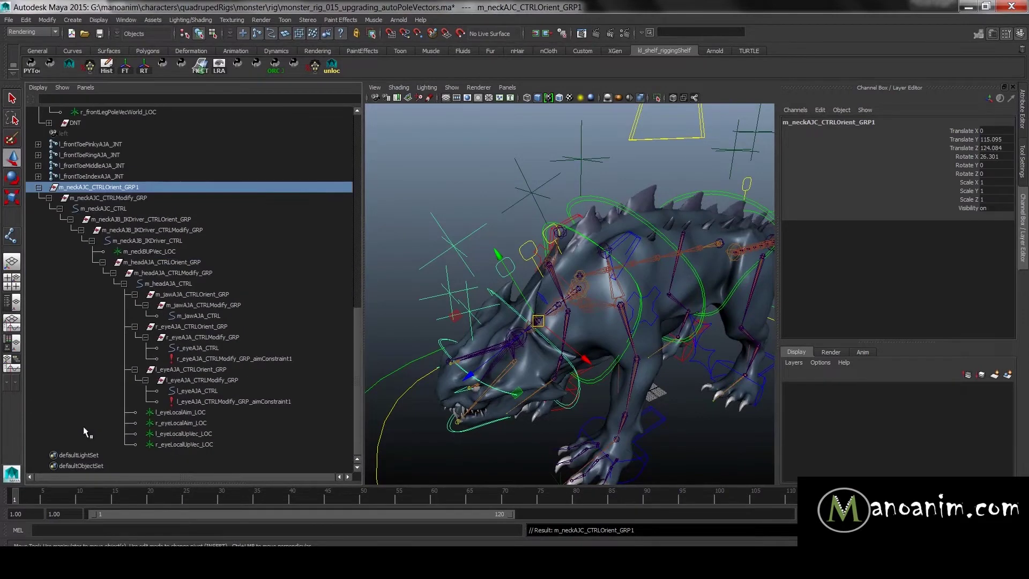
left_click(120, 220)
left_click_drag(123, 229, 212, 451)
key("ctrl+x")
key("ctrl+x")
left_click(140, 443)
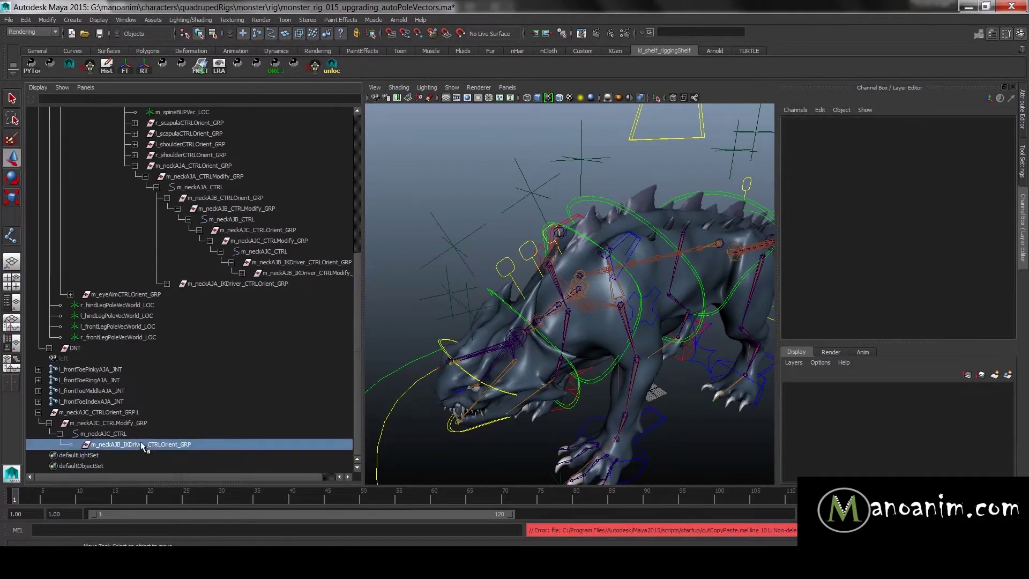
key("Delete")
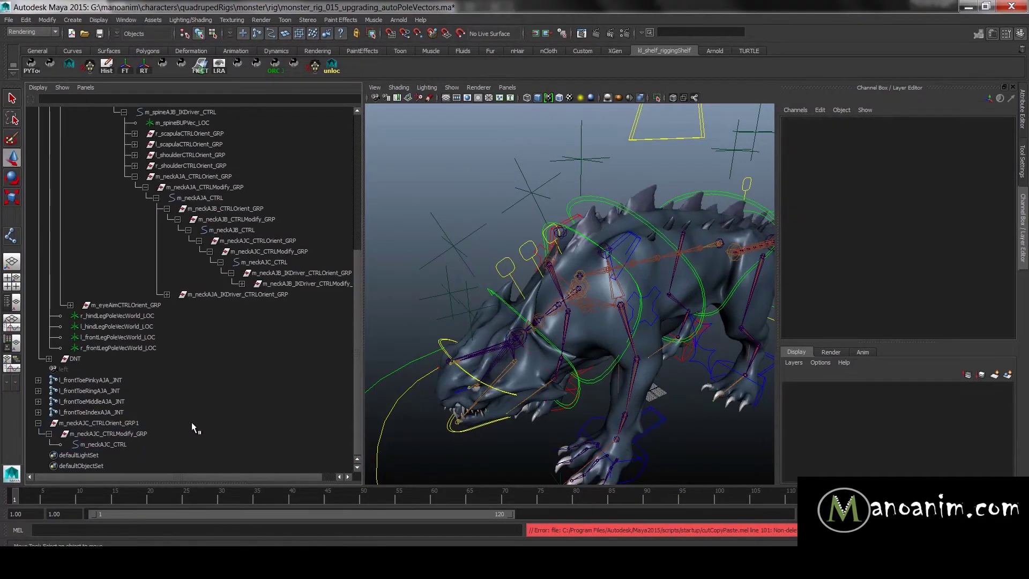
- Parent the duplicated neck control group under the l_frontToePinkyAJA_JNT root joint
left_click(94, 422)
middle_click_drag(440, 292, 320, 241)
key("ctrl+z")
right_click_drag(571, 297, 560, 303, "alt")
middle_click_drag(560, 302, 557, 249, "alt")
right_click_drag(558, 248, 589, 303, "alt")
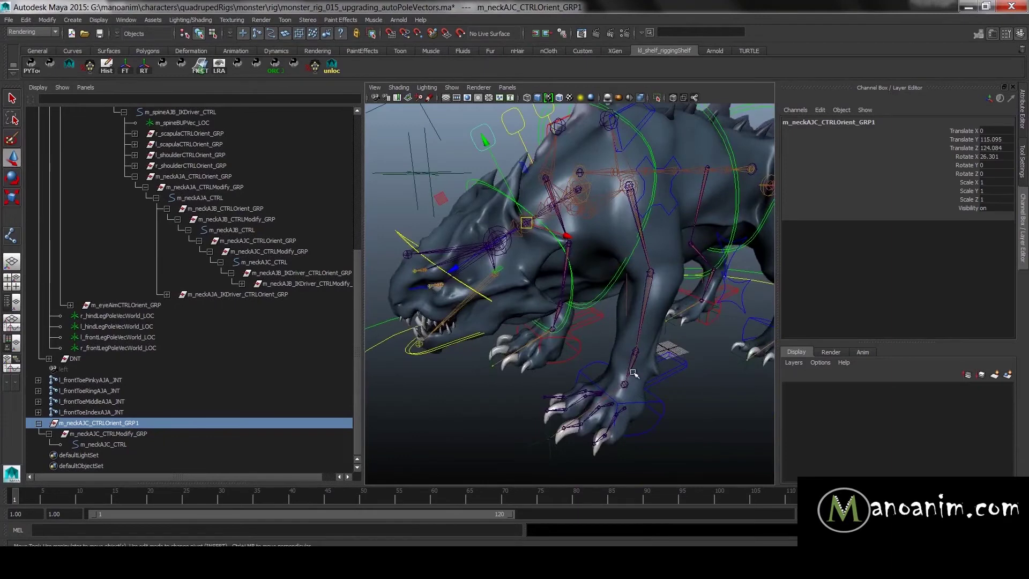
scroll(634, 373, "up", 8)
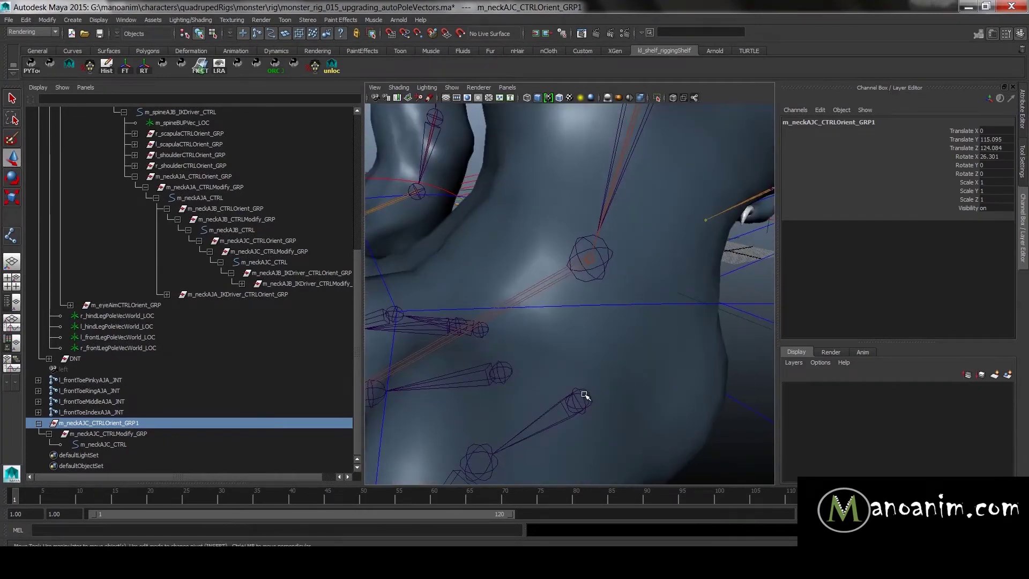
left_click(584, 395, "shift")
key("p")
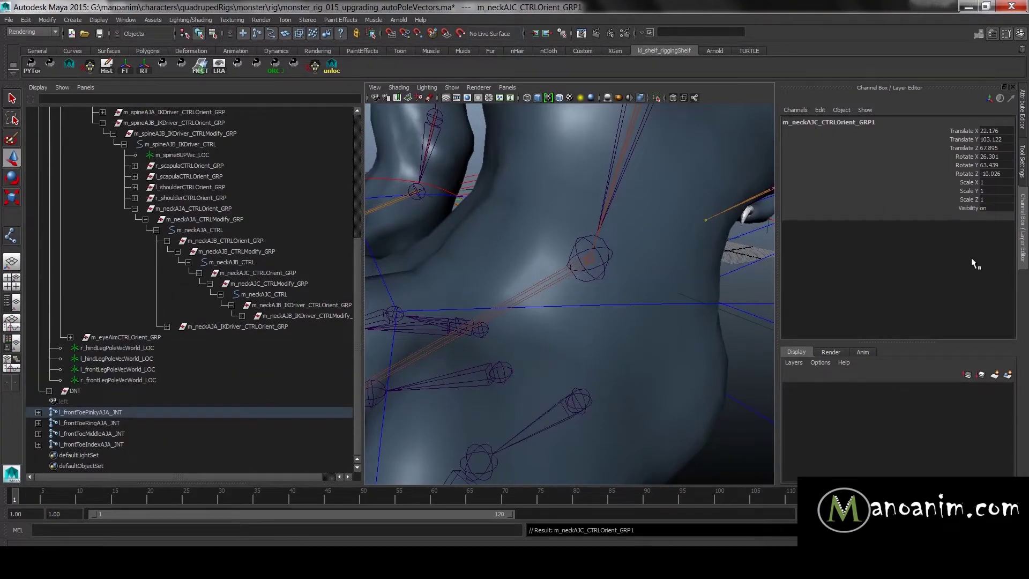
- Set the duplicated control group's Translate X, Y and Z to 0 so it sits on the pinky toe's root joint
left_click_drag(989, 131, 997, 149)
key("Return")
left_click_drag(577, 400, 573, 352, "alt")
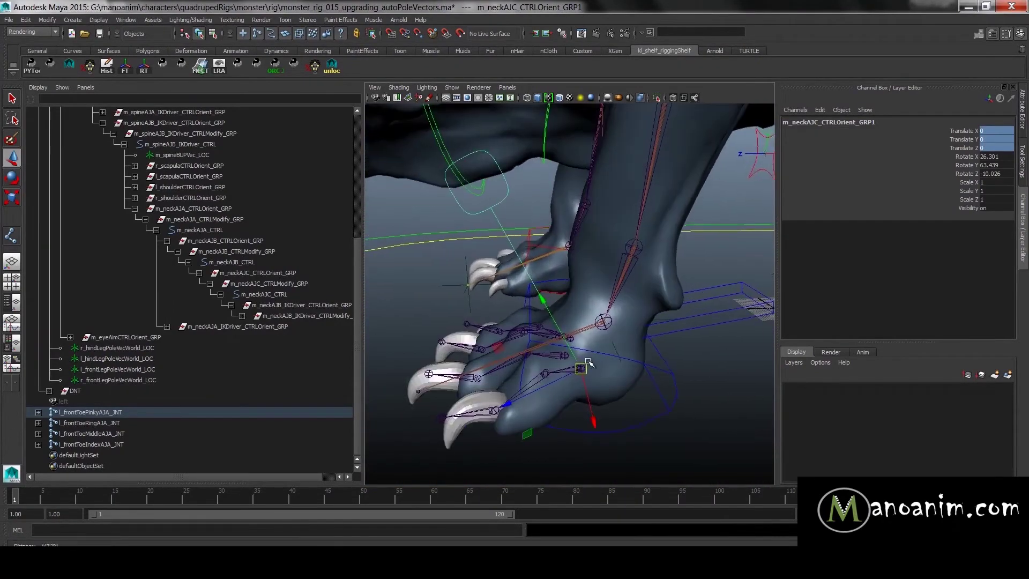
right_click_drag(627, 358, 682, 372, "alt")
left_click_drag(682, 372, 713, 351, "alt")
- Rotate the duplicated control group to about -53.196, 92.7, -57.041 to line it up with the pinky toe
left_click_drag(1003, 159, 1002, 164)
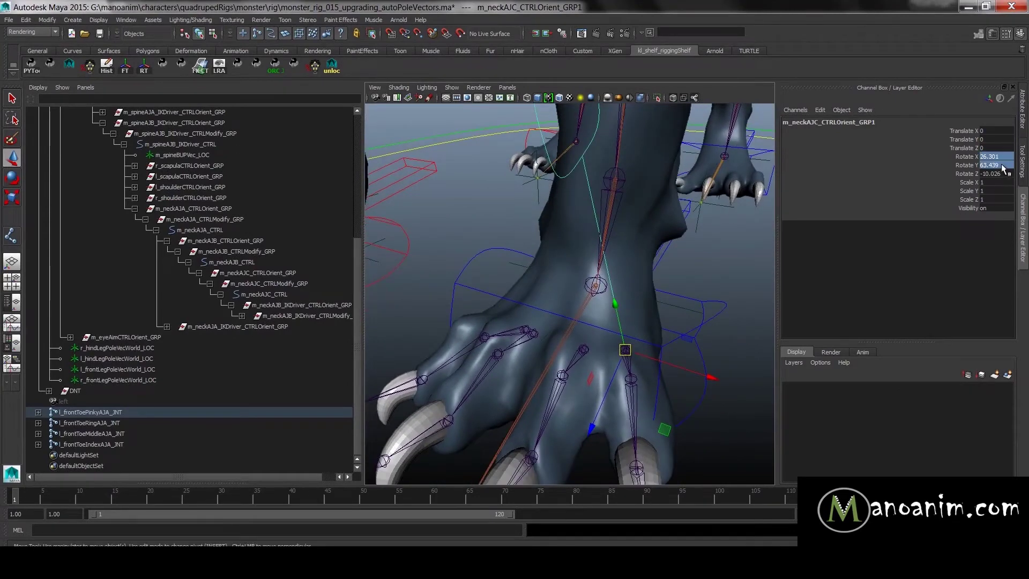
right_click_drag(667, 261, 633, 282, "alt")
key("e")
left_click_drag(645, 379, 623, 357)
left_click_drag(700, 349, 547, 314, "alt")
left_click(1005, 156)
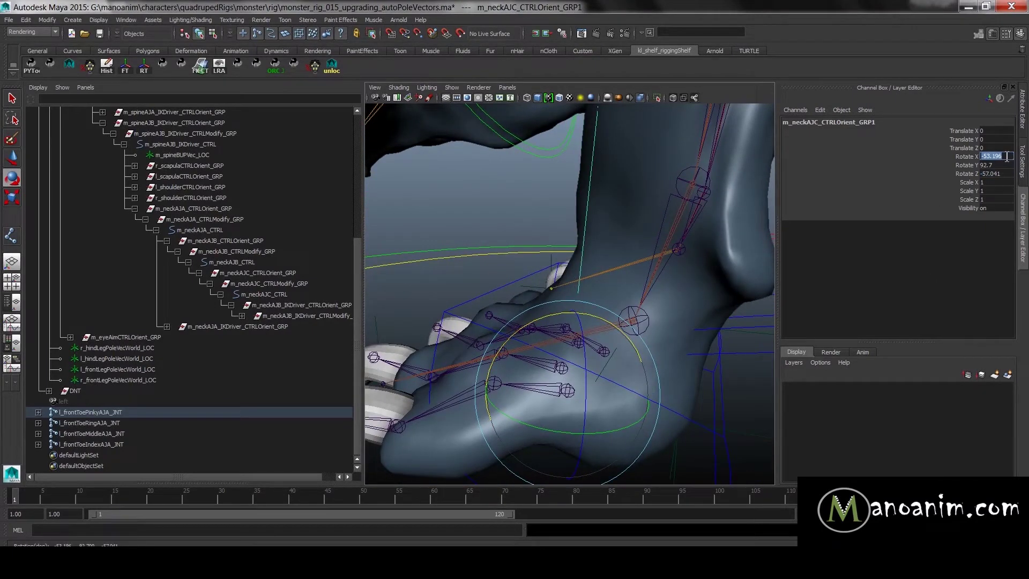
left_click_drag(680, 283, 734, 287, "alt")
right_click_drag(734, 287, 646, 332, "alt")
key("w")
left_click_drag(646, 333, 552, 308, "alt")
right_click_drag(551, 308, 625, 342, "alt")
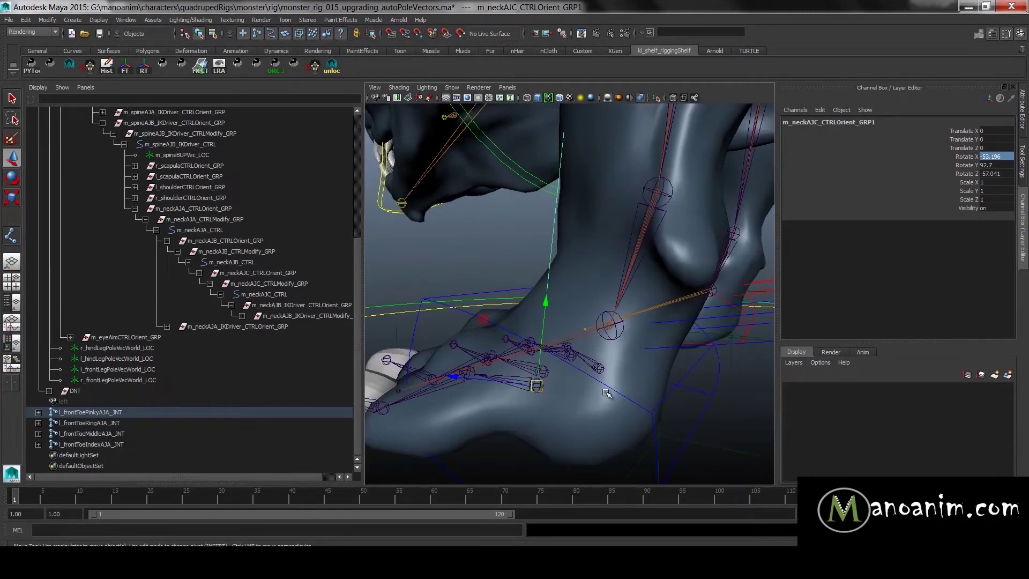
- Move the aligned control group out of the pinky toe's root joint, back to the top level of the hierarchy
left_click(89, 413)
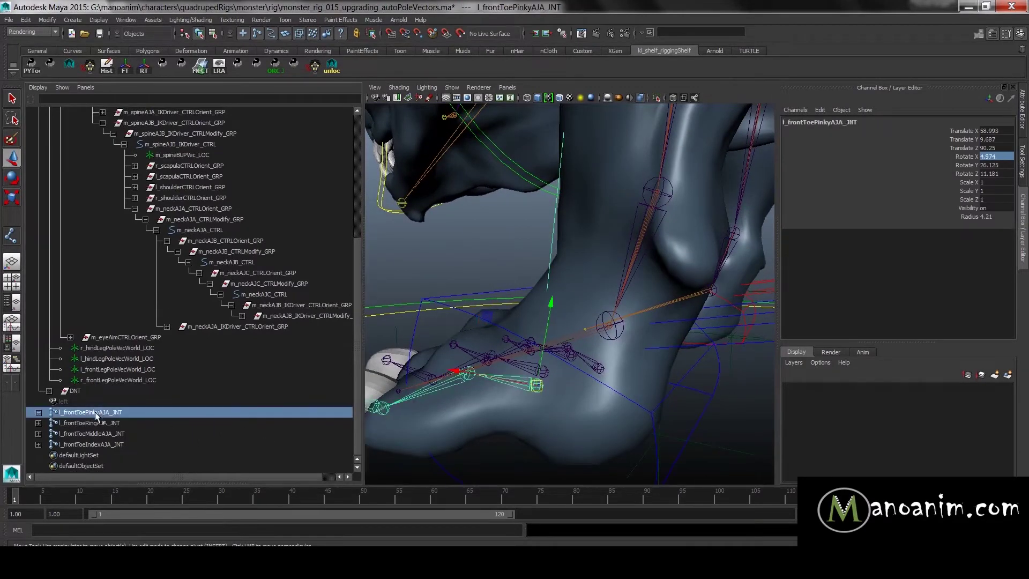
left_click_drag(495, 338, 625, 356, "alt")
key("z")
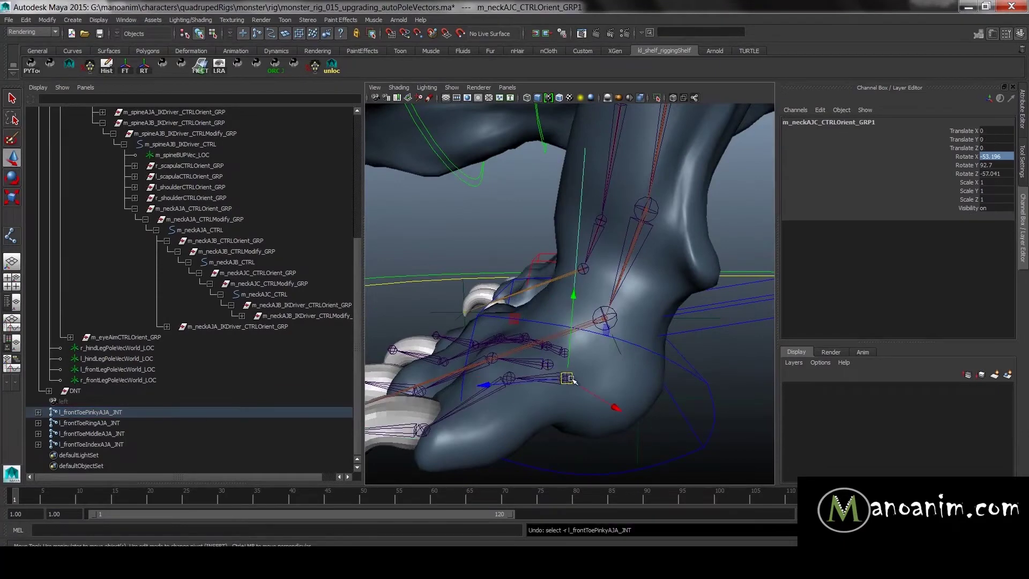
middle_click_drag(225, 405, 224, 410)
middle_click_drag(150, 431, 143, 413)
- Select the l_frontToePinkyAJA_JNT root joint and examine the pinky chain's joint placement and axes from several angles
left_click(122, 413)
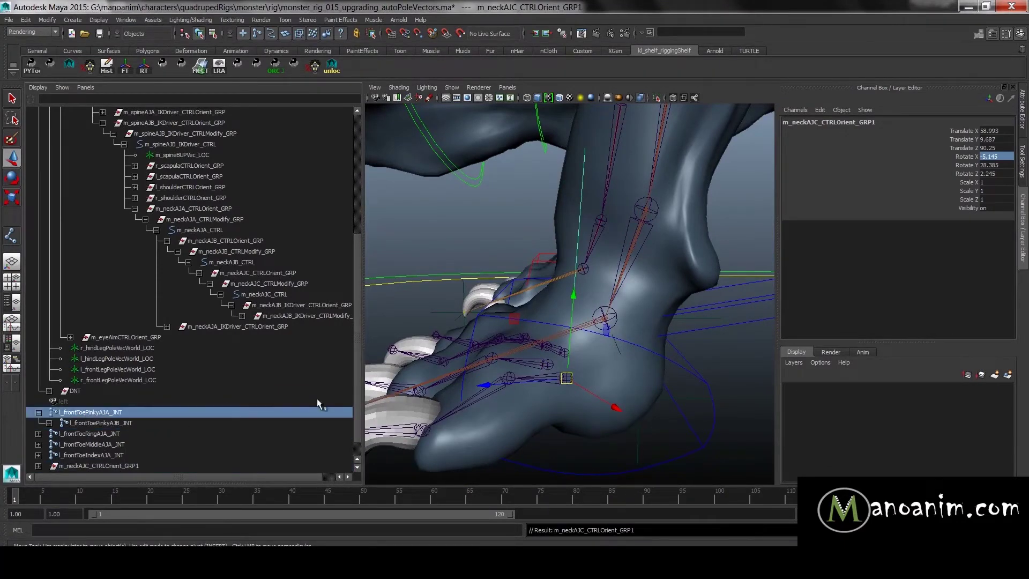
scroll(548, 343, "down", 3)
left_click_drag(536, 305, 557, 302, "alt")
right_click_drag(557, 301, 581, 324, "alt")
key("space")
left_click_drag(648, 339, 627, 340, "alt")
right_click_drag(466, 348, 507, 354, "alt")
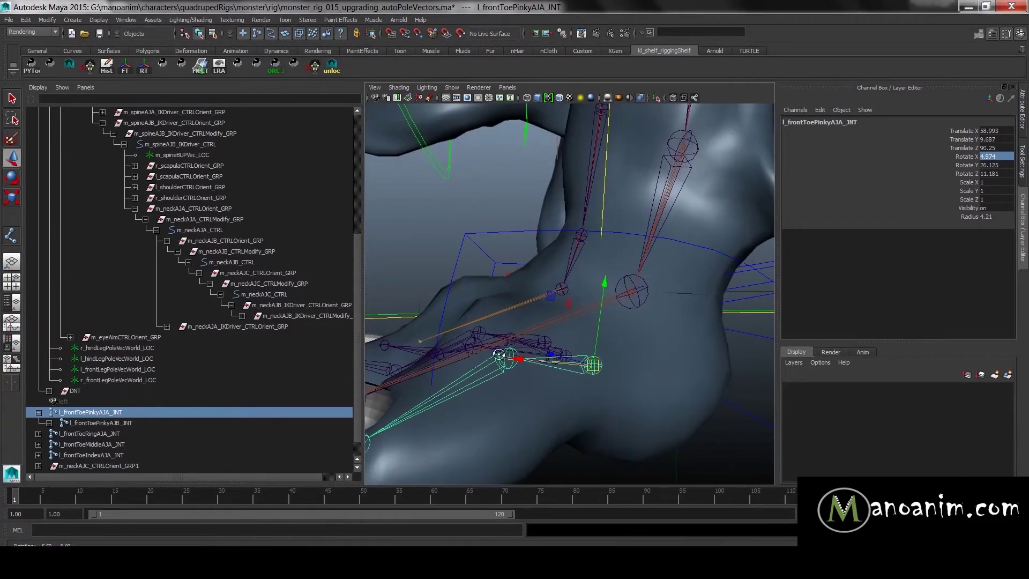
left_click_drag(507, 353, 509, 368, "alt")
middle_click_drag(466, 365, 560, 321, "alt")
left_click_drag(561, 321, 548, 316, "alt")
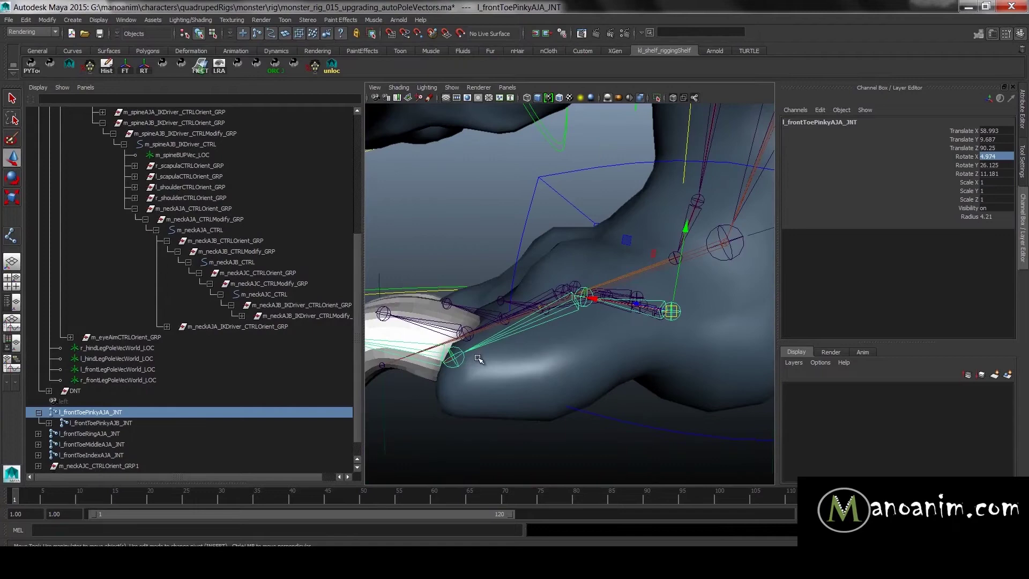
left_click_drag(552, 351, 395, 348, "alt")
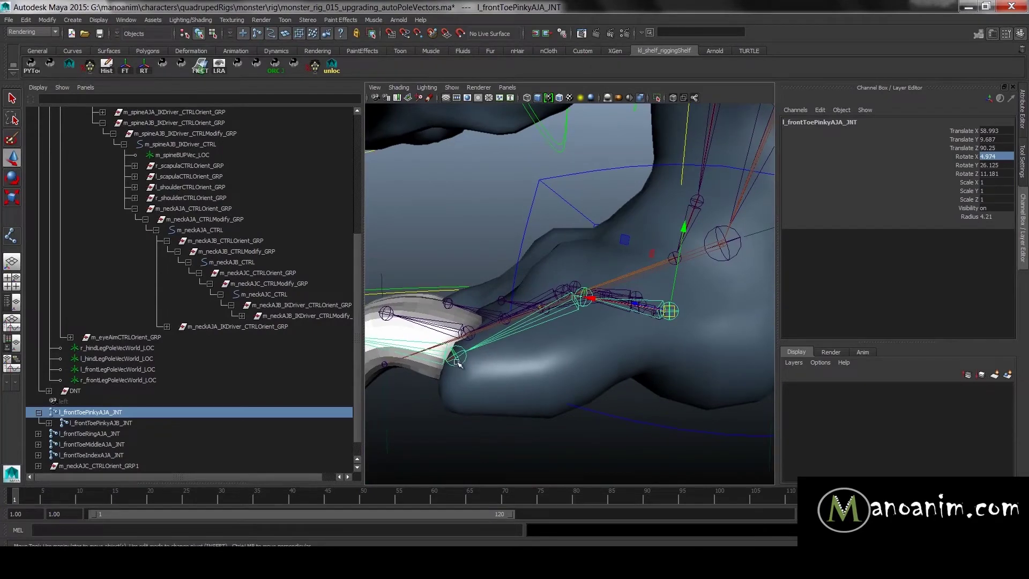
key("Down")
key("Down")
left_click_drag(460, 364, 690, 342, "alt")
key("Up")
key("Up")
- Freeze only the rotation of the l_frontToePinkyAJA_JNT root joint
key("space")
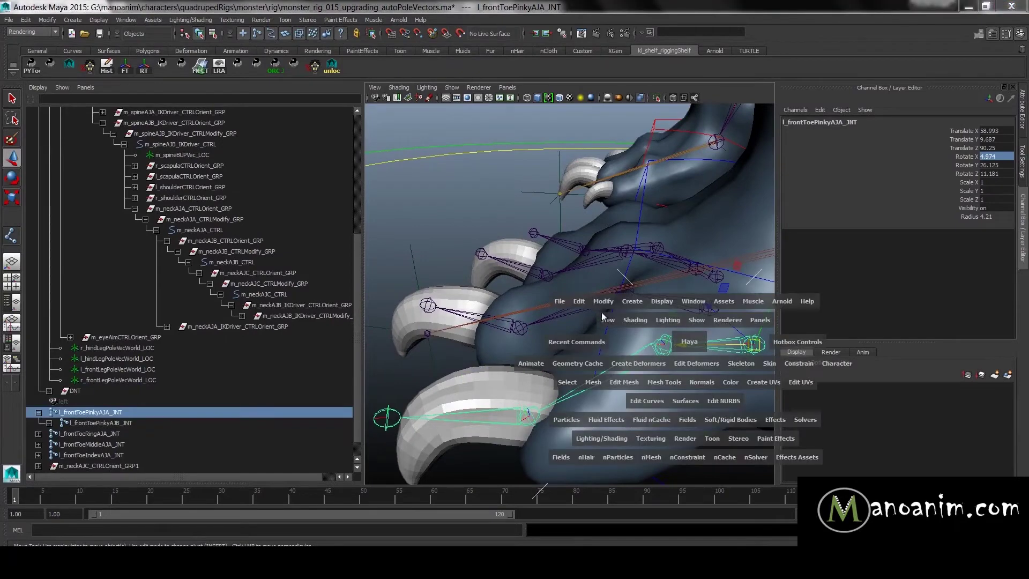
left_click(612, 301)
left_click(686, 343)
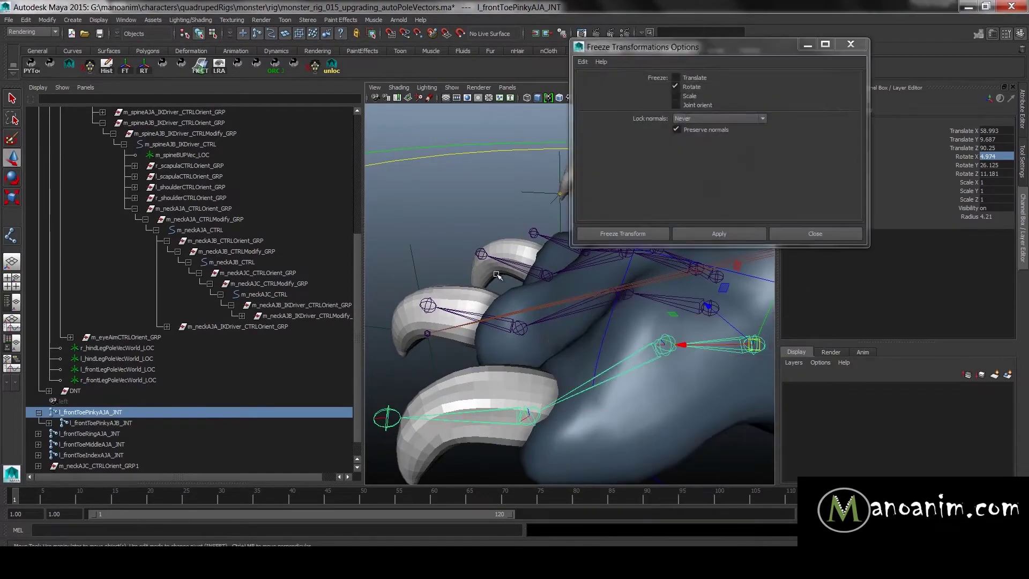
left_click(711, 234)
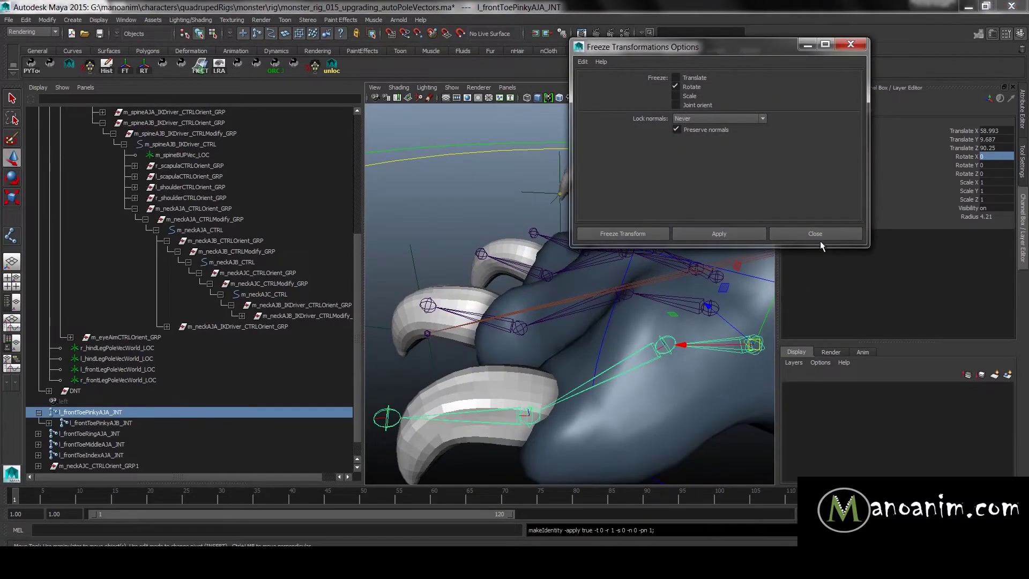
left_click(808, 232)
- Inspect the pinky, ring and neighbouring toe joints and their rotation values, and clear the selection
left_click_drag(670, 280, 636, 280, "alt")
middle_click_drag(636, 280, 575, 211, "alt")
right_click_drag(575, 211, 606, 294, "alt")
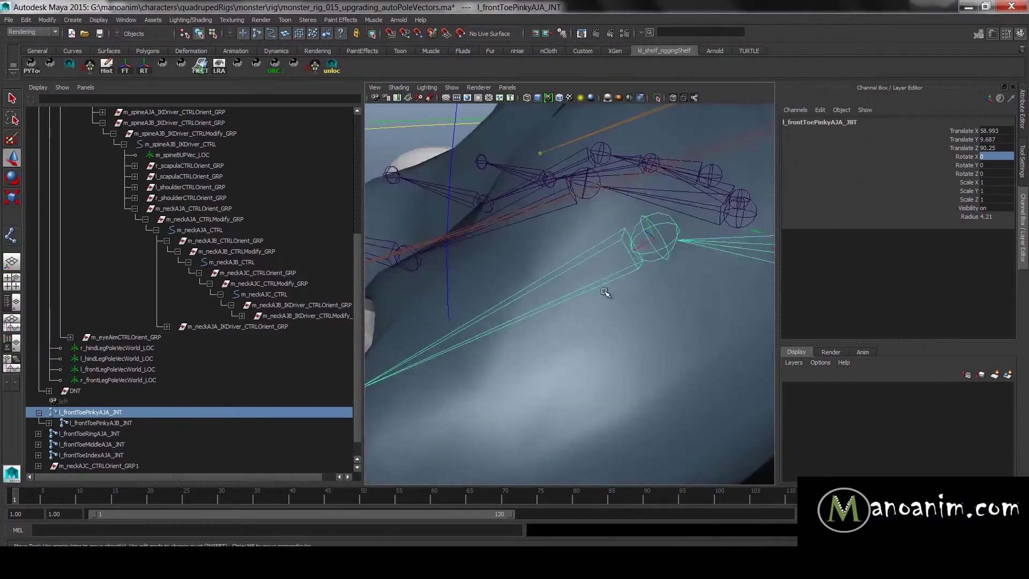
left_click_drag(606, 294, 645, 207, "alt")
left_click_drag(576, 299, 659, 360, "alt")
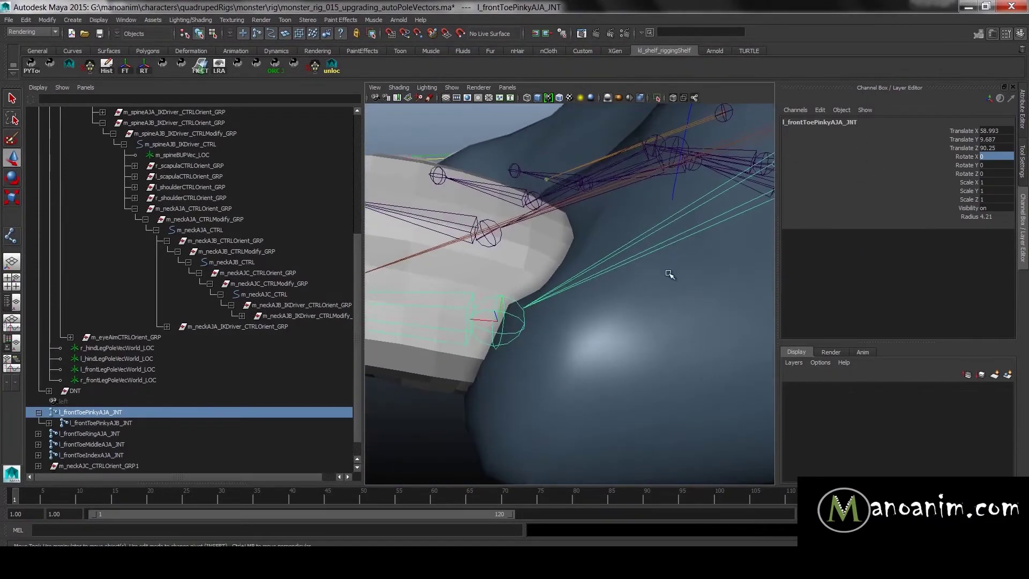
left_click(665, 344)
middle_click_drag(618, 280, 561, 337, "alt")
right_click_drag(561, 337, 646, 236, "alt")
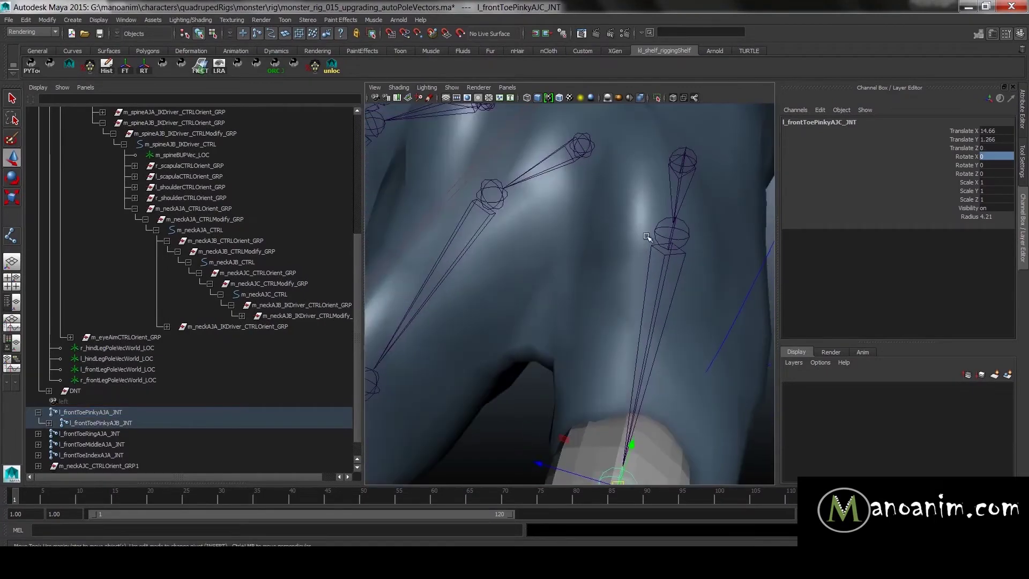
left_click(577, 149)
left_click_drag(592, 198, 552, 201, "alt")
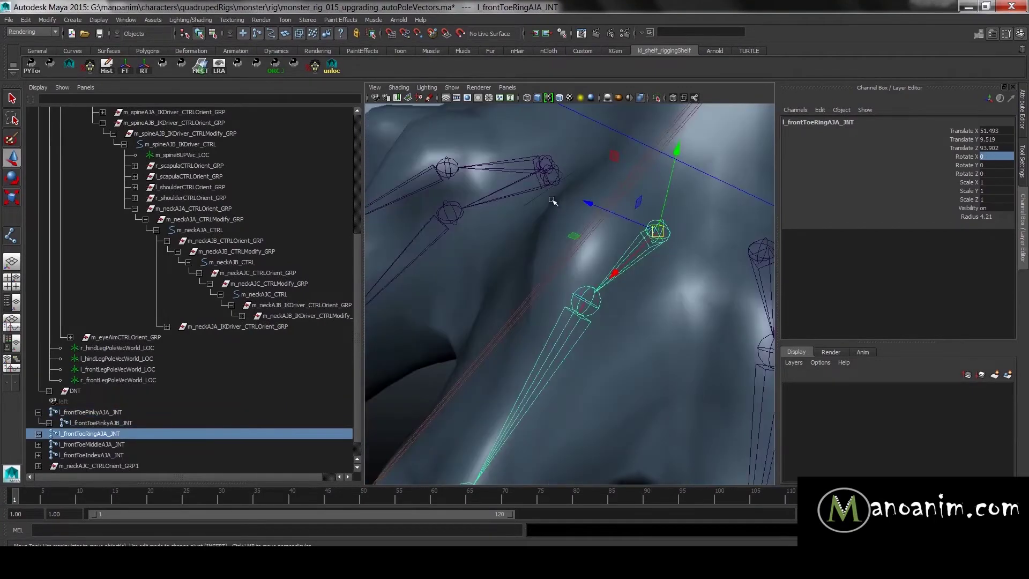
left_click(541, 173)
left_click(514, 160)
left_click_drag(515, 160, 475, 234, "alt")
left_click(442, 209)
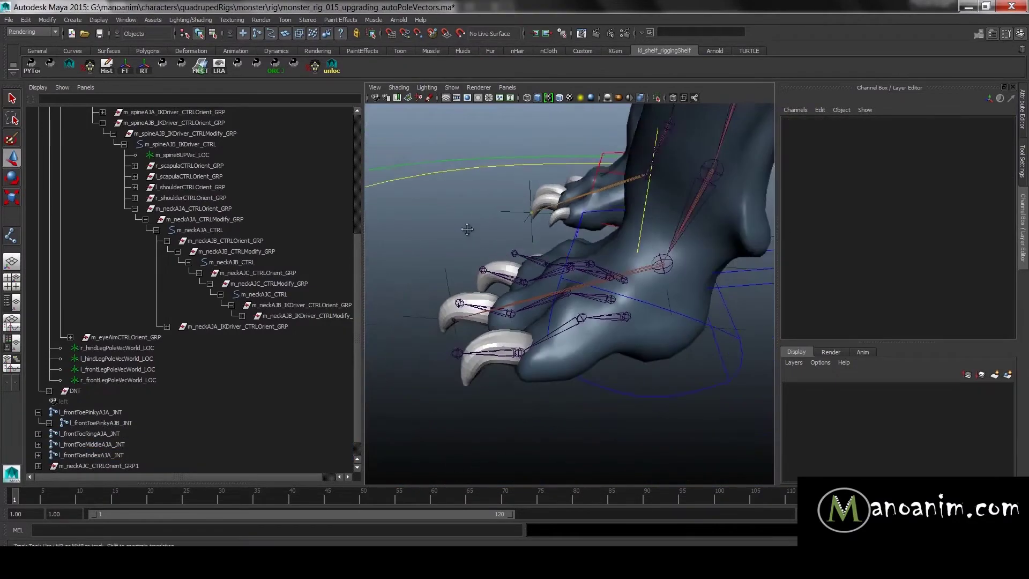
right_click_drag(475, 234, 538, 292, "alt")
- Select the l_frontToePinkyAJB_JNT joint and show its full attributes, including the joint orient values
left_click(543, 299)
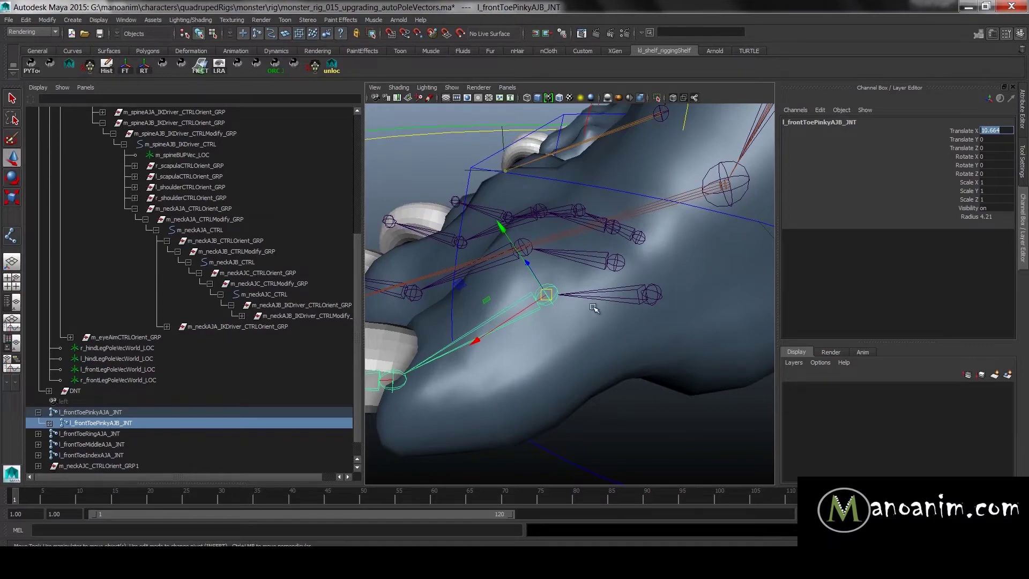
left_click_drag(562, 324, 613, 301, "alt")
right_click_drag(613, 301, 701, 326, "alt")
left_click_drag(700, 326, 708, 258, "alt")
key("Up")
key("Down")
key("ctrl+a")
- Try to orient l_frontToePinkyAJB_JNT and its children with primary axis X and secondary axis Z
key("space")
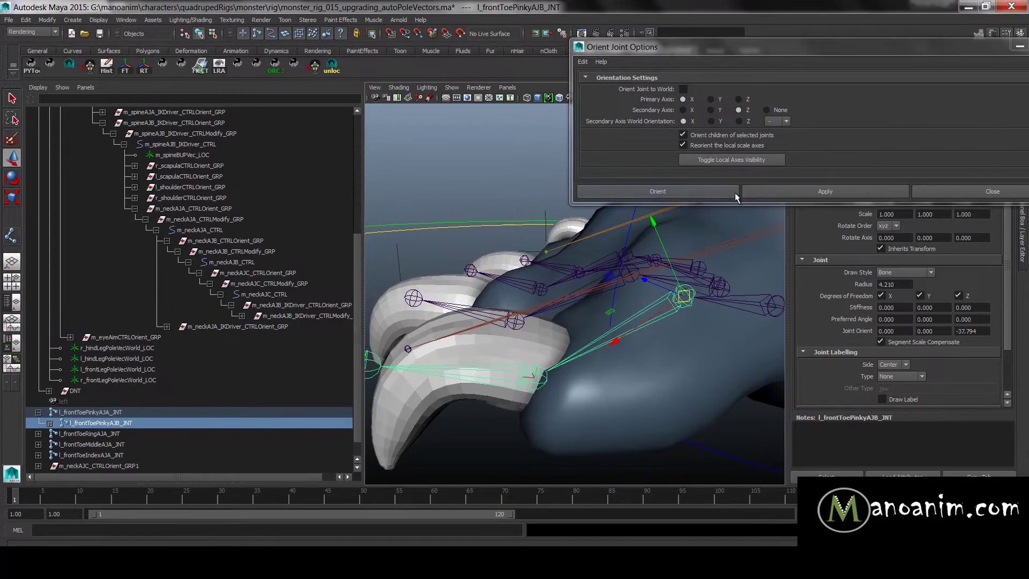
left_click(776, 194)
left_click_drag(697, 252, 840, 321, "alt")
left_click_drag(603, 298, 606, 298, "alt")
key("ctrl+z")
- Select the l_frontToePinkyAJC_JNT claw joint and check its axis directions and joint orient values
mouse_move(526, 302)
left_mouse_down("alt")
mouse_move(681, 339)
mouse_move(756, 326)
mouse_move(740, 307)
left_mouse_up("alt")
right_click_drag(739, 308, 653, 325, "alt")
middle_click_drag(653, 326, 653, 338, "alt")
left_click_drag(654, 337, 726, 393, "alt")
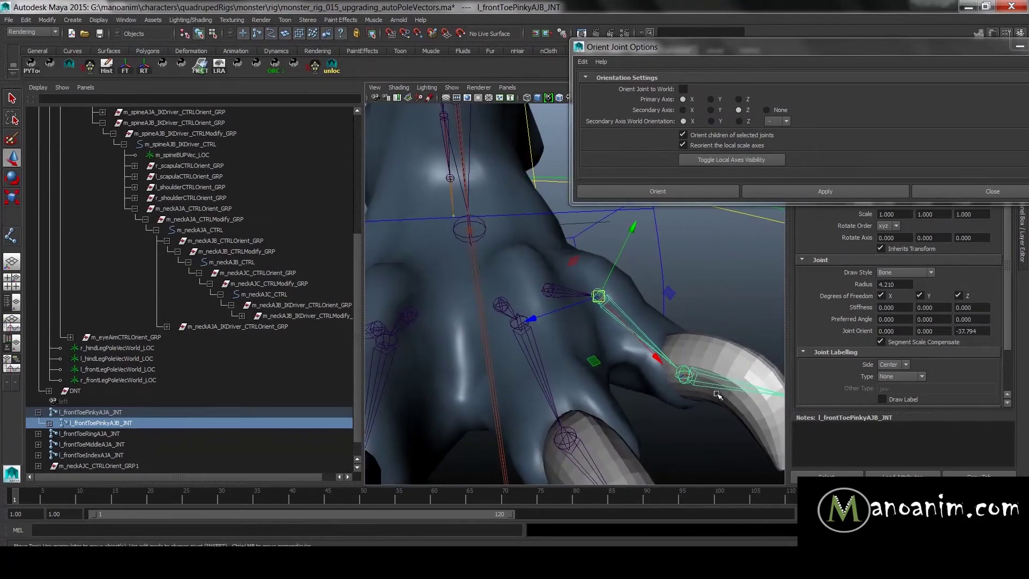
left_click(688, 376)
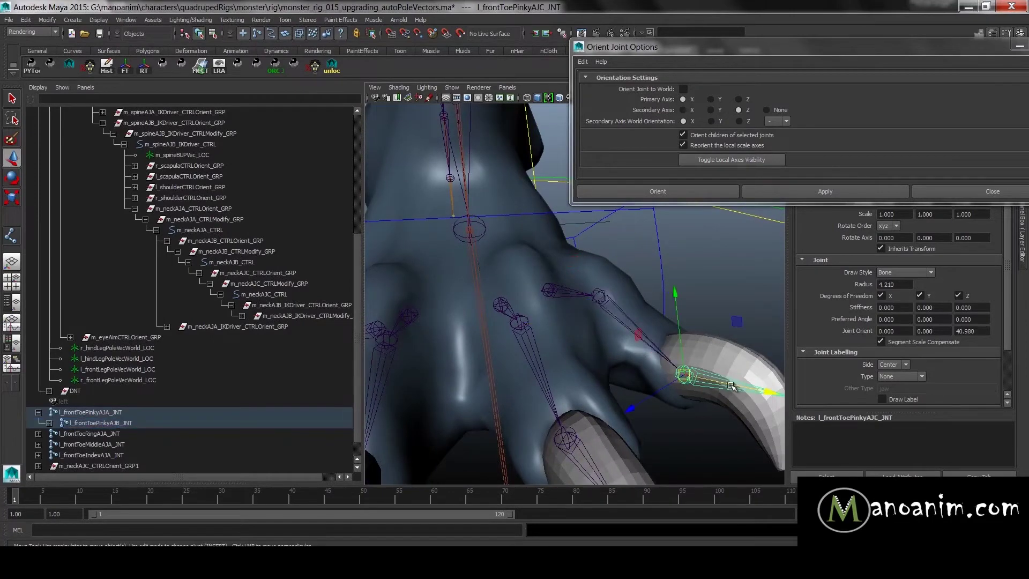
- Turn off orienting of child joints and orient only l_frontToePinkyAJB_JNT with primary axis X and secondary axis Z
left_click_drag(683, 330, 678, 339, "alt")
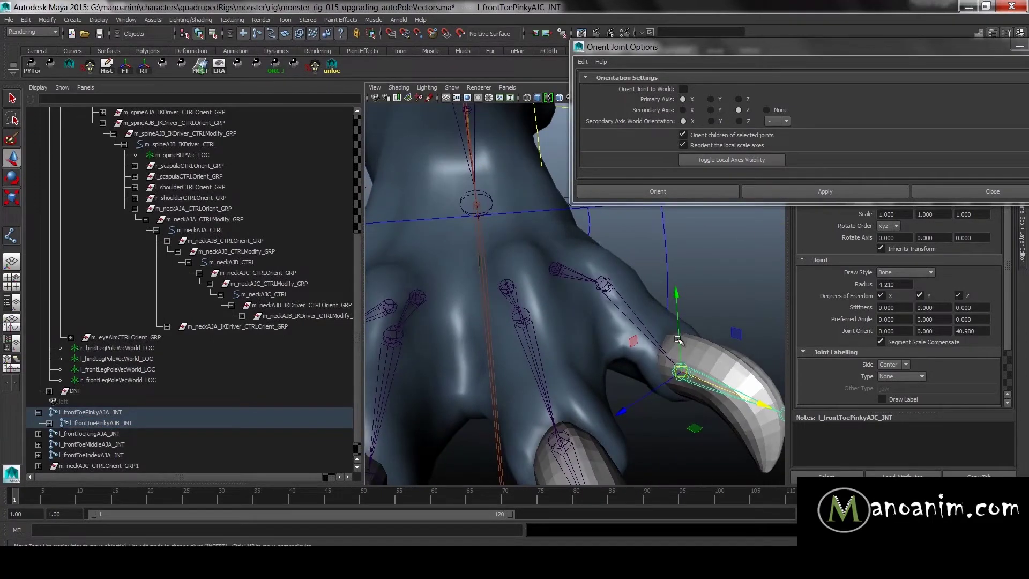
left_click(765, 138)
key("Up")
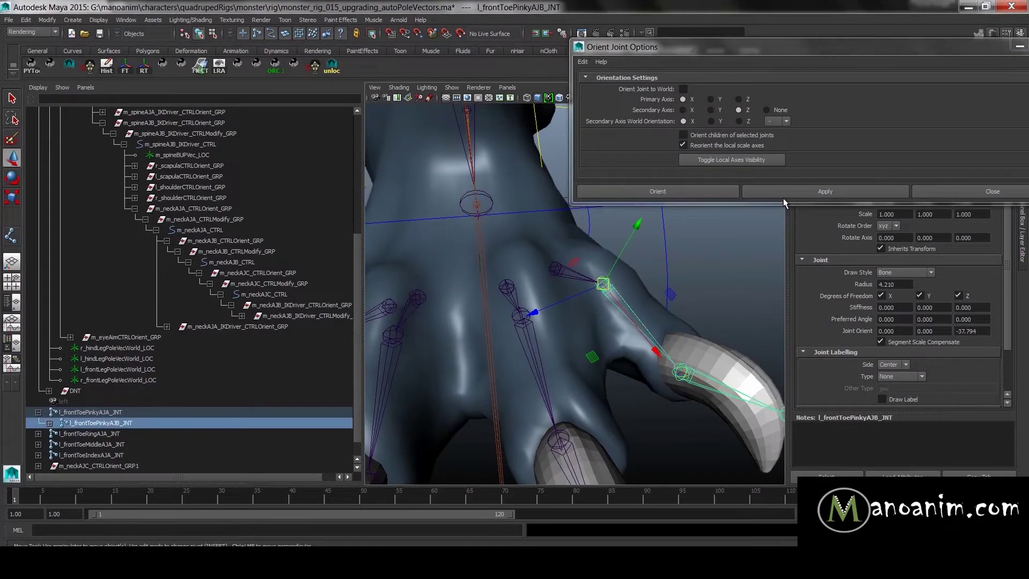
left_click(792, 191)
left_click_drag(695, 267, 599, 250, "alt")
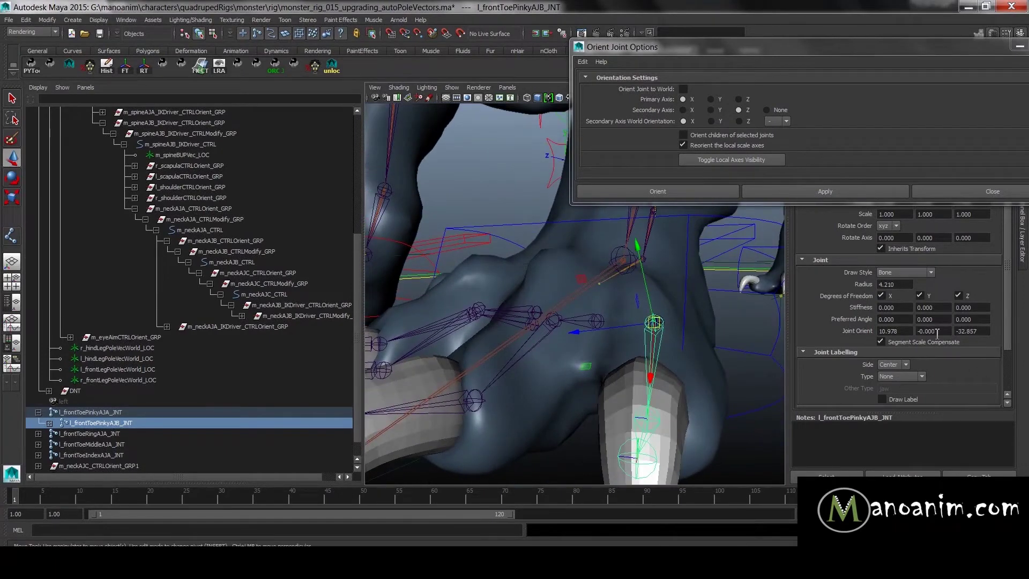
- Try setting the joint orient X of l_frontToePinkyAJB_JNT to 0 and unparenting the l_frontToePinkyAJC_JNT claw joint
type("0")
key("Return")
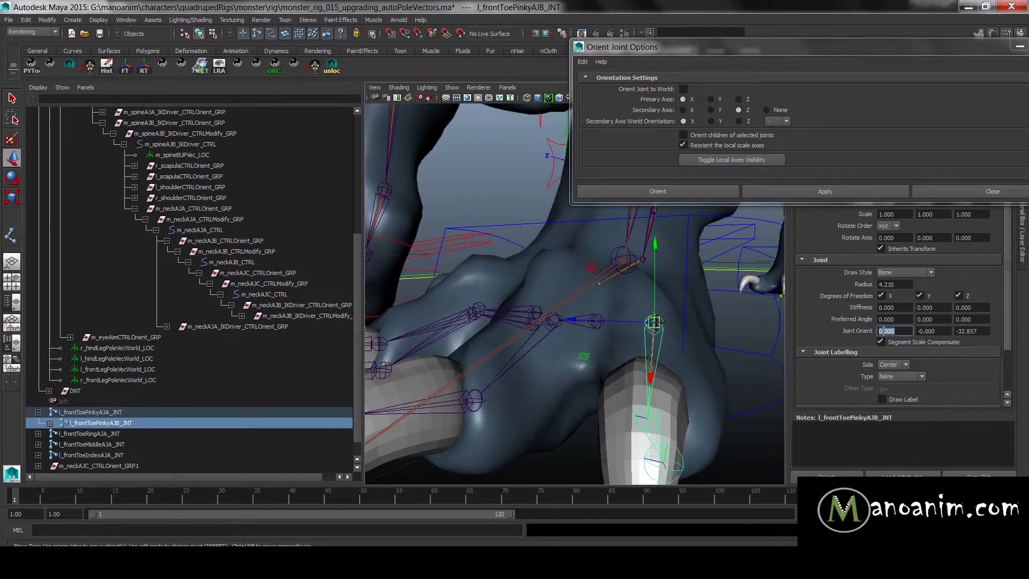
left_click_drag(697, 356, 690, 359, "alt")
left_click_drag(685, 370, 668, 404, "alt")
left_click(654, 404)
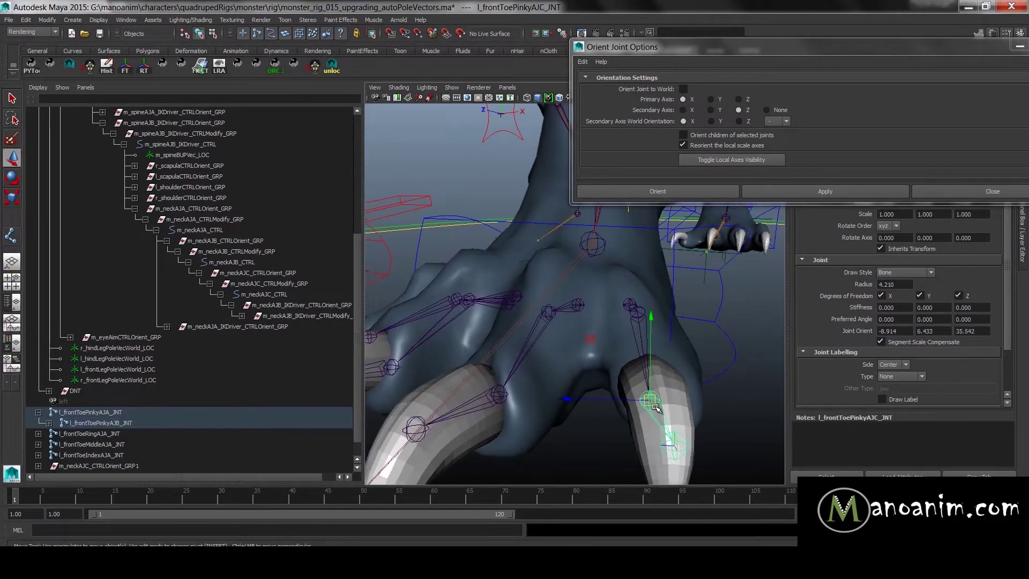
key("shift+p")
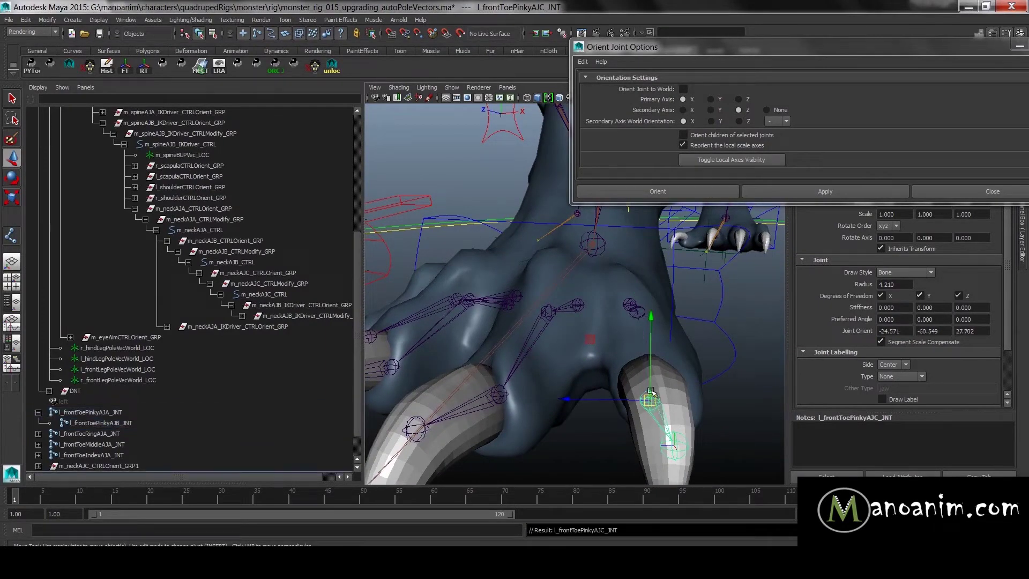
- Try to reorient the detached l_frontToePinkyAJB_JNT, and undo back through the claw joint's unparenting and the joint orient change
left_click(641, 319)
left_click_drag(679, 355, 691, 358, "alt")
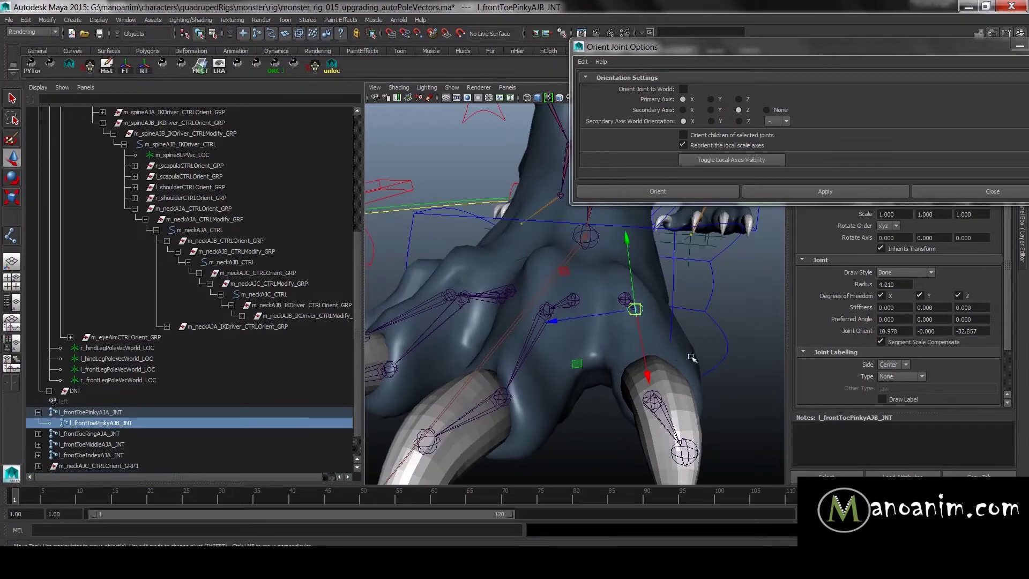
left_click(798, 191)
left_click_drag(683, 295, 735, 298, "alt")
key("ctrl+z")
key("ctrl+z")
key("ctrl+z")
key("ctrl+z")
- Unparent l_frontToePinkyAJEnd_JNT from the claw joint and set the joint orient X of l_frontToePinkyAJB_JNT to 0
left_click(770, 385)
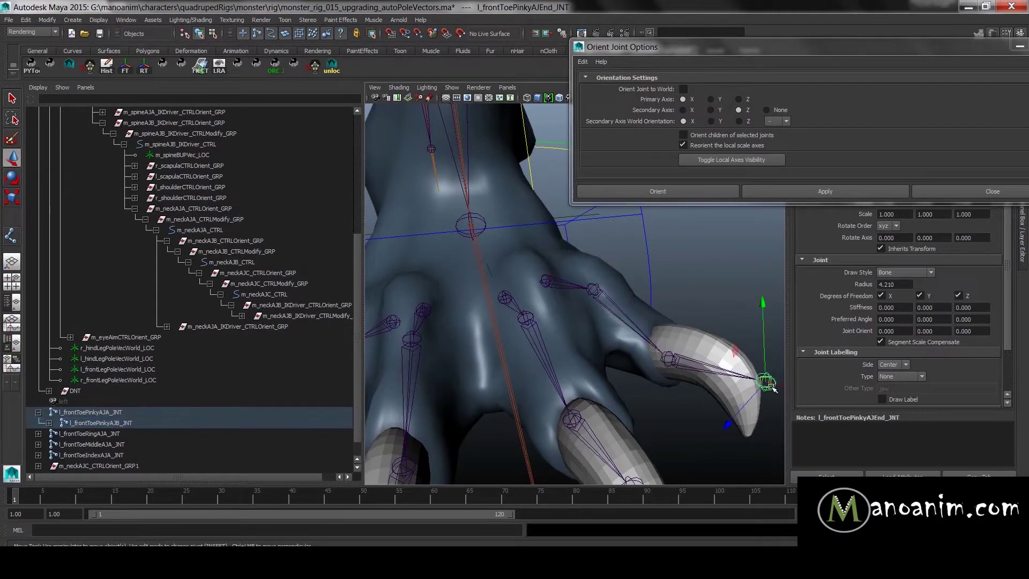
key("shift+p")
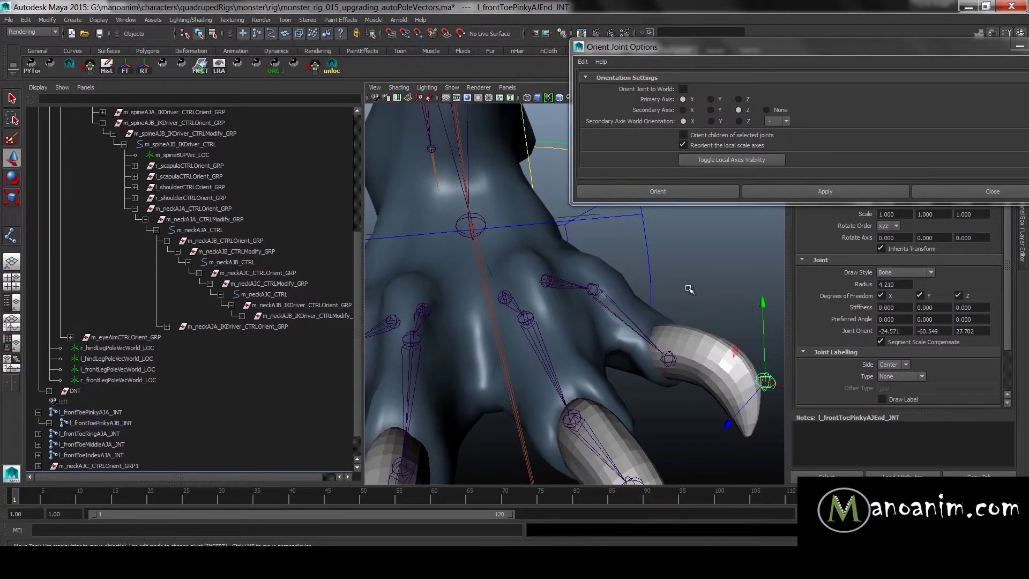
key("Up")
left_click_drag(710, 337, 636, 314, "alt")
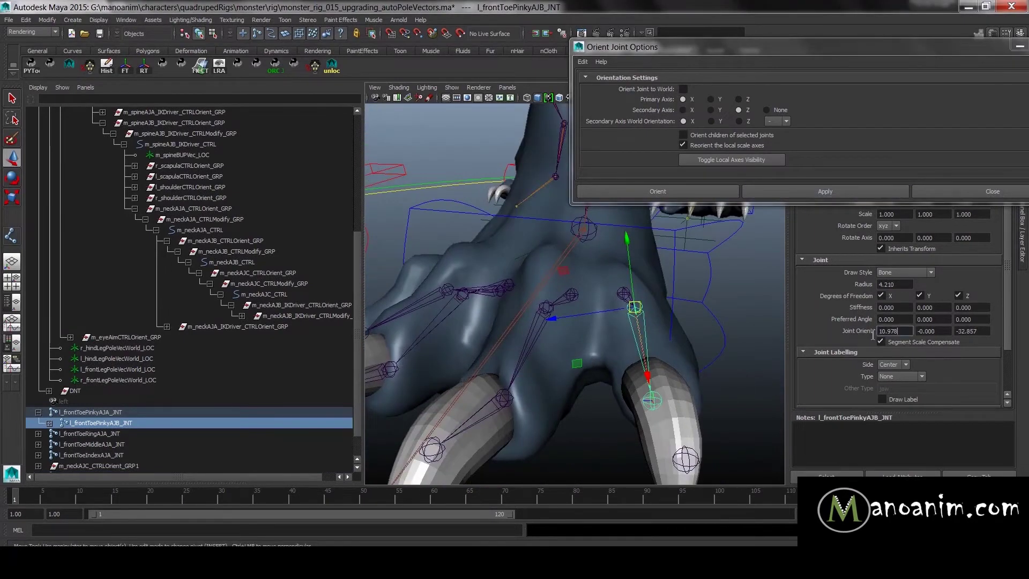
type("0")
key("Return")
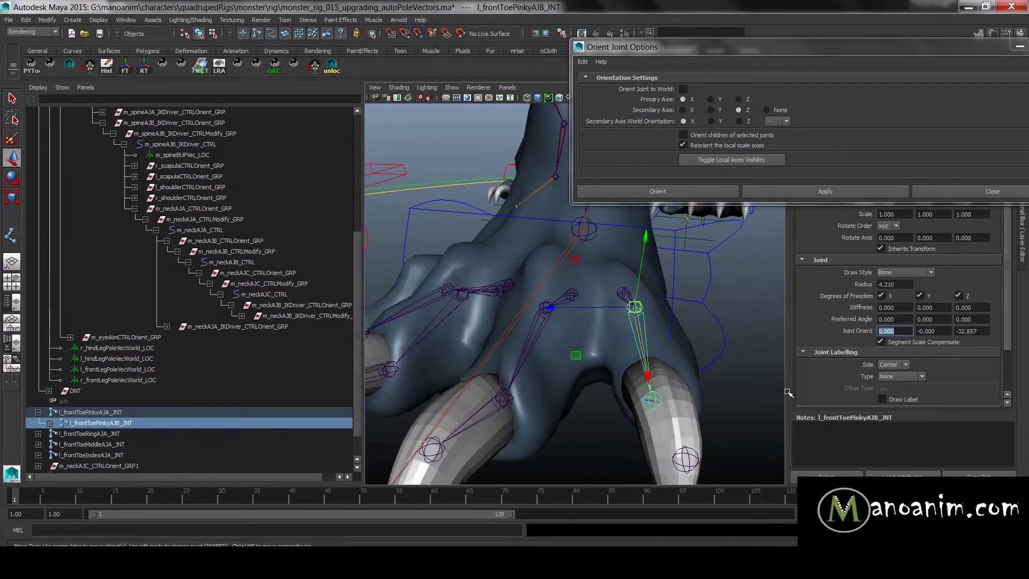
- Set the joint orient X of the l_frontToePinkyAJC_JNT claw joint to 0
left_click_drag(695, 395, 679, 403, "alt")
left_click(648, 405)
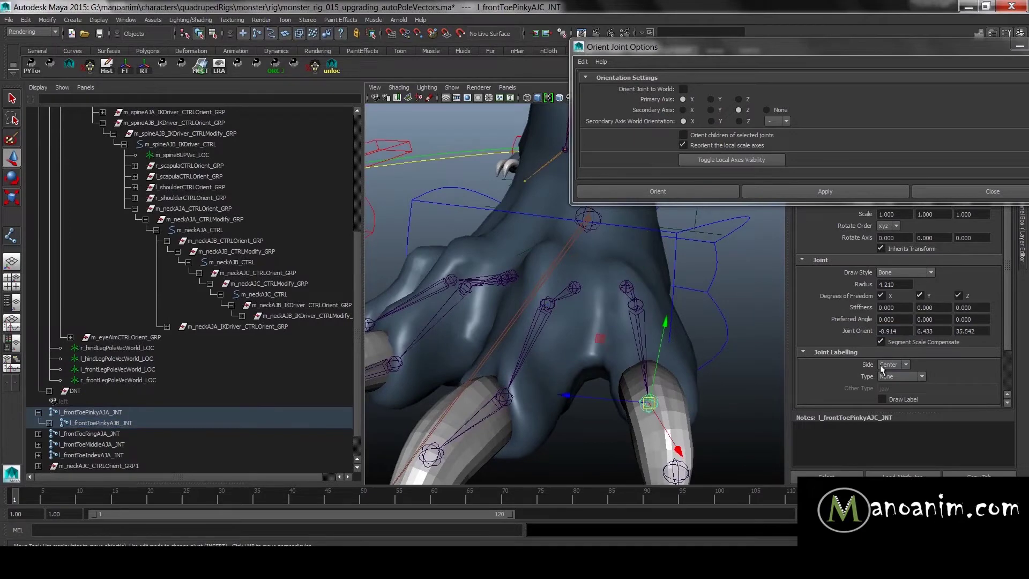
type("0")
key("Return")
- Parent l_frontToePinkyAJEnd_JNT back under l_frontToePinkyAJC_JNT
mouse_move(697, 415)
left_mouse_down("alt")
mouse_move(670, 403)
mouse_move(685, 397)
left_mouse_up("alt")
left_click(665, 367)
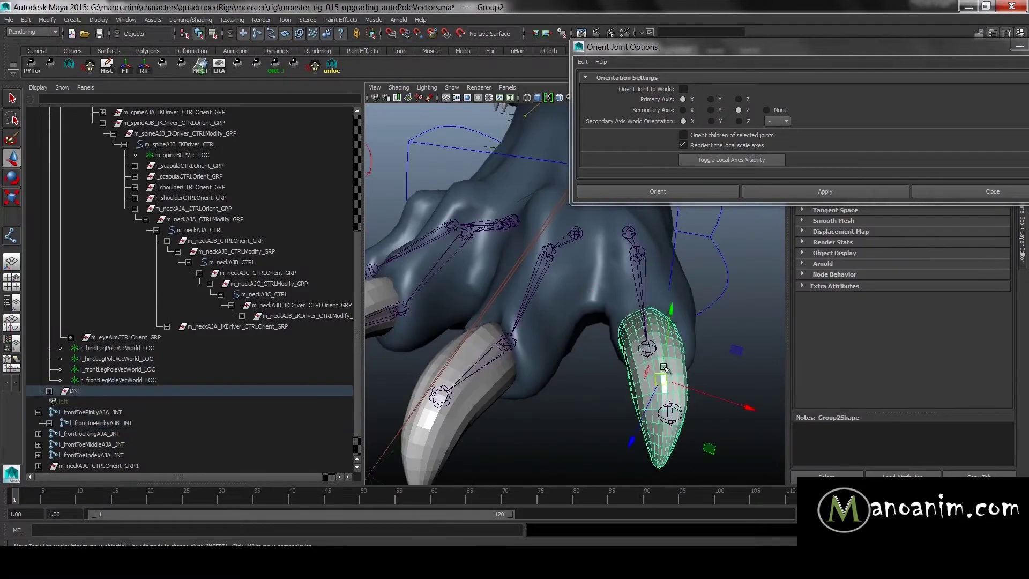
left_click(677, 409)
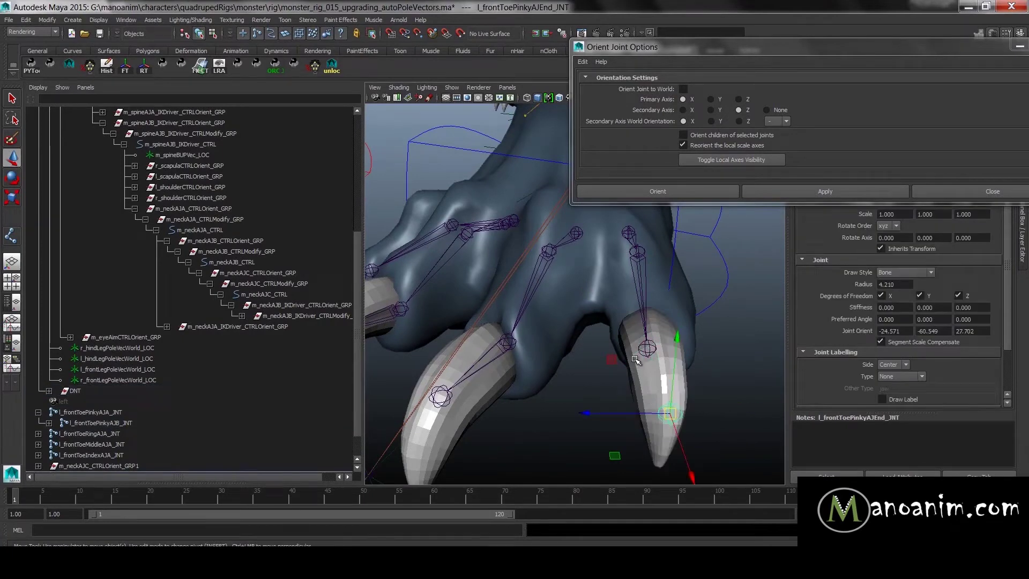
left_click(663, 348, "shift")
key("p")
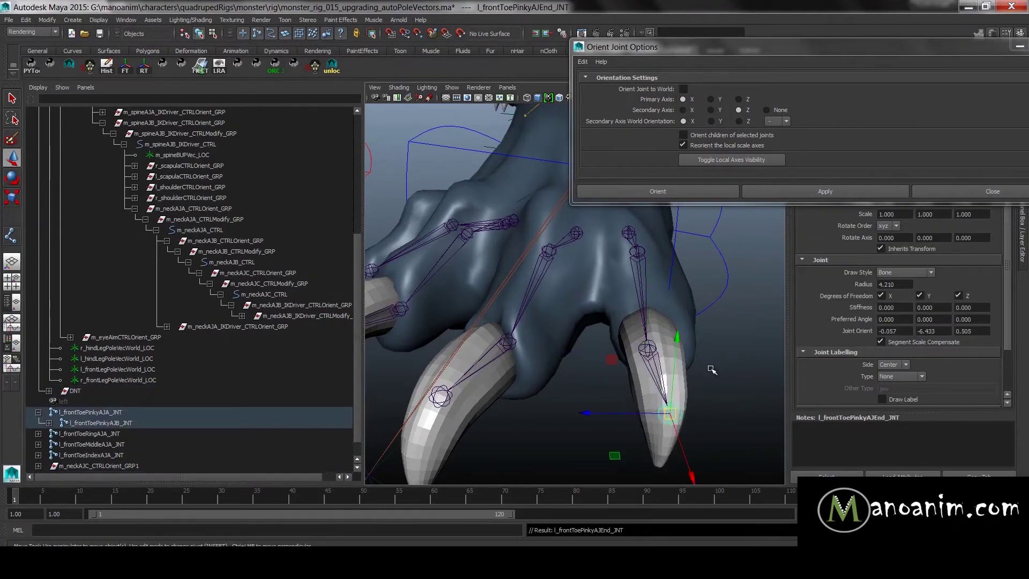
- Walk through the pinky toe chain's joints and examine their axis directions and joint orient values
left_click_drag(718, 395, 509, 328, "alt")
left_click(566, 380)
left_click(575, 389)
left_click(509, 329)
left_click_drag(563, 378, 512, 392, "alt")
key("Up")
key("Down")
left_click_drag(516, 347, 528, 339, "alt")
key("Down")
left_click_drag(601, 375, 758, 415, "alt")
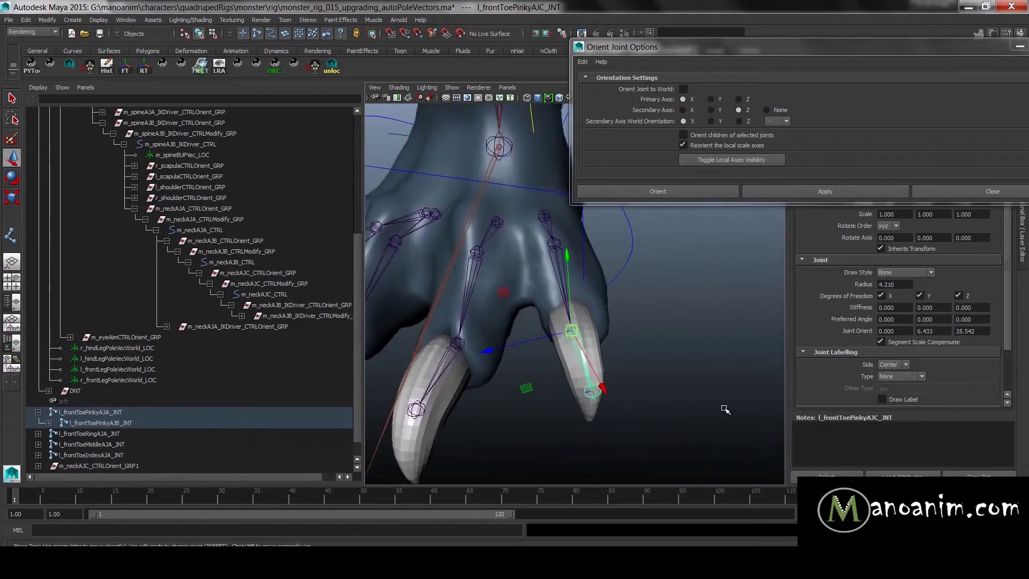
- Clear the selection and compare the axes of l_frontToePinkyAJB_JNT and l_frontToePinkyAJA_JNT up close
left_click(724, 408)
left_click_drag(622, 340, 586, 412, "alt")
middle_click_drag(585, 412, 618, 383, "alt")
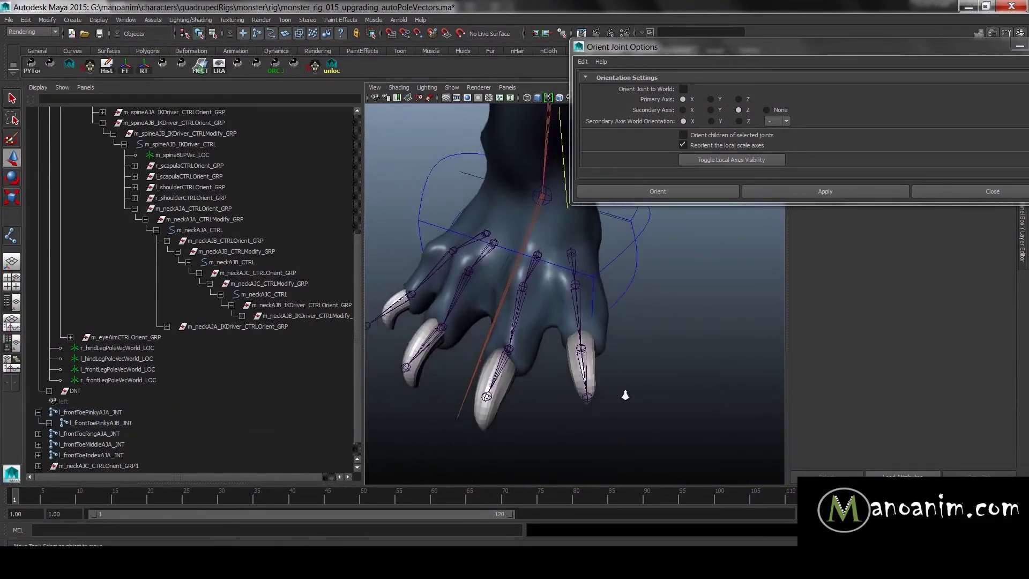
scroll(618, 384, "up", 5)
left_click(598, 343)
left_click_drag(634, 354, 580, 298, "alt")
key("f")
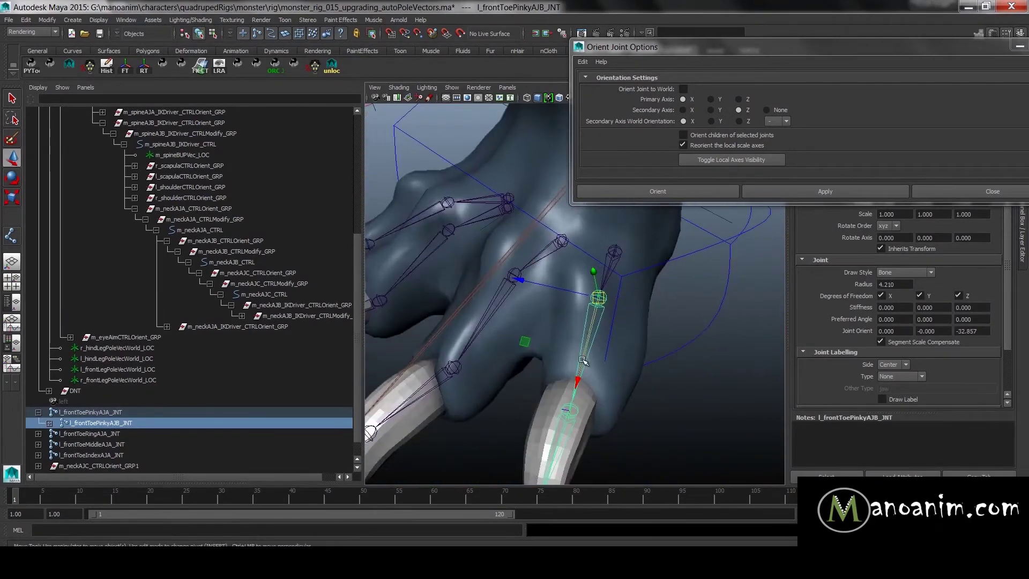
key("Up")
left_click_drag(680, 337, 643, 353, "alt")
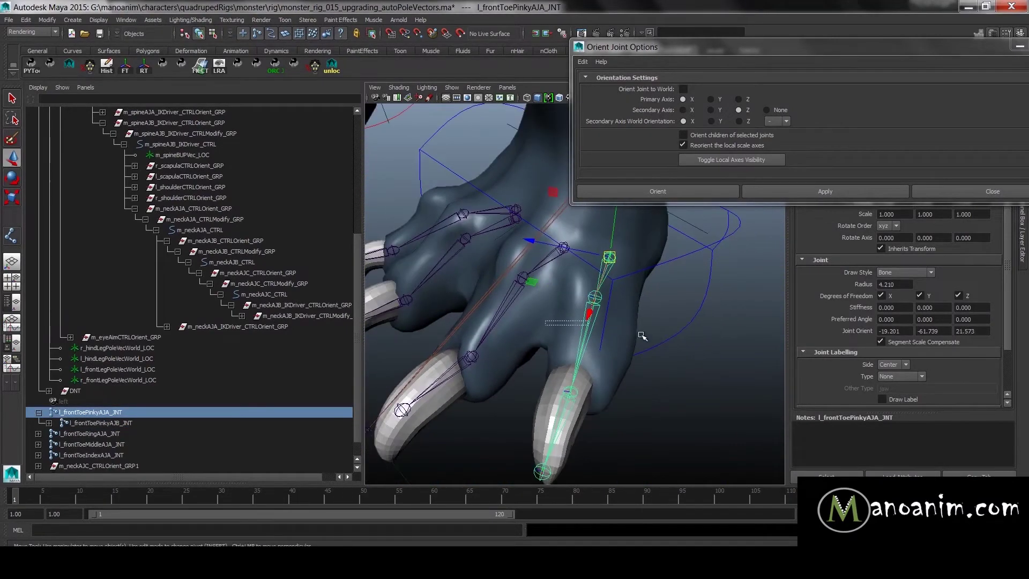
- Orient l_frontToePinkyAJC_JNT with primary axis X and secondary axis Z, and set its joint orient X to 0
key("Down")
key("Down")
left_click_drag(658, 396, 570, 367, "alt")
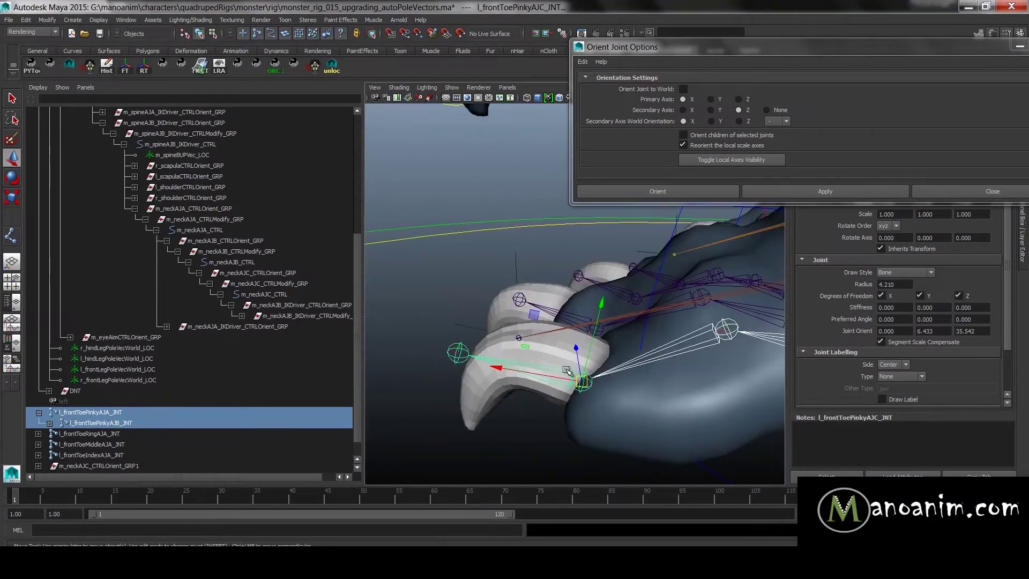
left_click(775, 261)
left_click(832, 191)
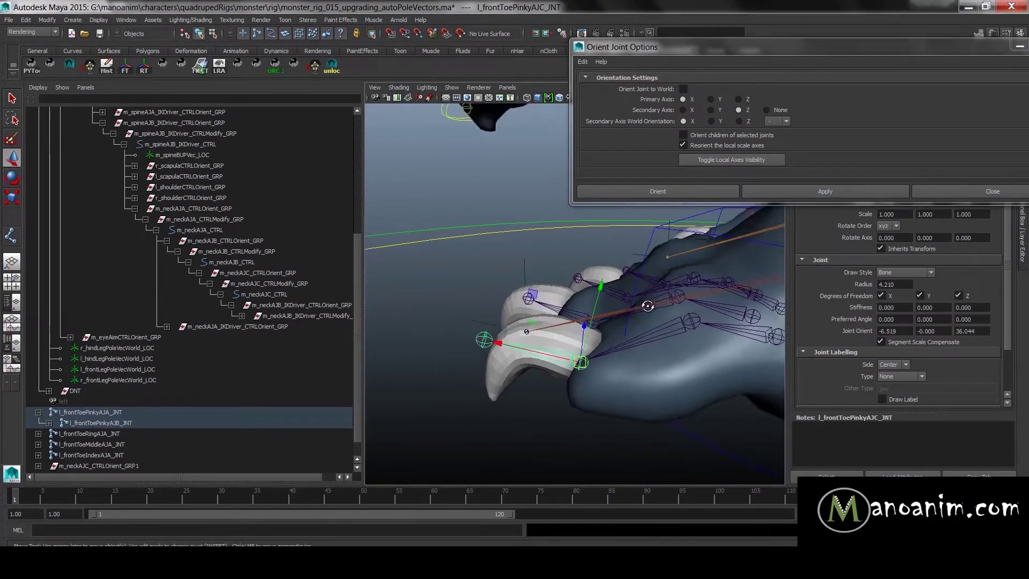
type("0")
key("Return")
- Try rotating the AJA, AJB and AJC pinky joints together to test the toe's curl, and undo the rotation
left_click_drag(526, 444, 567, 274, "alt")
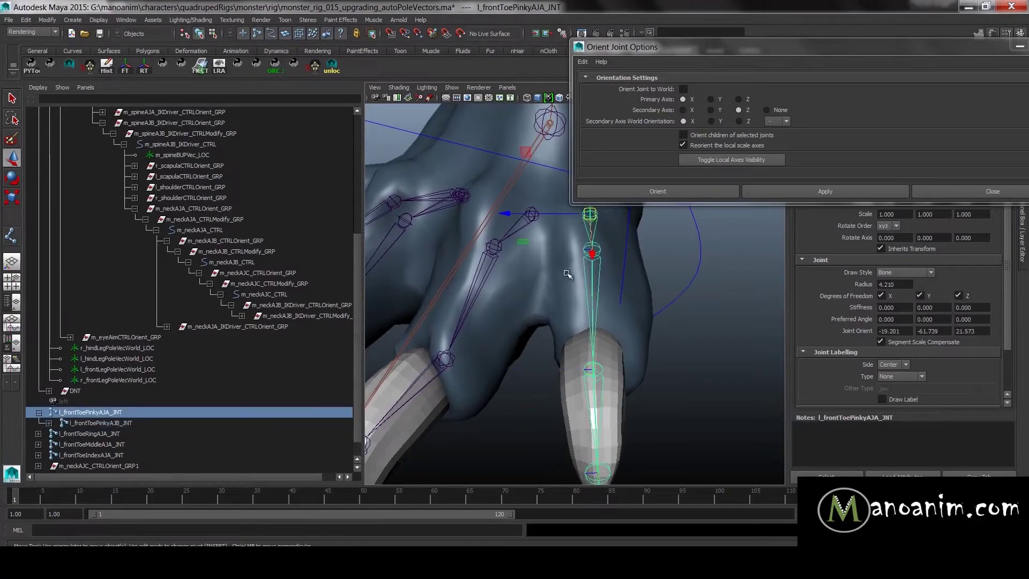
left_click_drag(604, 345, 549, 352, "shift")
left_click_drag(662, 388, 570, 354, "shift")
left_click_drag(611, 365, 650, 409, "alt")
key("e")
left_click_drag(483, 181, 539, 351)
left_click_drag(562, 296, 532, 327, "alt")
middle_click_drag(532, 326, 455, 364, "alt")
left_click_drag(503, 300, 558, 315, "alt")
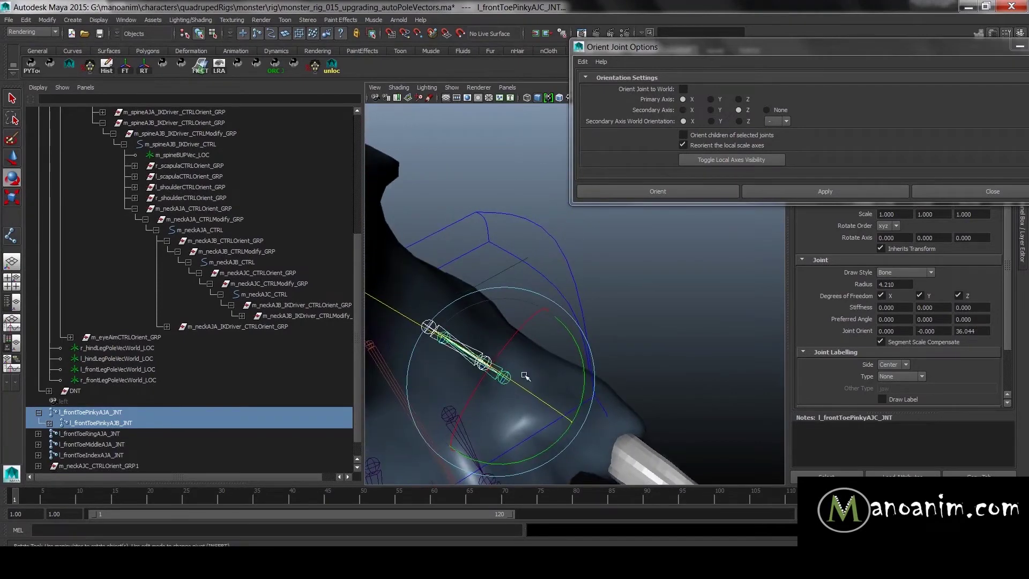
left_click_drag(611, 357, 572, 324, "alt")
key("ctrl+z")
key("ctrl+z")
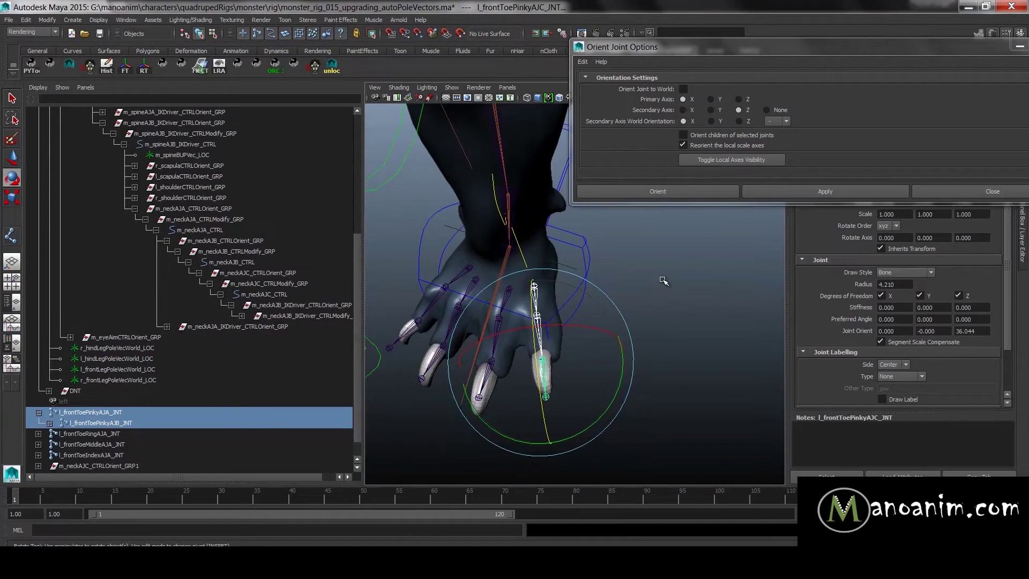
- Repeat the curl test on the three reselected pinky joints, undo the rotations and clear the selection
key("w")
left_click(586, 333)
left_click(551, 297)
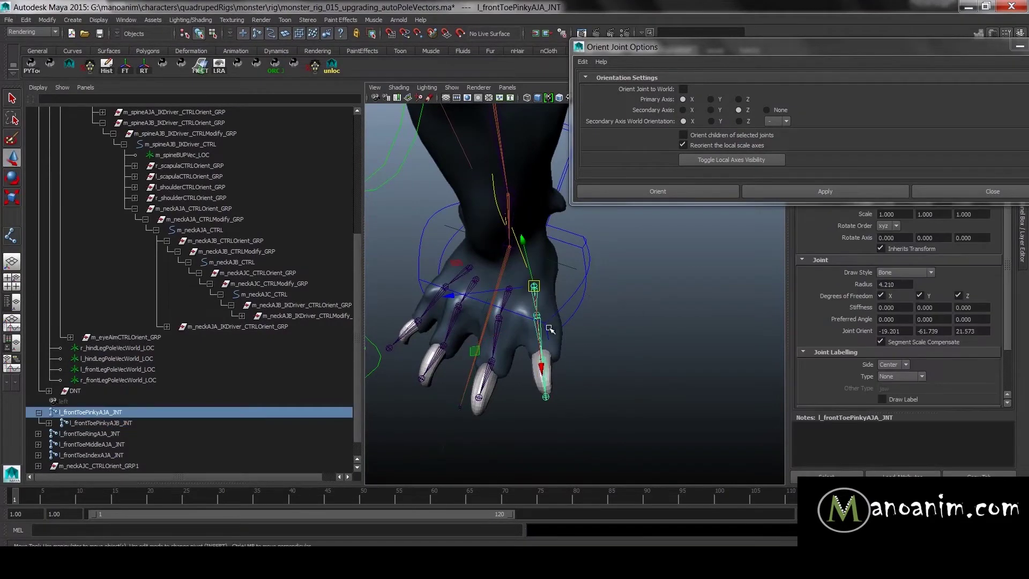
left_click(547, 328)
key("z")
left_click(536, 316, "shift")
left_click_drag(573, 367, 537, 368, "shift")
left_click(537, 367, "shift")
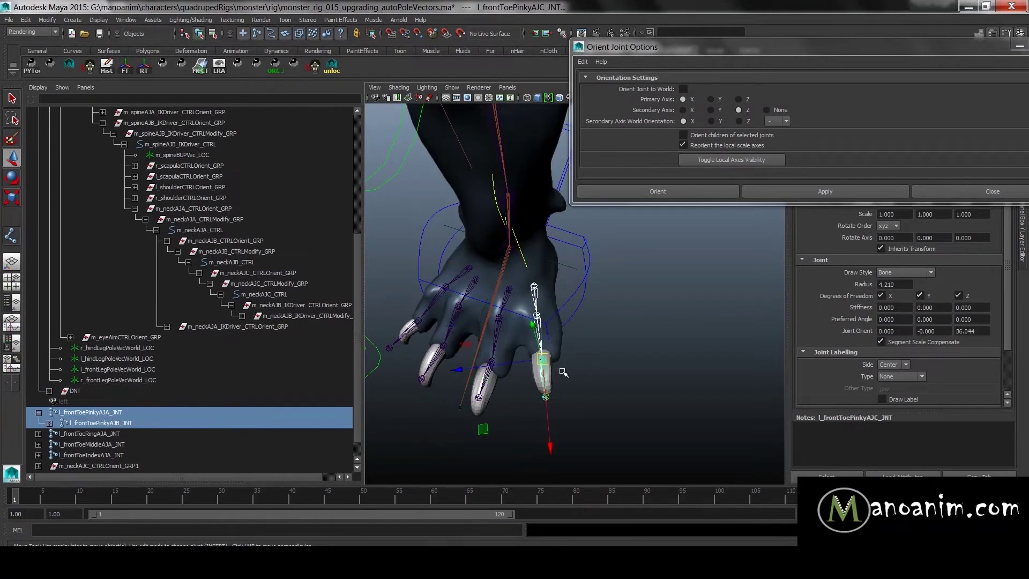
key("e")
left_click_drag(615, 397, 715, 518)
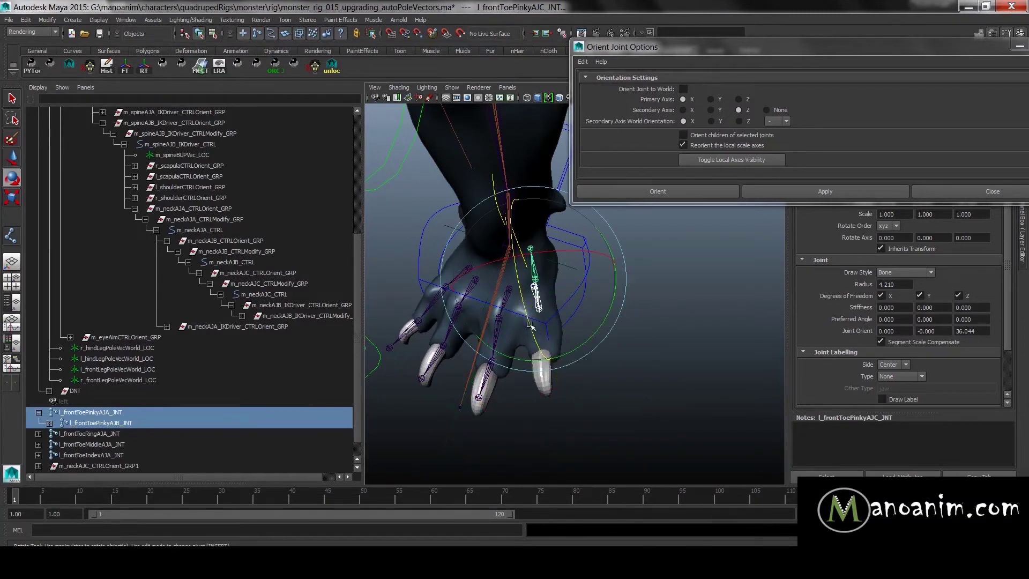
left_click_drag(512, 212, 547, 339)
key("ctrl+z")
key("ctrl+z")
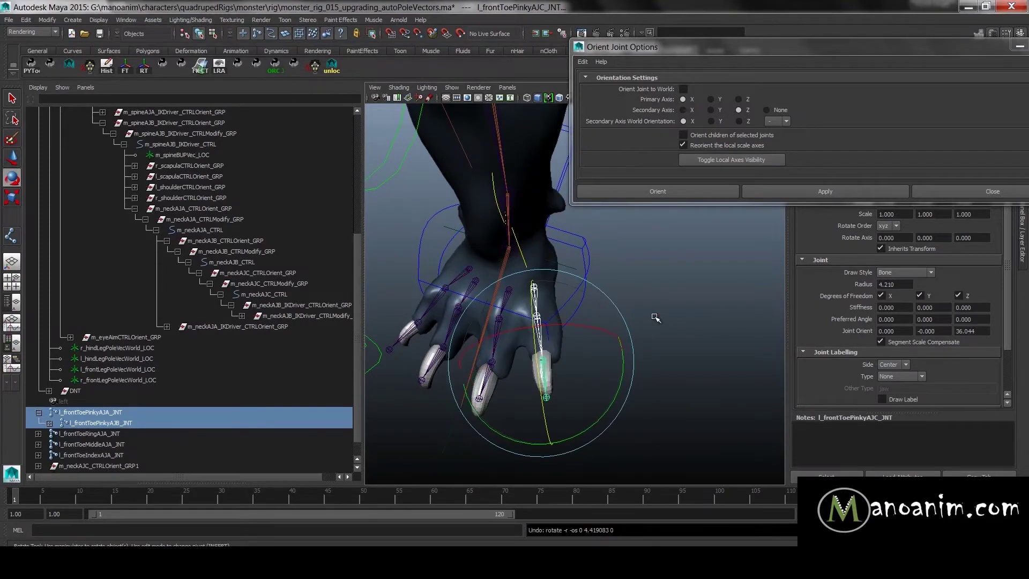
left_click(581, 349)
left_click_drag(581, 349, 639, 333, "alt")
right_click_drag(638, 333, 732, 316, "alt")
left_click_drag(715, 322, 649, 293, "alt")
key("ctrl+z")
key("w")
left_click(719, 277)
- Delete the existing ring, middle and index front toe joint chains
right_click_drag(718, 277, 629, 345, "alt")
left_click_drag(629, 344, 547, 329, "alt")
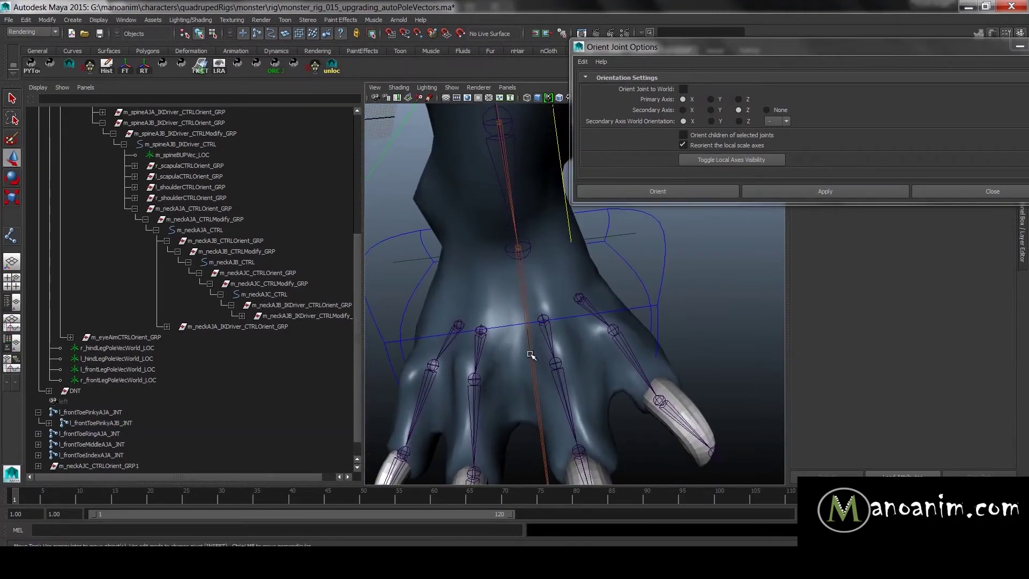
left_click(537, 346)
left_click_drag(444, 332, 441, 331, "shift")
key("Delete")
- Duplicate the l_frontToePinkyAJA_JNT chain and move the copy onto the neighbouring toe
left_click_drag(599, 292, 520, 311)
scroll(592, 305, "down", 1)
scroll(592, 305, "down", 2)
key("ctrl+d")
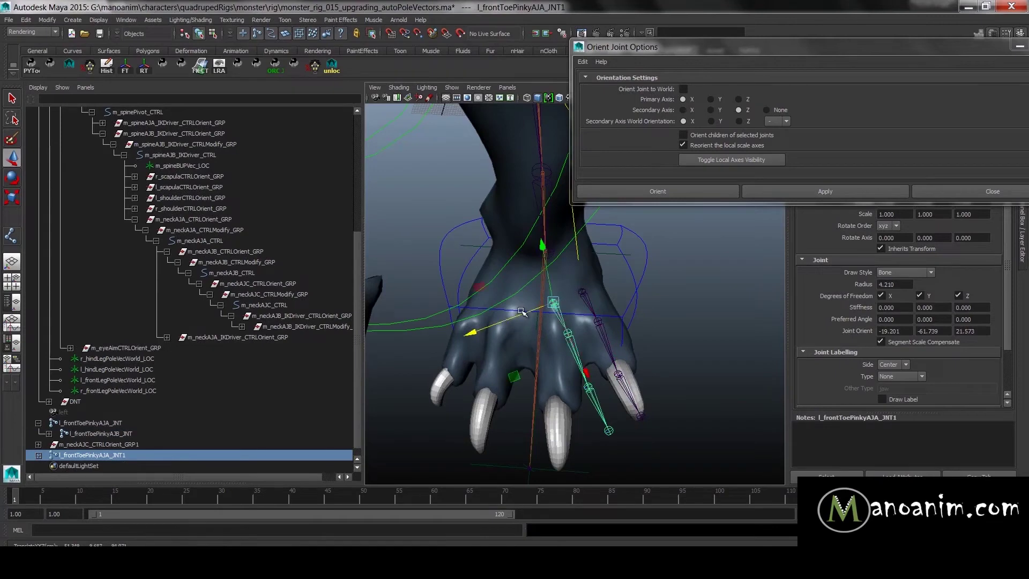
- Align the duplicated chain with its toe by adjusting its joint orient Y to about -84 and Z to about 19.28
key("e")
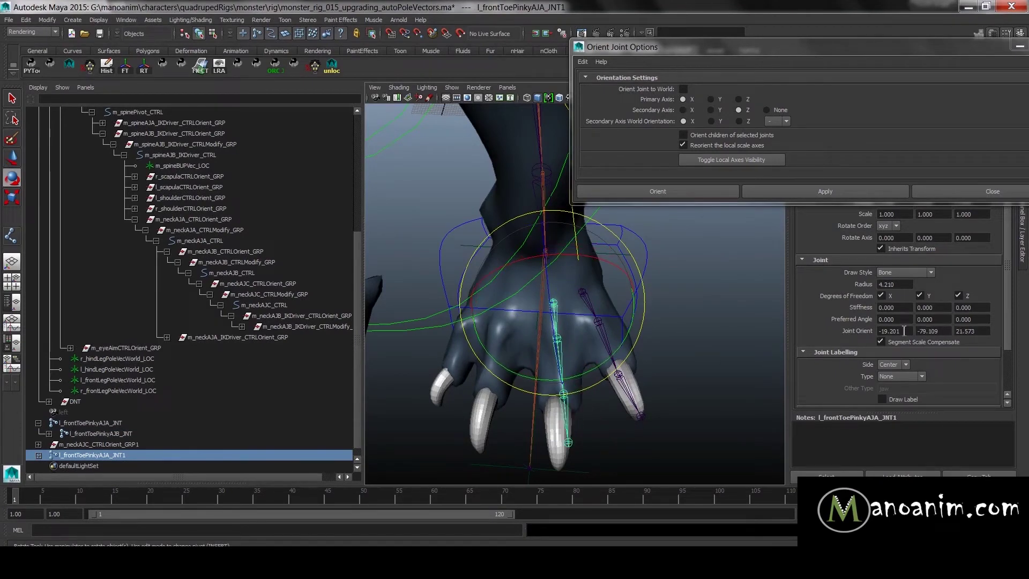
left_click_drag(590, 262, 584, 265)
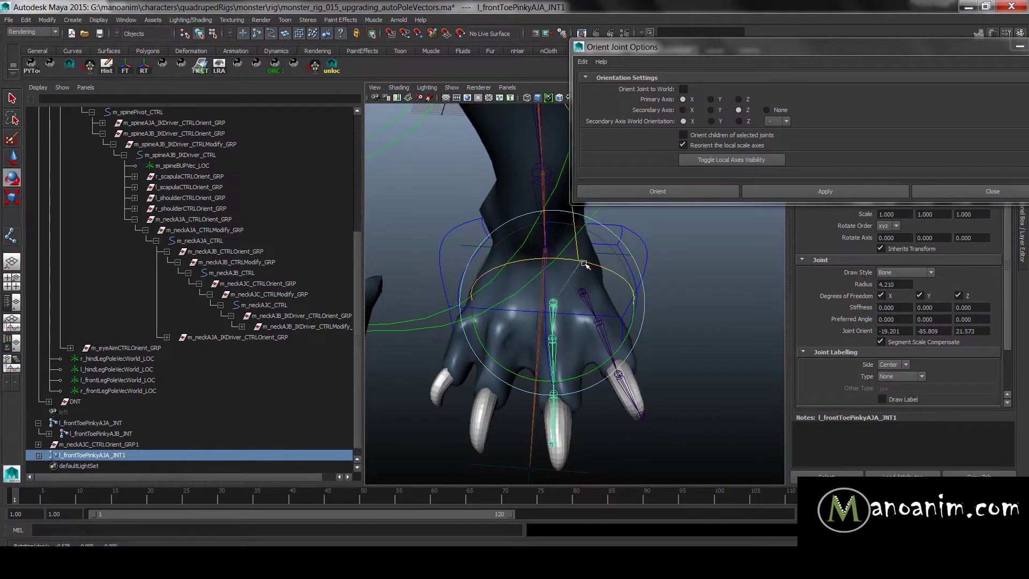
key("ctrl+z")
left_click_drag(889, 334, 767, 339, "ctrl")
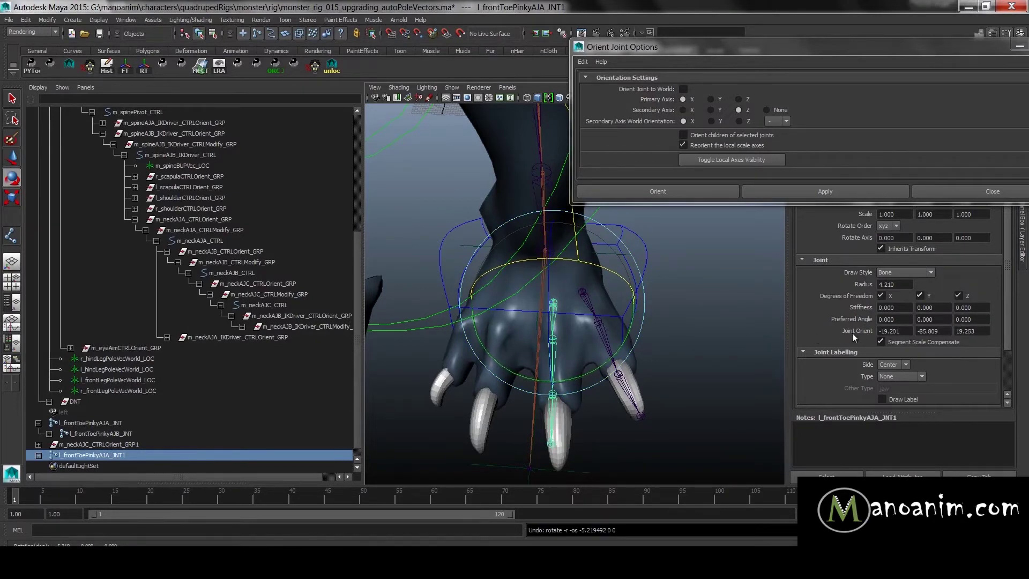
left_click_drag(928, 330, 1000, 329, "ctrl")
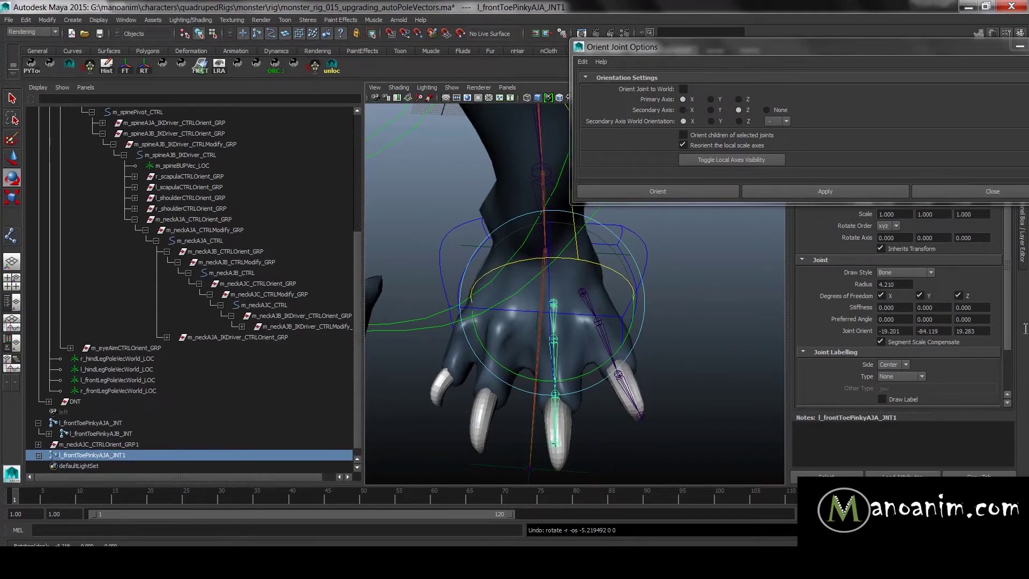
- Move the l_frontToePinkyAJA_JNT1 chain up and slightly back inside its toe, and check its second and third joints
left_click_drag(685, 340, 450, 193, "alt")
key("w")
mouse_move(630, 323)
left_mouse_down("alt")
mouse_move(608, 322)
mouse_move(640, 327)
left_mouse_up("alt")
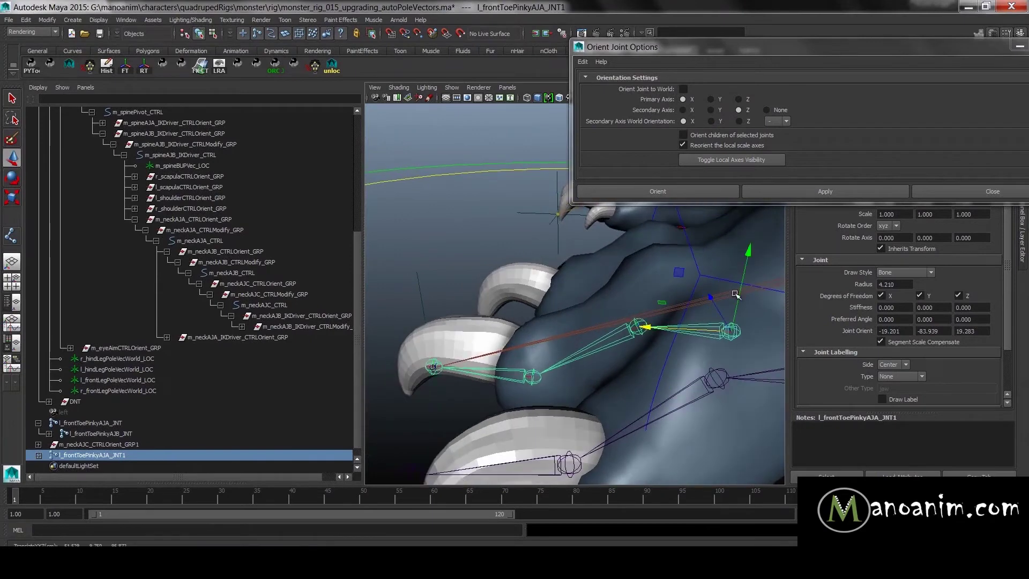
left_click_drag(752, 254, 744, 237)
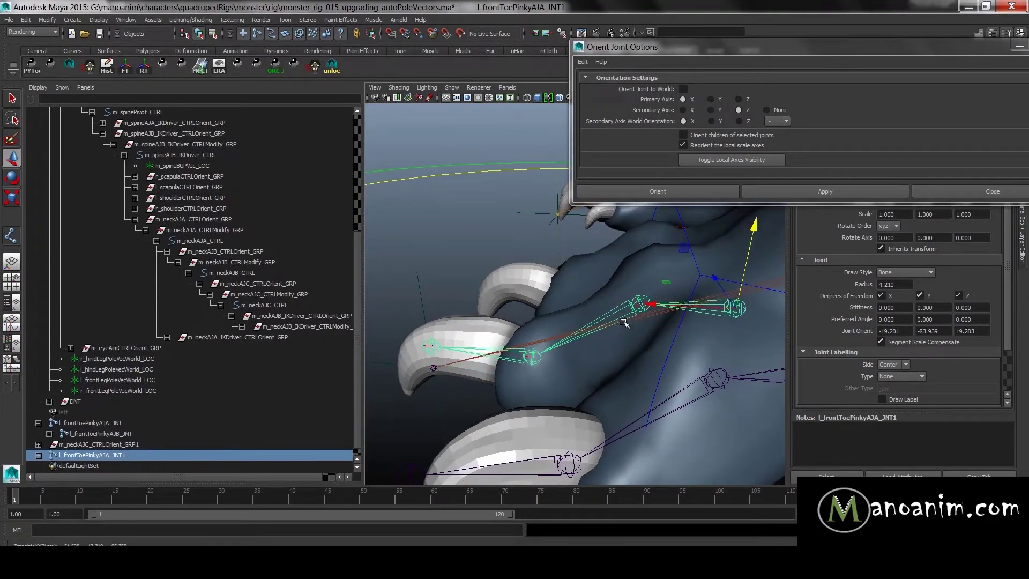
left_click_drag(654, 306, 664, 306)
left_click(536, 358)
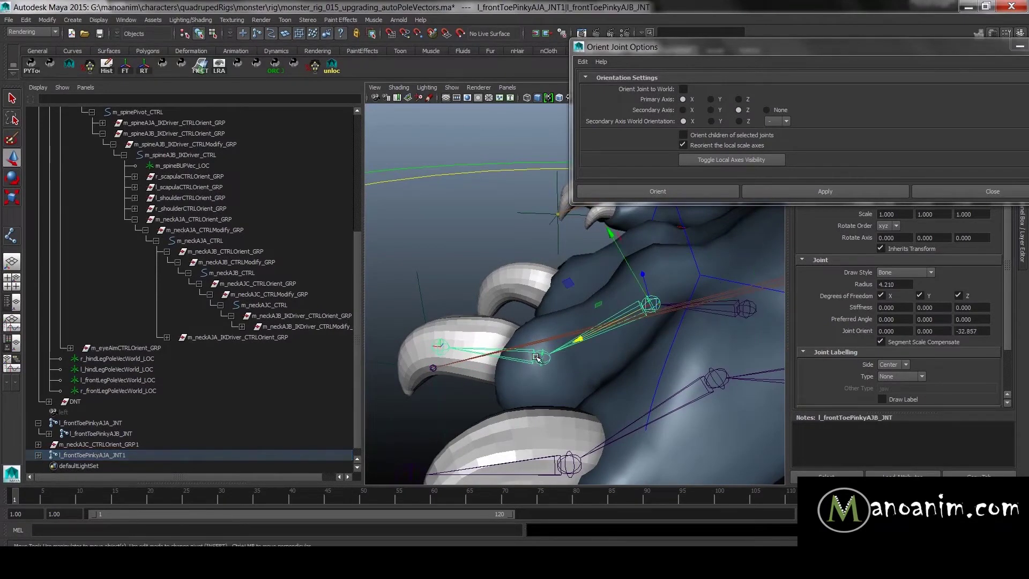
left_click(540, 358)
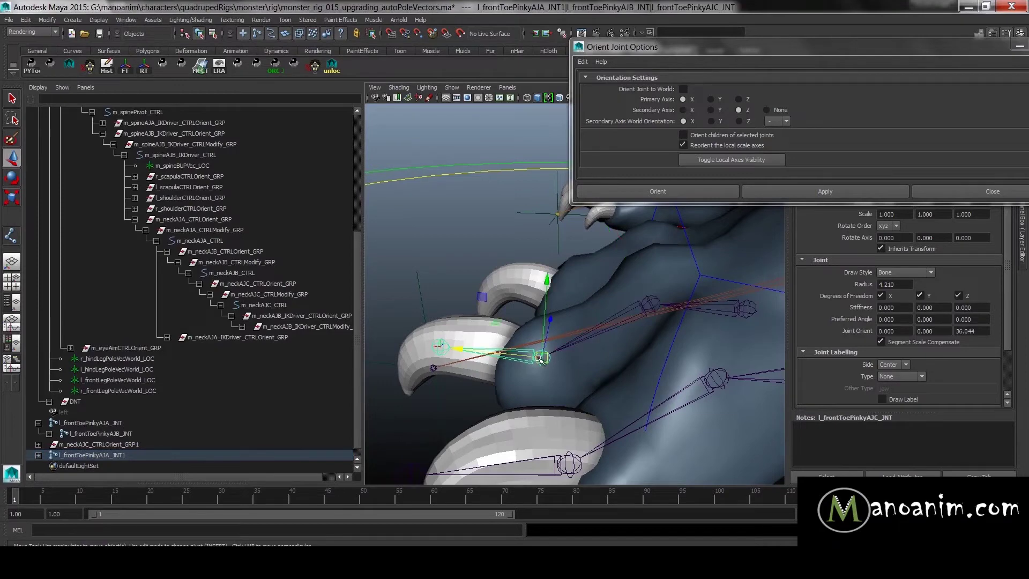
left_click(664, 301)
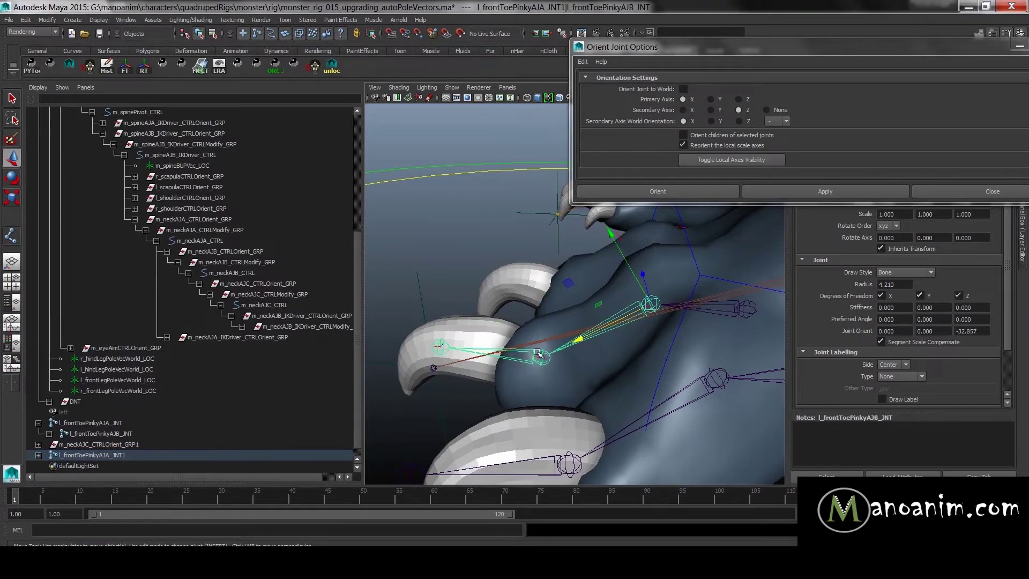
key("Down")
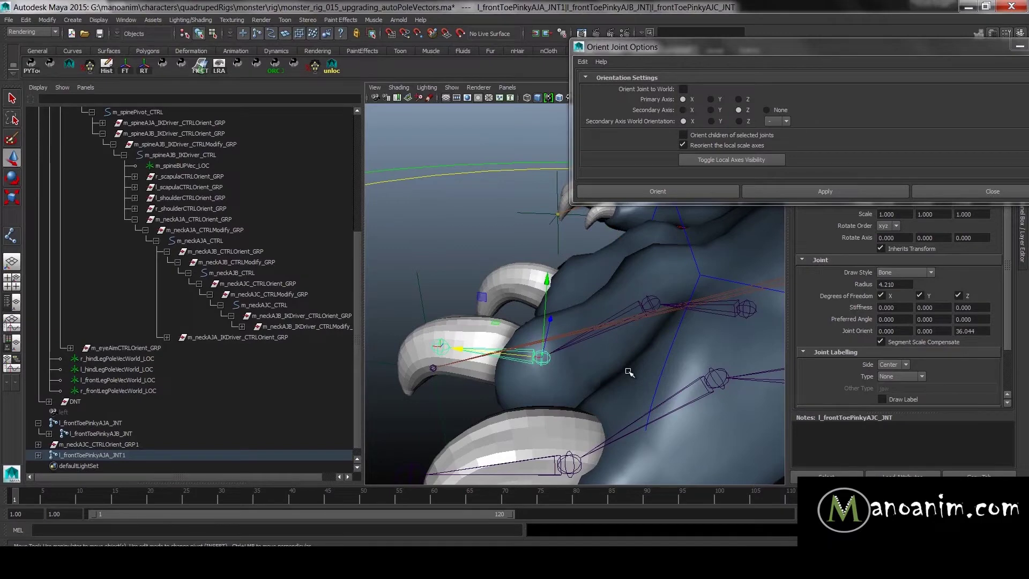
mouse_move(573, 371)
left_mouse_down("alt")
mouse_move(563, 285)
mouse_move(573, 272)
mouse_move(619, 313)
mouse_move(622, 377)
mouse_move(568, 360)
left_mouse_up("alt")
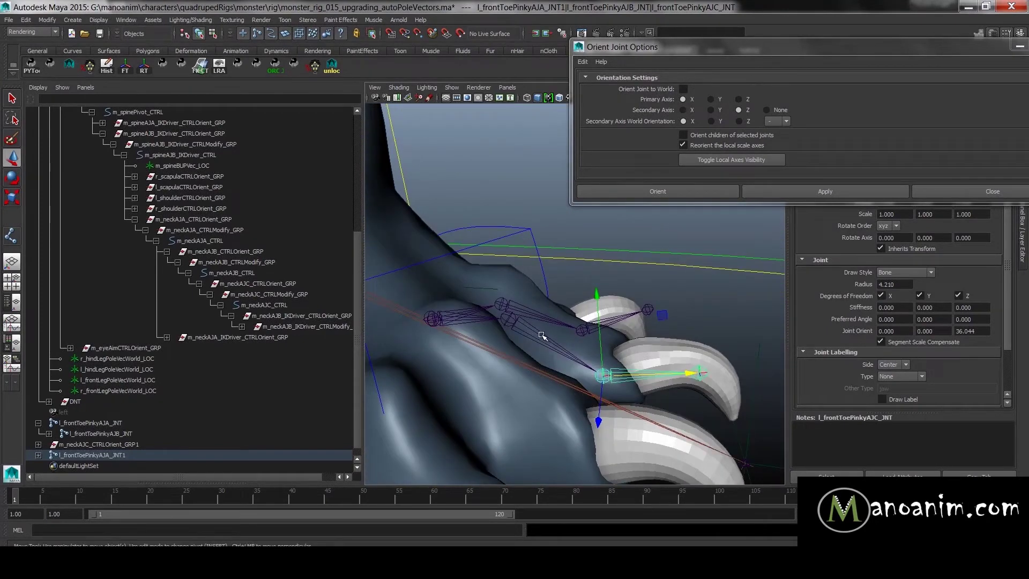
- Duplicate the l_frontToePinkyAJA_JNT1 chain, move the copy onto the next toe and rotate it to follow that toe
left_click(515, 318)
key("w")
left_click_drag(516, 318, 534, 336, "alt")
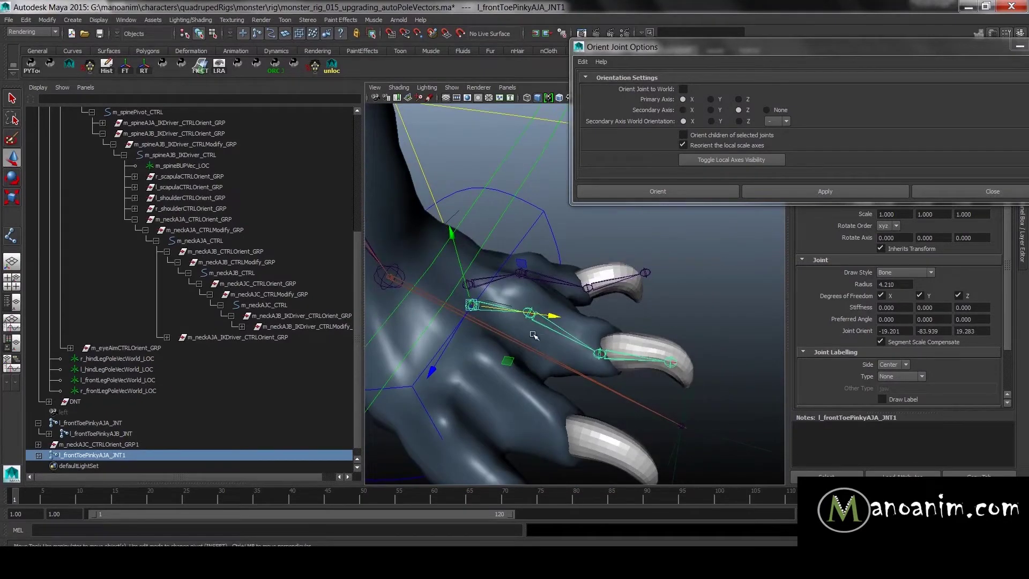
left_click_drag(436, 370, 348, 436)
left_click_drag(535, 368, 461, 396, "alt")
key("e")
left_click_drag(514, 289, 504, 294)
left_click_drag(503, 294, 656, 285, "alt")
key("w")
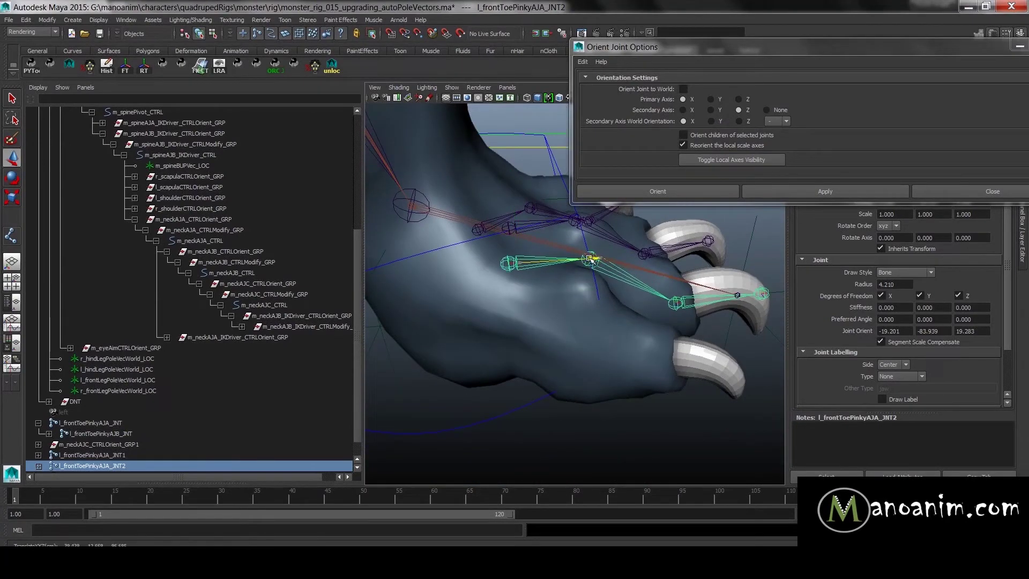
- Duplicate the l_frontToePinkyAJA_JNT2 chain, rotate the copy and move it sideways onto the last remaining front toe
left_click_drag(603, 259, 543, 333, "alt")
key("ctrl+d")
key("e")
left_click_drag(608, 280, 584, 288)
key("w")
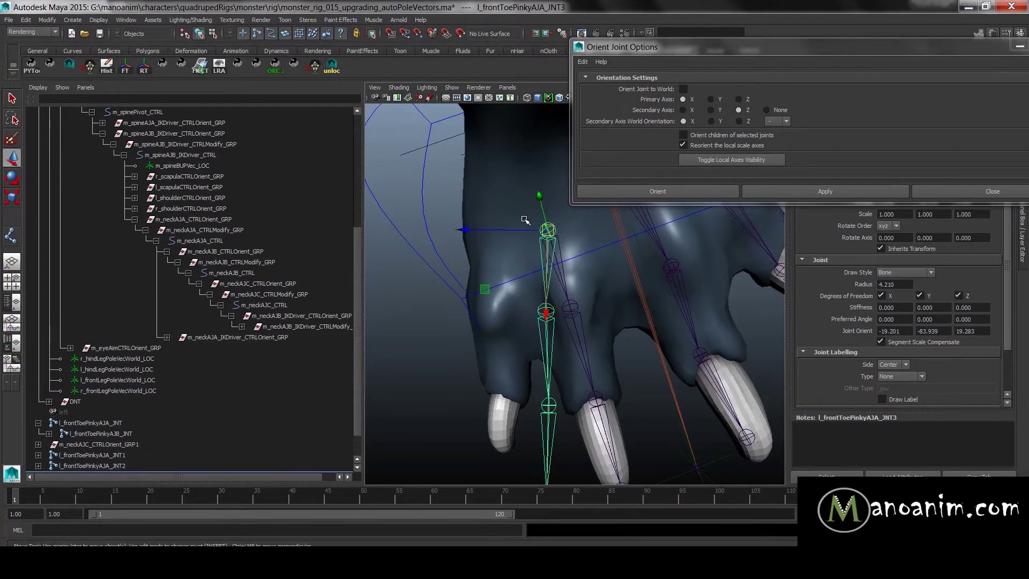
left_click_drag(495, 230, 449, 232)
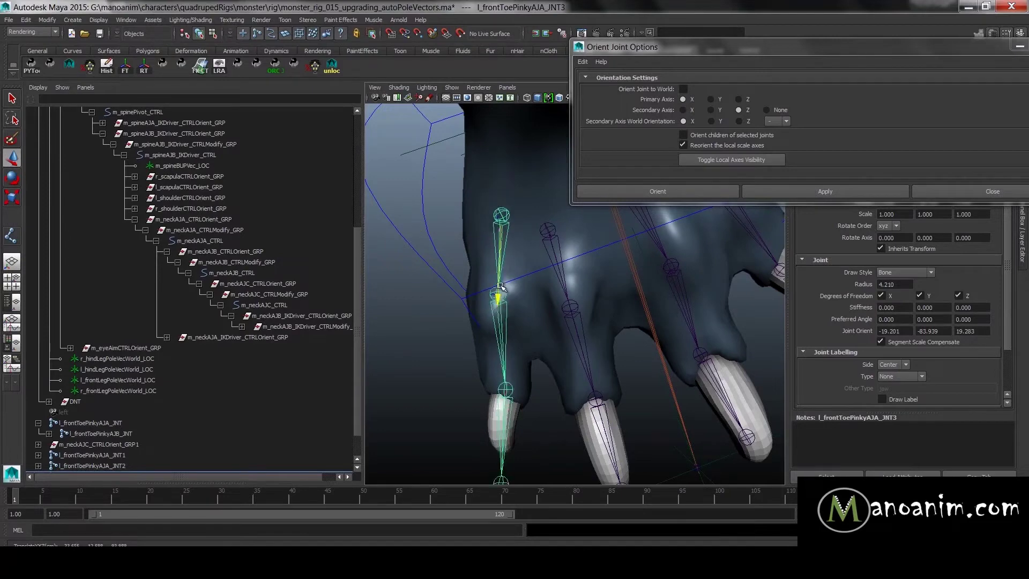
- Shift the l_frontToePinkyAJA_JNT3 chain along the toe and adjust its height to fit inside the mesh
left_click_drag(498, 177, 628, 288, "alt")
left_click_drag(541, 306, 553, 280)
left_click_drag(662, 315, 629, 298, "alt")
left_click_drag(467, 173, 471, 208)
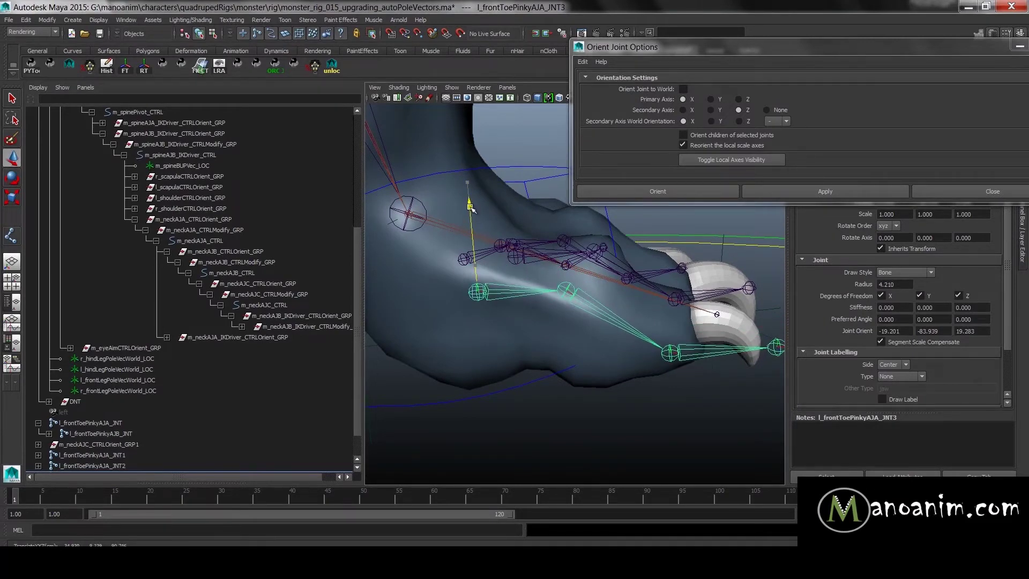
- Set joint orient Z to -20 on the second joint of the l_frontToePinkyAJA_JNT3 chain, undoing the stray rotation
left_click(597, 313)
key("e")
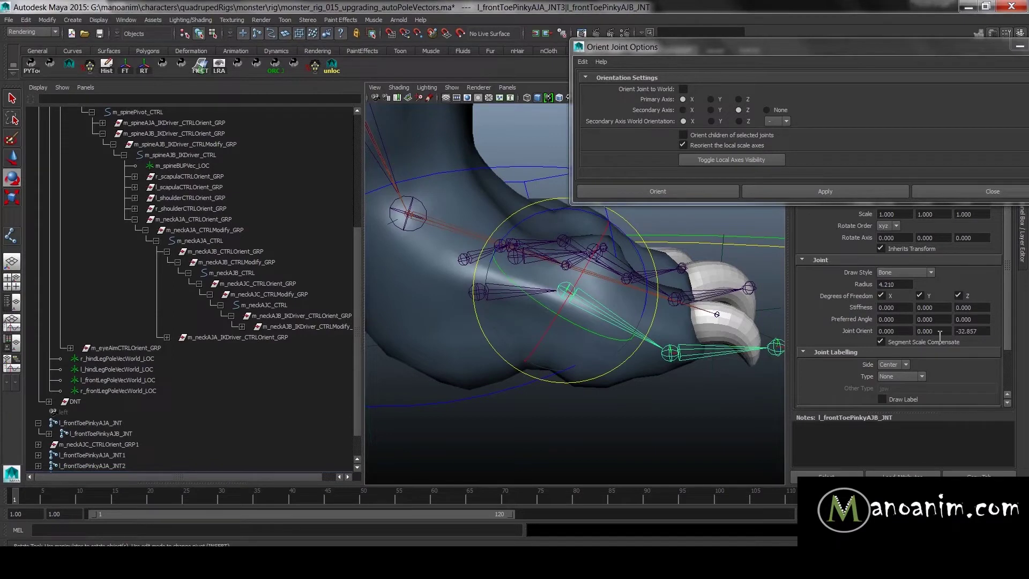
left_click_drag(969, 332, 1028, 351, "ctrl")
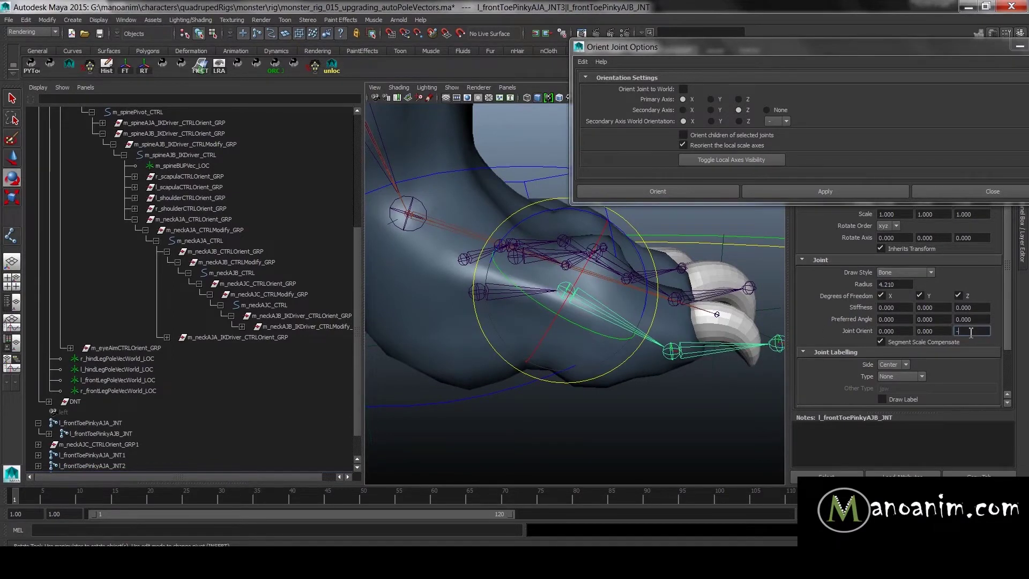
type("-20")
key("Return")
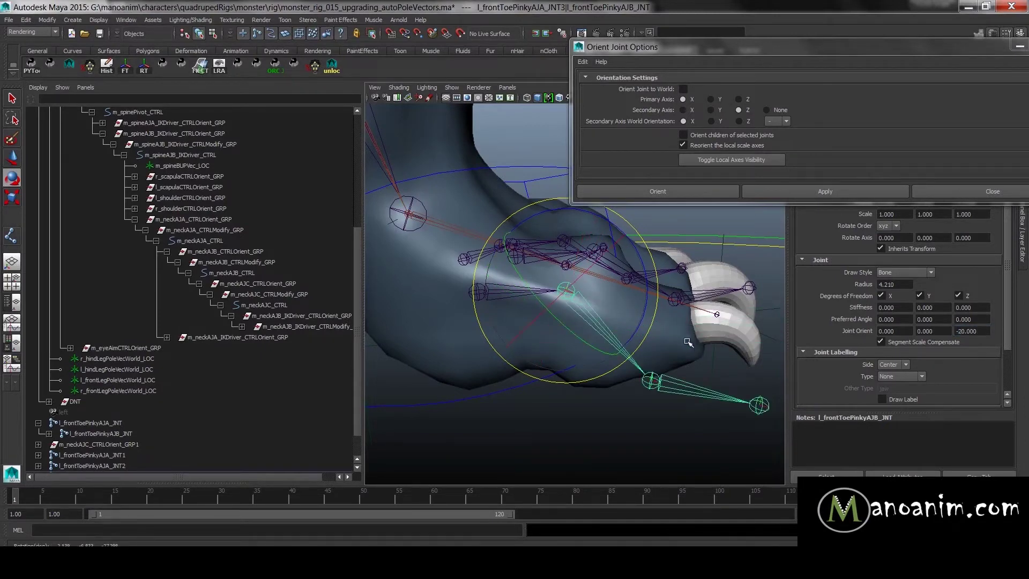
key("ctrl+z")
- Set joint orient Z to 25 on the third joint of the l_frontToePinkyAJA_JNT3 chain and clear the selection
left_click(683, 329)
double_click(986, 331)
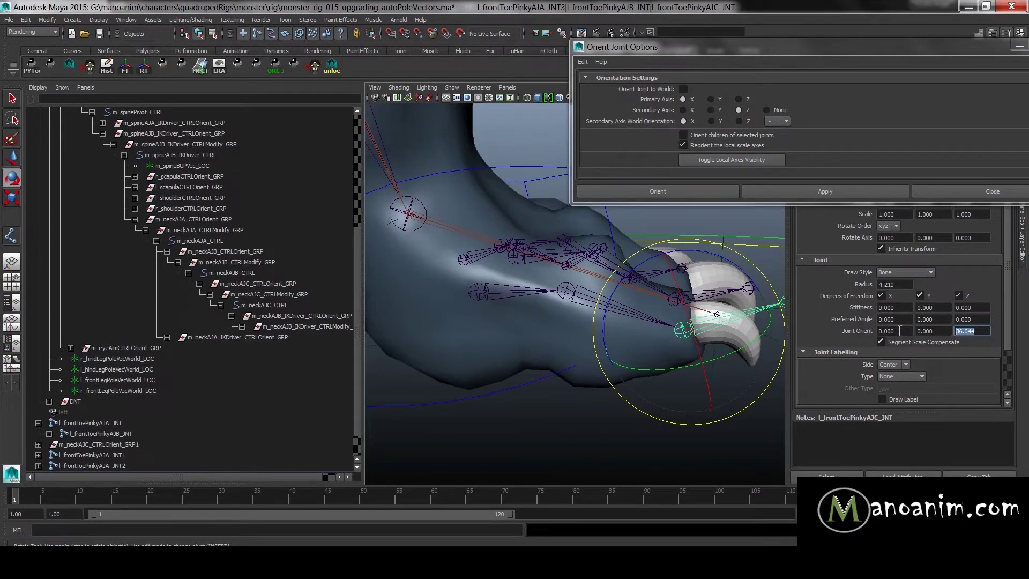
type("25")
key("Return")
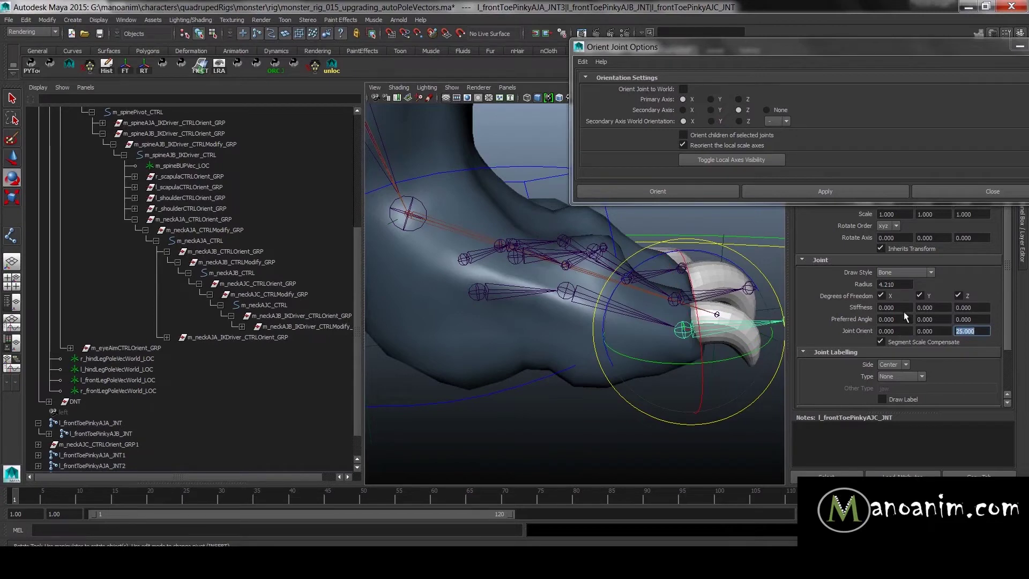
left_click_drag(612, 384, 518, 443, "alt")
left_click(709, 404)
- Snap the m_neckAJC_CTRLOrient_GRP1 control group onto the root joint of the original pinky toe chain
left_click_drag(709, 404, 599, 329, "alt")
right_click_drag(599, 329, 444, 367, "alt")
scroll(129, 441, "down", 1)
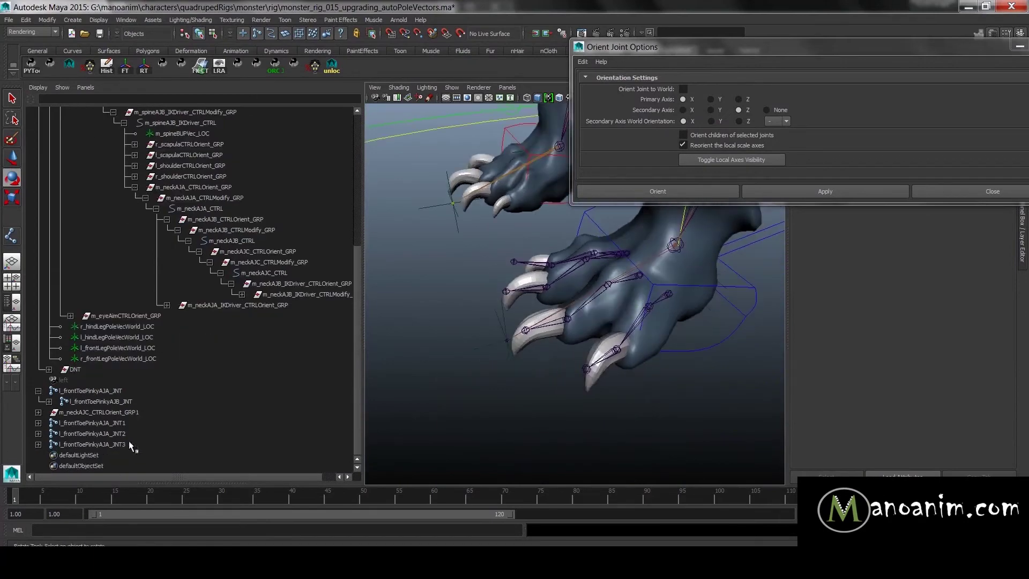
left_click(99, 412)
right_click_drag(712, 300, 656, 300, "alt")
middle_click_drag(656, 300, 601, 326, "alt")
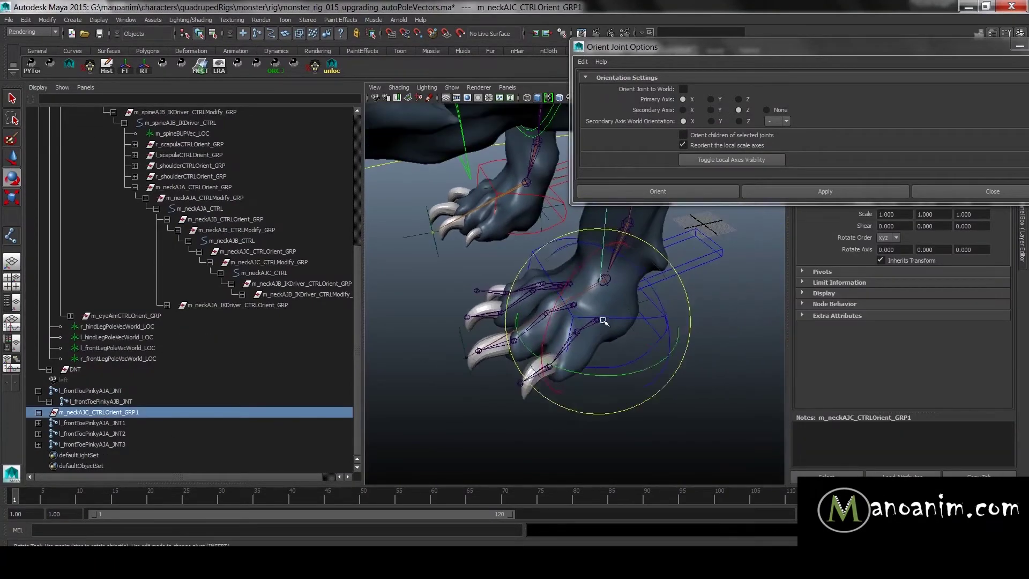
key("w")
mouse_move(598, 322)
left_mouse_down()
mouse_move(611, 326)
mouse_move(597, 321)
left_mouse_up()
right_click_drag(597, 321, 646, 294, "alt")
middle_click_drag(646, 295, 630, 268, "alt")
right_click_drag(630, 268, 698, 323, "alt")
middle_click_drag(698, 324, 695, 330, "alt")
right_click_drag(648, 404, 578, 392, "alt")
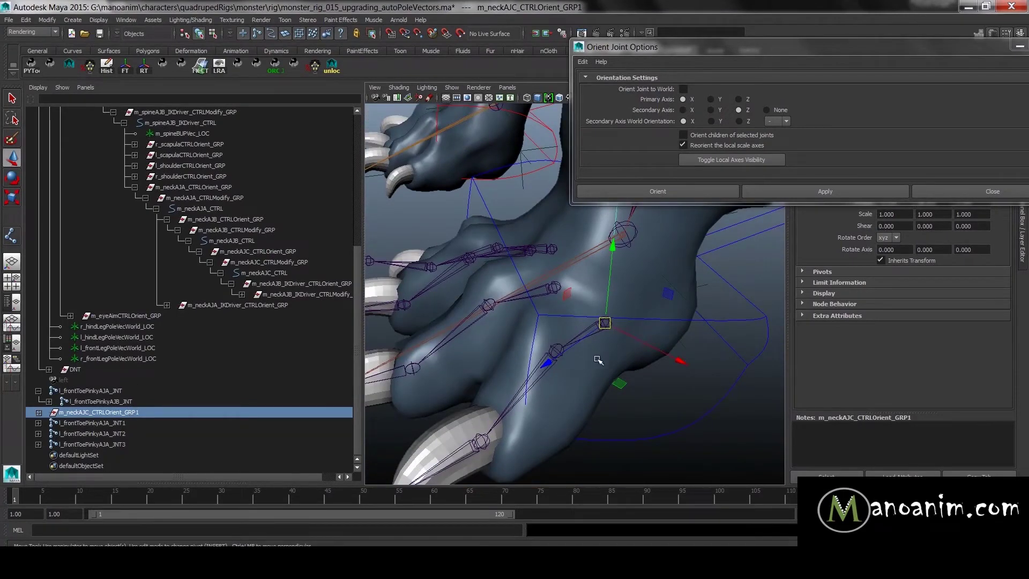
- Parent m_neckAJC_CTRLOrient_GRP1 under l_frontToePinkyAJA_JNT, show the group's transform channels and minimize the Orient Joint Options window
left_click(587, 327, "shift")
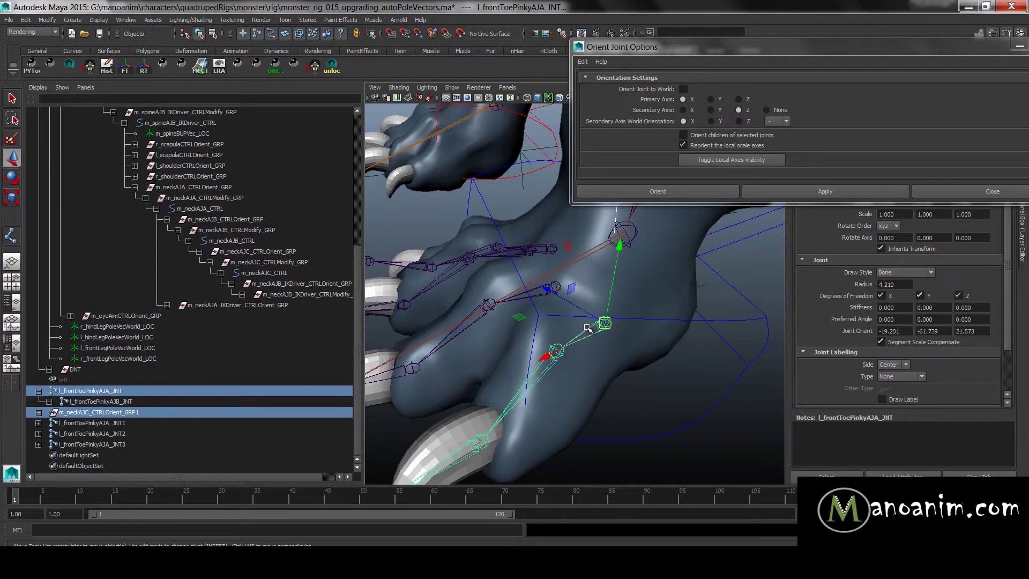
key("p")
key("ctrl+a")
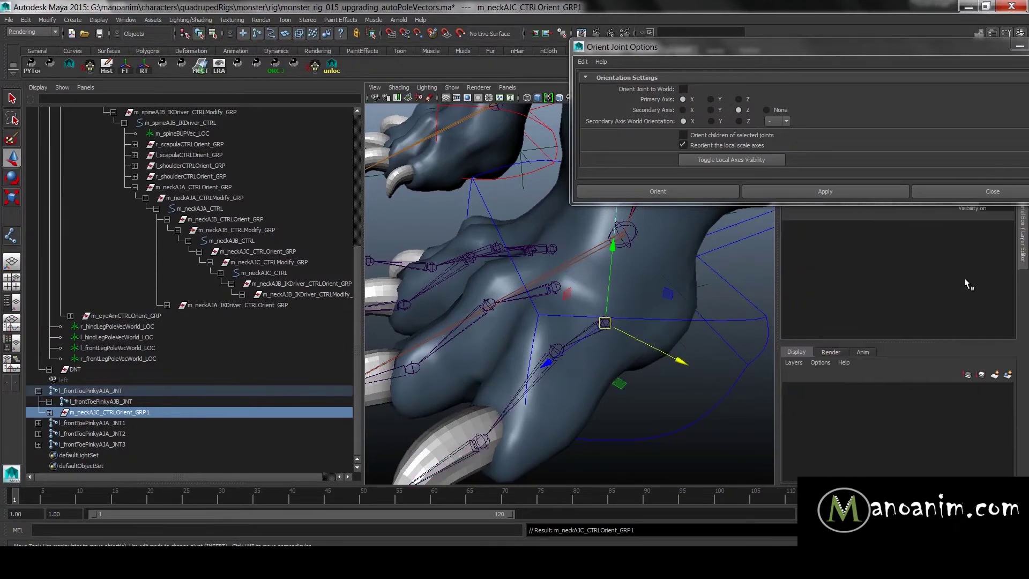
left_click(1019, 46)
- Set Rotate X, Y and Z of m_neckAJC_CTRLOrient_GRP1 to 0 so it matches the pinky joint's orientation
middle_click_drag(662, 266, 646, 288, "alt")
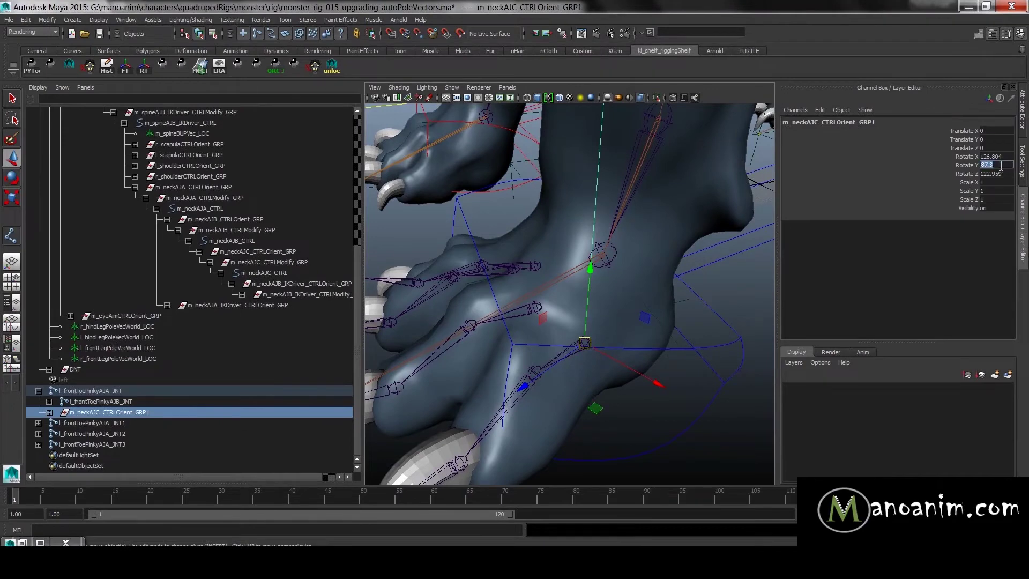
key("shift+Tab")
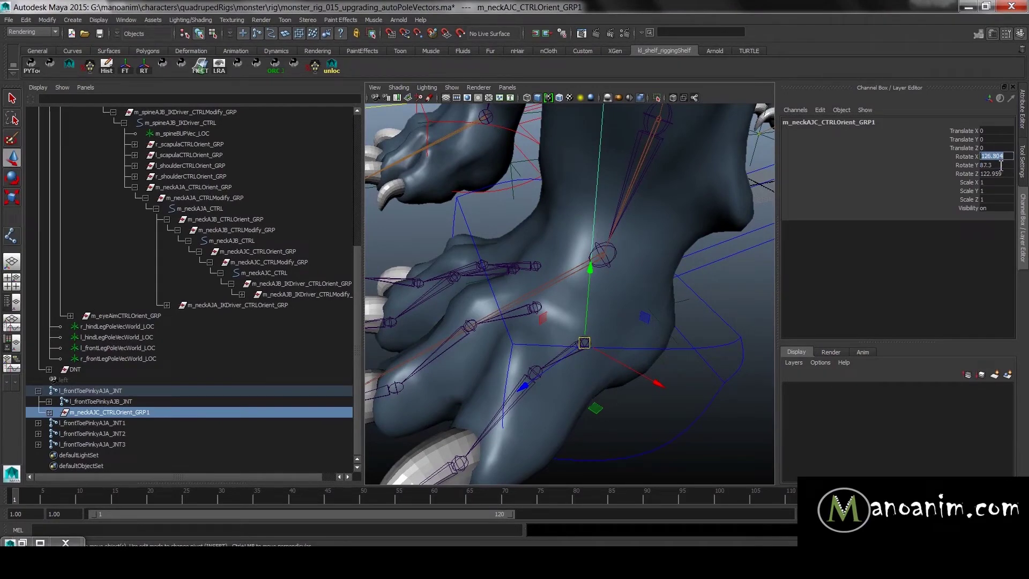
key("ctrl+a")
left_click_drag(753, 265, 662, 262, "alt")
key("ctrl+a")
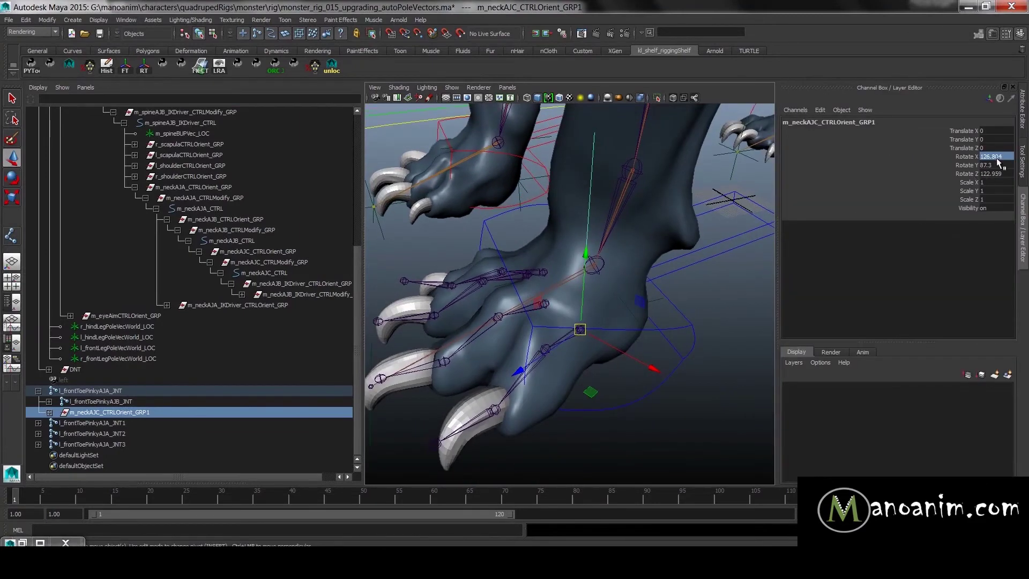
key("Return")
left_click_drag(651, 252, 594, 272, "alt")
right_click_drag(643, 315, 620, 320, "alt")
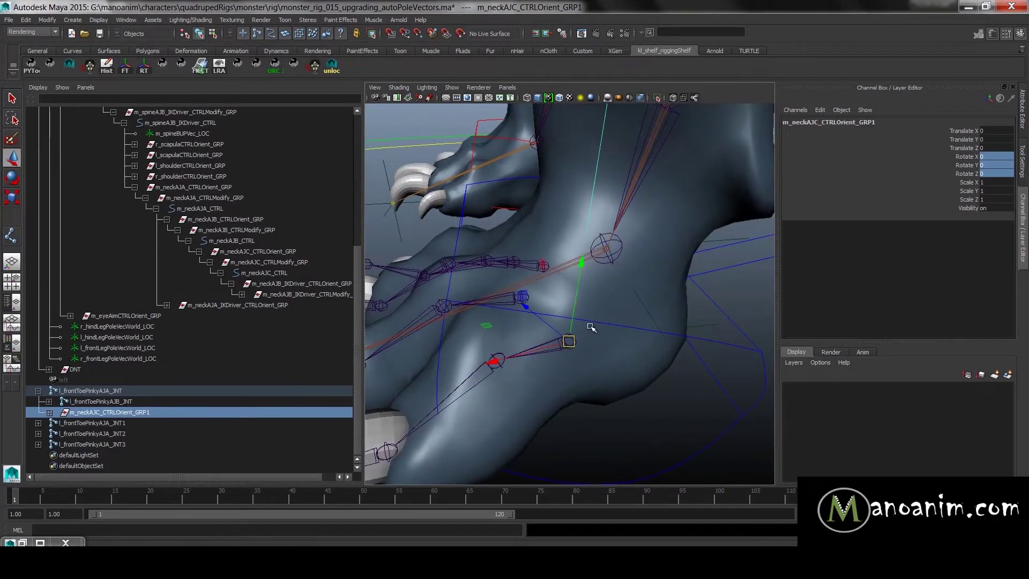
scroll(624, 324, "down", 3)
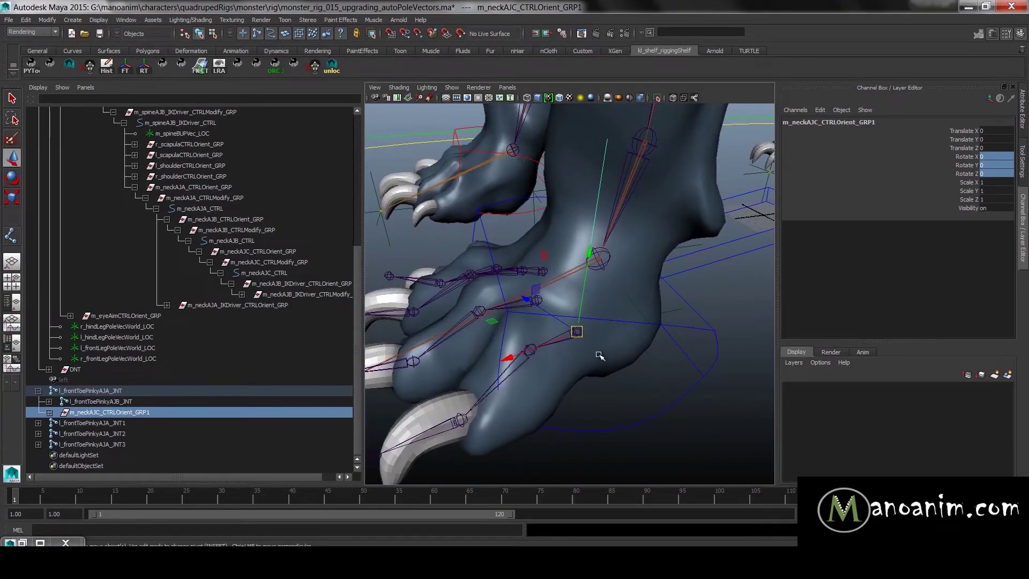
- Try rotating m_neckAJC_CTRLOrient_GRP1 at the pinky root joint and undo the rotation
left_click_drag(568, 329, 635, 326, "alt")
key("e")
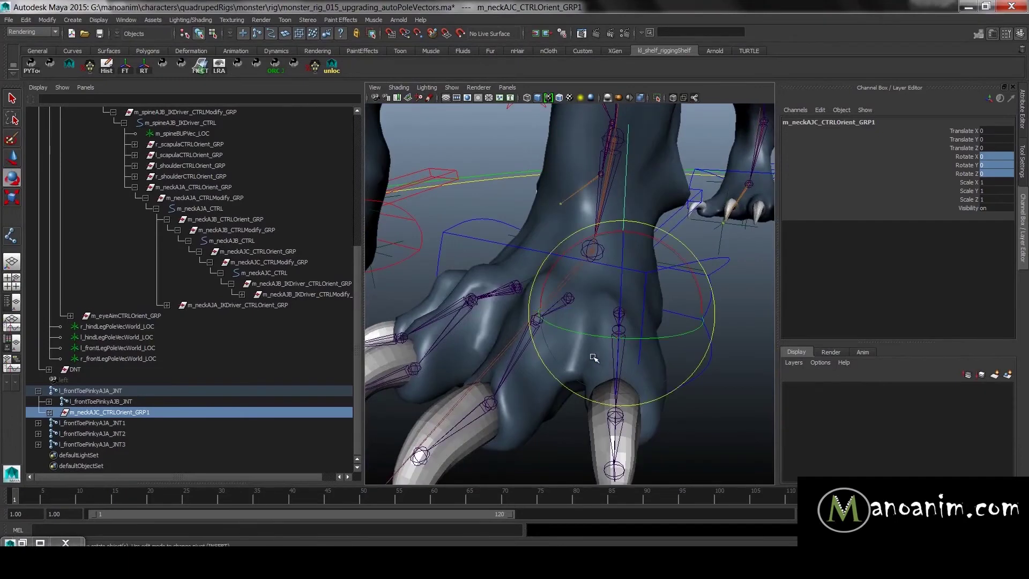
left_click_drag(664, 327, 654, 291, "alt")
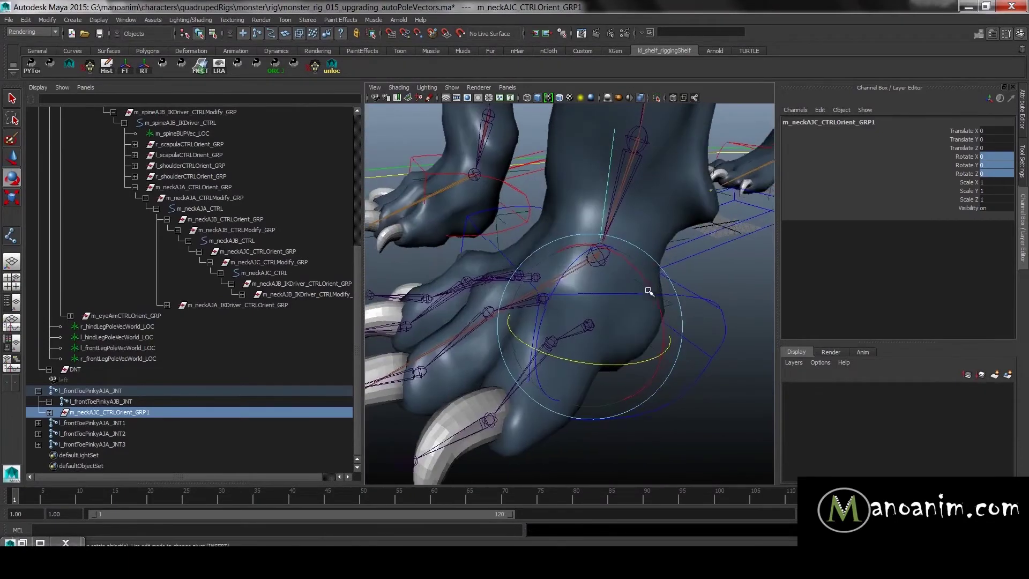
left_click_drag(563, 284, 530, 318)
left_click_drag(694, 301, 562, 327, "alt")
key("ctrl+z")
key("w")
right_click_drag(471, 353, 508, 299, "alt")
scroll(528, 312, "down", 3)
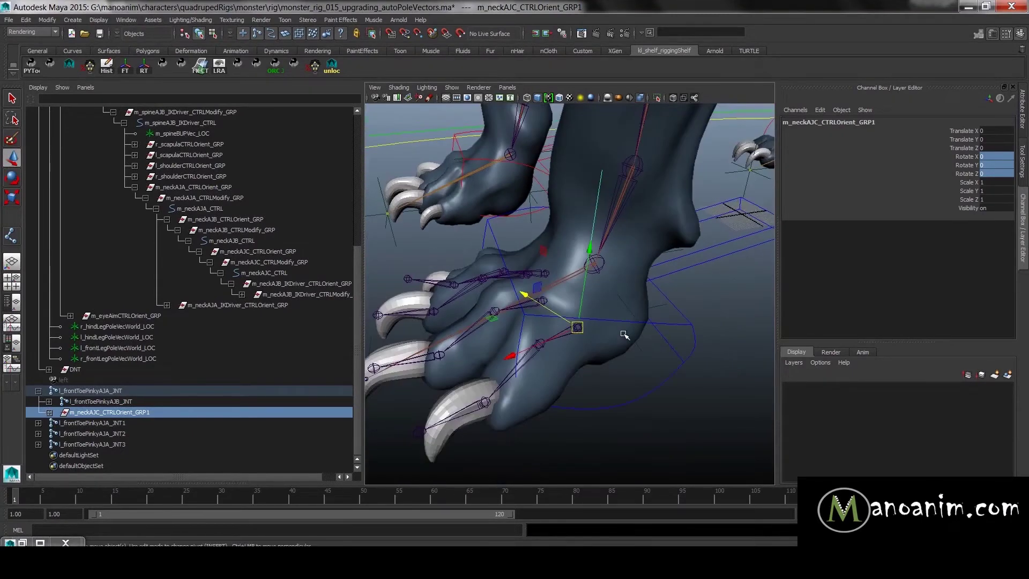
- Select the l_legFront_CTRL foot control, view it around the paw and undo the selection
left_click_drag(671, 355, 676, 384)
left_click_drag(636, 420, 569, 263, "alt")
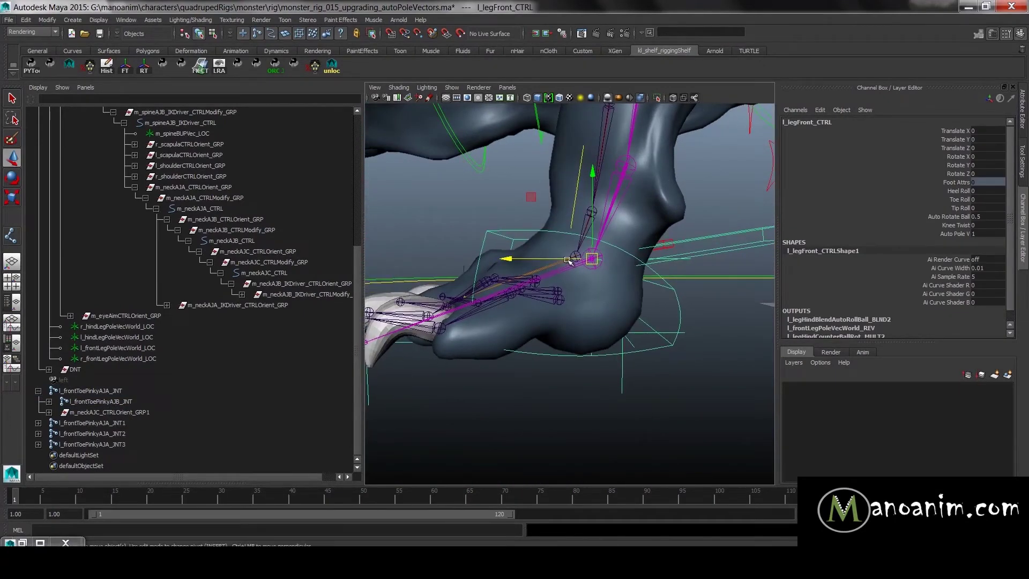
left_click_drag(576, 311, 626, 320, "alt")
left_click_drag(571, 380, 618, 365, "alt")
key("ctrl+z")
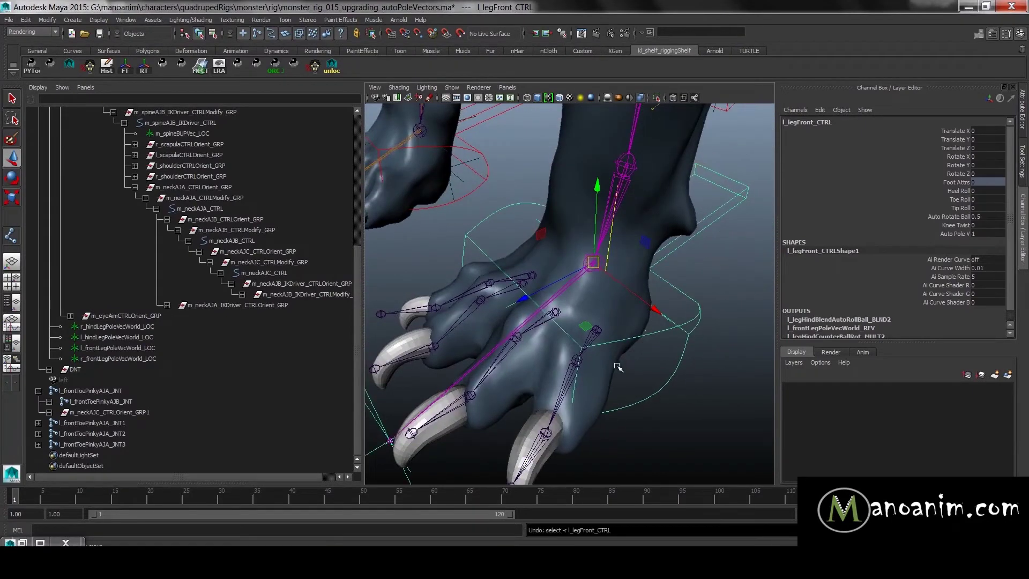
key("ctrl+z")
- Unparent m_neckAJC_CTRLOrient_GRP1 from the pinky joint back to the world level
left_click(129, 412)
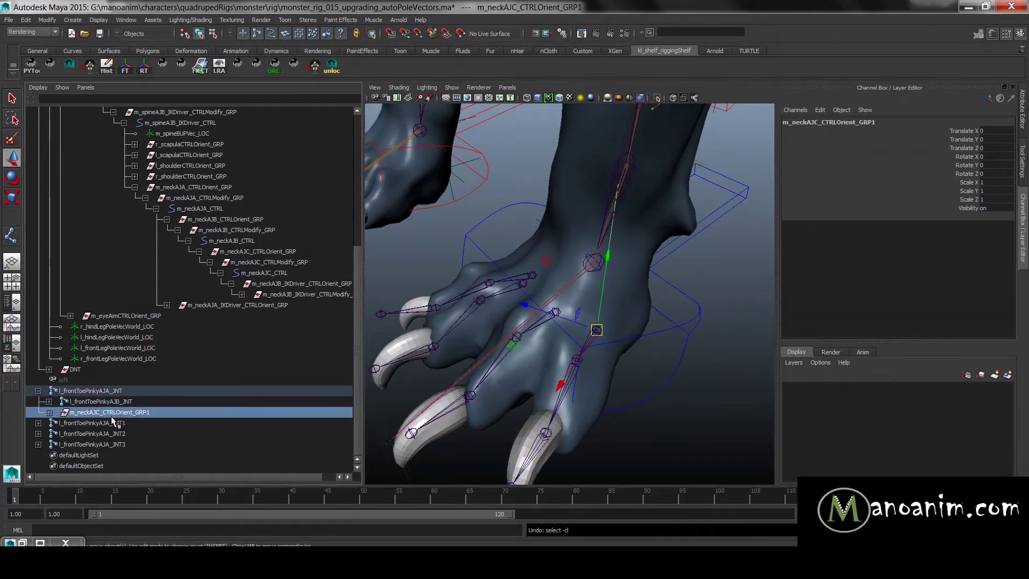
key("shift+p")
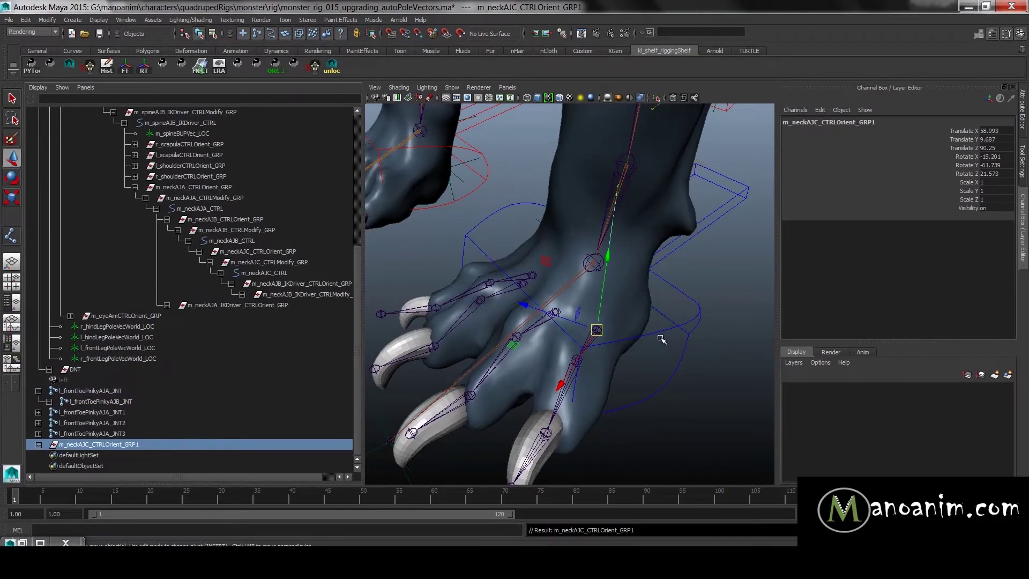
left_click_drag(661, 338, 665, 331, "alt")
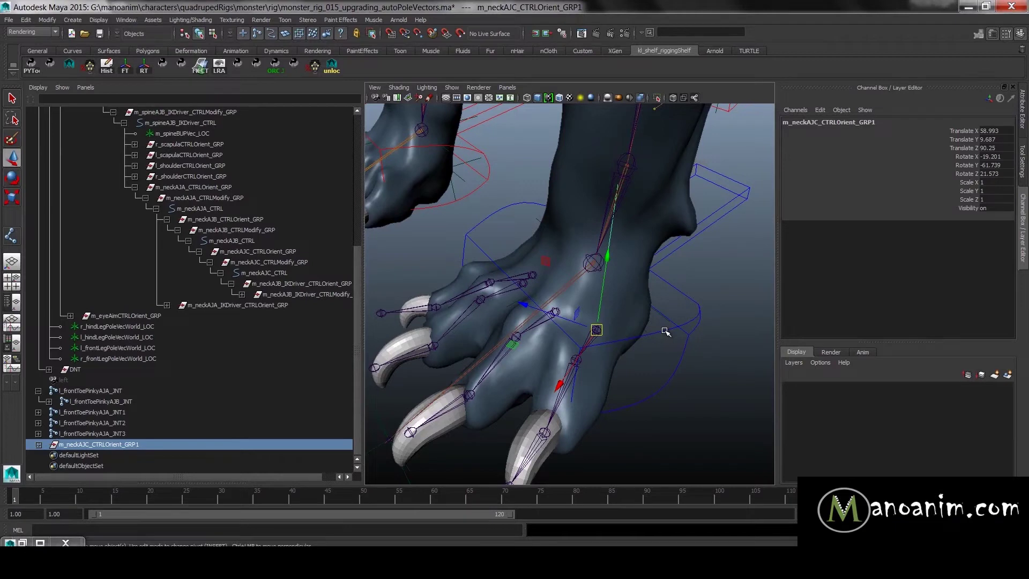
- Undo the unparenting of m_neckAJC_CTRLOrient_GRP1 and set its Rotate Y to 90 under the pinky root joint
key("e")
key("ctrl+z")
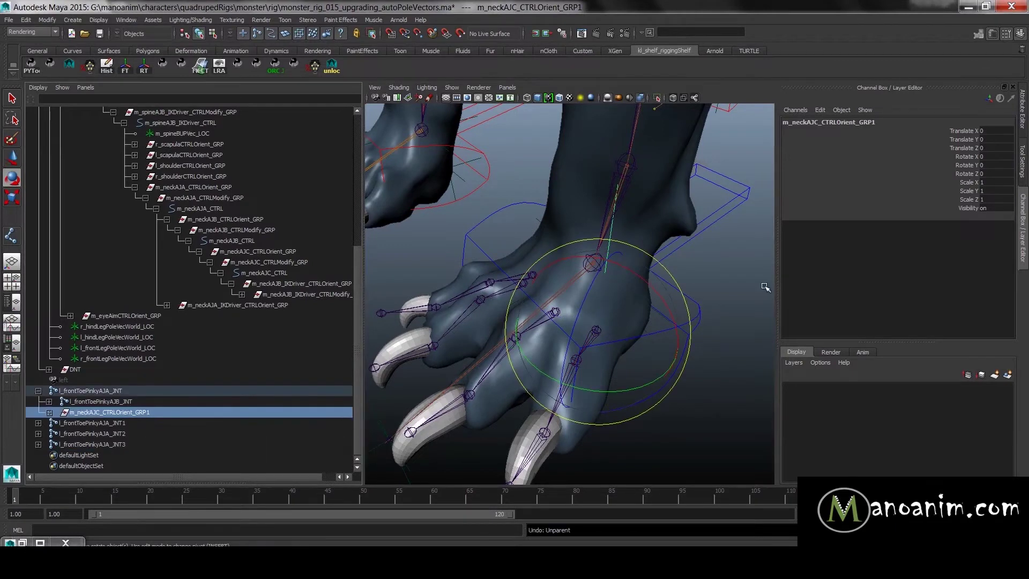
left_click_drag(637, 380, 676, 375)
left_click(1006, 165)
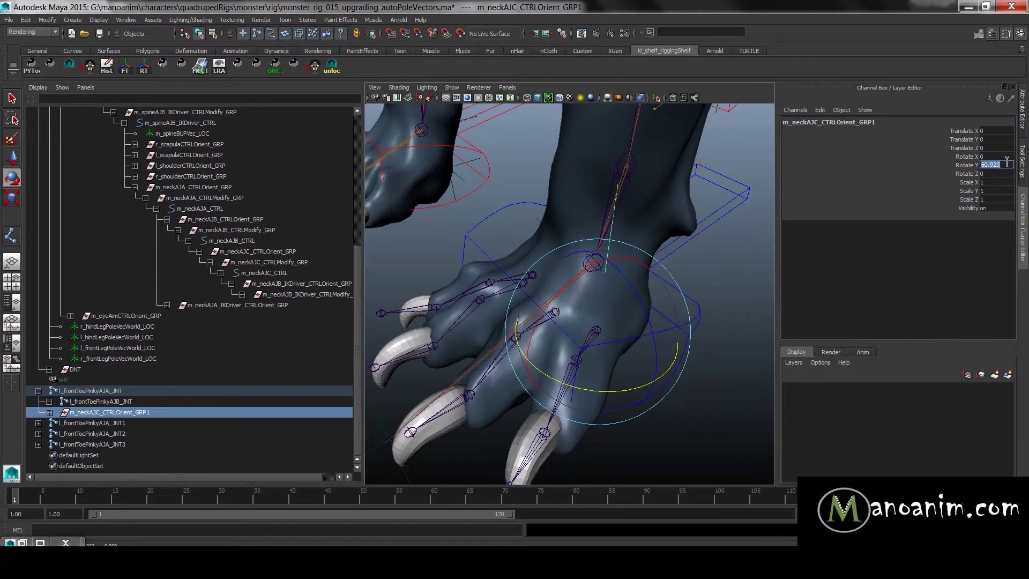
left_click_drag(680, 301, 662, 339, "alt")
key("w")
left_click_drag(685, 388, 622, 370, "alt")
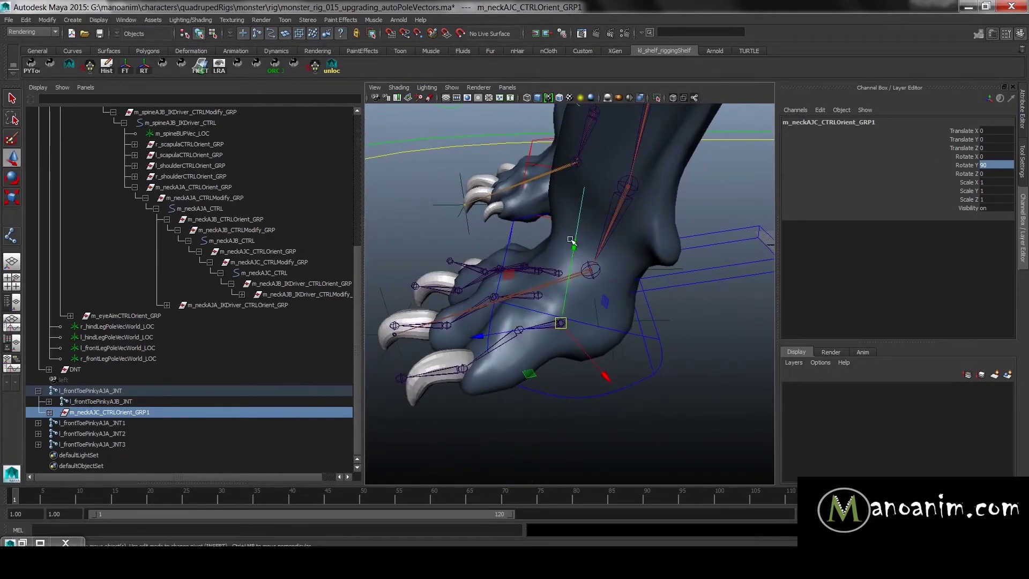
left_click(582, 207)
left_click_drag(582, 208, 642, 310, "alt")
- Unparent m_neckAJC_CTRLOrient_GRP1 from the pinky root joint to the world level
left_click(111, 413)
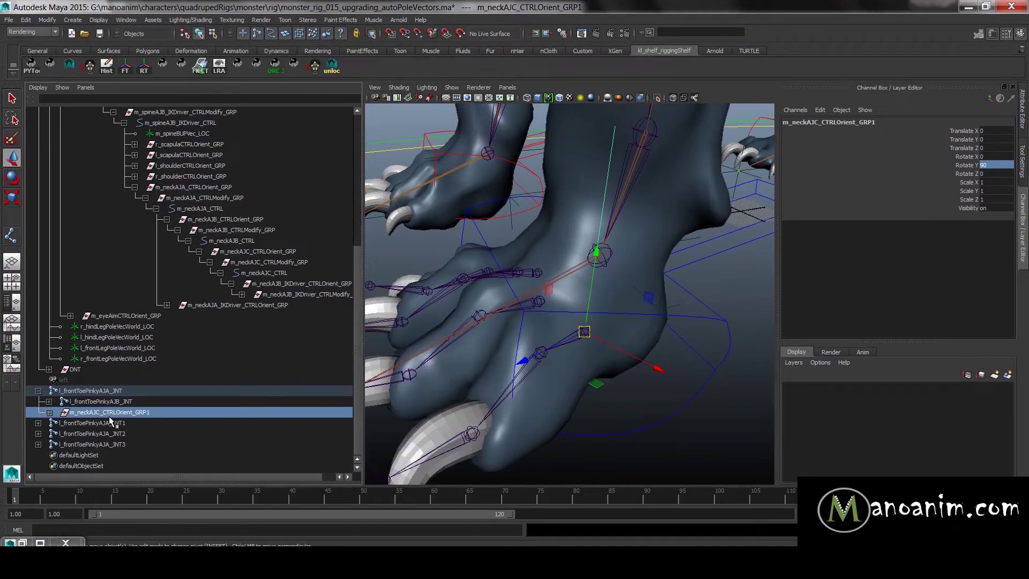
key("shift+p")
left_click_drag(524, 368, 513, 278, "alt")
- Select all CVs of the control curve inside m_neckAJC_CTRLOrient_GRP1 and scale the shape to suit the pinky toe
key("F8")
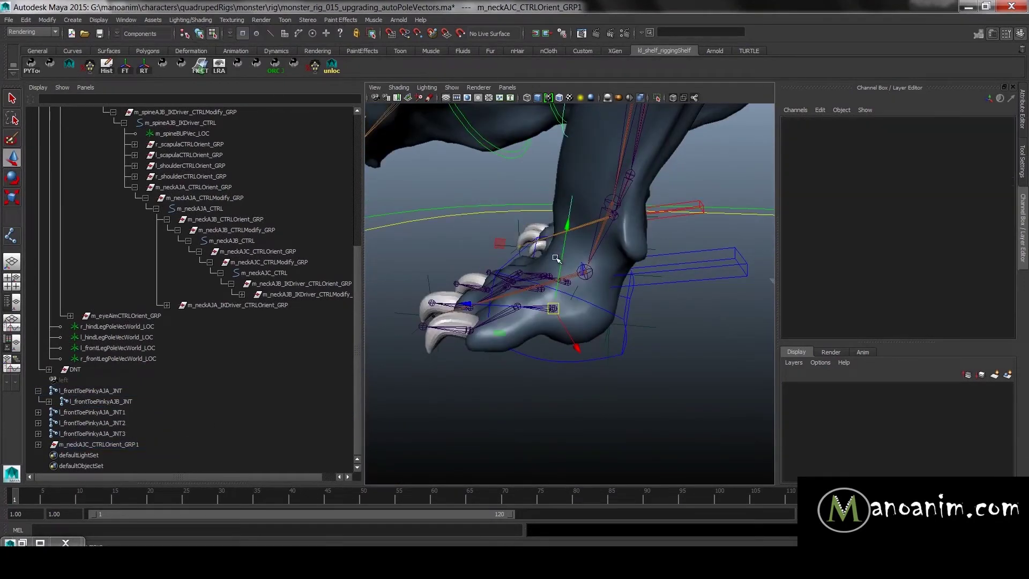
left_click_drag(530, 232, 746, 11)
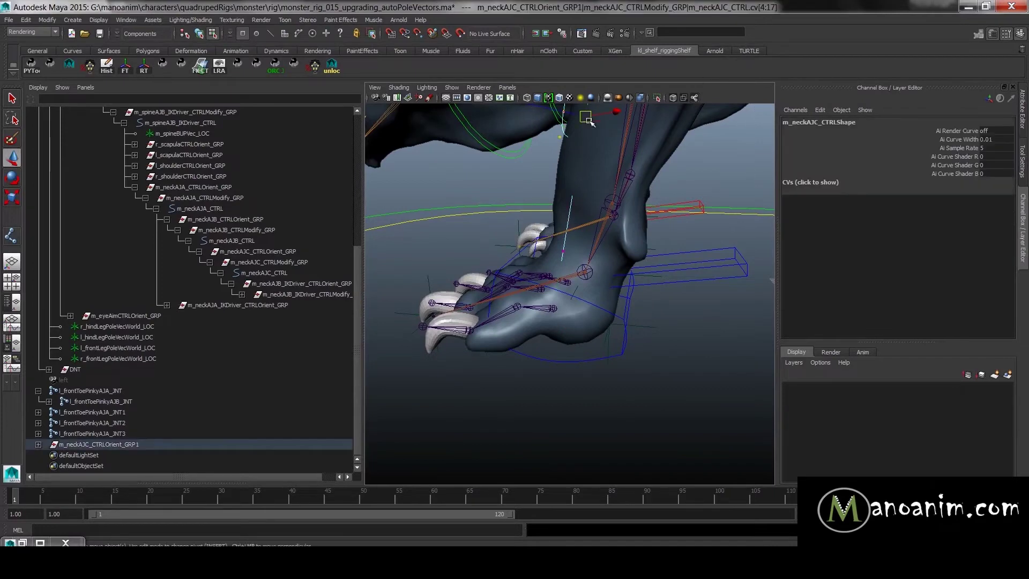
right_click_drag(595, 214, 563, 177, "alt")
left_click_drag(562, 177, 587, 197, "alt")
left_click_drag(574, 154, 566, 212)
key("e")
key("r")
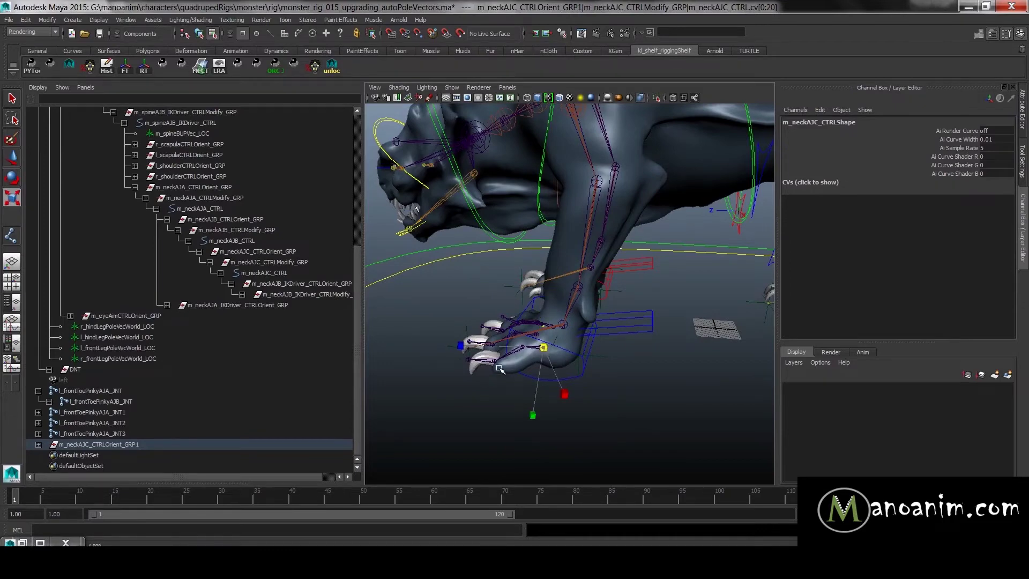
- Raise the head CVs of the root control curve above the paw and undo the last move along Z
left_click(675, 97)
mouse_move(525, 267)
right_mouse_down("alt")
mouse_move(717, 216)
mouse_move(546, 301)
right_mouse_up("alt")
mouse_move(546, 301)
left_mouse_down("alt")
mouse_move(535, 281)
mouse_move(494, 318)
mouse_move(564, 326)
left_mouse_up("alt")
key("space")
key("f")
right_click_drag(693, 262, 496, 298, "alt")
mouse_move(510, 286)
left_mouse_down()
mouse_move(631, 172)
mouse_move(589, 116)
mouse_move(600, 64)
left_mouse_up()
key("w")
key("space")
left_click_drag(594, 198, 590, 158)
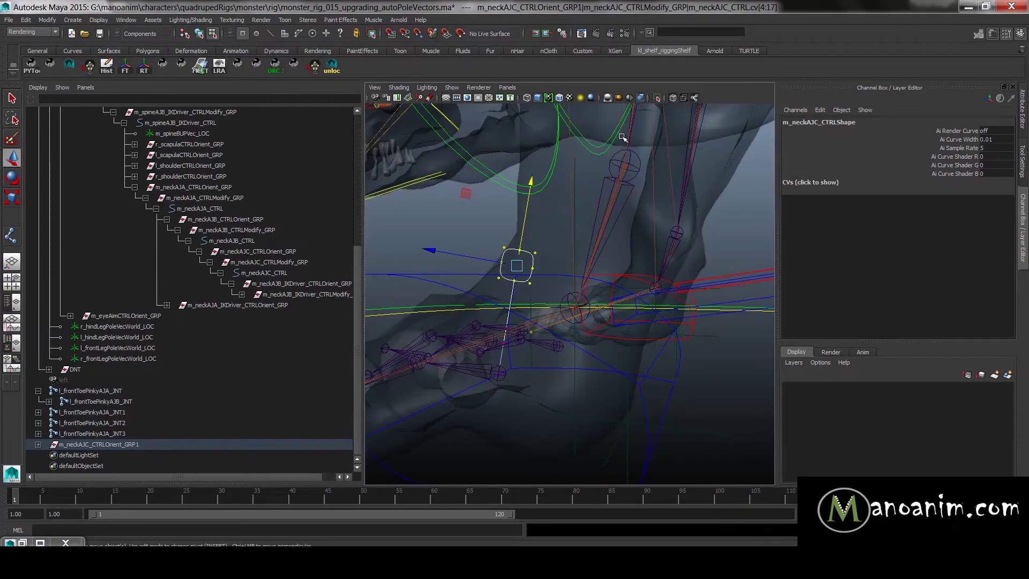
left_click(673, 95)
mouse_move(560, 306)
left_mouse_down("alt")
mouse_move(608, 308)
mouse_move(520, 307)
mouse_move(441, 248)
left_mouse_up("alt")
key("ctrl+z")
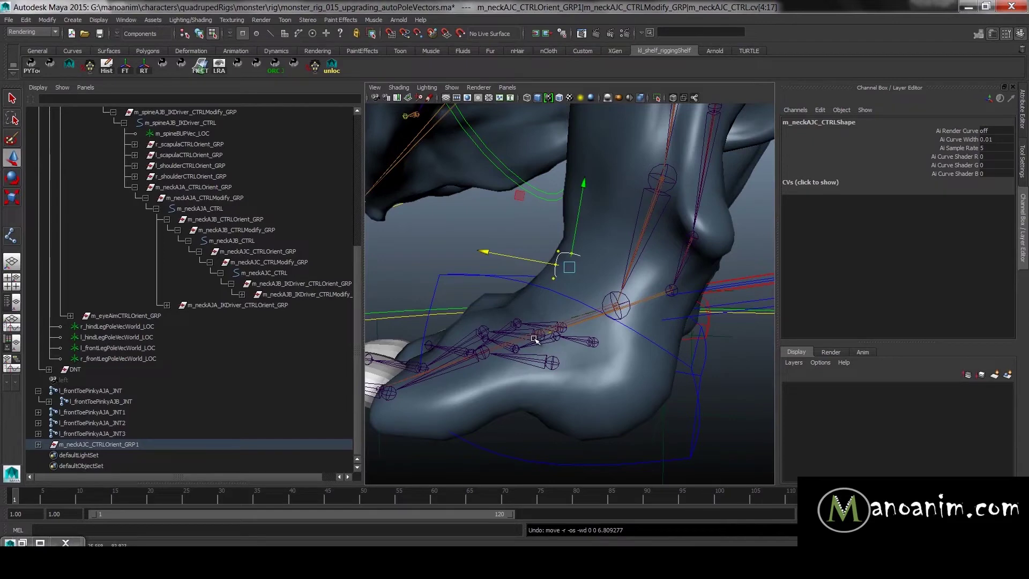
- Duplicate m_neckAJC_CTRLOrient_GRP1 and parent the copy under l_frontToePinkyAJB_JNT
left_click(289, 444)
key("ctrl+d")
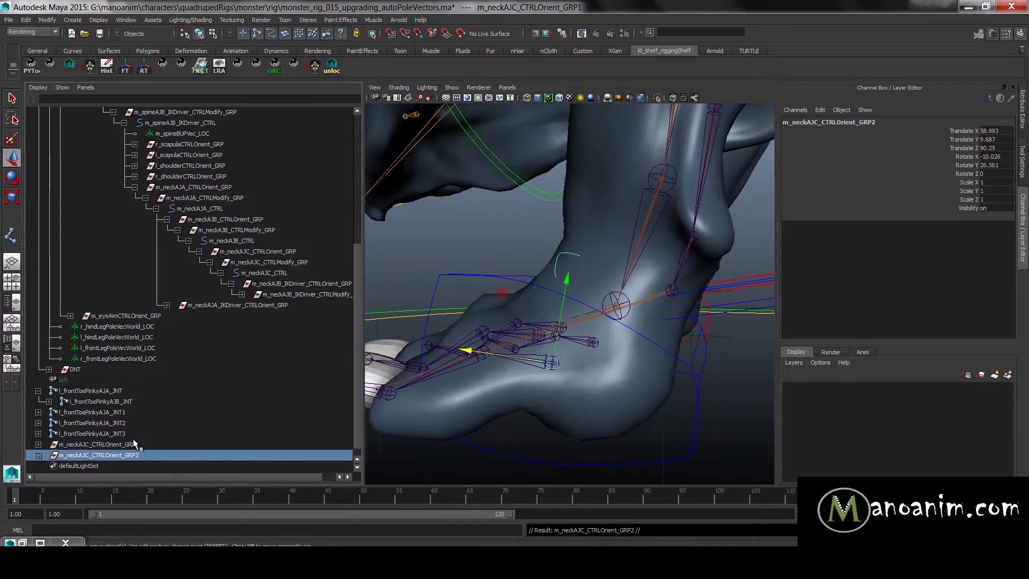
scroll(545, 324, "up", 2)
middle_click_drag(545, 323, 649, 295, "alt")
right_click_drag(650, 332, 627, 360, "alt")
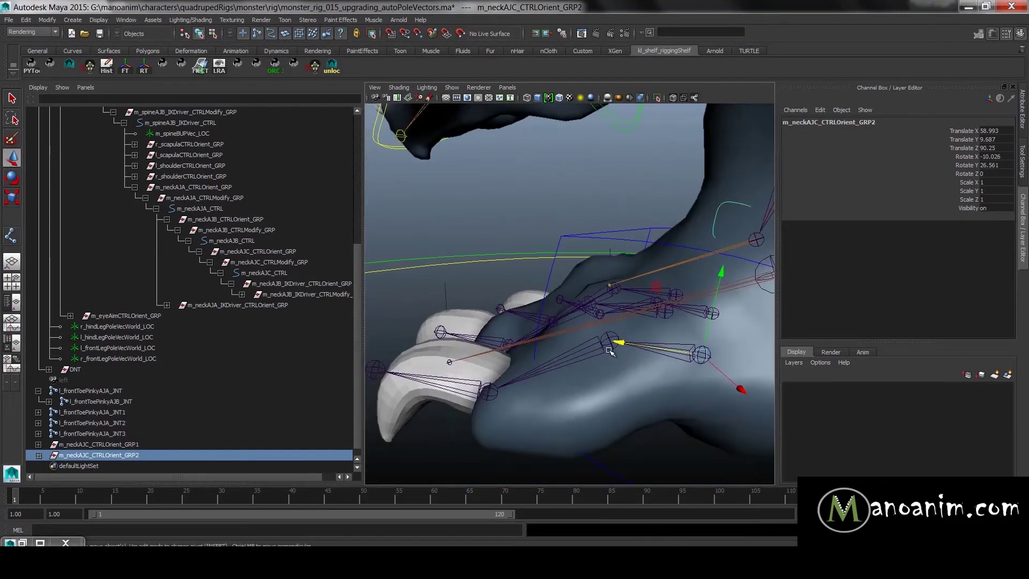
left_click(609, 350, "shift")
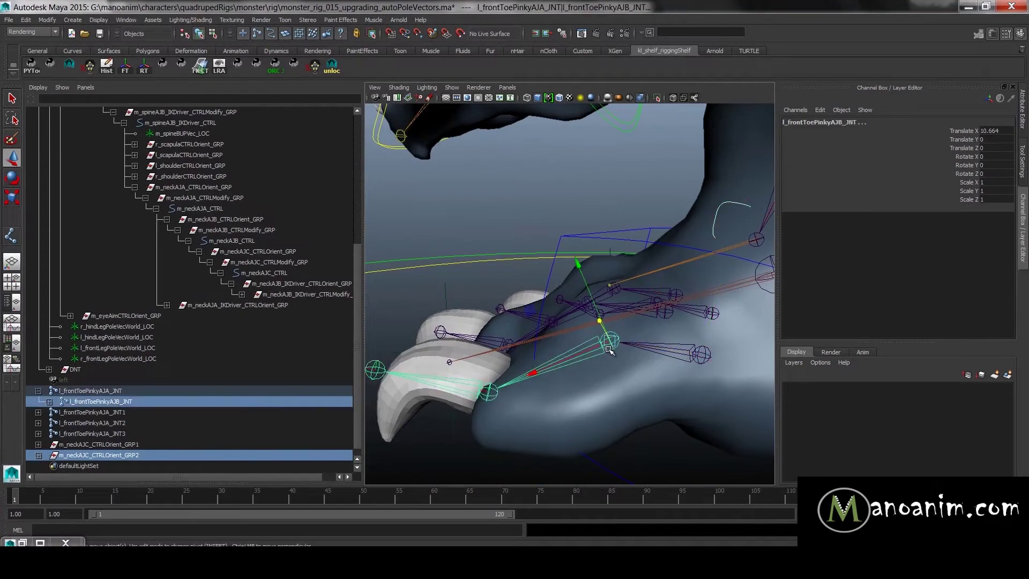
key("p")
- Set Translate X, Translate Y and Rotate X of m_neckAJC_CTRLOrient_GRP2 to 0 to align it with the middle pinky joint
left_click_drag(1001, 131, 997, 139)
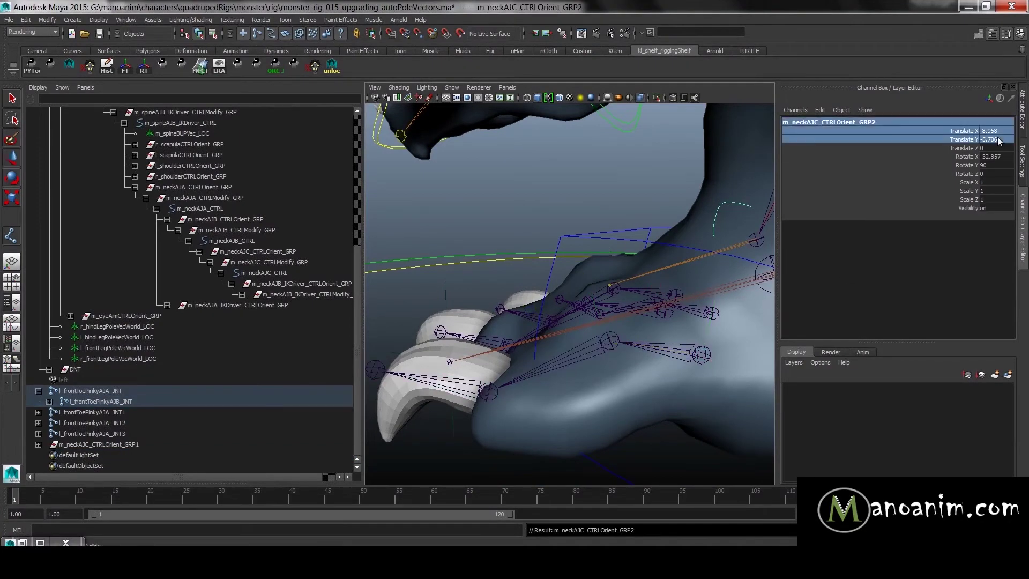
type("0")
key("Return")
key("Return")
type("0")
key("Return")
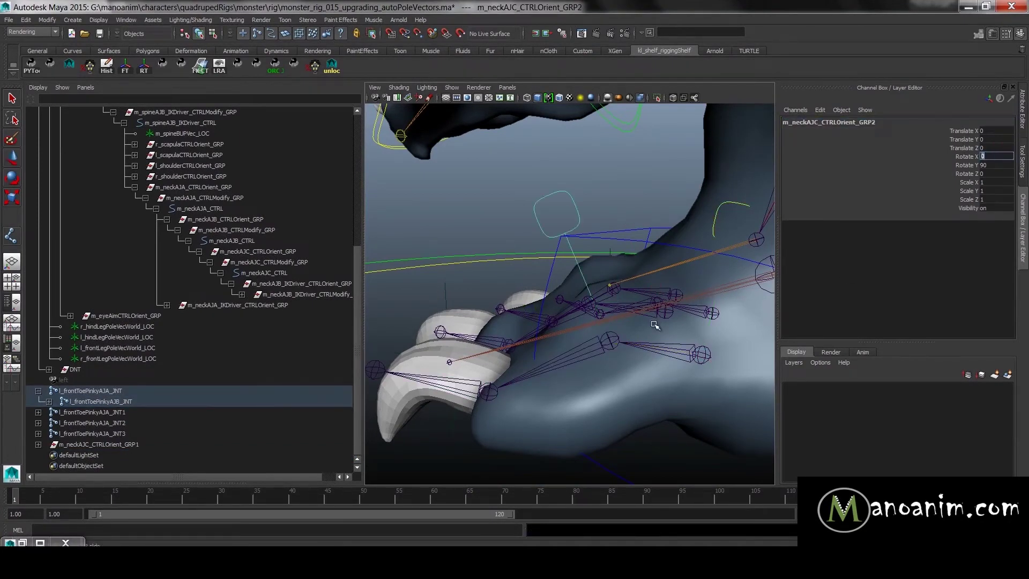
right_click_drag(654, 325, 627, 292, "alt")
left_click_drag(601, 286, 564, 279, "alt")
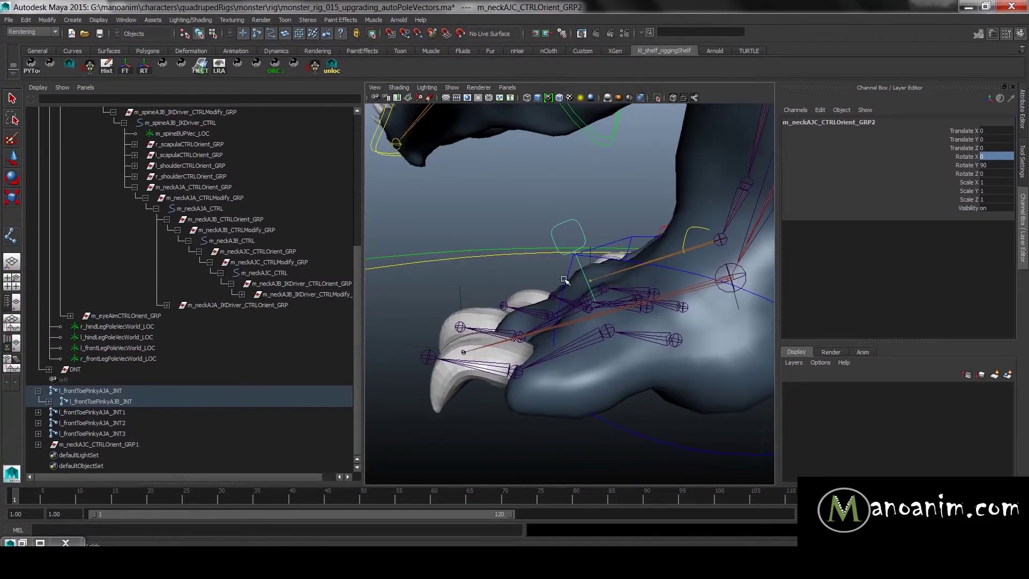
- Duplicate m_neckAJC_CTRLOrient_GRP2 and parent the copy under l_frontToePinkyAJC_JNT
key("ctrl+d")
key("w")
middle_click_drag(570, 316, 617, 294, "alt")
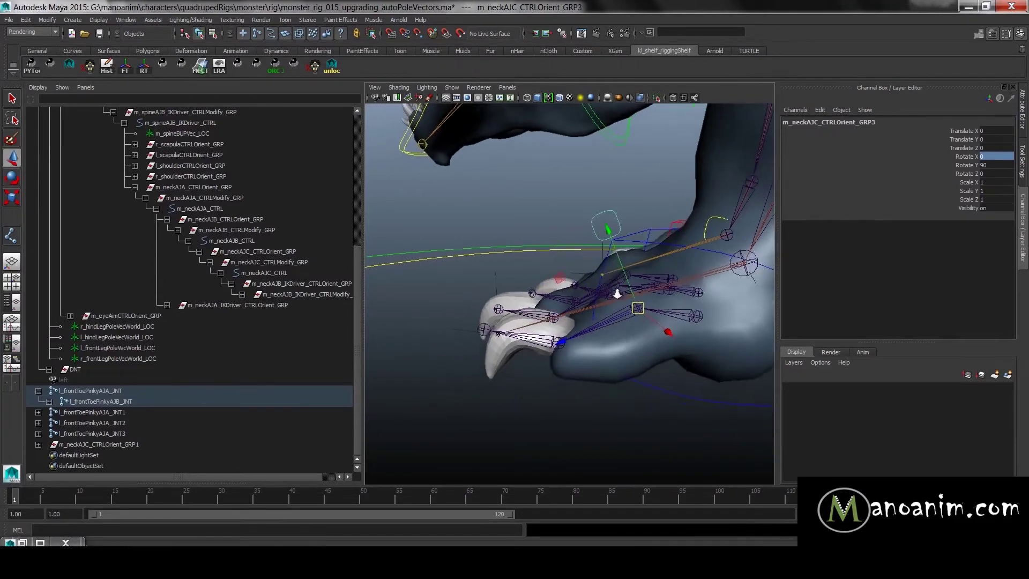
right_click_drag(618, 294, 621, 350, "alt")
left_click(549, 385)
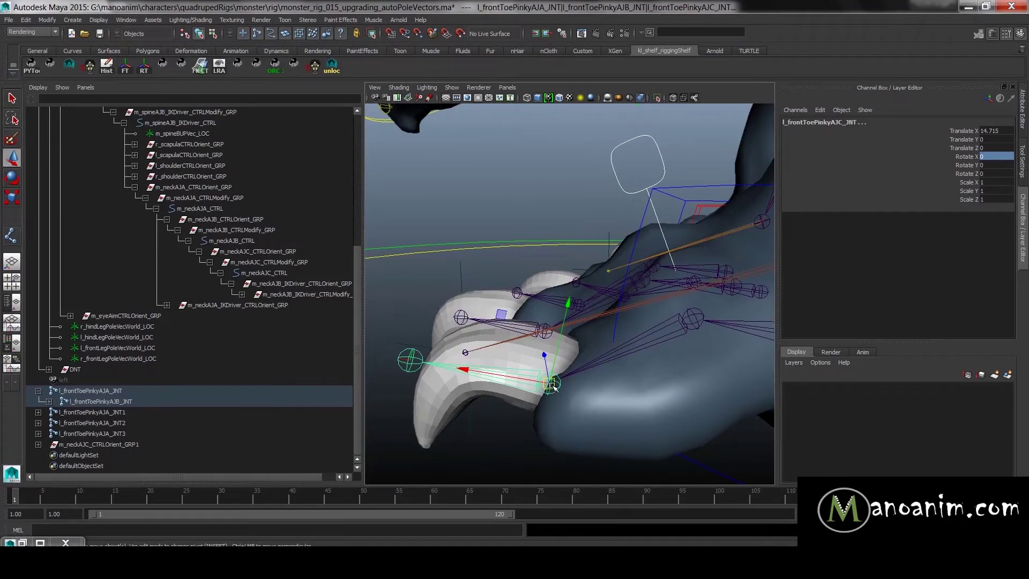
key("p")
- Set Translate X, Y, Z and Rotate X of m_neckAJC_CTRLOrient_GRP3 to 0 at the claw joint
left_click_drag(1006, 131, 1005, 156)
type("0")
key("Return")
right_click_drag(725, 261, 562, 314, "alt")
left_click_drag(563, 315, 527, 315, "alt")
left_click_drag(545, 263, 596, 271, "alt")
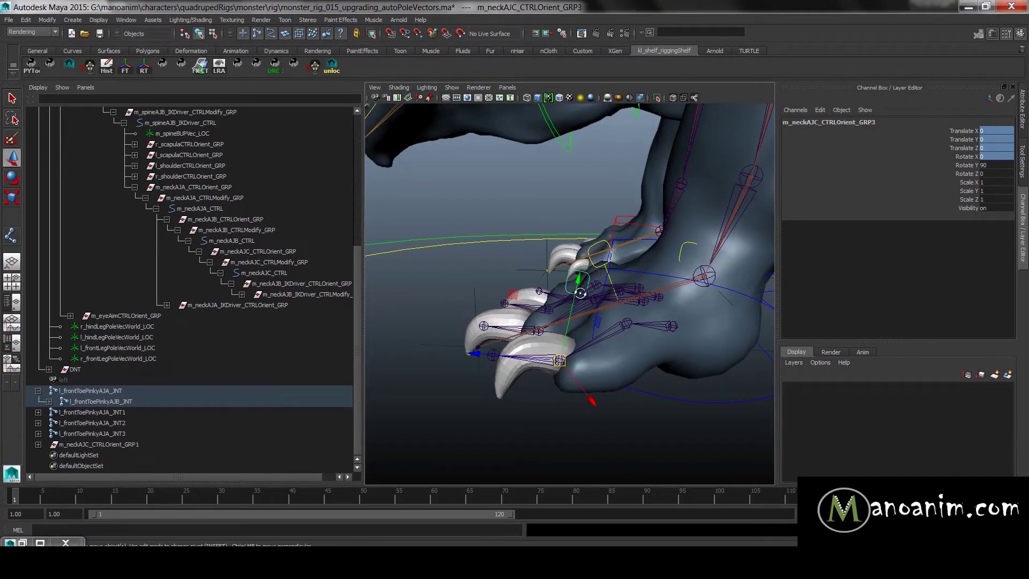
left_click_drag(587, 292, 564, 284, "alt")
right_click_drag(565, 285, 589, 291, "alt")
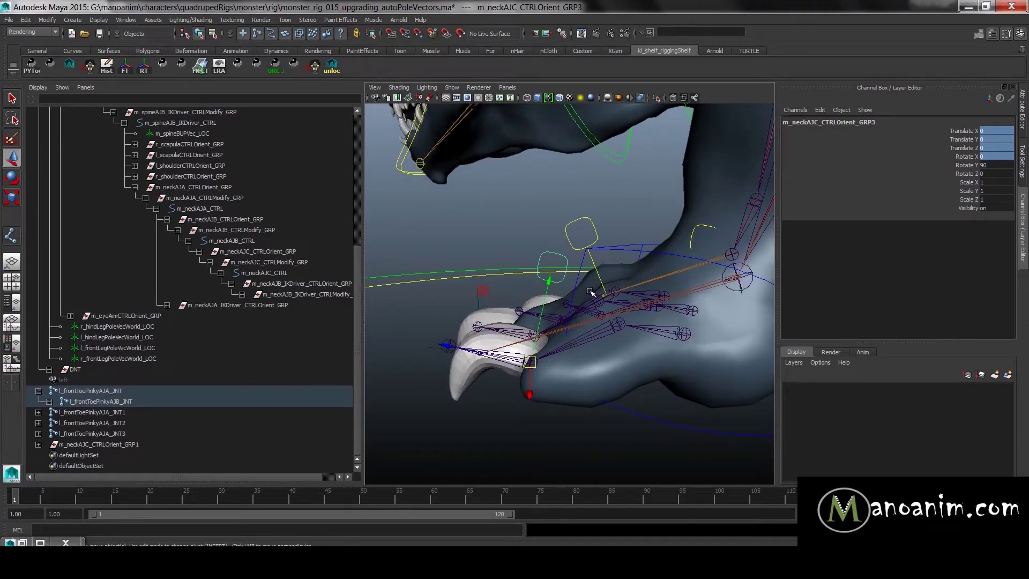
- Rotate all CVs of the claw joint's control curve so its shape stands upright
key("F8")
left_click_drag(485, 220, 600, 358)
key("e")
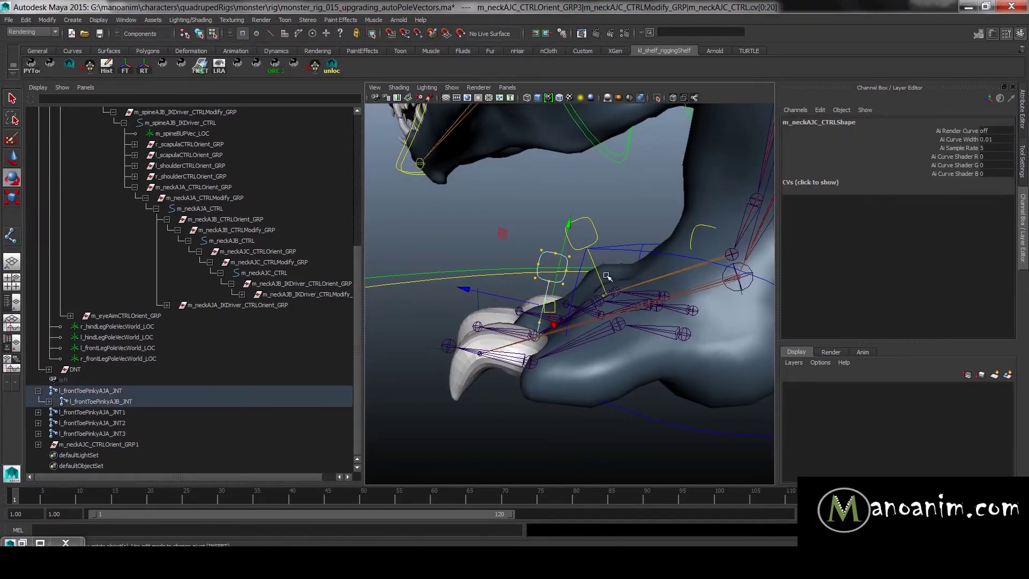
left_click_drag(590, 316, 577, 295)
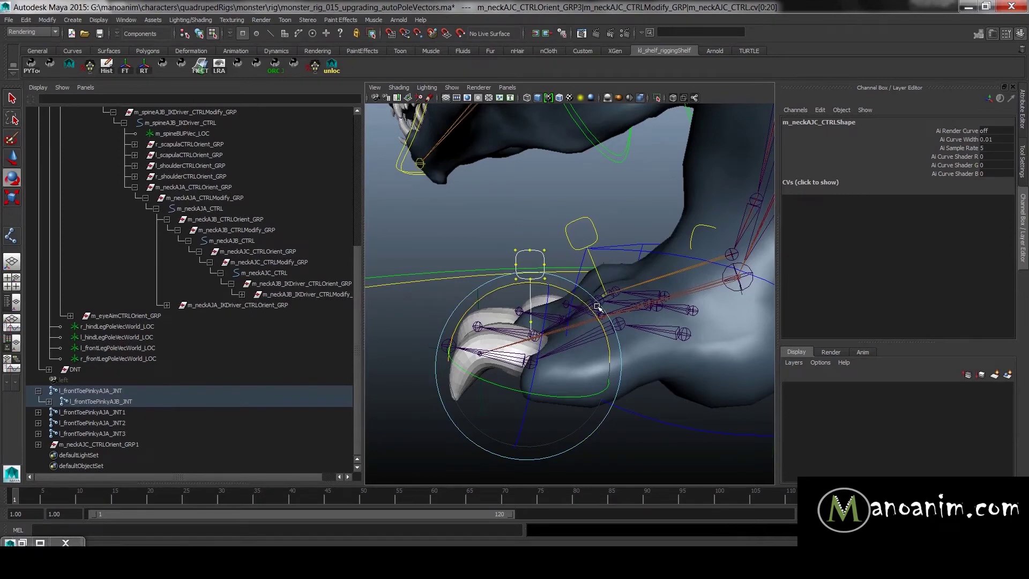
- Rotate all CVs of the middle pinky joint's control curve in m_neckAJC_CTRLOrient_GRP2 so its shape stands upright
key("F8")
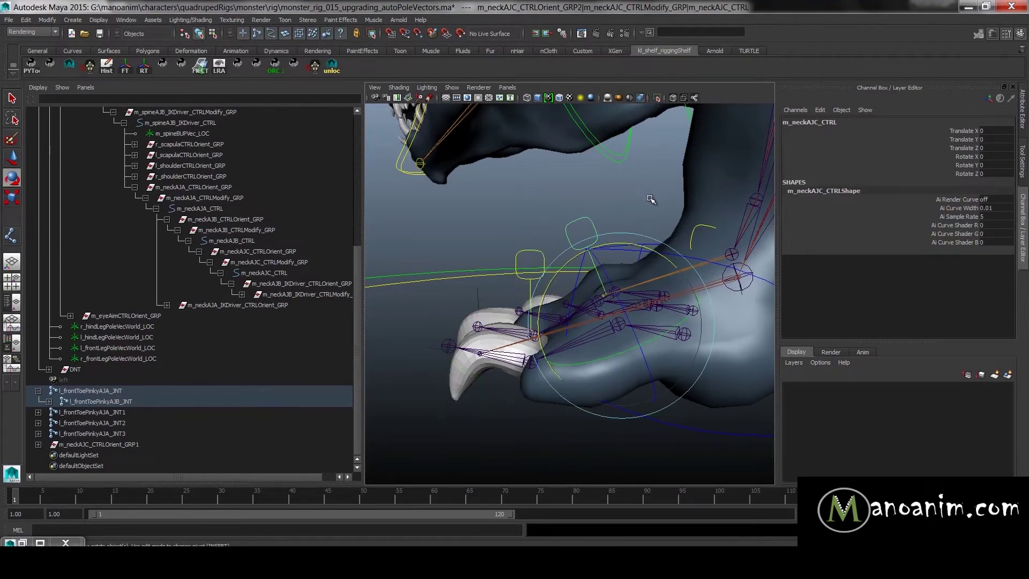
key("F8")
left_click_drag(567, 262, 589, 249)
right_click_drag(699, 301, 600, 310, "alt")
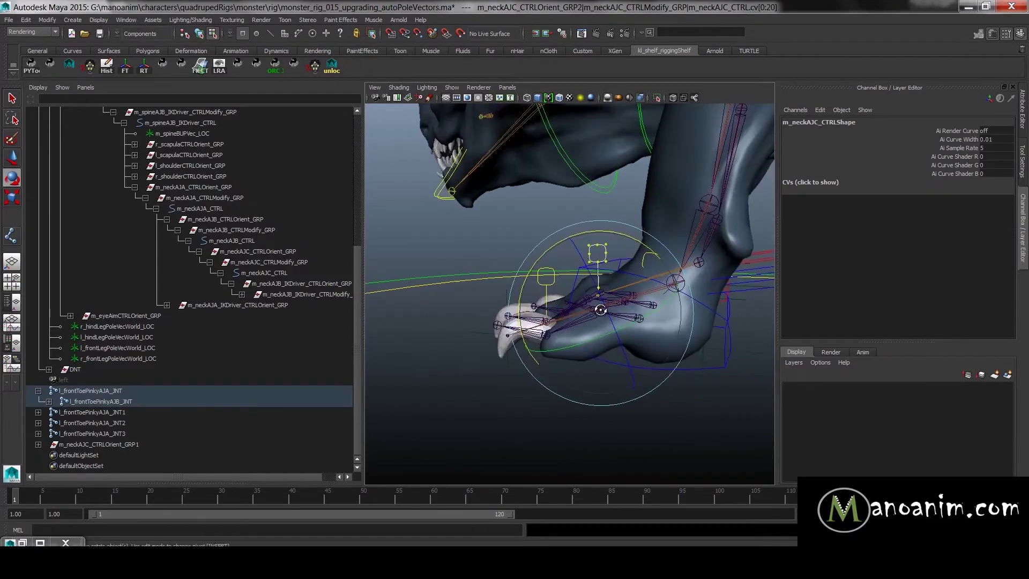
left_click_drag(600, 310, 578, 313, "alt")
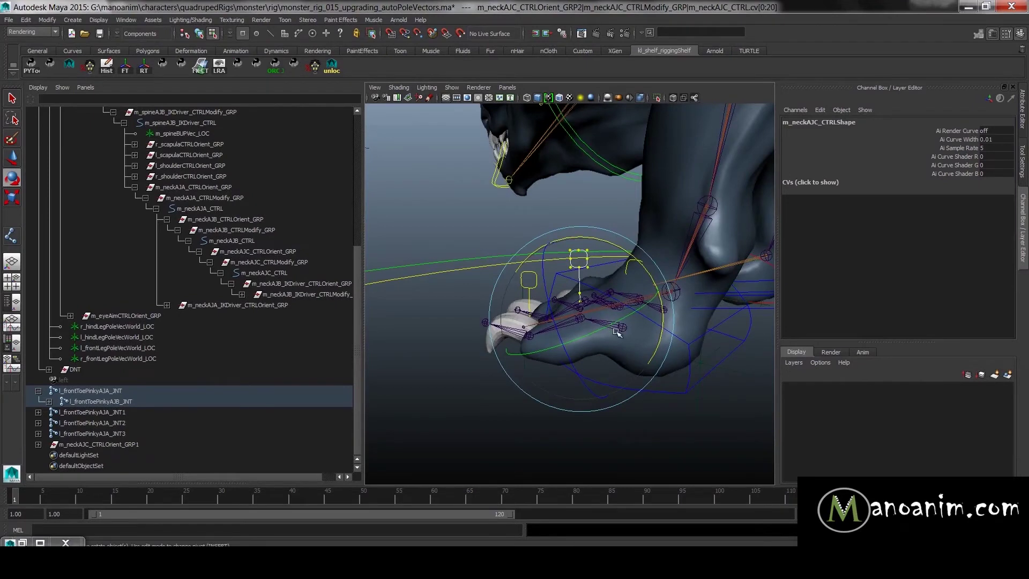
- Rotate all CVs of the root pinky joint's control curve in m_neckAJC_CTRLOrient_GRP1 so its shape stands upright
key("F8")
key("w")
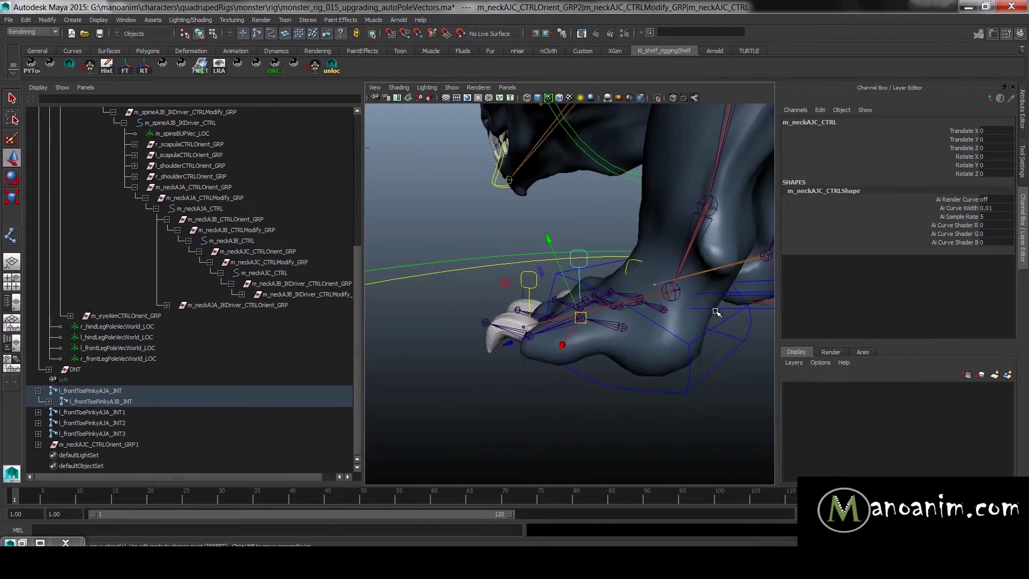
key("ctrl+z")
key("F8")
left_click_drag(593, 219, 701, 419)
key("e")
left_click_drag(676, 267, 660, 289)
- In the side view, move the head CVs of the root pinky control up and forward, clear of the leg
key("w")
key("space")
left_click_drag(481, 202, 603, 71)
scroll(595, 177, "down", 1)
key("w")
left_click_drag(564, 153, 639, 210)
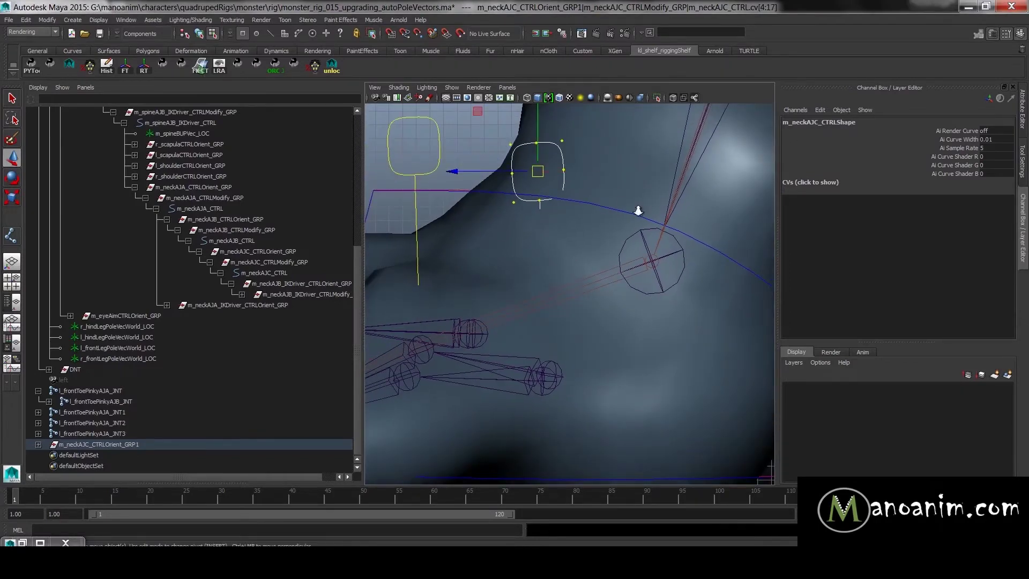
scroll(639, 210, "down", 2)
left_click_drag(543, 112, 542, 74)
right_click_drag(638, 200, 512, 234, "alt")
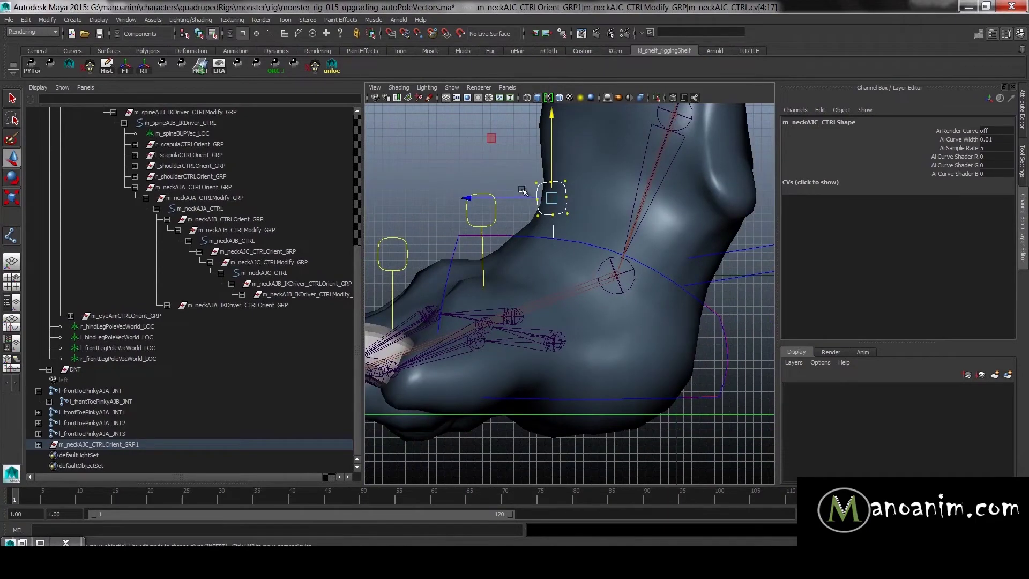
left_click_drag(518, 199, 498, 200)
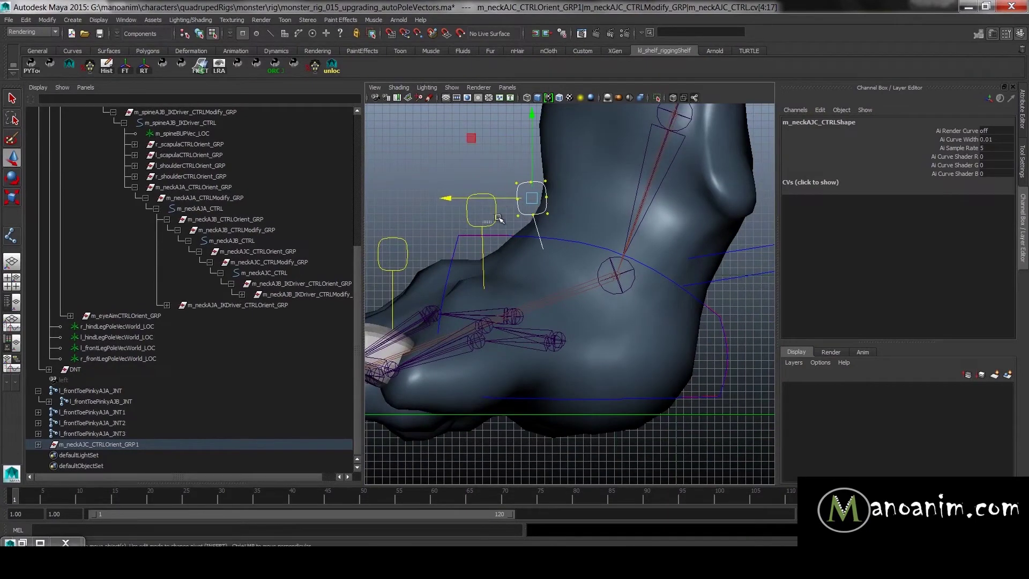
- Move the head CVs of the middle pinky control forward and slightly down, and return to object mode
left_click_drag(436, 247, 502, 180)
left_click_drag(427, 210, 407, 210)
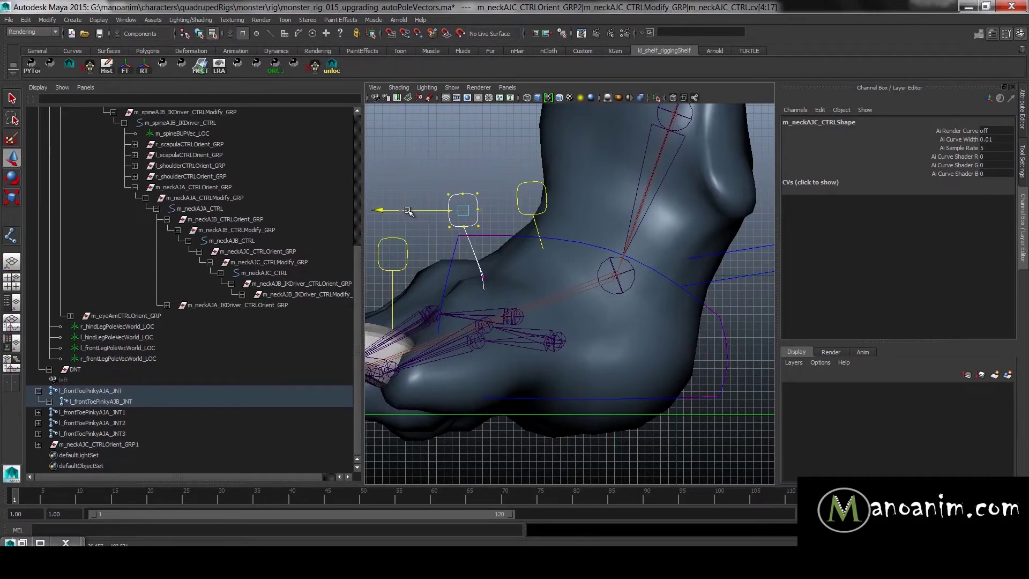
left_click_drag(466, 130, 466, 149)
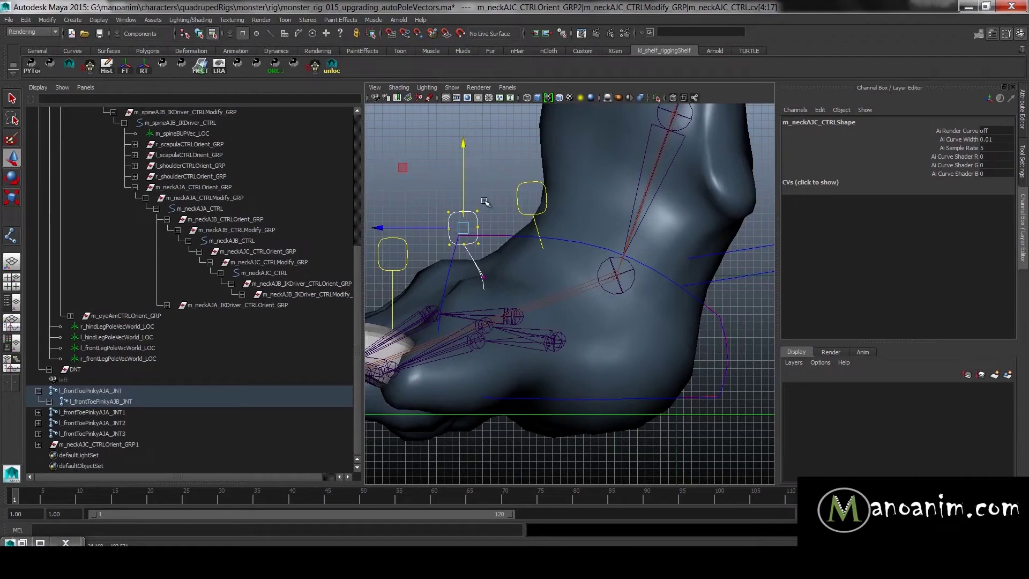
key("F8")
- Examine the three pinky control curves around the paw in perspective for placement and alignment with the toe
left_click(550, 294)
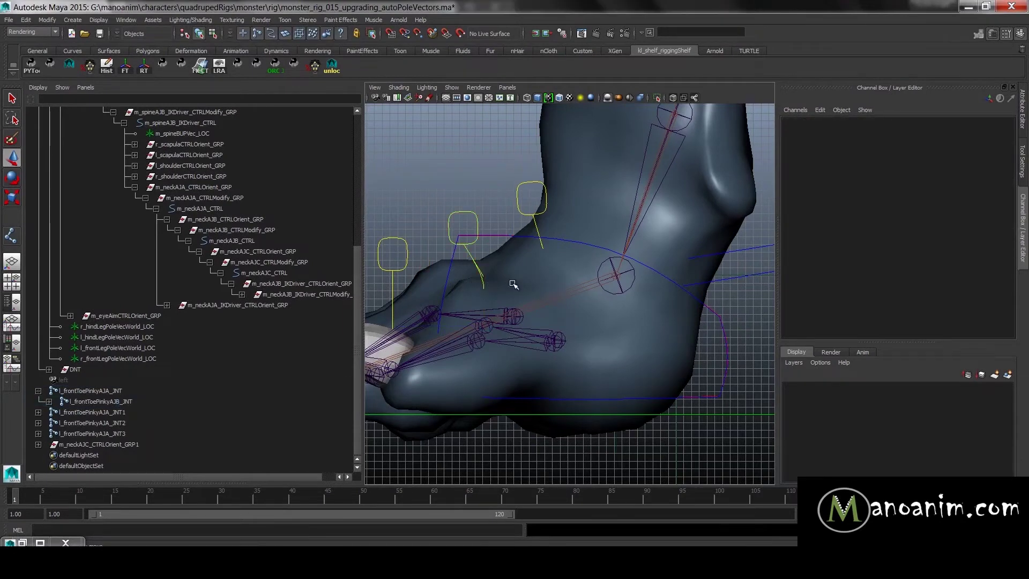
right_click_drag(513, 284, 491, 291, "alt")
key("space")
left_click_drag(500, 298, 504, 273)
left_click_drag(506, 275, 666, 290, "alt")
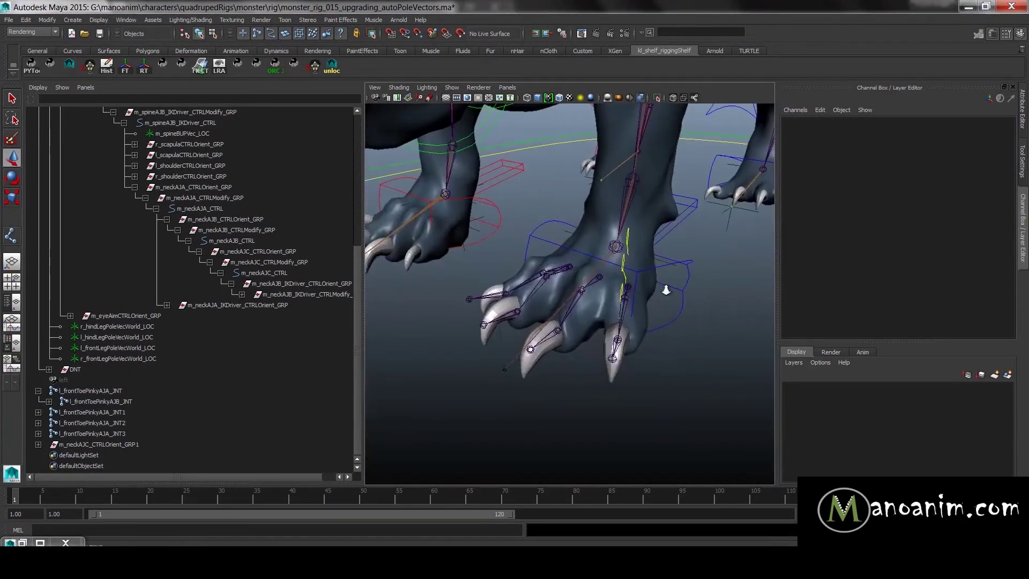
right_click_drag(666, 290, 721, 298, "alt")
left_click_drag(721, 298, 524, 272, "alt")
left_click_drag(581, 318, 711, 356, "alt")
right_click_drag(634, 339, 712, 327, "alt")
middle_click_drag(713, 327, 642, 366, "alt")
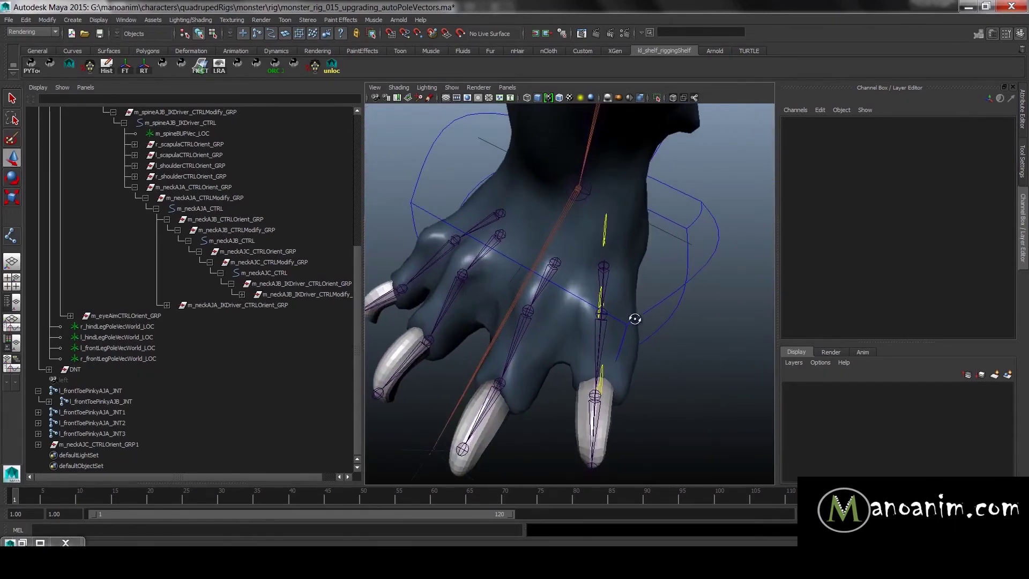
left_click_drag(600, 335, 733, 294, "alt")
- Scale the CVs of all three pinky control curves slightly narrower across the toe, and return to object mode with nothing selected
left_click_drag(532, 199, 541, 214)
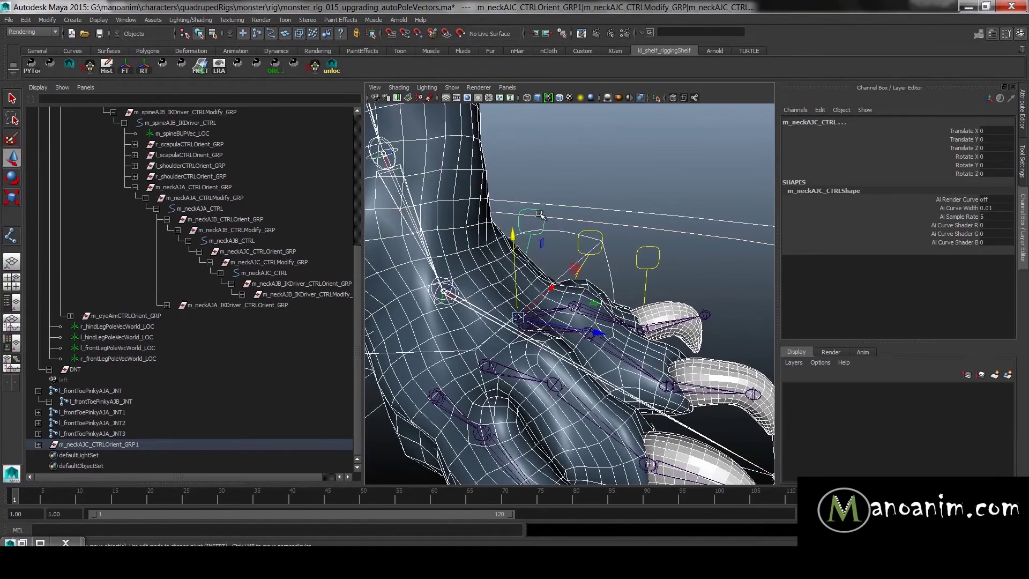
left_click(599, 234, "shift")
left_click(659, 251)
left_click_drag(603, 271, 592, 246, "alt")
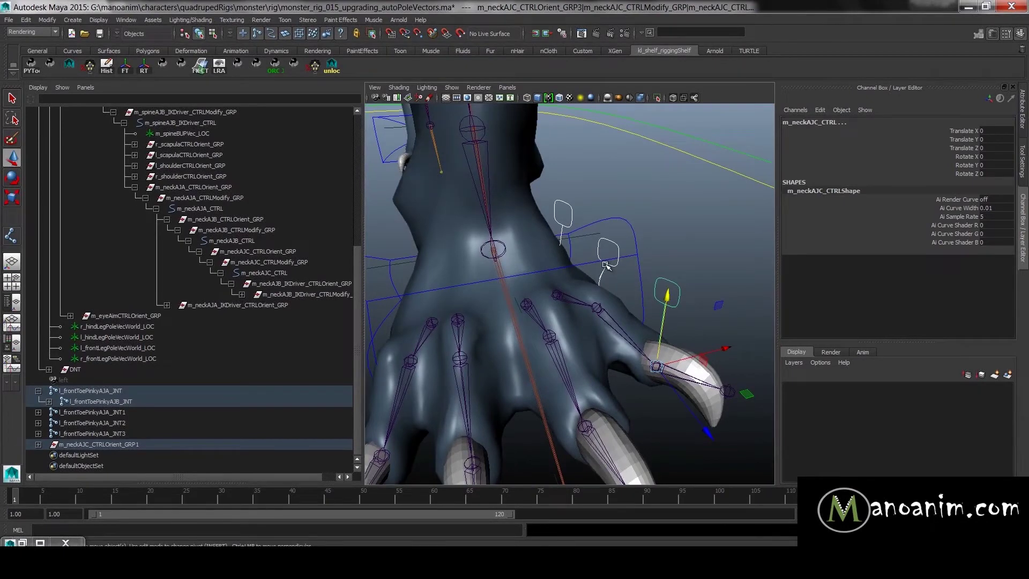
key("F8")
left_click_drag(530, 180, 773, 484)
left_click_drag(653, 306, 611, 332, "alt")
key("r")
left_click_drag(681, 296, 636, 300)
left_click_drag(679, 254, 668, 255)
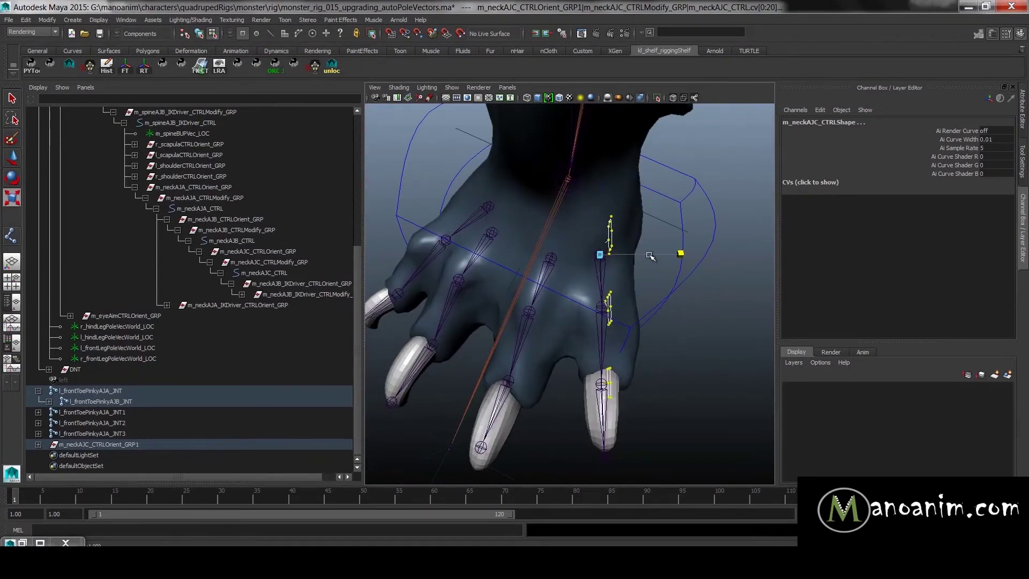
left_click_drag(598, 261, 553, 235, "alt")
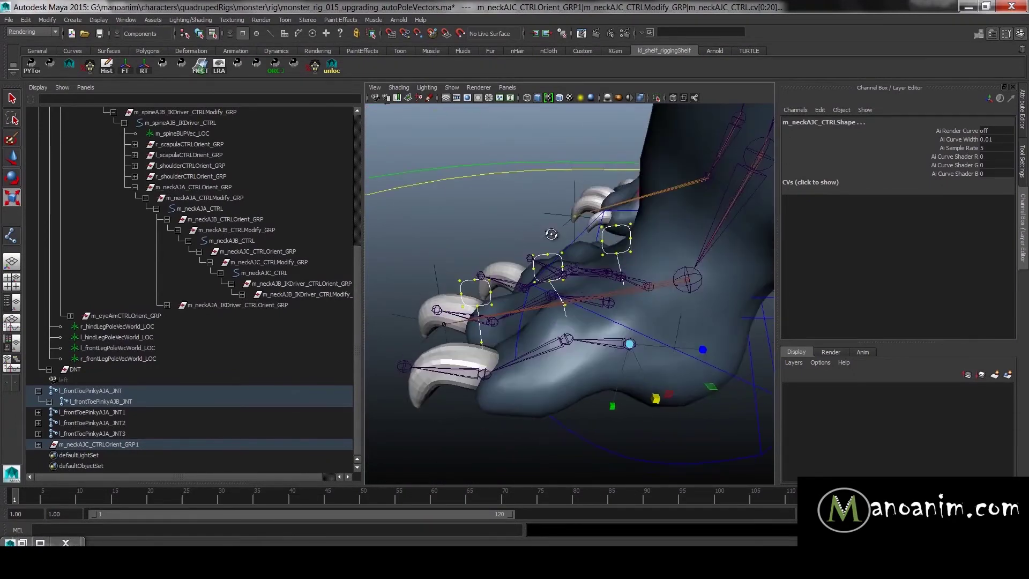
left_click_drag(581, 293, 583, 294, "alt")
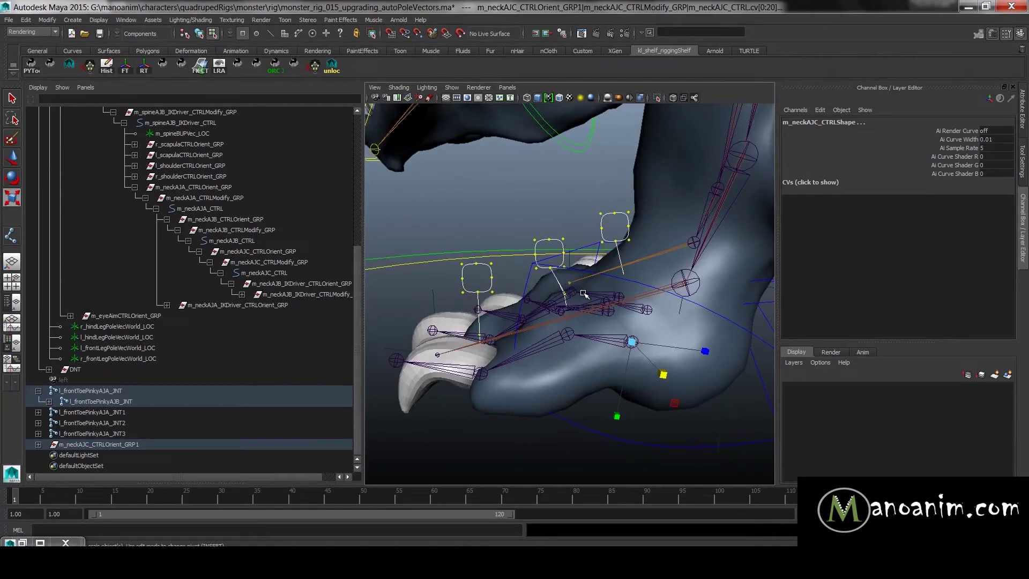
key("F8")
left_click(523, 219)
- Examine the rescaled pinky control curves from the front of the paw, close up and at a distance
left_click_drag(564, 285, 711, 300, "alt")
right_click_drag(670, 319, 702, 319, "alt")
left_click_drag(702, 319, 752, 323, "alt")
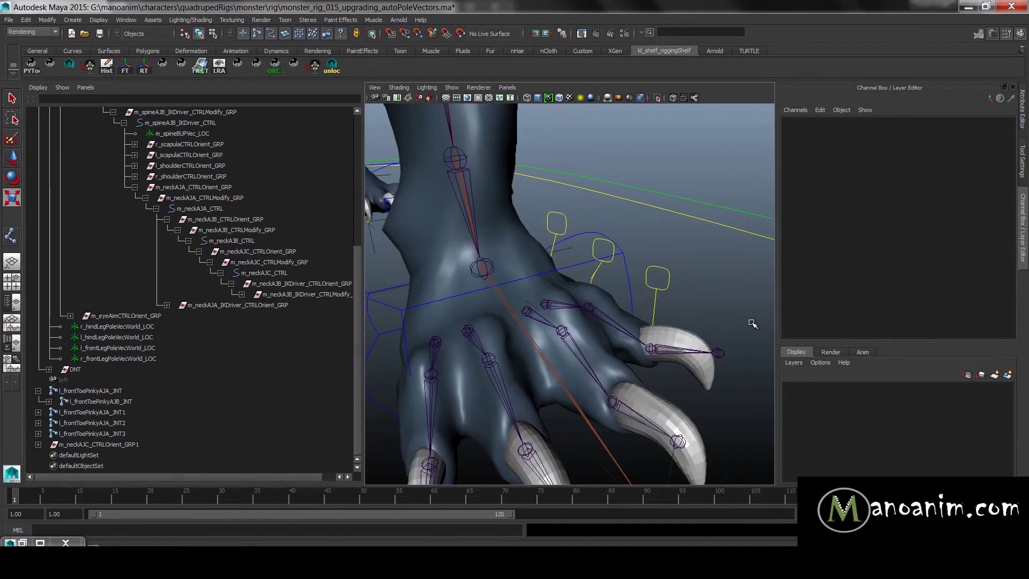
left_click_drag(623, 318, 539, 305, "alt")
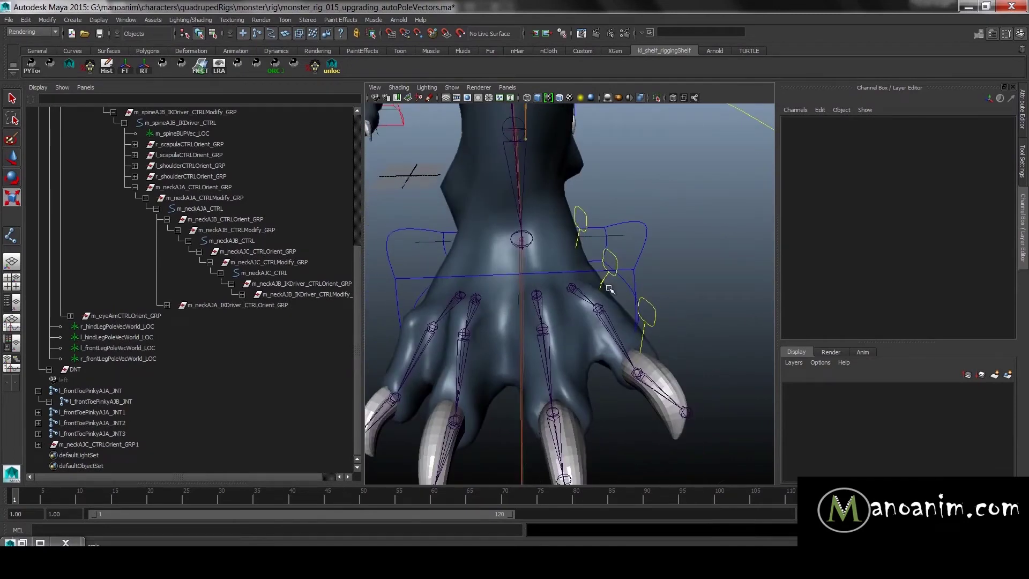
left_click_drag(610, 289, 697, 278, "alt")
left_click_drag(638, 222, 417, 208, "alt")
key("w")
right_click_drag(615, 301, 508, 306, "alt")
left_click_drag(508, 306, 684, 291, "alt")
left_click_drag(578, 296, 600, 295, "alt")
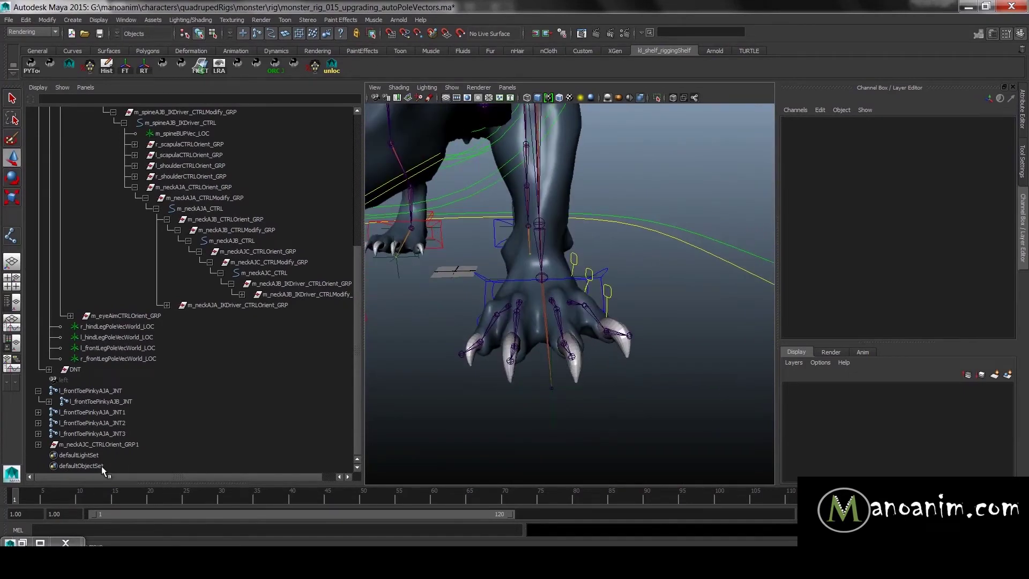
- Unparent m_neckAJC_CTRLOrient_GRP2 from l_frontToePinkyAJB_JNT so it sits at the top level of the scene
left_click(38, 444)
right_click_drag(462, 303, 911, 359, "alt")
left_click(640, 203)
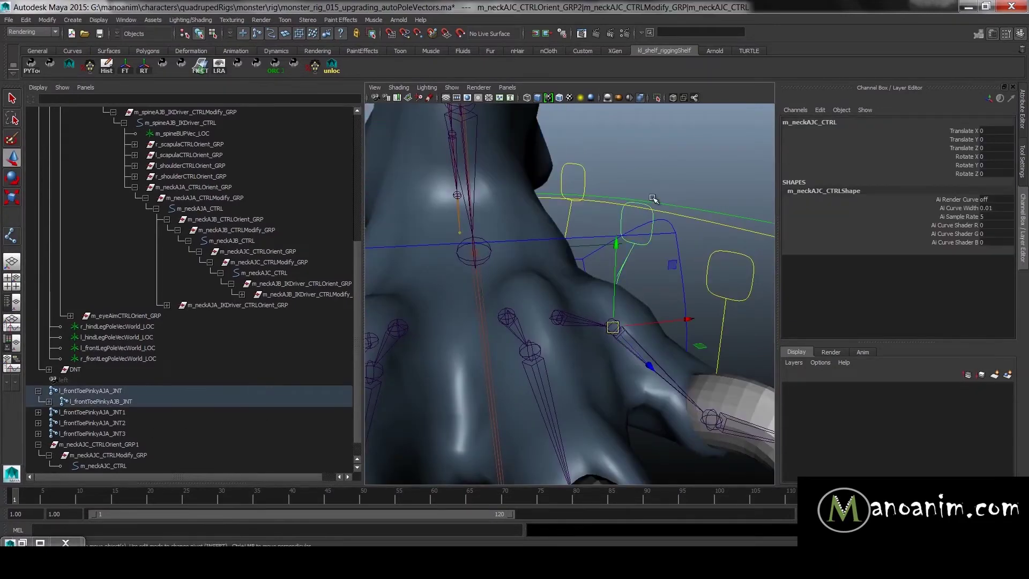
key("f")
left_click(122, 423)
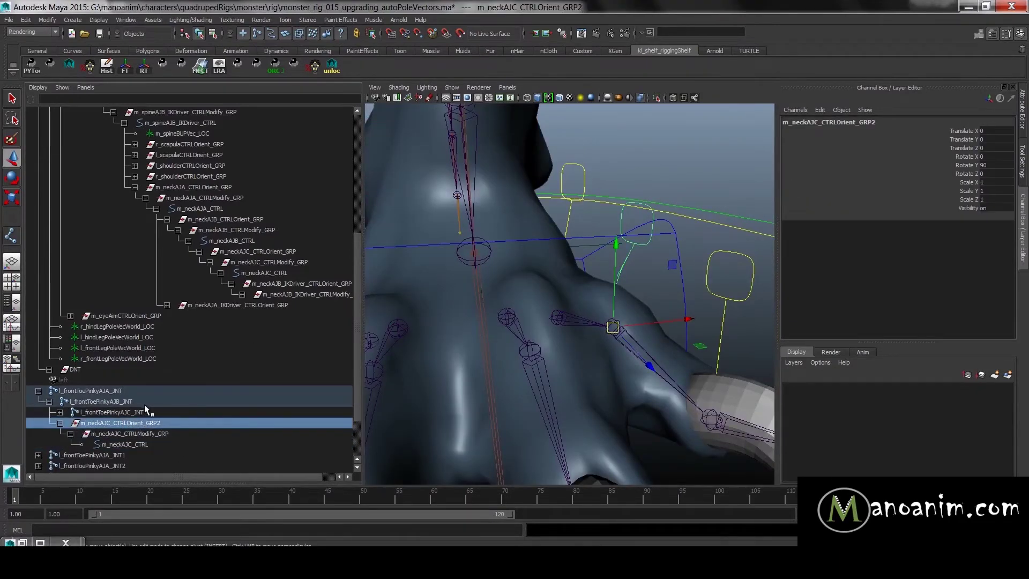
key("shift+p")
- Unparent m_neckAJC_CTRLOrient_GRP3 from l_frontToePinkyAJC_JNT to the scene's top level, and collapse the pinky joint and control hierarchies
left_click(725, 305)
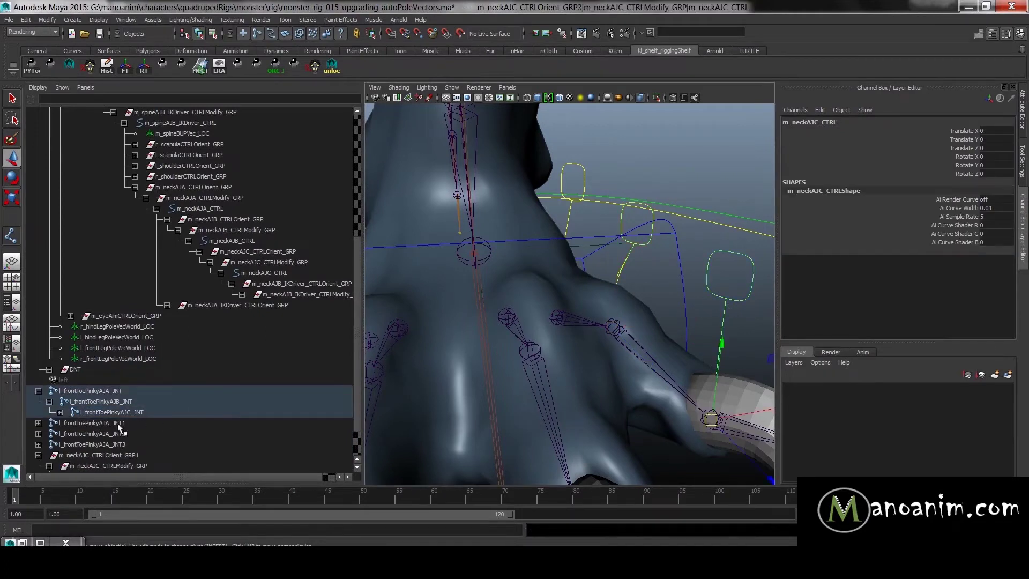
key("shift+p")
key("ctrl+z")
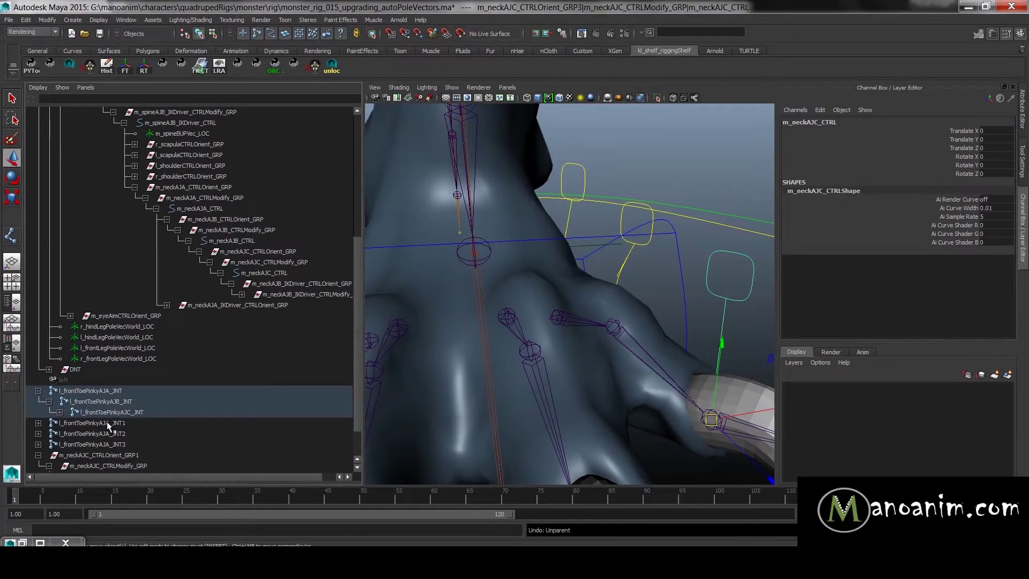
left_click(146, 431)
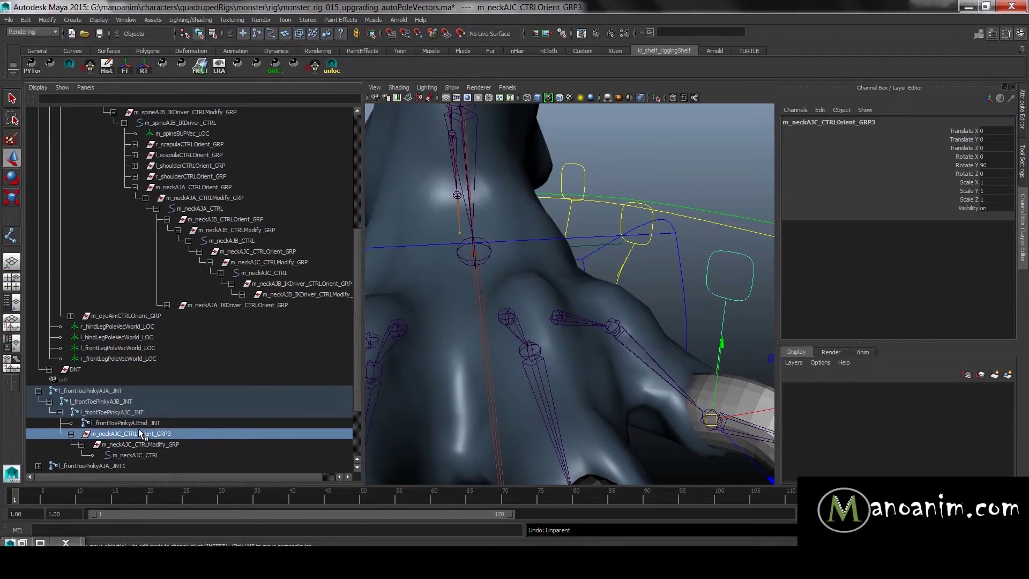
key("shift+p")
left_click(38, 391)
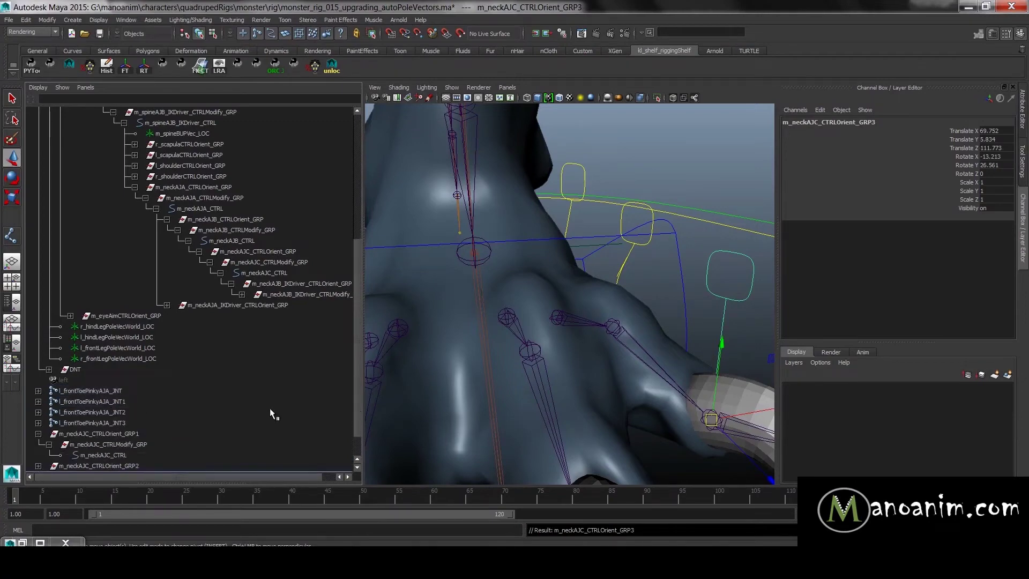
left_click(38, 434)
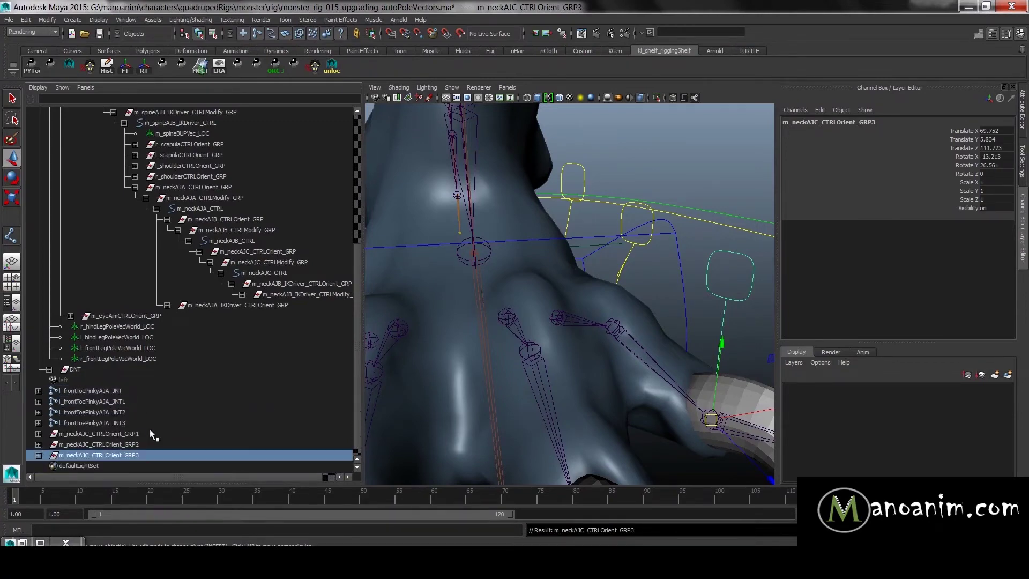
- Inspect the spacing and height of the unparented pinky control curves from the side of the paw
key("f")
left_click(660, 413)
left_click_drag(599, 312, 587, 300, "alt")
right_click_drag(588, 300, 574, 280, "alt")
left_click_drag(574, 281, 575, 281, "alt")
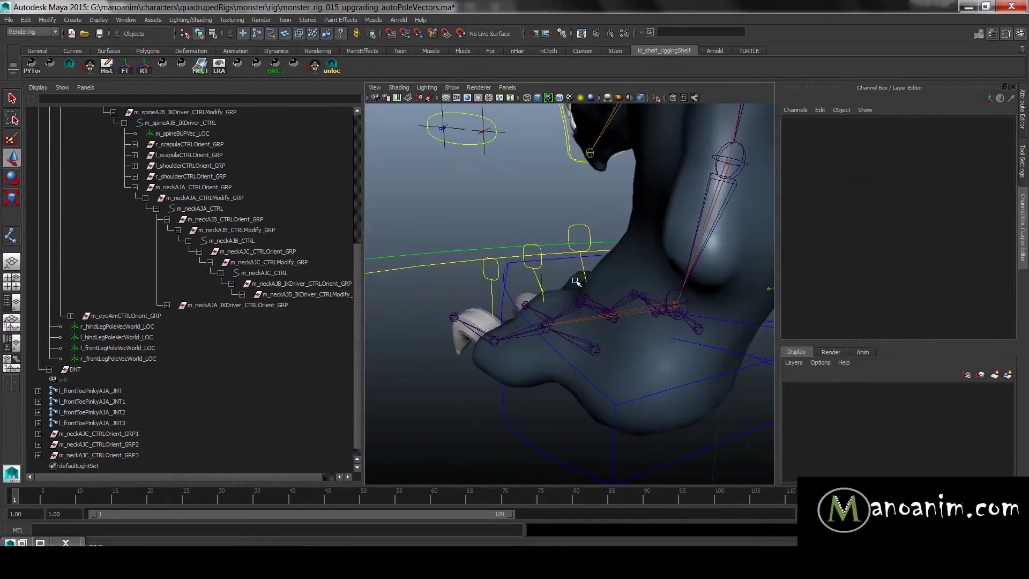
mouse_move(592, 248)
left_mouse_down("alt")
mouse_move(622, 258)
mouse_move(605, 241)
left_mouse_up("alt")
right_click_drag(605, 241, 624, 249, "alt")
left_click_drag(624, 249, 652, 274, "alt")
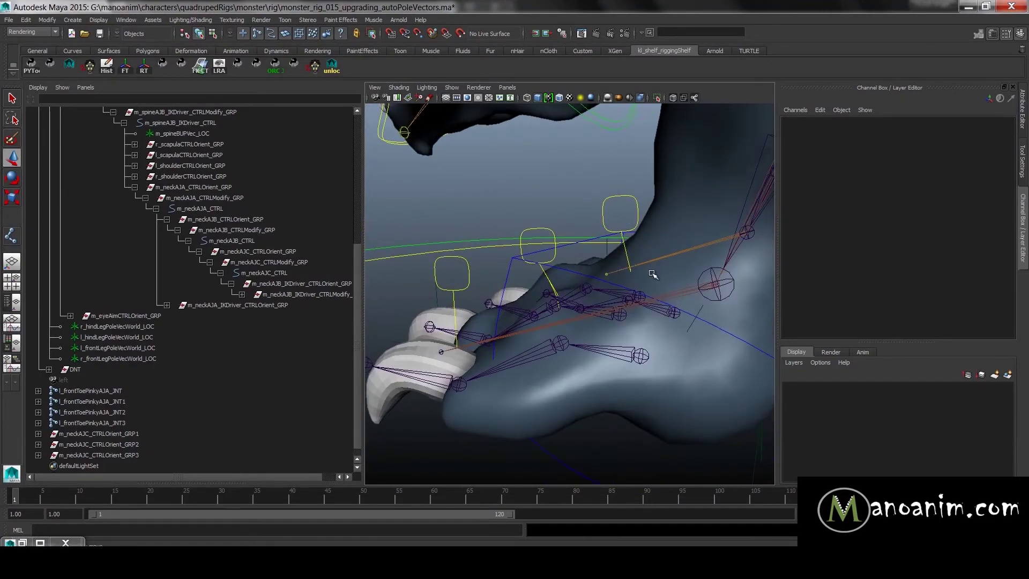
- Expand the hierarchies of m_neckAJC_CTRLOrient_GRP1 and m_neckAJC_CTRLOrient_GRP2 down to their control curves
left_click(604, 209)
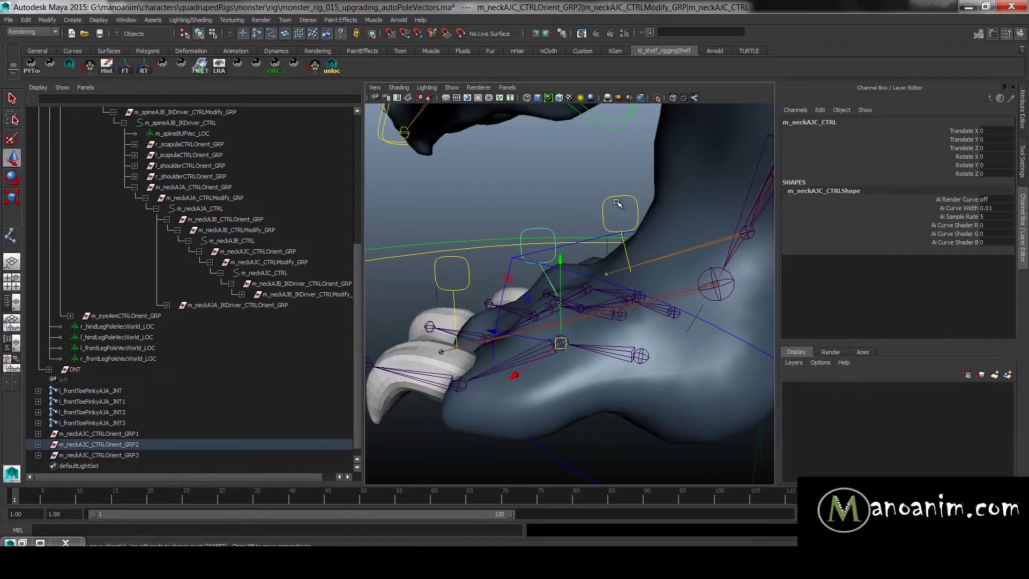
left_click(38, 433, "shift")
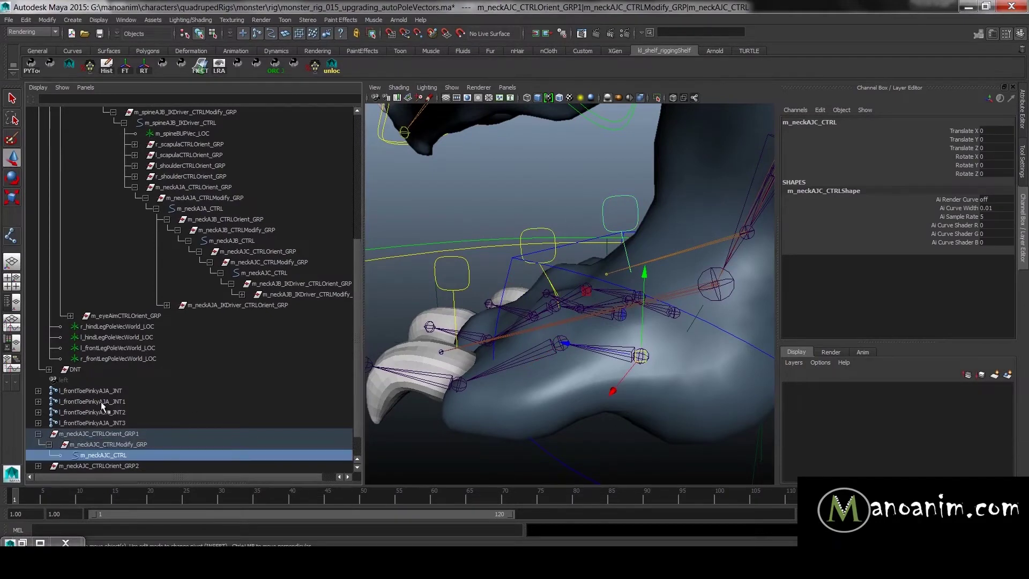
scroll(100, 402, "down", 1)
left_click(38, 433)
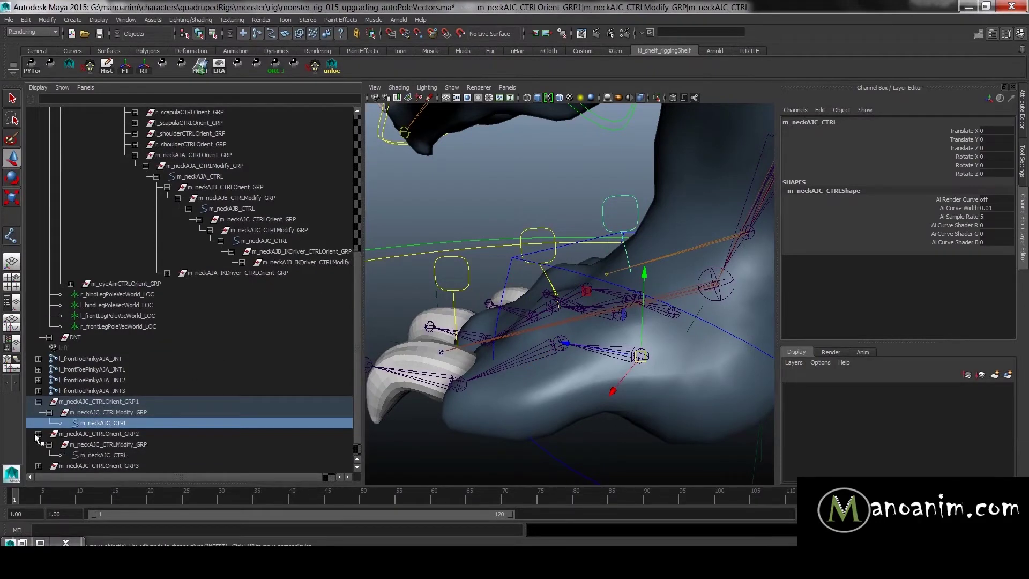
- Search and replace "neck" with "fronToePinky" in all names of the m_neckAJC_CTRLOrient_GRP2 hierarchy
left_click(94, 433)
key("space")
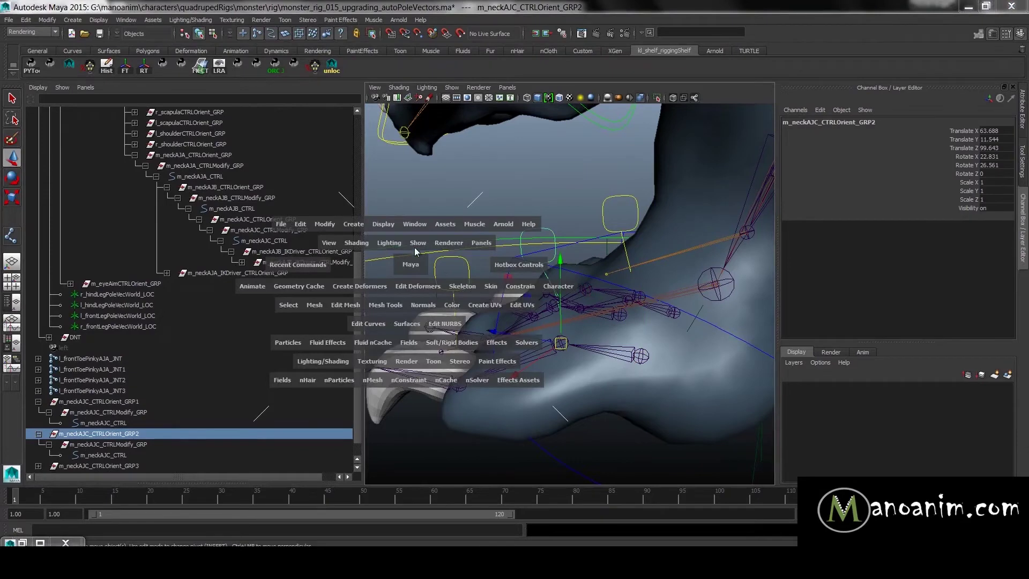
left_click(324, 223)
left_click(367, 348)
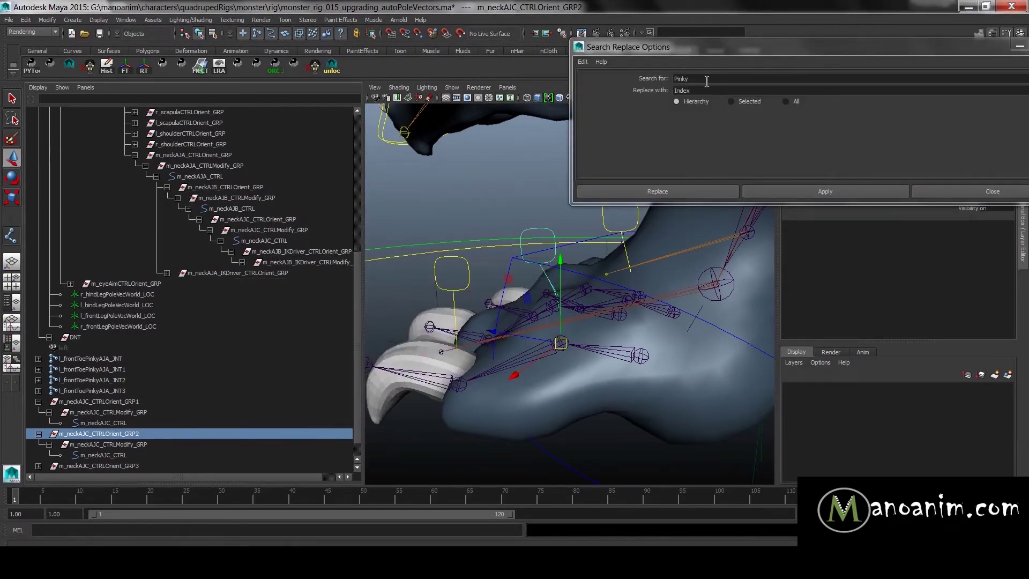
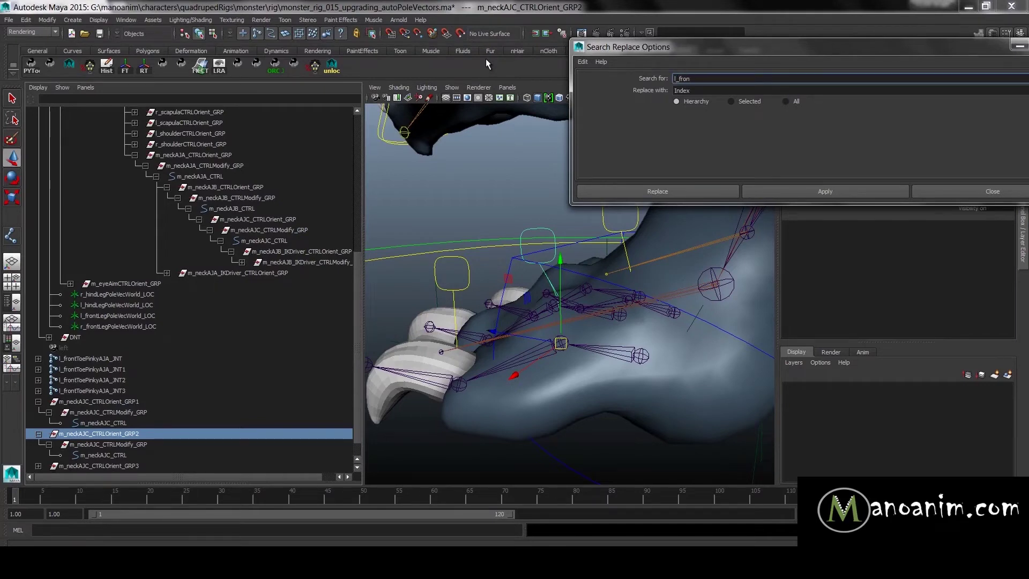
key("BackSpace")
key("BackSpace")
key("ctrl+a")
type("neck")
key("Tab")
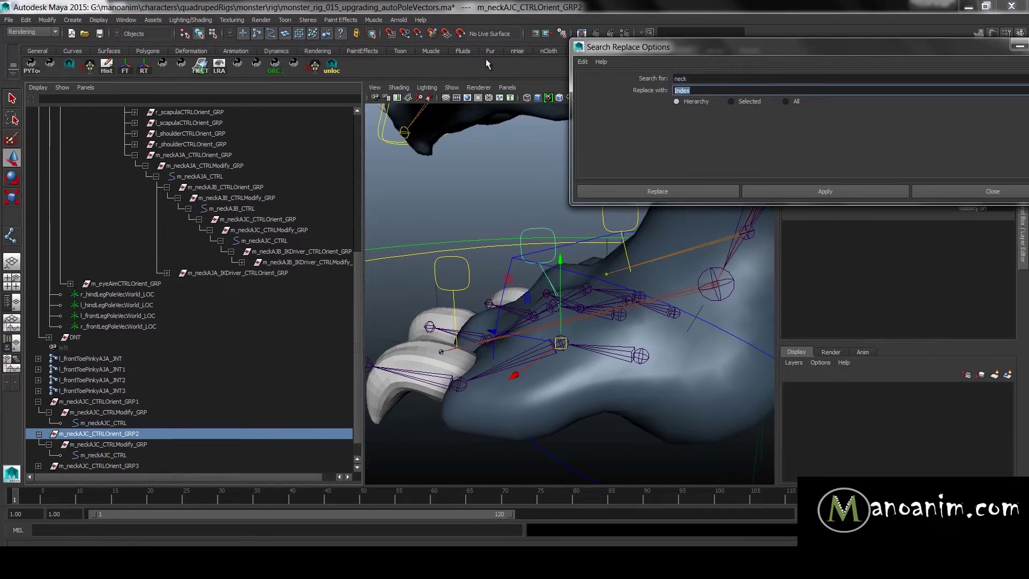
type("fronToePinky")
left_click(808, 192)
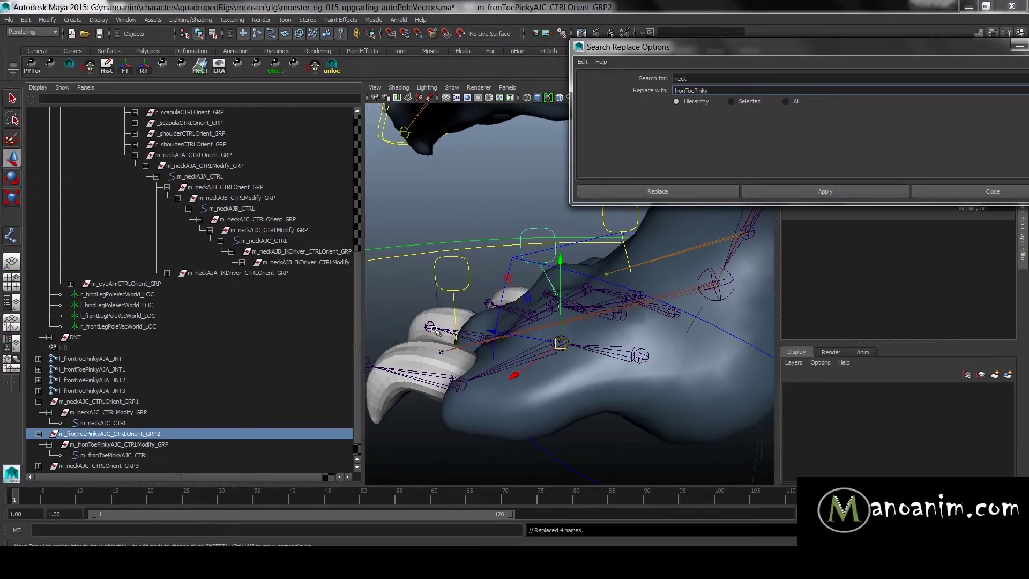
- Replace "neck" with "fronToePinky" in the names of the m_neckAJC_CTRLOrient_GRP3 and m_neckAJC_CTRLOrient_GRP1 hierarchies
left_click(128, 464)
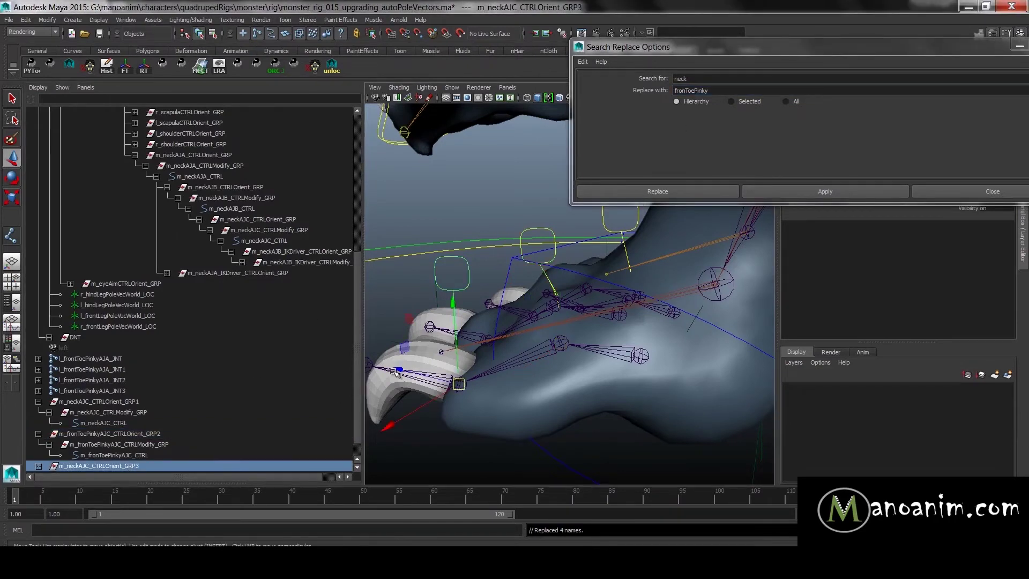
key("ctrl+z")
left_click_drag(457, 312, 457, 318, "alt")
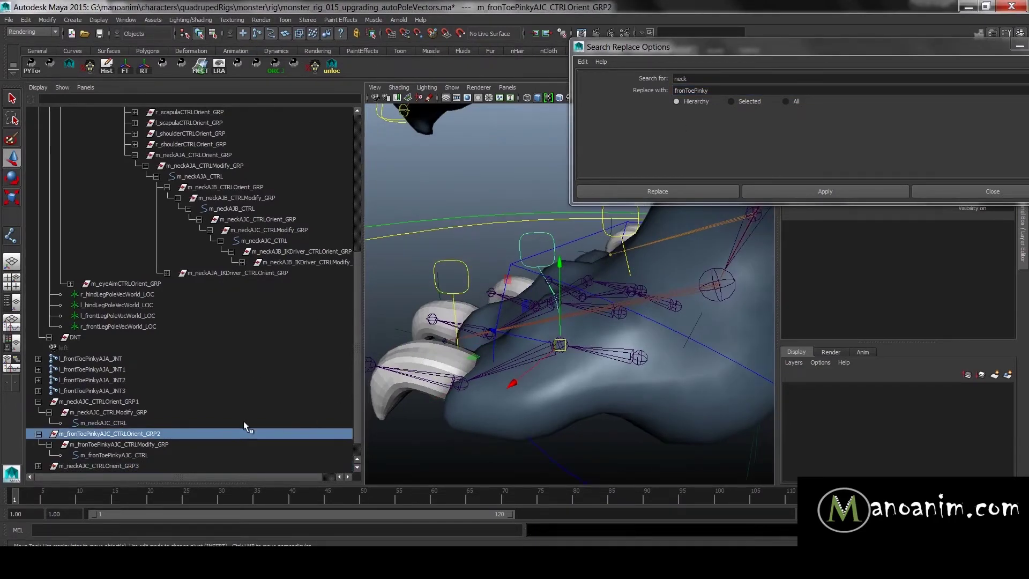
left_click(129, 465)
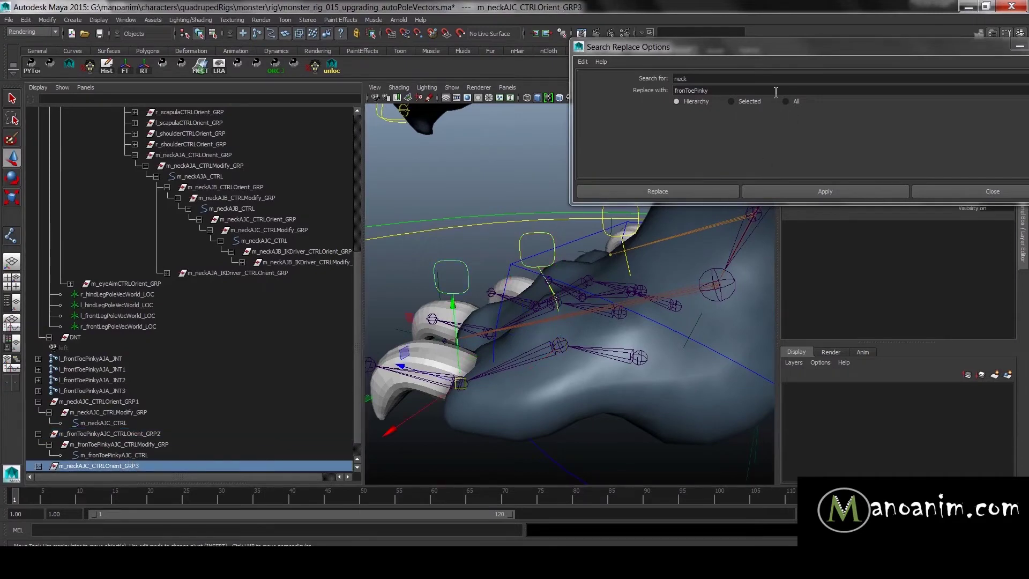
left_click_drag(716, 93, 705, 91)
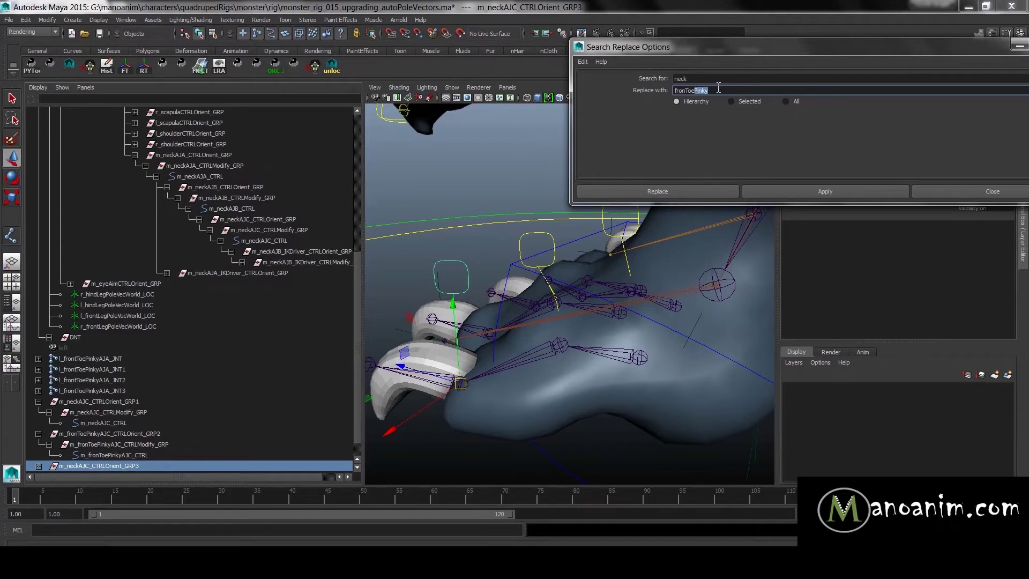
left_click(798, 188)
left_click(121, 401)
left_click(799, 191)
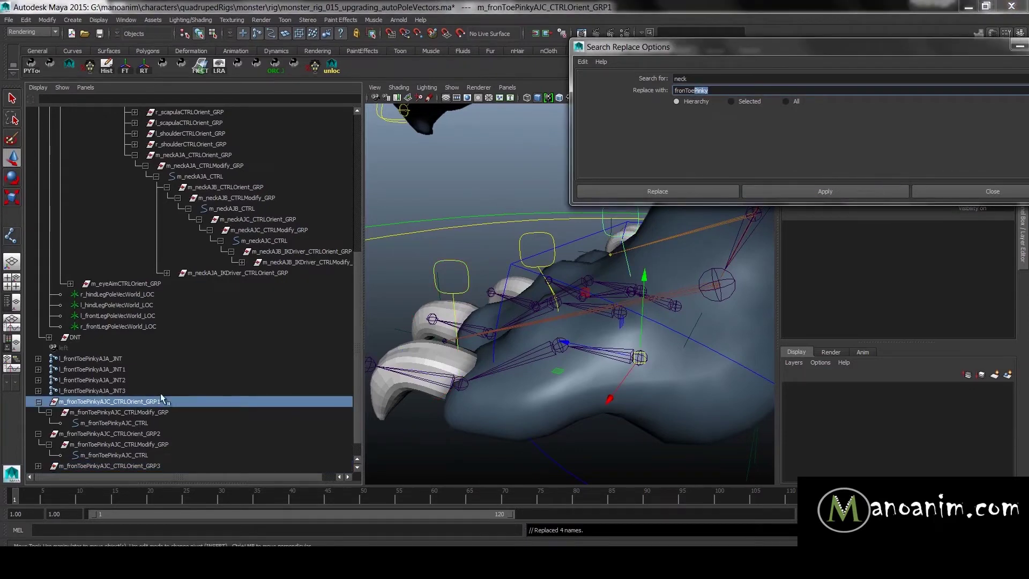
- Replace "AJC" with "AJA" in all names of the m_fronToePinkyAJC_CTRLOrient_GRP1 hierarchy
left_click_drag(727, 79, 527, 82)
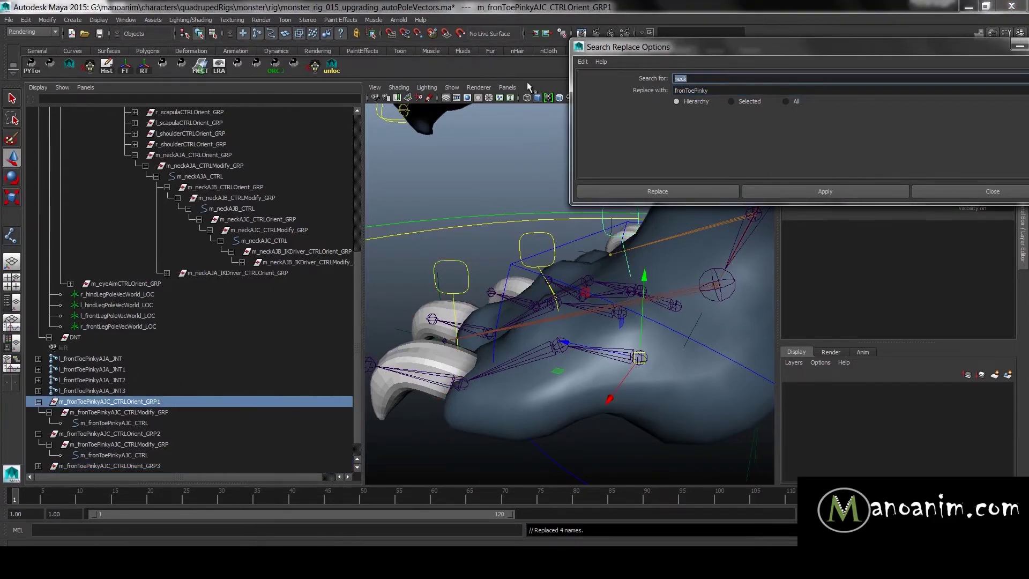
type("AJC")
key("Tab")
type("AJA")
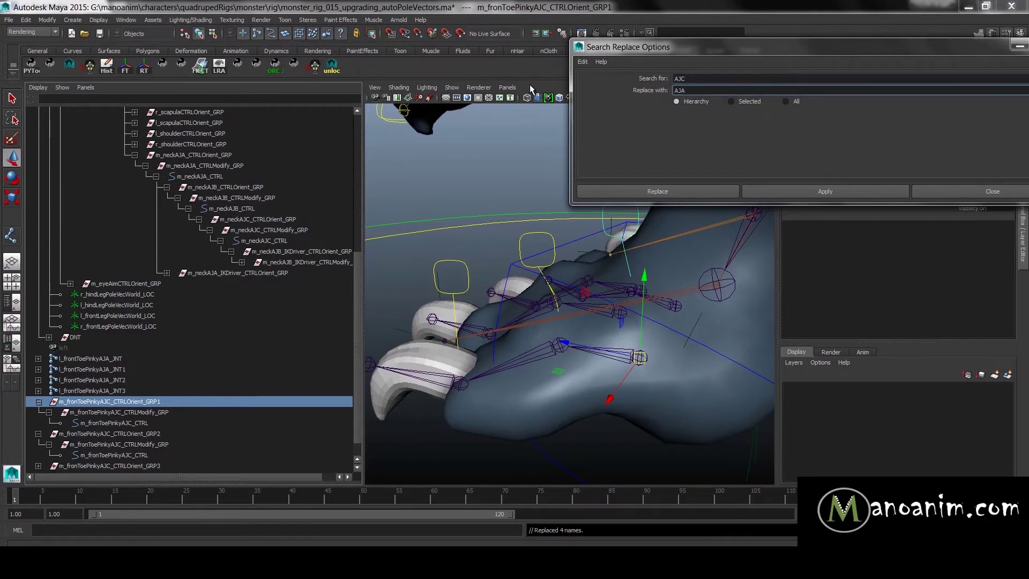
left_click(796, 191)
- Replace "AJC" with "AJB" in all names of the m_fronToePinkyAJC_CTRLOrient_GRP2 hierarchy
left_click(133, 434)
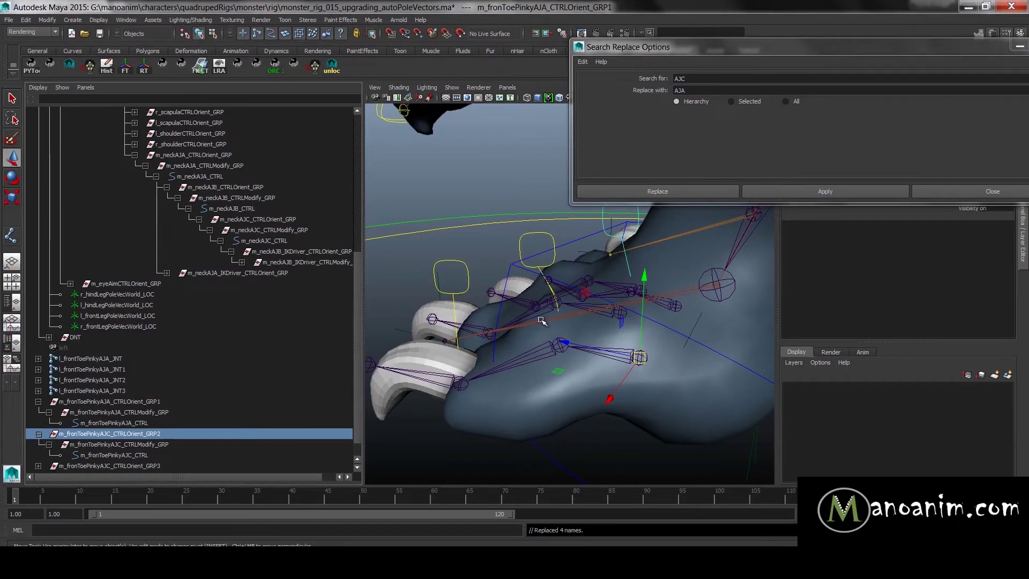
left_click(688, 90)
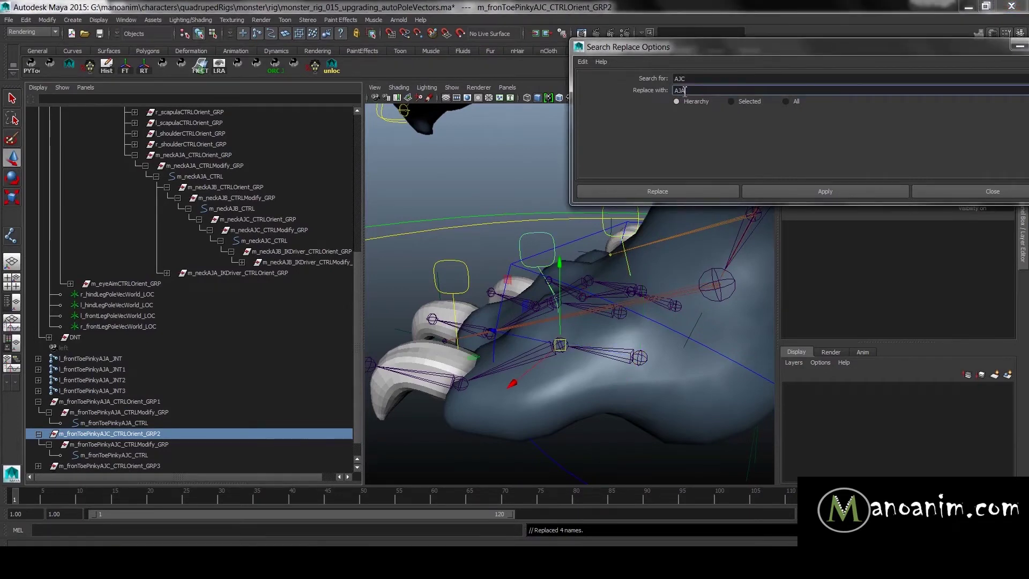
type("B")
left_click(810, 188)
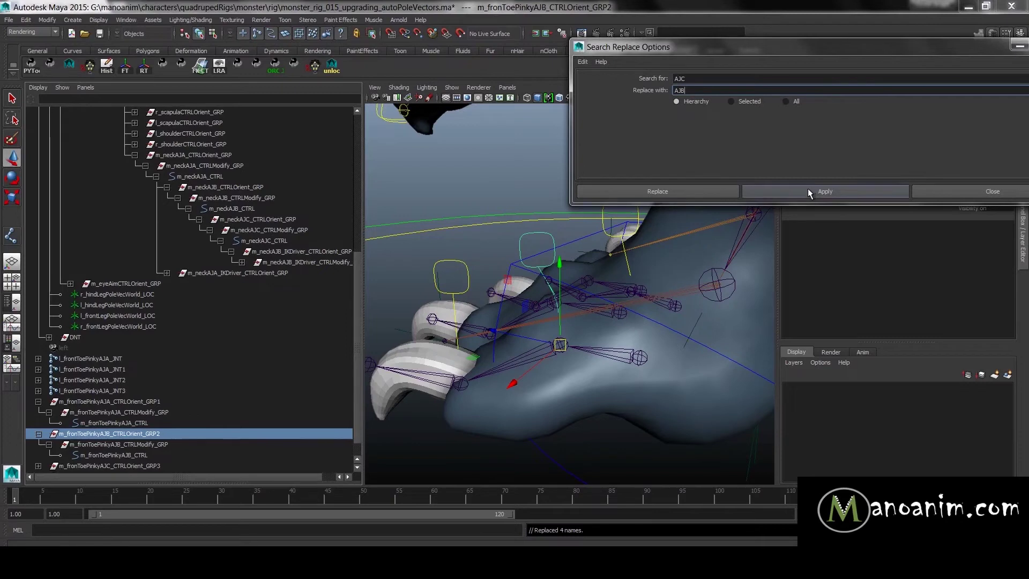
- Parent m_fronToePinkyAJC_CTRLOrient_GRP3 under m_fronToePinkyAJB_CTRL and m_fronToePinkyAJB_CTRLOrient_GRP2 under m_fronToePinkyAJA_CTRL
scroll(170, 402, "down", 2)
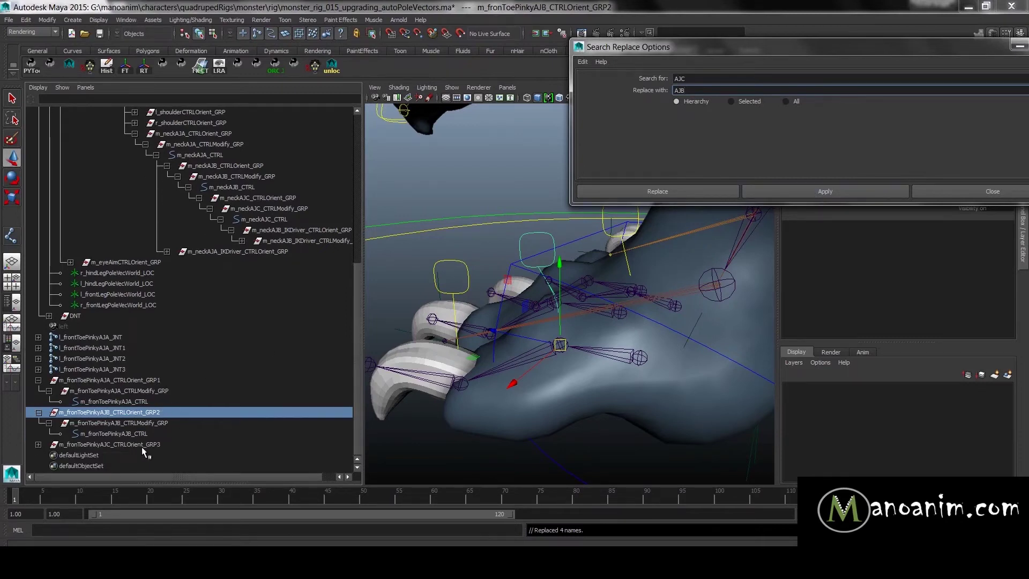
left_click(41, 446)
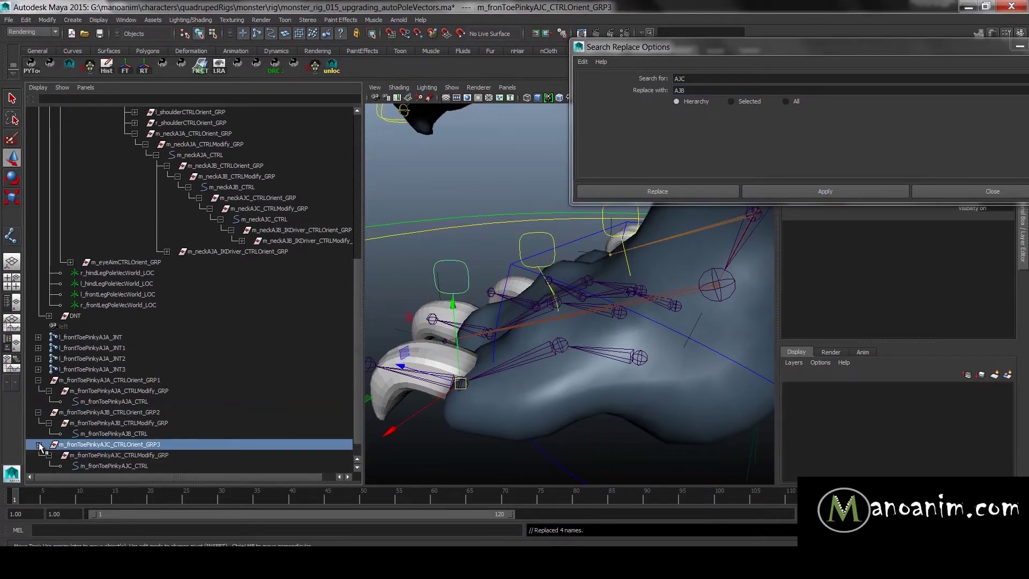
left_click(39, 444, "shift")
scroll(180, 435, "down", 2)
middle_click_drag(120, 424, 112, 399)
left_click(123, 414)
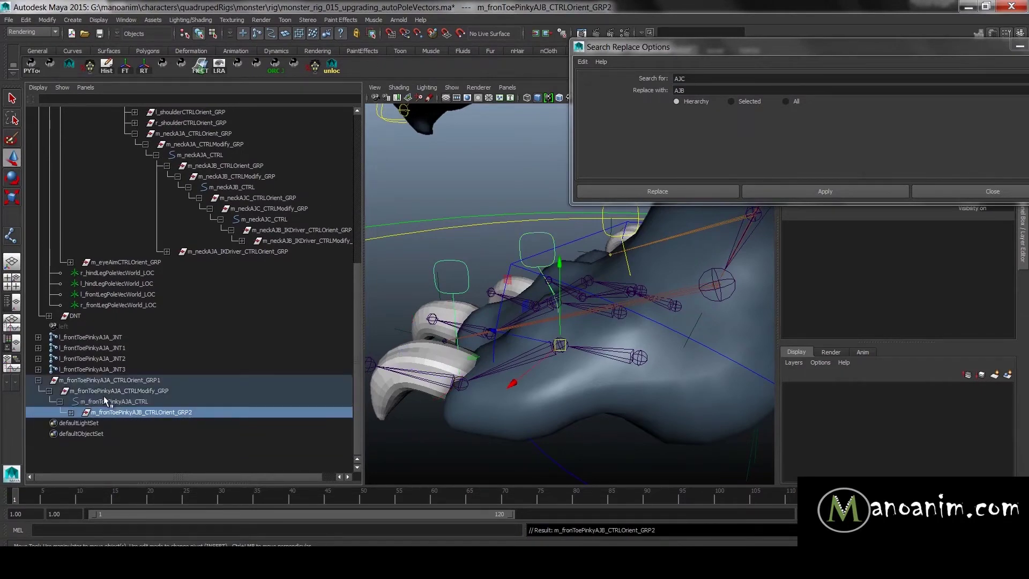
left_click(38, 412)
left_click(39, 443, "shift")
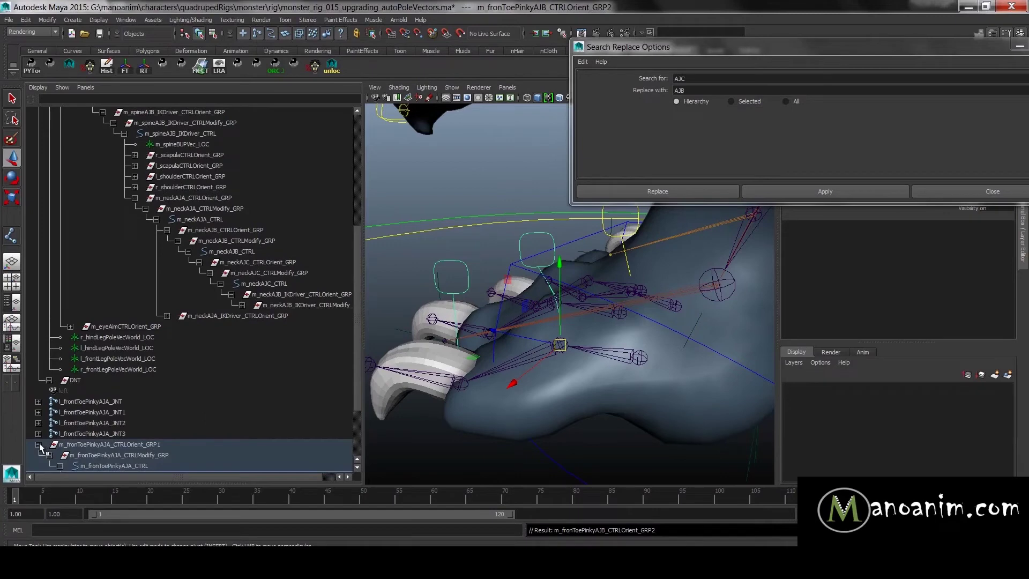
- Parent-constrain l_frontToePinkyAJA_JNT to m_fronToePinkyAJA_CTRL with maintain offset on and all translate and rotate axes constrained
left_click(496, 170)
right_click_drag(576, 282, 574, 306, "alt")
left_click_drag(575, 307, 573, 259, "alt")
left_click(545, 260)
middle_click_drag(554, 269, 560, 246, "alt")
left_click_drag(561, 246, 594, 356, "alt")
left_click(557, 410)
key("space")
left_click(680, 379)
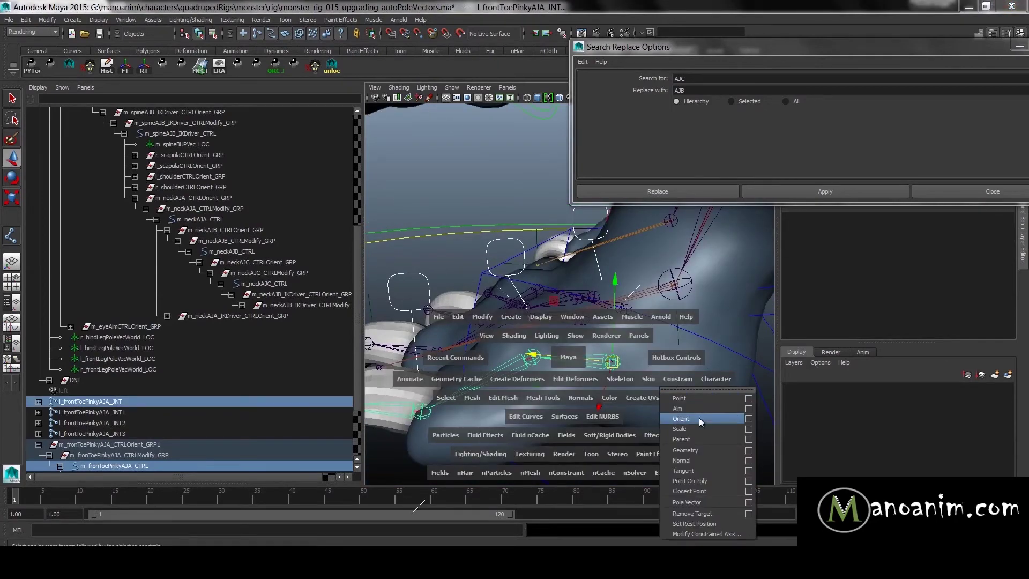
left_click_drag(749, 450, 749, 440)
left_click(729, 244)
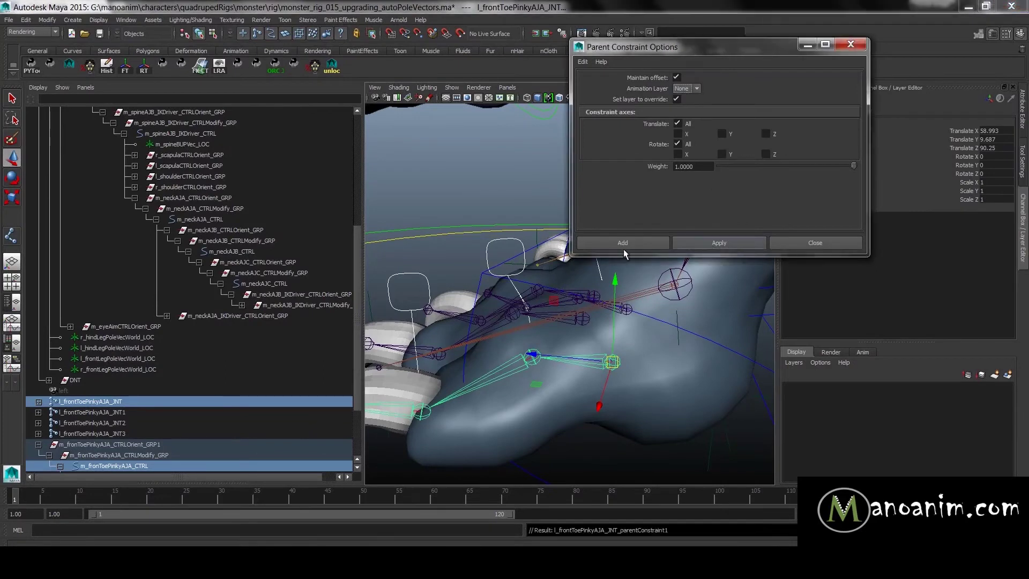
- Parent-constrain the AJB and AJC pinky toe joints to their matching controls with the same constraint options
left_click(506, 241)
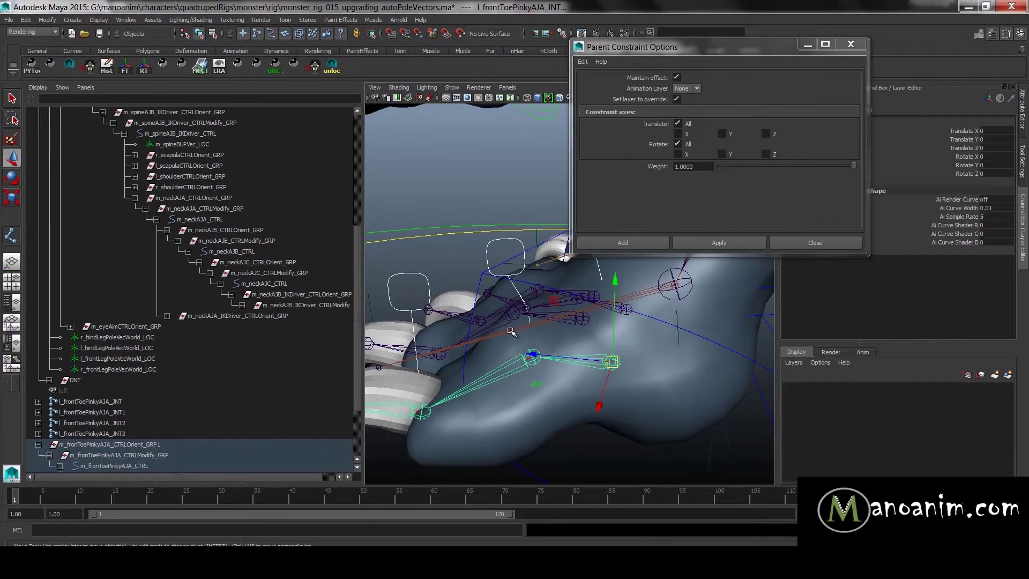
left_click(500, 374, "shift")
key("g")
left_click(426, 276)
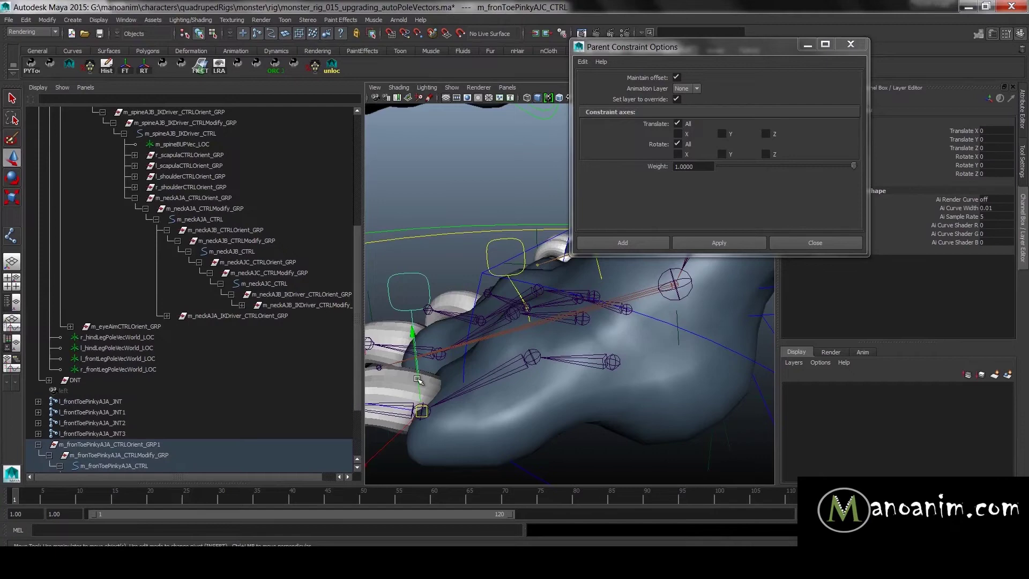
left_click(394, 404, "shift")
key("g")
left_click(802, 242)
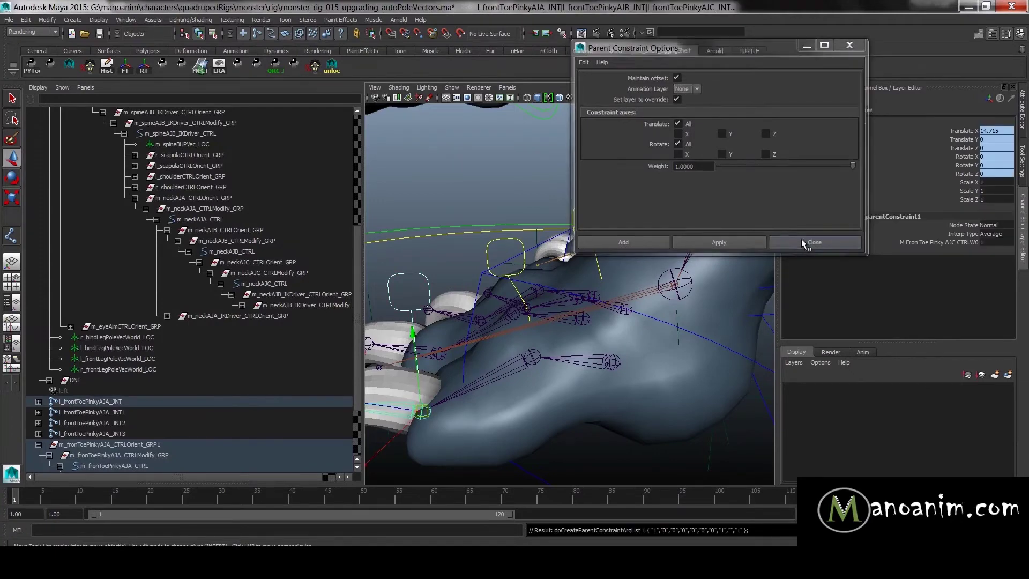
- Test the pinky toe curl by rotating its AJA, AJB and AJC controls together, and clear the selection
scroll(601, 271, "down", 3)
scroll(141, 407, "down", 3)
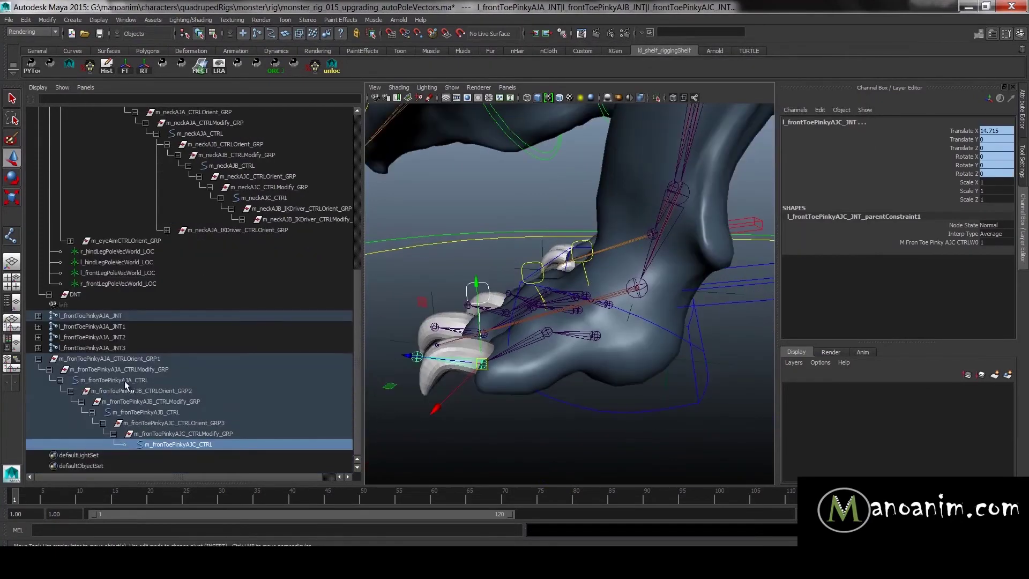
left_click(125, 381)
left_click(137, 414, "ctrl")
left_click(148, 444, "ctrl")
key("e")
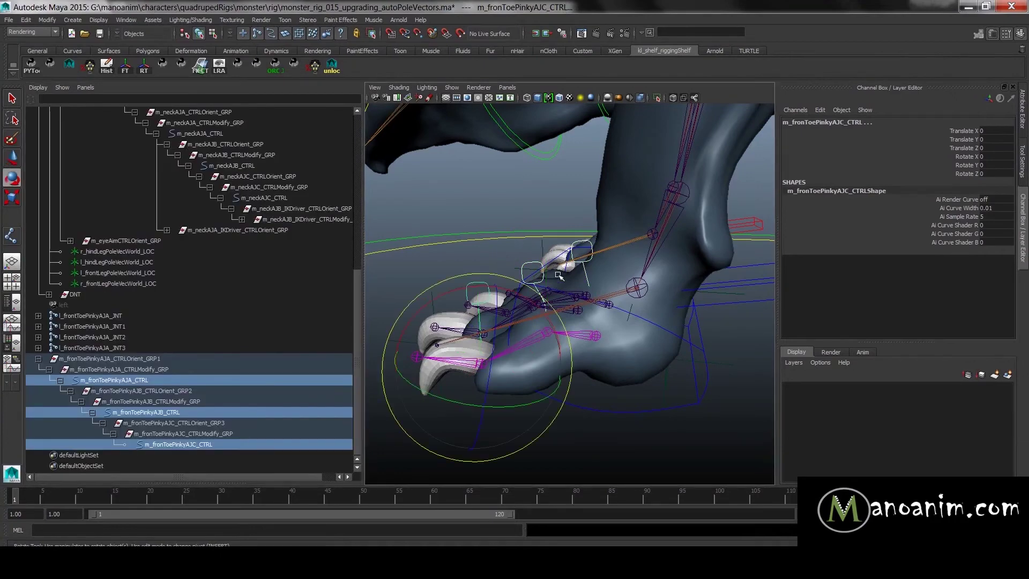
left_click_drag(527, 306, 483, 281)
left_click(694, 427)
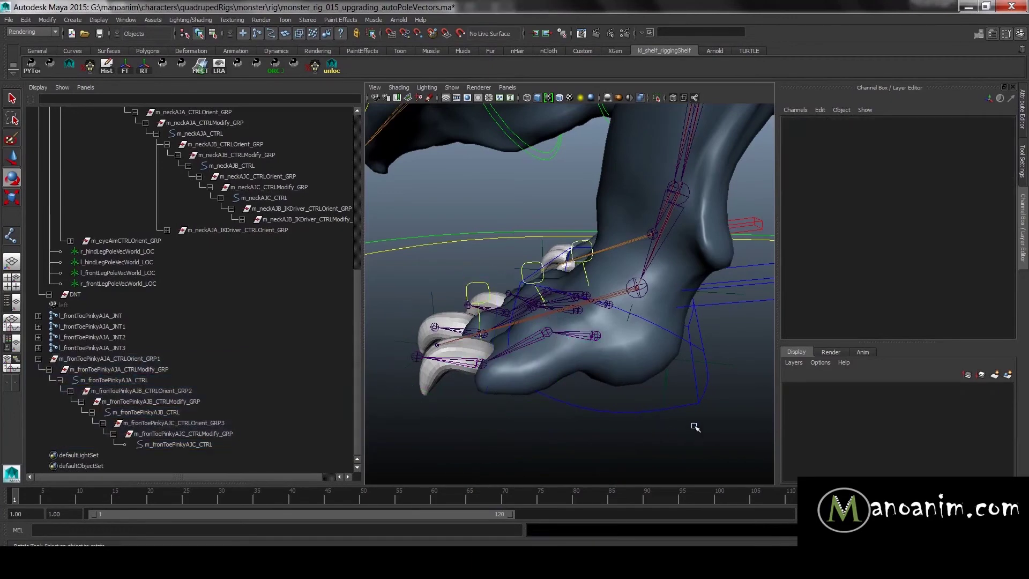
- Add a toeControl float attribute to l_legFront_CTRL
right_click_drag(624, 370, 596, 369, "alt")
left_click_drag(596, 369, 646, 367, "alt")
right_click_drag(645, 368, 685, 380, "alt")
left_click(664, 381)
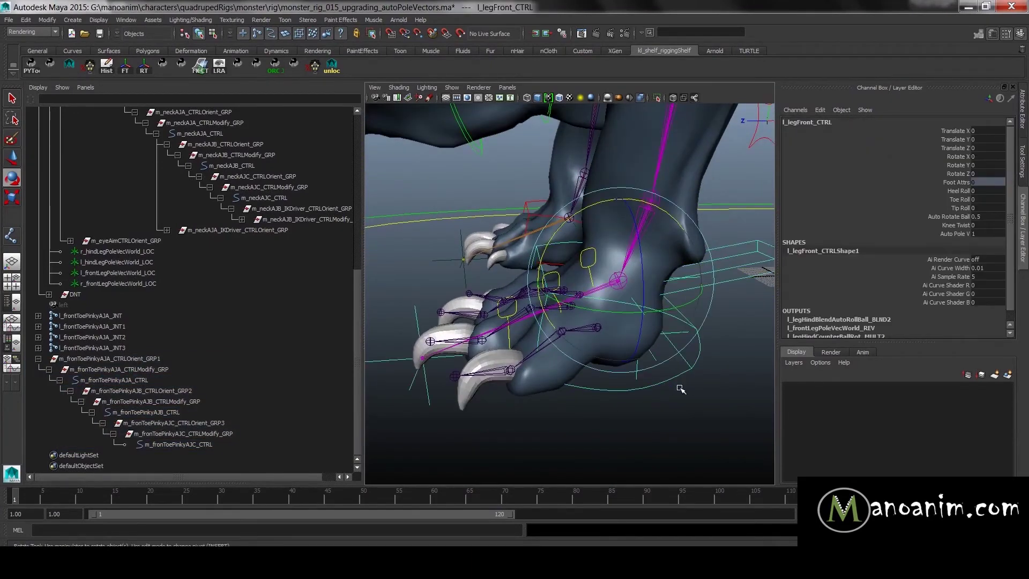
left_click(822, 110)
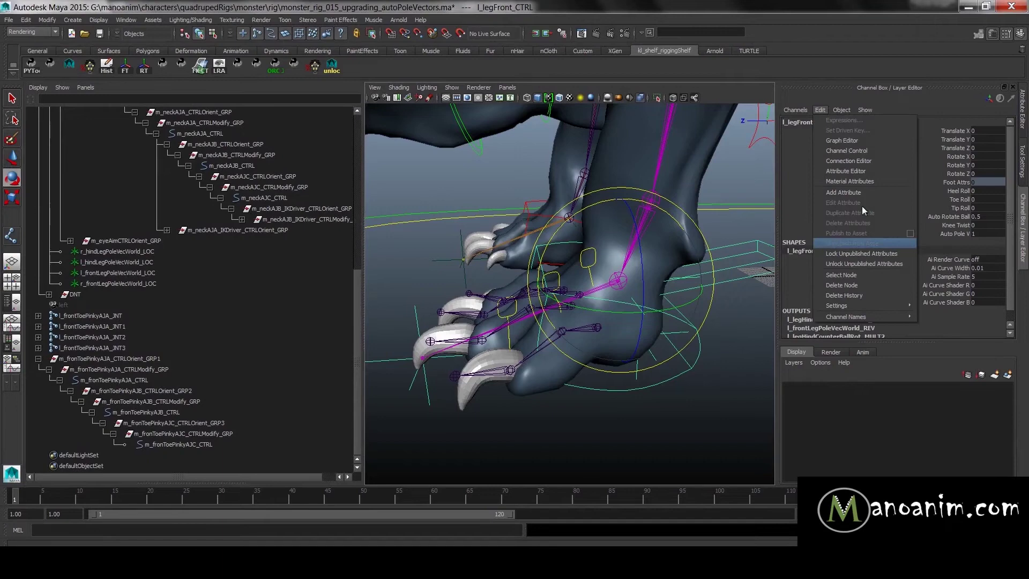
left_click(861, 194)
left_click(252, 222)
left_click(219, 189)
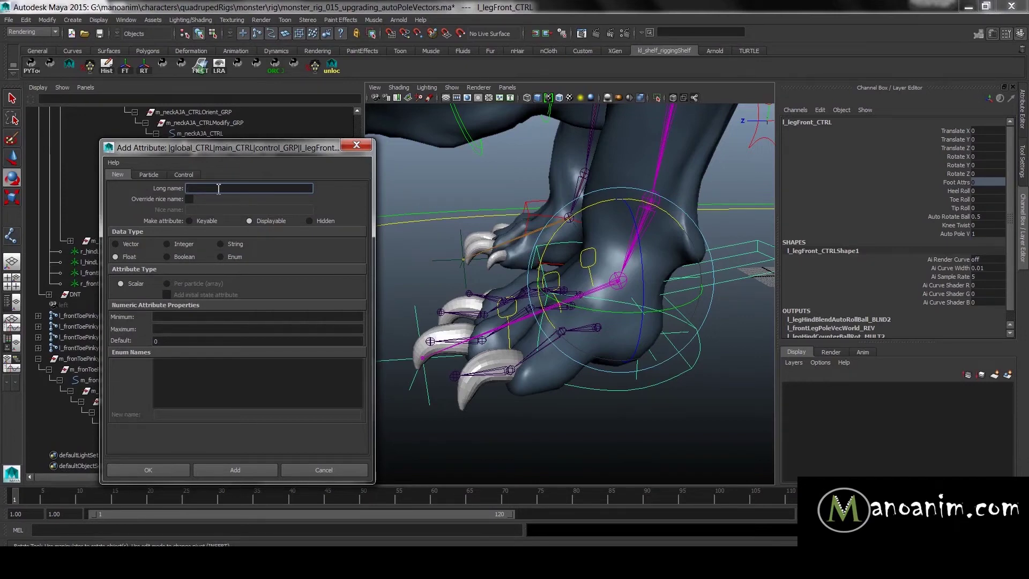
type("toeC")
left_click(235, 470)
- Try to lock the Toe Control attribute of l_legFront_CTRL and select its custom attributes from Foot Attrs to Toe Control
left_click(945, 243)
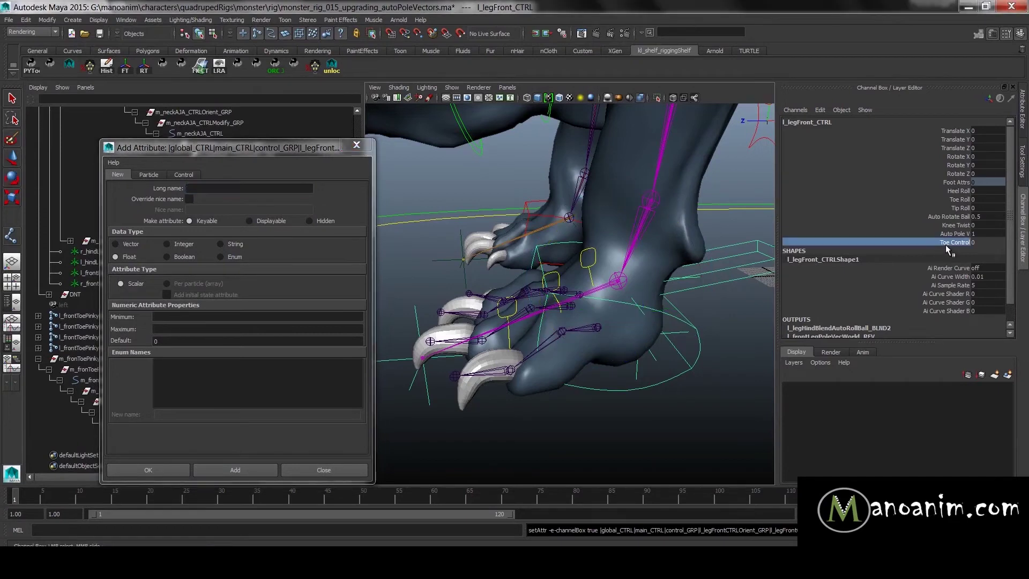
right_click(947, 244)
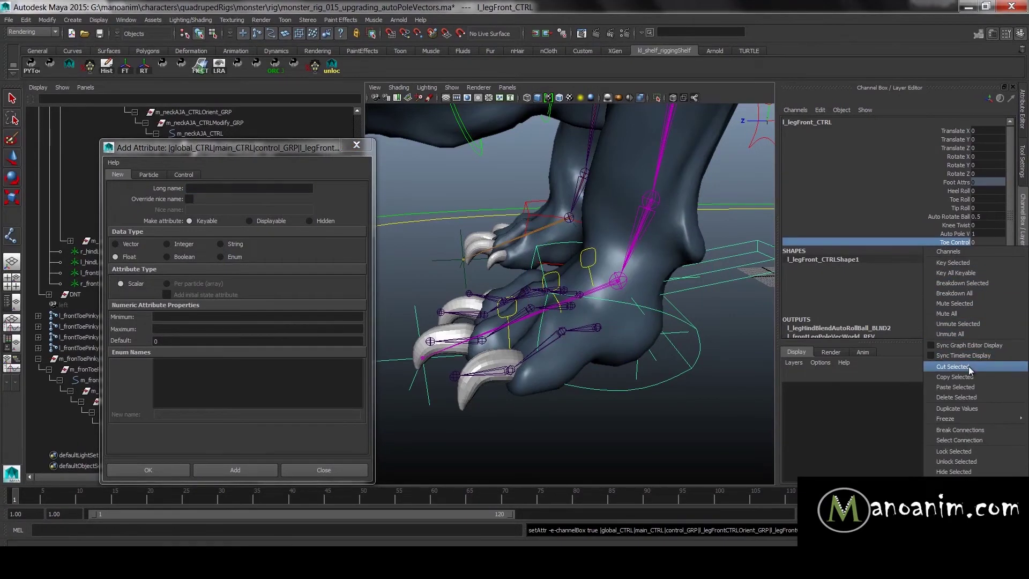
left_click(971, 463)
left_click(991, 242)
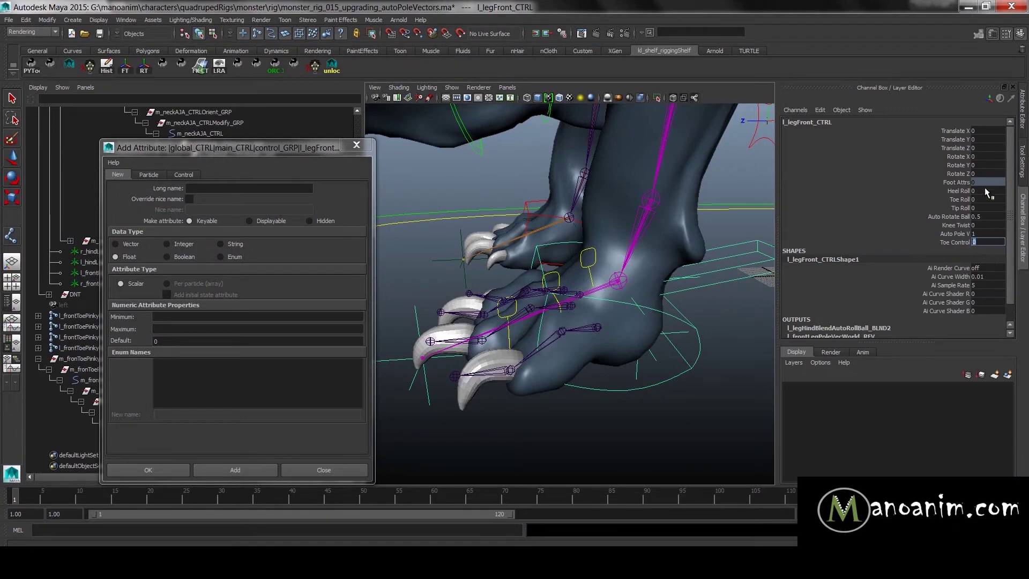
left_click_drag(959, 182, 986, 326)
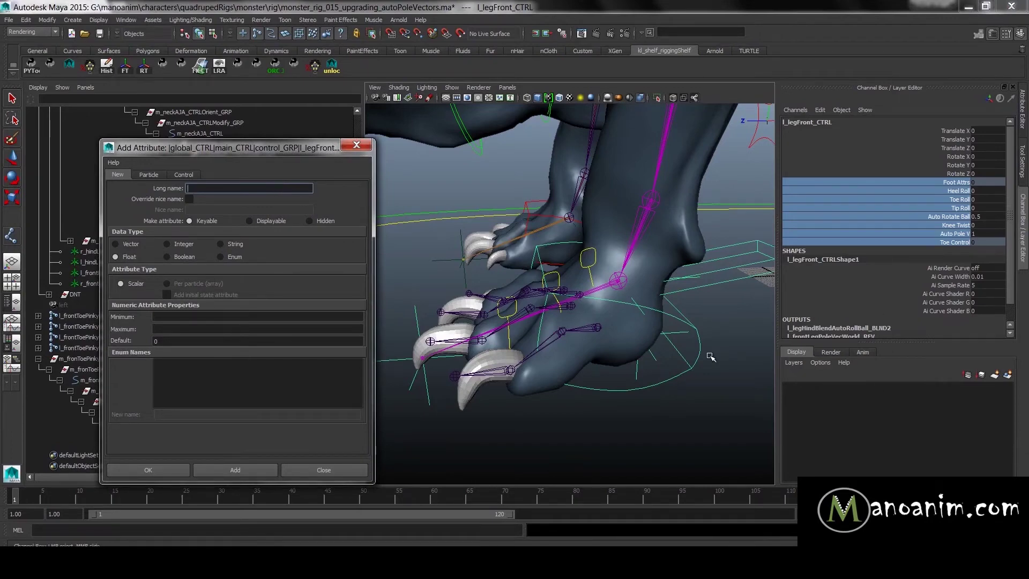
- Undo the lock and the added Toe Control attribute on l_legFront_CTRL
right_click_drag(670, 372, 594, 353, "alt")
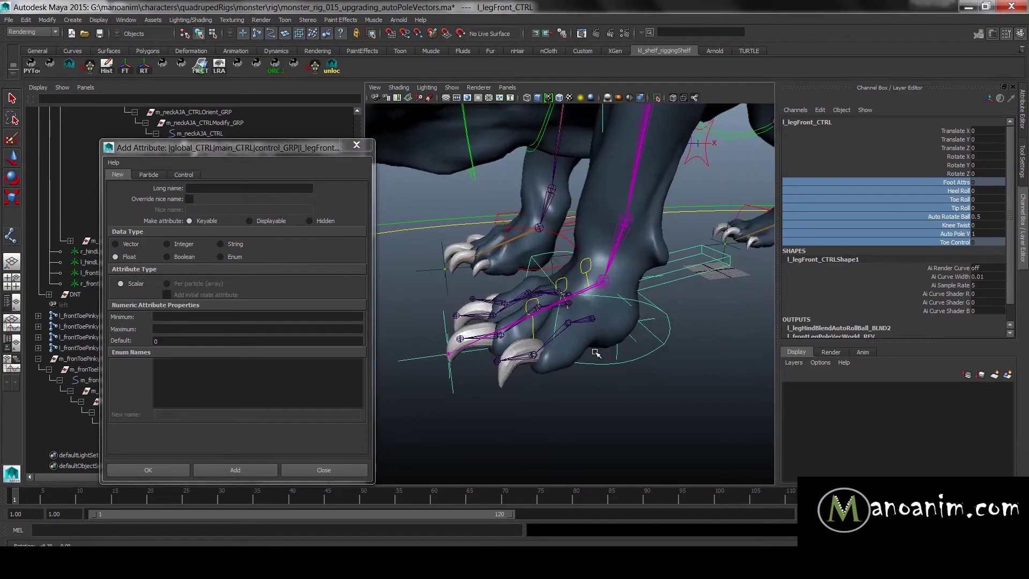
left_click(643, 356)
right_click_drag(703, 398, 683, 402, "alt")
key("ctrl+z")
key("ctrl+z")
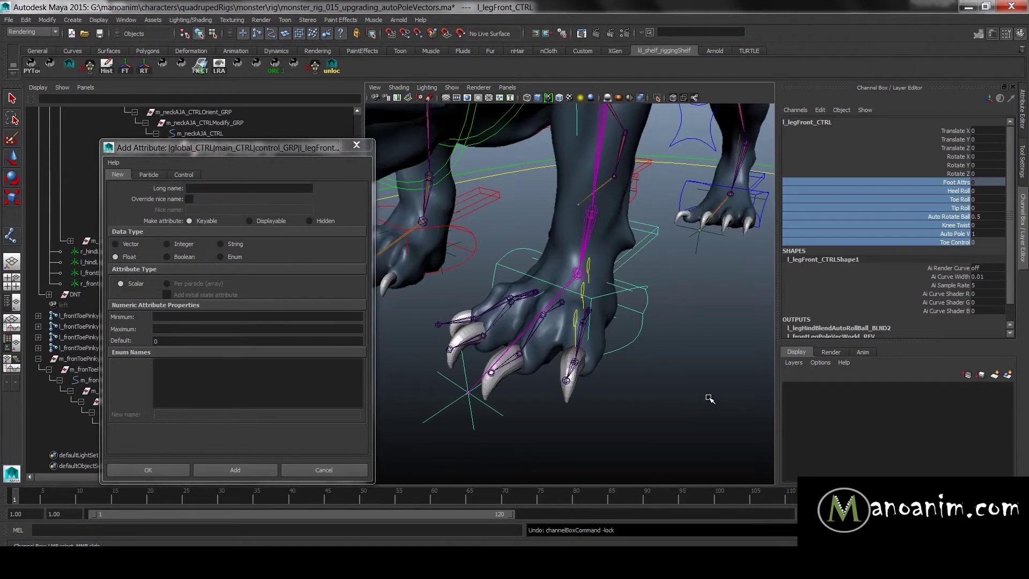
key("ctrl+z")
key("ctrl+z")
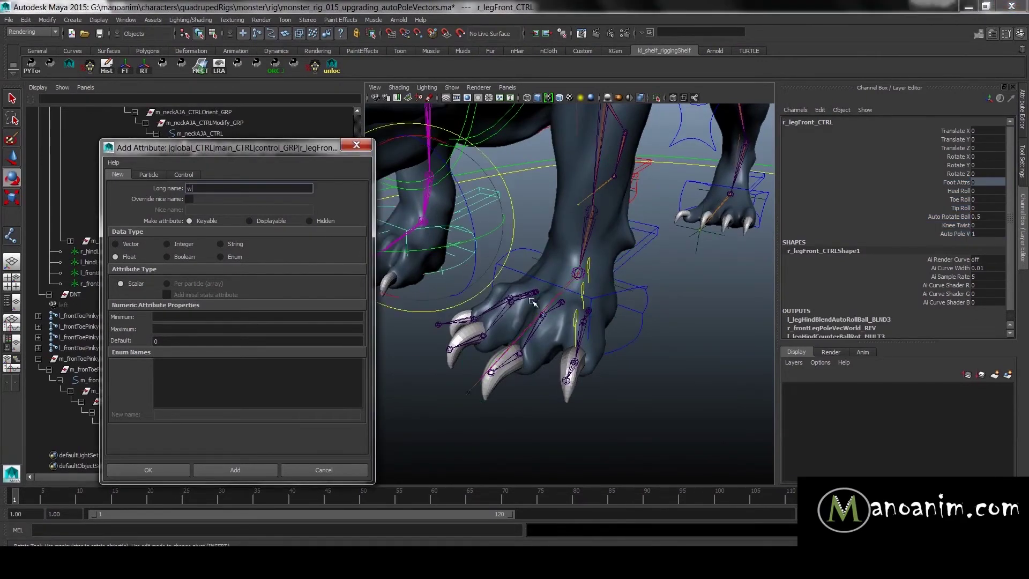
key("ctrl+z")
- Add a displayable toeControls float attribute to all four leg controls at once, front and hind
left_click_drag(642, 391, 660, 314, "alt")
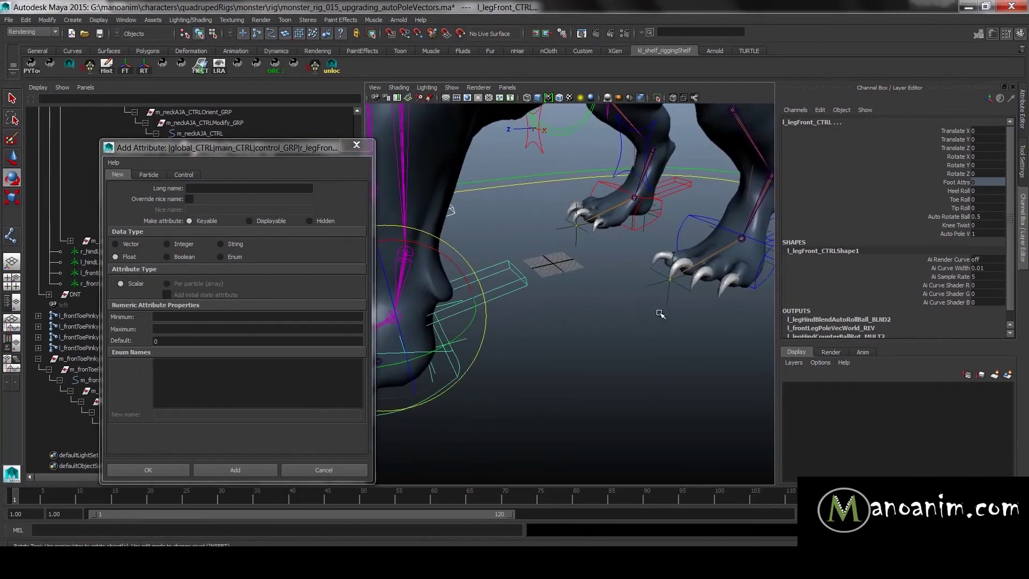
left_click(684, 222, "shift")
left_click(630, 229, "shift")
left_click_drag(647, 347, 542, 351, "alt")
middle_click_drag(542, 351, 682, 330, "alt")
right_click_drag(683, 330, 725, 337, "alt")
left_click(240, 189)
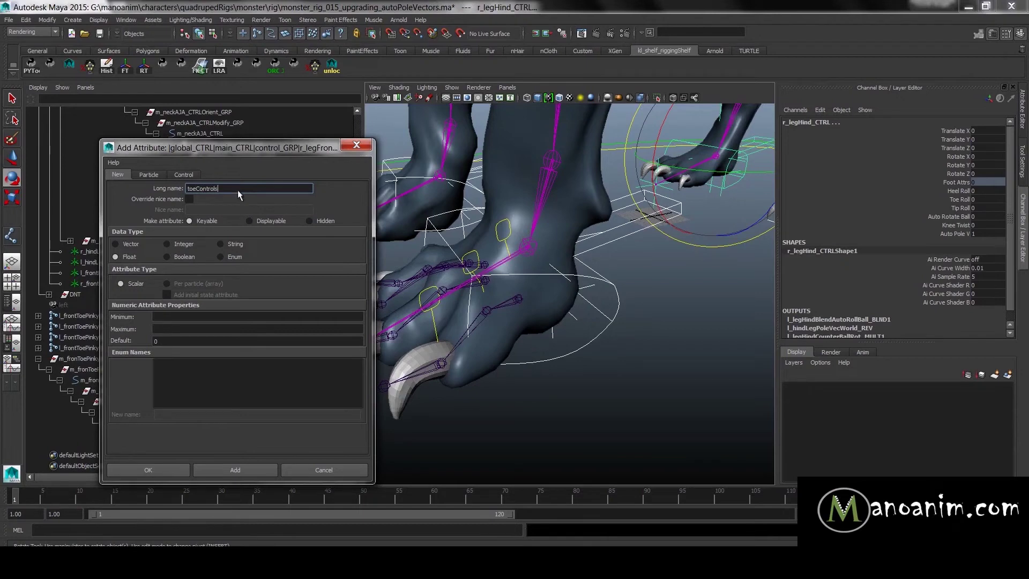
left_click(258, 222)
left_click(235, 469)
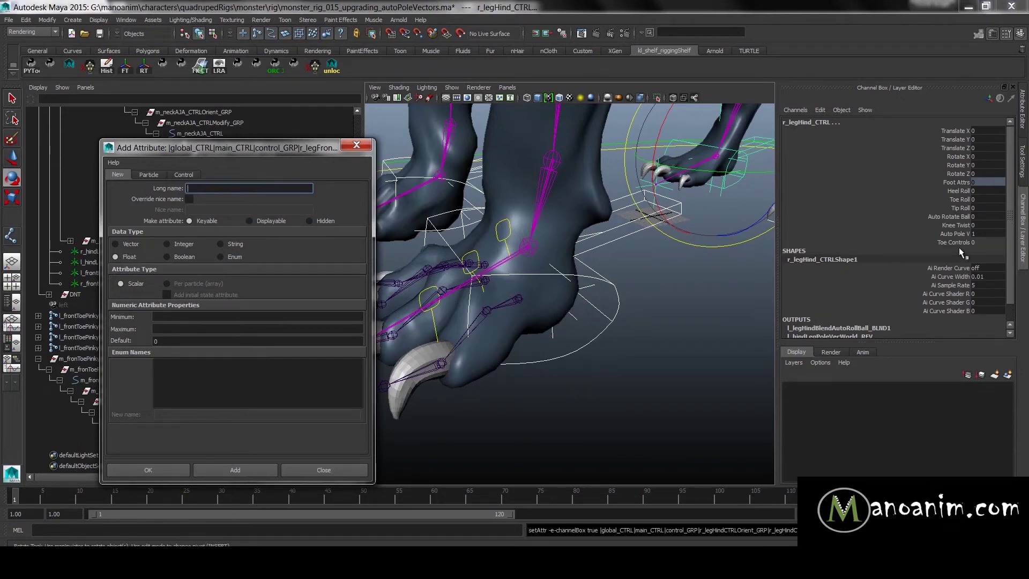
- Lock the Toe Controls attribute on the four leg controls and close the attribute dialog
right_click(967, 244)
left_click(959, 444)
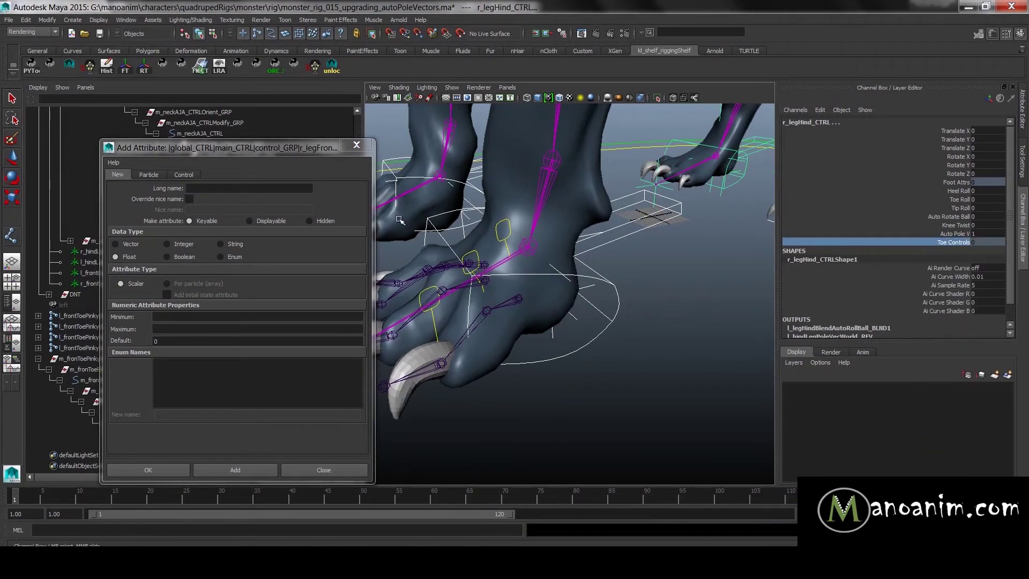
left_click(356, 145)
- Add a keyable float attribute pinkyBend with default 0 and no limits to the four leg controls
left_click_drag(581, 352, 571, 302, "alt")
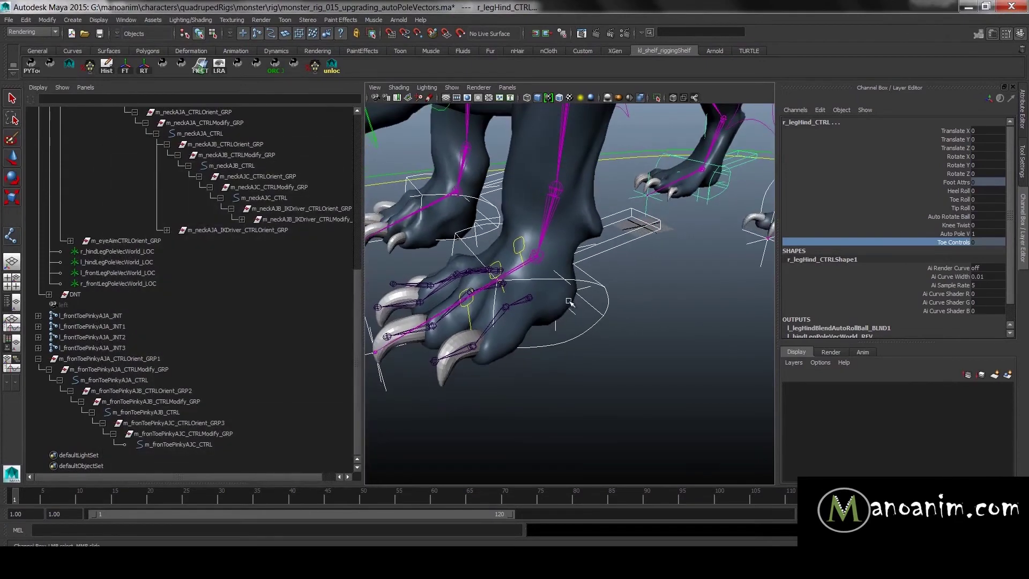
left_click(821, 109)
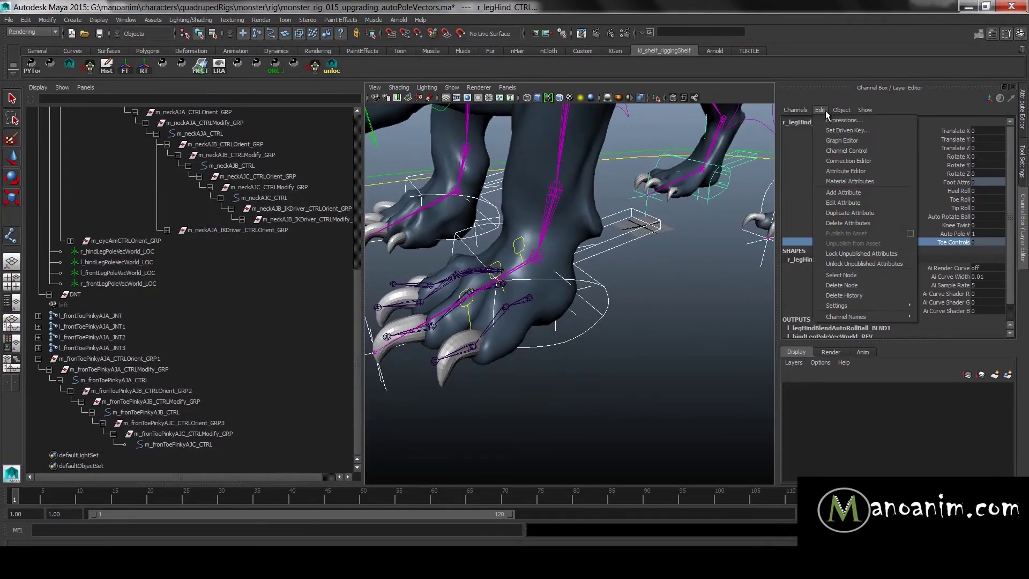
left_click(865, 194)
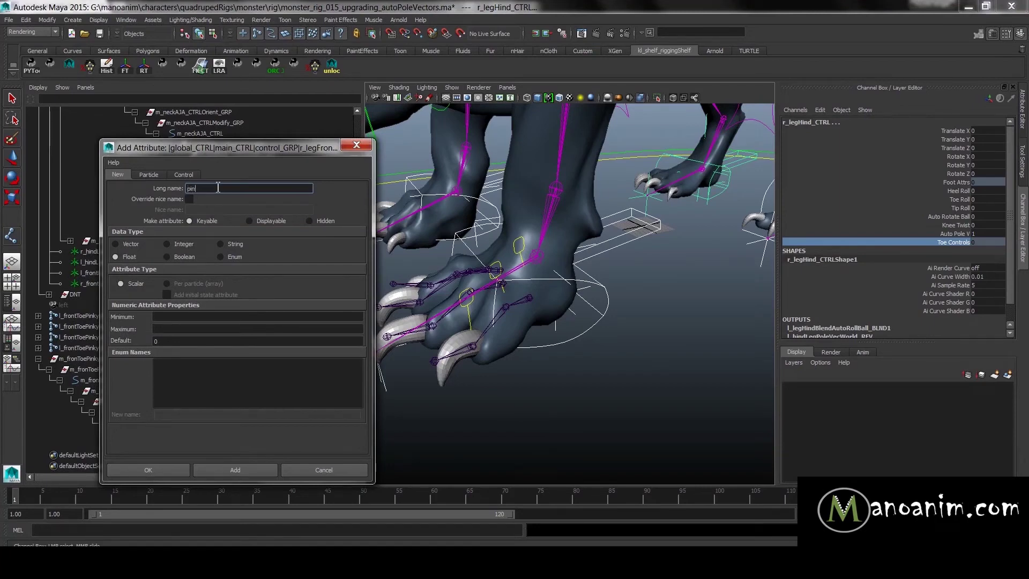
left_click(181, 317)
left_click(234, 470)
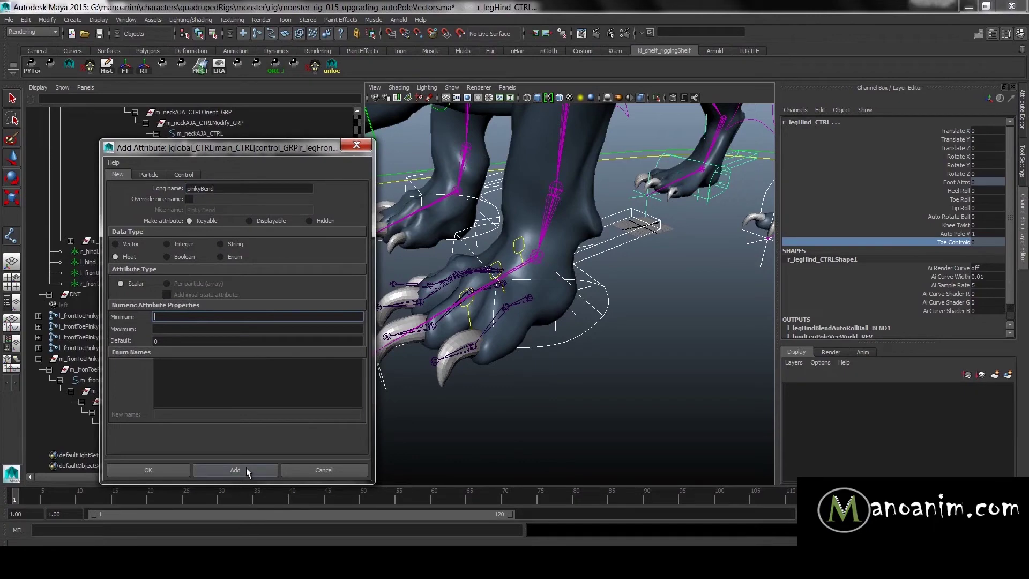
left_click(314, 467)
- Select l_legFront_CTRL together with the AJA, AJB and AJC CTRLModify groups of the pinky toe
middle_click_drag(536, 284, 564, 269, "alt")
right_click_drag(563, 269, 643, 325, "alt")
left_click(633, 323)
key("e")
left_click_drag(622, 326, 418, 330, "alt")
right_click_drag(418, 330, 591, 208, "alt")
key("w")
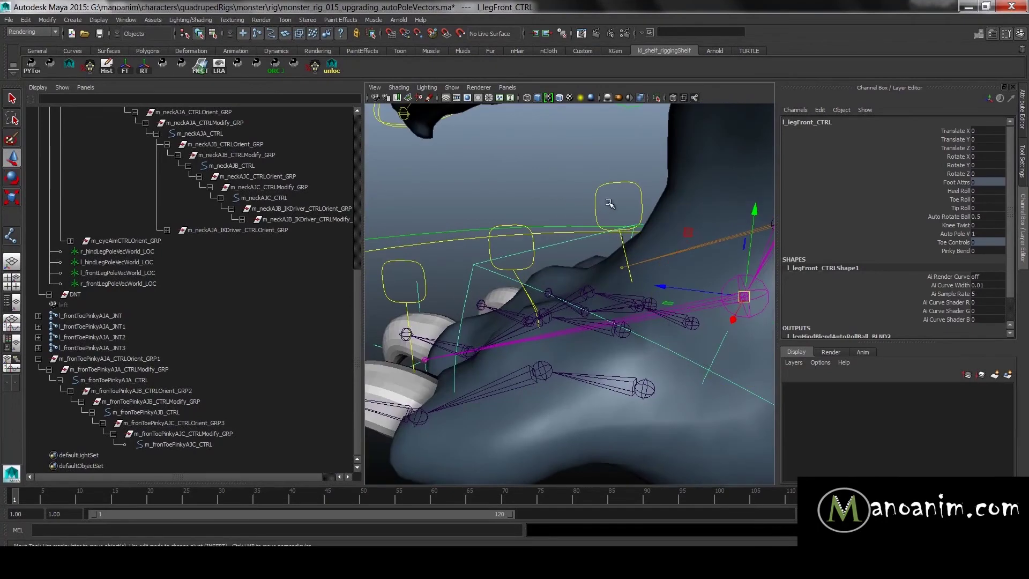
left_click(598, 202, "shift")
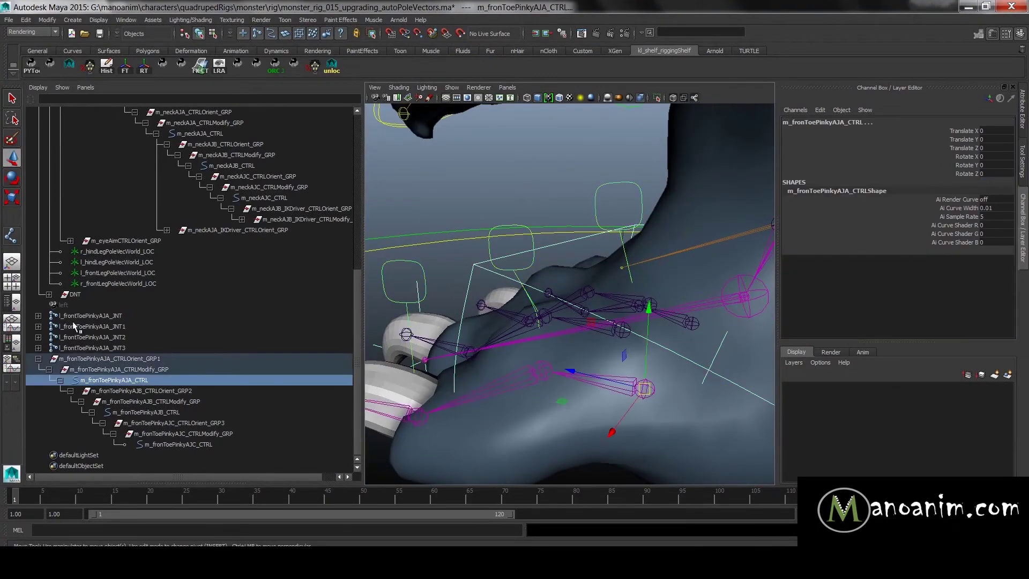
left_click(150, 369)
left_click(194, 402, "ctrl")
left_click(220, 433, "ctrl")
- Open the Connection Editor with l_legFront_CTRL as the output side and the three pinky toe CTRLModify groups as inputs
right_click_drag(496, 337, 375, 300, "alt")
key("space")
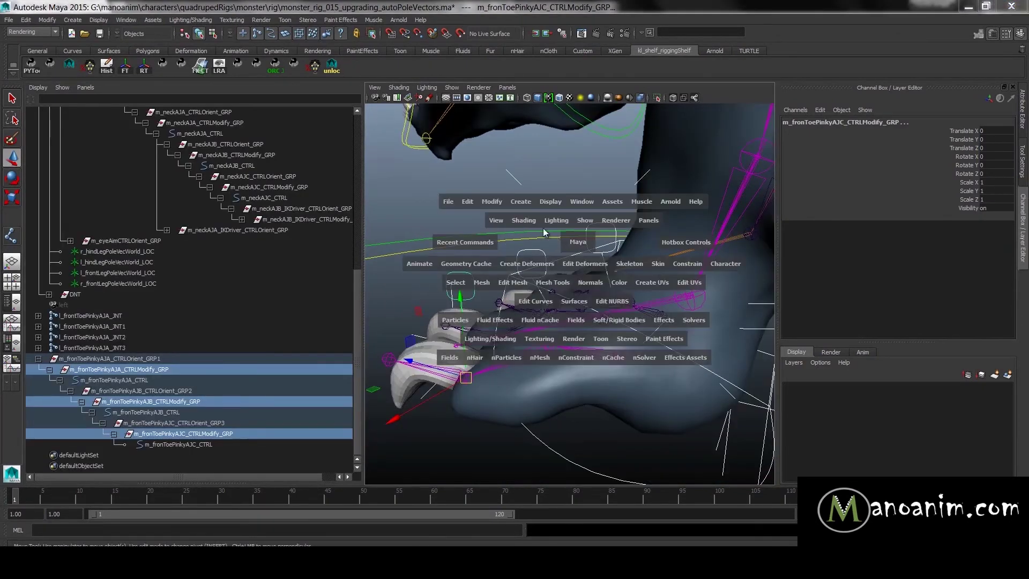
left_click(574, 201)
mouse_move(651, 230)
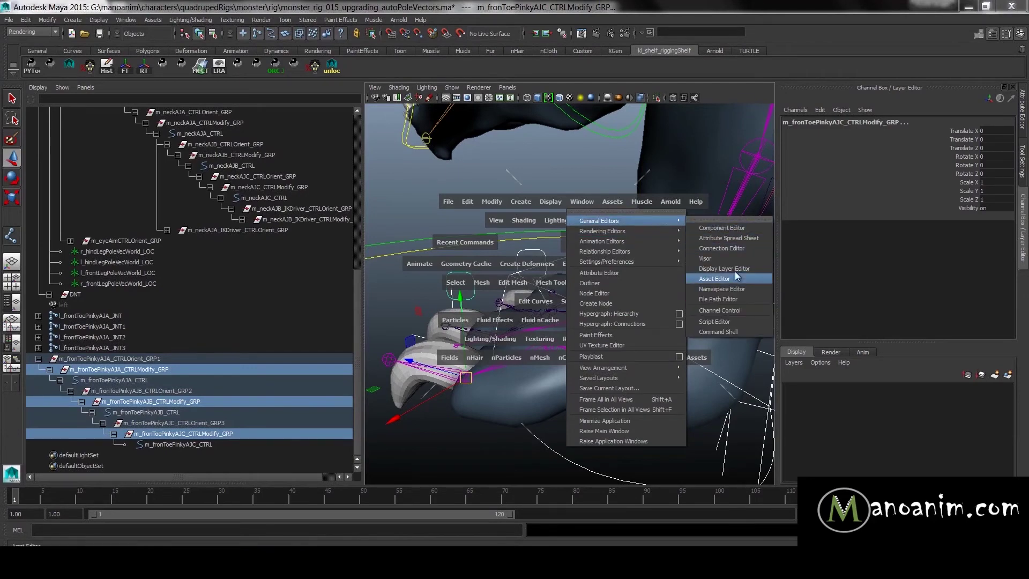
left_click(742, 249)
left_click_drag(935, 143, 744, 105)
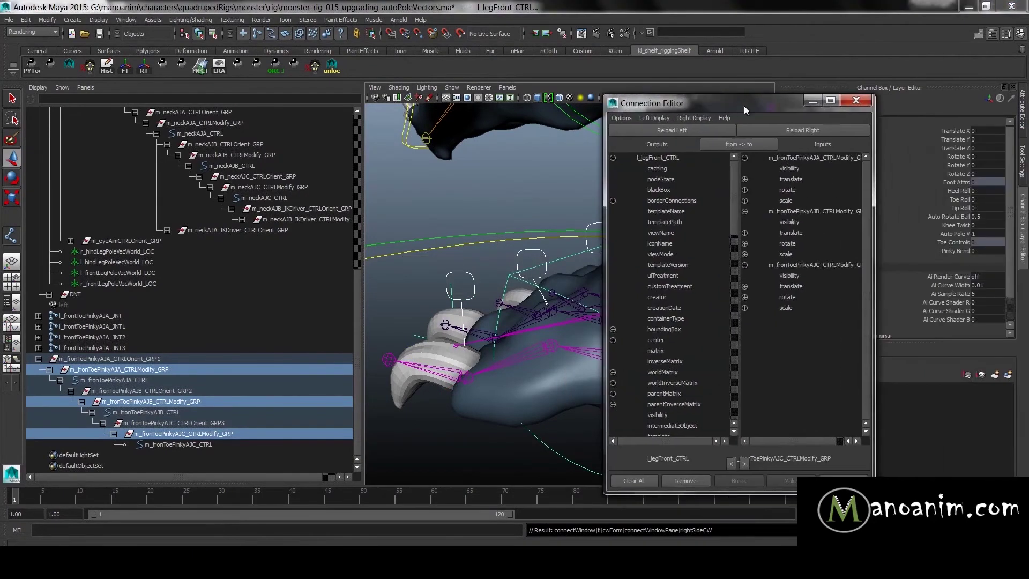
- Pick pinkyBend as the source attribute and expand the rotate inputs of m_fronToePinkyAJA_CTRLModify_GRP
scroll(682, 322, "down", 10)
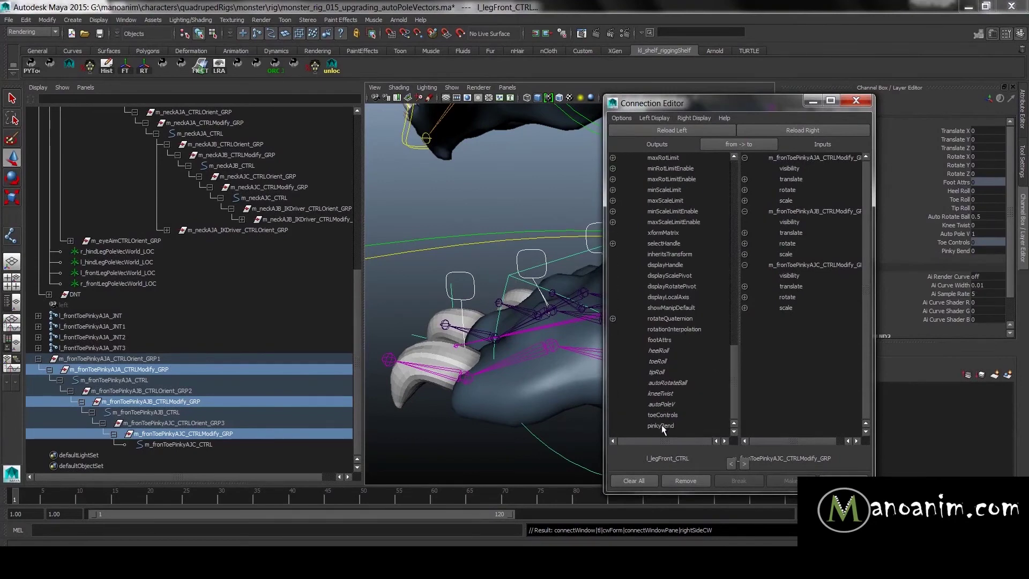
left_click(661, 425)
left_click(744, 190)
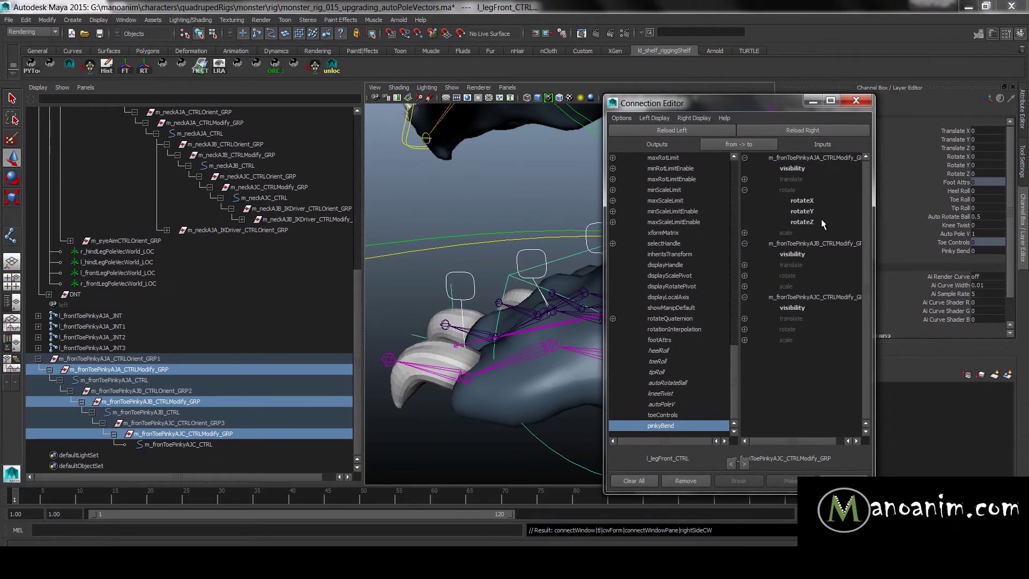
- Examine the left front foot and its pinky toe joints from several angles, keeping the Connection Editor clear of the model
left_click_drag(724, 102, 858, 92)
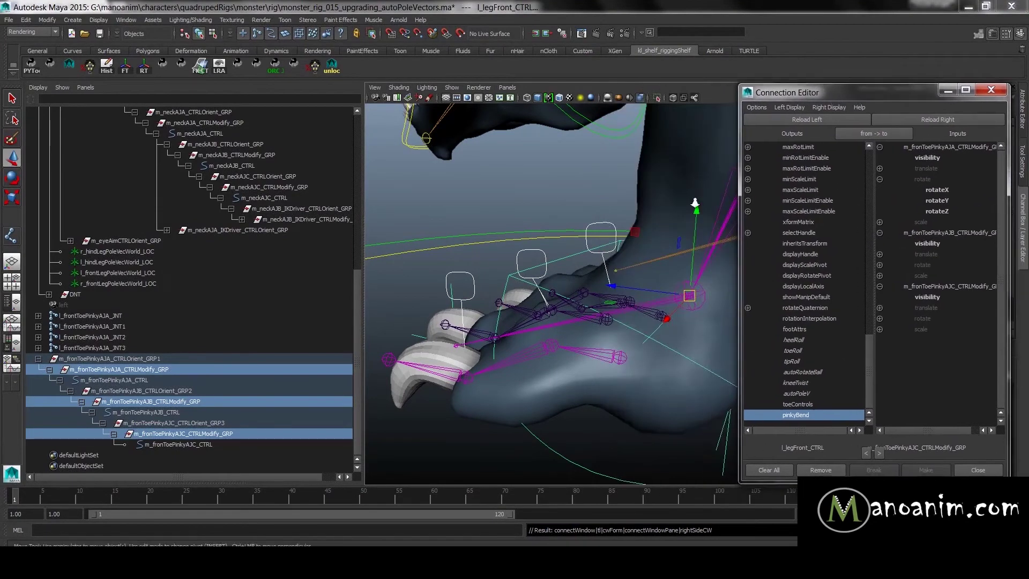
right_click_drag(654, 217, 597, 220, "alt")
left_click_drag(597, 220, 579, 300, "alt")
left_click_drag(840, 94, 849, 257)
left_click_drag(681, 233, 643, 246, "alt")
left_click_drag(825, 257, 736, 305)
left_click_drag(634, 254, 554, 243, "alt")
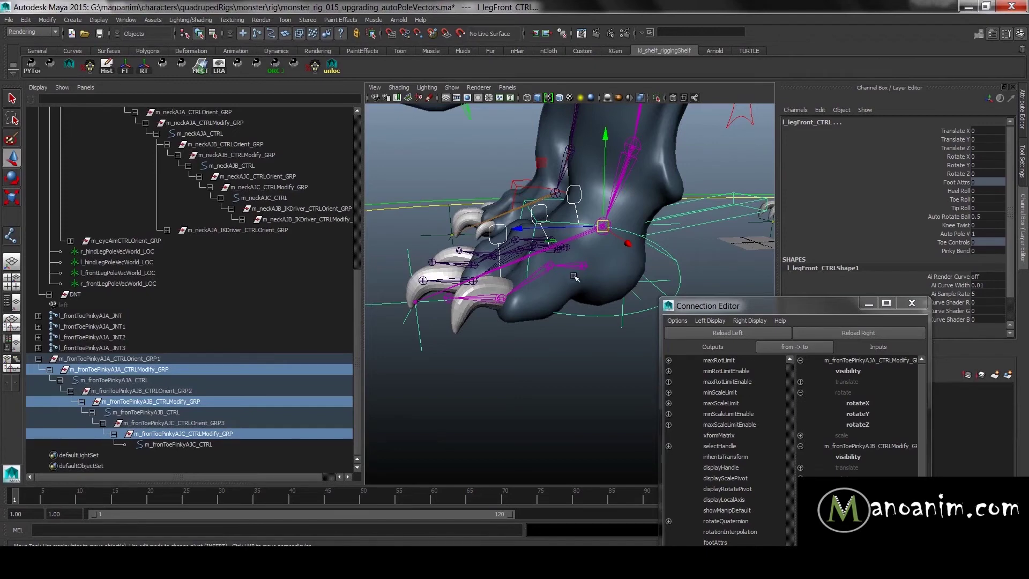
left_click_drag(564, 276, 532, 290, "alt")
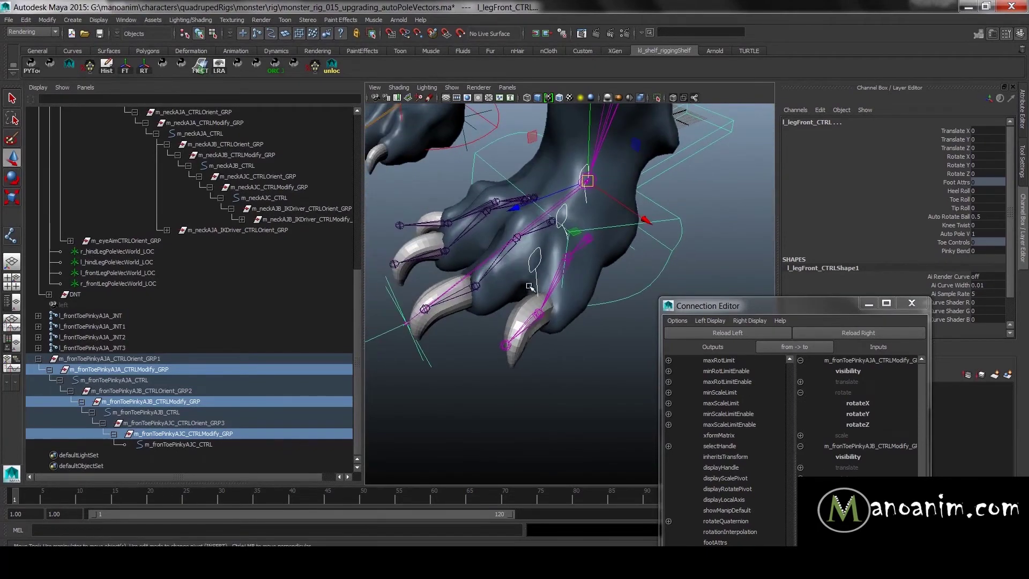
left_click_drag(701, 307, 614, 134)
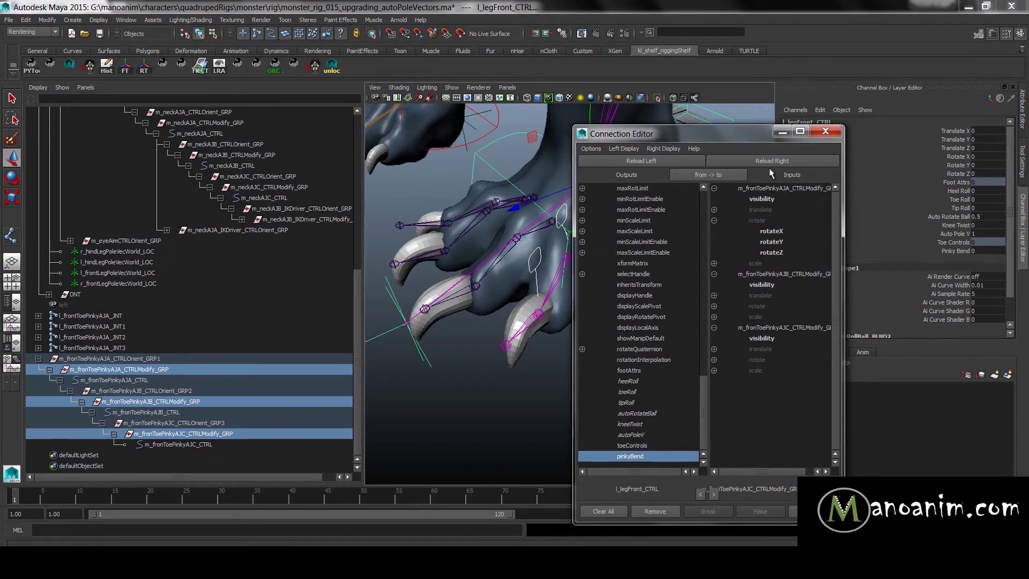
left_click_drag(715, 137, 853, 73)
key("f")
left_click_drag(502, 224, 466, 218, "alt")
right_click_drag(466, 218, 622, 244, "alt")
left_click_drag(528, 266, 619, 216, "alt")
right_click_drag(619, 216, 557, 215, "alt")
middle_click_drag(571, 215, 592, 303, "alt")
left_click_drag(573, 274, 605, 289, "alt")
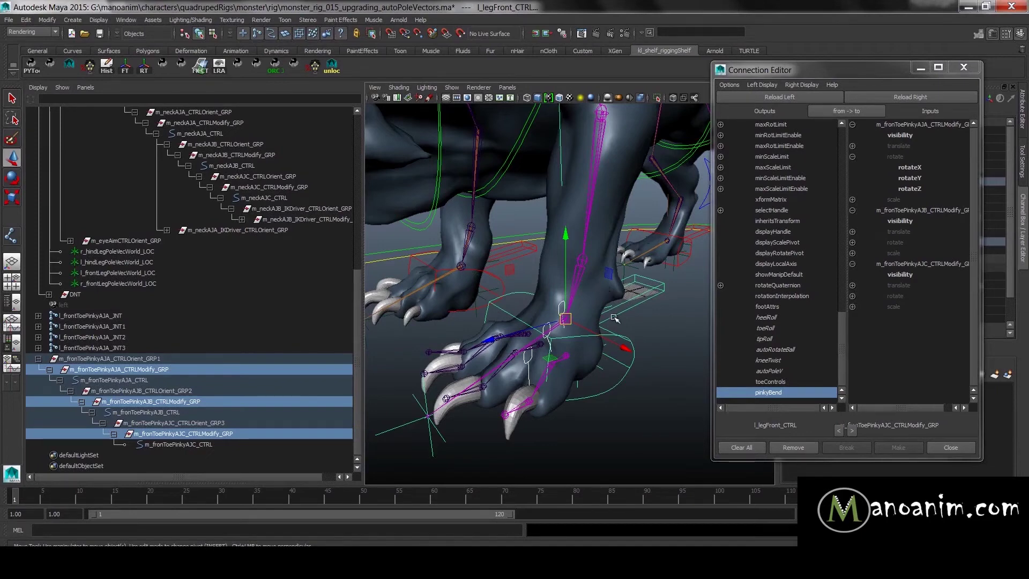
left_click_drag(629, 280, 495, 281, "alt")
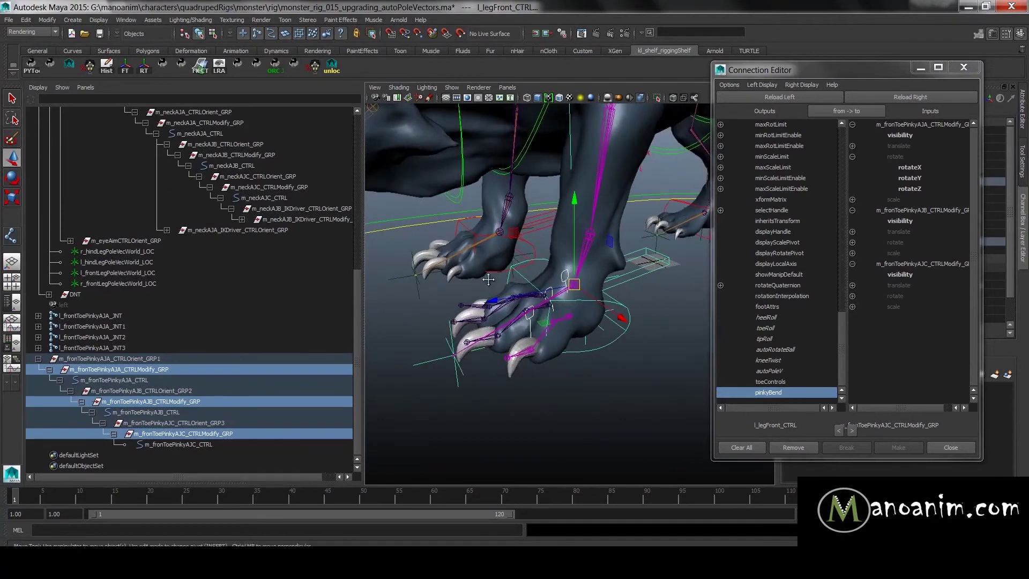
right_click_drag(496, 283, 528, 281, "alt")
middle_click_drag(528, 281, 504, 279, "alt")
left_click_drag(503, 280, 605, 276, "alt")
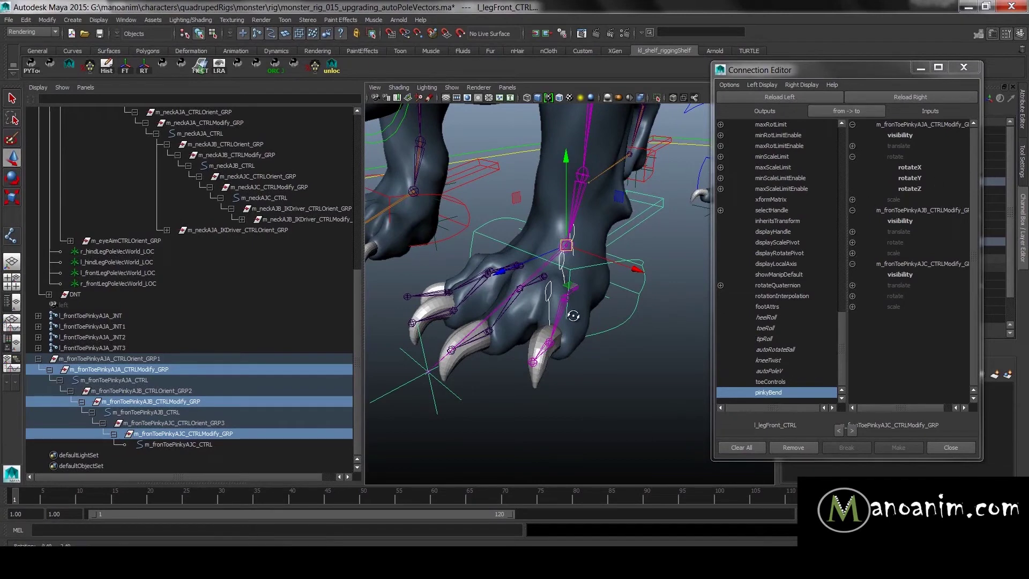
right_click_drag(579, 319, 615, 274, "alt")
- Try rotating m_fronToePinkyAJA_CTRL to check the toe's bend axis, and undo the rotation
left_click(633, 275)
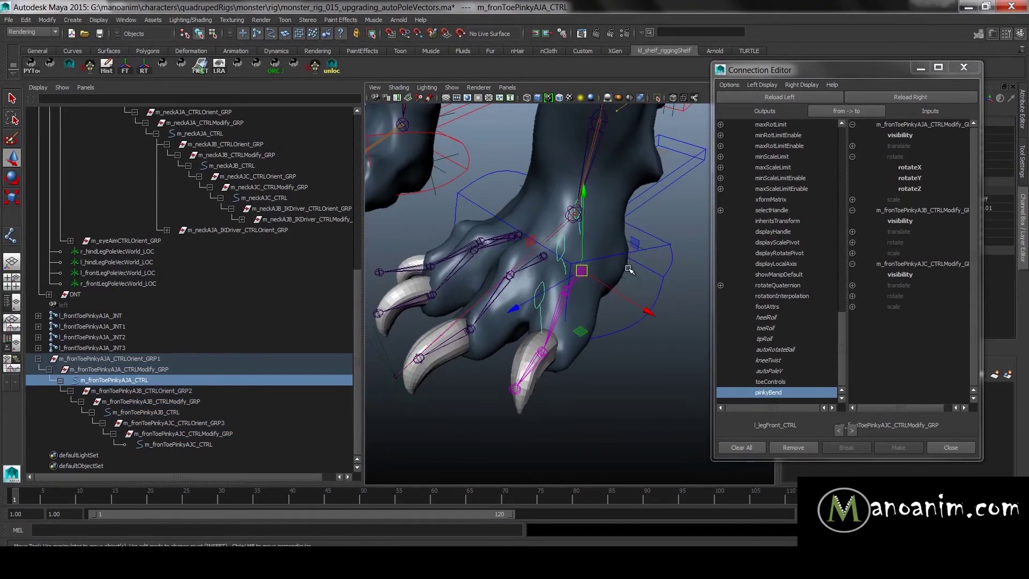
left_click_drag(586, 250, 529, 229, "alt")
key("e")
key("w")
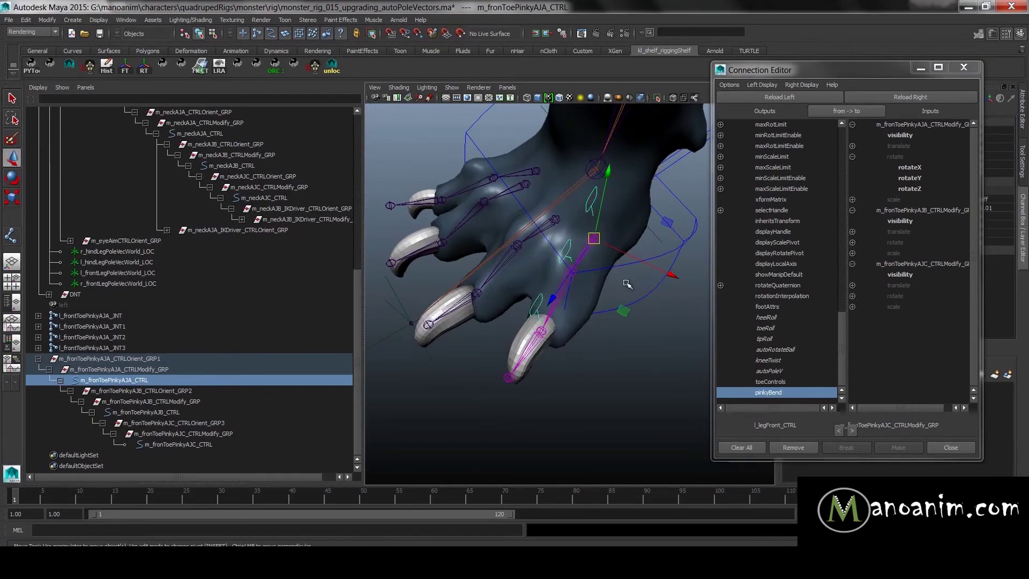
key("e")
left_click_drag(609, 300, 605, 302)
key("ctrl+z")
key("ctrl+z")
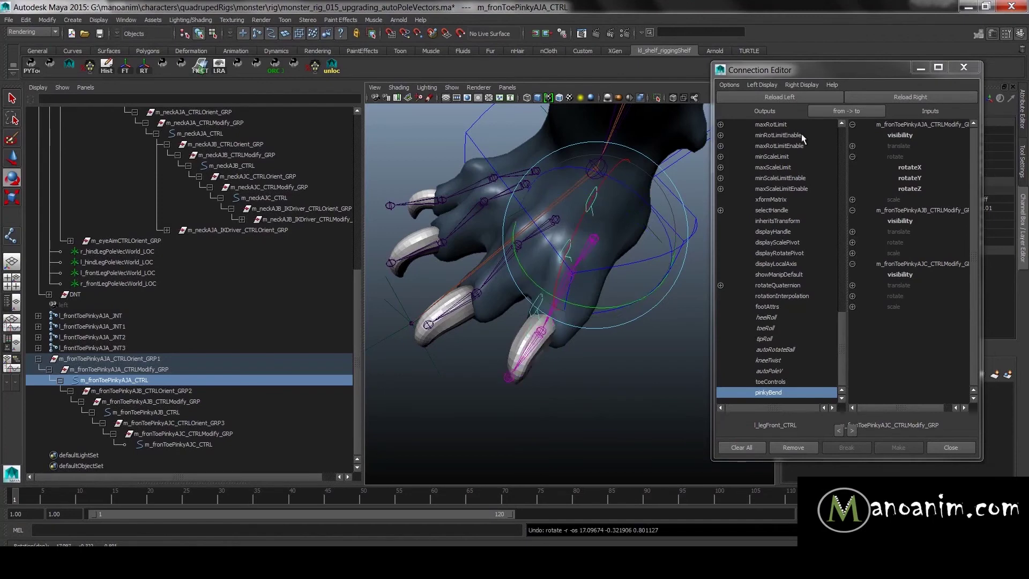
- Connect pinkyBend to rotateX of the AJA, AJB and AJC pinky CTRLModify groups and minimize the Connection Editor
left_click(907, 167)
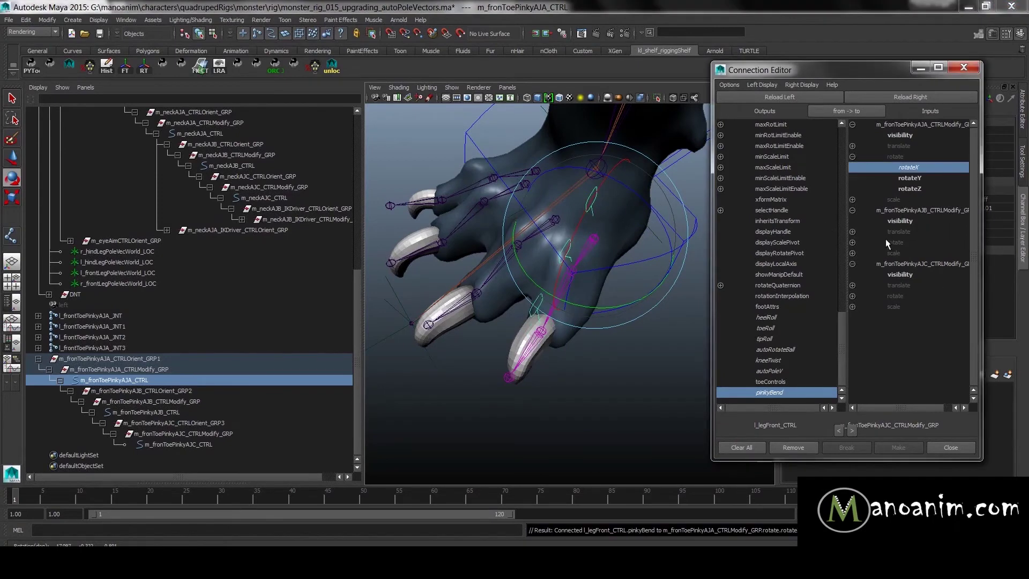
left_click(852, 242)
left_click(909, 252)
left_click(852, 327)
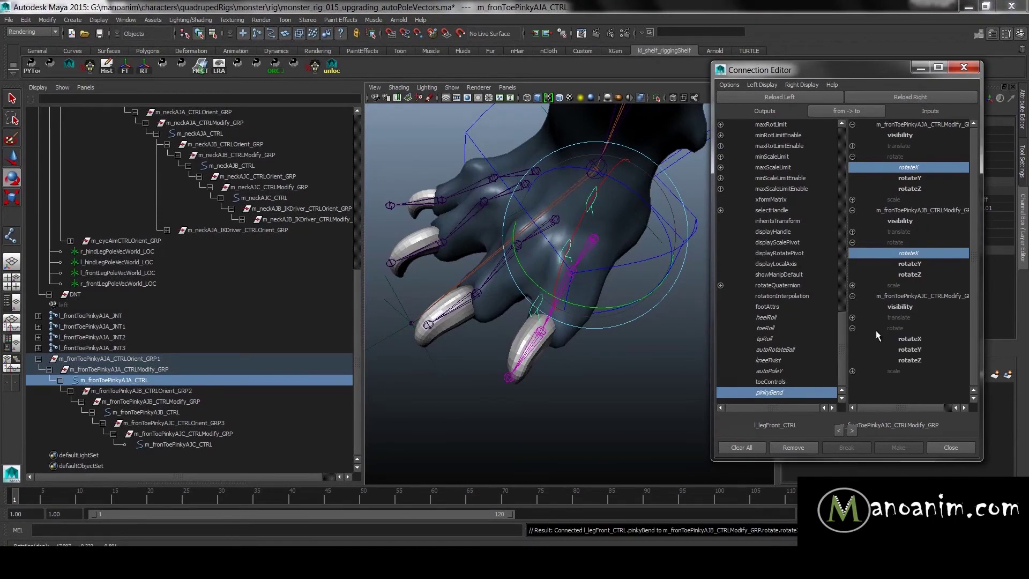
left_click(915, 338)
left_click(920, 67)
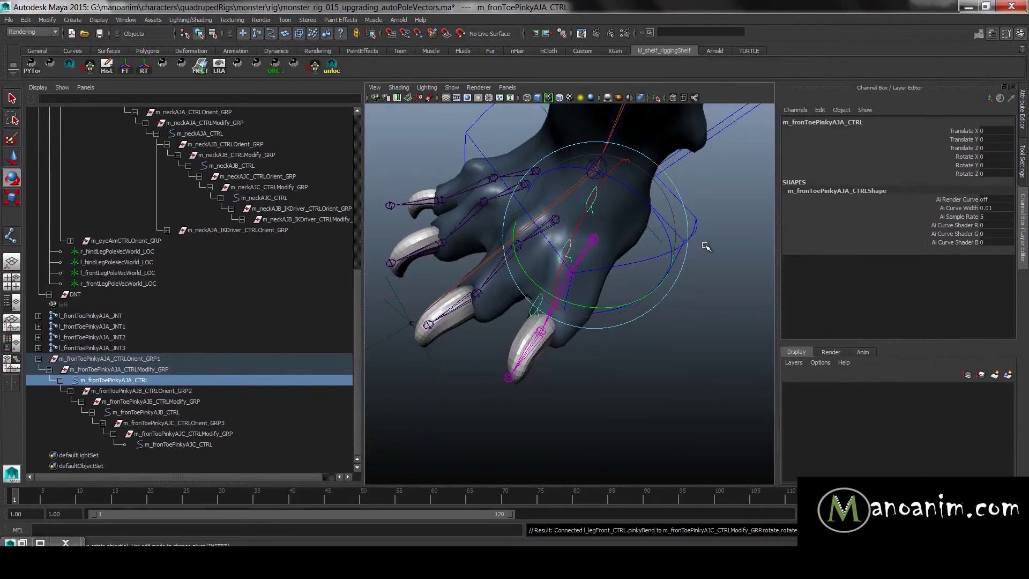
- Test the Pinky Bend attribute on l_legFront_CTRL and undo the value change
left_click(745, 314)
left_click_drag(745, 314, 662, 317, "alt")
left_click(688, 324)
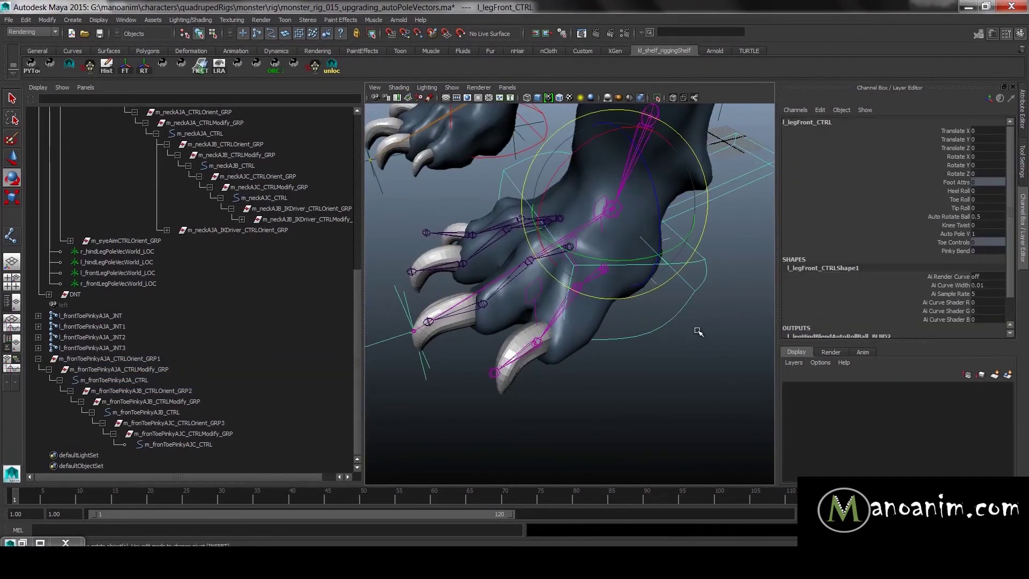
left_click(956, 250)
middle_click_drag(716, 287, 1018, 300)
middle_click_drag(665, 348, 701, 392)
key("ctrl+z")
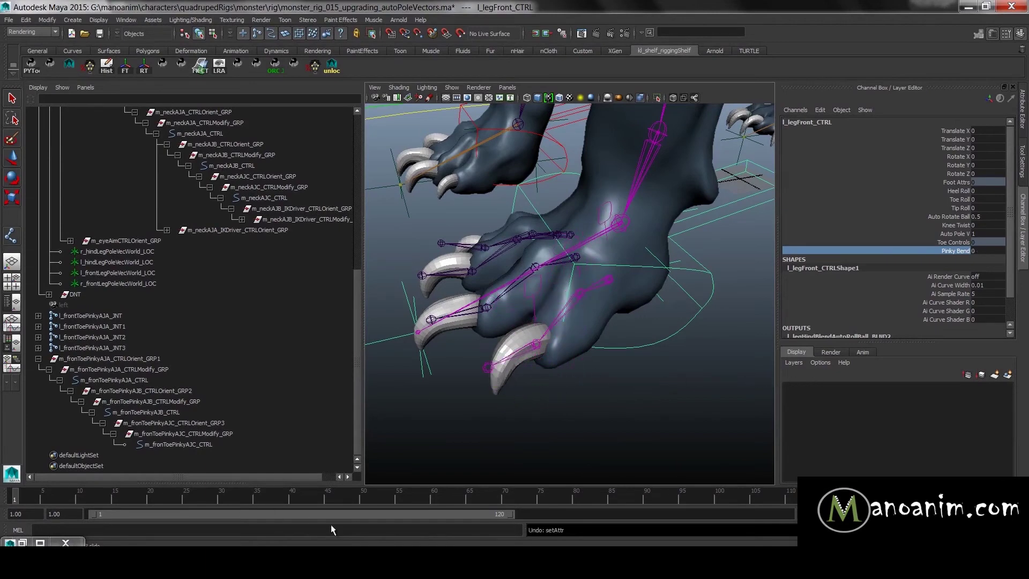
- Inspect the pinky toe controls from the side and the translate channels of m_fronToePinkyAJA_CTRL
left_click_drag(653, 293, 673, 270, "alt")
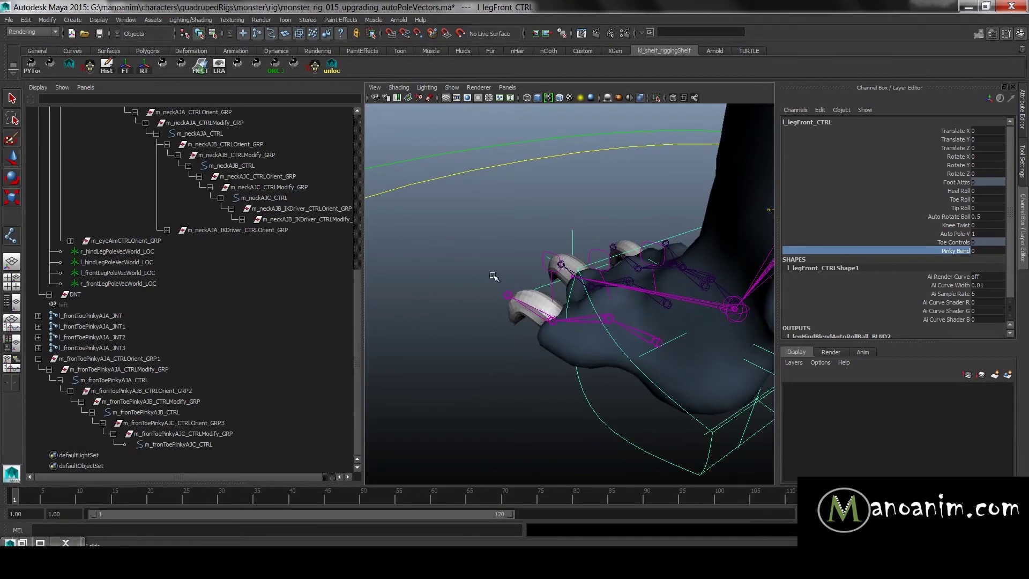
left_click_drag(622, 257, 643, 268, "alt")
key("w")
key("ctrl+z")
left_click_drag(617, 207, 675, 188, "alt")
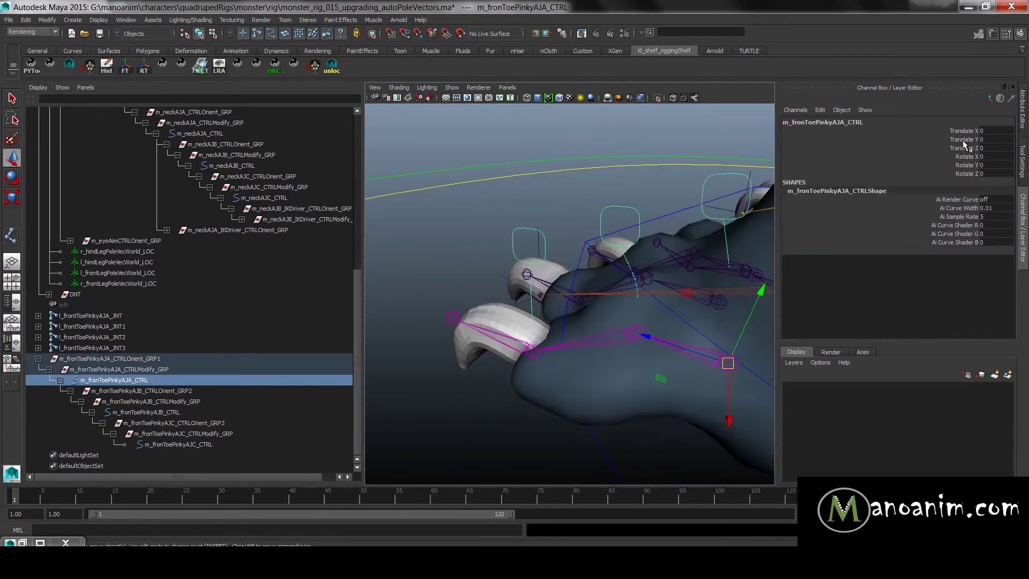
left_click_drag(604, 194, 1007, 157, "alt")
left_click_drag(960, 130, 967, 148)
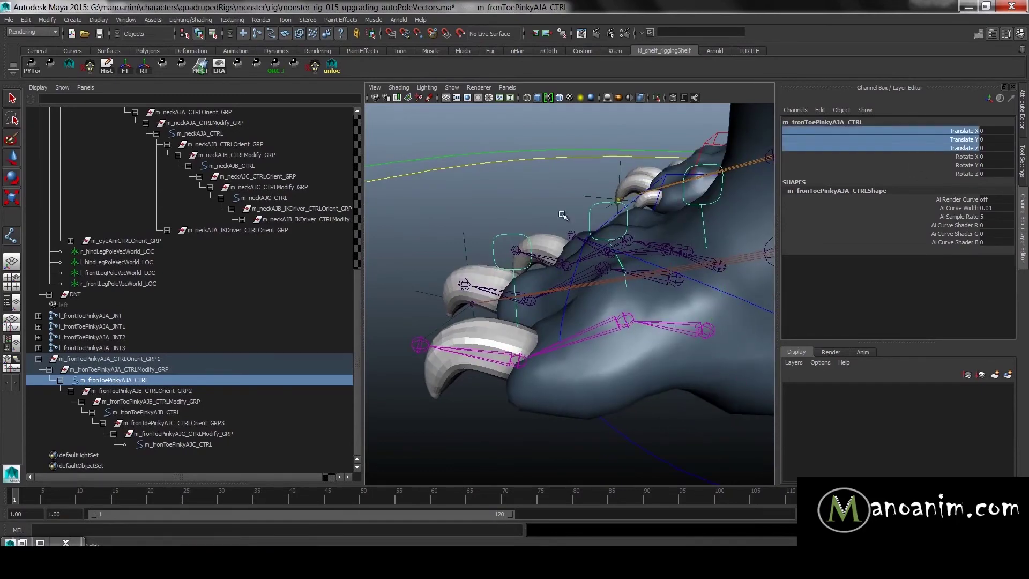
left_click_drag(589, 252, 681, 256, "alt")
key("w")
left_click(710, 306)
left_click_drag(569, 301, 683, 291, "alt")
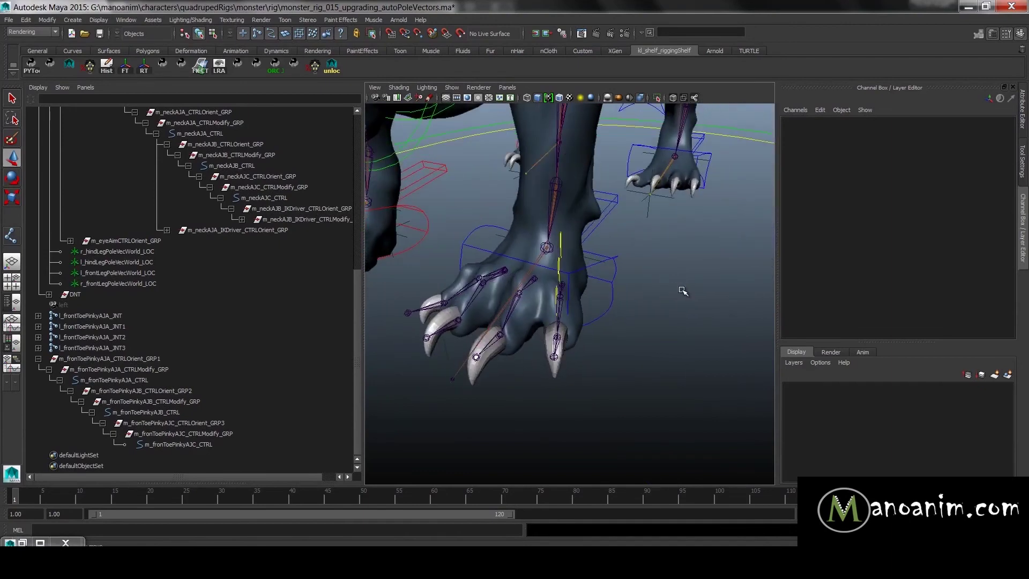
- Collapse the pinky control hierarchy and examine the remaining toes of the left front foot and the opposite front foot
left_click(38, 358)
left_click_drag(674, 236, 674, 279, "alt")
left_click(665, 282)
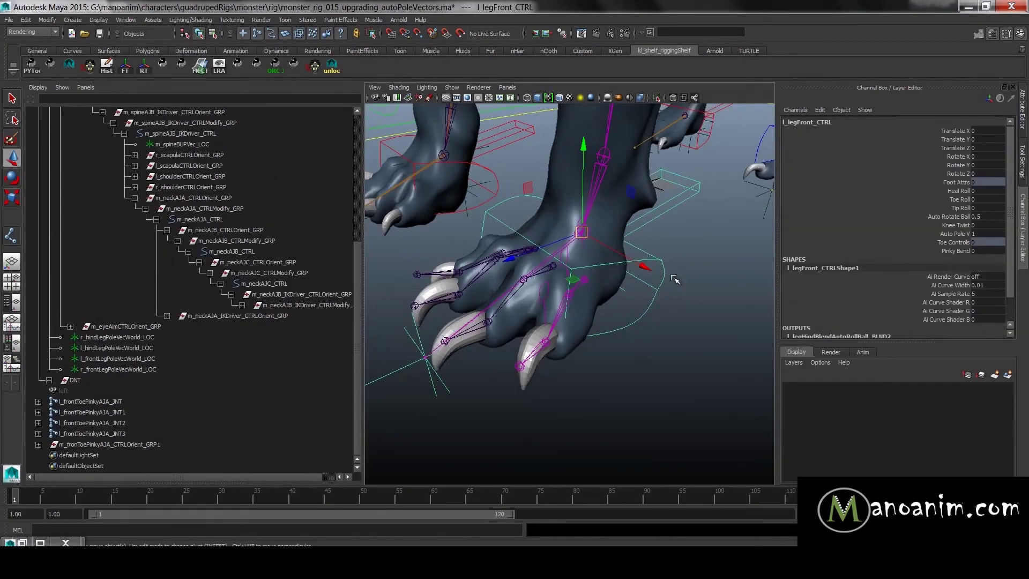
left_click(692, 320)
left_click_drag(534, 276, 677, 294, "alt")
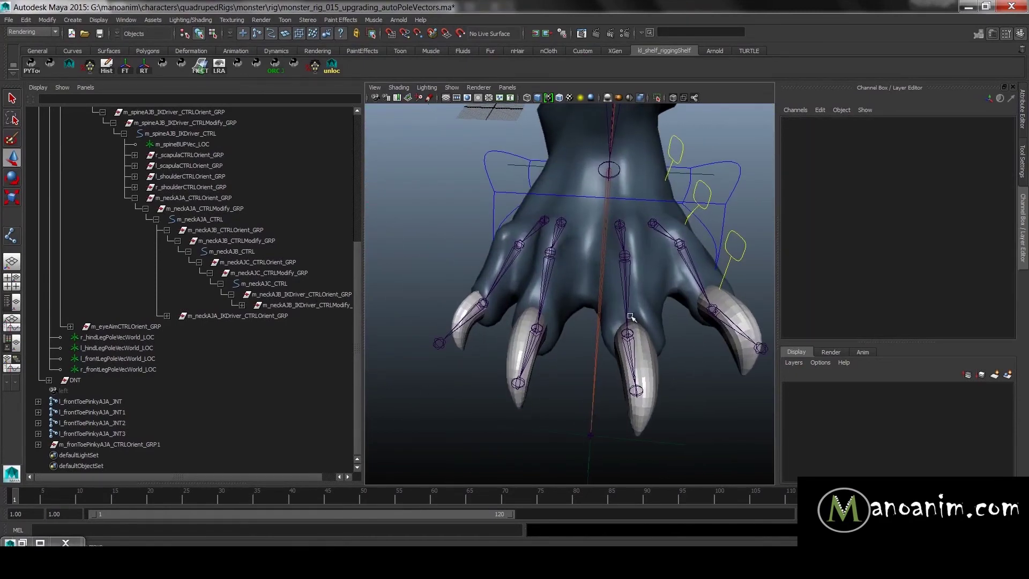
left_click_drag(508, 246, 492, 307, "alt")
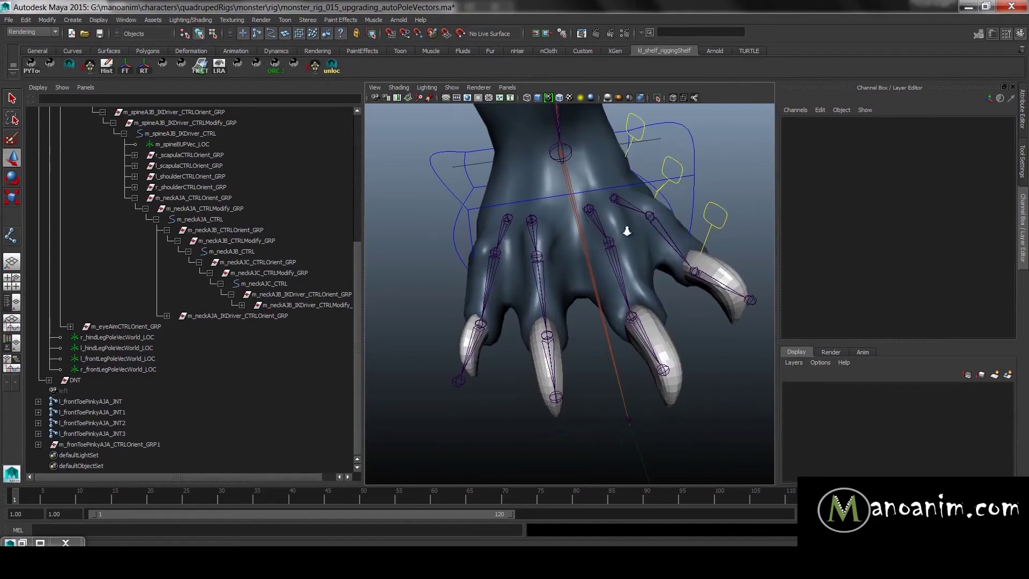
right_click_drag(655, 231, 536, 278, "alt")
left_click_drag(536, 279, 569, 242, "alt")
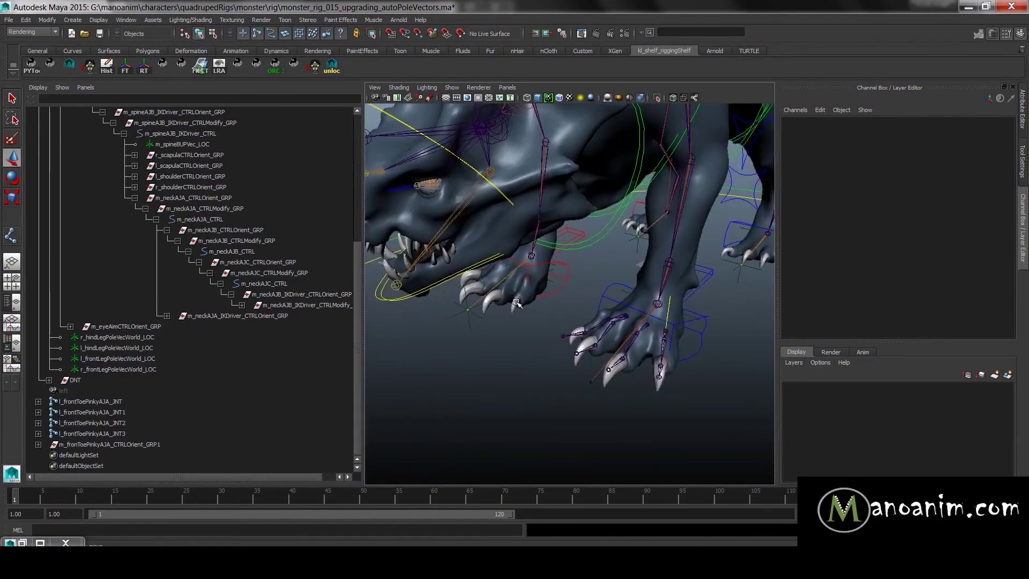
right_click_drag(531, 276, 580, 269, "alt")
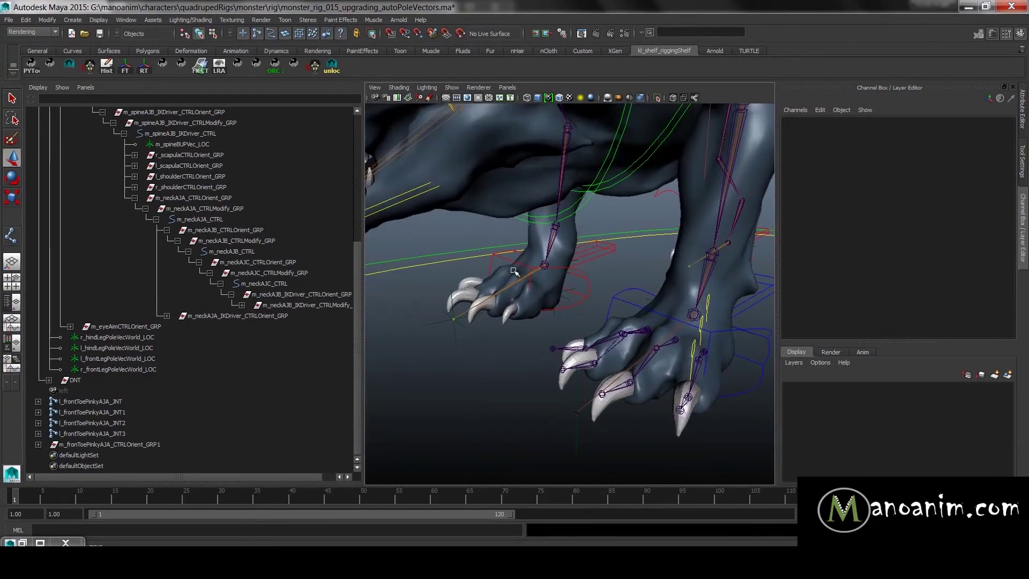
right_click_drag(635, 297, 607, 298, "alt")
left_click_drag(608, 298, 593, 310, "alt")
right_click_drag(593, 311, 575, 293, "alt")
left_click_drag(536, 287, 518, 276, "alt")
- Parent l_frontToePinkyAJA_JNT under the foot joint l_legFrontAJD_skin_JNT
right_click_drag(557, 330, 740, 377, "alt")
left_click(600, 403)
left_click_drag(669, 377, 691, 316, "alt")
right_click_drag(692, 316, 648, 312, "alt")
left_click(578, 269, "shift")
right_click_drag(645, 271, 605, 270, "alt")
left_click_drag(550, 252, 604, 264, "alt")
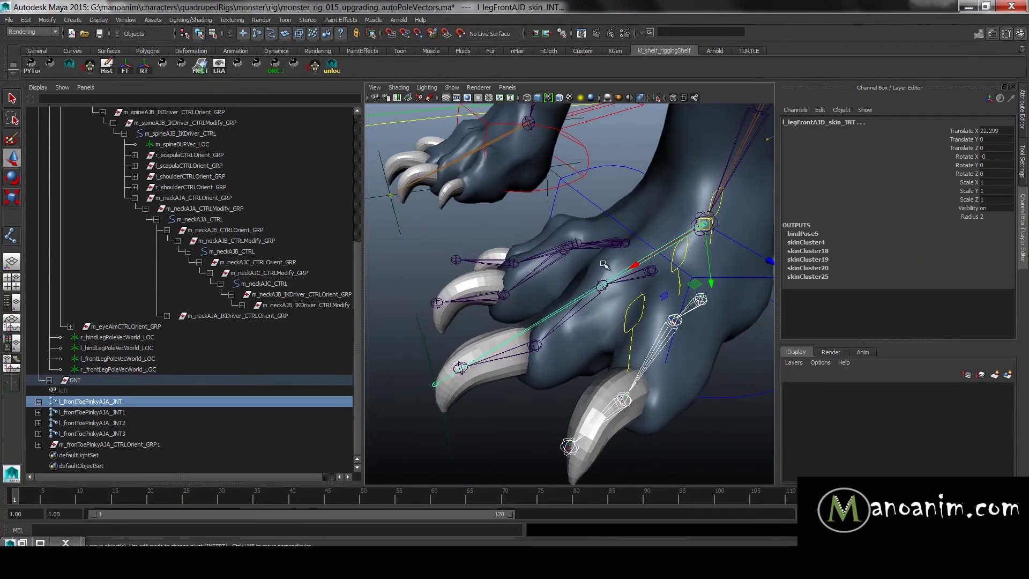
left_click(108, 407)
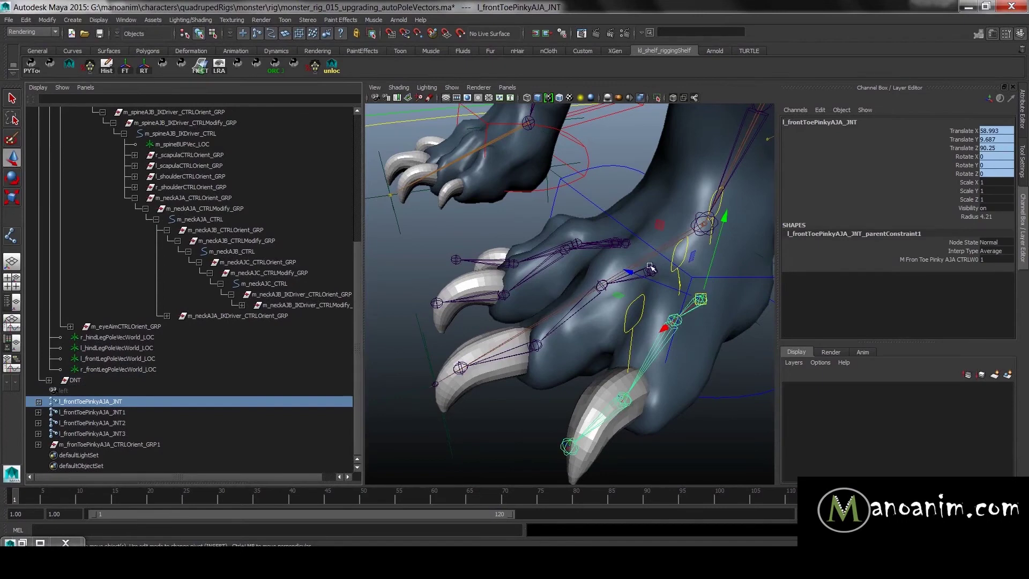
left_click_drag(638, 290, 608, 290, "alt")
left_click(602, 282)
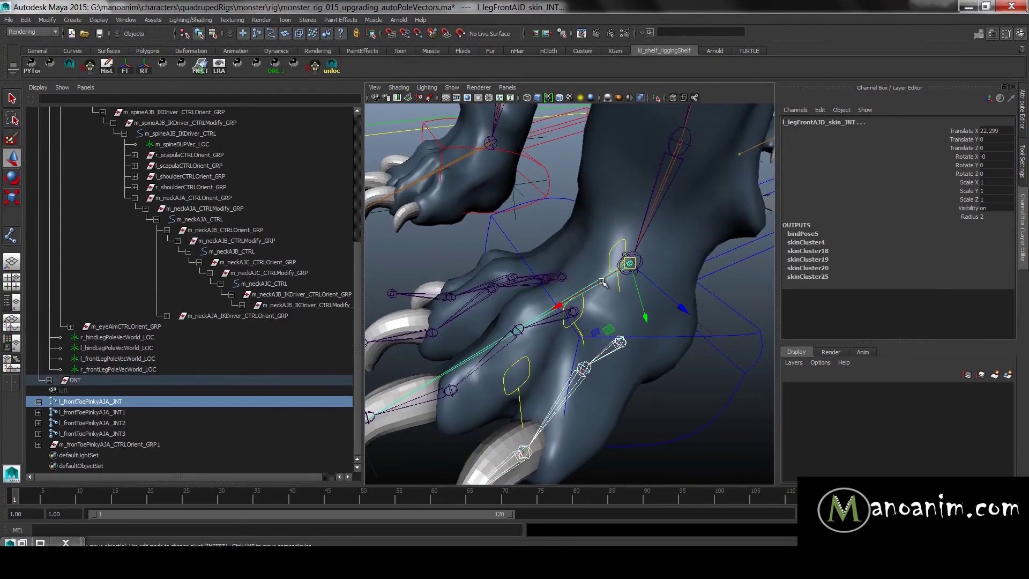
key("p")
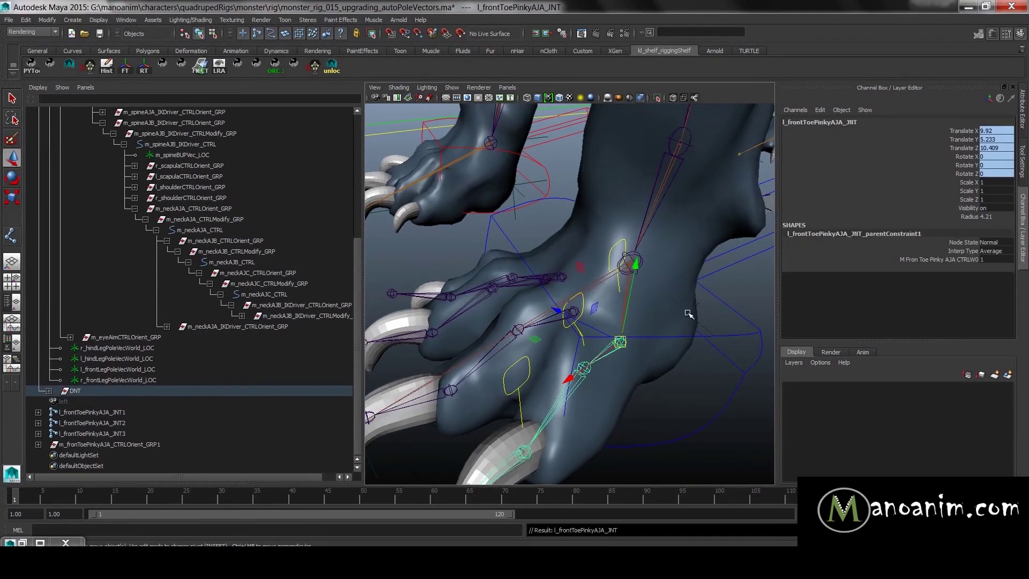
- Test-move l_legFront_CTRL to check how the pinky joints follow the foot, and undo the move
left_click(711, 347)
right_click_drag(712, 347, 579, 303, "alt")
left_click_drag(578, 303, 580, 280, "alt")
mouse_move(580, 280)
middle_mouse_down()
mouse_move(580, 263)
mouse_move(570, 281)
mouse_move(563, 276)
middle_mouse_up()
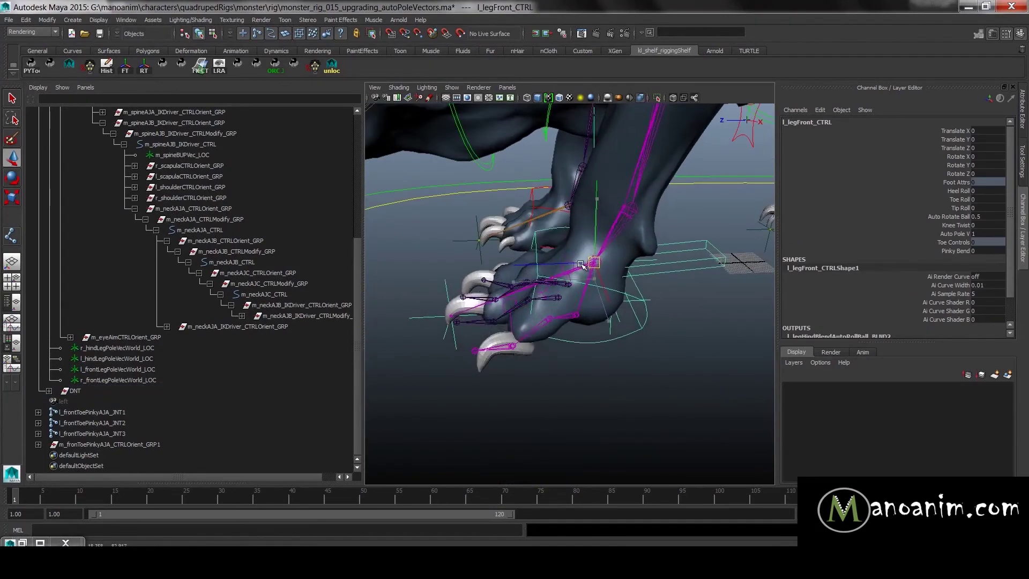
key("ctrl+z")
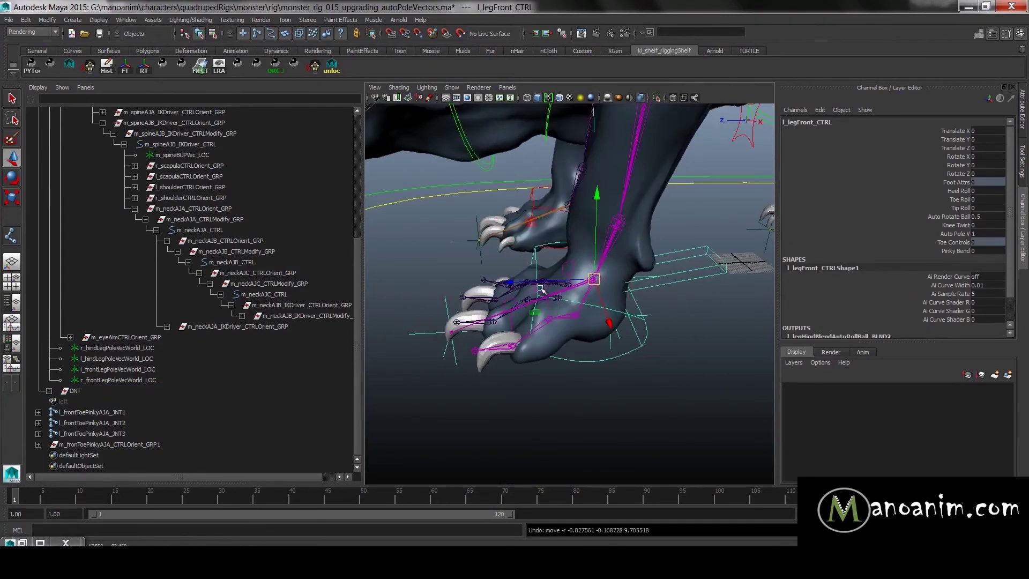
- Rename the top pinky orient group as m_fronToePinkyAJA_CTRLOrient_GRP, without the trailing number
right_click_drag(542, 289, 571, 297, "alt")
left_click(565, 257)
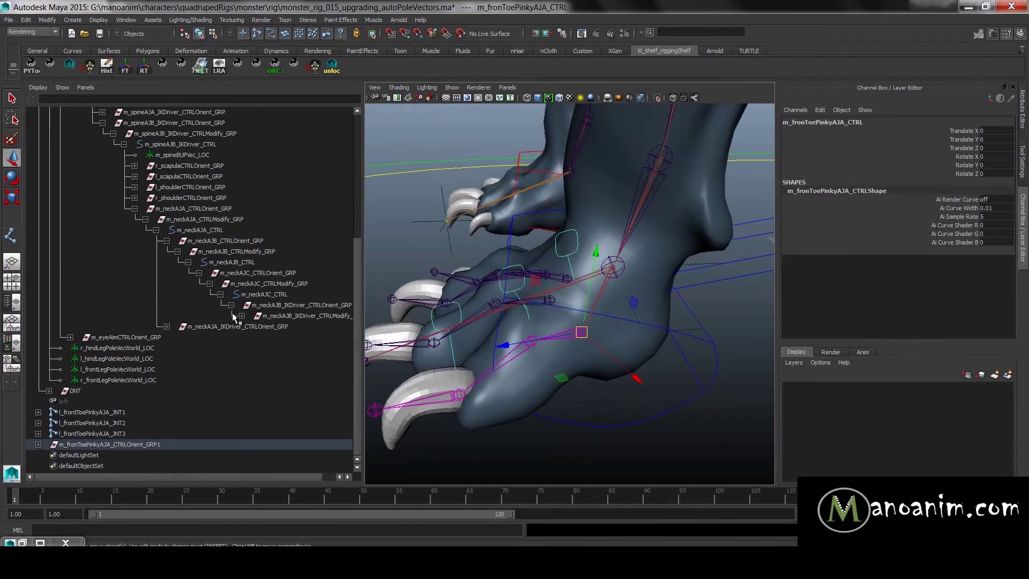
double_click(167, 445)
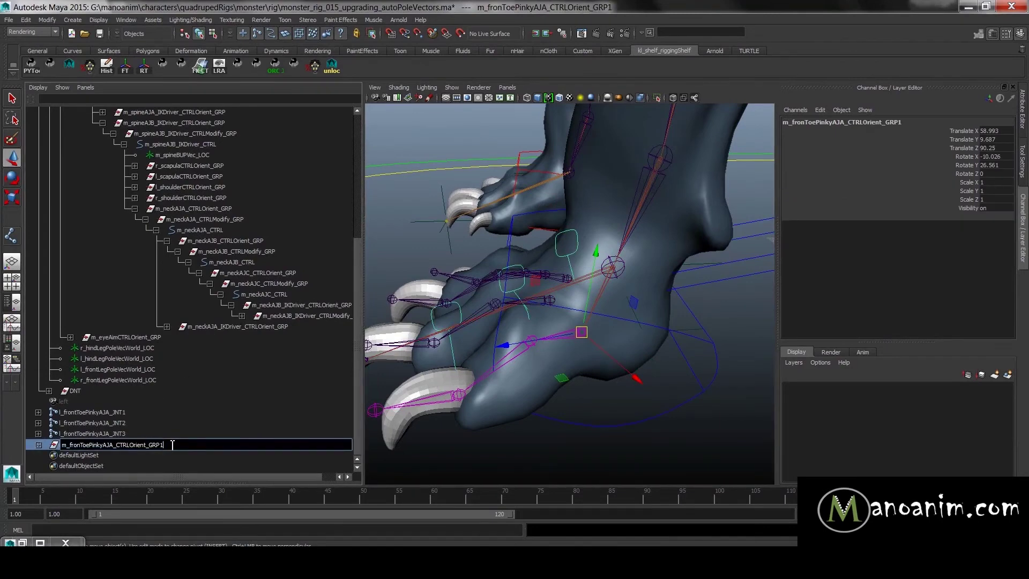
key("Return")
- Remove the trailing numbers from the nested AJC and AJB CTRLOrient_GRP names and collapse the pinky control hierarchy
left_click(38, 445, "shift")
double_click(246, 423)
key("BackSpace")
key("Return")
double_click(216, 391)
key("BackSpace")
left_click(140, 380)
left_click(131, 355)
left_click(39, 359)
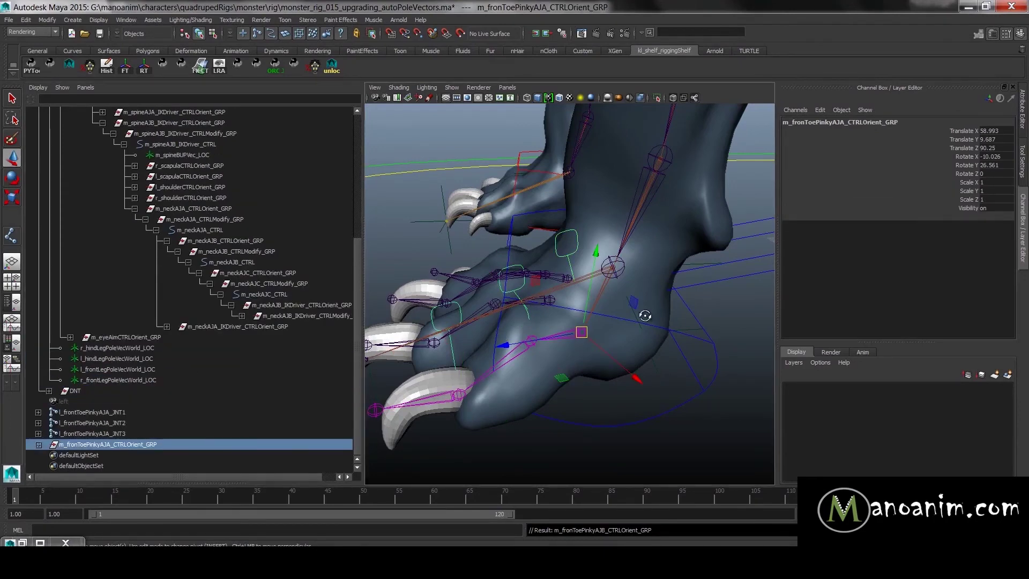
- Parent m_fronToePinkyAJA_CTRLOrient_GRP under l_legFront_CTRL and clear the selection
left_click_drag(645, 315, 697, 339, "alt")
left_click(727, 355)
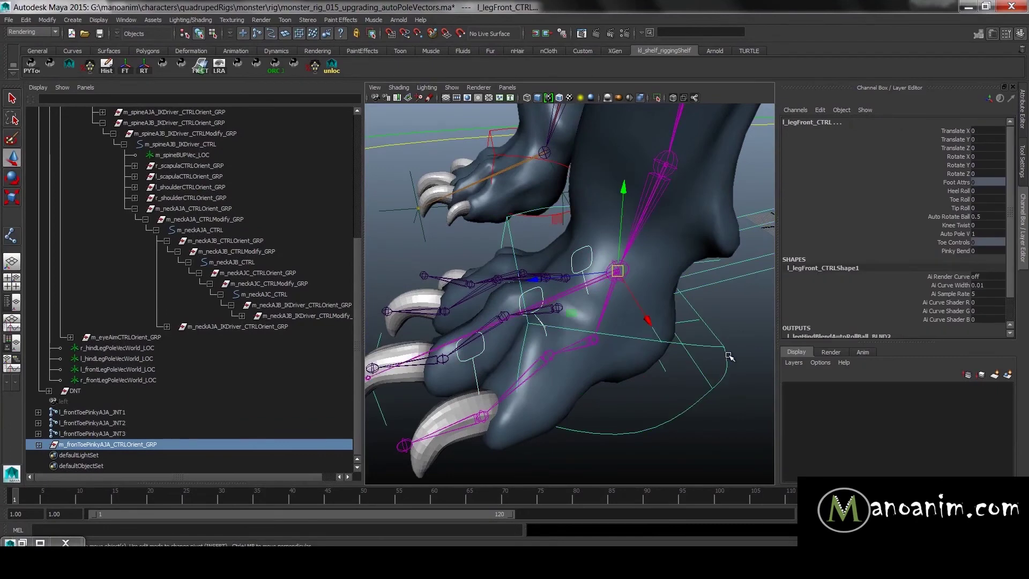
key("p")
left_click(724, 361)
right_click(675, 383)
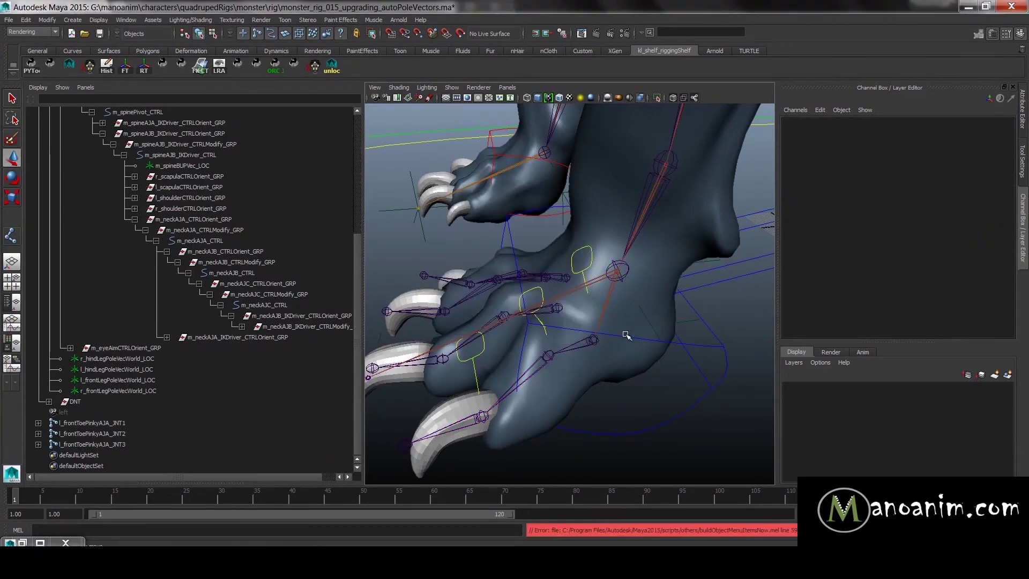
- Test-move l_legFront_CTRL to check that the pinky controls and joints follow the foot, and undo the move
left_click(697, 375)
left_click_drag(708, 362, 571, 237, "alt")
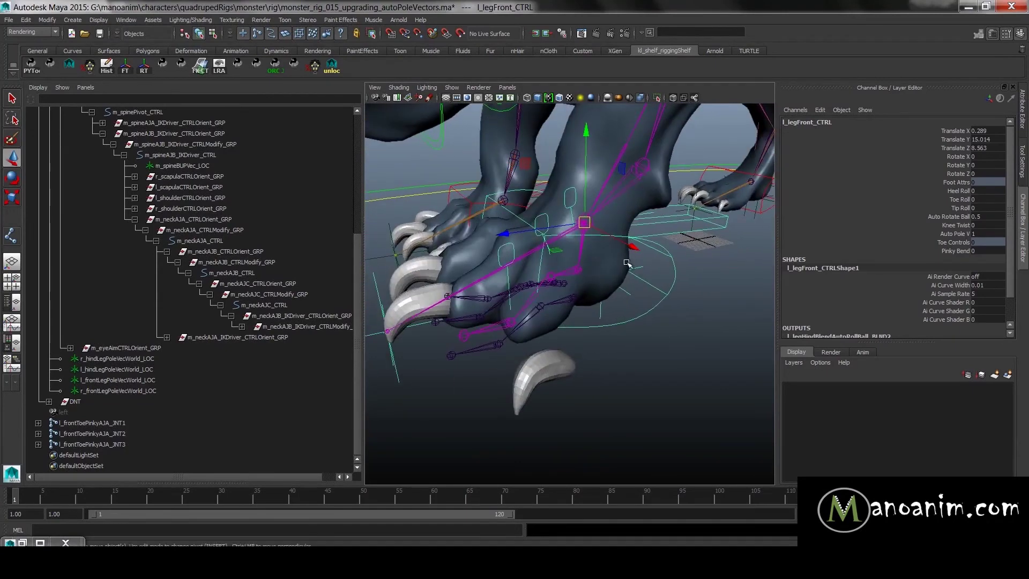
key("ctrl+z")
left_click_drag(683, 283, 630, 349, "alt")
left_click(747, 352)
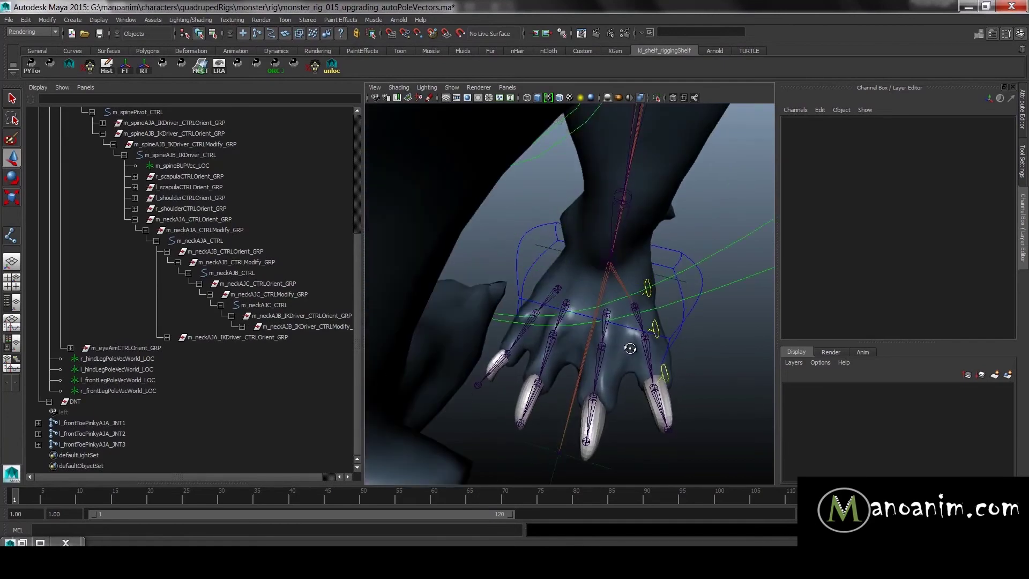
- Select the pinky toe joints l_frontToePinkyAJA_JNT, l_frontToePinkyAJB_JNT and l_frontToePinkyAJC_JNT
right_click_drag(628, 347, 589, 348, "alt")
middle_click_drag(589, 348, 558, 333, "alt")
right_click_drag(557, 332, 675, 337, "alt")
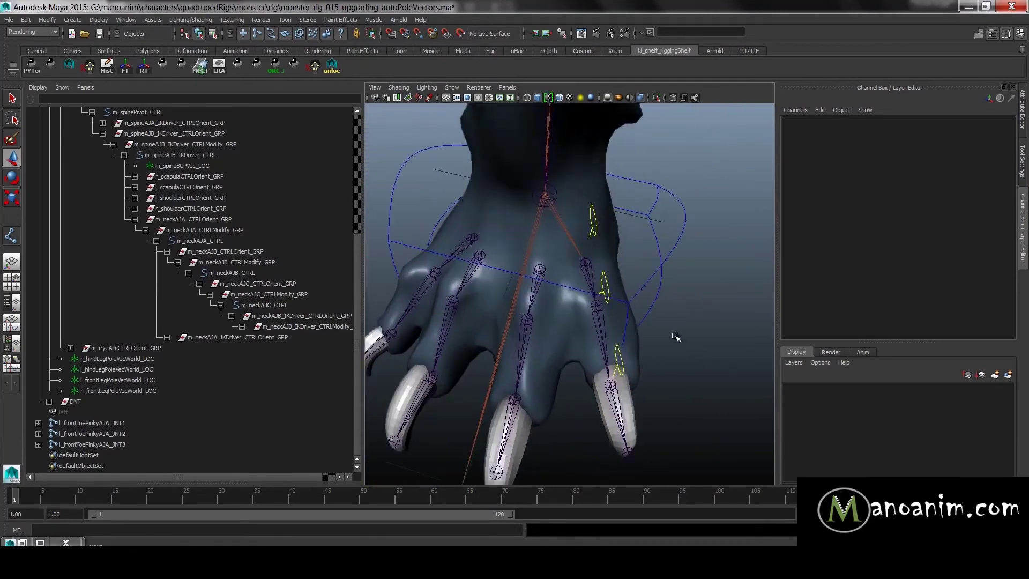
left_click(582, 272)
key("w")
left_click_drag(663, 308, 590, 289, "alt")
right_click_drag(589, 290, 440, 281, "alt")
mouse_move(566, 272)
left_mouse_down("alt")
mouse_move(609, 285)
mouse_move(581, 273)
left_mouse_up("alt")
right_click_drag(581, 273, 724, 333, "alt")
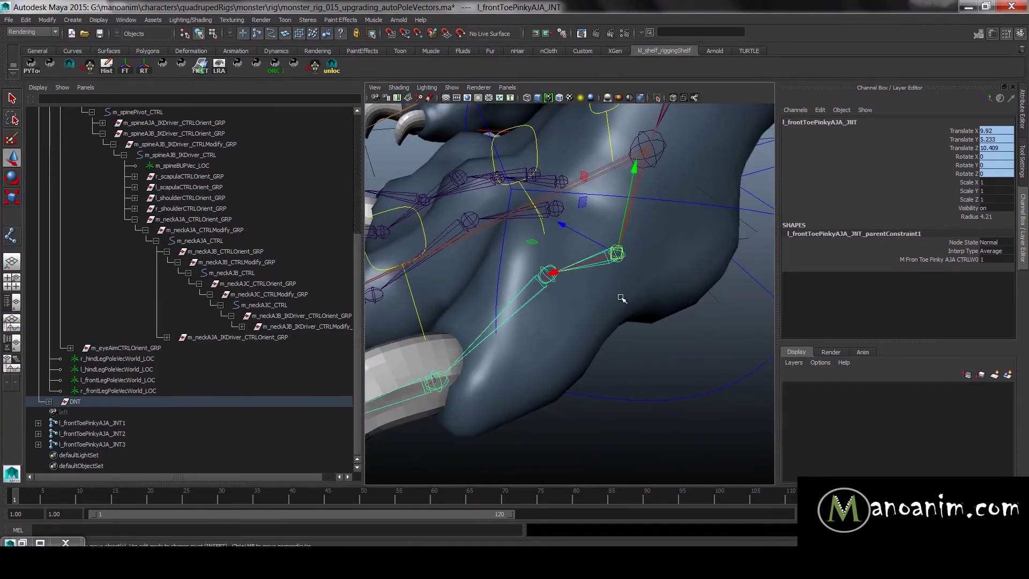
left_click_drag(642, 320, 601, 330, "alt")
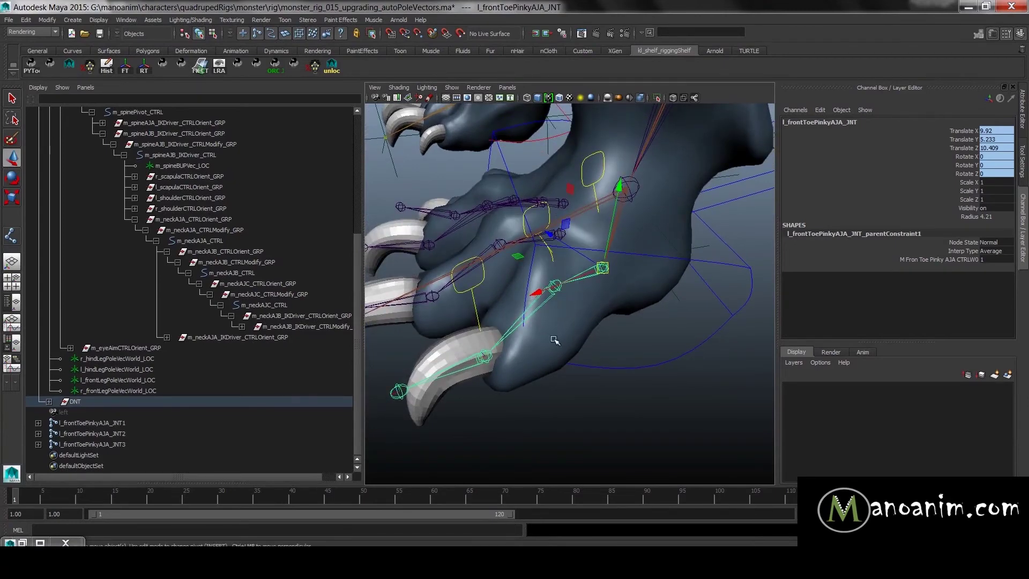
left_click(532, 309)
key("Down")
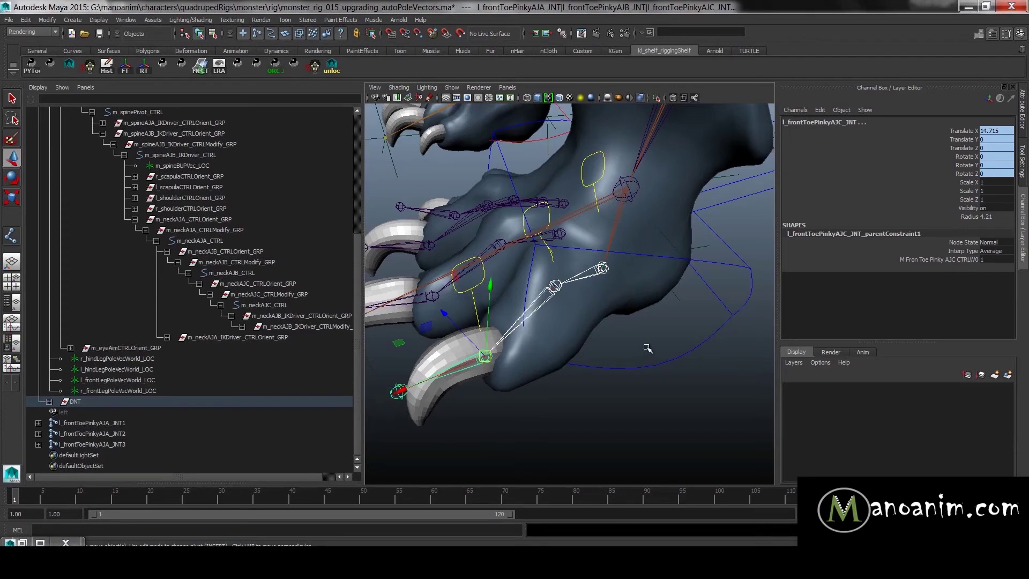
- Add the body1 mesh to the joint selection, examine the Add Influence options for its skin, and minimize the options window
left_click(645, 298)
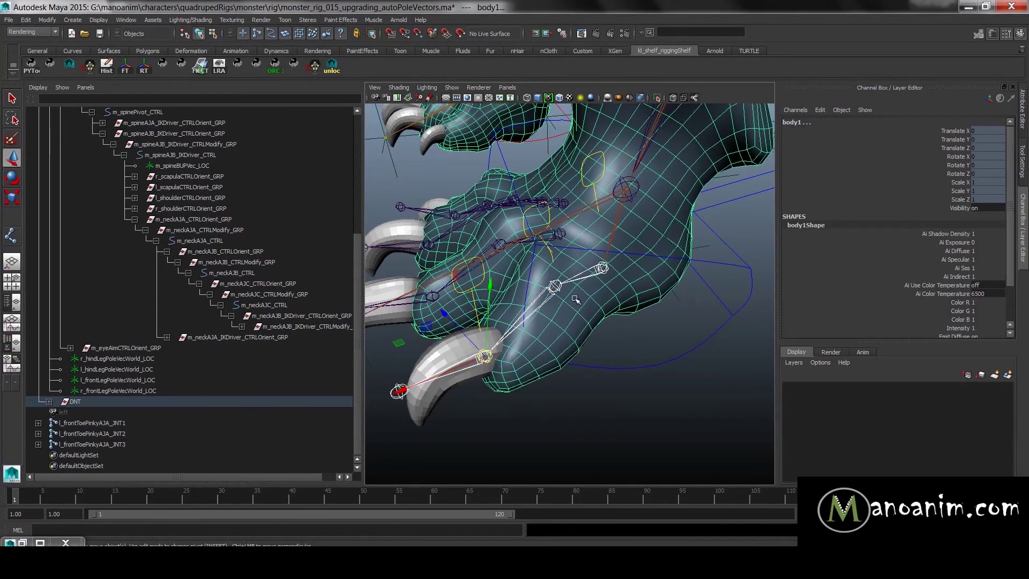
key("space")
scroll(941, 175, "down", 2)
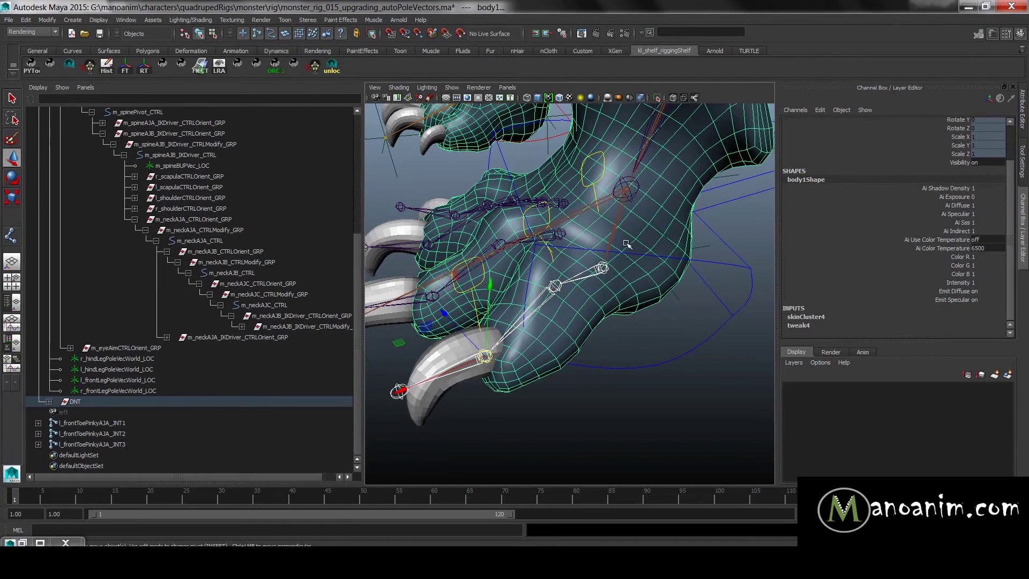
left_click_drag(630, 242, 607, 246, "alt")
key("space")
left_click(692, 267)
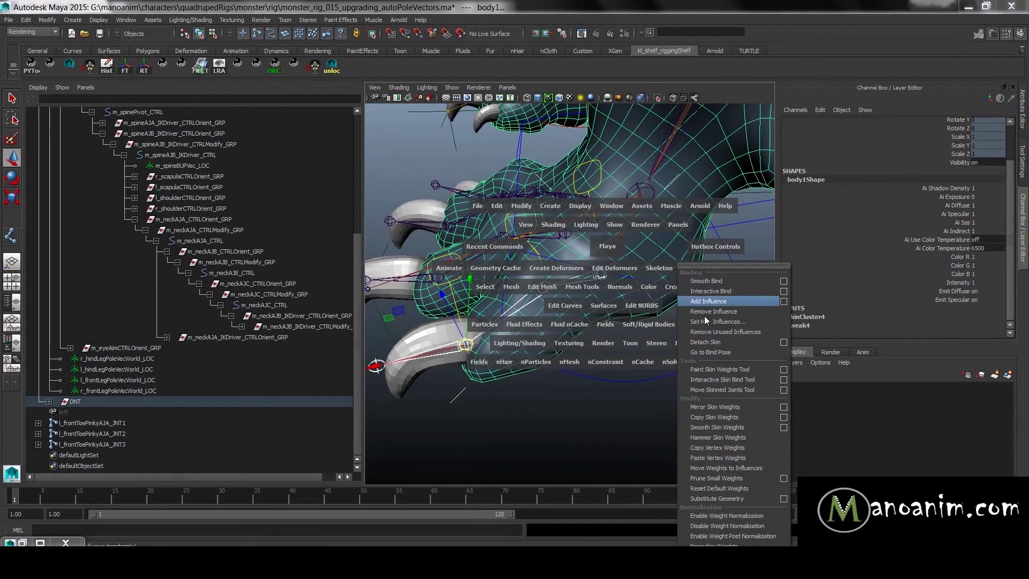
left_click(783, 300)
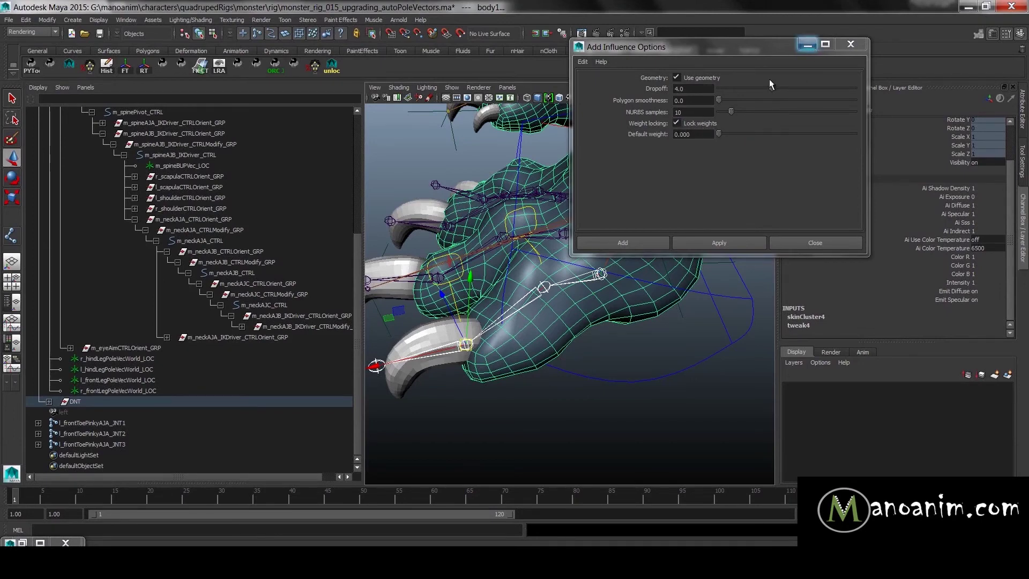
left_click(809, 50)
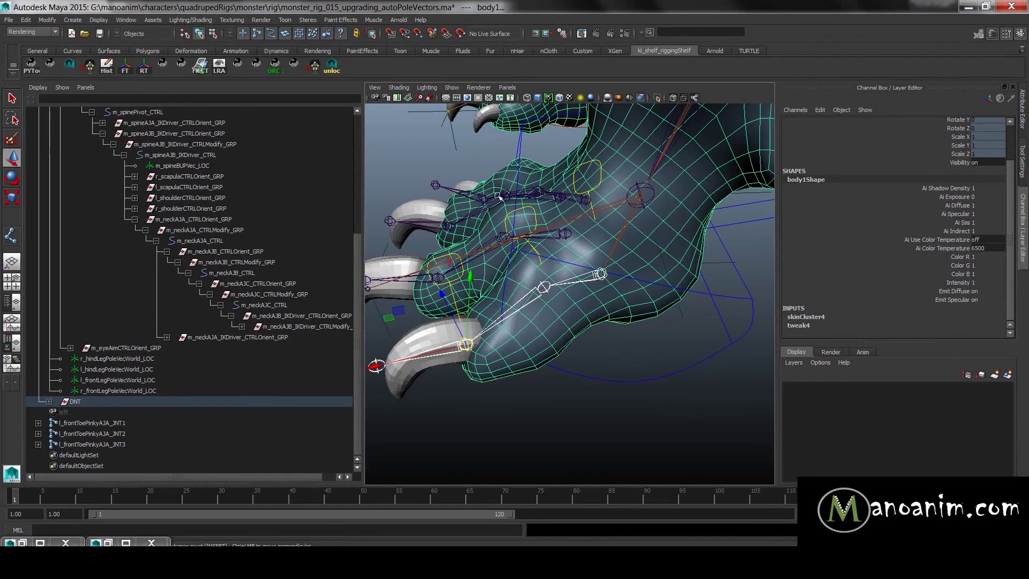
- Test the Pinky Bend attribute on l_legFront_CTRL, undo the change and clear the selection
right_click_drag(666, 286, 622, 289, "alt")
left_click_drag(621, 289, 698, 310, "alt")
left_click(698, 310)
right_click_drag(519, 294, 718, 319, "alt")
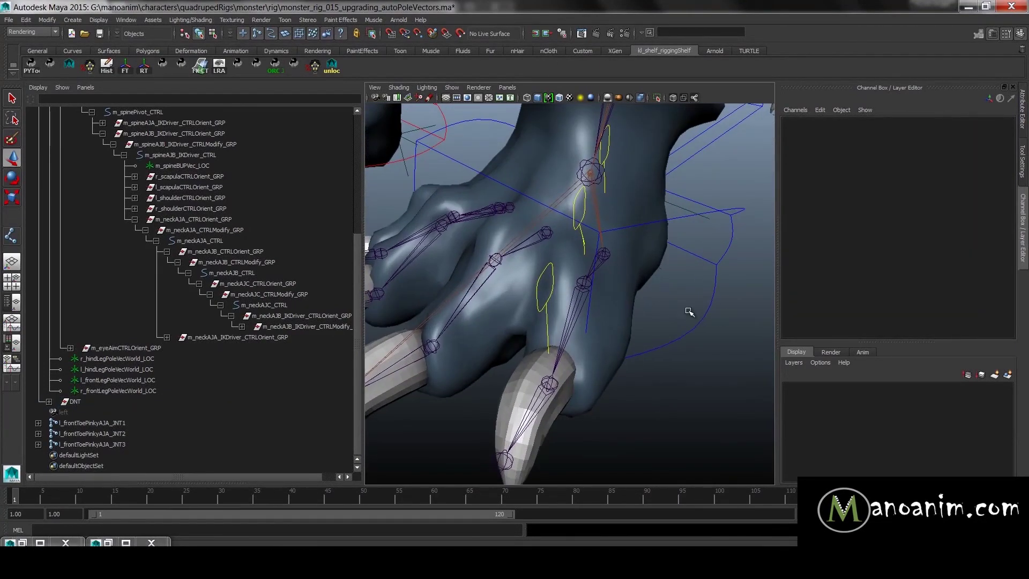
left_click_drag(651, 302, 575, 279, "alt")
left_click_drag(584, 374, 592, 336, "alt")
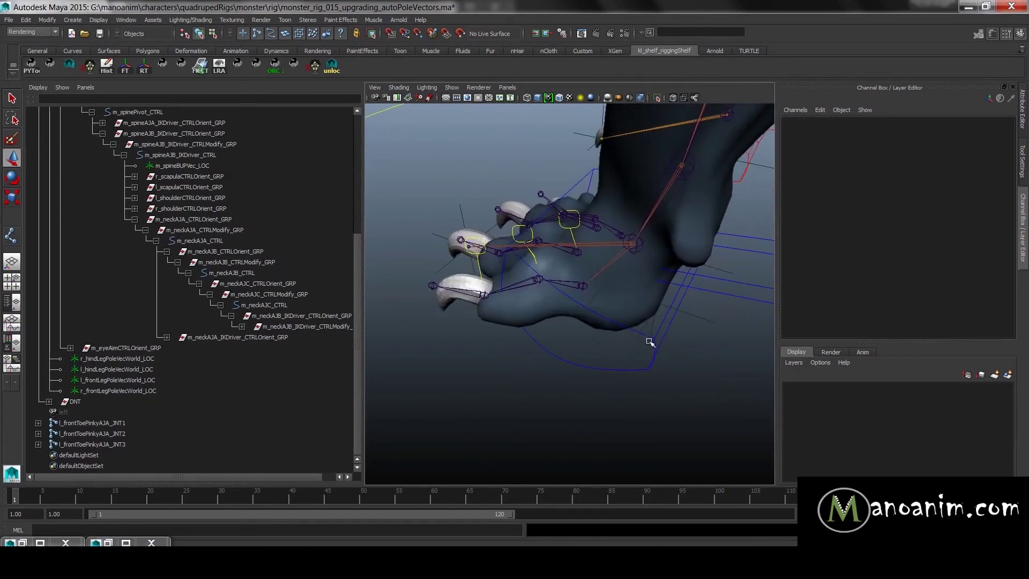
left_click(630, 367)
key("f")
left_click(955, 251)
middle_click_drag(538, 283, 659, 294)
key("ctrl+z")
left_click(673, 379)
- Select l_legFront_CTRL and open the Add Attribute window for it
left_click_drag(523, 335, 622, 359, "alt")
left_click_drag(592, 294, 635, 219, "alt")
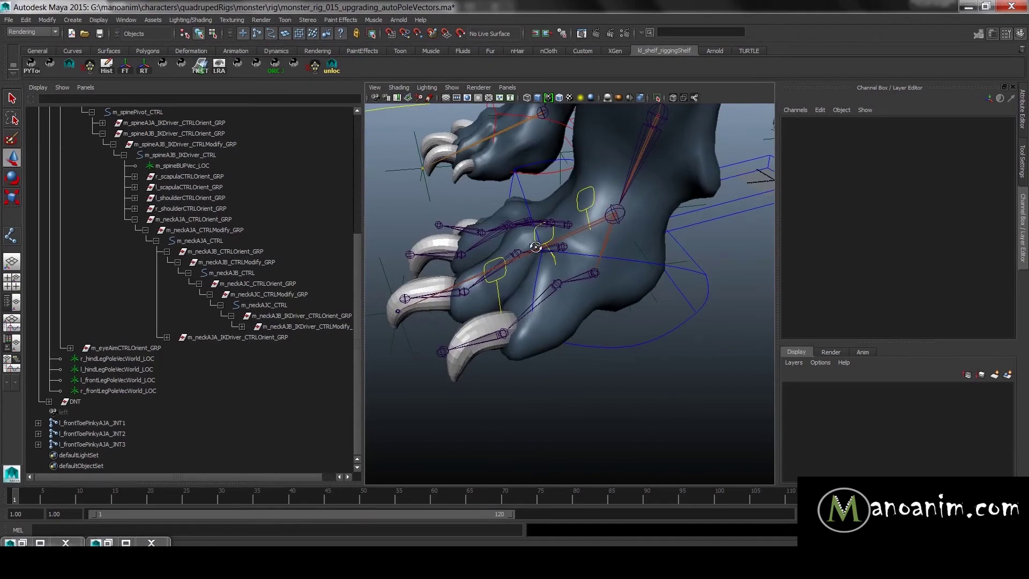
left_click_drag(531, 241, 603, 214, "alt")
left_click_drag(568, 250, 579, 262, "alt")
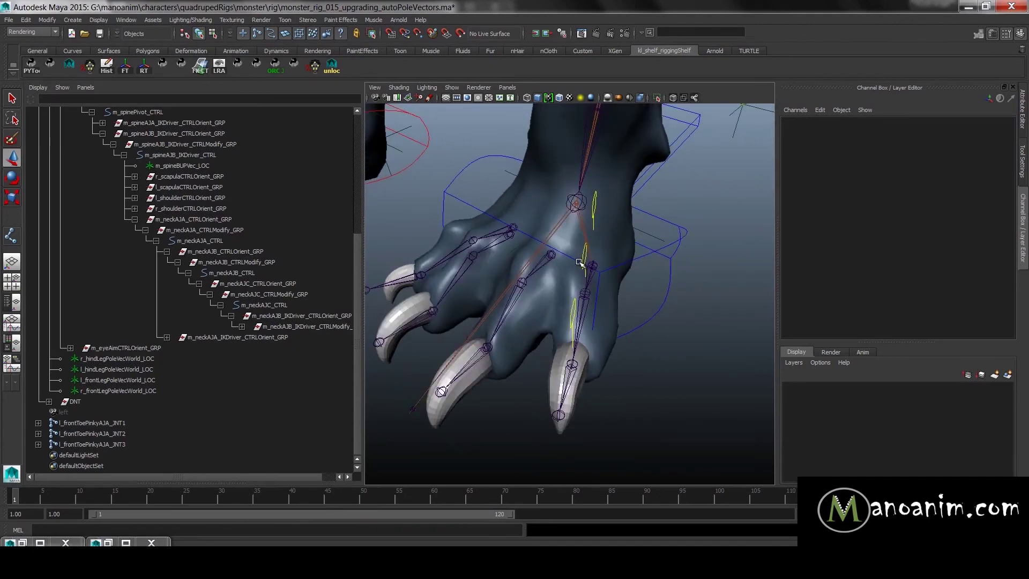
left_click(664, 290)
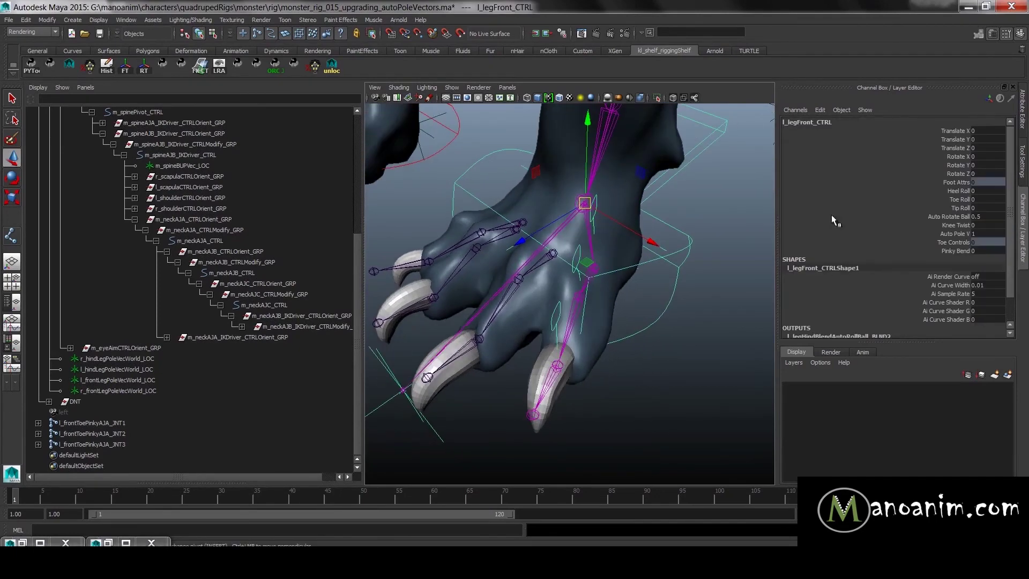
left_click(820, 110)
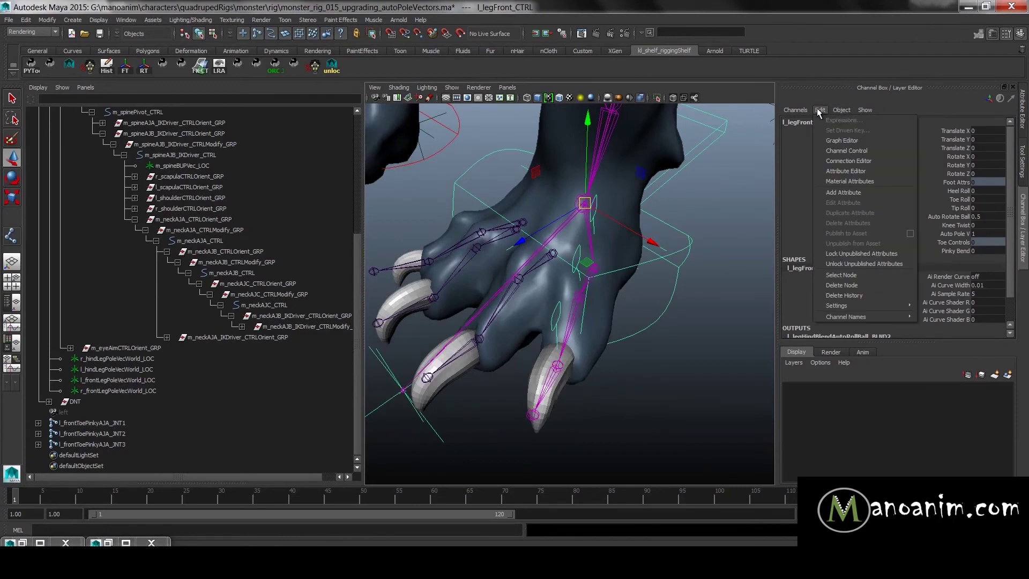
left_click(866, 191)
left_click(271, 188)
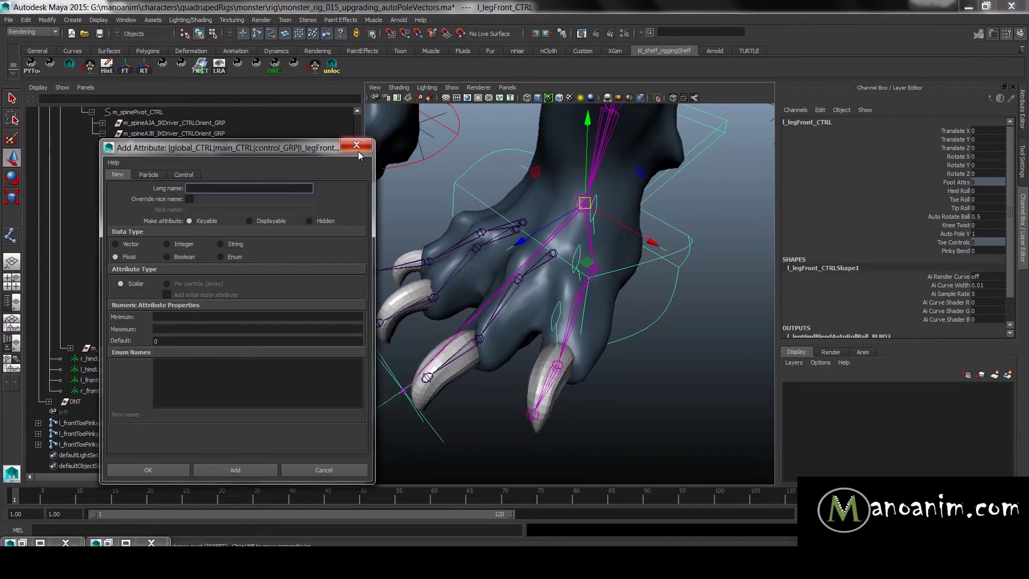
- Examine the left front foot's toe joints and pinky controls from several angles with the selection cleared
left_click_drag(551, 255, 604, 267, "alt")
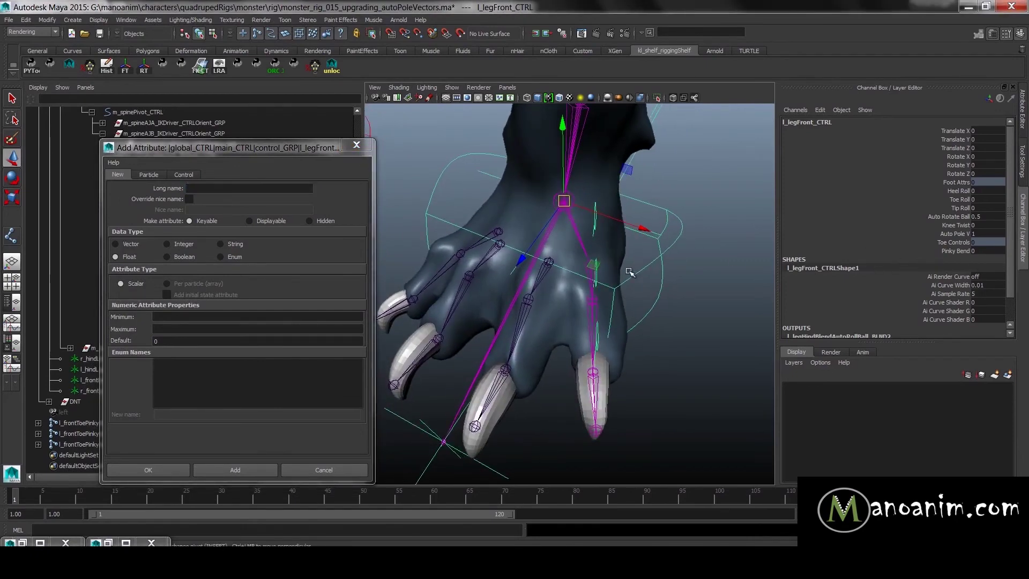
key("e")
key("w")
left_click_drag(681, 306, 577, 297, "alt")
left_click(715, 252)
left_click_drag(715, 252, 651, 272, "alt")
left_click(650, 330)
left_click(698, 306)
left_click_drag(699, 306, 621, 282, "alt")
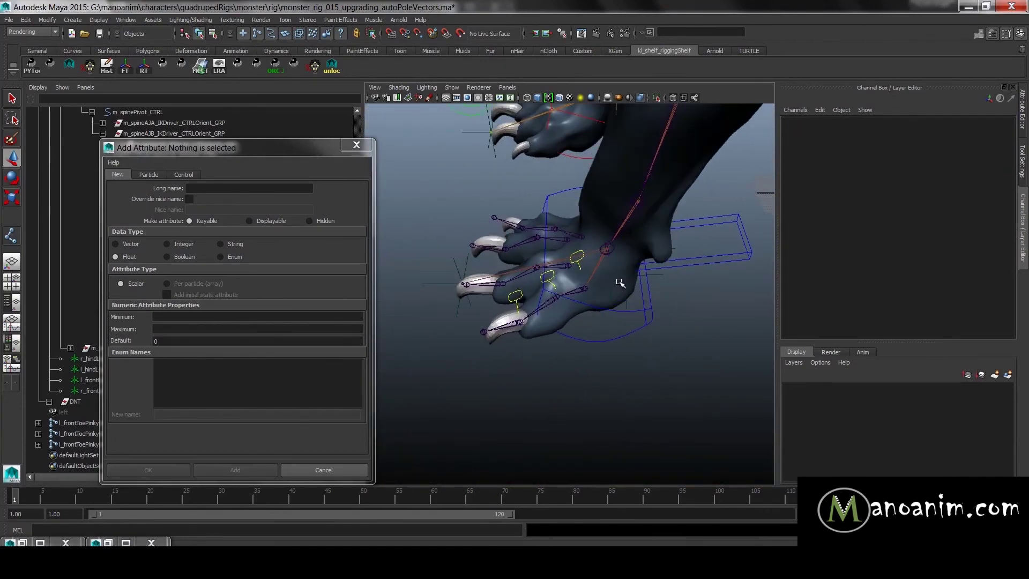